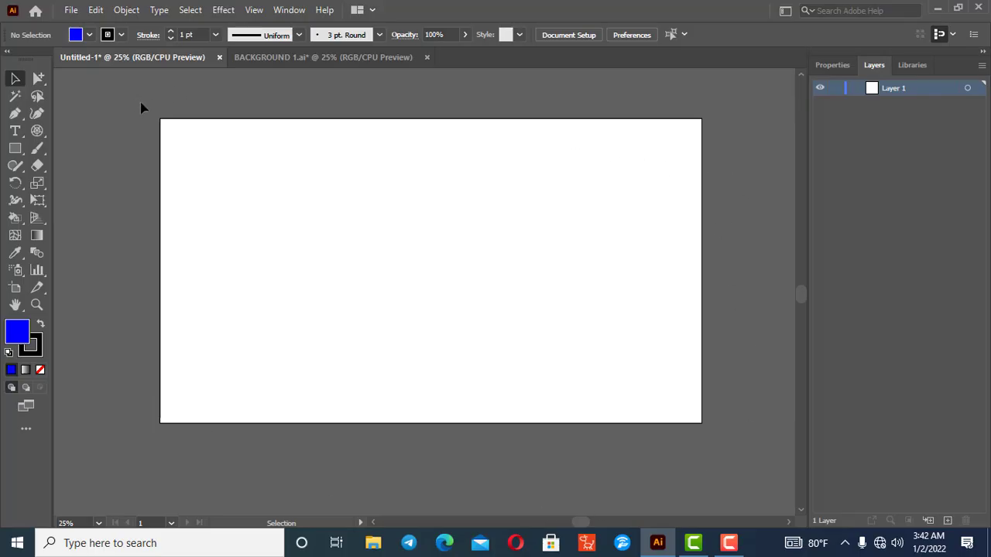
Step: Open the User Interface preferences and move the dialog so its settings are fully in view
{"action": "left_click", "coordinate": [94, 10]}
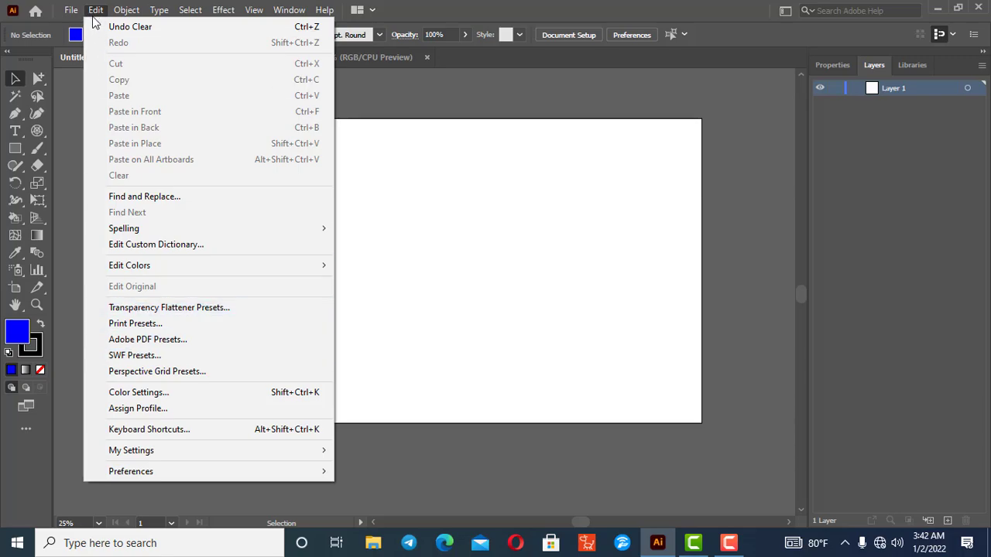
{"action": "mouse_move", "coordinate": [150, 470]}
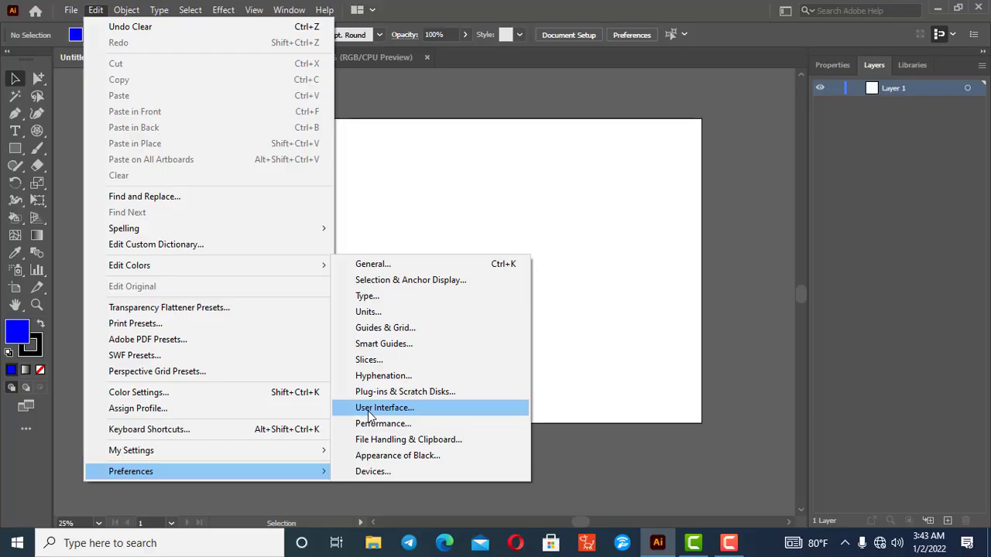
{"action": "left_click", "coordinate": [404, 408]}
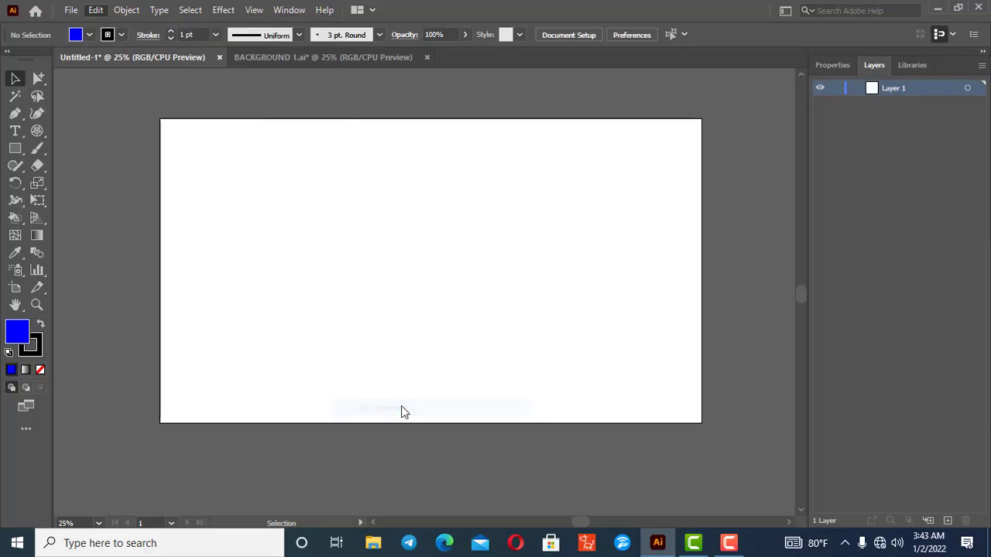
{"action": "left_click_drag", "start_coordinate": [590, 36], "coordinate": [388, 21]}
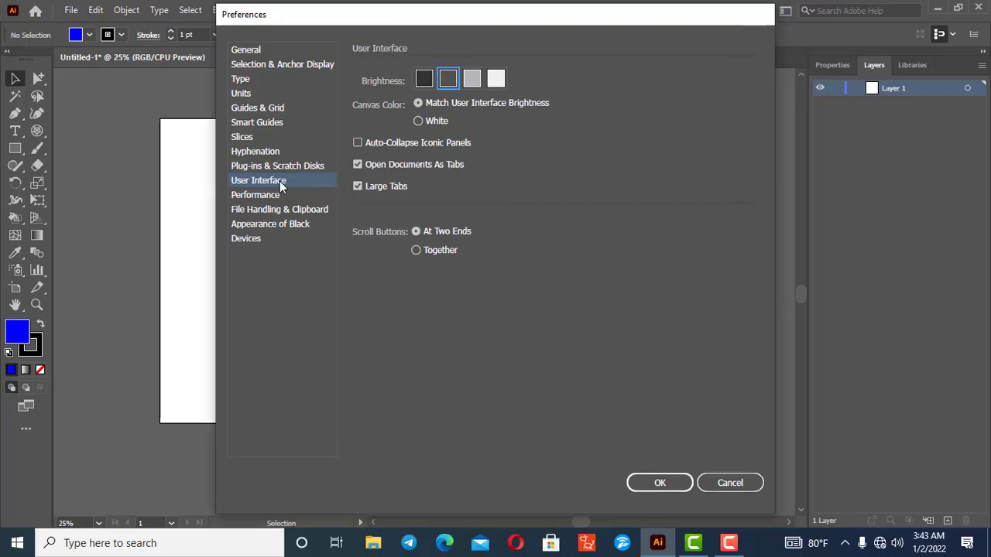
Step: Preview the interface in the Light, Medium Light, Medium Dark and Dark brightness levels
{"action": "left_click", "coordinate": [500, 80]}
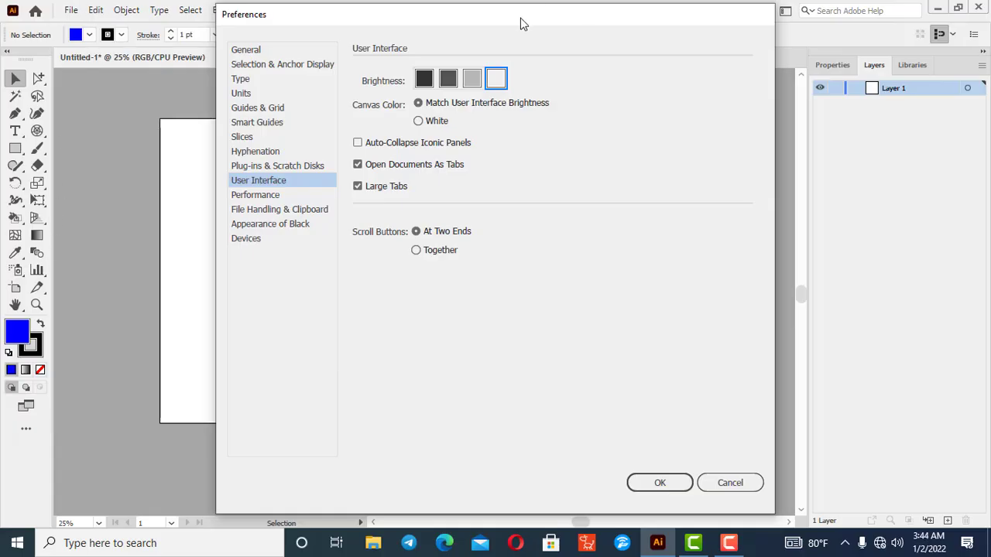
{"action": "left_click_drag", "start_coordinate": [520, 24], "coordinate": [597, 21]}
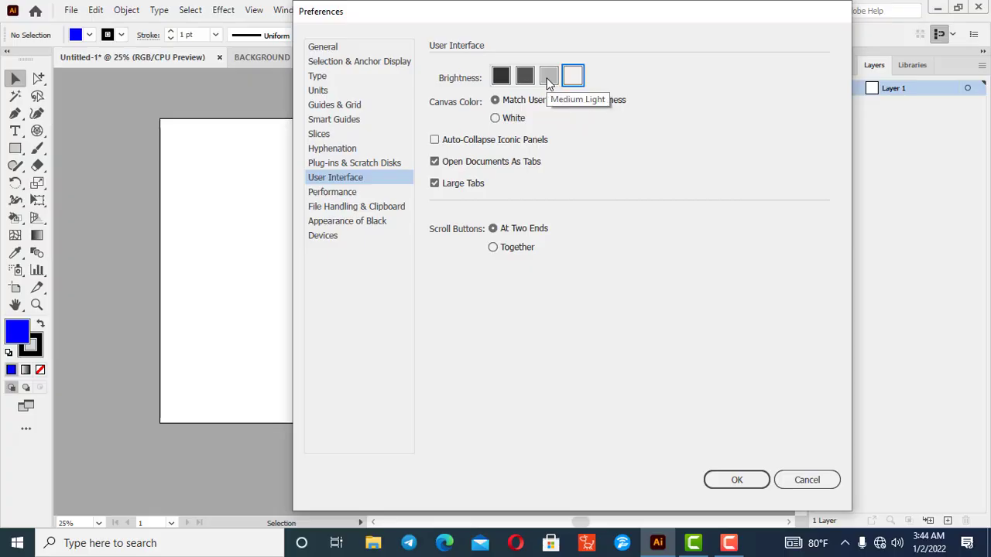
{"action": "left_click", "coordinate": [548, 78]}
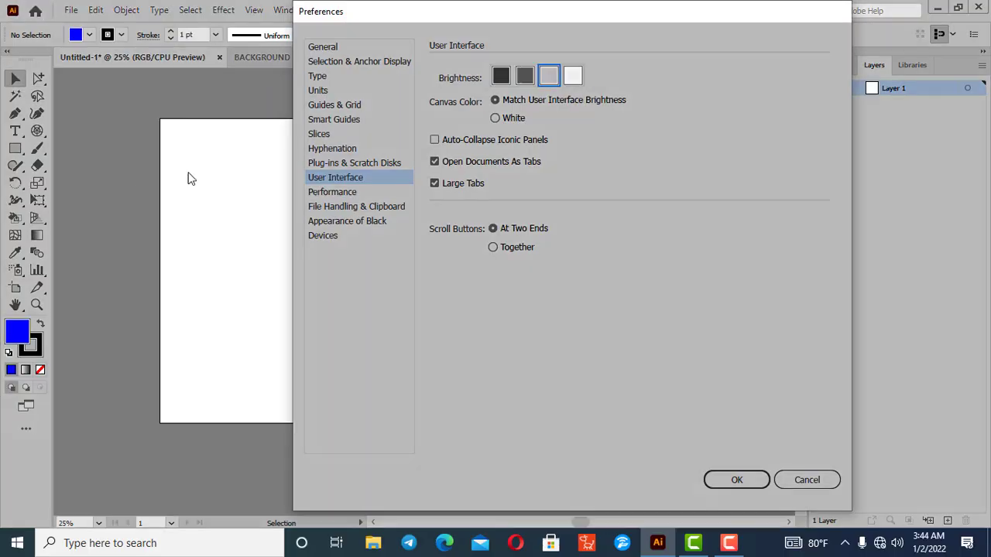
{"action": "left_click", "coordinate": [528, 80]}
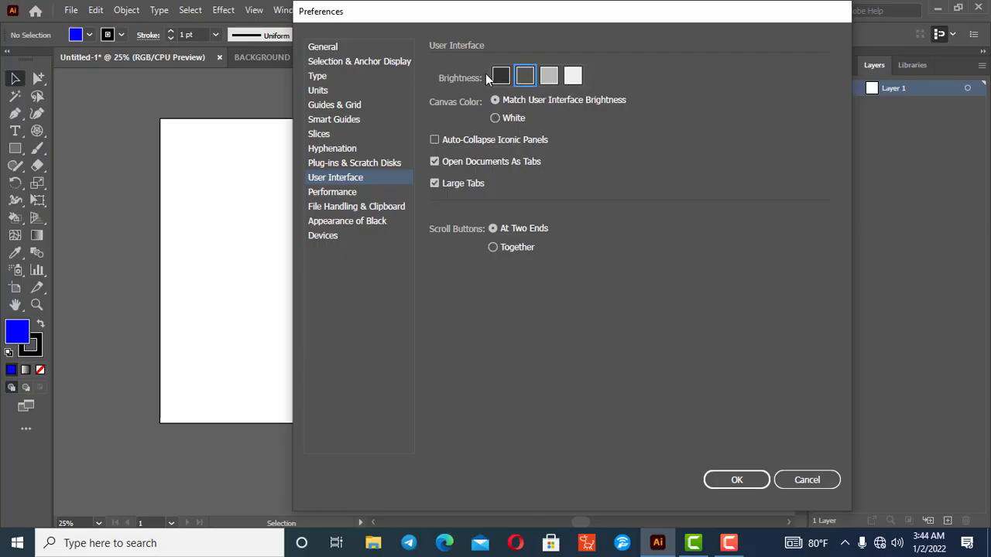
{"action": "left_click", "coordinate": [500, 76]}
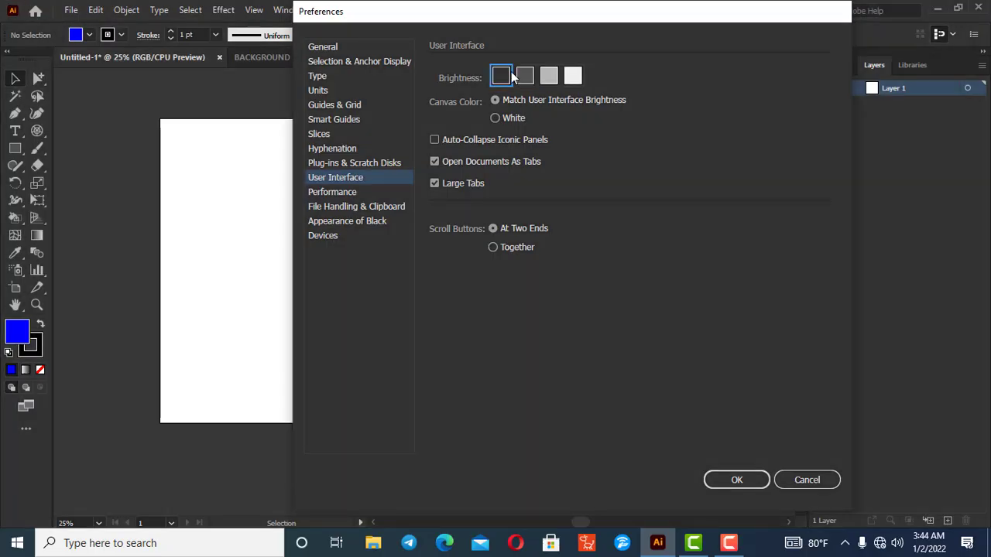
{"action": "left_click", "coordinate": [526, 79]}
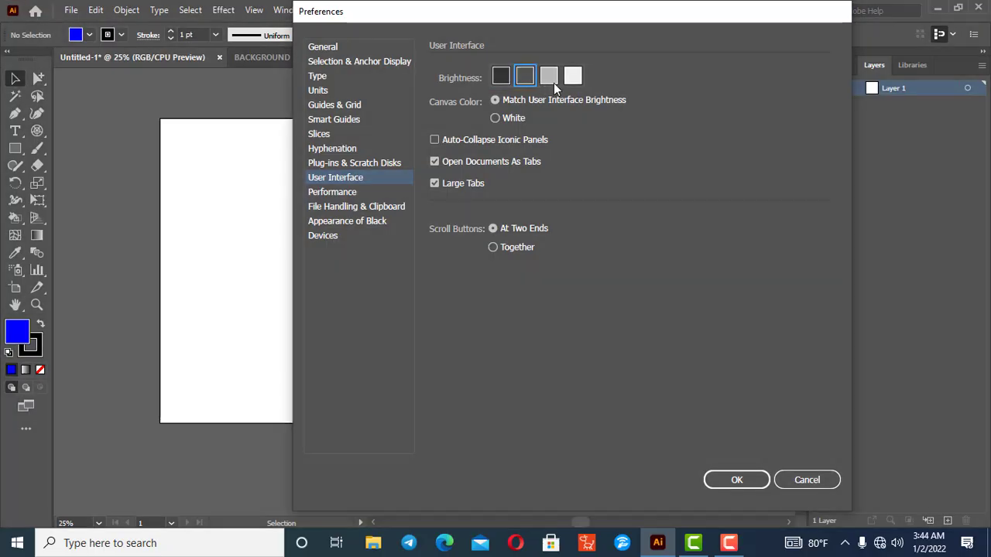
{"action": "left_click", "coordinate": [553, 83]}
{"action": "left_click", "coordinate": [573, 79]}
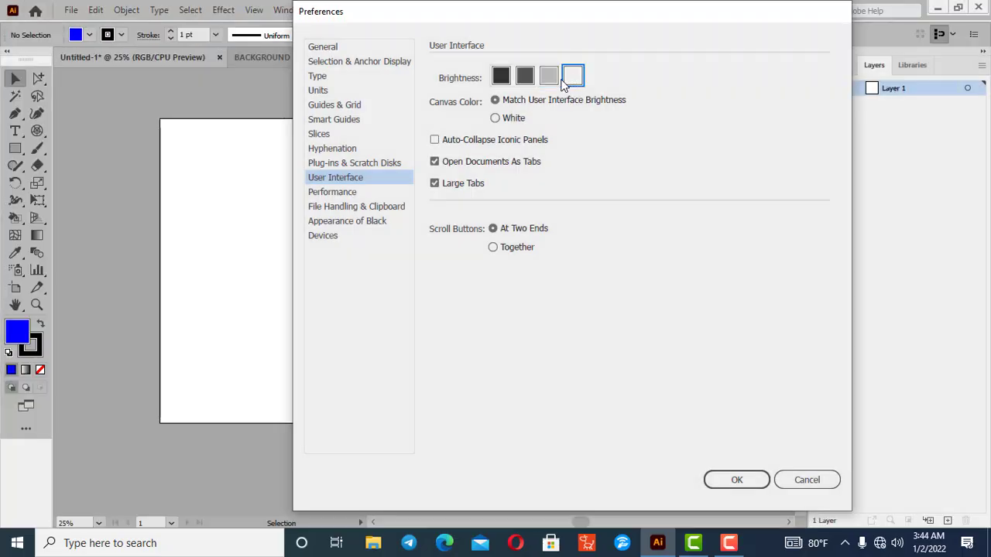
Step: Set the interface brightness to Medium Dark and apply the preferences
{"action": "left_click", "coordinate": [548, 77]}
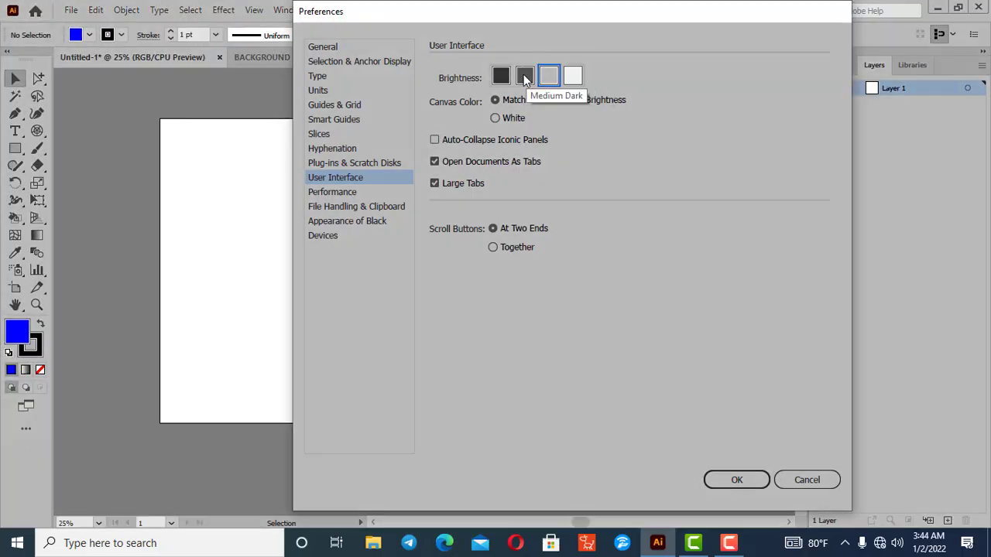
{"action": "left_click", "coordinate": [525, 78]}
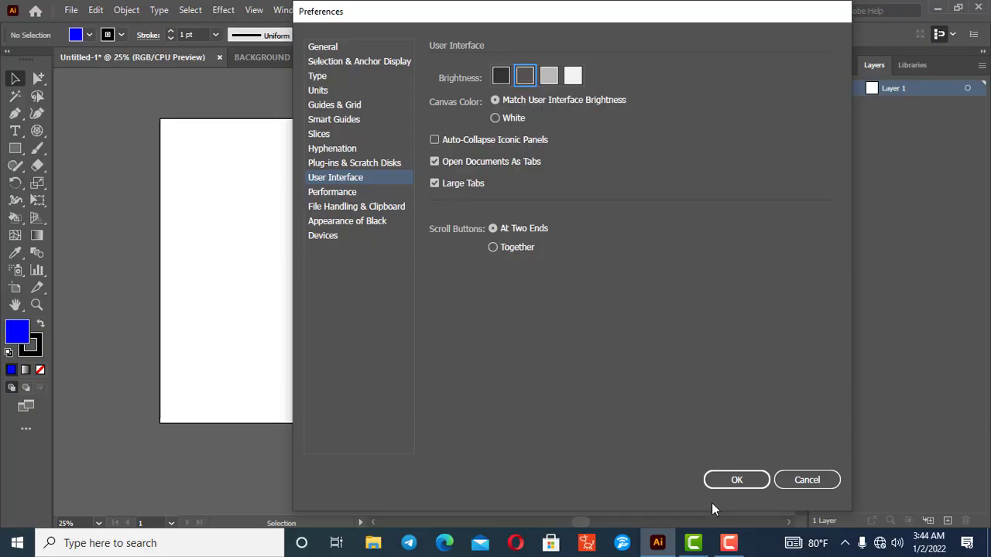
{"action": "left_click", "coordinate": [720, 477]}
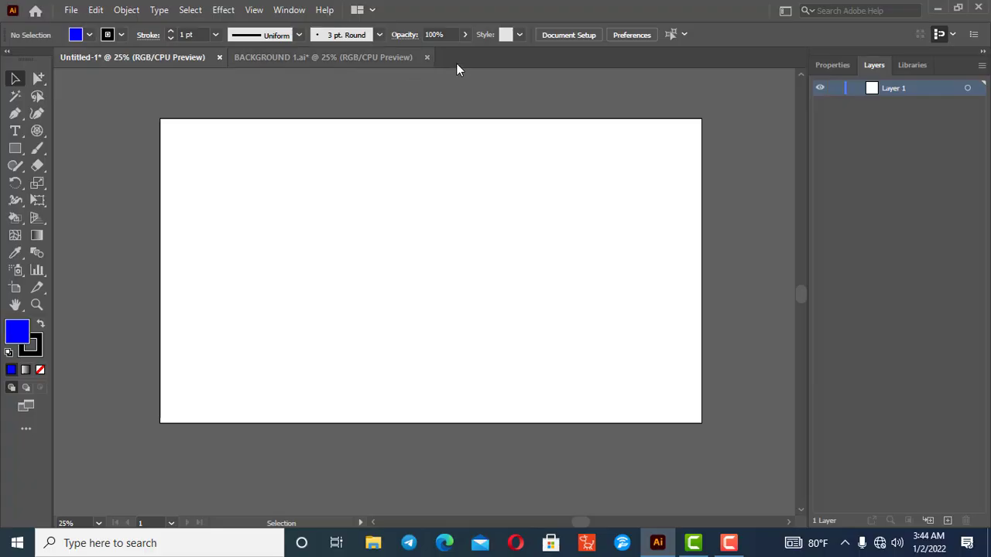
Step: Switch to the BACKGROUND 1.ai document and start a new document from the Print presets
{"action": "left_click", "coordinate": [377, 60]}
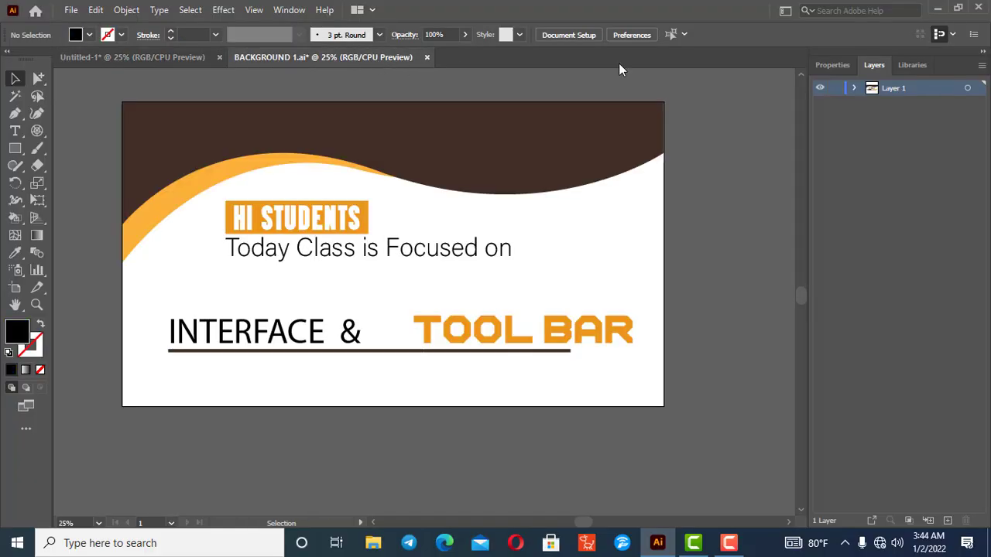
{"action": "left_click", "coordinate": [71, 11]}
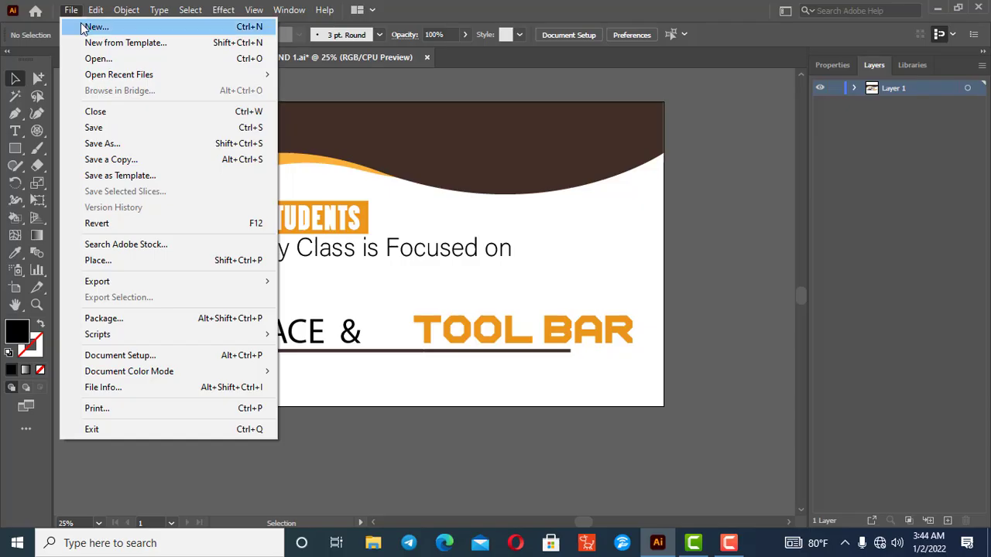
{"action": "left_click", "coordinate": [82, 27]}
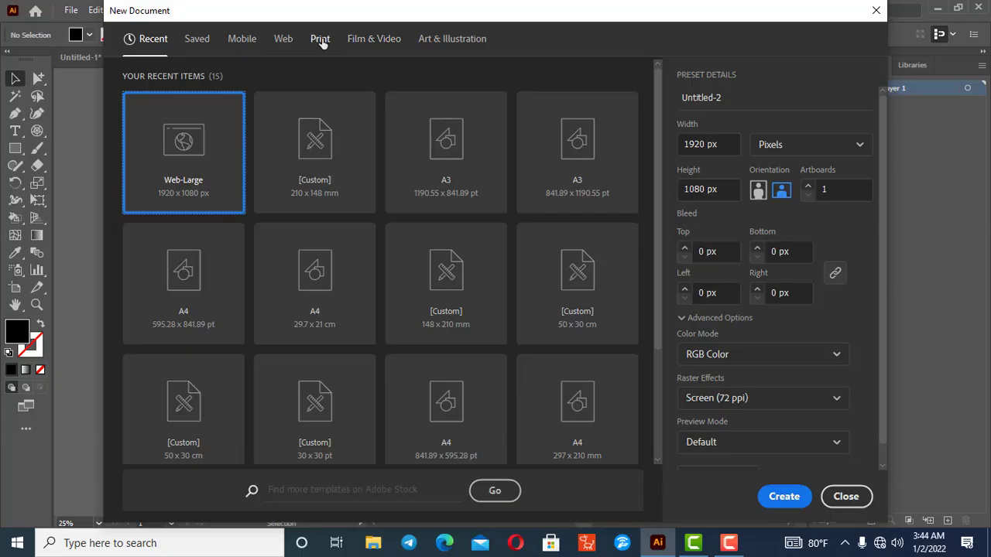
{"action": "left_click", "coordinate": [321, 40]}
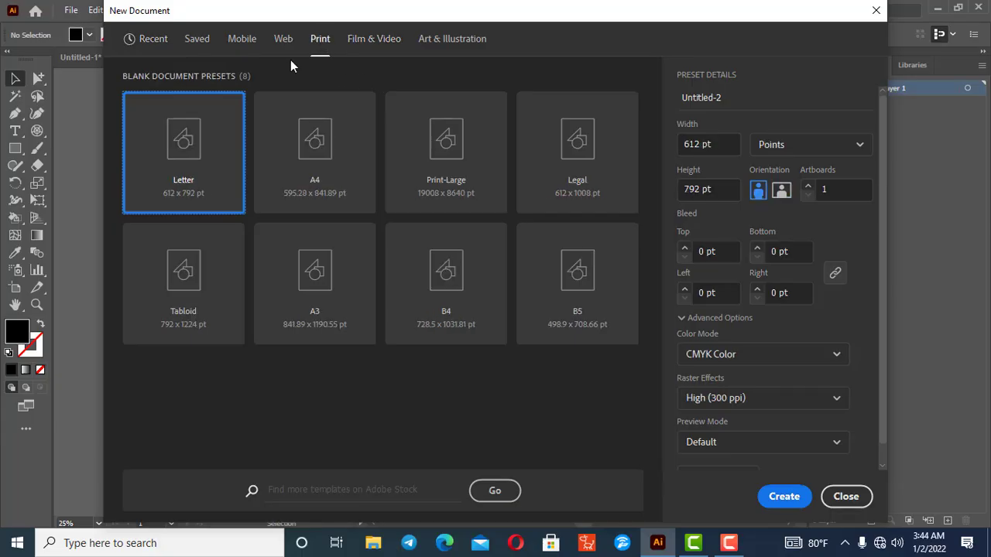
Step: Name the new document "flayer"
{"action": "left_click", "coordinate": [767, 143]}
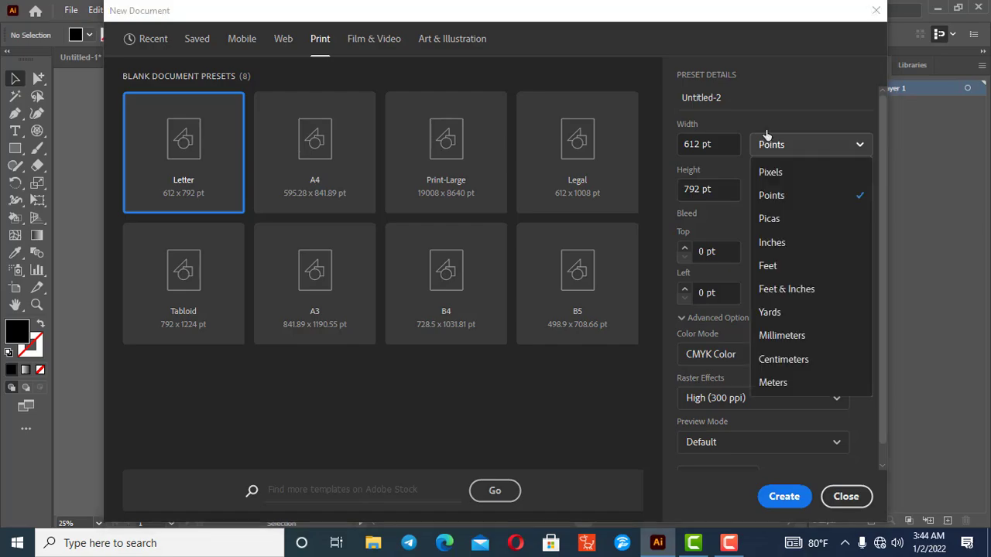
{"action": "left_click", "coordinate": [764, 99]}
{"action": "left_click", "coordinate": [712, 96]}
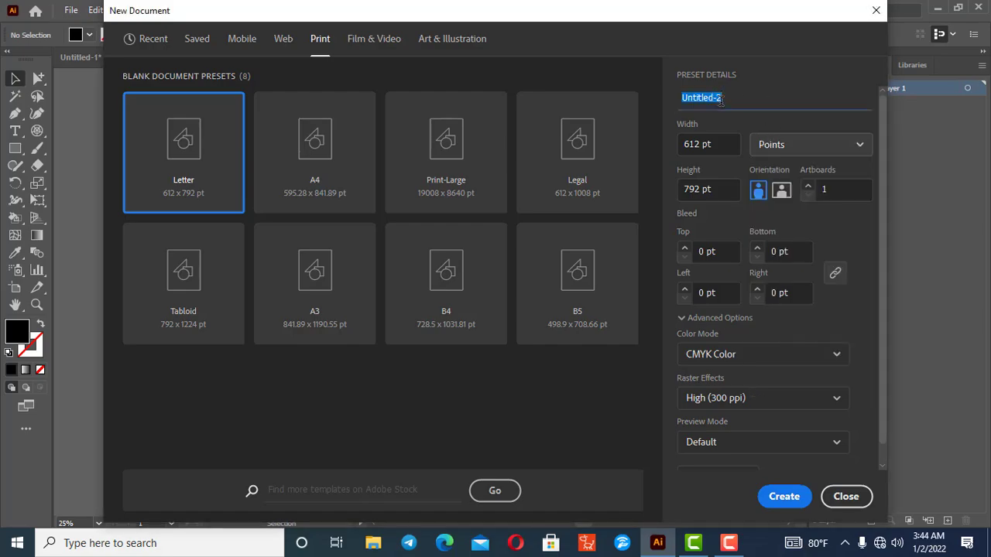
{"action": "type", "text": "flayer"}
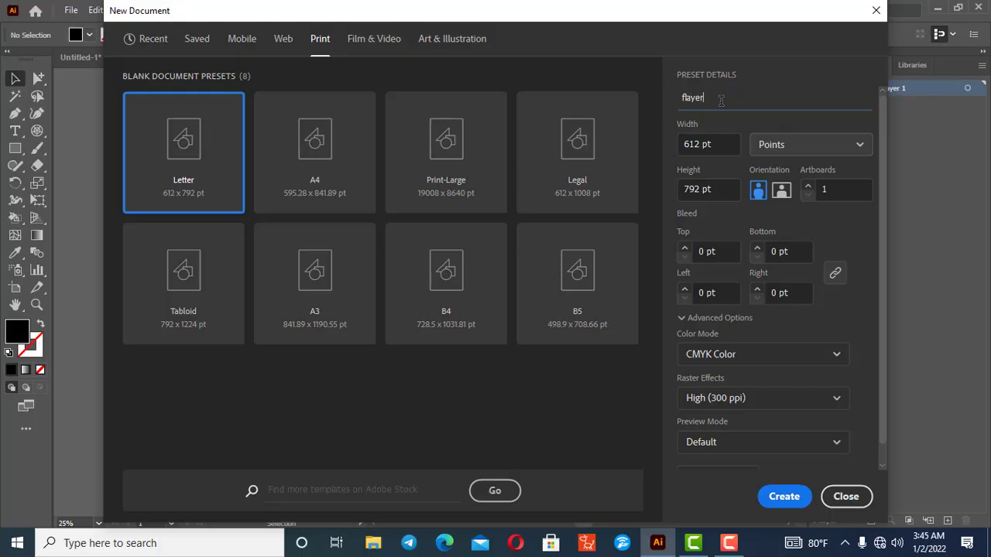
Step: Set the new document's units to Centimeters, its width to 20 cm and its height to 30 cm
{"action": "left_click", "coordinate": [816, 153]}
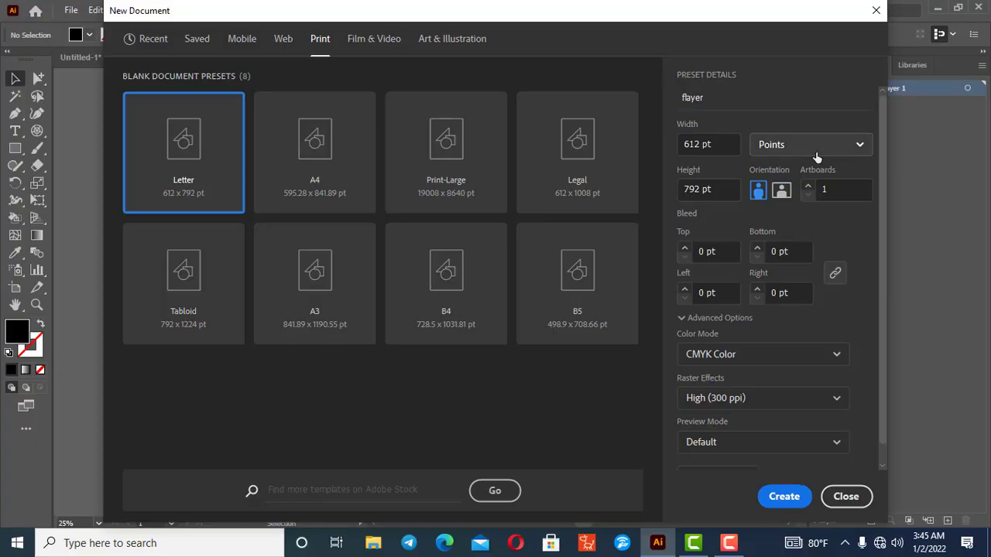
{"action": "left_click", "coordinate": [787, 366]}
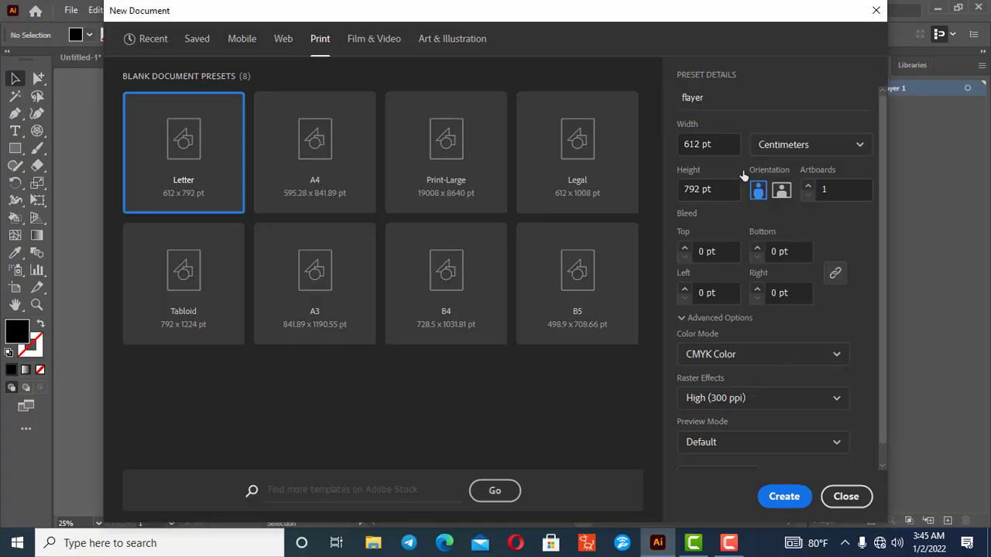
{"action": "left_click", "coordinate": [709, 144]}
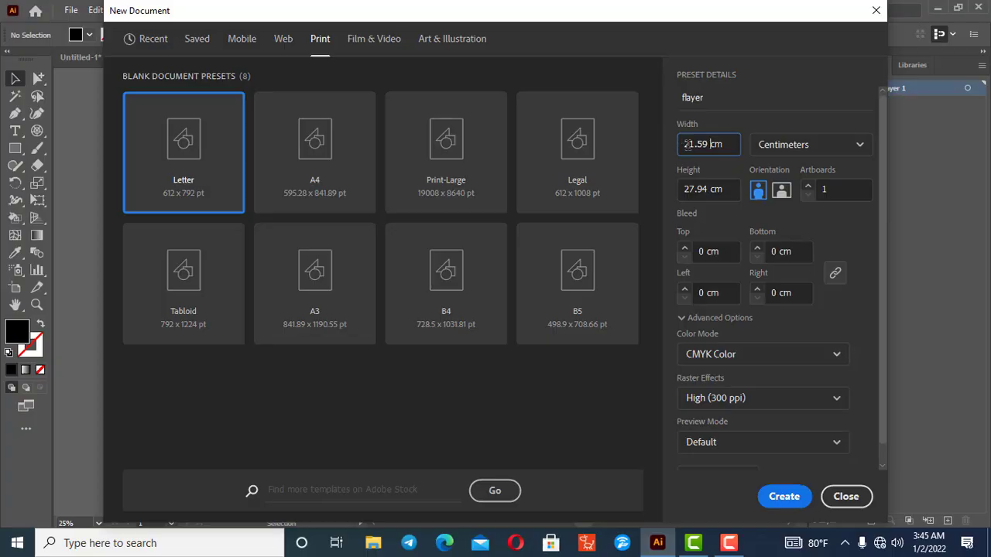
{"action": "left_click_drag", "start_coordinate": [686, 144], "coordinate": [708, 144]}
{"action": "type", "text": "20"}
{"action": "left_click", "coordinate": [701, 189]}
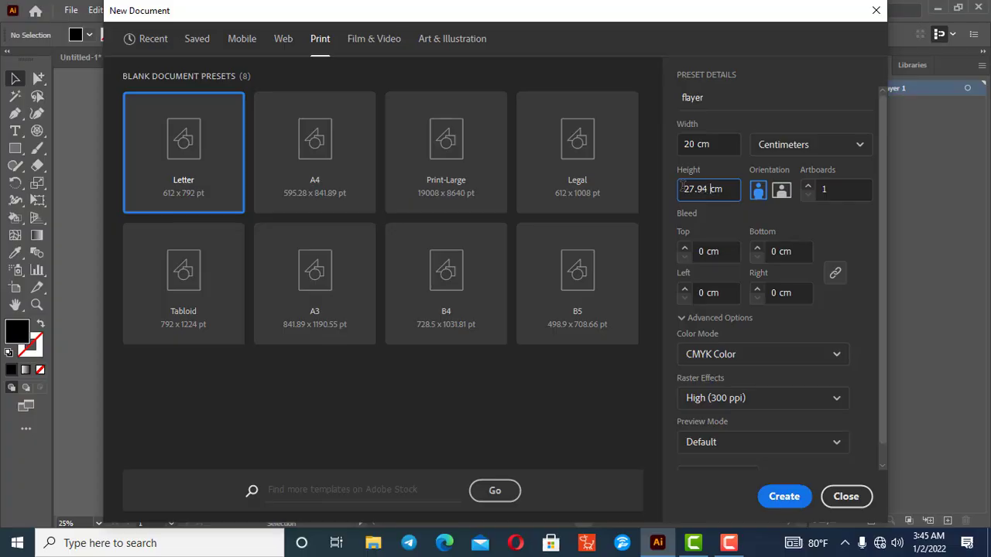
{"action": "left_click_drag", "start_coordinate": [682, 188], "coordinate": [710, 189]}
{"action": "type", "text": "30"}
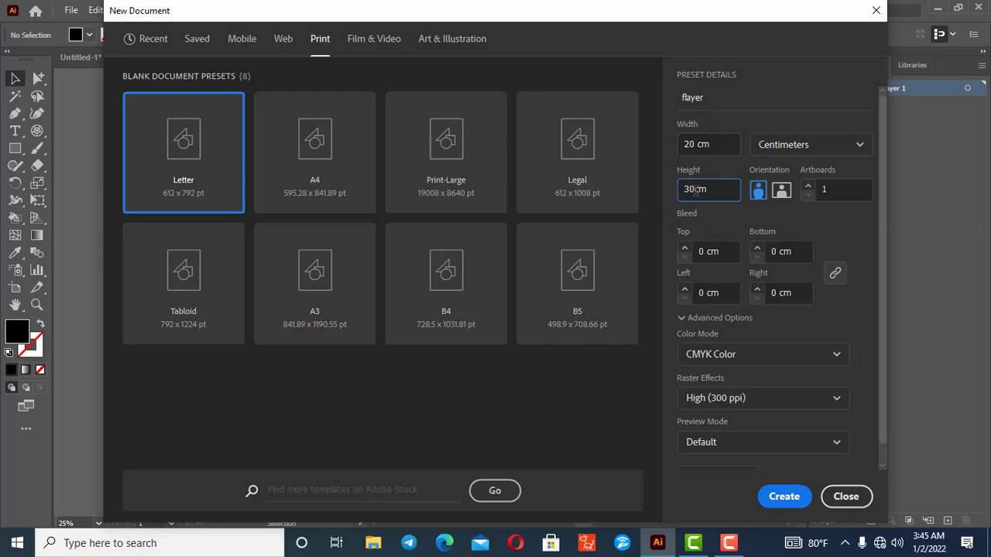
Step: Compare the portrait and landscape orientations and set the new document to landscape
{"action": "left_click", "coordinate": [782, 193]}
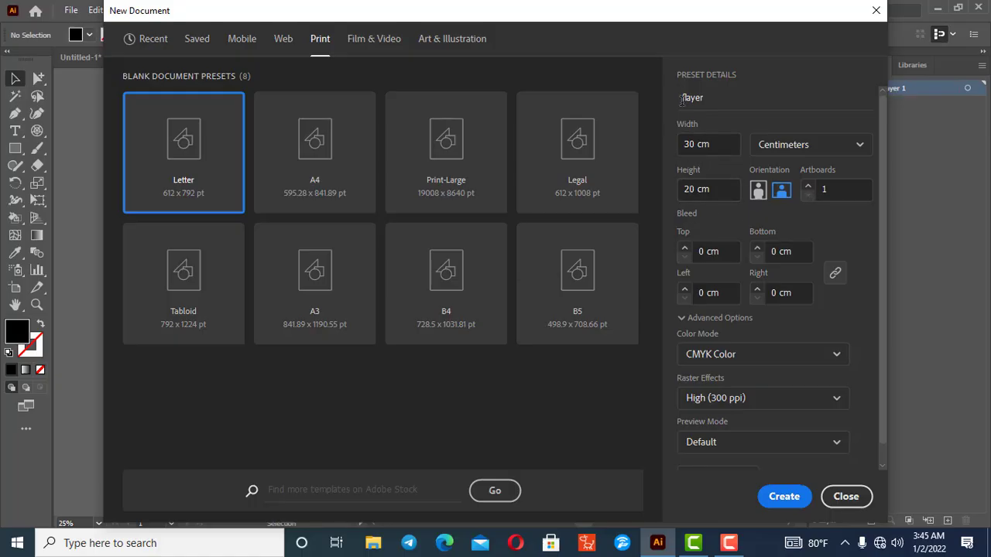
{"action": "left_click", "coordinate": [760, 193]}
{"action": "left_click", "coordinate": [784, 194]}
Step: Try an artboard count of 6 and reduce it back to 1
{"action": "left_click", "coordinate": [807, 190]}
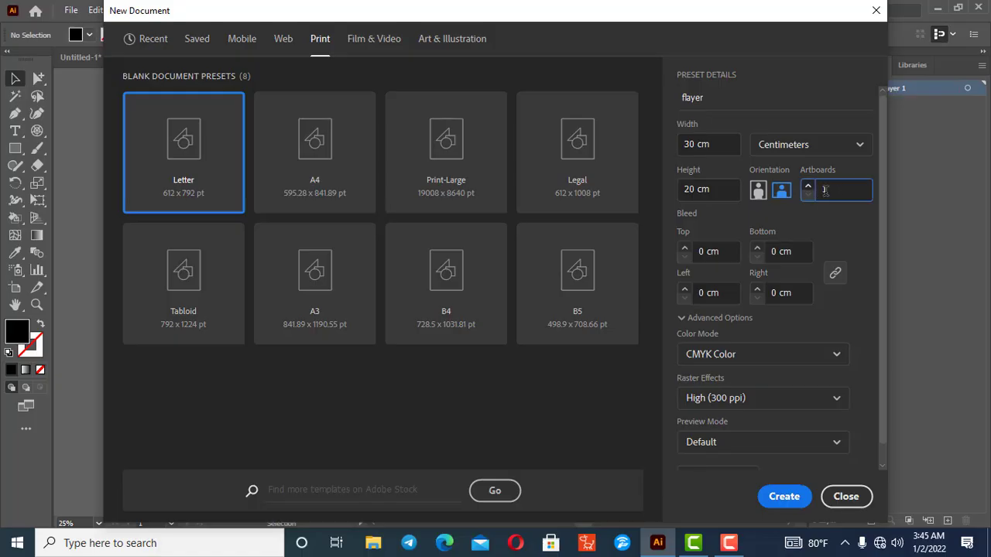
{"action": "double_click", "coordinate": [825, 191]}
{"action": "key", "text": "BackSpace"}
{"action": "type", "text": "6"}
{"action": "left_click", "coordinate": [807, 197]}
{"action": "left_click", "coordinate": [807, 197]}
{"action": "left_click", "coordinate": [807, 197]}
{"action": "left_click", "coordinate": [807, 198]}
{"action": "left_click", "coordinate": [807, 197]}
Step: Collapse and expand the advanced options, and choose CMYK Color as the color mode
{"action": "left_click", "coordinate": [679, 318]}
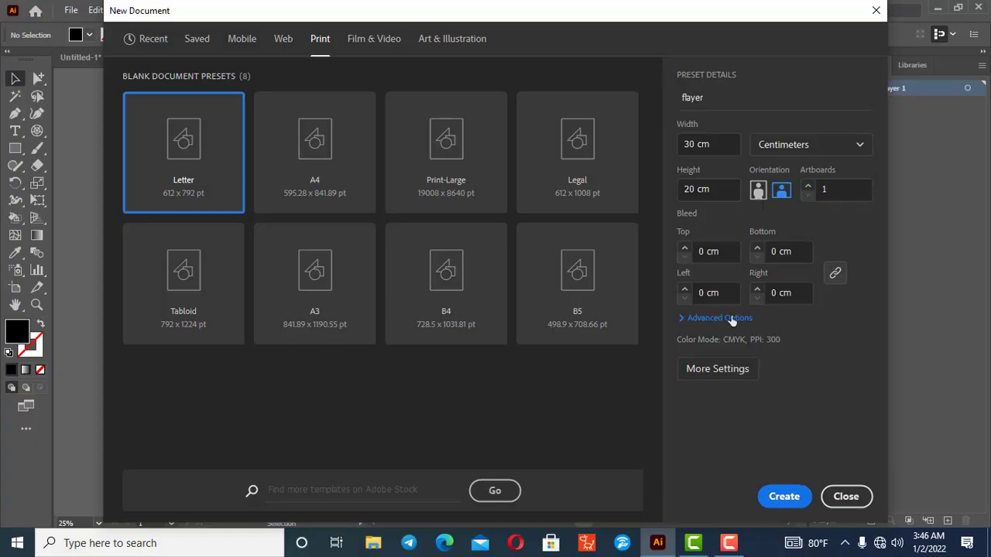
{"action": "left_click", "coordinate": [691, 317]}
{"action": "left_click", "coordinate": [681, 298]}
{"action": "left_click", "coordinate": [682, 316]}
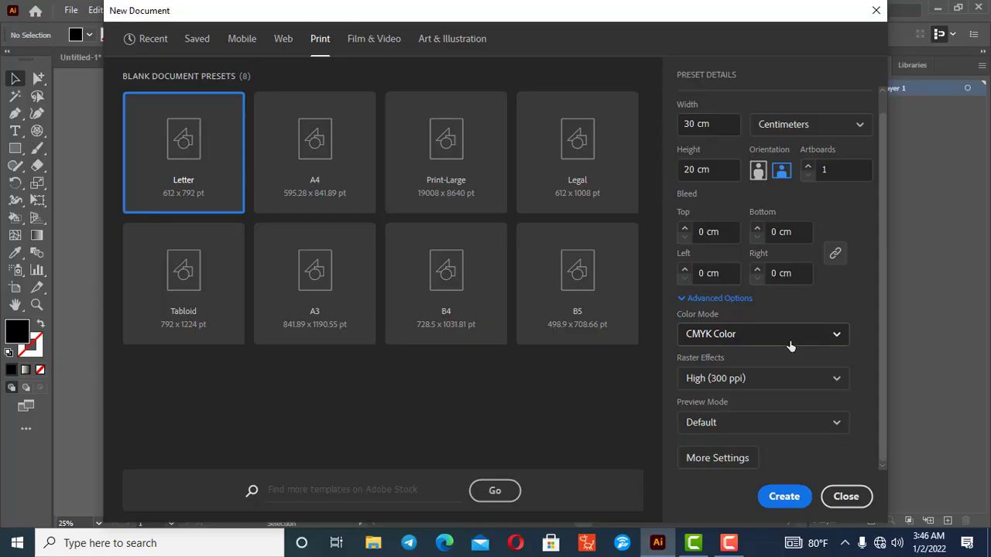
{"action": "left_click", "coordinate": [738, 336]}
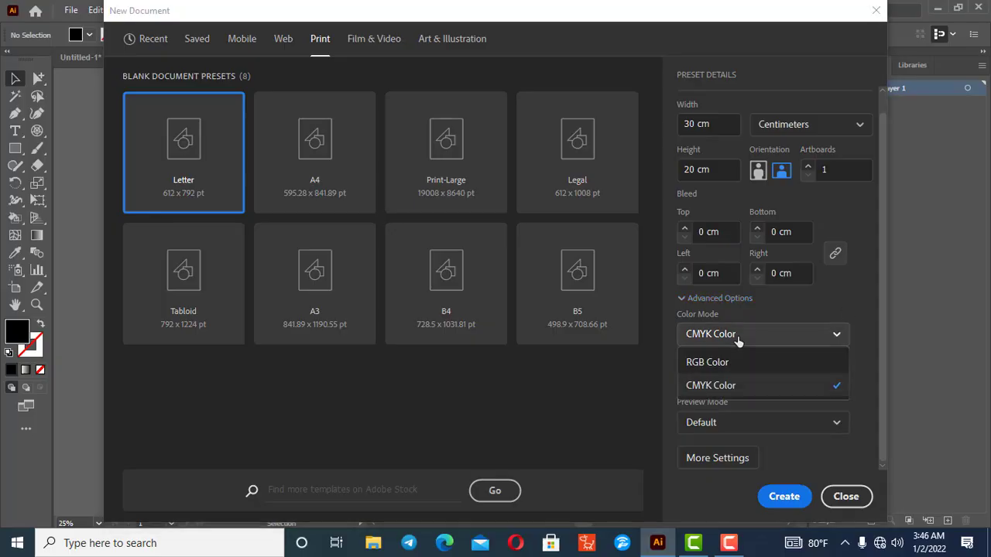
{"action": "left_click", "coordinate": [736, 387]}
Step: Review the raster effects resolutions and choose High (300 ppi) for the new document
{"action": "left_click", "coordinate": [737, 380]}
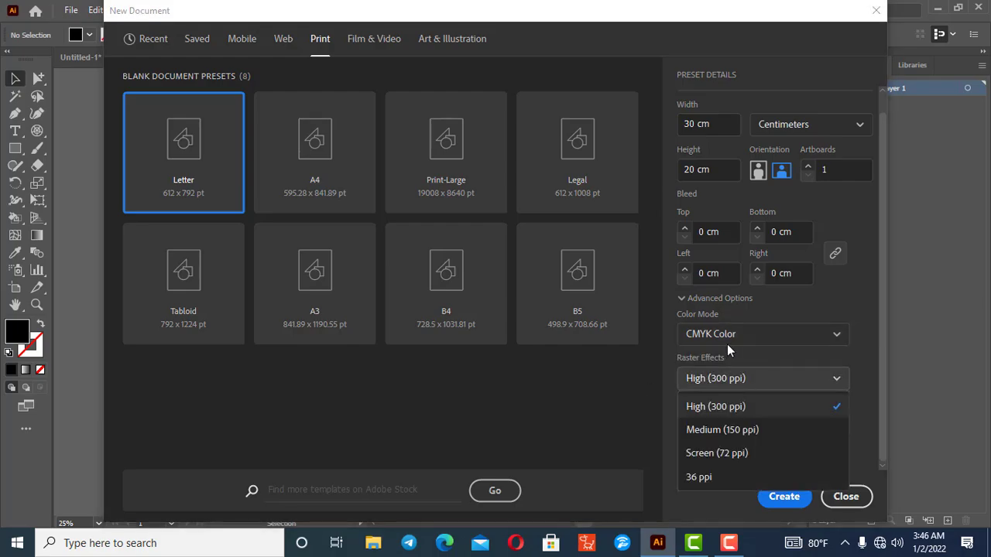
{"action": "left_click", "coordinate": [805, 378]}
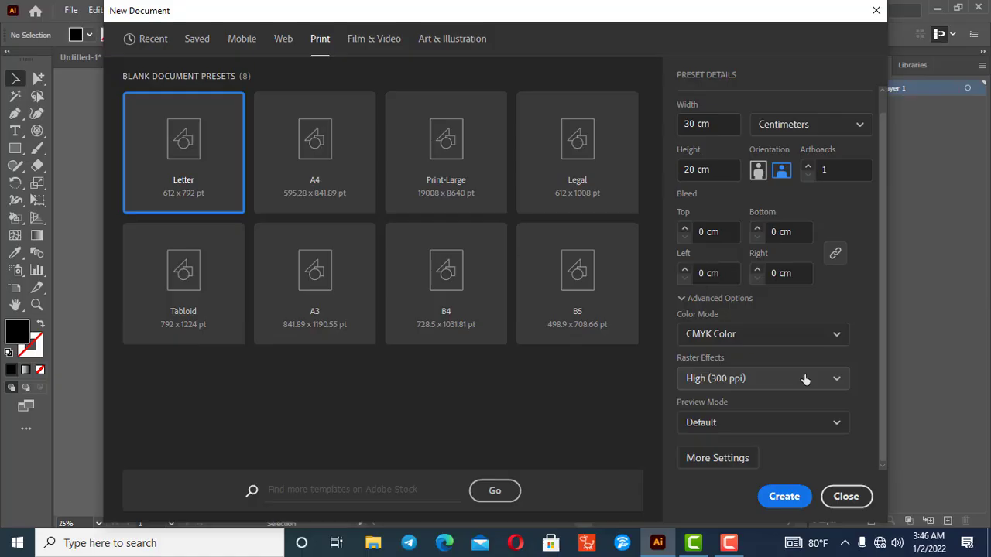
{"action": "left_click", "coordinate": [758, 380]}
{"action": "left_click", "coordinate": [758, 379]}
{"action": "left_click", "coordinate": [758, 380]}
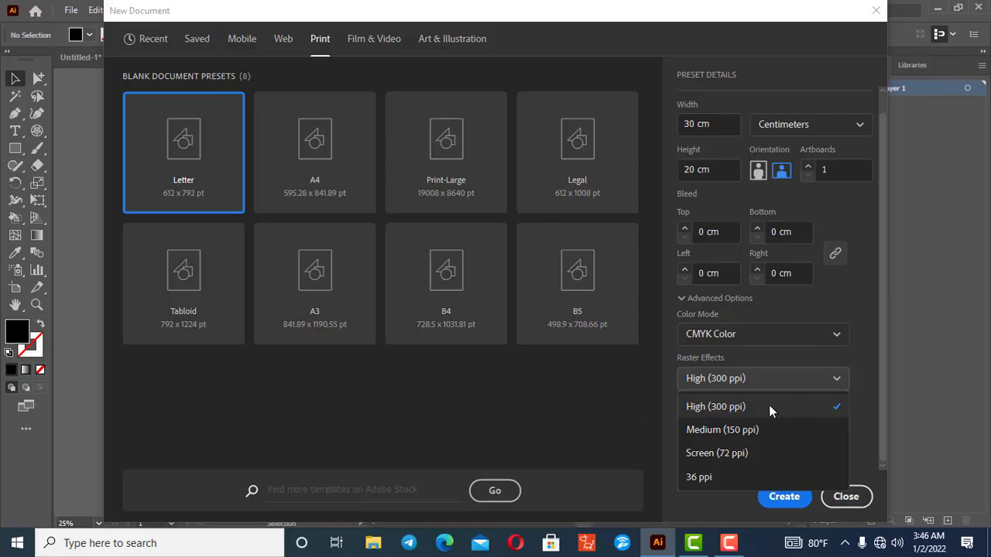
{"action": "left_click", "coordinate": [732, 410]}
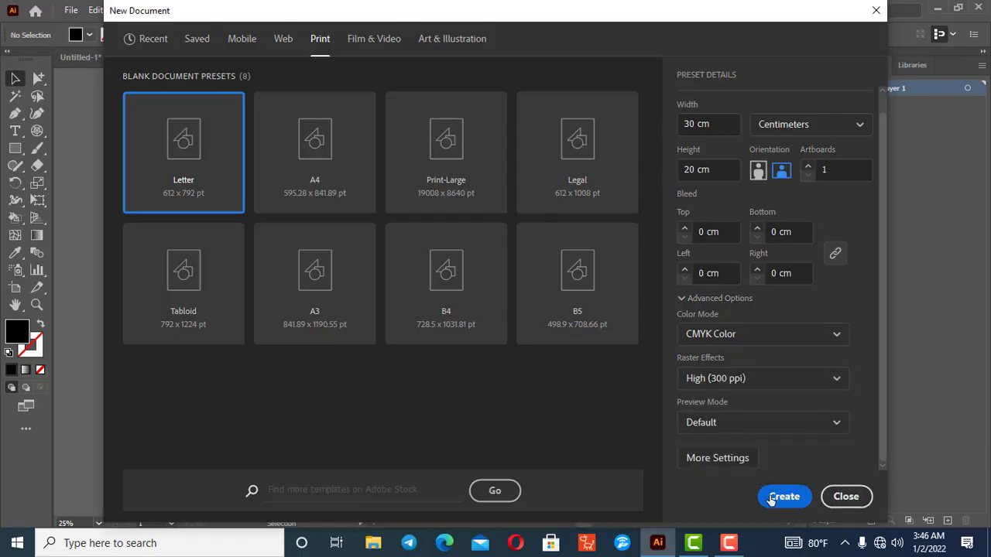
Step: Create the flayer document with the configured landscape CMYK print settings
{"action": "scroll", "coordinate": [759, 194], "scroll_direction": "up", "scroll_amount": 1}
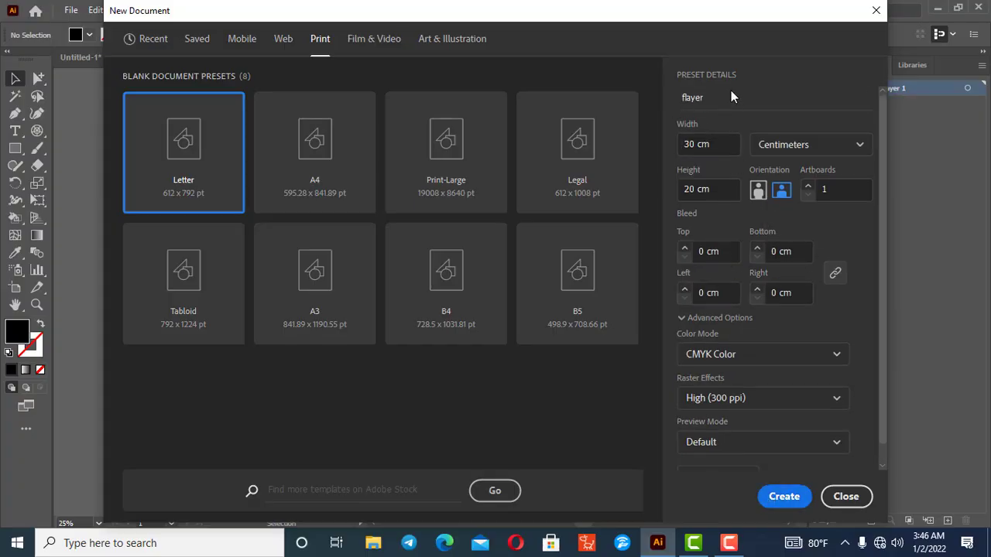
{"action": "left_click", "coordinate": [707, 98]}
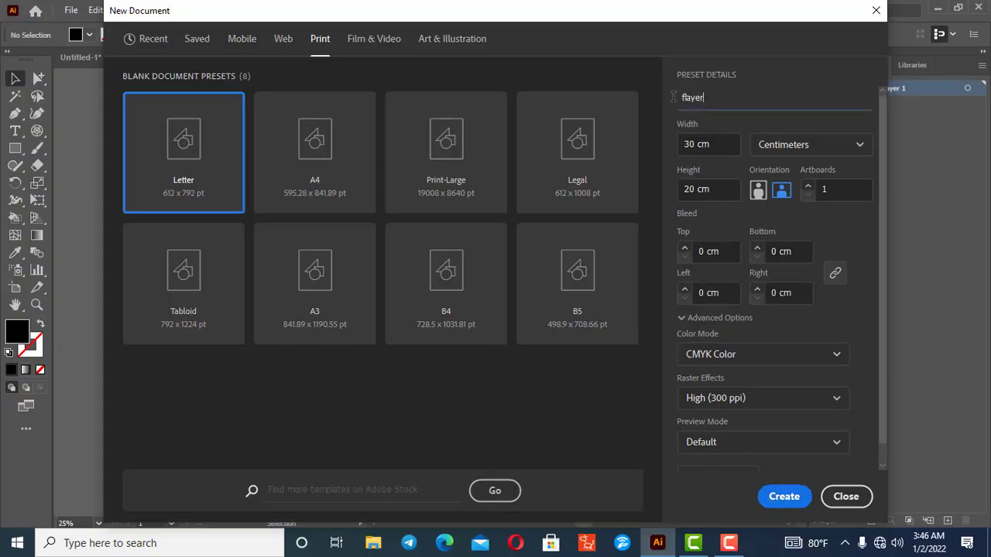
{"action": "left_click", "coordinate": [782, 497]}
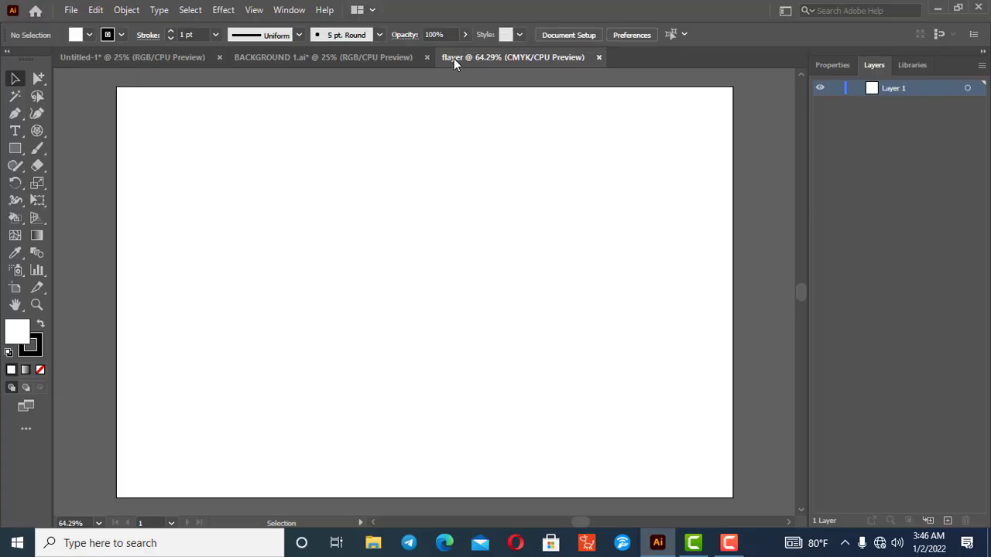
Step: Close the new flayer document and switch to the Untitled-1 document
{"action": "left_click", "coordinate": [599, 57]}
{"action": "key", "text": "ctrl+Tab"}
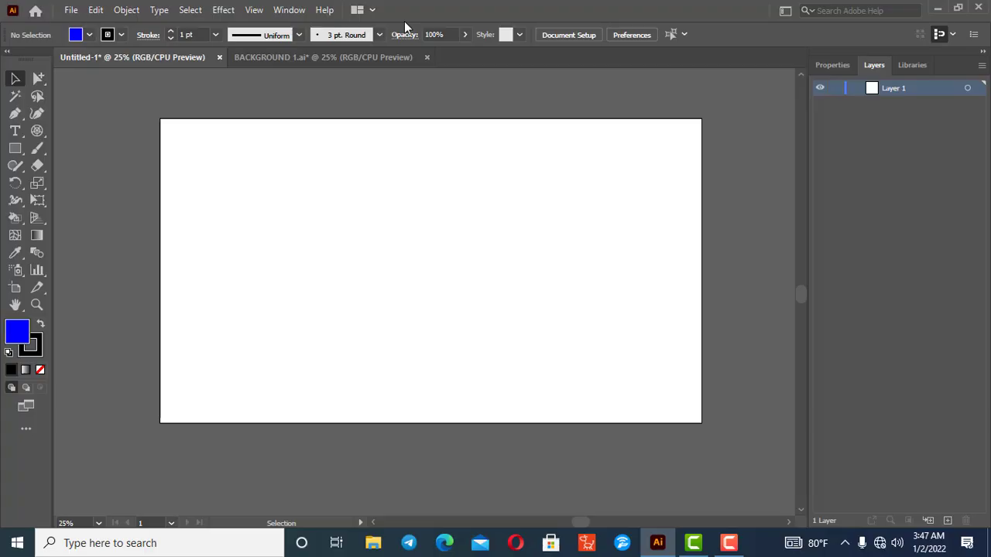
Step: Review the commands grouped under File, Edit, Object, View and Window
{"action": "left_click", "coordinate": [76, 13]}
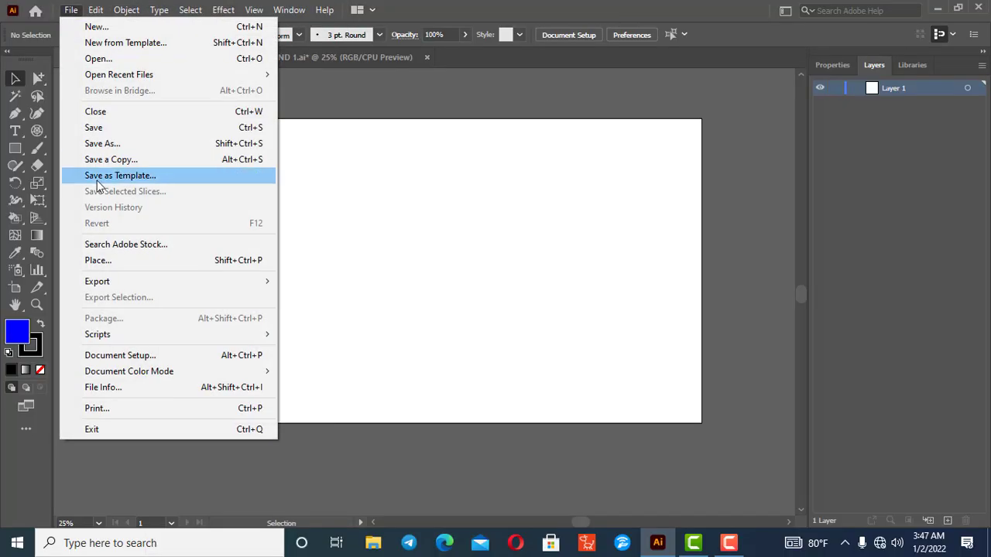
{"action": "mouse_move", "coordinate": [114, 283]}
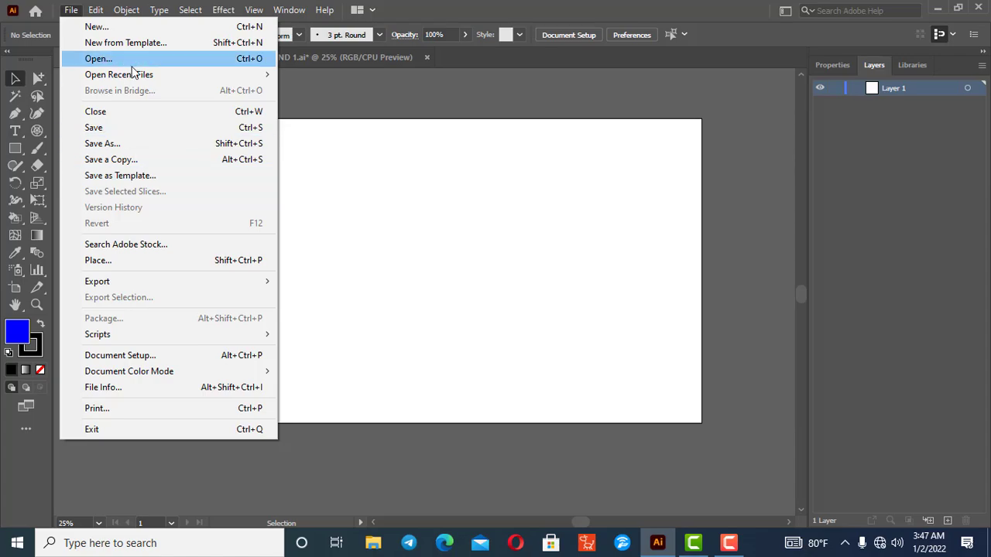
{"action": "mouse_move", "coordinate": [118, 11]}
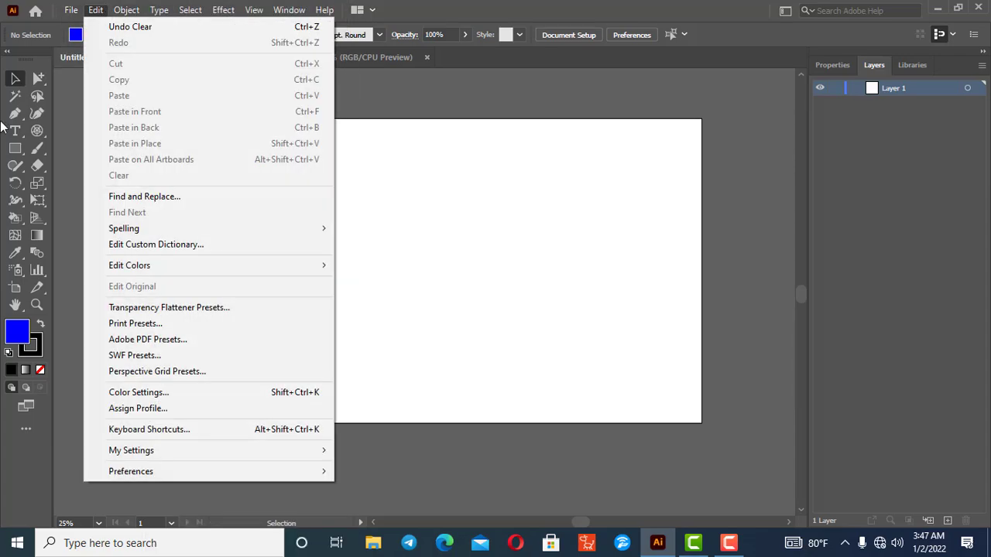
{"action": "left_click", "coordinate": [96, 10]}
{"action": "left_click", "coordinate": [95, 10]}
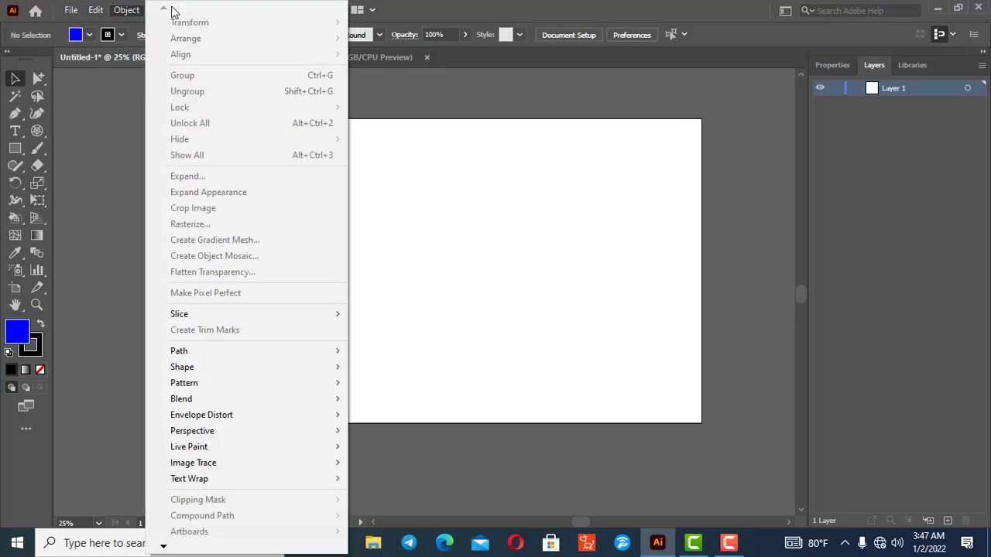
{"action": "left_click", "coordinate": [433, 5]}
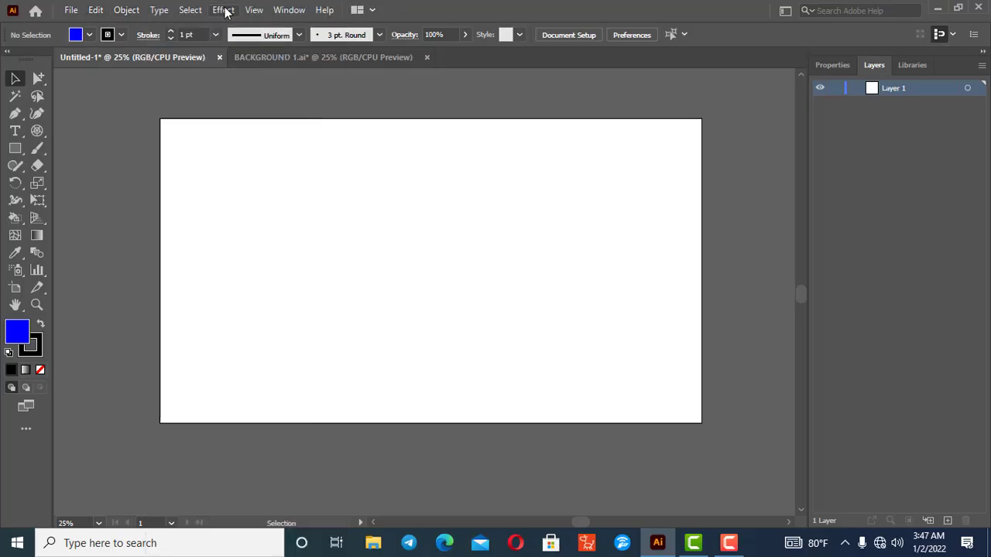
{"action": "left_click", "coordinate": [184, 10]}
{"action": "mouse_move", "coordinate": [249, 12]}
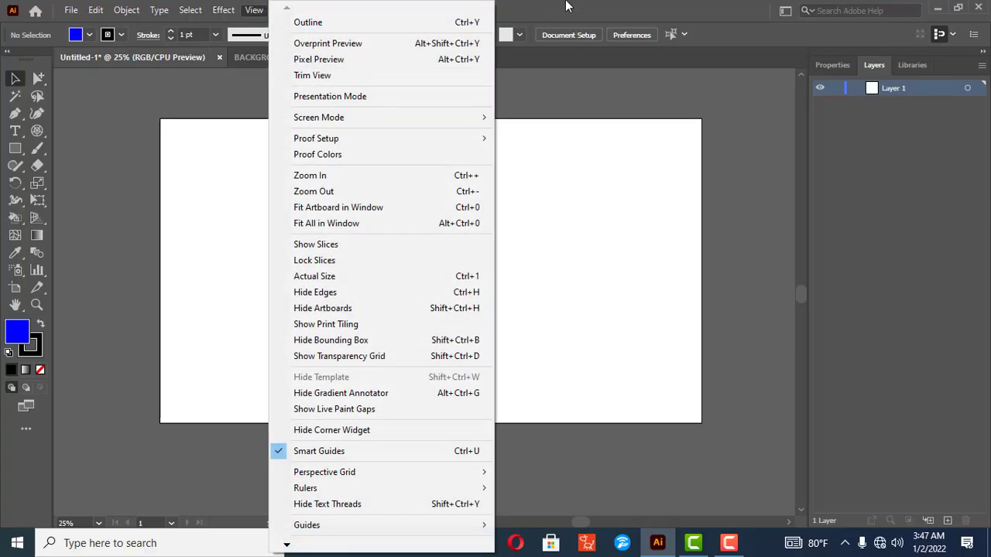
{"action": "left_click", "coordinate": [565, 7]}
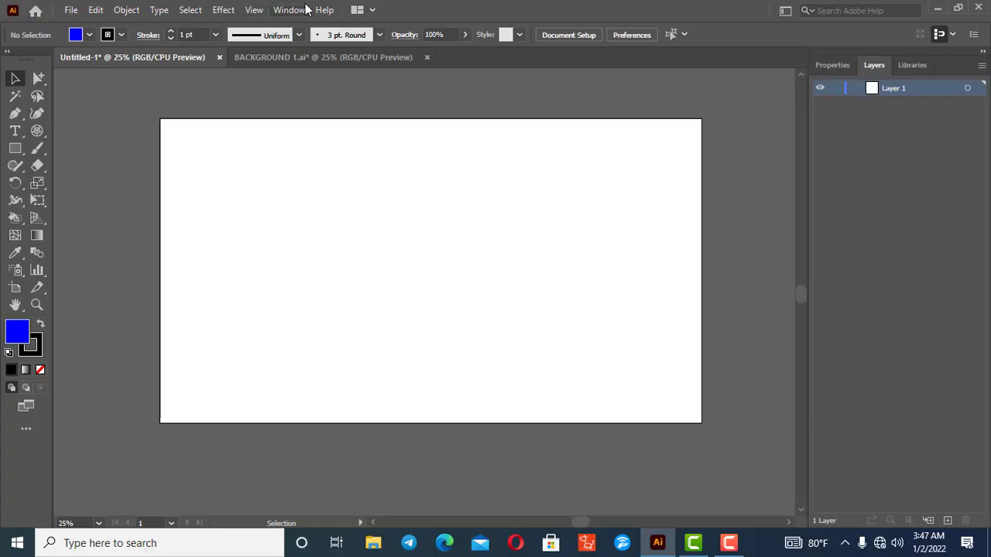
{"action": "left_click", "coordinate": [289, 11]}
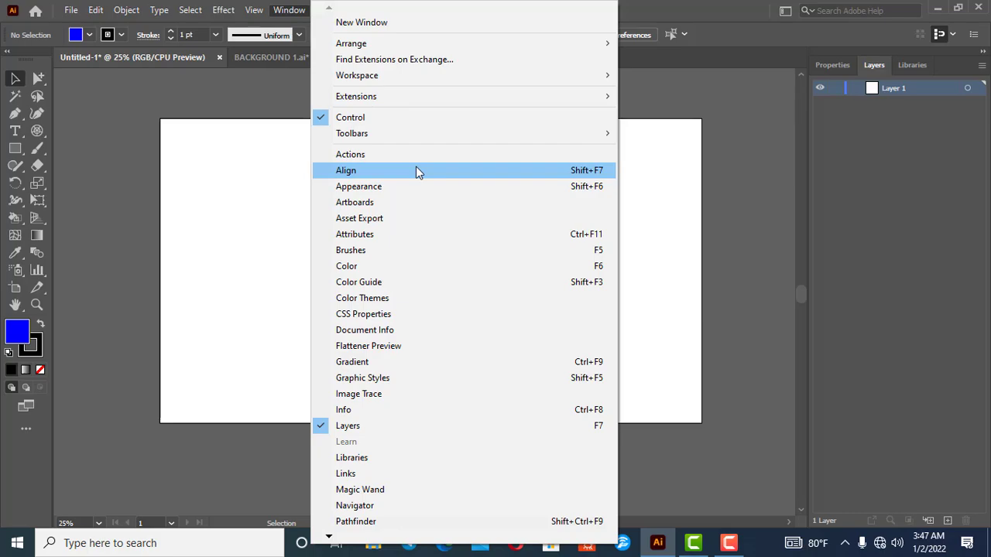
{"action": "left_click", "coordinate": [681, 4]}
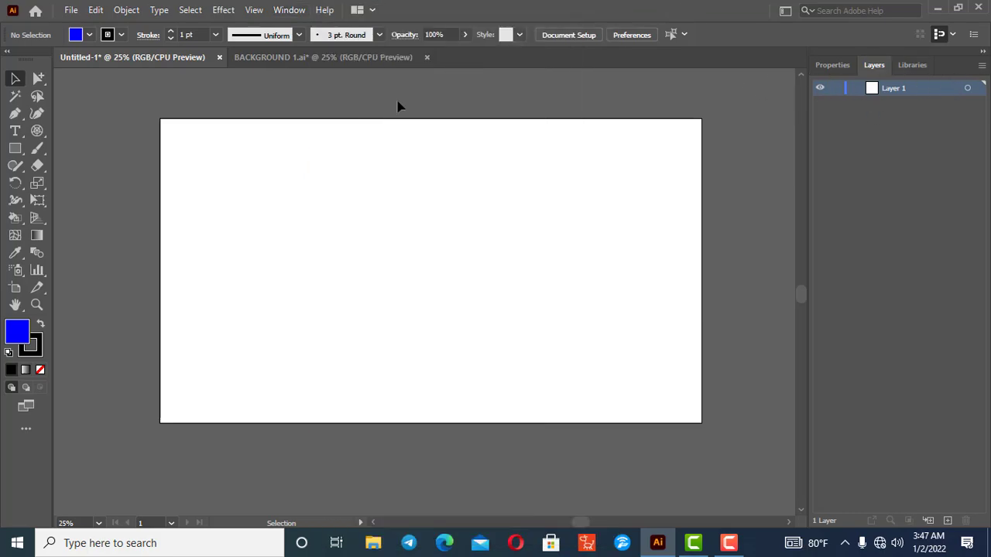
Step: Hide the Layers panel and show it again
{"action": "left_click", "coordinate": [288, 11]}
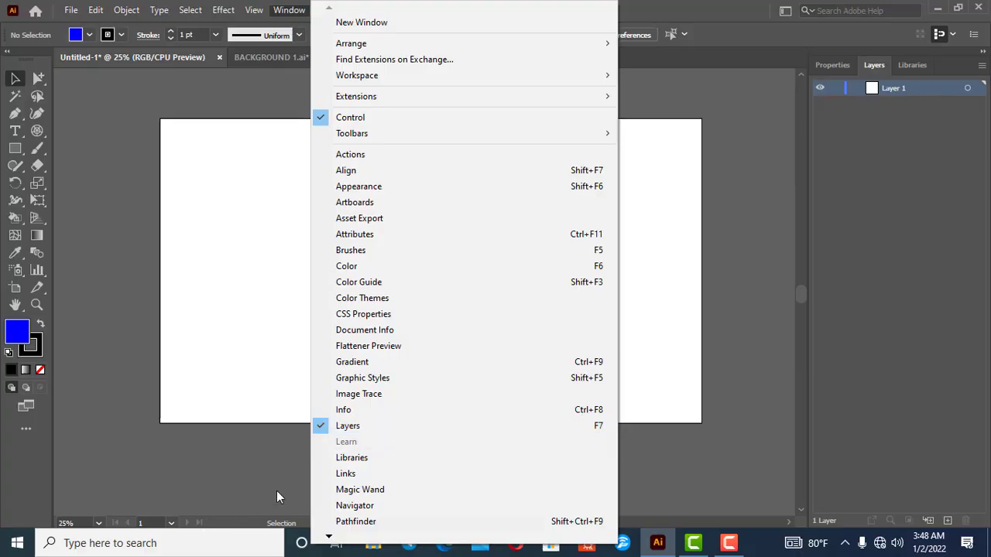
{"action": "left_click", "coordinate": [369, 427]}
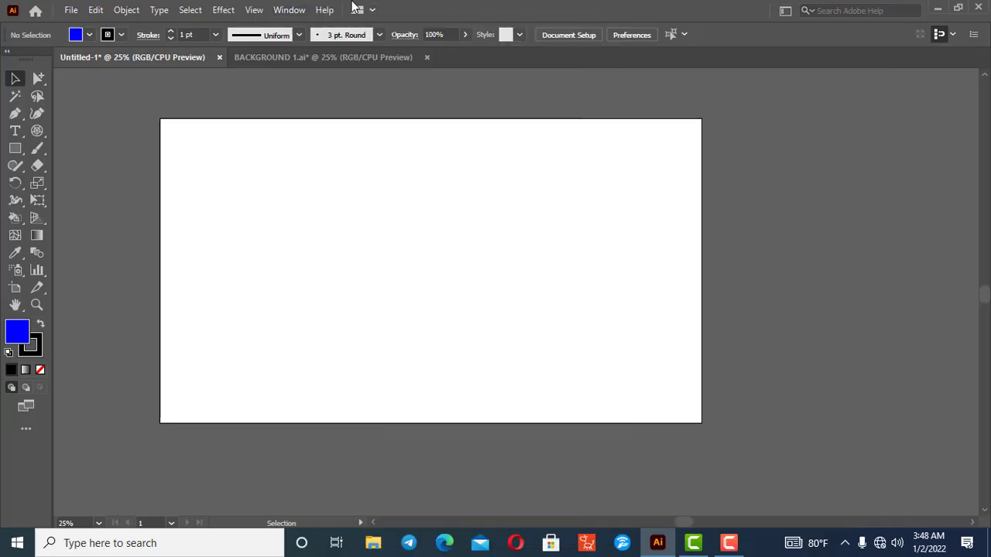
{"action": "left_click", "coordinate": [288, 10]}
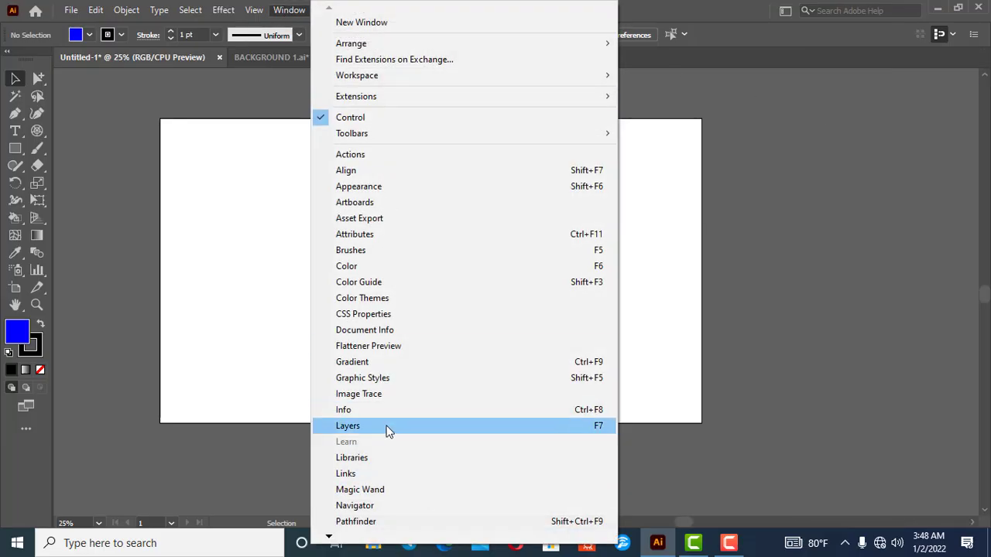
{"action": "left_click", "coordinate": [388, 428]}
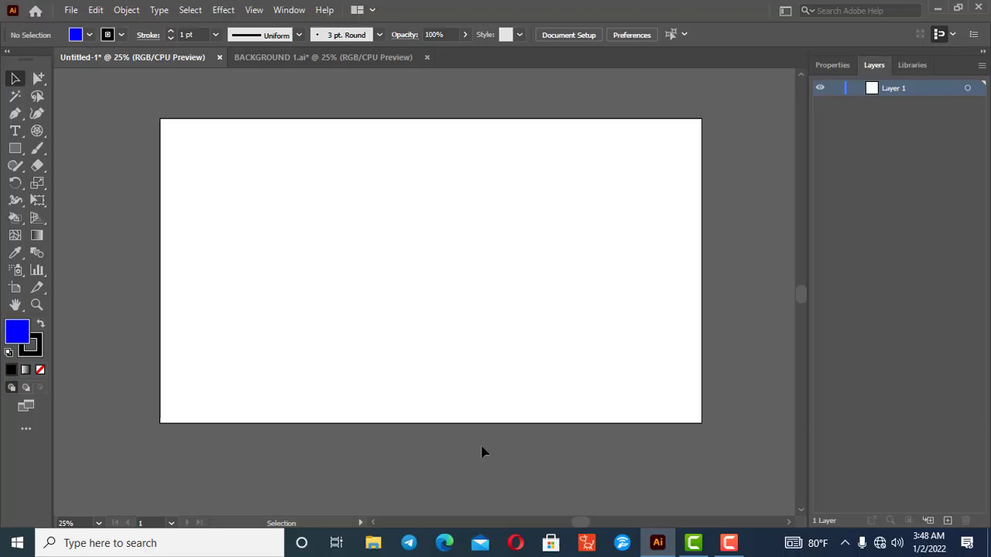
Step: Review the available Help commands, and switch briefly to the Pen tool and back to the Selection tool
{"action": "left_click", "coordinate": [325, 11]}
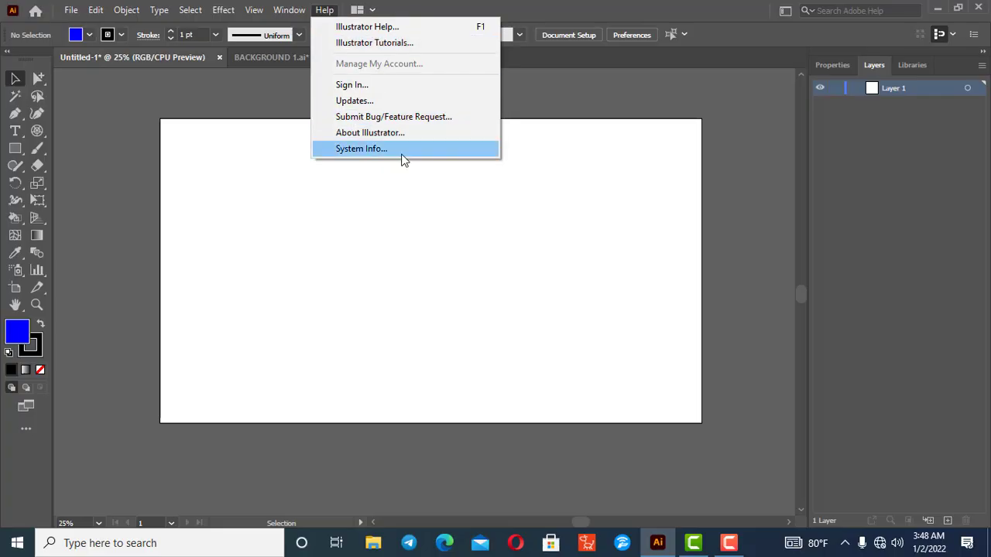
{"action": "left_click", "coordinate": [455, 6]}
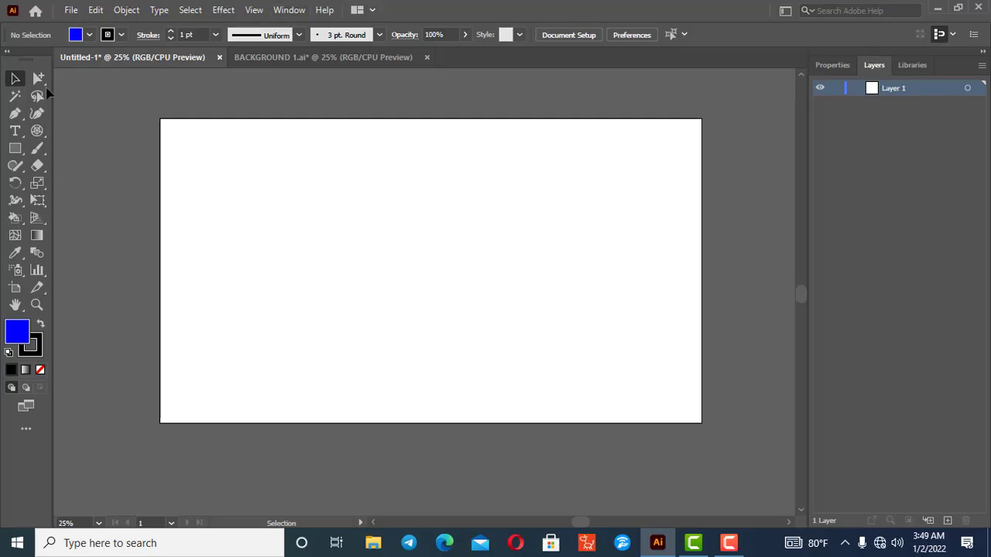
{"action": "left_click", "coordinate": [15, 115]}
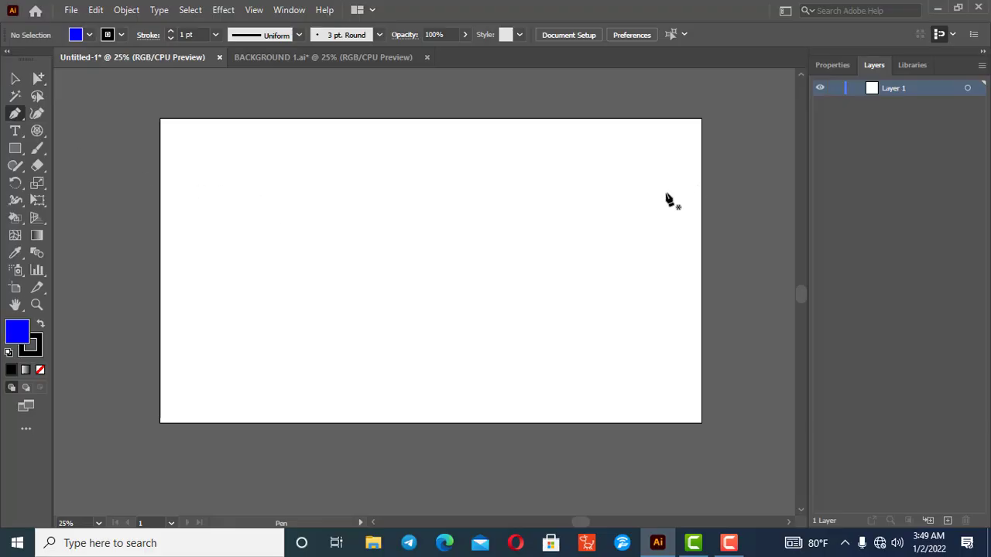
{"action": "left_click", "coordinate": [16, 79]}
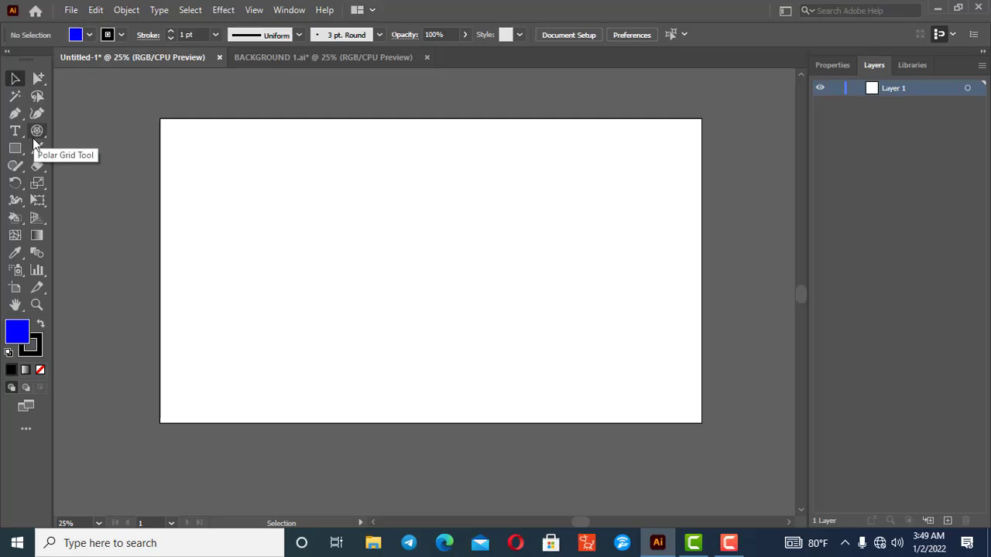
Step: Switch the toolbar to Basic and back to Advanced, and collapse it to a single column and back to two columns
{"action": "left_click", "coordinate": [298, 10]}
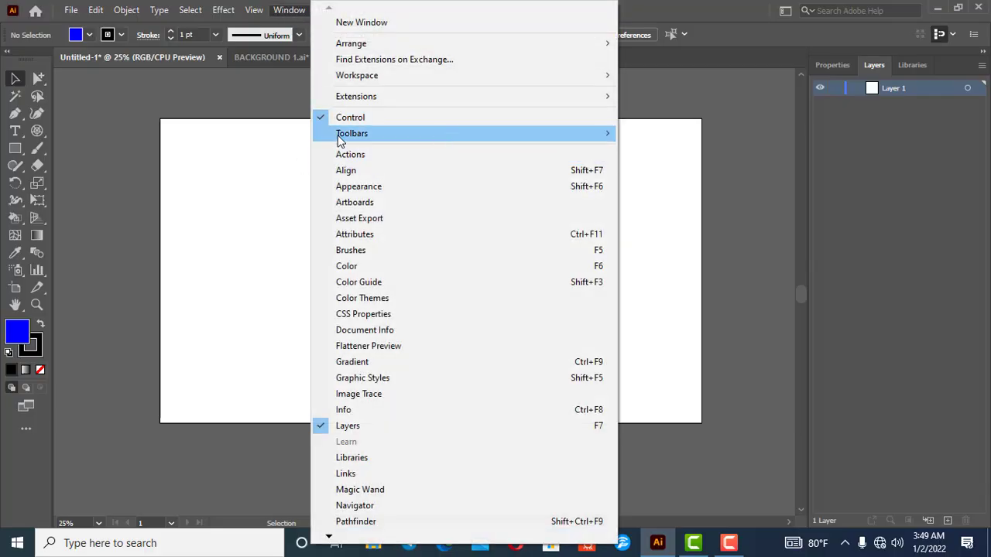
{"action": "mouse_move", "coordinate": [434, 134]}
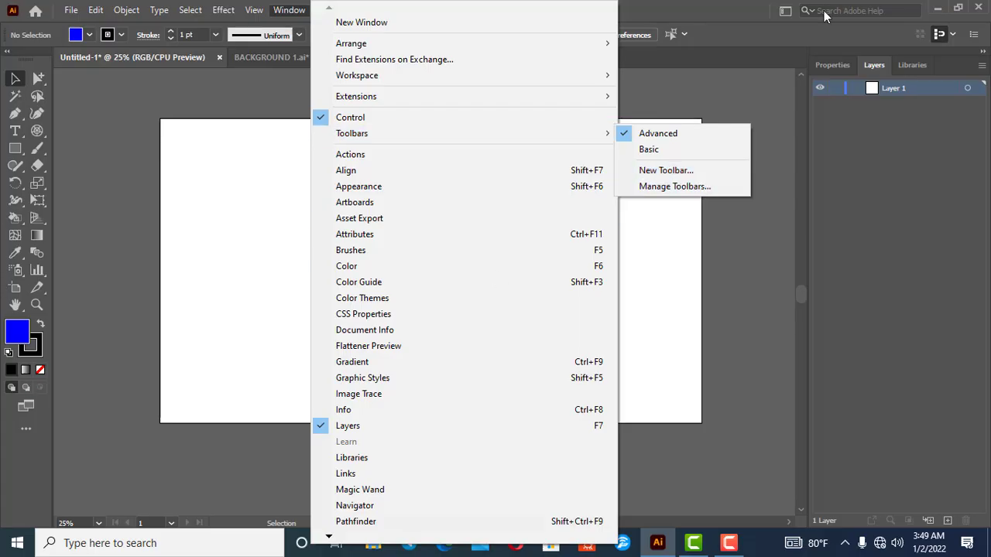
{"action": "left_click", "coordinate": [685, 147]}
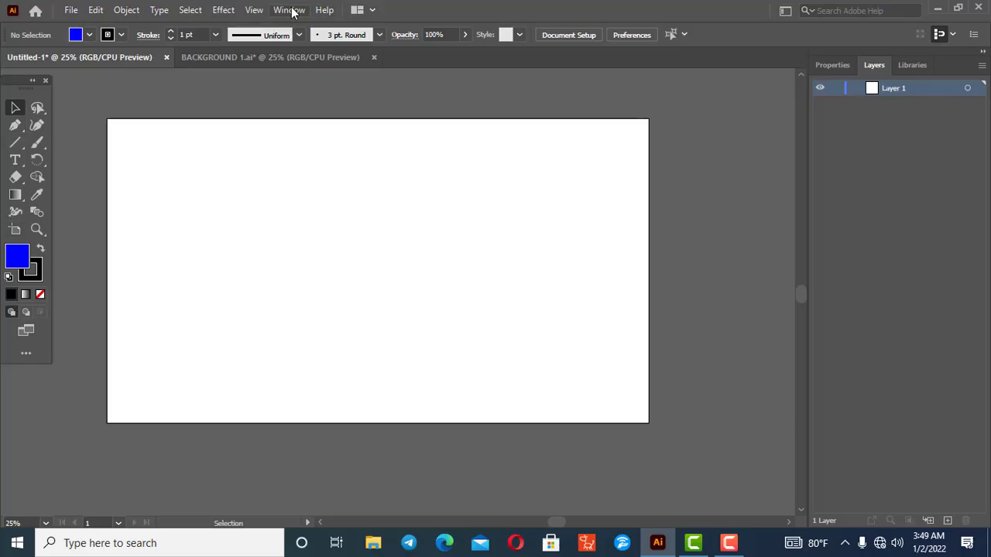
{"action": "left_click", "coordinate": [292, 11]}
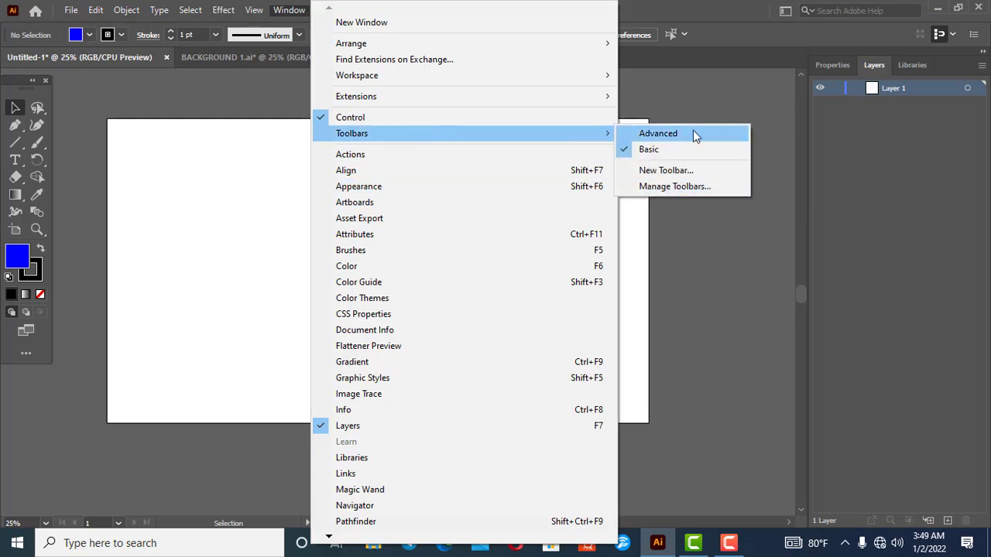
{"action": "left_click", "coordinate": [692, 134]}
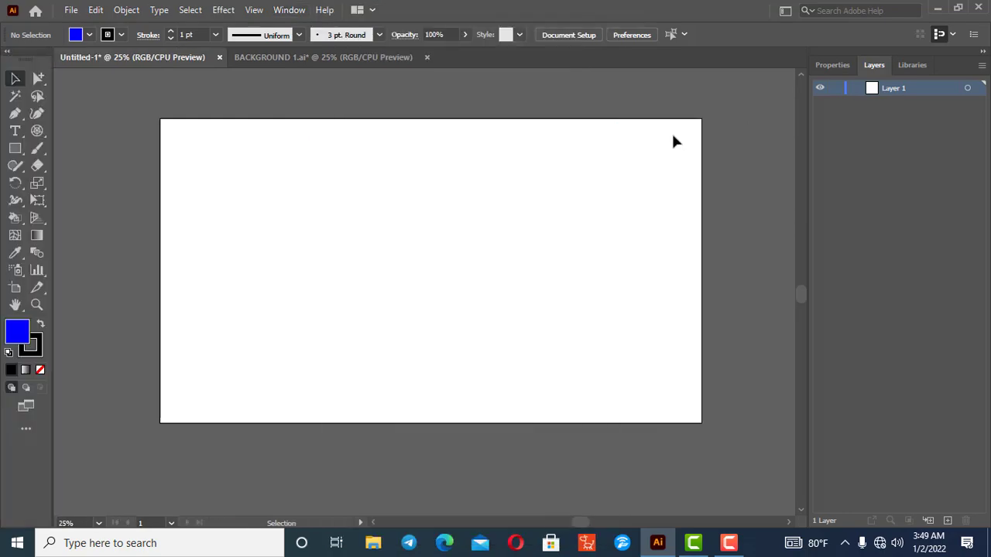
{"action": "left_click", "coordinate": [7, 54]}
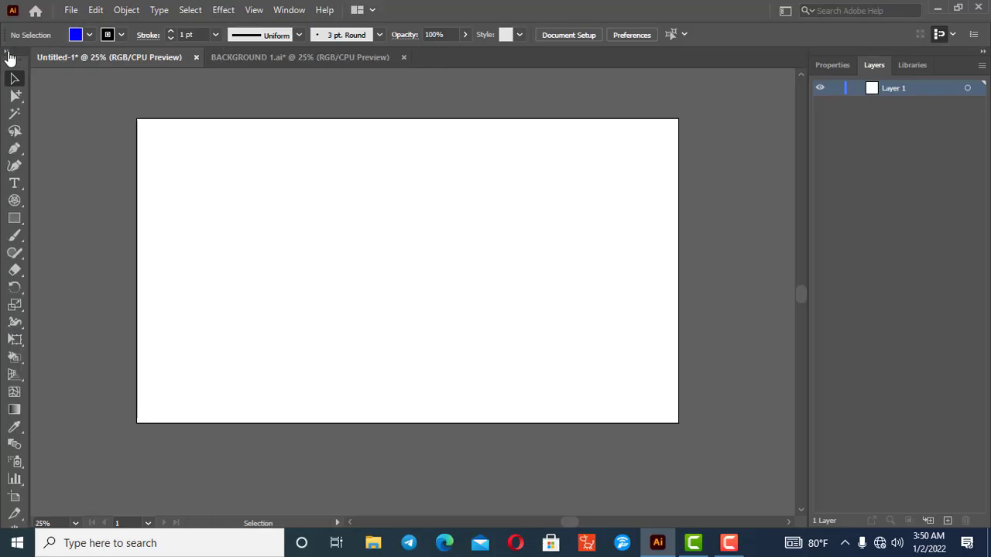
{"action": "left_click", "coordinate": [7, 53]}
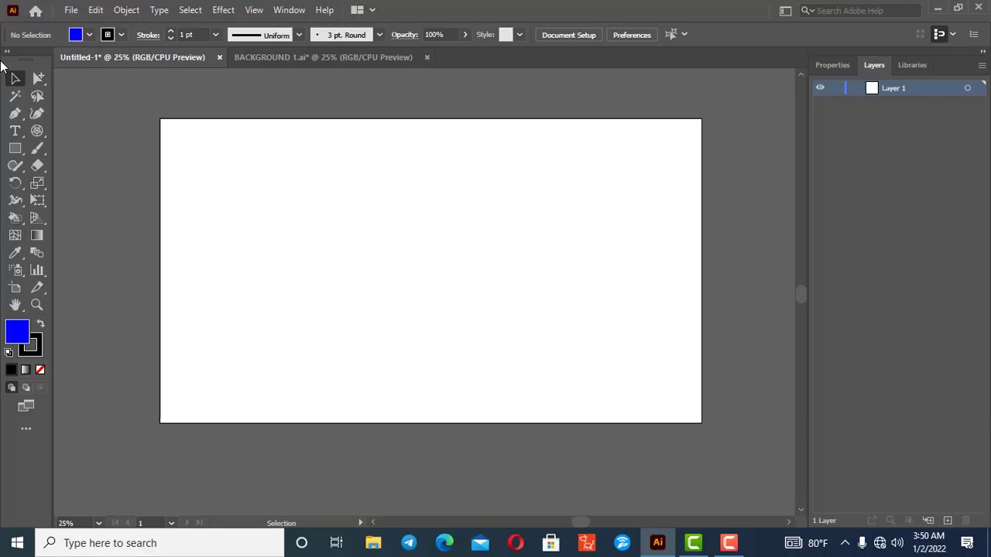
Step: Hide the Advanced toolbar and show it again
{"action": "left_click", "coordinate": [289, 11]}
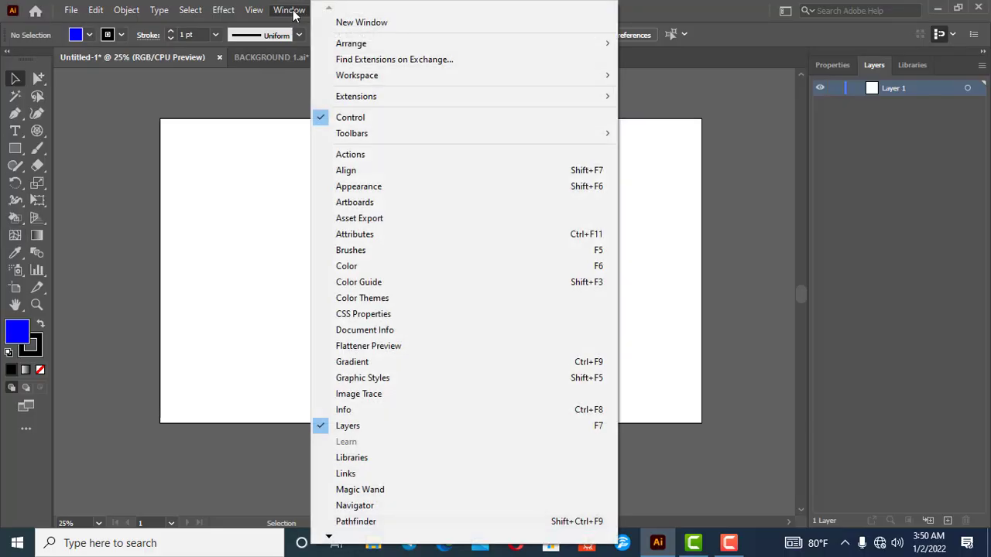
{"action": "mouse_move", "coordinate": [414, 137]}
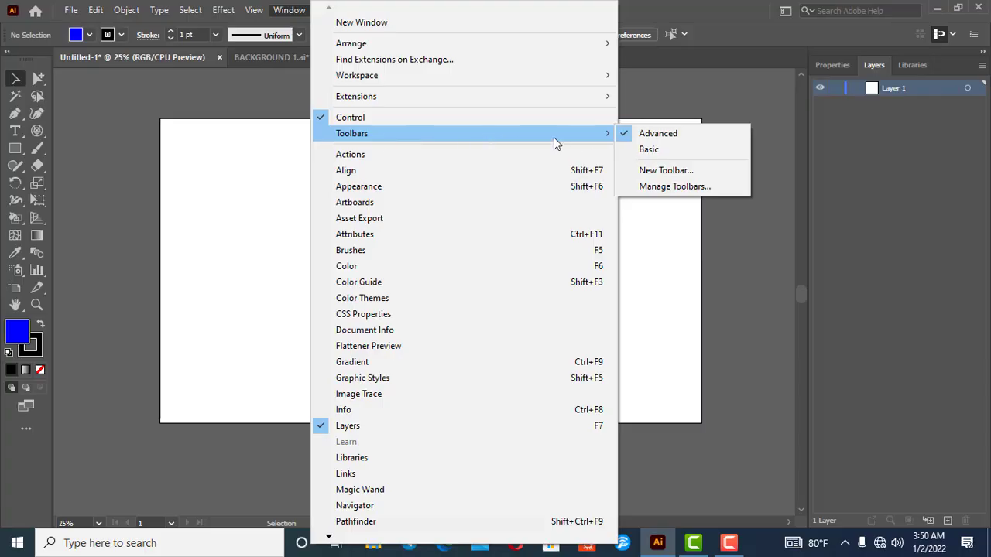
{"action": "left_click", "coordinate": [646, 134]}
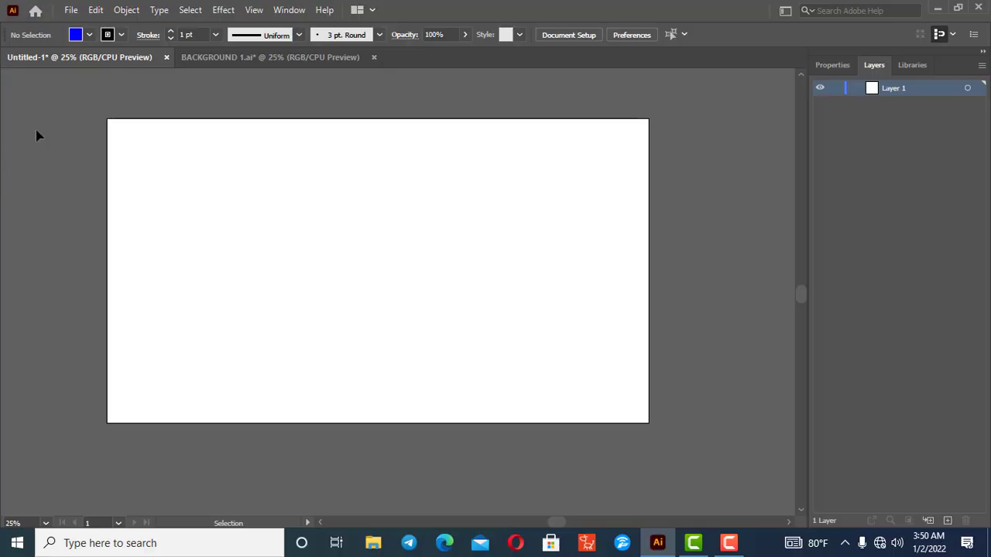
{"action": "left_click", "coordinate": [287, 9]}
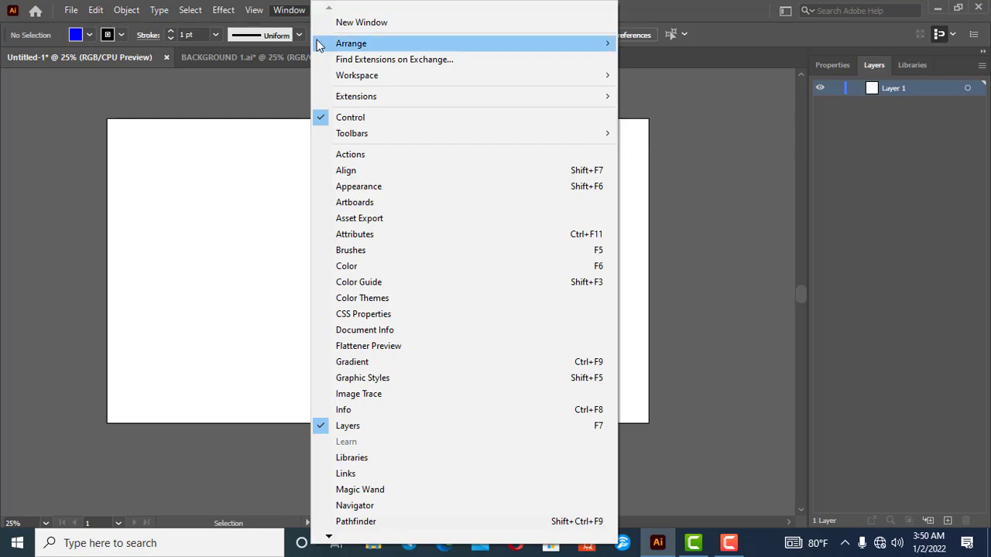
{"action": "mouse_move", "coordinate": [565, 133]}
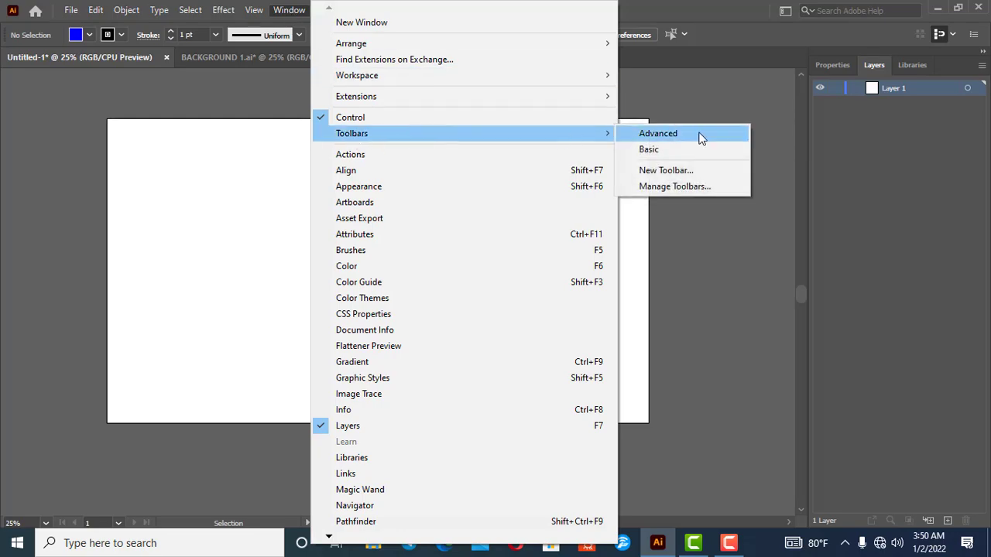
{"action": "left_click", "coordinate": [655, 135]}
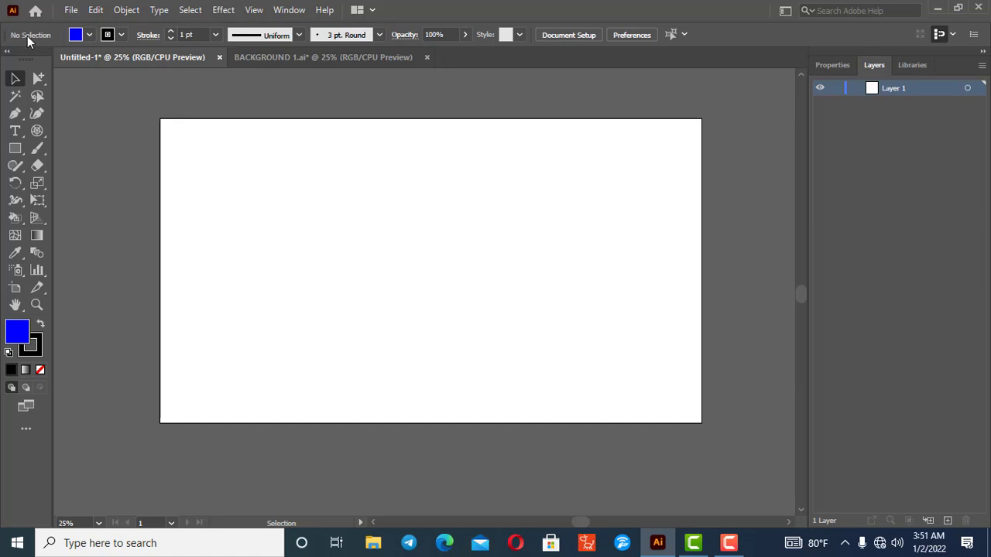
Step: Hide the Control bar and show it again
{"action": "left_click", "coordinate": [289, 10]}
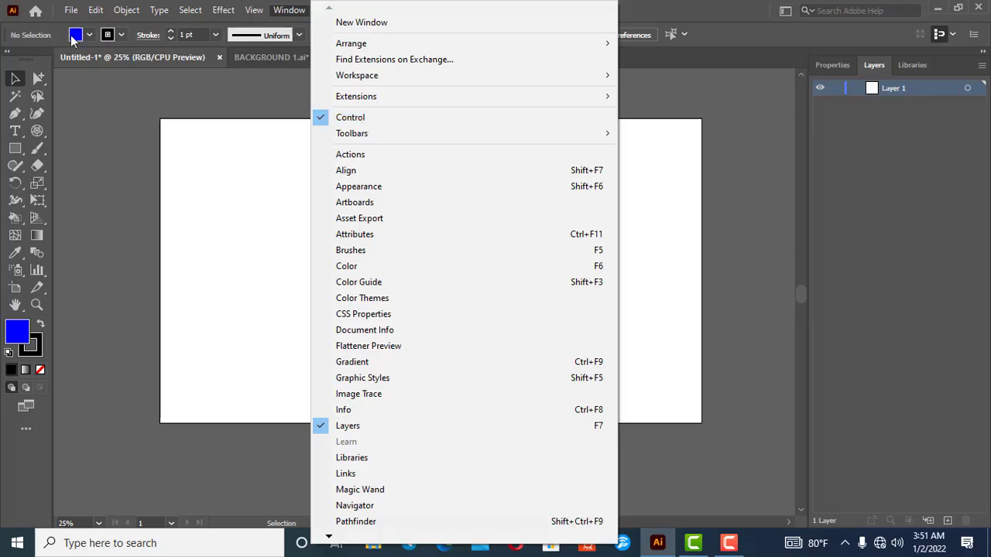
{"action": "left_click", "coordinate": [354, 119]}
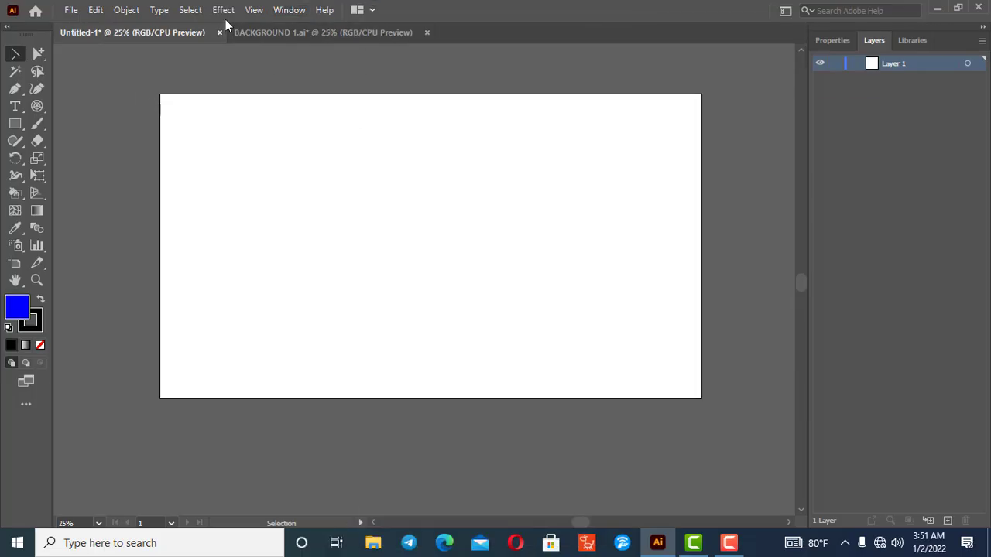
{"action": "left_click", "coordinate": [292, 10]}
{"action": "left_click", "coordinate": [344, 121]}
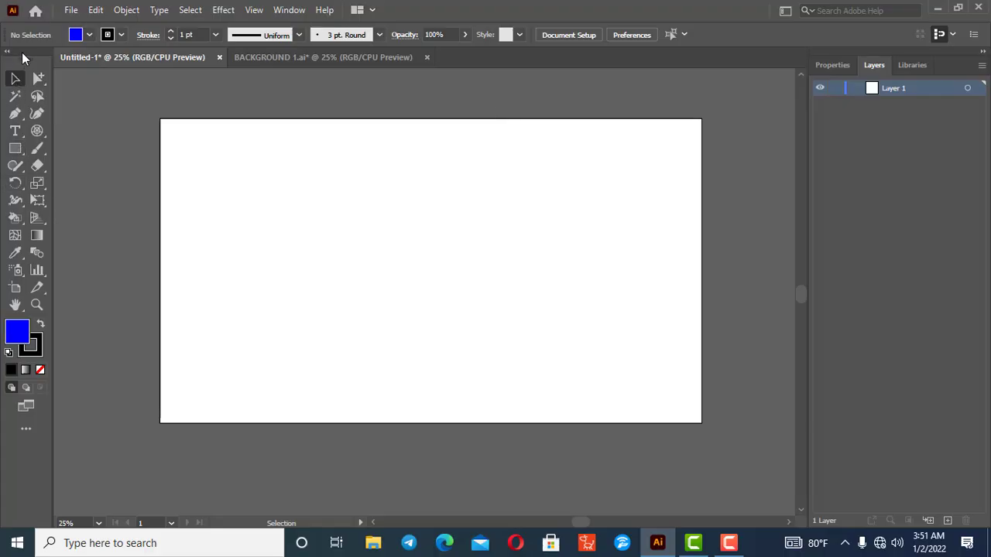
Step: Undock the toolbar so it floats, and review the shape tools grouped with the Rectangle tool
{"action": "mouse_move", "coordinate": [22, 53]}
{"action": "left_mouse_down"}
{"action": "mouse_move", "coordinate": [17, 66]}
{"action": "mouse_move", "coordinate": [15, 51]}
{"action": "left_mouse_up"}
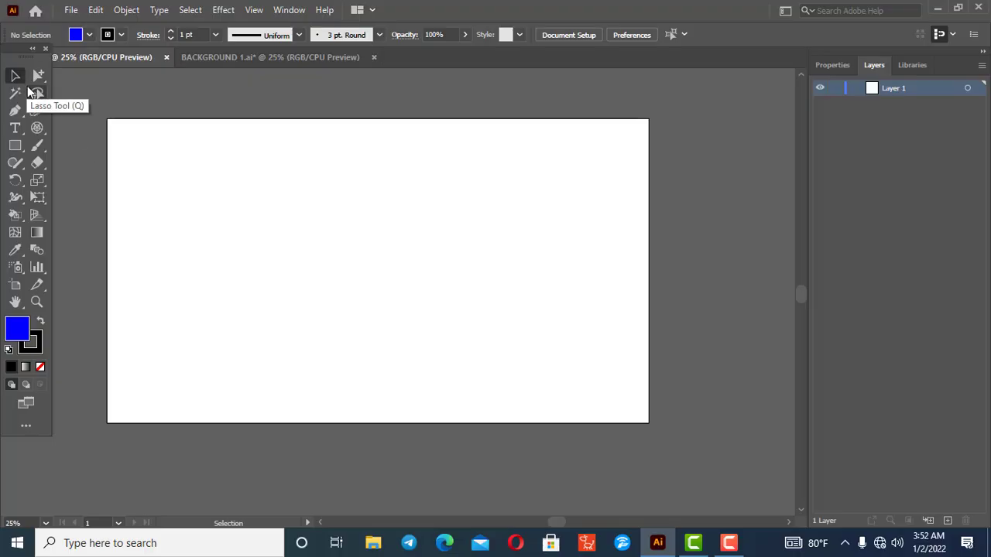
{"action": "left_click", "coordinate": [15, 147]}
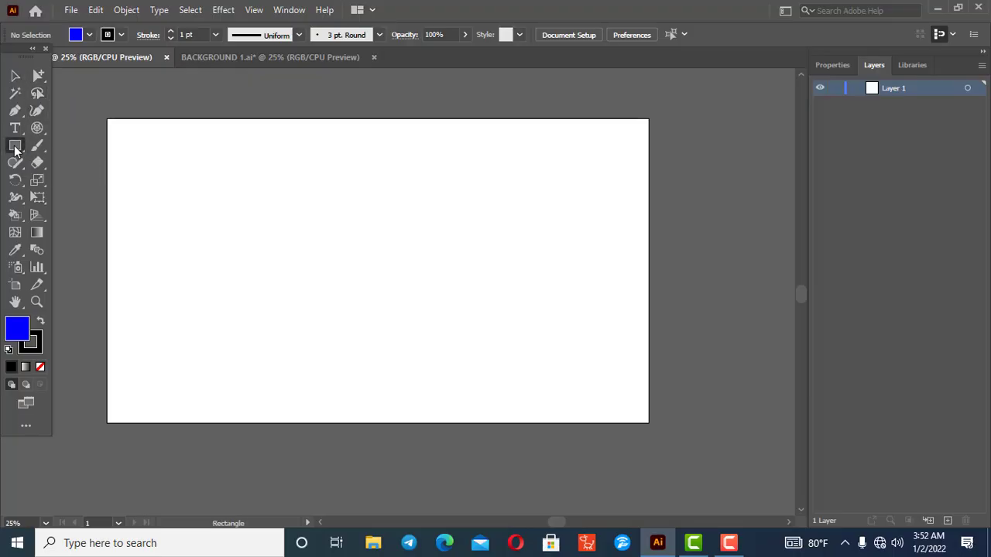
{"action": "left_click", "coordinate": [14, 147]}
{"action": "left_click", "coordinate": [15, 147]}
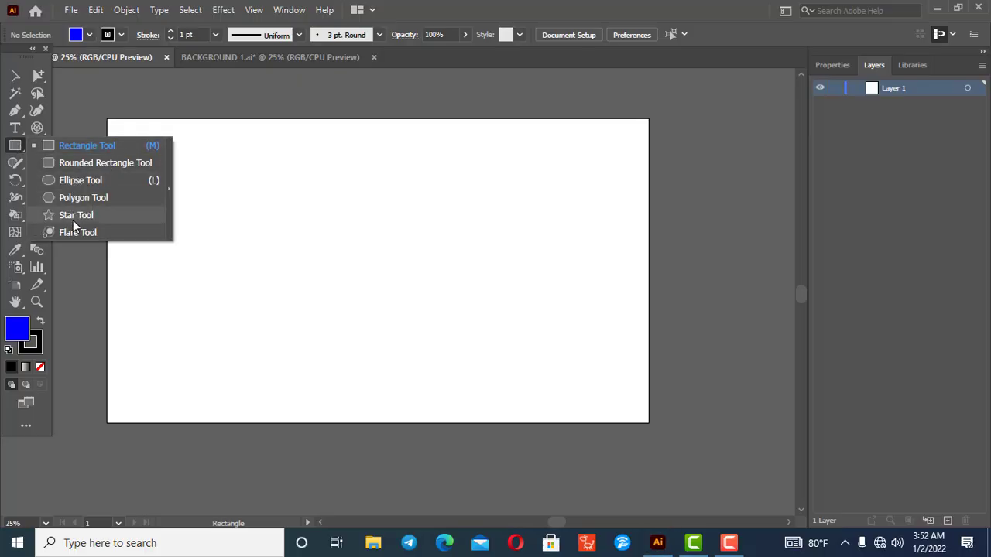
{"action": "left_click", "coordinate": [68, 147]}
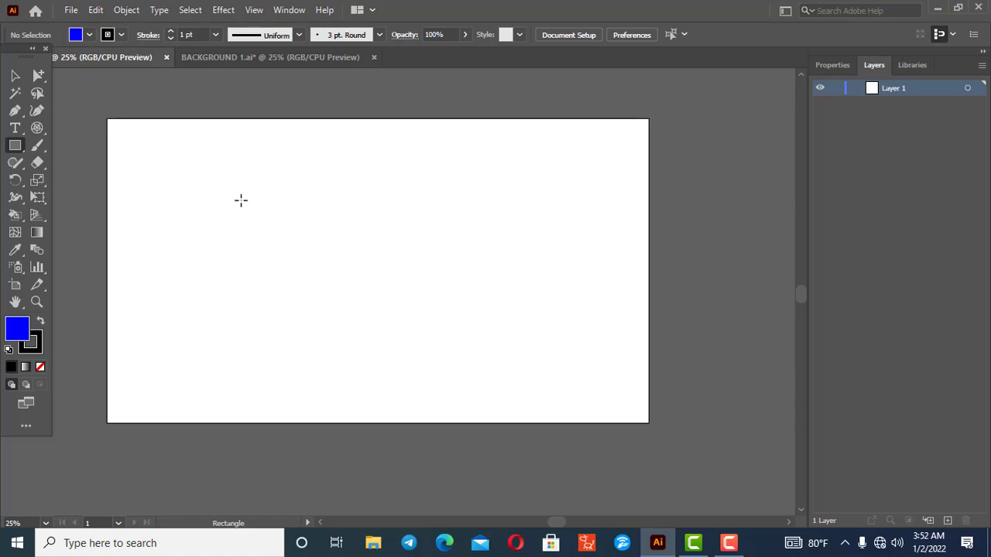
{"action": "left_click", "coordinate": [14, 146]}
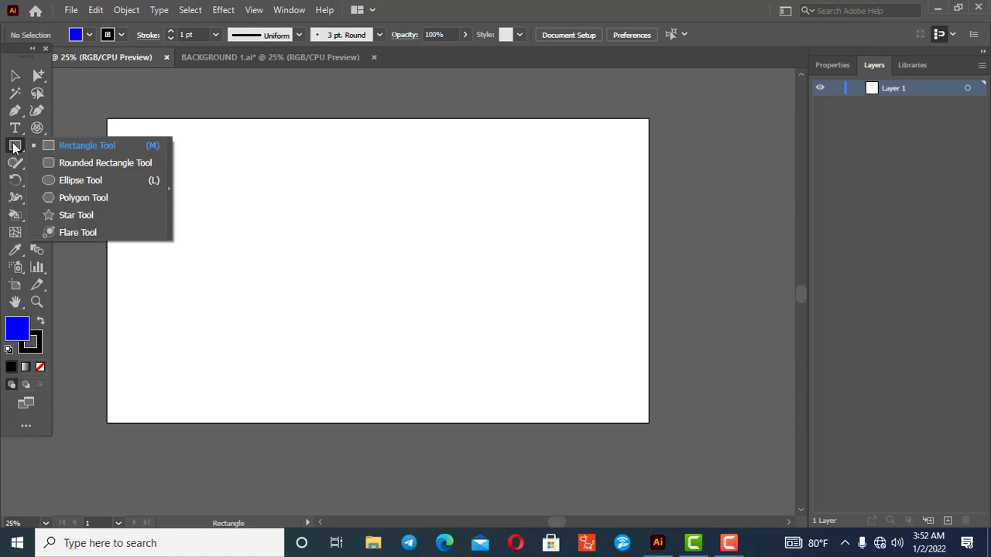
{"action": "left_click", "coordinate": [17, 148]}
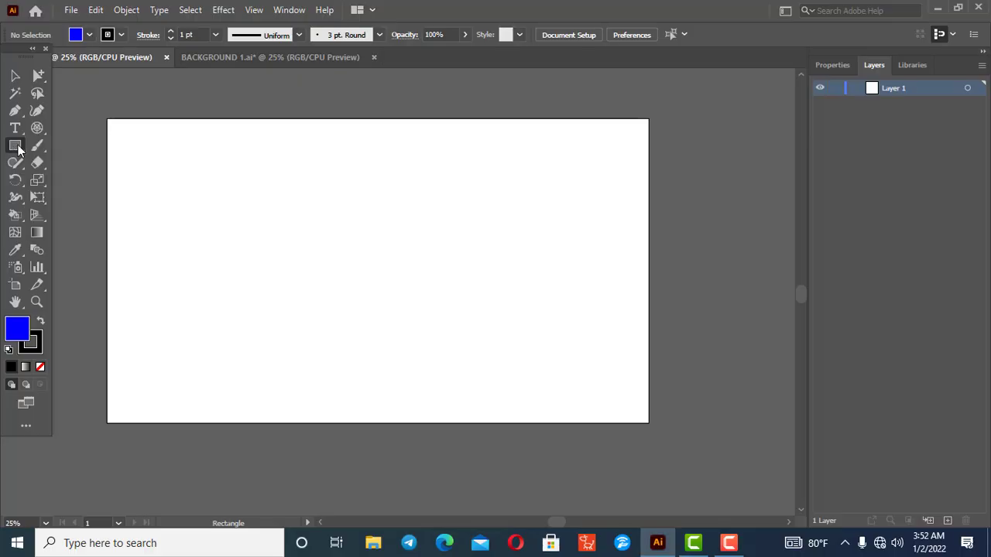
Step: Tear off the shape tools group as a floating panel and place it just above the artboard's upper-left corner
{"action": "left_click", "coordinate": [19, 150]}
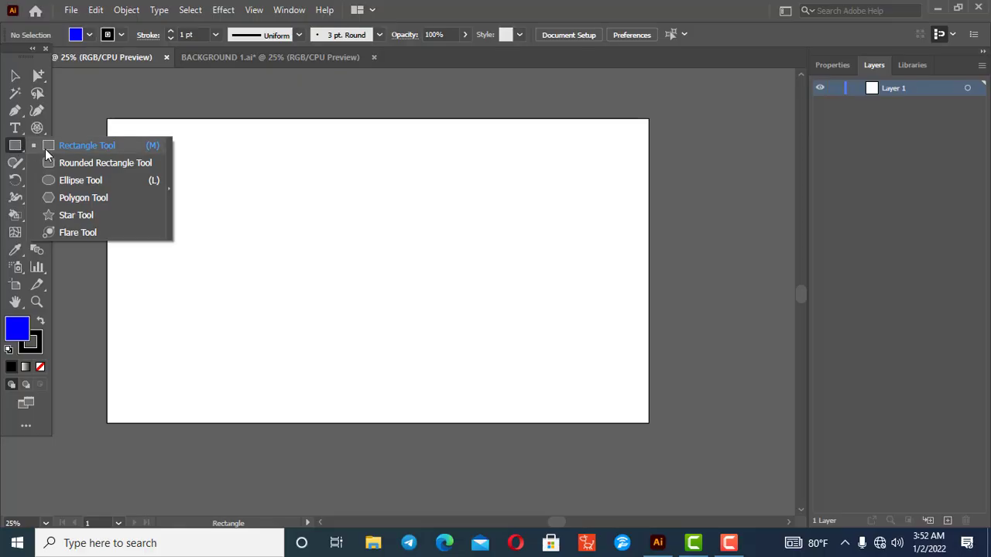
{"action": "left_click", "coordinate": [170, 178]}
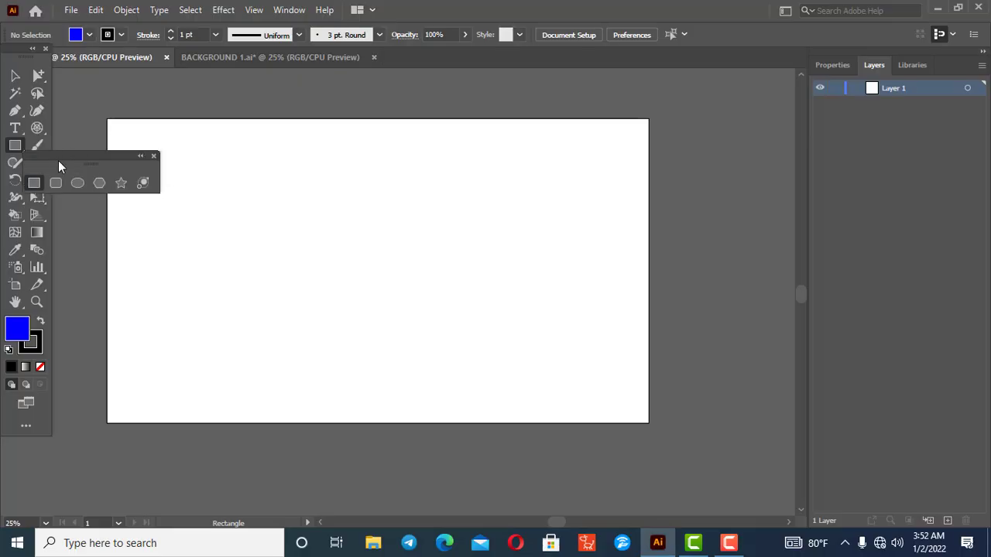
{"action": "left_click_drag", "start_coordinate": [58, 161], "coordinate": [109, 83]}
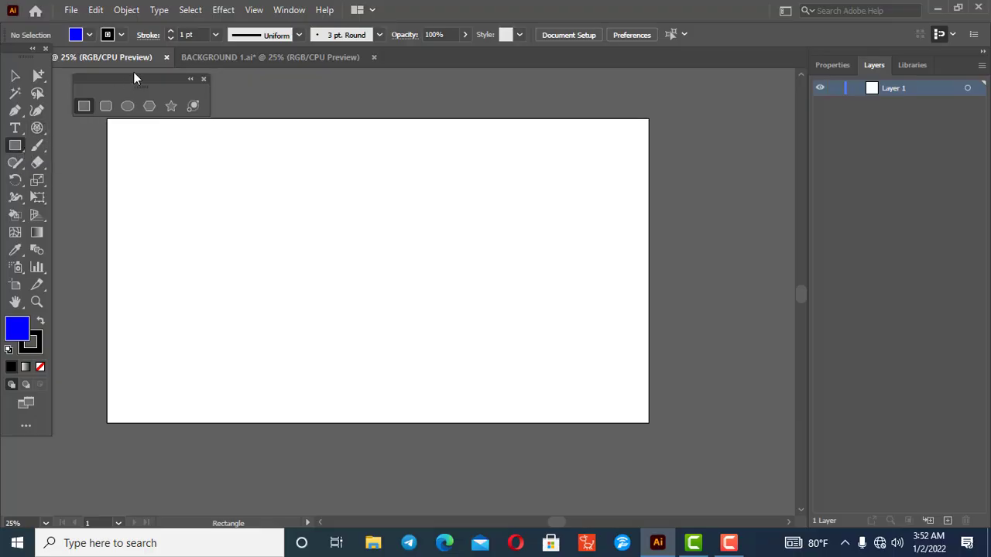
{"action": "mouse_move", "coordinate": [136, 82]}
{"action": "left_mouse_down"}
{"action": "mouse_move", "coordinate": [126, 102]}
{"action": "mouse_move", "coordinate": [129, 150]}
{"action": "mouse_move", "coordinate": [212, 186]}
{"action": "mouse_move", "coordinate": [692, 101]}
{"action": "mouse_move", "coordinate": [605, 109]}
{"action": "mouse_move", "coordinate": [120, 79]}
{"action": "left_mouse_up"}
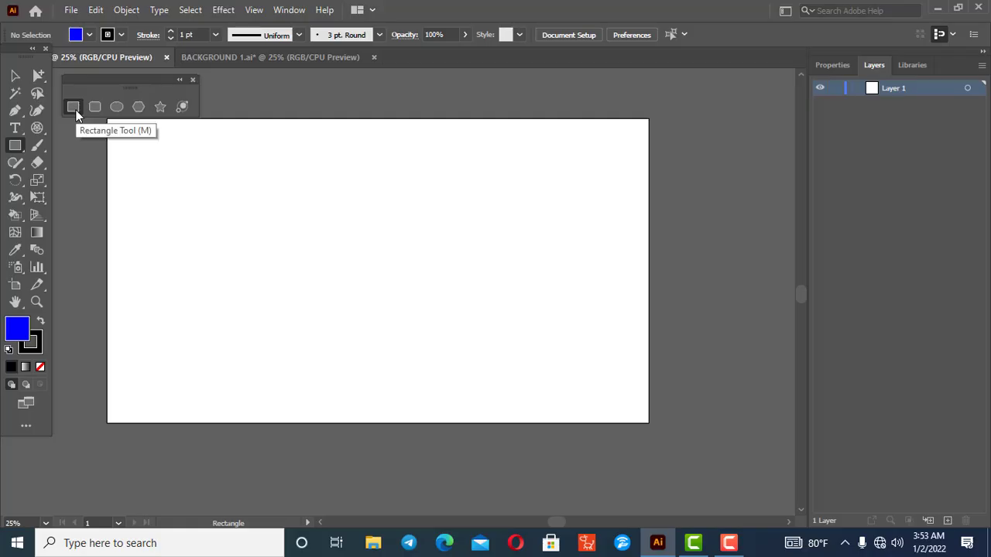
Step: Draw a large rectangle across the middle of the artboard with the Rectangle tool, and undo it
{"action": "left_click", "coordinate": [13, 76]}
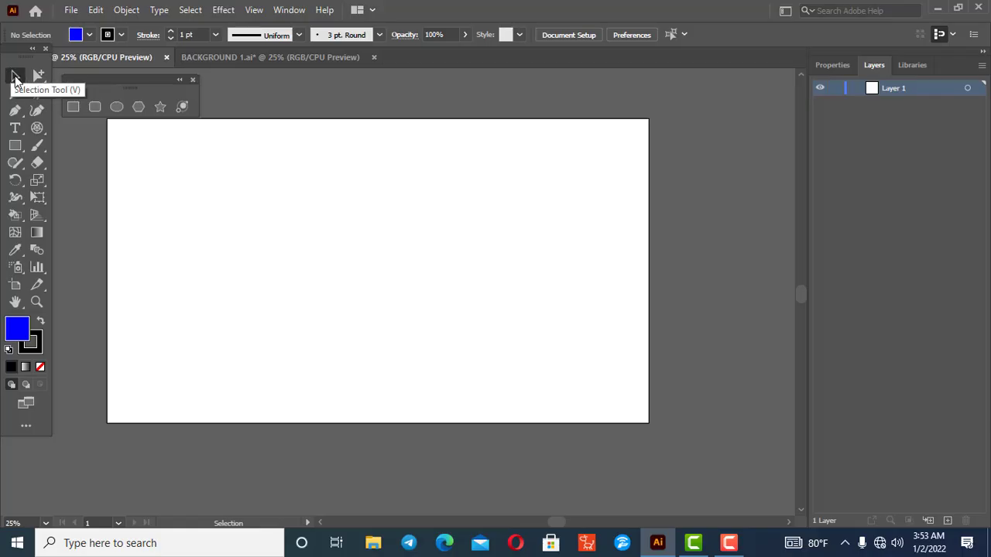
{"action": "left_click", "coordinate": [72, 105]}
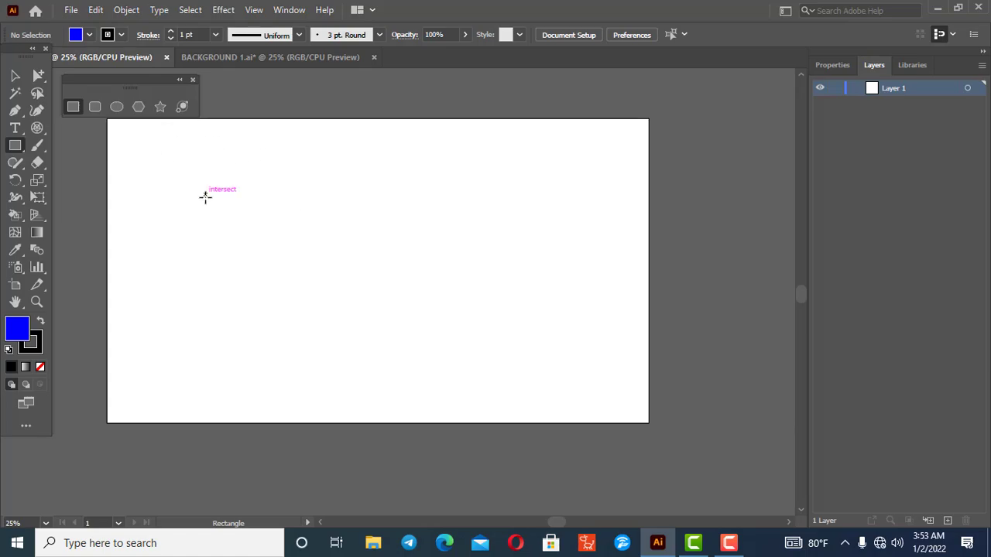
{"action": "left_click_drag", "start_coordinate": [205, 194], "coordinate": [593, 361]}
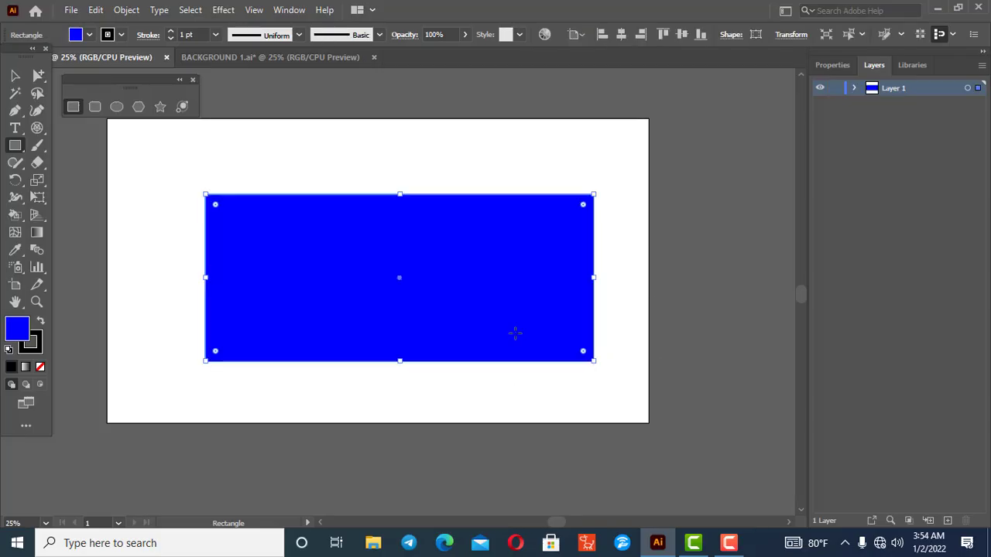
{"action": "key", "text": "ctrl+z"}
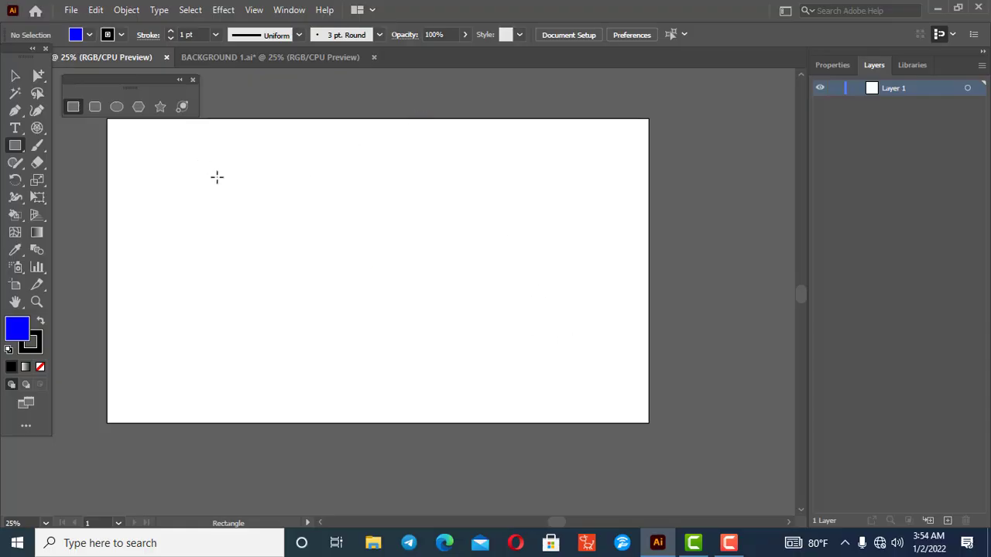
Step: Draw three blue rectangles: a tall one at the artboard's left, a wide one at the upper right, and a nearly square one below it
{"action": "left_click_drag", "start_coordinate": [243, 172], "coordinate": [163, 381]}
{"action": "mouse_move", "coordinate": [294, 172]}
{"action": "left_mouse_down"}
{"action": "mouse_move", "coordinate": [601, 225]}
{"action": "mouse_move", "coordinate": [603, 247]}
{"action": "left_mouse_up"}
{"action": "mouse_move", "coordinate": [356, 278]}
{"action": "left_mouse_down"}
{"action": "mouse_move", "coordinate": [363, 302]}
{"action": "mouse_move", "coordinate": [486, 396]}
{"action": "left_mouse_up"}
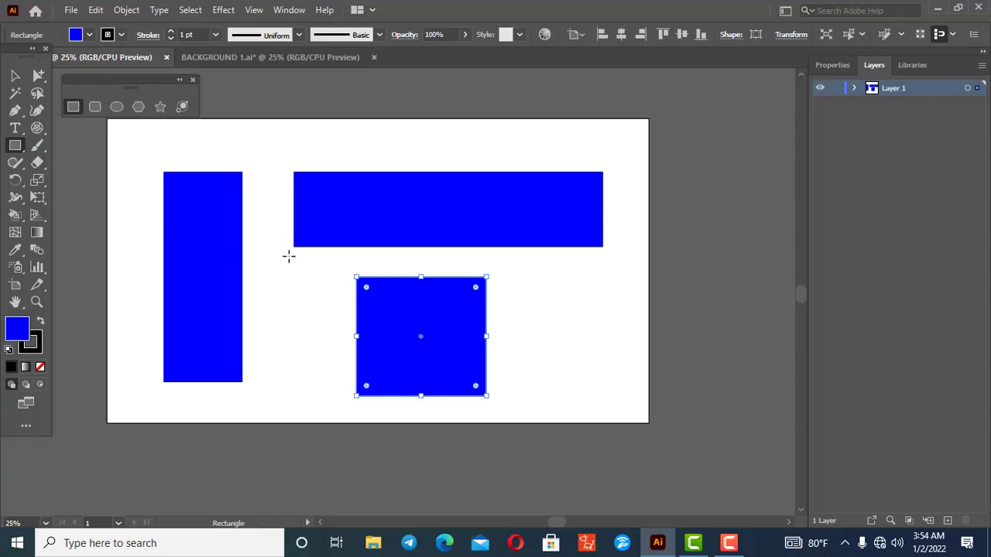
Step: Select the wide, the tall and the nearly square rectangle in turn with the Selection tool
{"action": "left_click", "coordinate": [12, 77]}
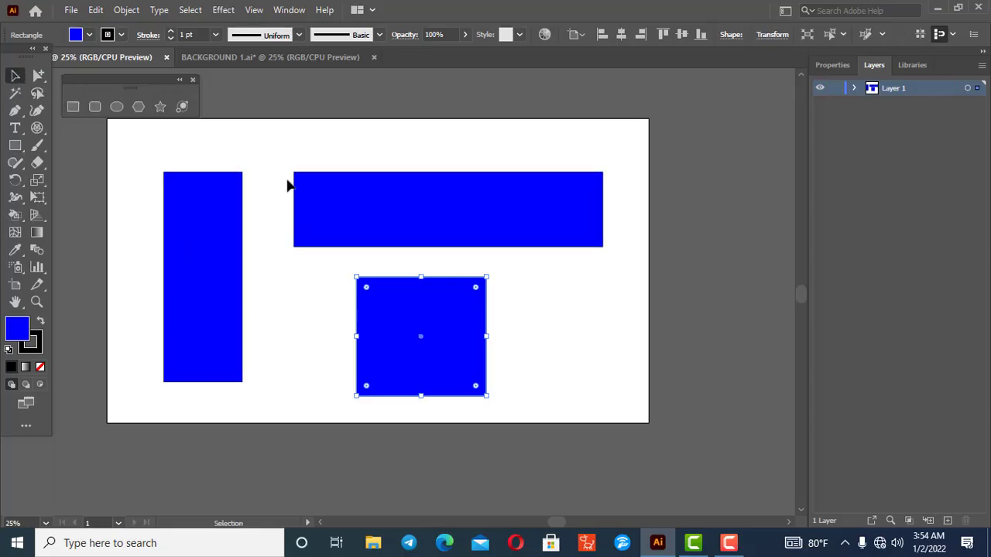
{"action": "left_click", "coordinate": [324, 203]}
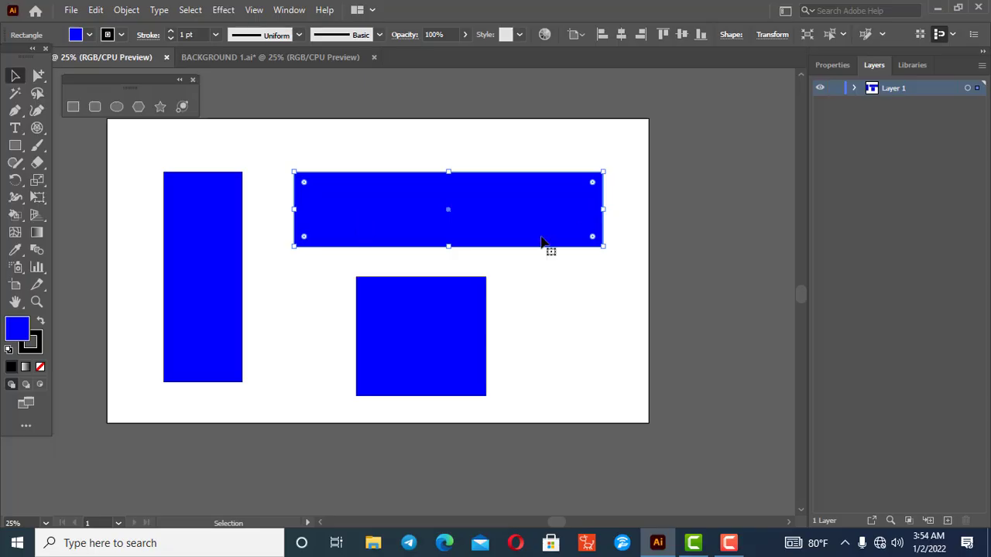
{"action": "left_click", "coordinate": [206, 232]}
{"action": "left_click", "coordinate": [413, 348]}
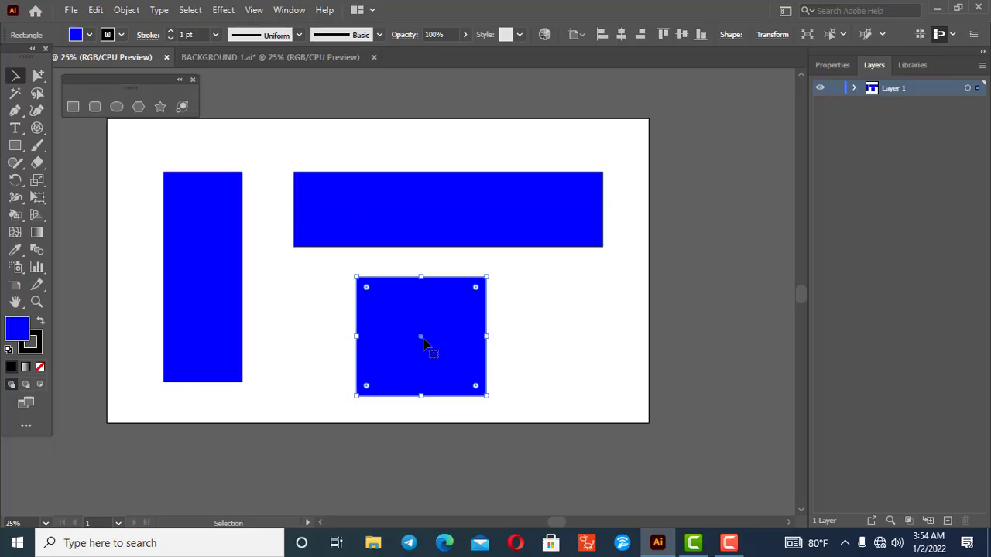
Step: Move the wide rectangle closer to the artboard's top edge, and shift the nearly square one up and slightly left
{"action": "left_click", "coordinate": [383, 214]}
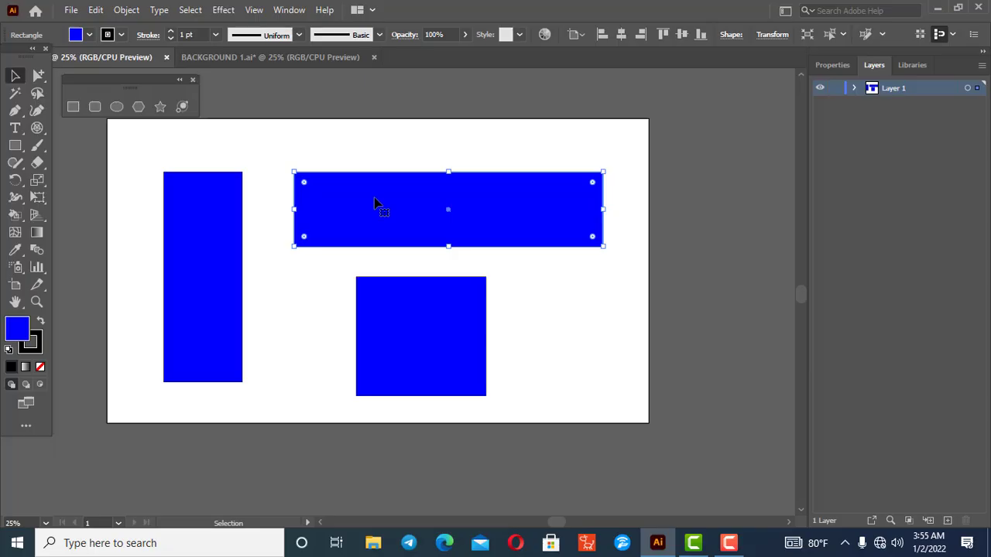
{"action": "left_click_drag", "start_coordinate": [380, 219], "coordinate": [546, 154]}
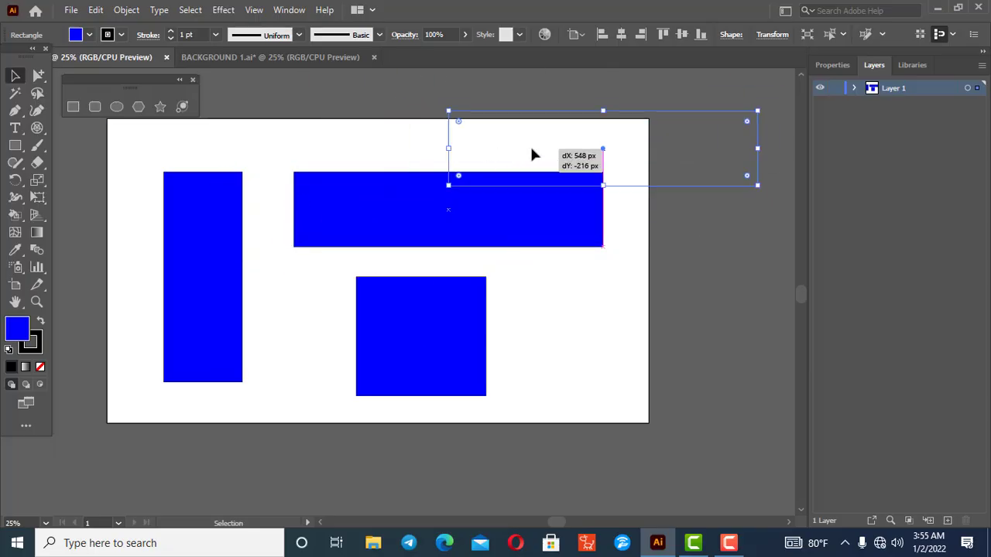
{"action": "left_click_drag", "start_coordinate": [624, 167], "coordinate": [458, 195]}
{"action": "left_click_drag", "start_coordinate": [418, 356], "coordinate": [403, 316]}
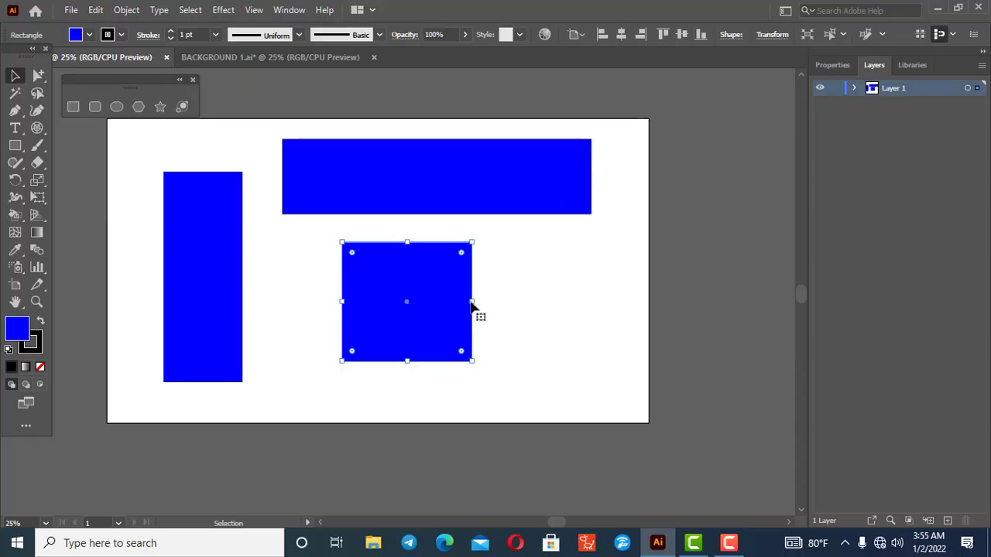
Step: Resize the nearly square rectangle by its sides and corners into a larger landscape rectangle below the wide one
{"action": "left_click_drag", "start_coordinate": [471, 304], "coordinate": [591, 298]}
{"action": "left_click_drag", "start_coordinate": [467, 361], "coordinate": [324, 396]}
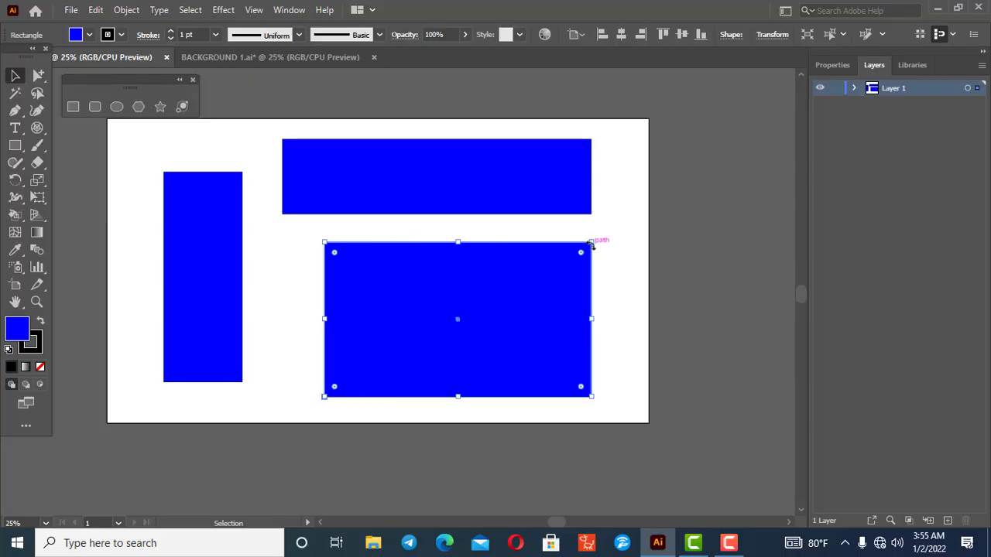
{"action": "left_click_drag", "start_coordinate": [592, 244], "coordinate": [465, 295]}
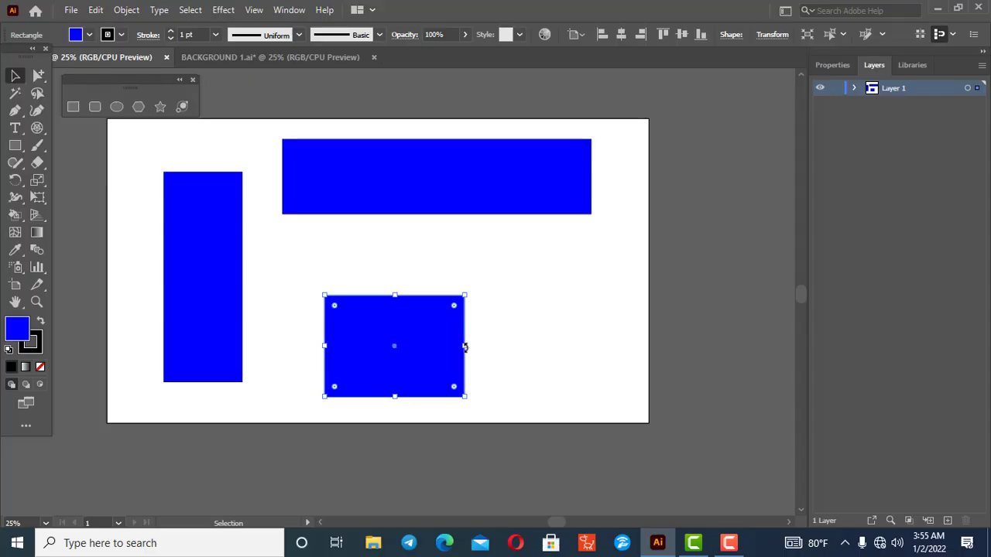
{"action": "left_click_drag", "start_coordinate": [465, 347], "coordinate": [544, 346]}
{"action": "left_click_drag", "start_coordinate": [435, 295], "coordinate": [435, 245]}
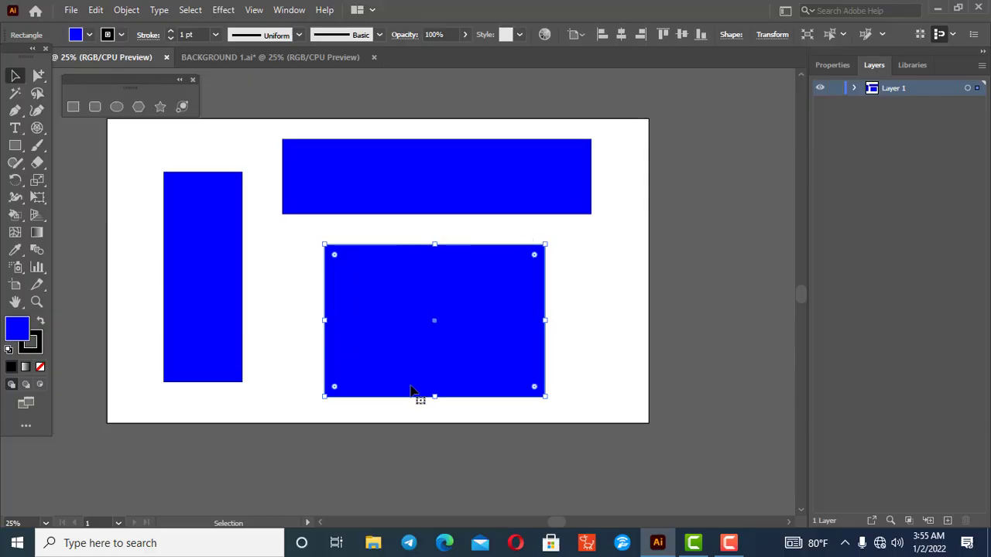
Step: Scale the lower rectangle up slightly from its centre, rotate it to a steep tilt overlapping the wide one, and deselect it
{"action": "key", "text": "alt"}
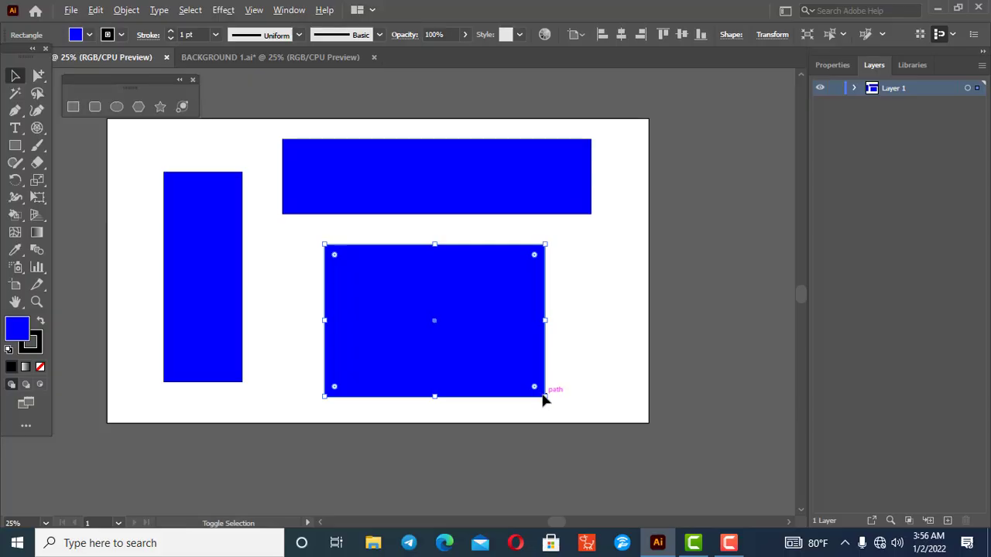
{"action": "mouse_move", "coordinate": [545, 398]}
{"action": "left_mouse_down"}
{"action": "mouse_move", "coordinate": [617, 435]}
{"action": "mouse_move", "coordinate": [628, 455]}
{"action": "mouse_move", "coordinate": [515, 383]}
{"action": "mouse_move", "coordinate": [631, 455]}
{"action": "mouse_move", "coordinate": [502, 389]}
{"action": "mouse_move", "coordinate": [569, 414]}
{"action": "mouse_move", "coordinate": [527, 403]}
{"action": "mouse_move", "coordinate": [588, 438]}
{"action": "mouse_move", "coordinate": [555, 409]}
{"action": "left_mouse_up"}
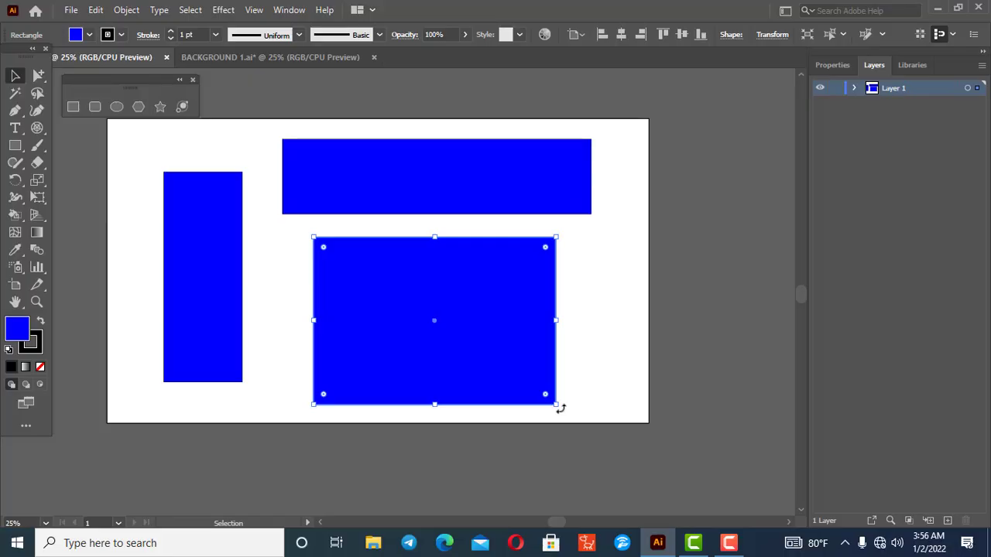
{"action": "left_click_drag", "start_coordinate": [561, 408], "coordinate": [507, 371]}
{"action": "left_click_drag", "start_coordinate": [563, 411], "coordinate": [407, 448]}
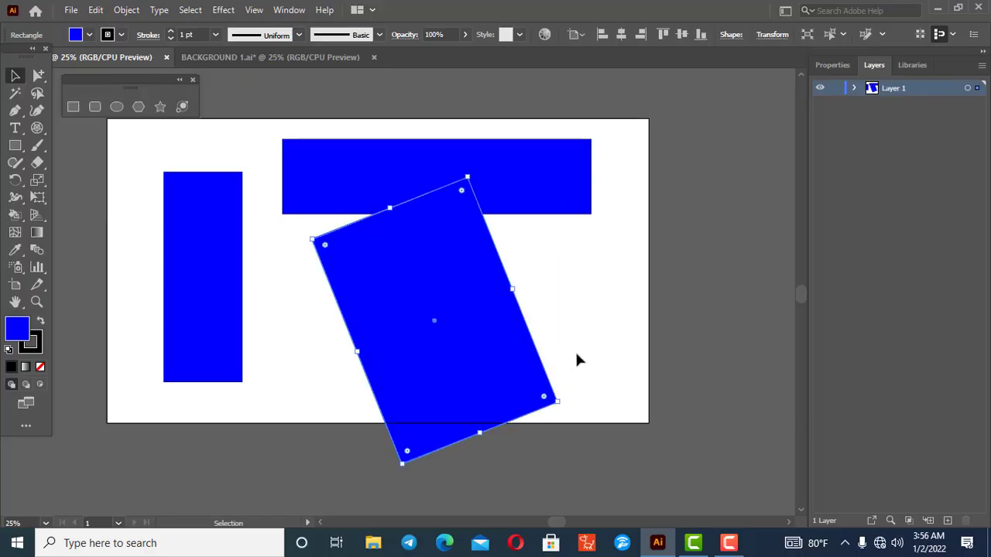
{"action": "left_click", "coordinate": [589, 350]}
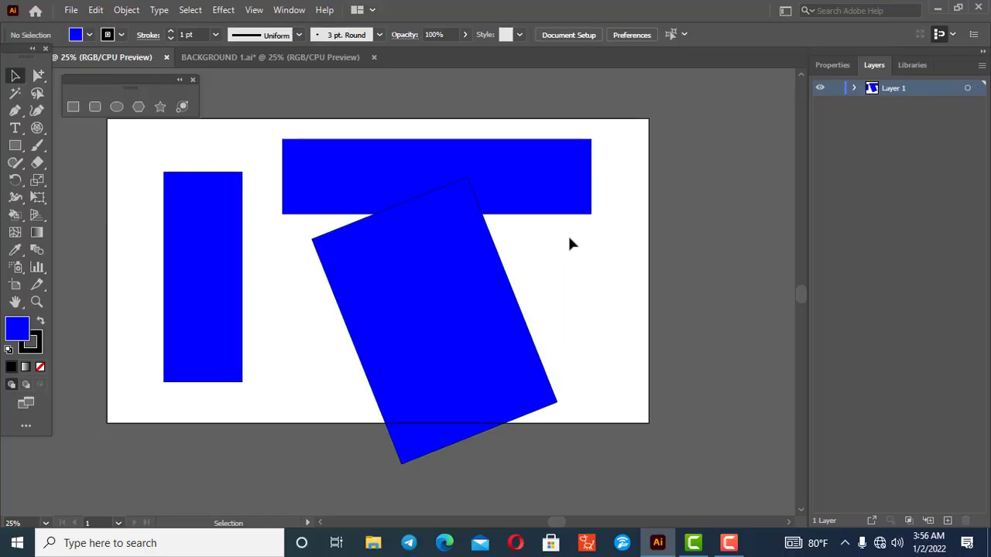
Step: Delete the tilted rectangle and the two remaining ones to clear the artboard, and activate the Rectangle tool
{"action": "left_click", "coordinate": [450, 315]}
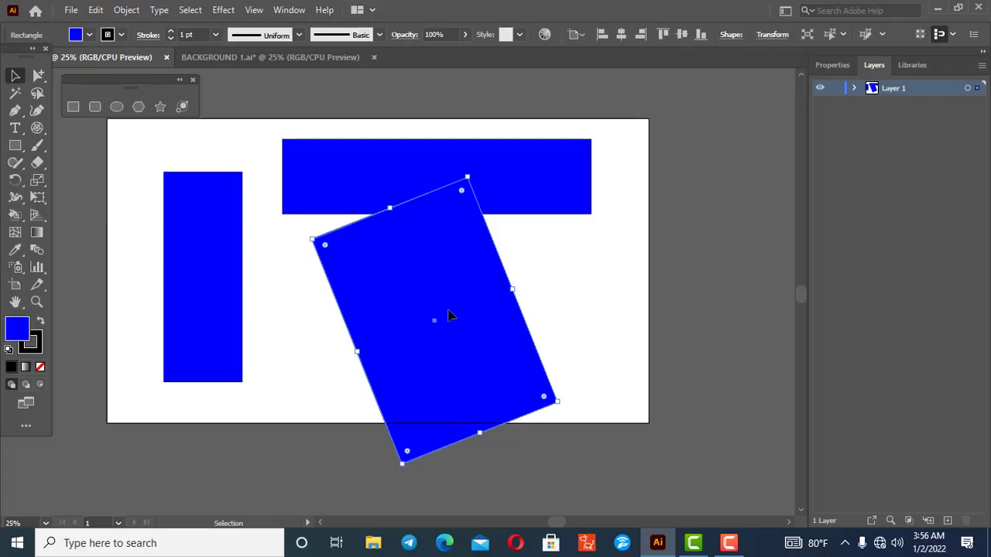
{"action": "key", "text": "Delete"}
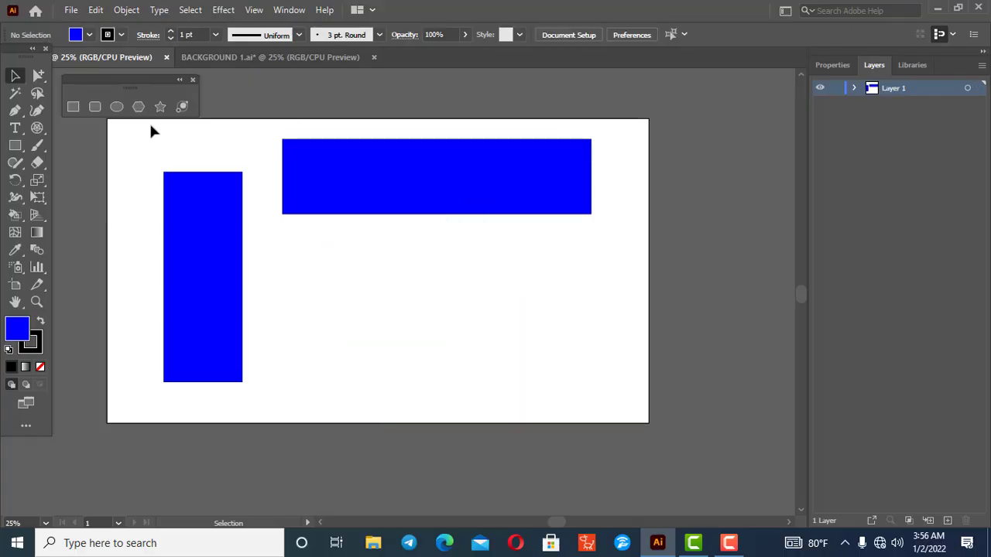
{"action": "left_click_drag", "start_coordinate": [123, 137], "coordinate": [634, 412]}
{"action": "key", "text": "Delete"}
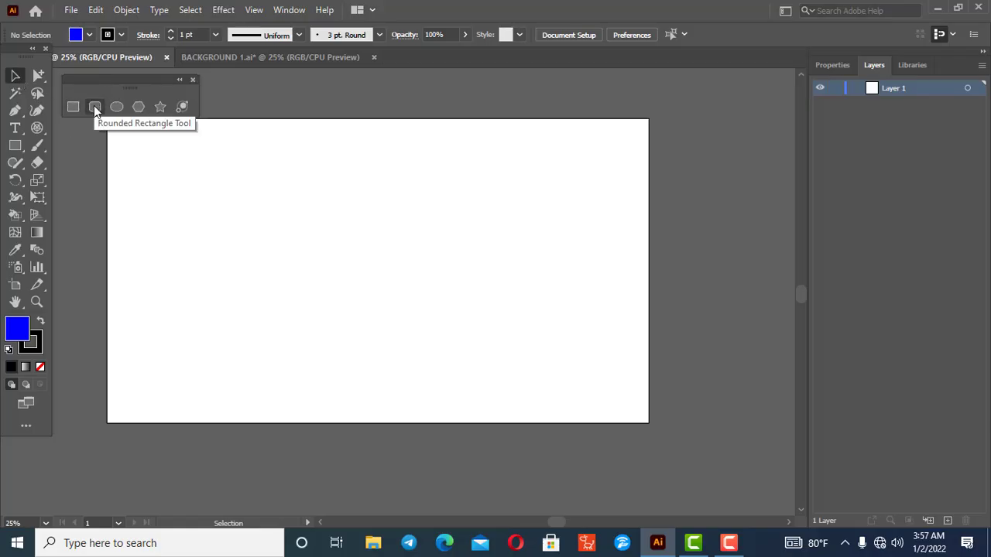
{"action": "left_click", "coordinate": [73, 108]}
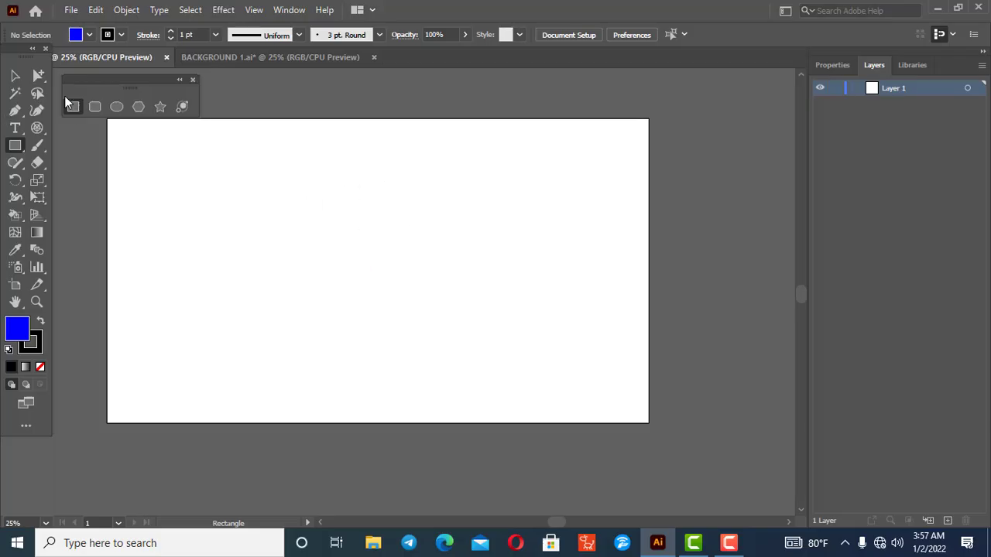
Step: Draw a nearly square, a tall and a low wide rectangle on the artboard, and delete all three together
{"action": "left_click_drag", "start_coordinate": [248, 186], "coordinate": [392, 341]}
{"action": "mouse_move", "coordinate": [466, 182]}
{"action": "left_mouse_down"}
{"action": "mouse_move", "coordinate": [503, 359]}
{"action": "mouse_move", "coordinate": [544, 360]}
{"action": "left_mouse_up"}
{"action": "left_click_drag", "start_coordinate": [164, 374], "coordinate": [356, 410]}
{"action": "left_click", "coordinate": [14, 75]}
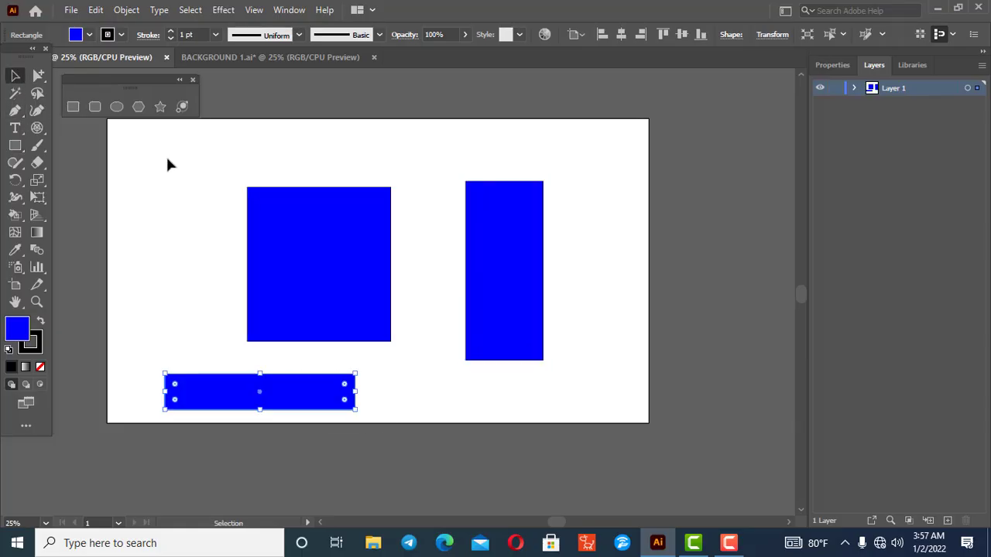
{"action": "left_click_drag", "start_coordinate": [167, 158], "coordinate": [649, 426]}
{"action": "key", "text": "Delete"}
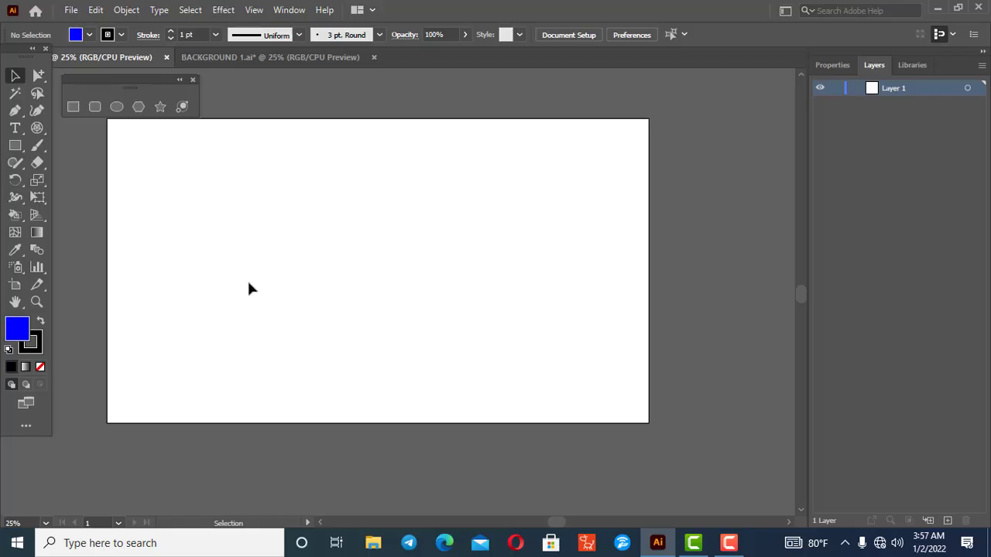
Step: Draw a perfect square about 694 px wide in the middle of the artboard, and delete it
{"action": "left_click", "coordinate": [73, 106]}
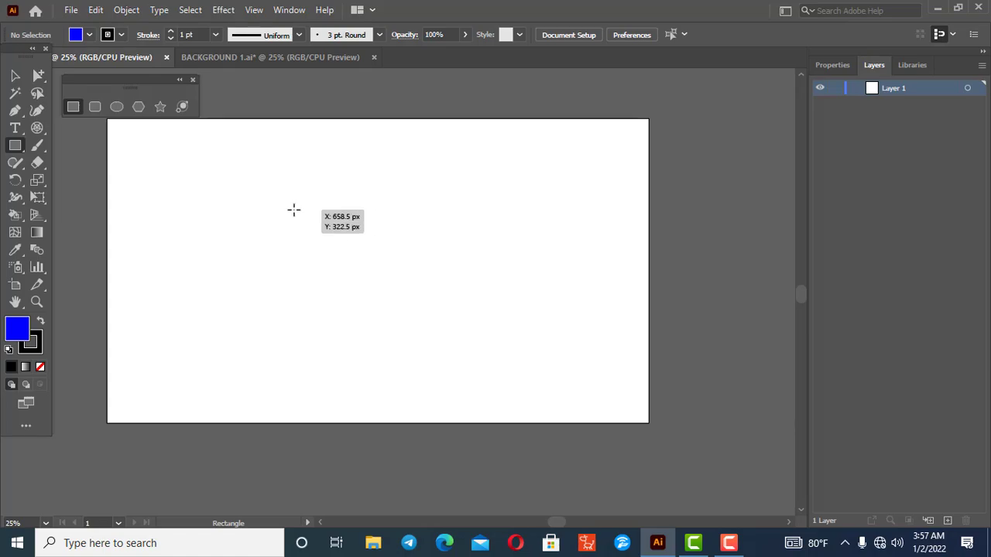
{"action": "mouse_move", "coordinate": [273, 175]}
{"action": "left_mouse_down"}
{"action": "mouse_move", "coordinate": [481, 360]}
{"action": "mouse_move", "coordinate": [466, 337]}
{"action": "mouse_move", "coordinate": [374, 256]}
{"action": "mouse_move", "coordinate": [500, 387]}
{"action": "mouse_move", "coordinate": [400, 274]}
{"action": "mouse_move", "coordinate": [465, 342]}
{"action": "mouse_move", "coordinate": [418, 282]}
{"action": "mouse_move", "coordinate": [539, 374]}
{"action": "mouse_move", "coordinate": [405, 290]}
{"action": "mouse_move", "coordinate": [504, 345]}
{"action": "mouse_move", "coordinate": [415, 291]}
{"action": "mouse_move", "coordinate": [463, 335]}
{"action": "mouse_move", "coordinate": [422, 321]}
{"action": "mouse_move", "coordinate": [367, 269]}
{"action": "mouse_move", "coordinate": [462, 326]}
{"action": "mouse_move", "coordinate": [365, 283]}
{"action": "mouse_move", "coordinate": [465, 353]}
{"action": "mouse_move", "coordinate": [410, 299]}
{"action": "mouse_move", "coordinate": [590, 325]}
{"action": "mouse_move", "coordinate": [405, 361]}
{"action": "mouse_move", "coordinate": [385, 395]}
{"action": "mouse_move", "coordinate": [571, 385]}
{"action": "mouse_move", "coordinate": [597, 358]}
{"action": "mouse_move", "coordinate": [627, 391]}
{"action": "mouse_move", "coordinate": [537, 304]}
{"action": "mouse_move", "coordinate": [527, 314]}
{"action": "mouse_move", "coordinate": [411, 245]}
{"action": "mouse_move", "coordinate": [544, 383]}
{"action": "mouse_move", "coordinate": [370, 255]}
{"action": "mouse_move", "coordinate": [506, 360]}
{"action": "mouse_move", "coordinate": [379, 256]}
{"action": "mouse_move", "coordinate": [470, 337]}
{"action": "left_mouse_up"}
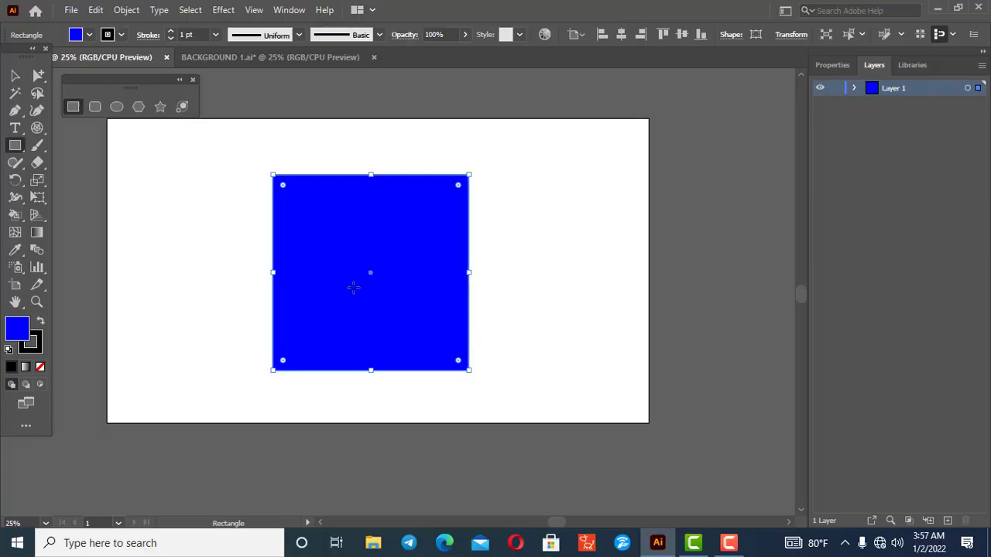
{"action": "key", "text": "v"}
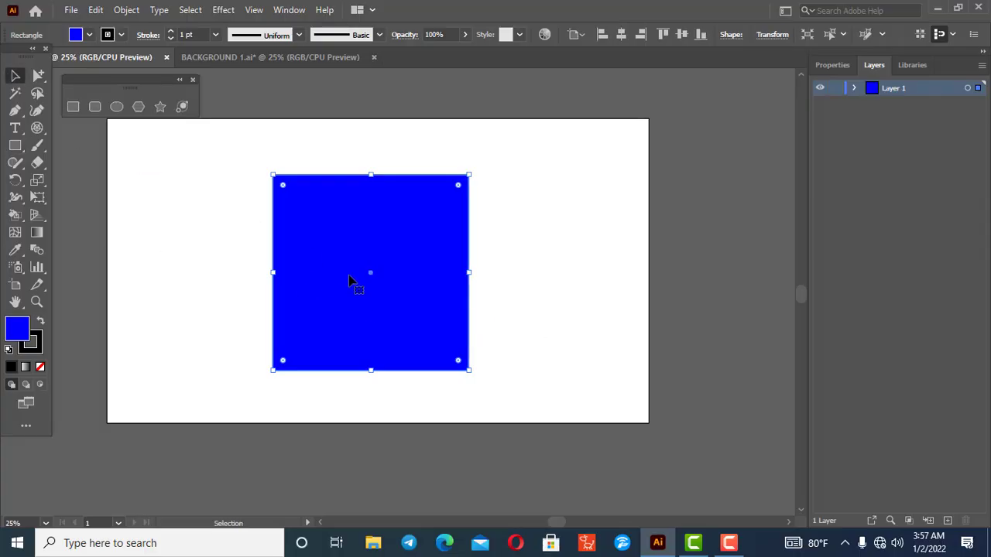
{"action": "key", "text": "Delete"}
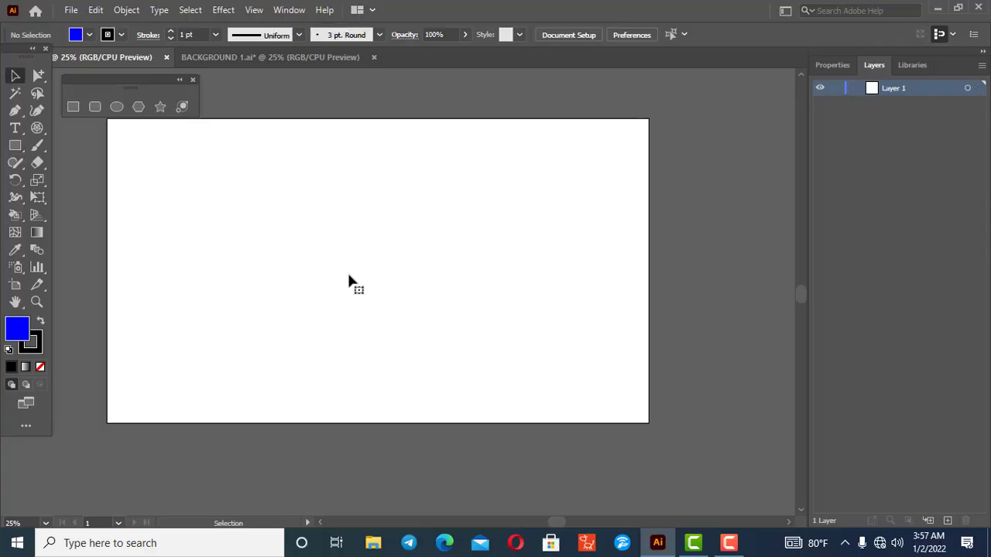
Step: Create a rectangle with the exact dimensions 700 px wide and 700 px high near the artboard's centre
{"action": "left_click", "coordinate": [74, 106]}
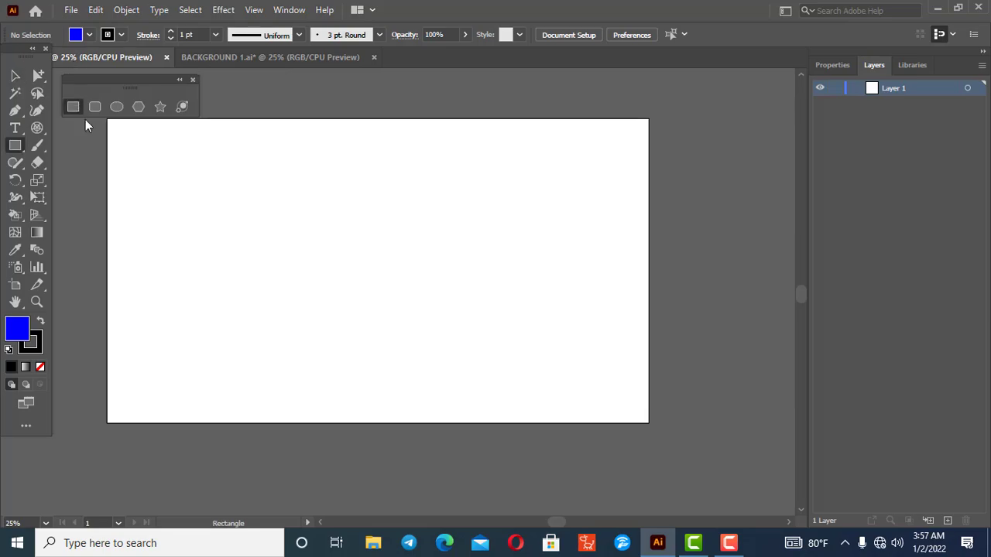
{"action": "left_click", "coordinate": [344, 224]}
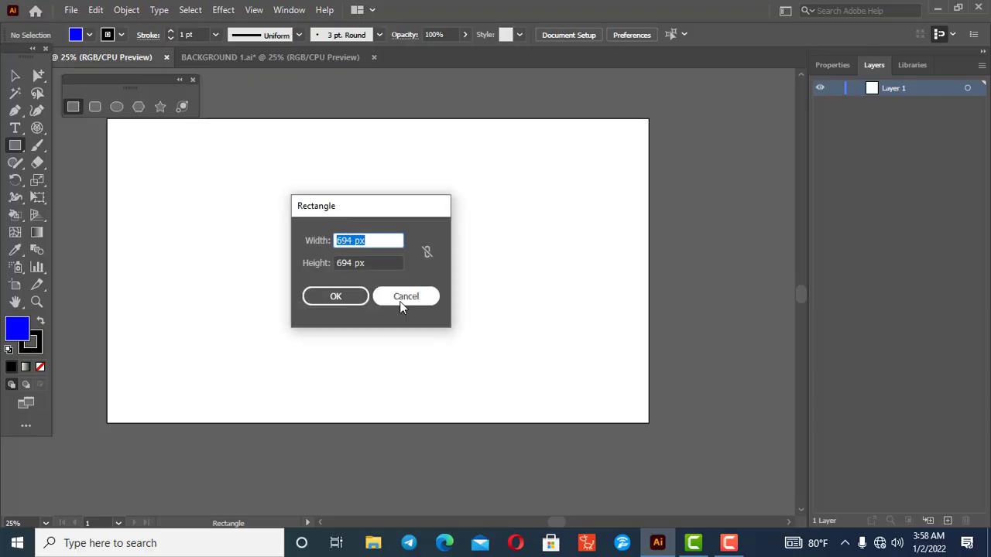
{"action": "left_click", "coordinate": [402, 294]}
{"action": "left_click", "coordinate": [363, 237]}
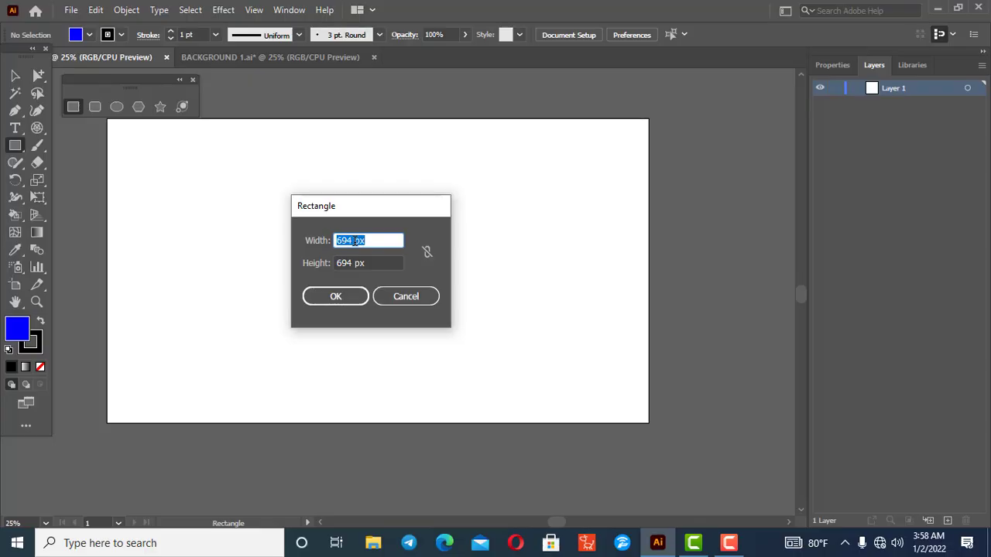
{"action": "left_click_drag", "start_coordinate": [355, 240], "coordinate": [309, 239]}
{"action": "type", "text": "700"}
{"action": "double_click", "coordinate": [344, 264]}
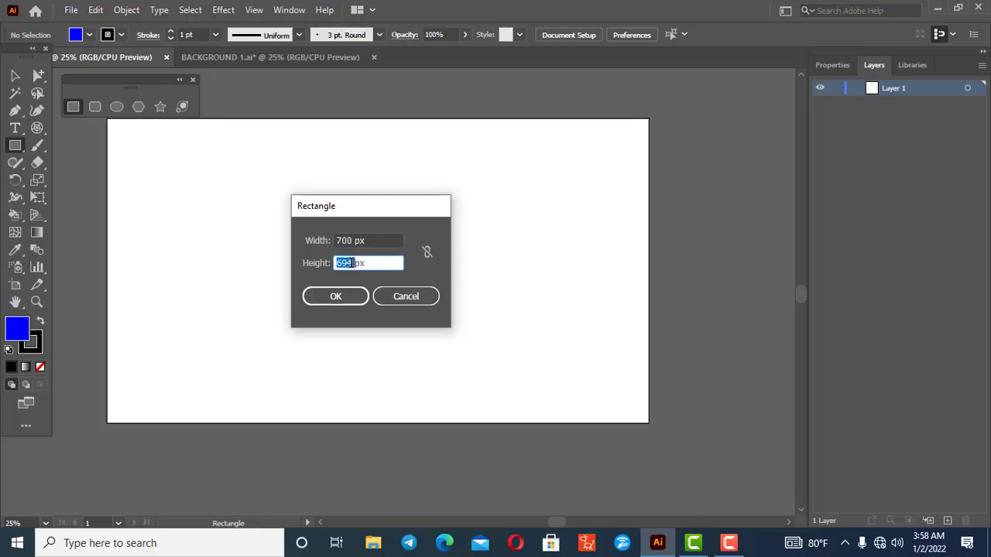
{"action": "type", "text": "700"}
{"action": "left_click", "coordinate": [353, 304]}
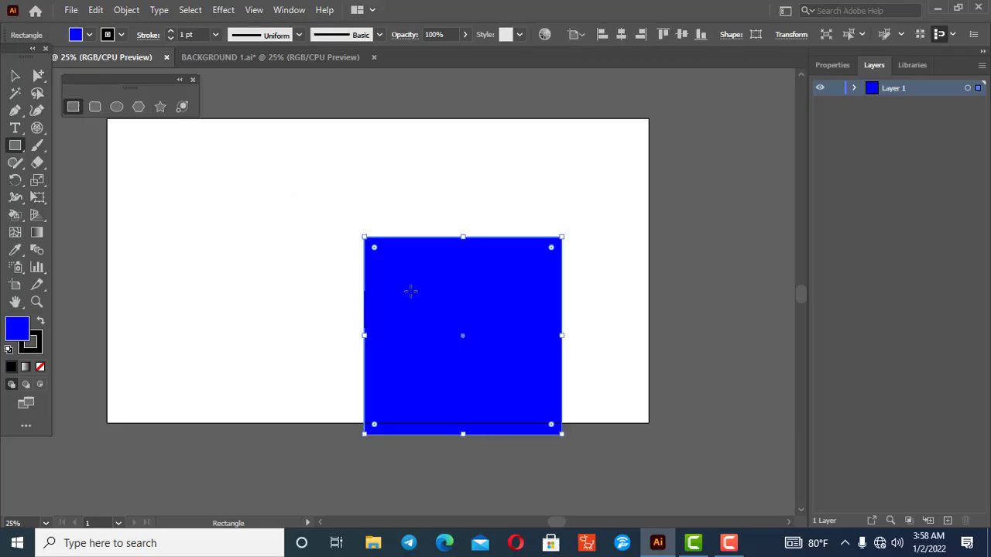
Step: Move the 700 px square up and left so it lies fully within the artboard, and delete it
{"action": "left_click", "coordinate": [15, 75]}
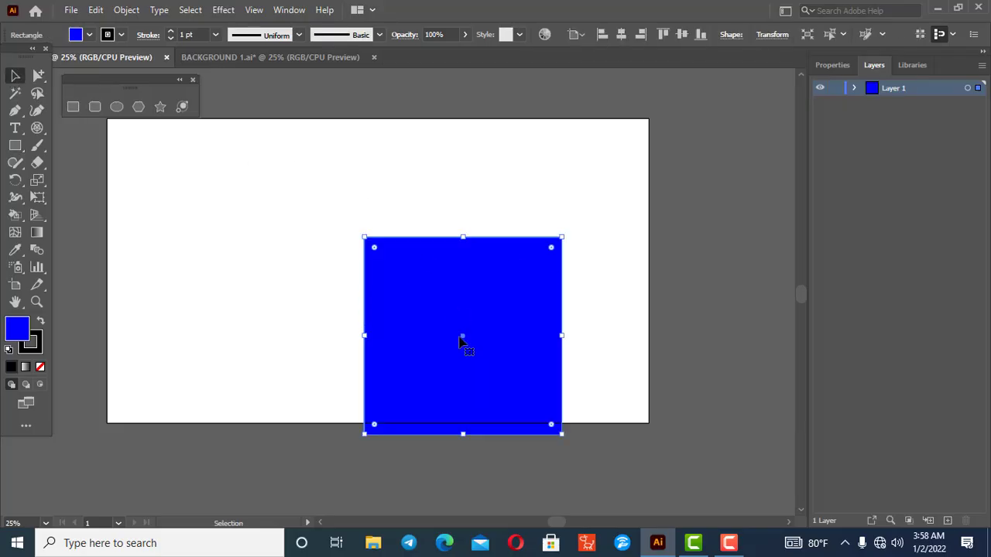
{"action": "left_click_drag", "start_coordinate": [472, 351], "coordinate": [401, 300]}
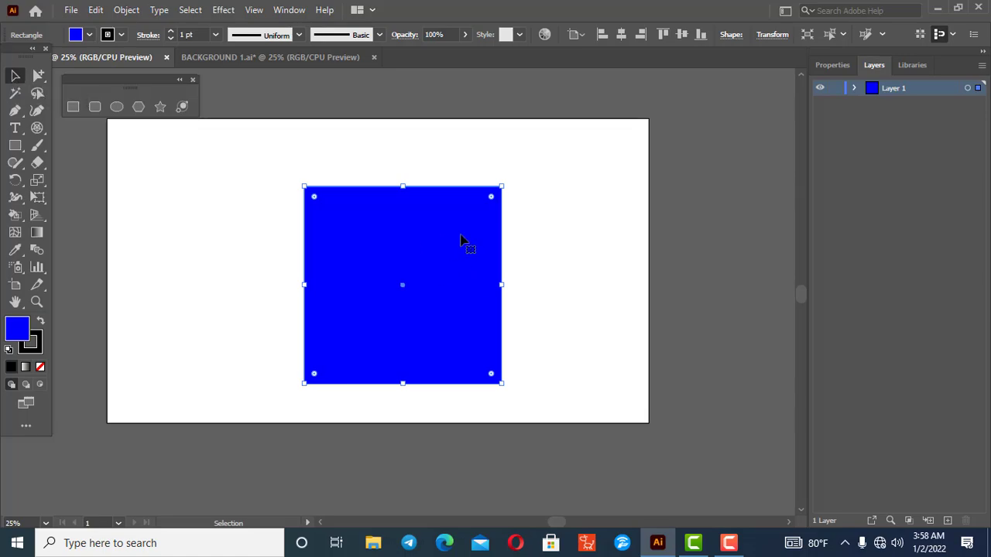
{"action": "key", "text": "Delete"}
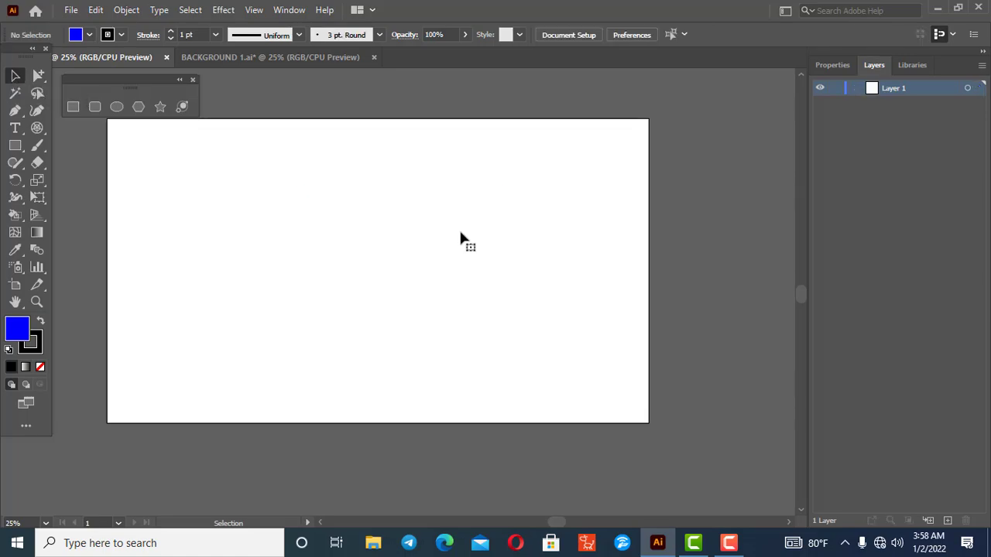
Step: Draw one large rounded rectangle in the middle of the artboard, and deselect it
{"action": "left_click", "coordinate": [95, 107]}
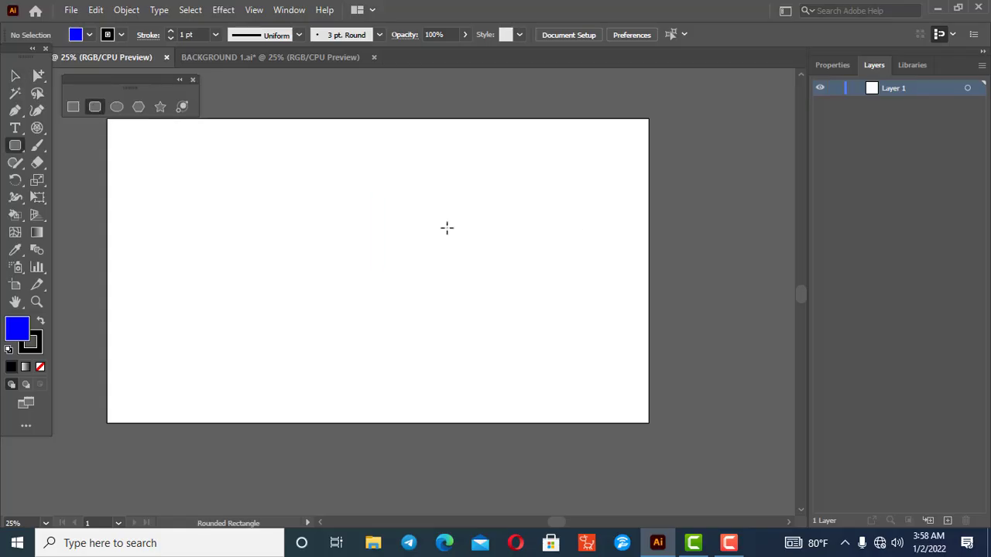
{"action": "left_click_drag", "start_coordinate": [283, 169], "coordinate": [522, 382]}
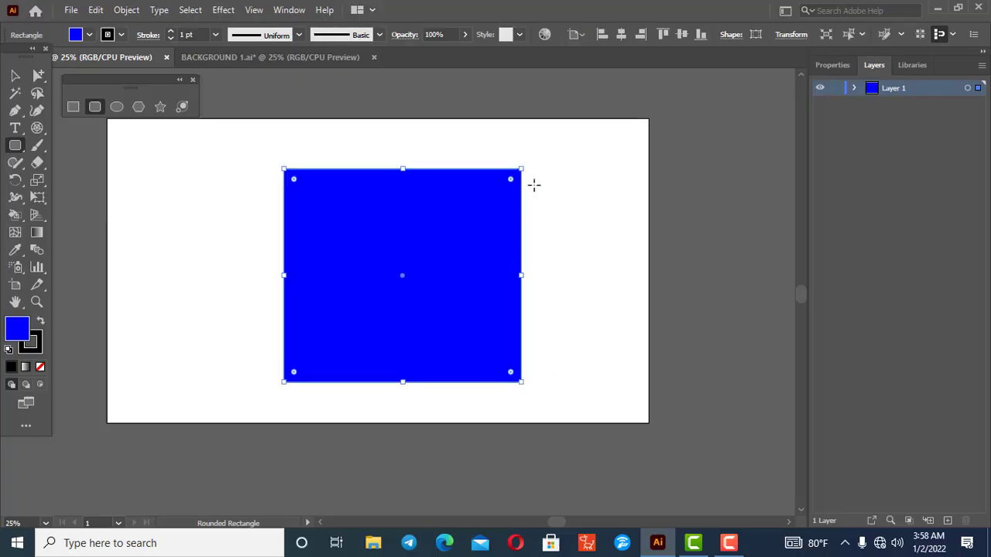
{"action": "left_click", "coordinate": [14, 75]}
{"action": "left_click", "coordinate": [160, 222]}
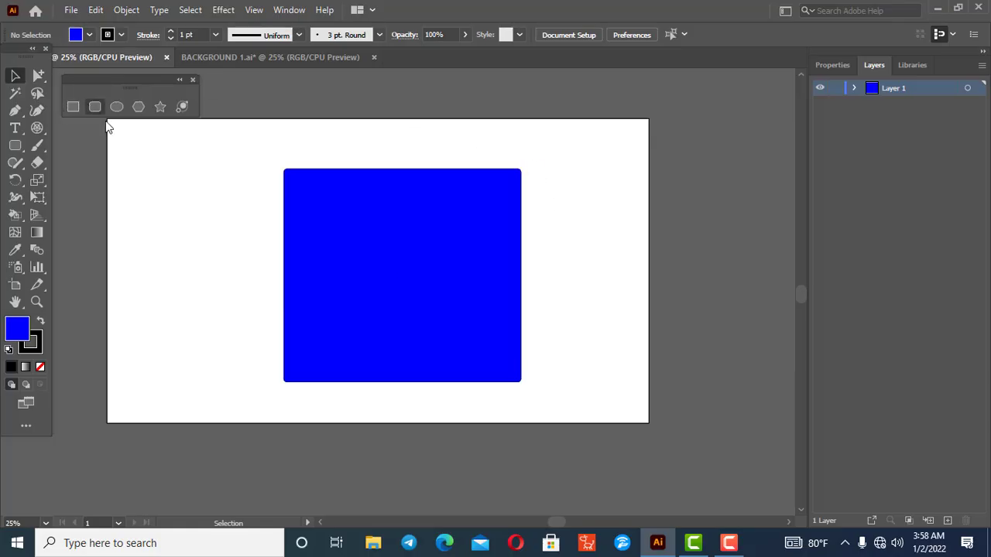
Step: Check the large rounded rectangle's corners up close, and delete the shape
{"action": "scroll", "coordinate": [516, 147], "scroll_direction": "up", "scroll_amount": 1}
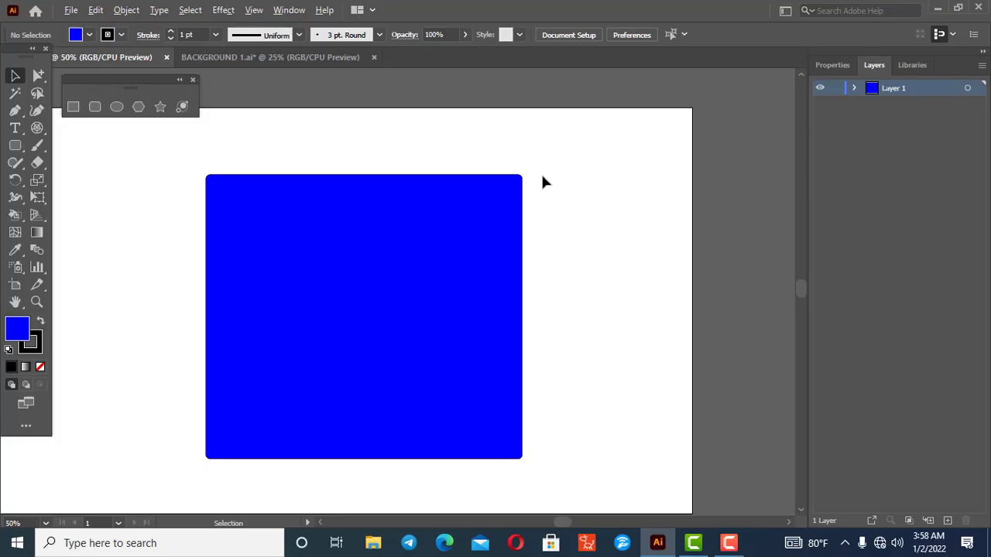
{"action": "scroll", "coordinate": [513, 196], "scroll_direction": "up", "scroll_amount": 2}
{"action": "scroll", "coordinate": [513, 194], "scroll_direction": "down", "scroll_amount": 3}
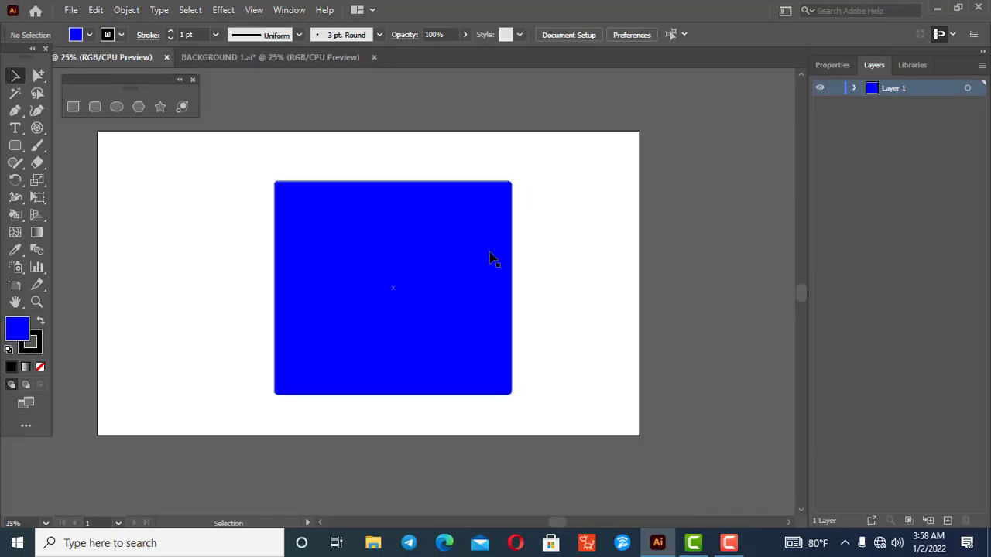
{"action": "scroll", "coordinate": [533, 259], "scroll_direction": "up", "scroll_amount": 1}
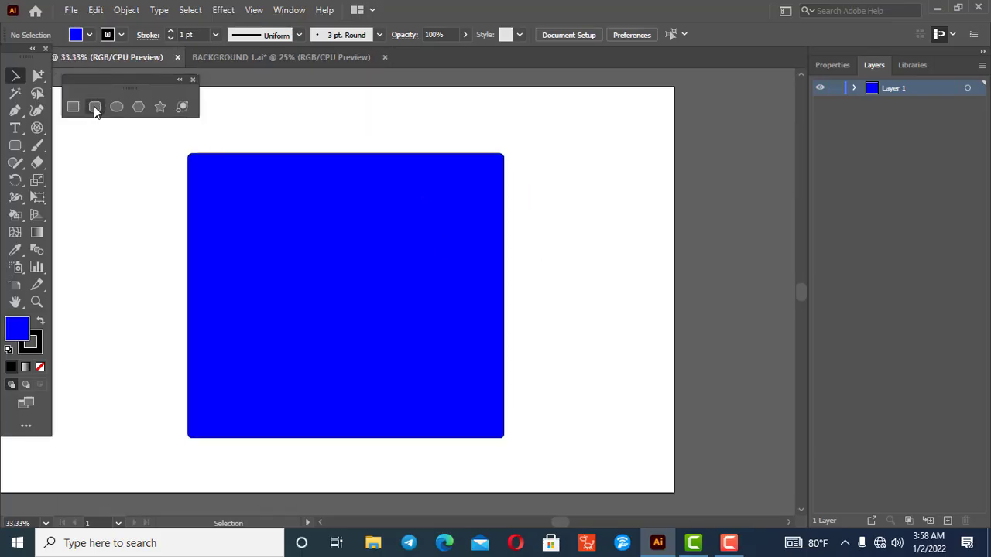
{"action": "left_click", "coordinate": [360, 283]}
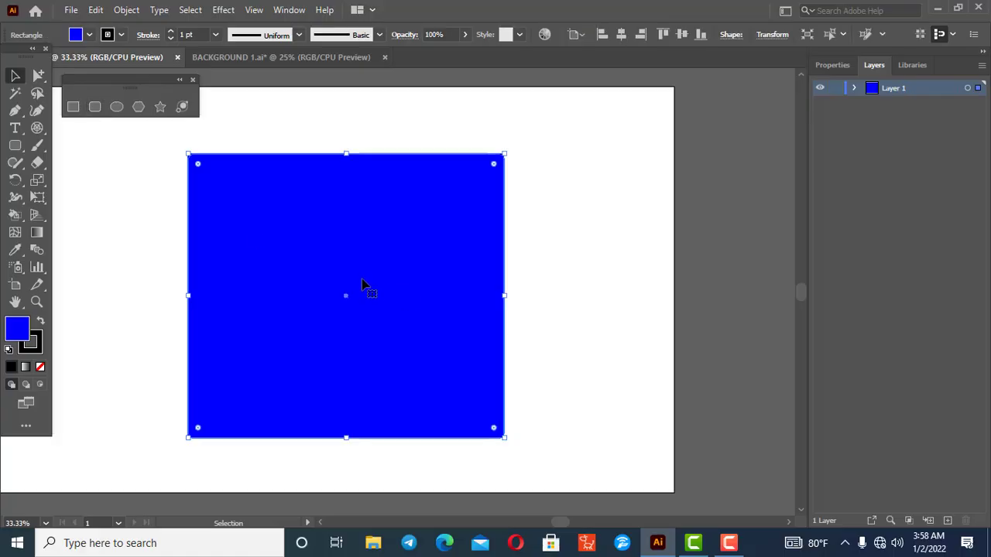
{"action": "key", "text": "Delete"}
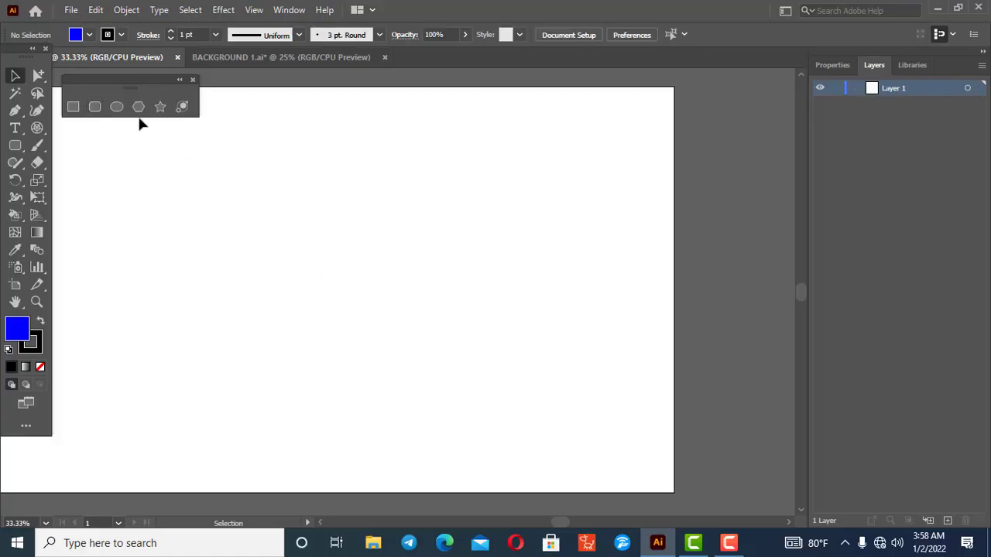
Step: Draw four rounded rectangles: two small ones at either side, a tall one between them, and a lower square about 355 px wide
{"action": "left_click", "coordinate": [93, 106]}
{"action": "left_click_drag", "start_coordinate": [157, 173], "coordinate": [268, 277]}
{"action": "left_click_drag", "start_coordinate": [368, 159], "coordinate": [455, 371]}
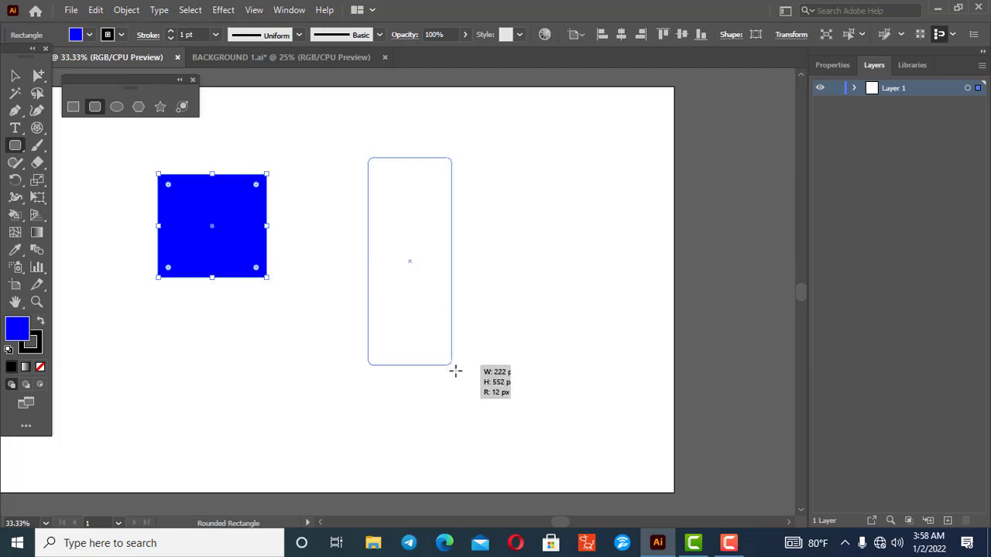
{"action": "left_click_drag", "start_coordinate": [514, 245], "coordinate": [618, 337]}
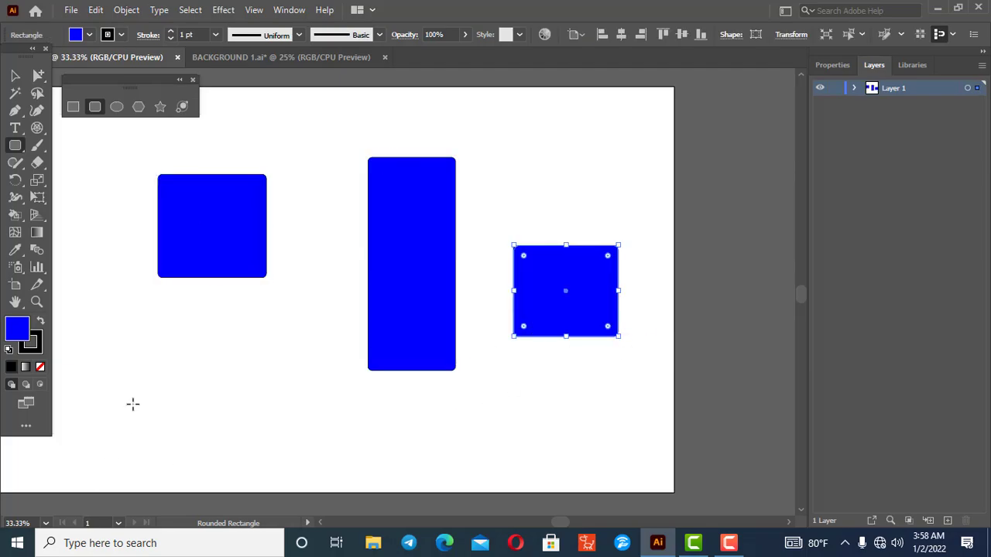
{"action": "scroll", "coordinate": [132, 403], "scroll_direction": "down", "scroll_amount": 1}
{"action": "left_click_drag", "start_coordinate": [118, 295], "coordinate": [251, 374]}
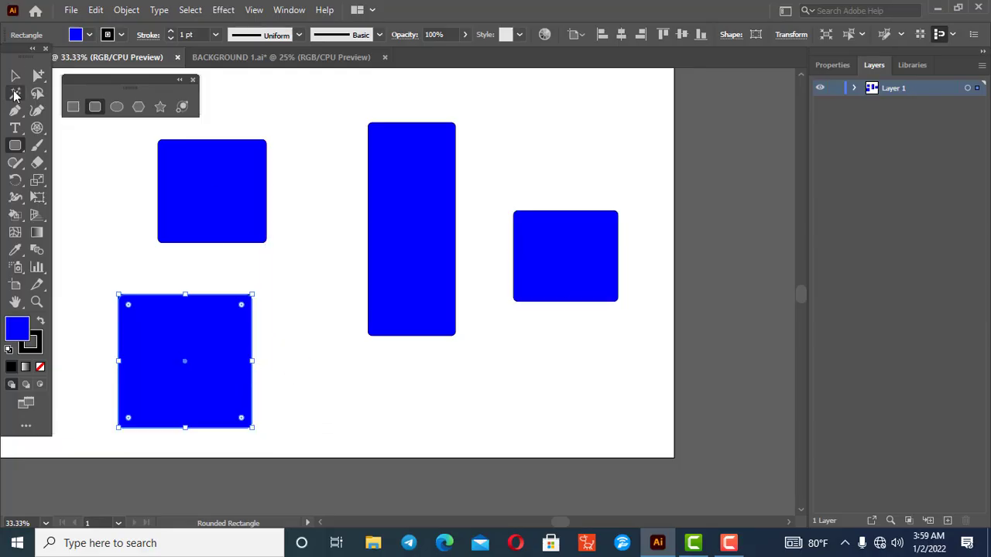
{"action": "key", "text": "v"}
{"action": "left_click", "coordinate": [288, 350]}
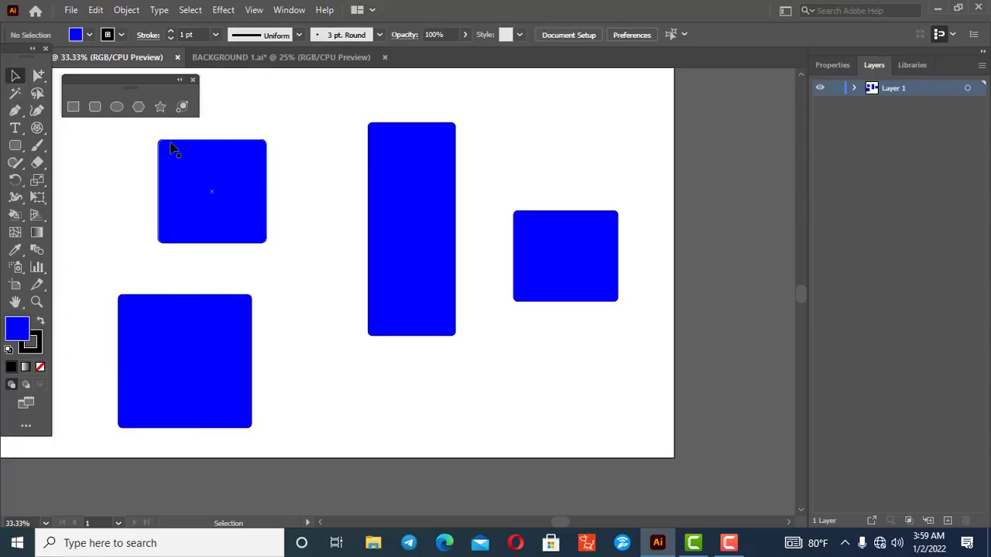
Step: Create a rounded rectangle 355 px by 355 px with a 20 px corner radius below the tall one
{"action": "left_click", "coordinate": [95, 106]}
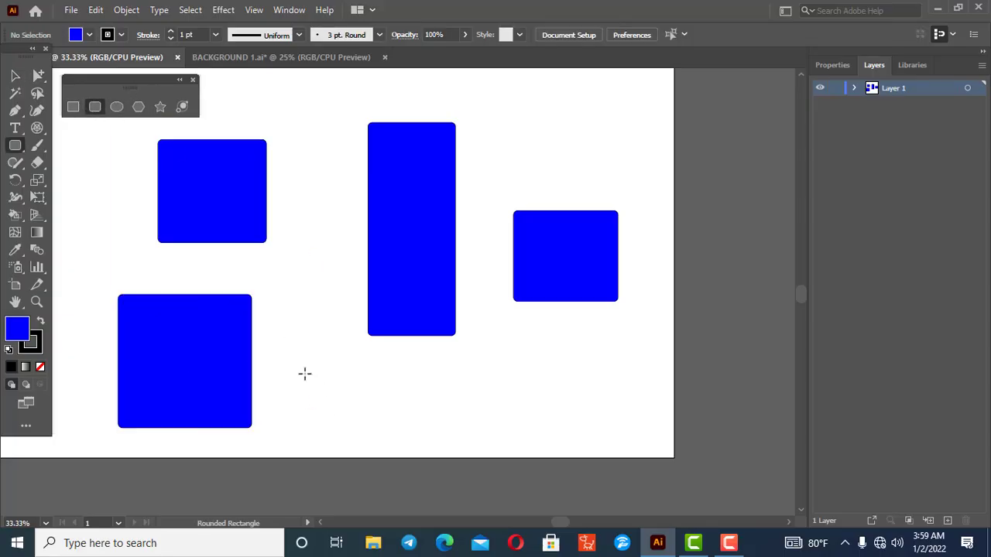
{"action": "left_click", "coordinate": [316, 394]}
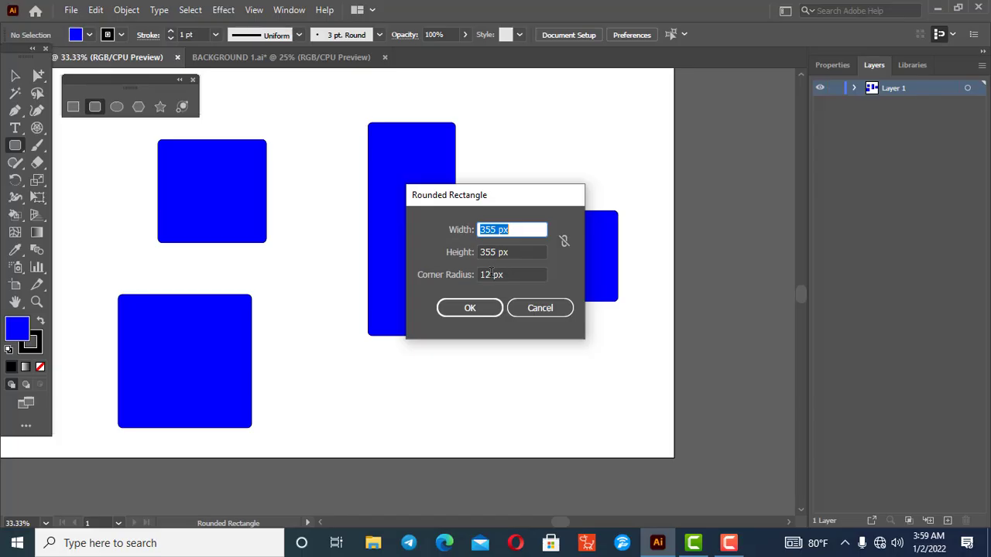
{"action": "left_click_drag", "start_coordinate": [491, 273], "coordinate": [479, 275]}
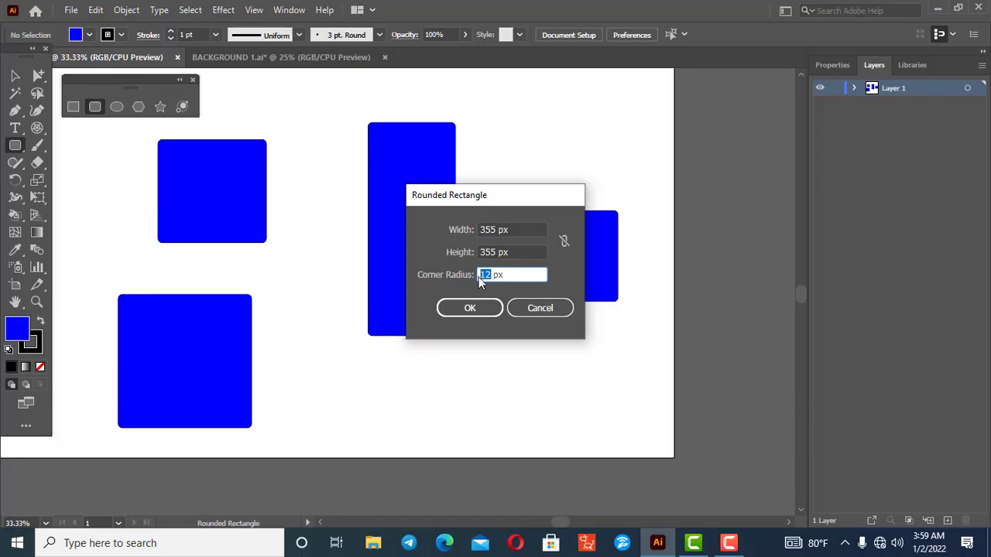
{"action": "type", "text": "2"}
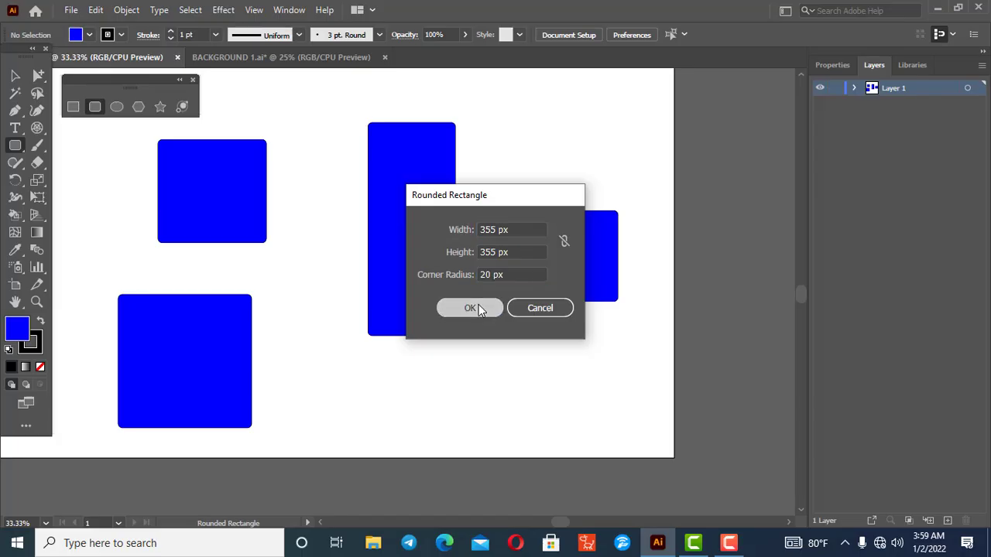
{"action": "left_click", "coordinate": [477, 306]}
Step: Move the new 20 px radius square up and left beside the other large square, and deselect it
{"action": "key", "text": "v"}
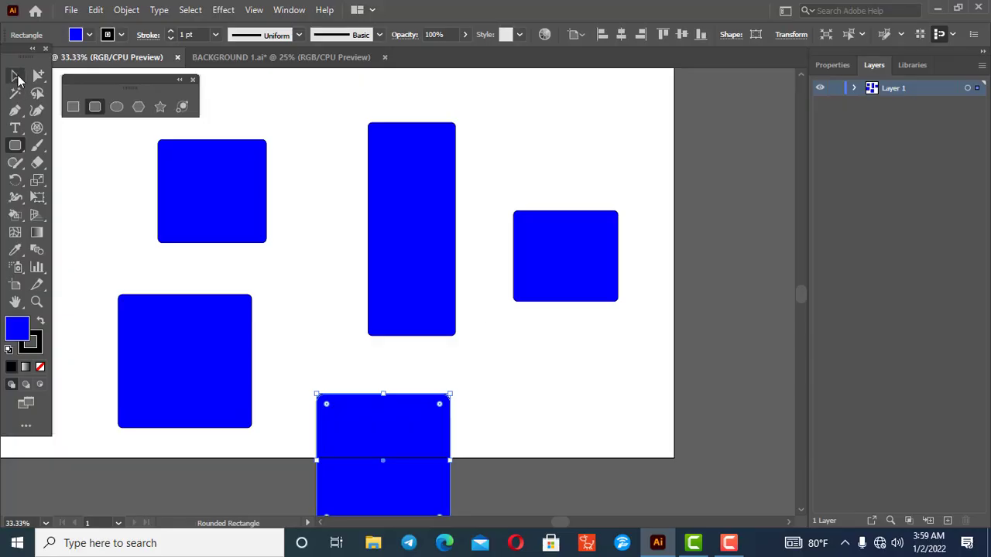
{"action": "left_click", "coordinate": [498, 443]}
{"action": "left_click_drag", "start_coordinate": [366, 465], "coordinate": [334, 404]}
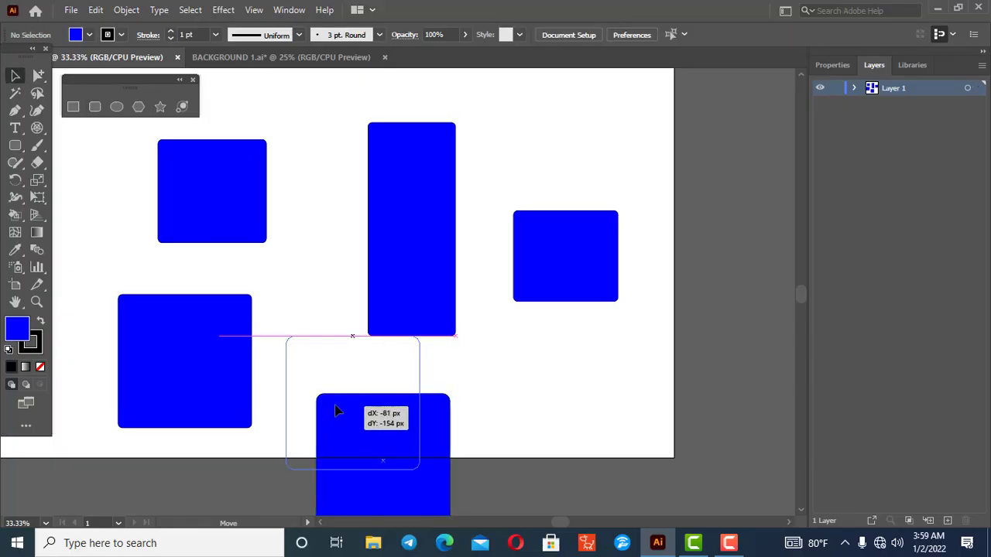
{"action": "left_click", "coordinate": [267, 346]}
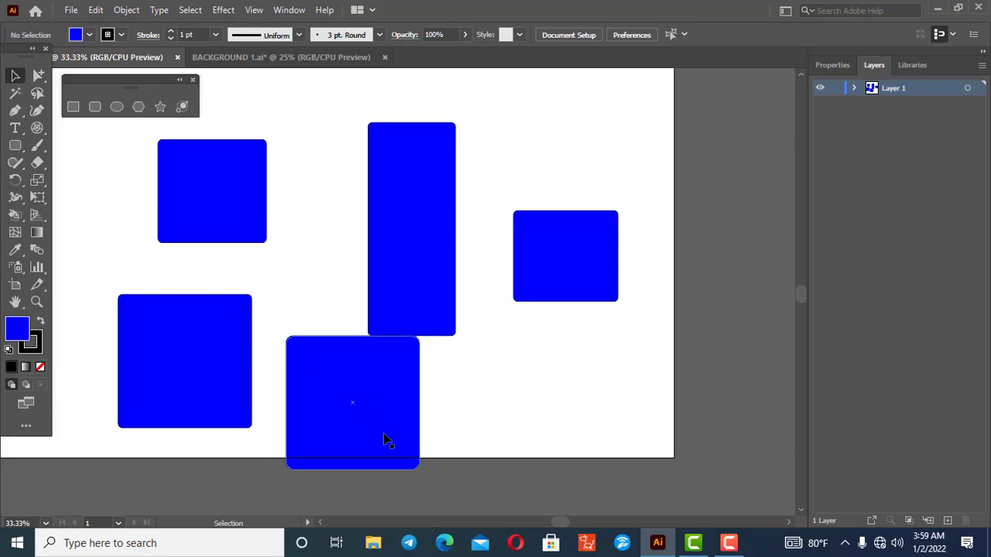
{"action": "left_click_drag", "start_coordinate": [387, 438], "coordinate": [516, 399]}
{"action": "left_click", "coordinate": [517, 400]}
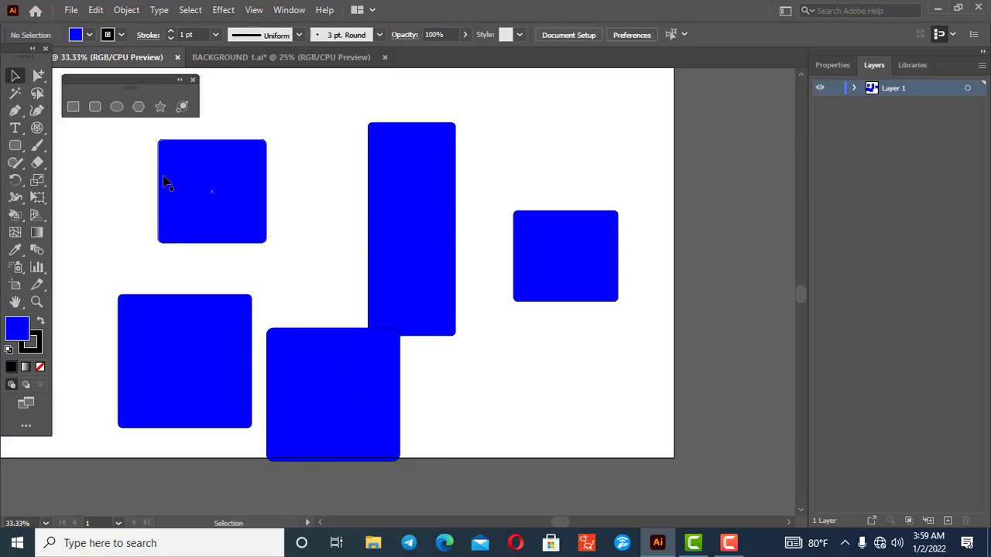
Step: Select all five rounded rectangles together and delete them to clear the artboard
{"action": "left_click_drag", "start_coordinate": [124, 140], "coordinate": [602, 418]}
{"action": "left_click", "coordinate": [592, 405]}
{"action": "left_click_drag", "start_coordinate": [664, 129], "coordinate": [131, 442]}
{"action": "key", "text": "Delete"}
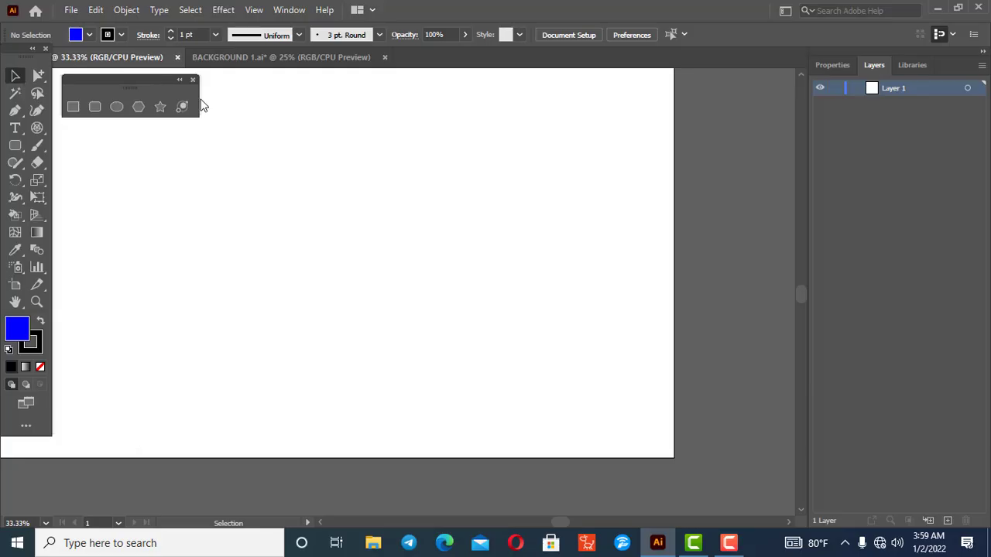
Step: Draw five ellipses of different proportions across the artboard: two tall, two wide and flat, and one large nearly round one
{"action": "left_click", "coordinate": [118, 109]}
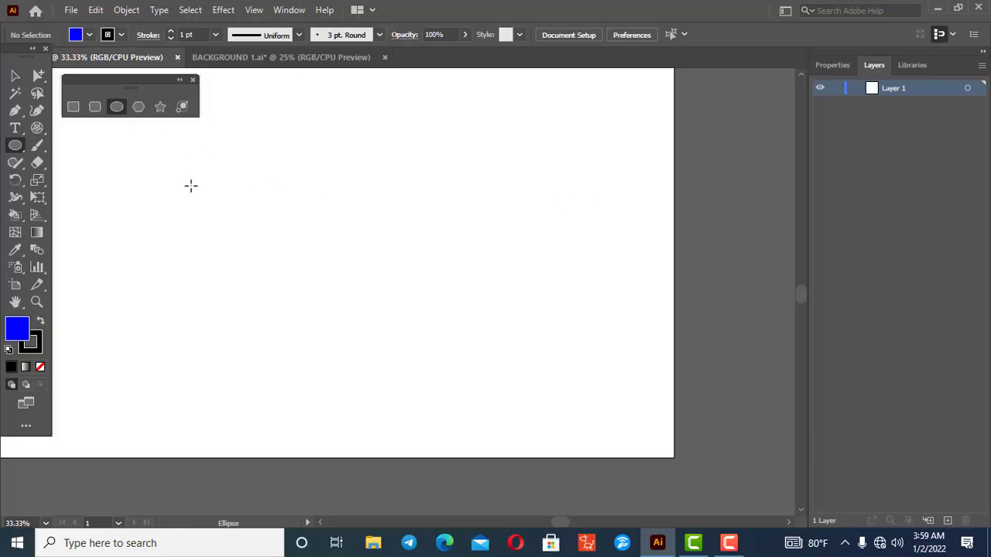
{"action": "left_click_drag", "start_coordinate": [184, 162], "coordinate": [306, 329]}
{"action": "left_click_drag", "start_coordinate": [384, 186], "coordinate": [609, 260]}
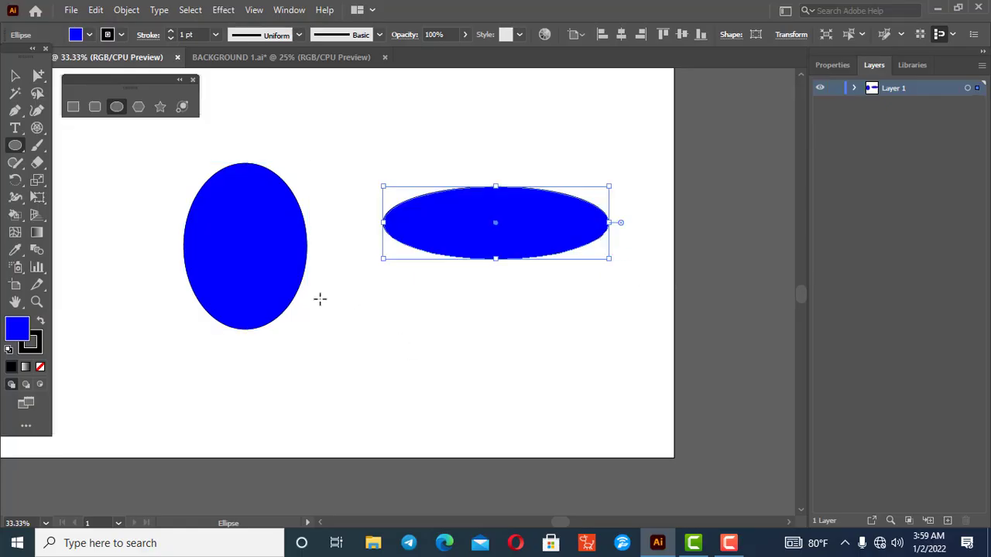
{"action": "left_click_drag", "start_coordinate": [320, 284], "coordinate": [472, 451]}
{"action": "left_click_drag", "start_coordinate": [132, 369], "coordinate": [278, 426]}
{"action": "left_click_drag", "start_coordinate": [84, 159], "coordinate": [155, 321]}
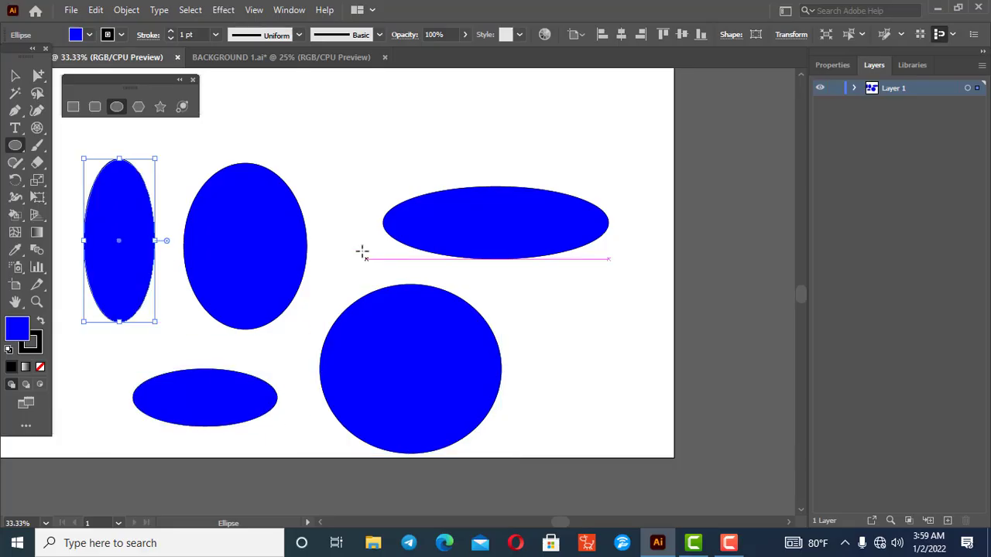
Step: Select all five ellipses together and delete them
{"action": "left_click", "coordinate": [14, 75]}
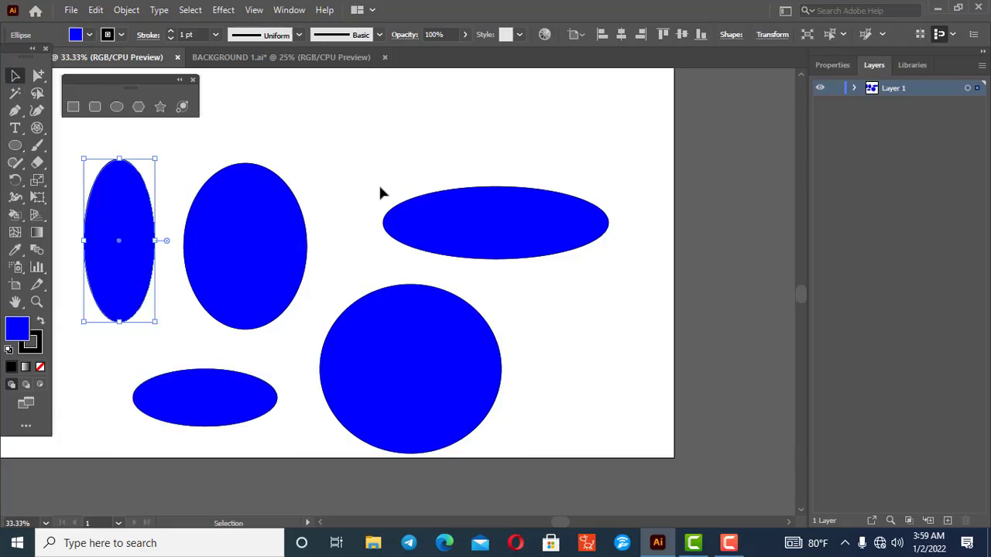
{"action": "left_click_drag", "start_coordinate": [674, 164], "coordinate": [117, 443]}
{"action": "key", "text": "Delete"}
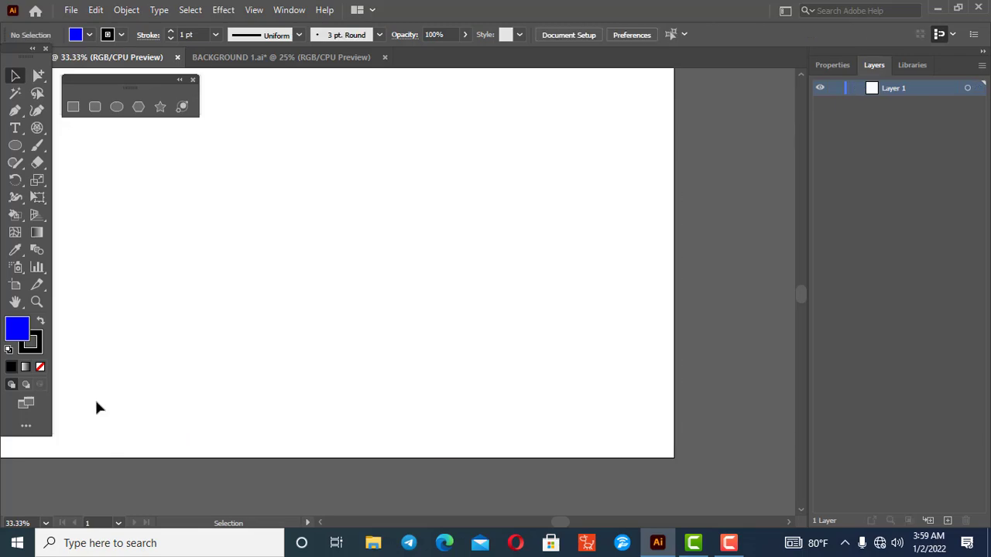
Step: Draw a large perfect circle and, to its left, a smaller ellipse about 405 px by 381 px
{"action": "left_click", "coordinate": [116, 107]}
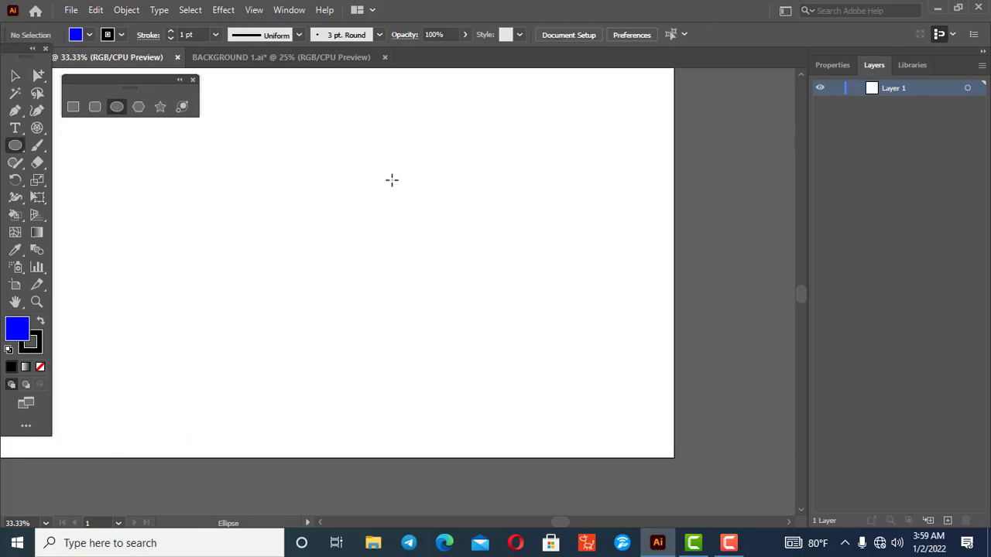
{"action": "left_click_drag", "start_coordinate": [281, 152], "coordinate": [518, 416]}
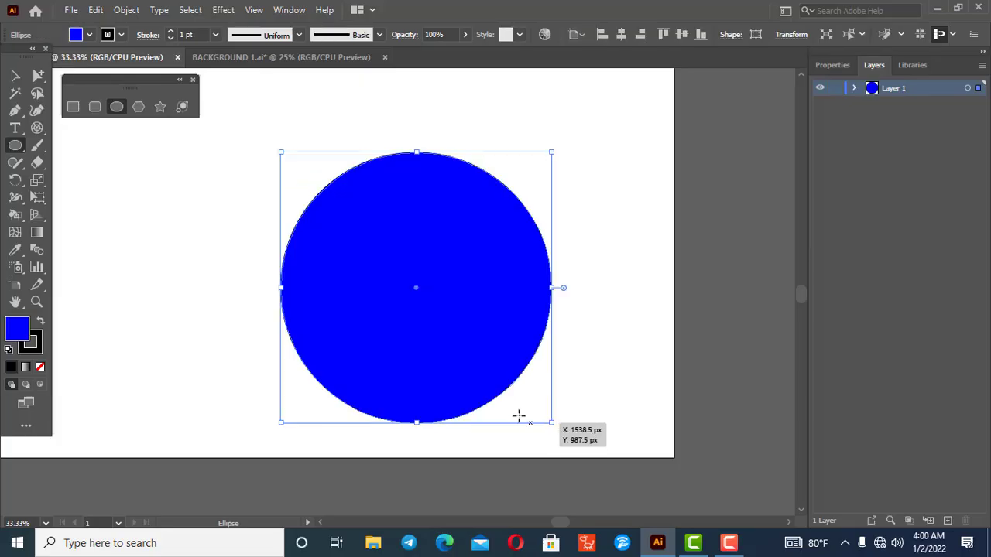
{"action": "left_click_drag", "start_coordinate": [84, 189], "coordinate": [236, 333]}
Step: Select the large circle and the smaller ellipse together and delete both
{"action": "left_click", "coordinate": [15, 78]}
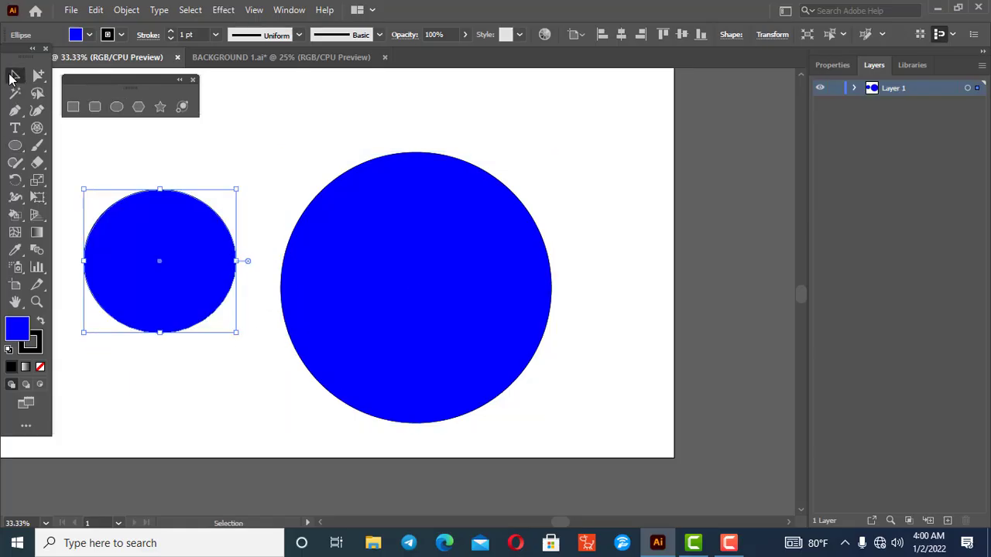
{"action": "left_click_drag", "start_coordinate": [596, 150], "coordinate": [135, 365]}
{"action": "key", "text": "Delete"}
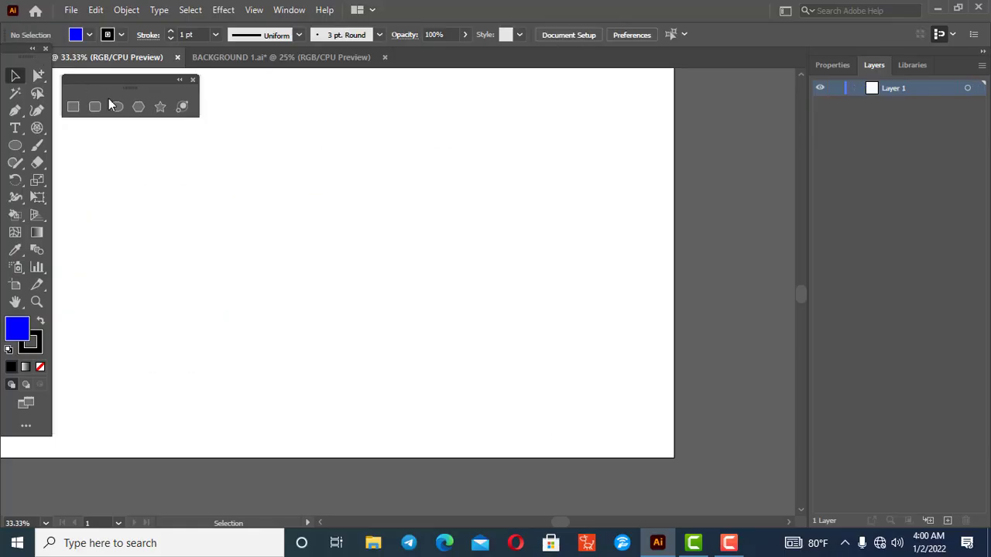
Step: Create an exact circle 500 px wide and 500 px high with the Ellipse tool, and move it up and left
{"action": "left_click", "coordinate": [113, 103]}
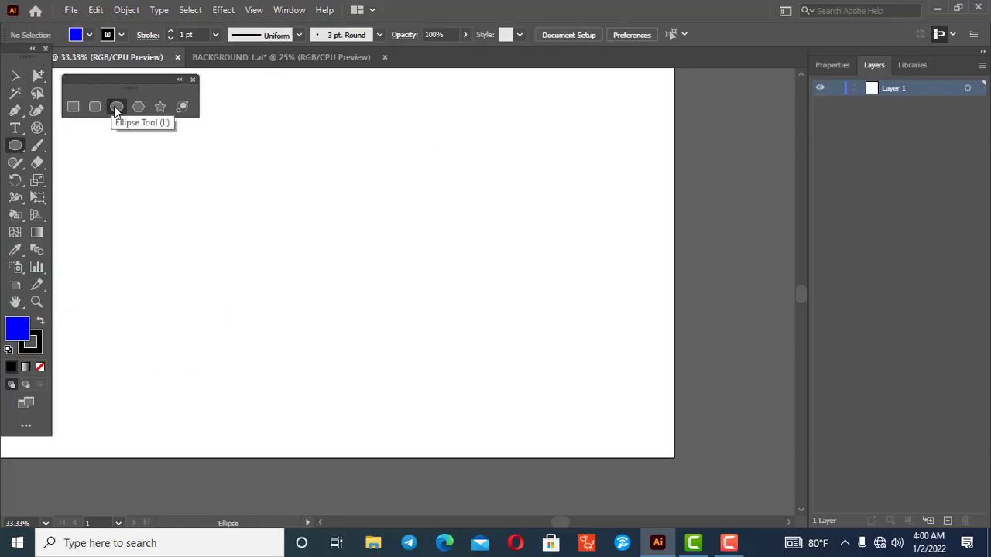
{"action": "left_click", "coordinate": [365, 230]}
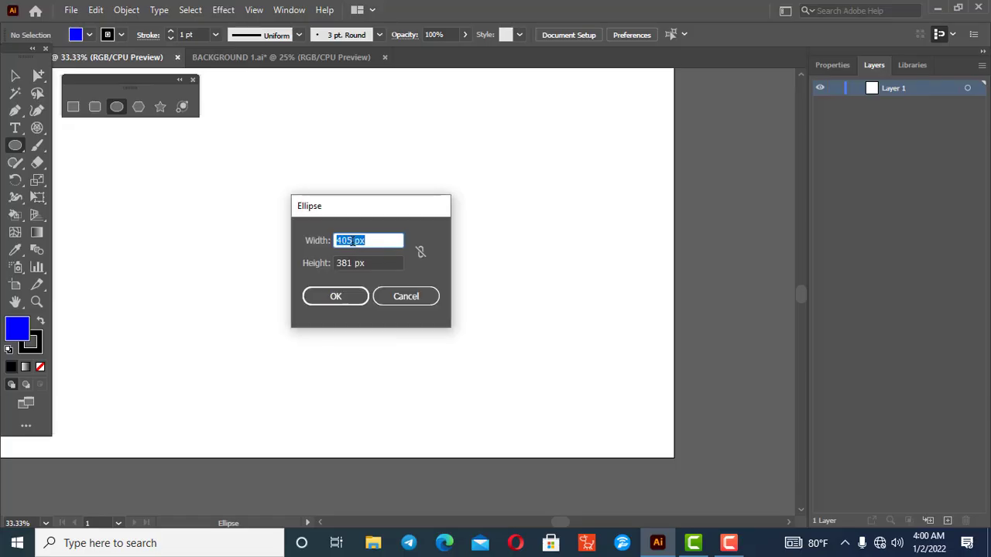
{"action": "left_click", "coordinate": [353, 241]}
{"action": "left_click_drag", "start_coordinate": [353, 242], "coordinate": [306, 239]}
{"action": "type", "text": "500"}
{"action": "double_click", "coordinate": [345, 263]}
{"action": "type", "text": "5"}
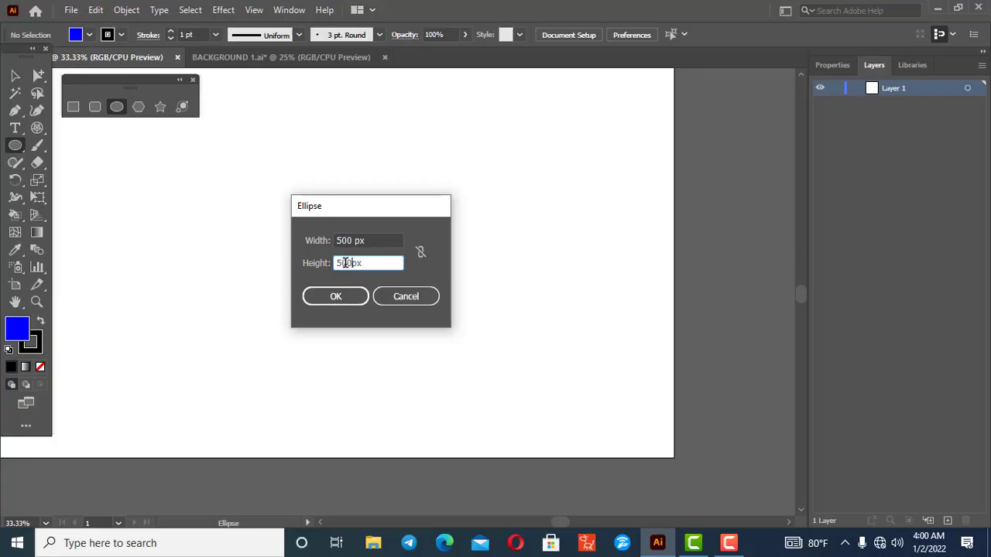
{"action": "left_click", "coordinate": [346, 297]}
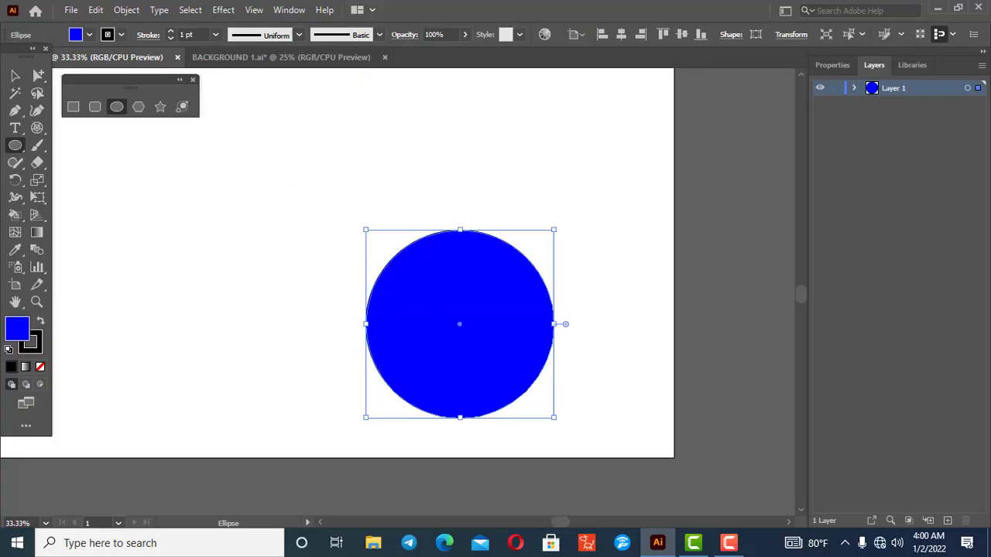
{"action": "left_click", "coordinate": [14, 77]}
{"action": "left_click_drag", "start_coordinate": [456, 417], "coordinate": [315, 323]}
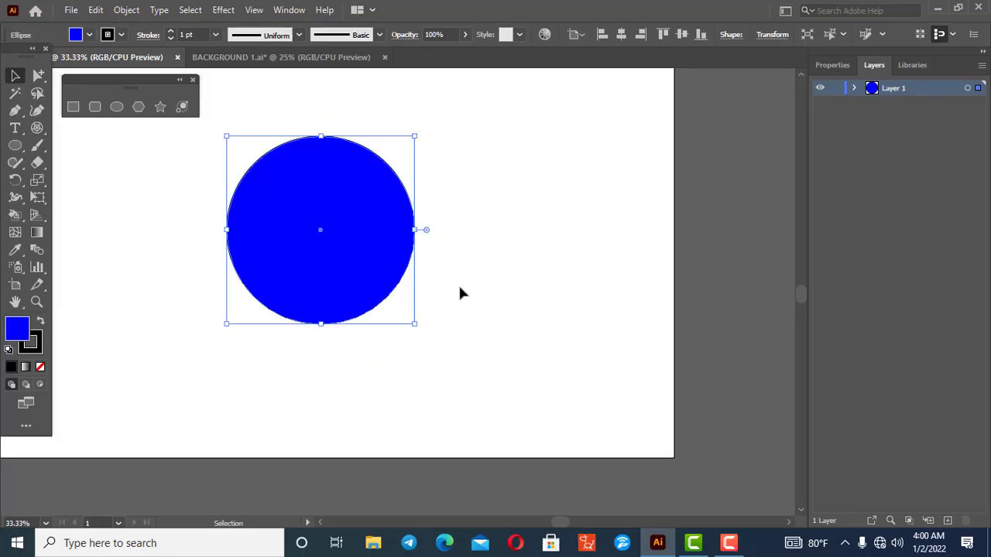
Step: Deselect the 500 px circle and undo its move and its creation
{"action": "left_click", "coordinate": [517, 286]}
{"action": "key", "text": "ctrl+z"}
{"action": "key", "text": "ctrl+z"}
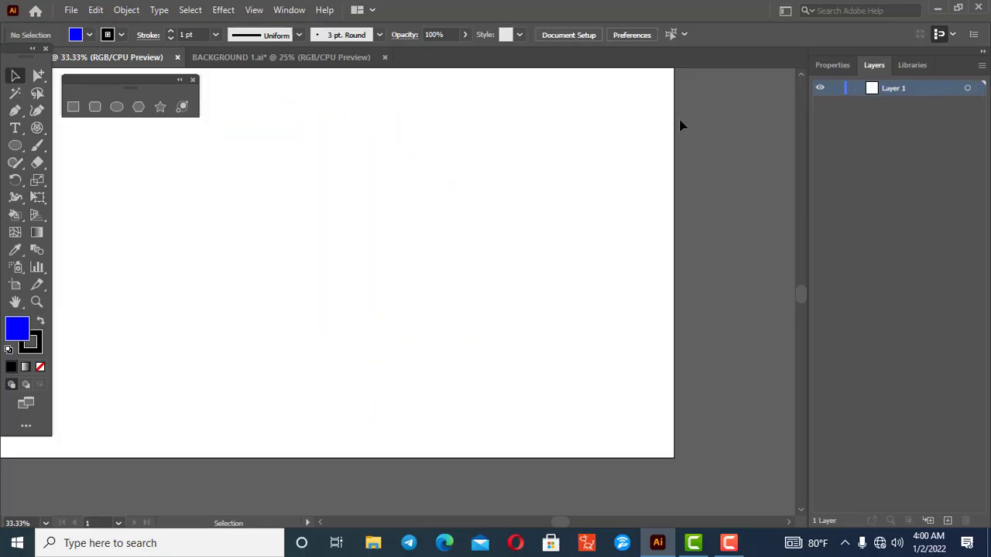
Step: Draw a flat-topped hexagon with a radius of about 251 px and move it slightly down and left
{"action": "left_click", "coordinate": [139, 107]}
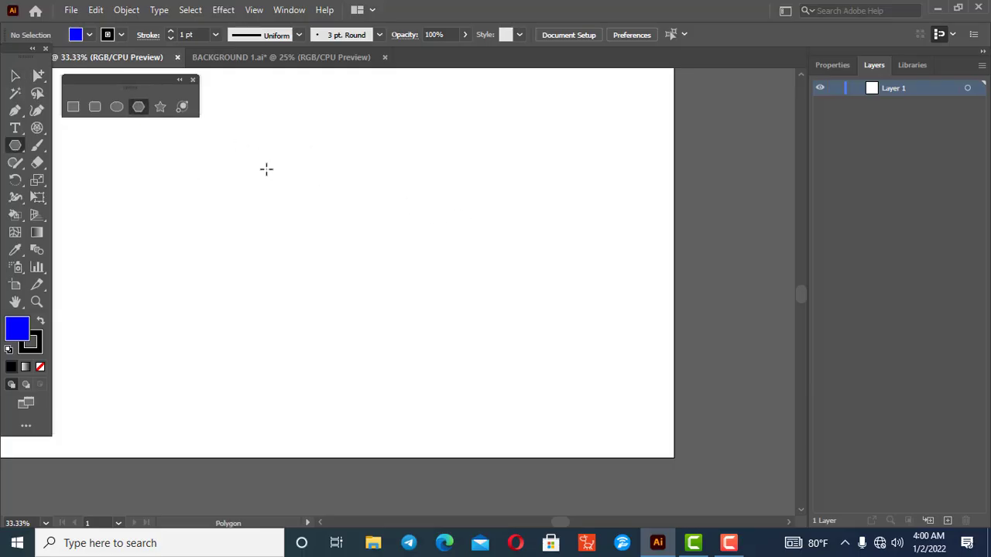
{"action": "left_click_drag", "start_coordinate": [296, 186], "coordinate": [379, 140]}
{"action": "key", "text": "v"}
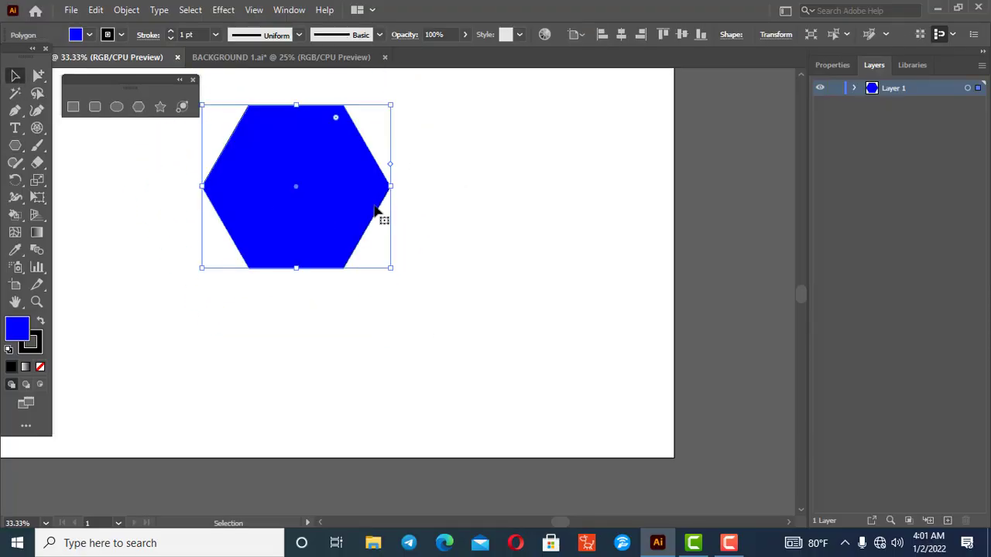
{"action": "left_click_drag", "start_coordinate": [374, 209], "coordinate": [349, 266]}
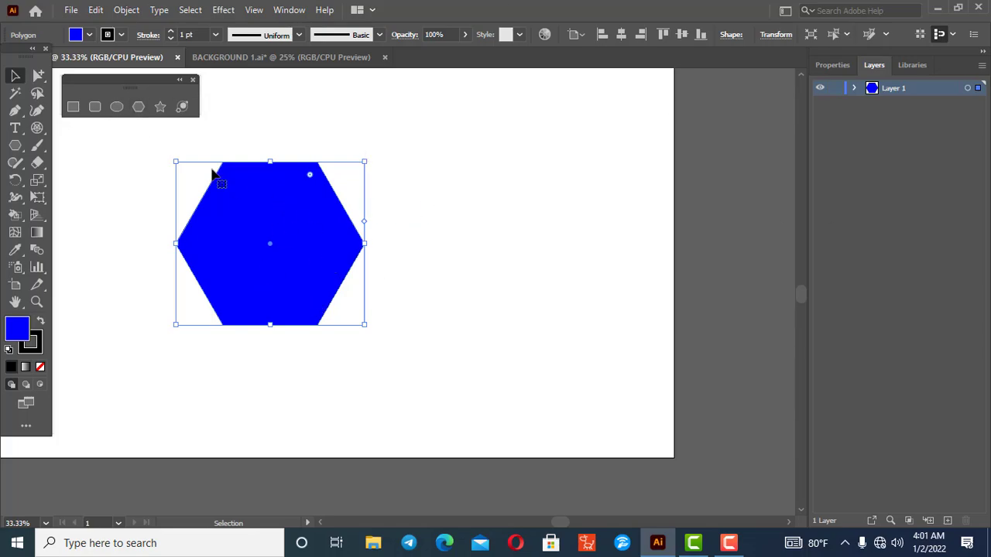
Step: Create a three-sided polygon with a 250.57 px radius to the right of the hexagon
{"action": "left_click", "coordinate": [137, 107]}
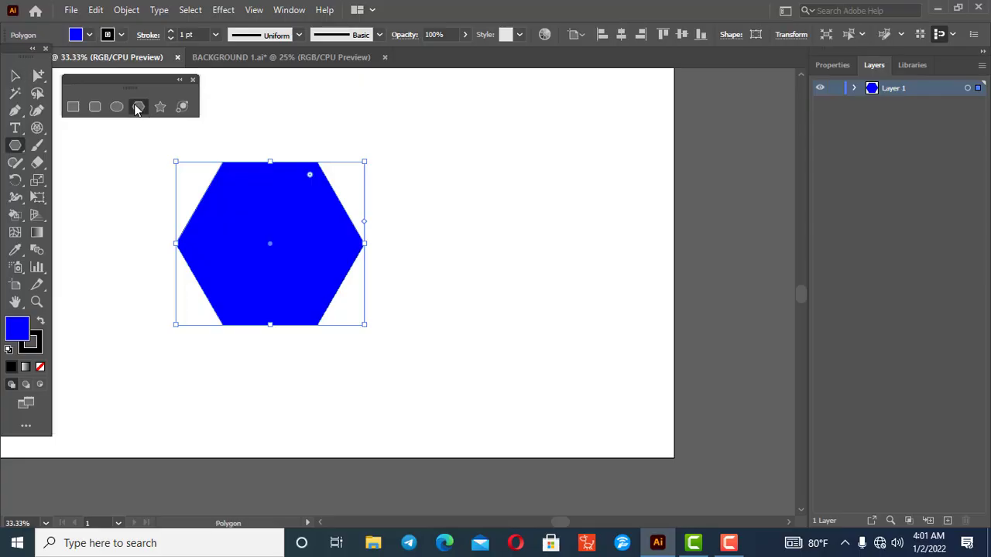
{"action": "left_click", "coordinate": [466, 218]}
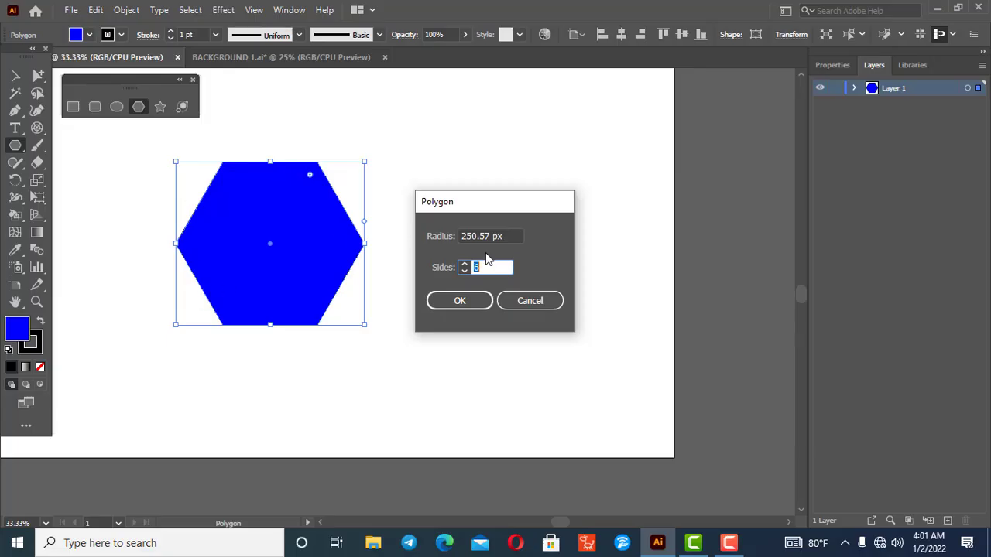
{"action": "left_click", "coordinate": [466, 305]}
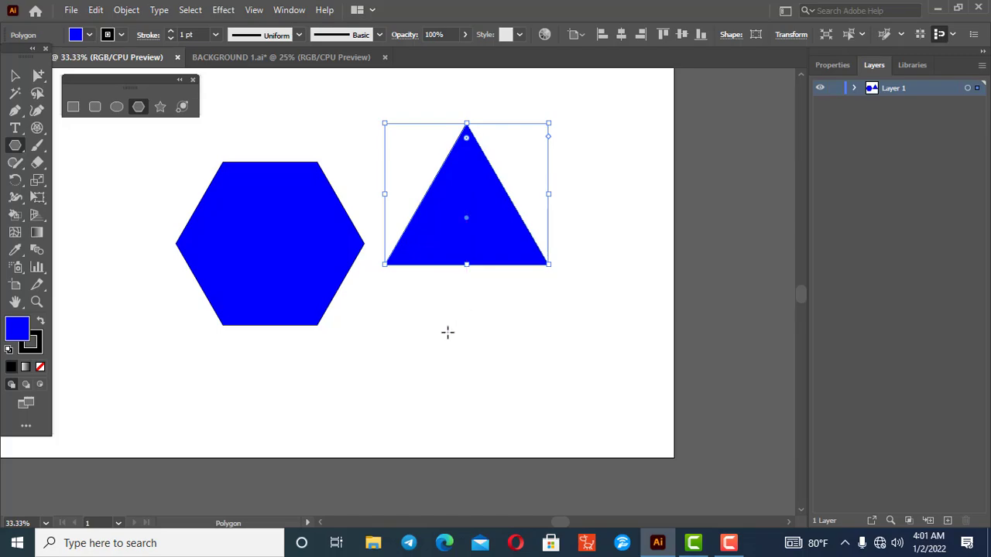
Step: Create a ten-sided polygon with a 250.57 px radius and move it down and left, clear of the triangle
{"action": "left_click", "coordinate": [443, 331]}
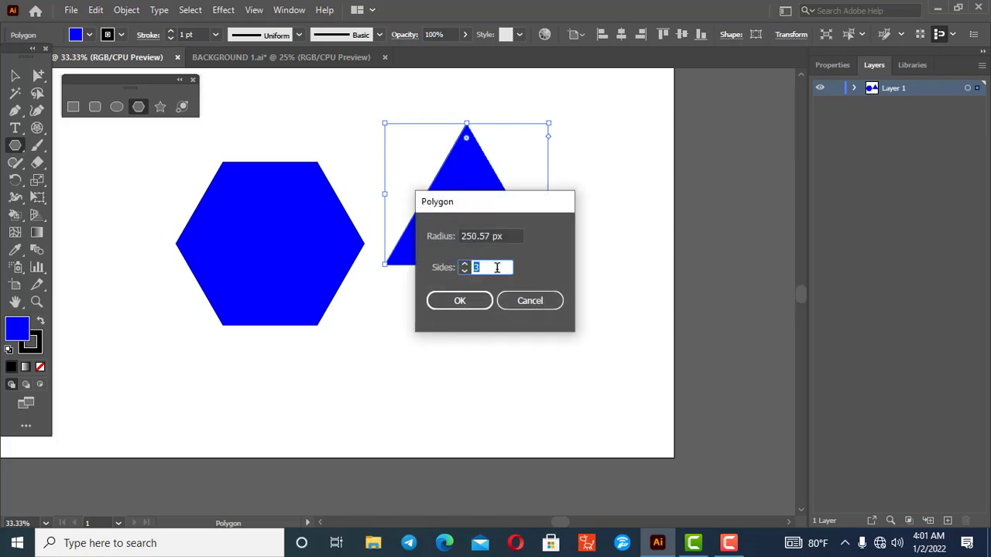
{"action": "left_click", "coordinate": [457, 306]}
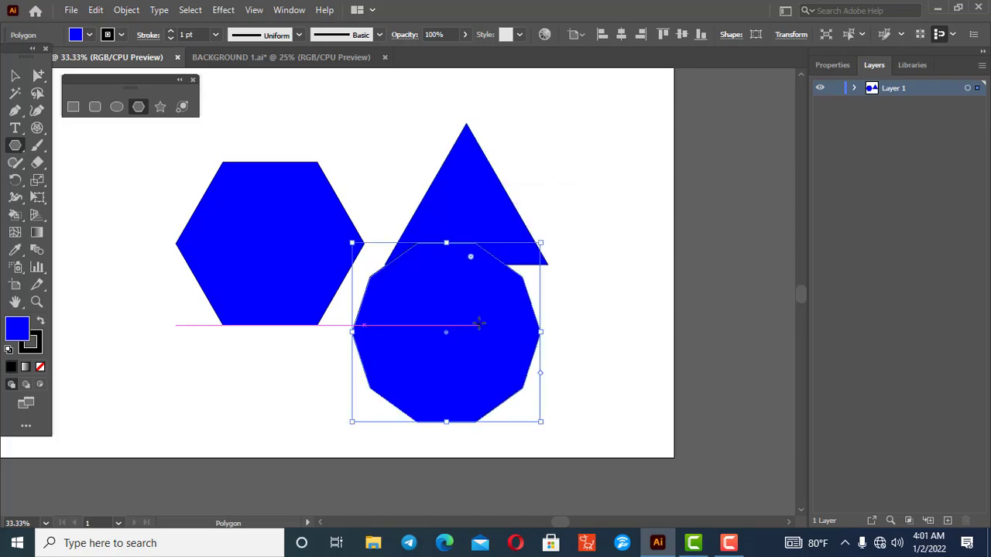
{"action": "key", "text": "v"}
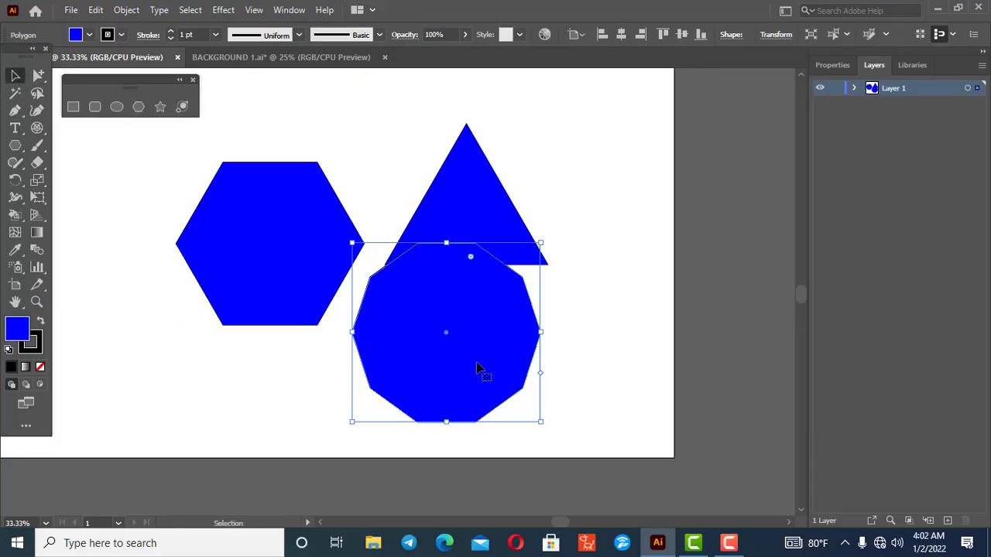
{"action": "left_click_drag", "start_coordinate": [457, 379], "coordinate": [433, 406]}
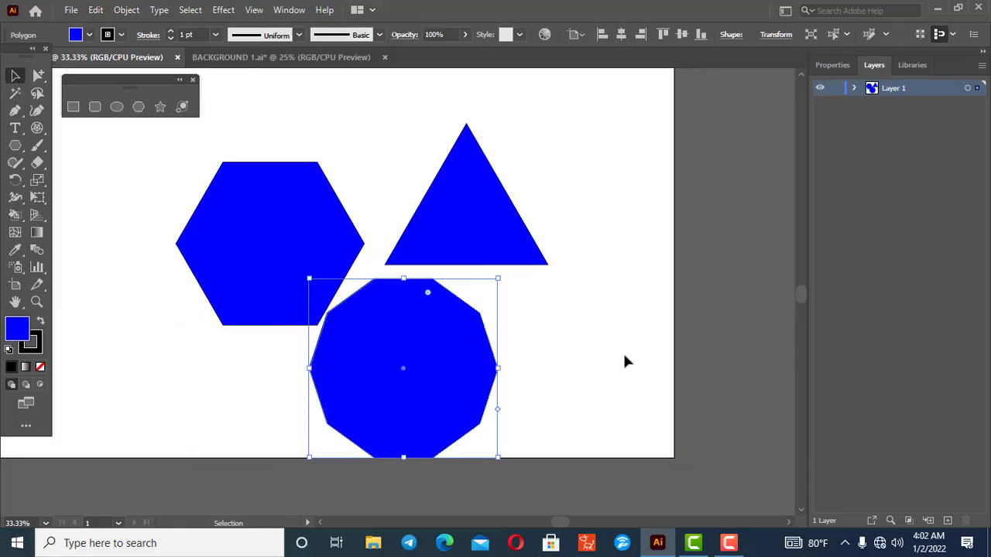
Step: Select the hexagon, triangle and ten-sided polygon together and delete them
{"action": "left_click", "coordinate": [619, 360]}
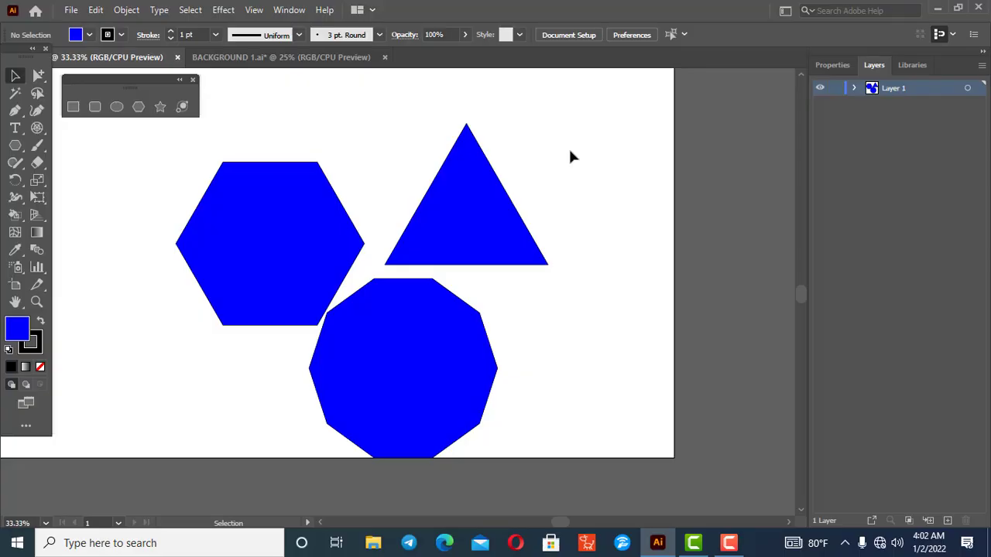
{"action": "left_click_drag", "start_coordinate": [570, 153], "coordinate": [193, 424]}
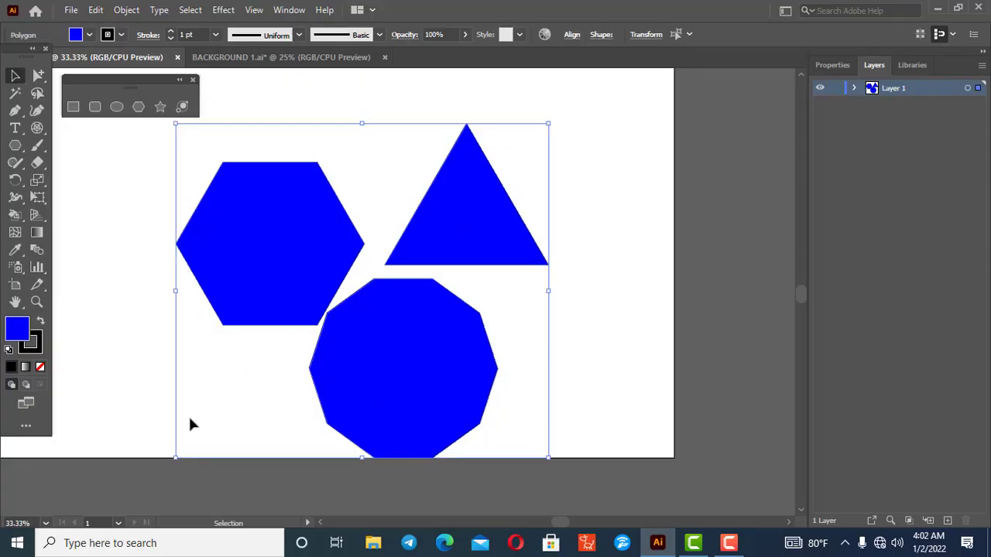
{"action": "key", "text": "Delete"}
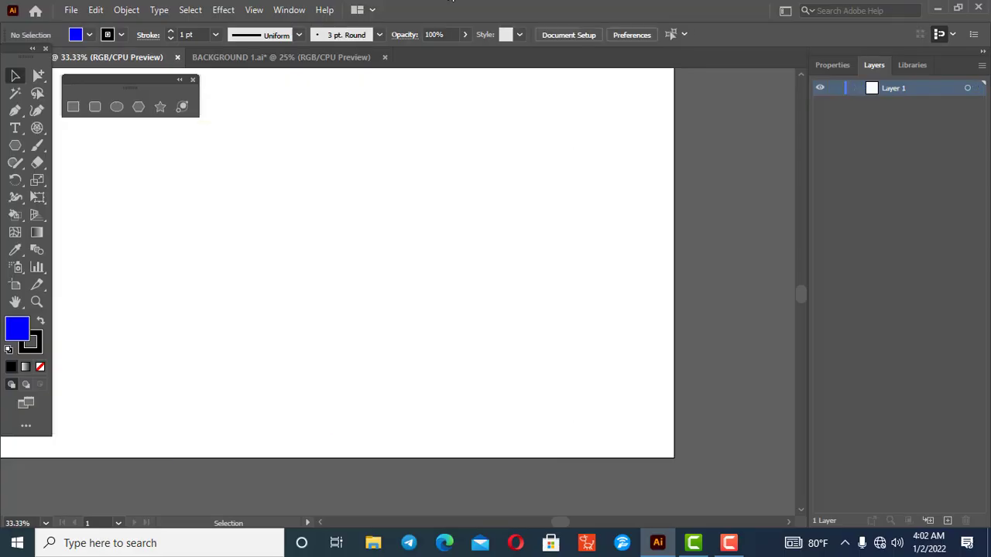
Step: Draw an upright five-pointed star with an outer radius of about 94 px in the artboard's upper middle
{"action": "left_click", "coordinate": [161, 107]}
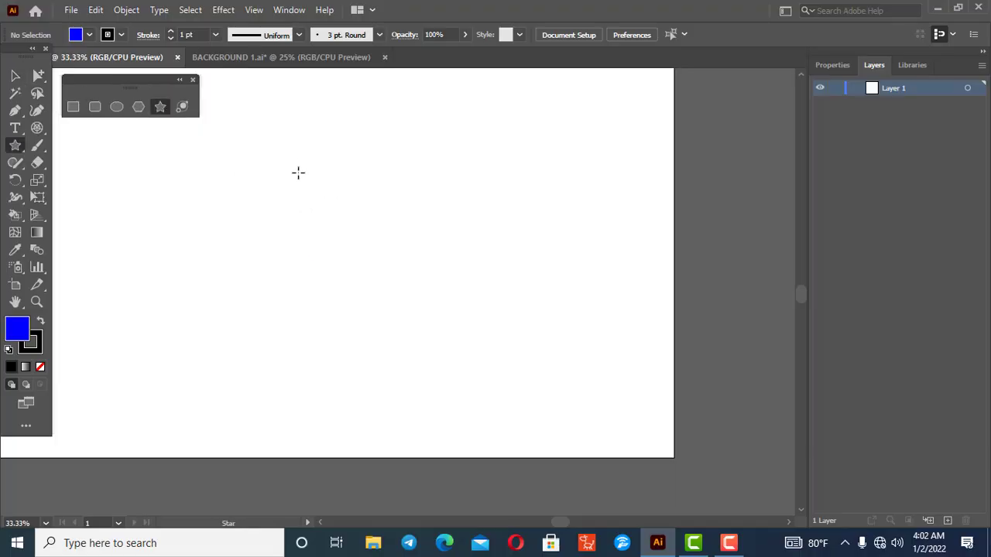
{"action": "left_click_drag", "start_coordinate": [286, 188], "coordinate": [302, 209]}
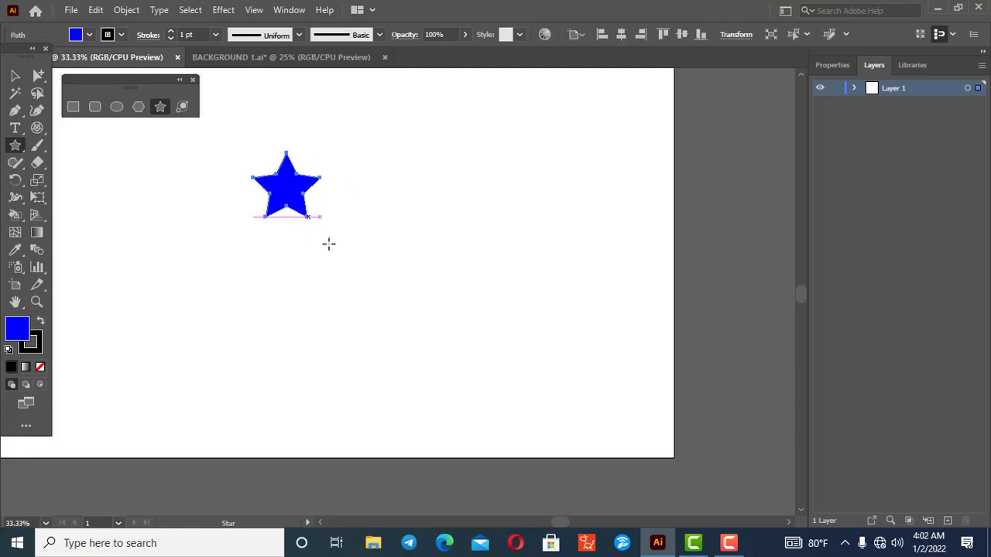
{"action": "left_click", "coordinate": [16, 76]}
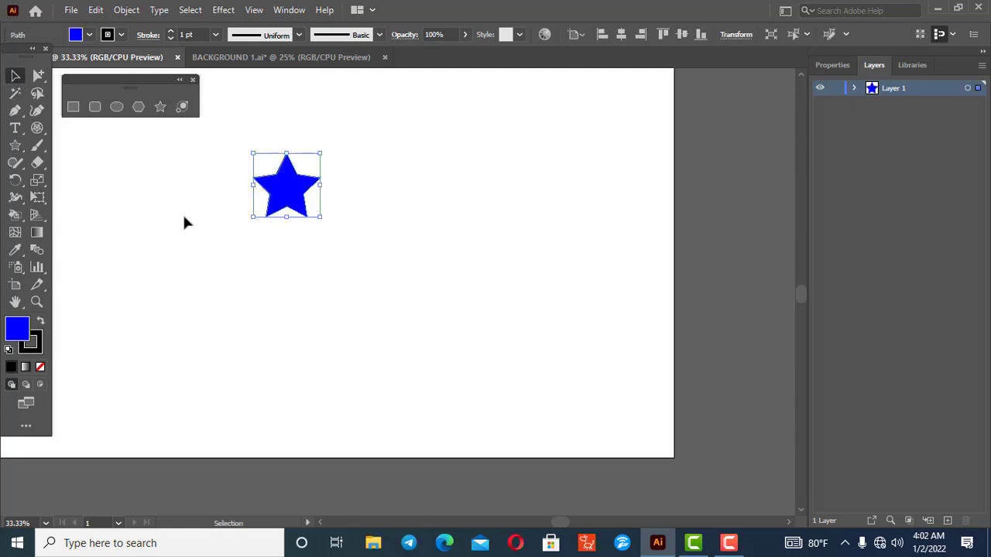
Step: Create a six-pointed star with radii of 93.6165 px and 46.8082 px to the right of the five-pointed one
{"action": "left_click", "coordinate": [161, 106]}
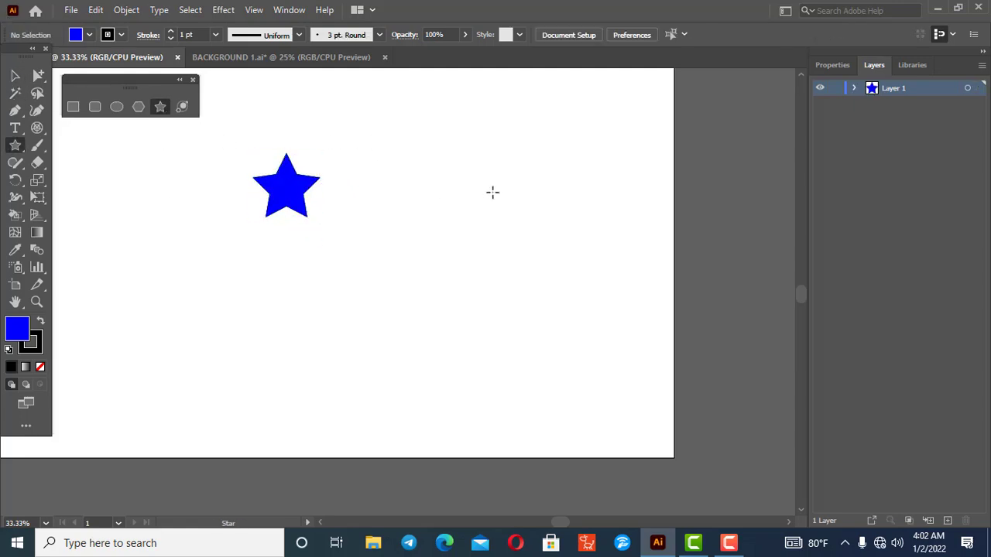
{"action": "left_click", "coordinate": [450, 182]}
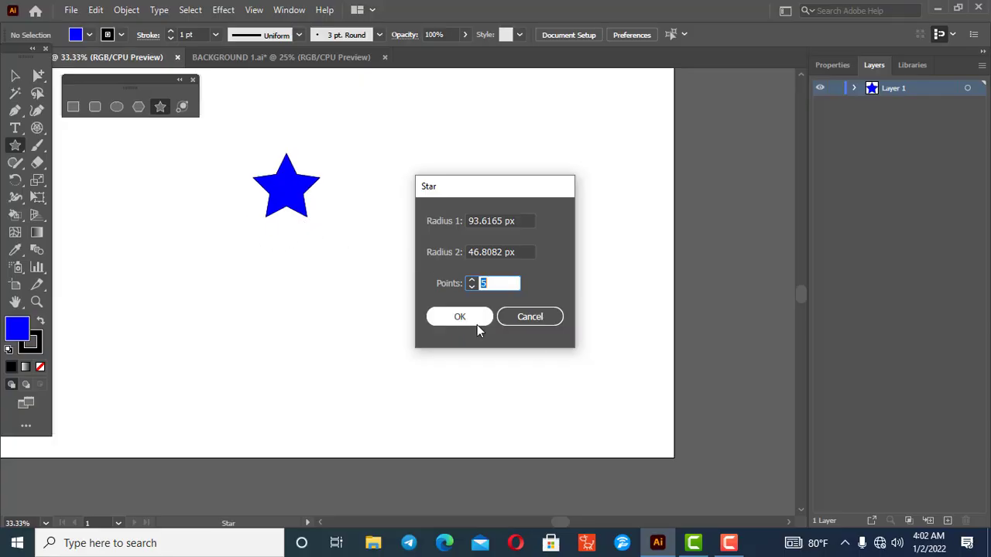
{"action": "left_click", "coordinate": [499, 281]}
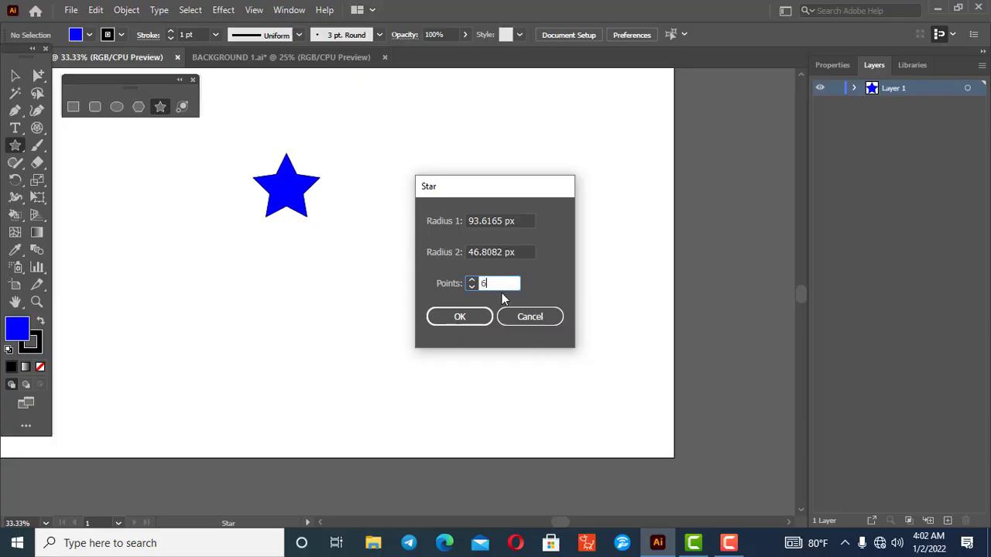
{"action": "left_click", "coordinate": [459, 317]}
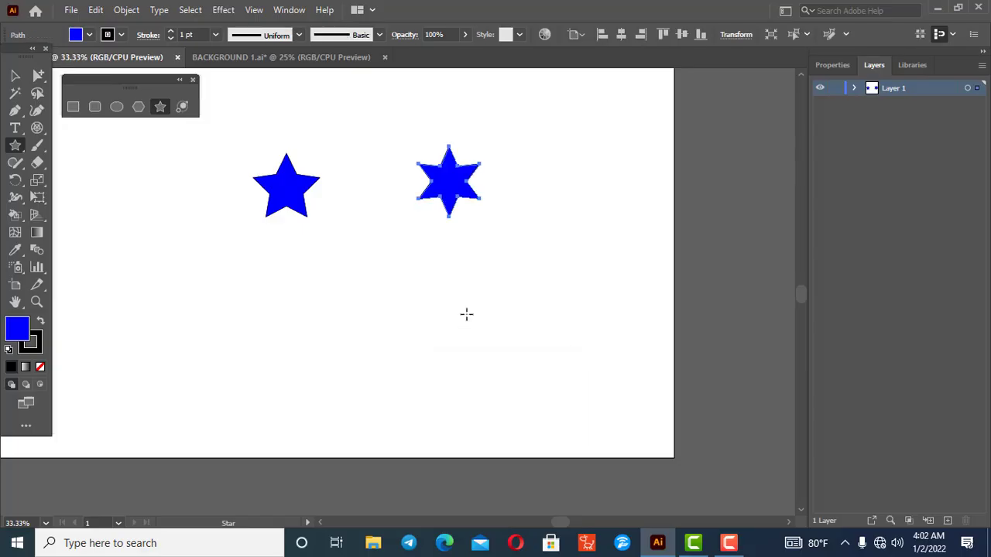
Step: Create a ten-pointed star with radii of 93.6165 px and 46.8082 px and move it up between the other two stars
{"action": "left_click", "coordinate": [381, 281]}
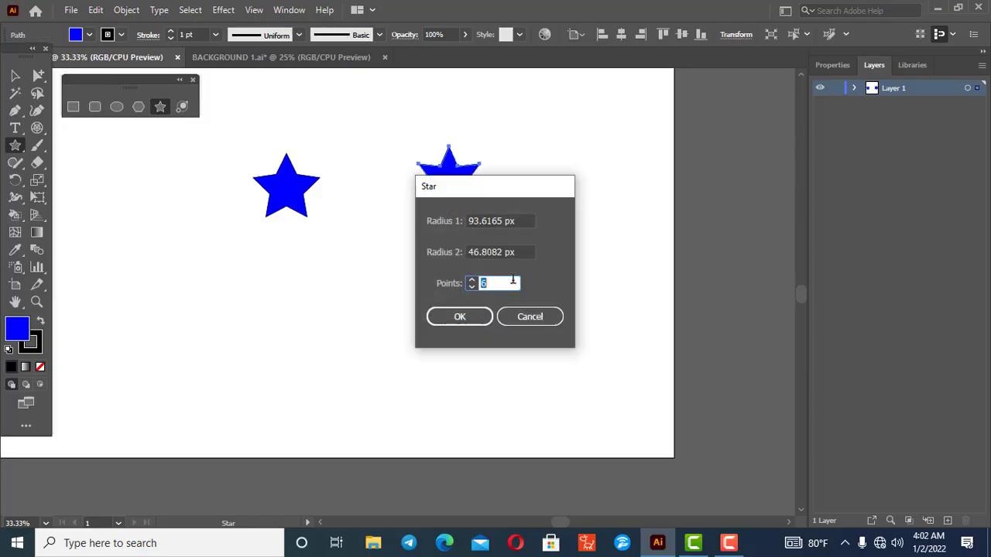
{"action": "type", "text": "10"}
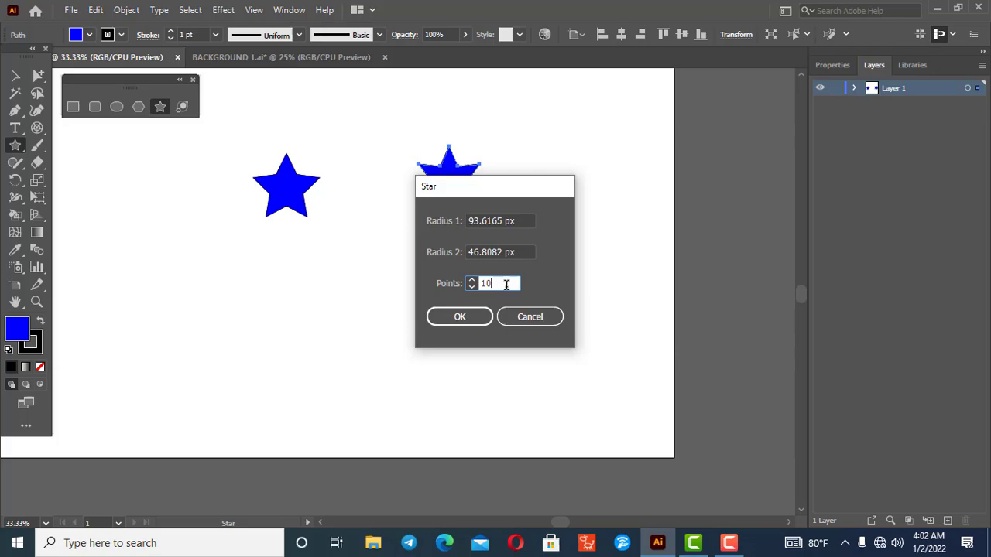
{"action": "left_click", "coordinate": [462, 318]}
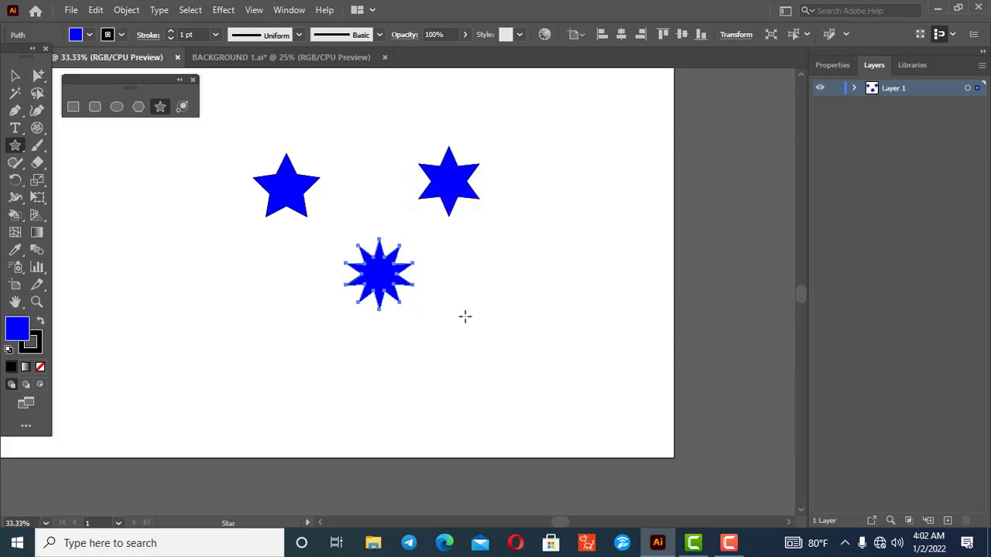
{"action": "left_click", "coordinate": [17, 75]}
{"action": "left_click", "coordinate": [137, 241]}
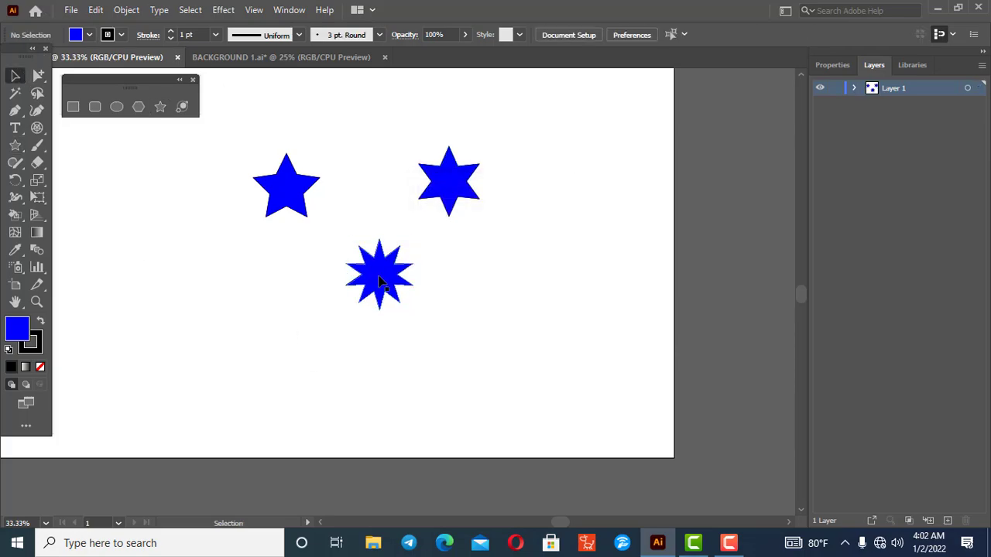
{"action": "left_click_drag", "start_coordinate": [380, 281], "coordinate": [380, 239]}
{"action": "left_click", "coordinate": [506, 321]}
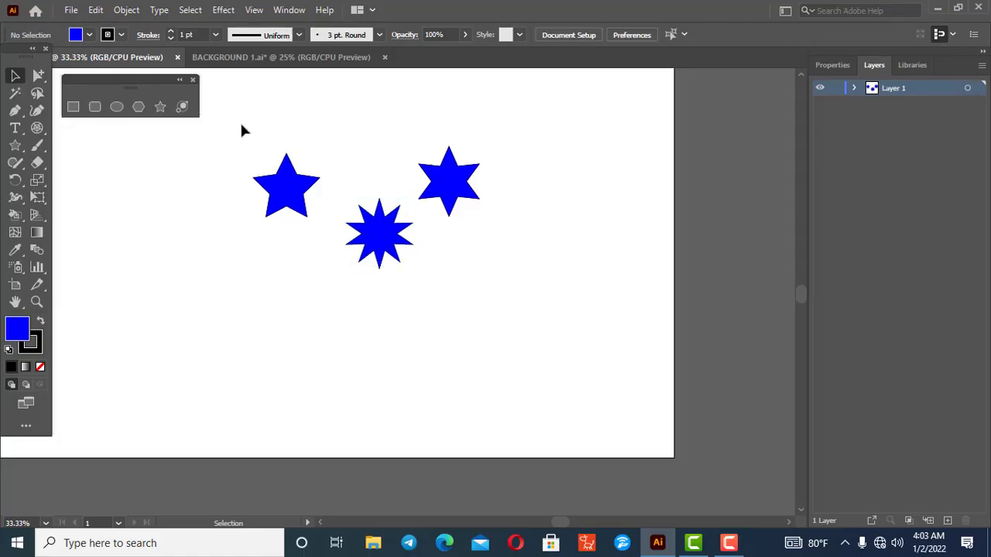
Step: Select the five-, six- and ten-pointed stars together and delete them
{"action": "left_click_drag", "start_coordinate": [241, 130], "coordinate": [537, 319]}
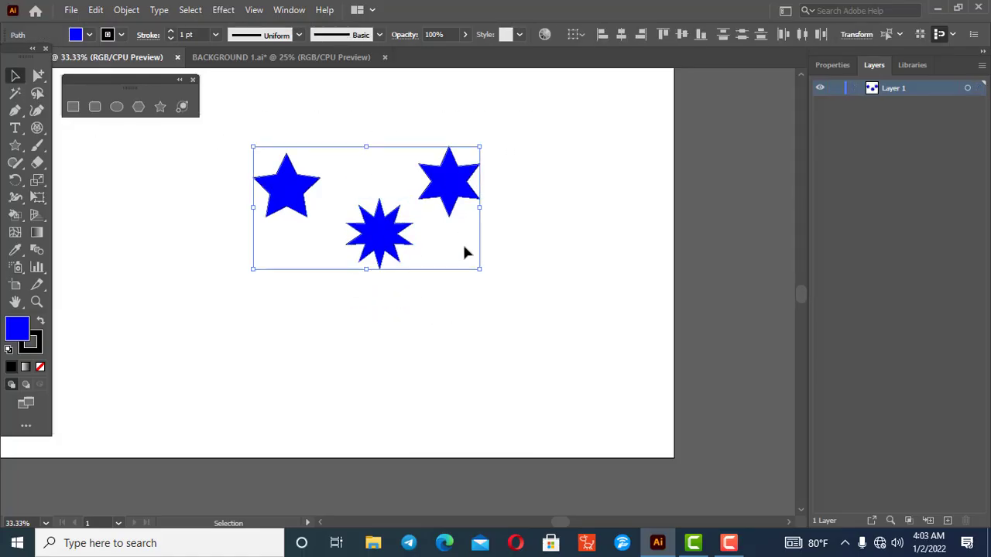
{"action": "key", "text": "Delete"}
Step: Draw a lens flare on the artboard with the Flare tool, with rays reaching past the artboard edges
{"action": "left_click", "coordinate": [182, 107]}
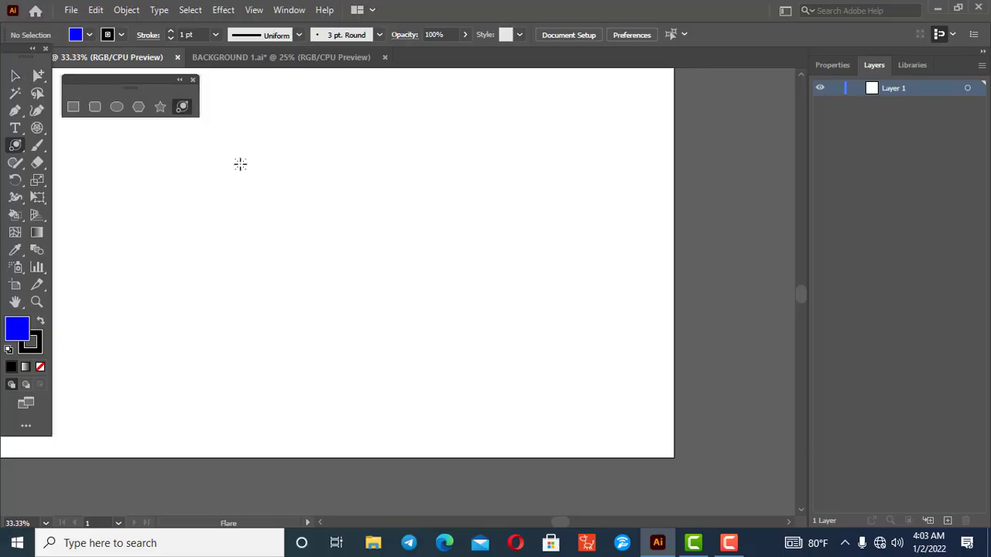
{"action": "left_click_drag", "start_coordinate": [257, 178], "coordinate": [321, 239]}
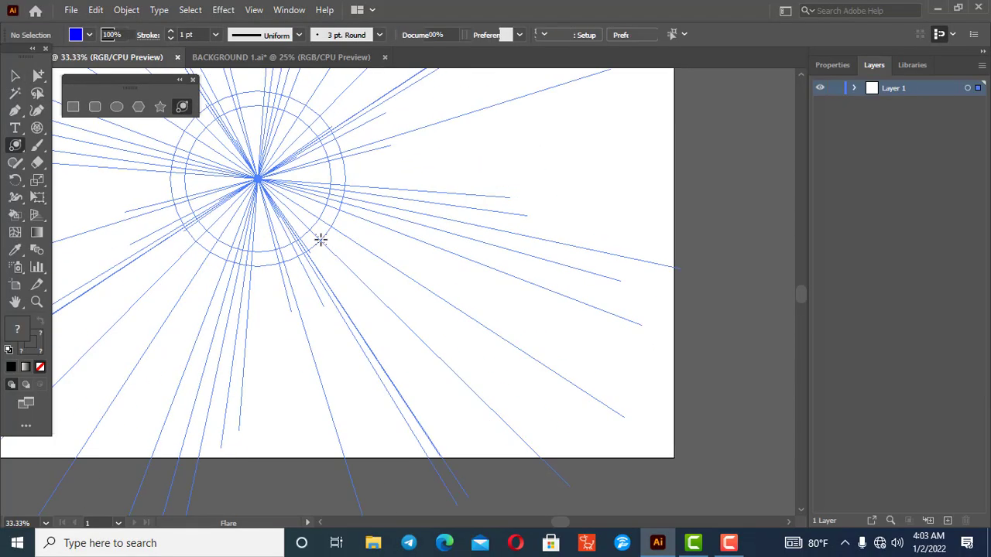
{"action": "scroll", "coordinate": [320, 239], "scroll_direction": "down", "scroll_amount": 4}
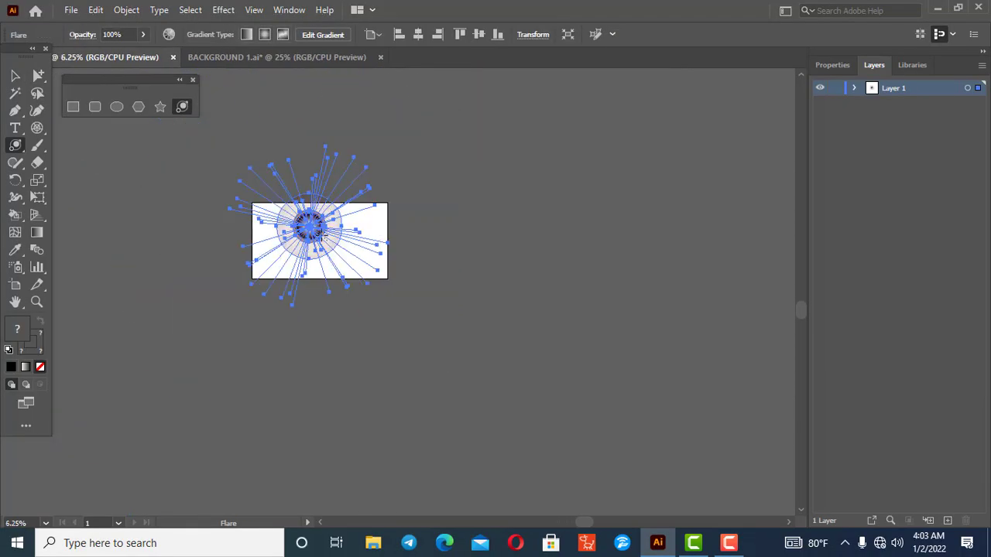
Step: Delete the flare from the artboard and close the floating set of shape tools
{"action": "left_click", "coordinate": [15, 75]}
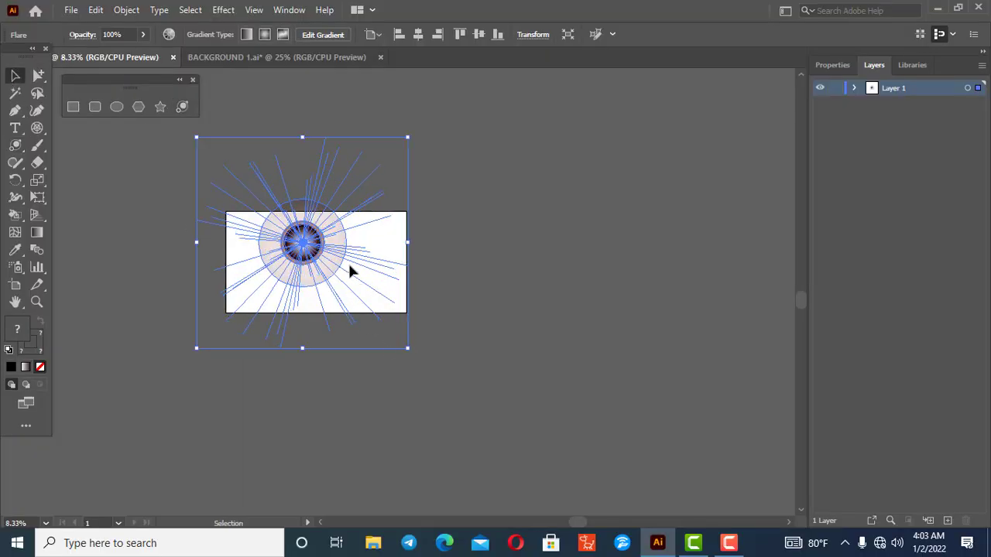
{"action": "key", "text": "Delete"}
{"action": "scroll", "coordinate": [298, 292], "scroll_direction": "up", "scroll_amount": 2}
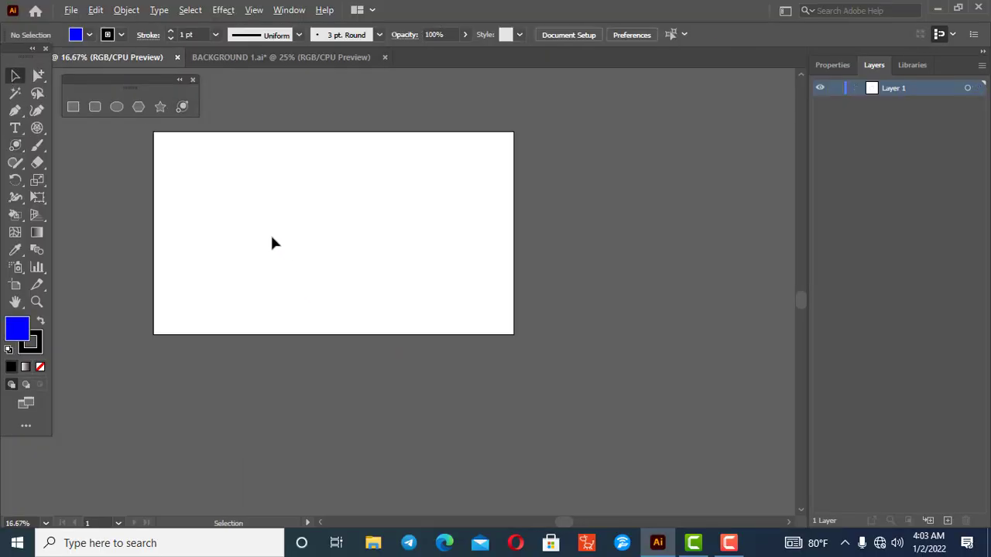
{"action": "scroll", "coordinate": [219, 133], "scroll_direction": "up", "scroll_amount": 1}
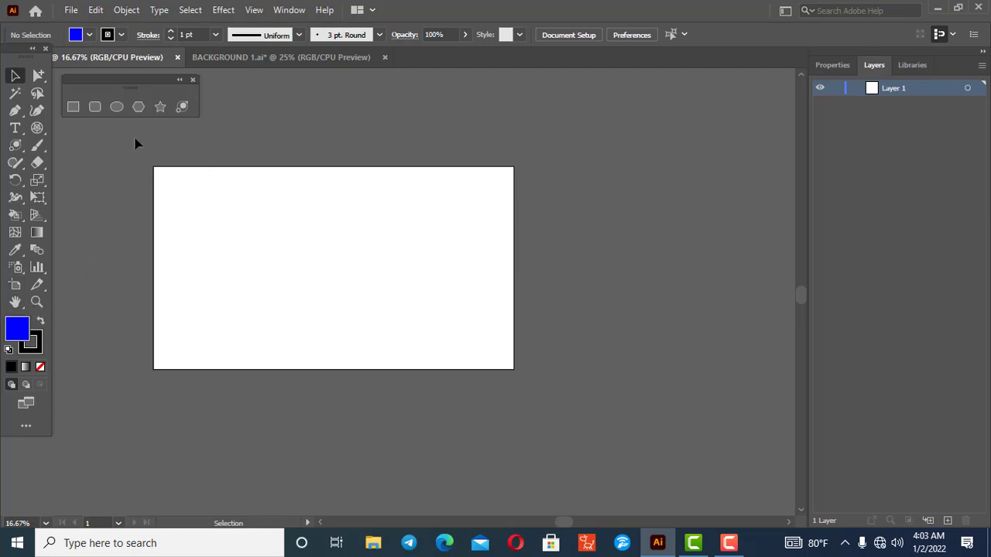
{"action": "left_click", "coordinate": [193, 80]}
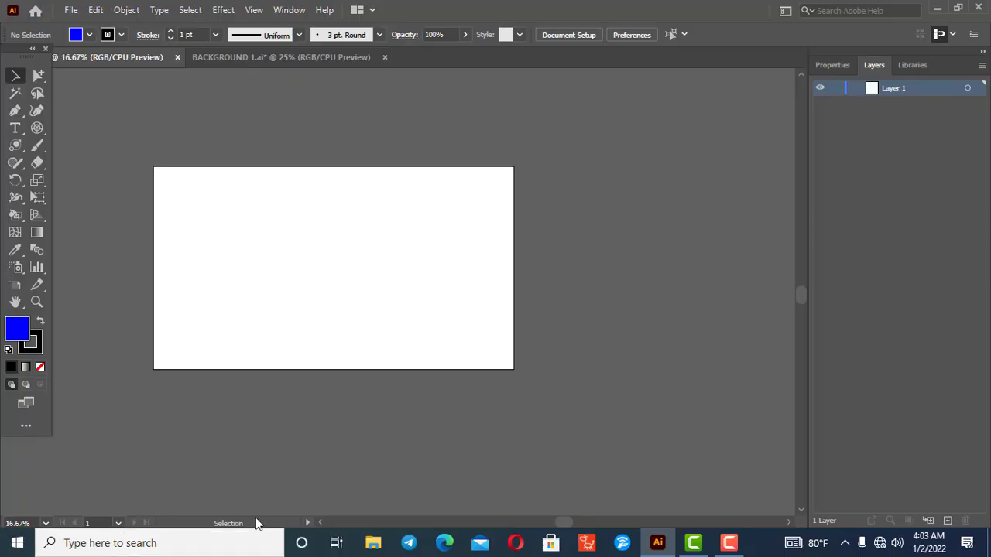
Step: Set the document's zoom level to 1200%, 800%, 50%, 4.17% and 16.67% in turn
{"action": "left_click", "coordinate": [45, 524]}
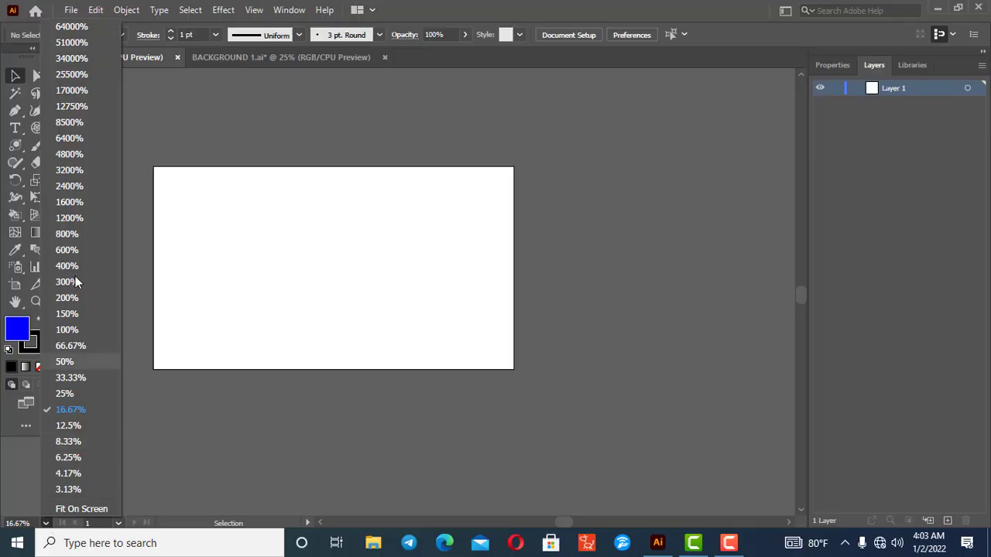
{"action": "left_click", "coordinate": [75, 217]}
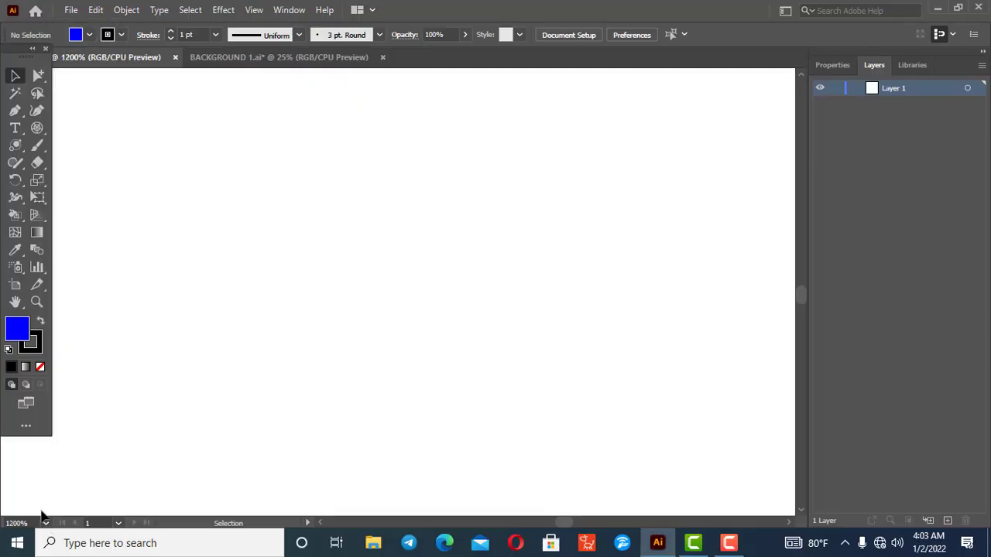
{"action": "left_click", "coordinate": [46, 523]}
{"action": "left_click", "coordinate": [76, 231]}
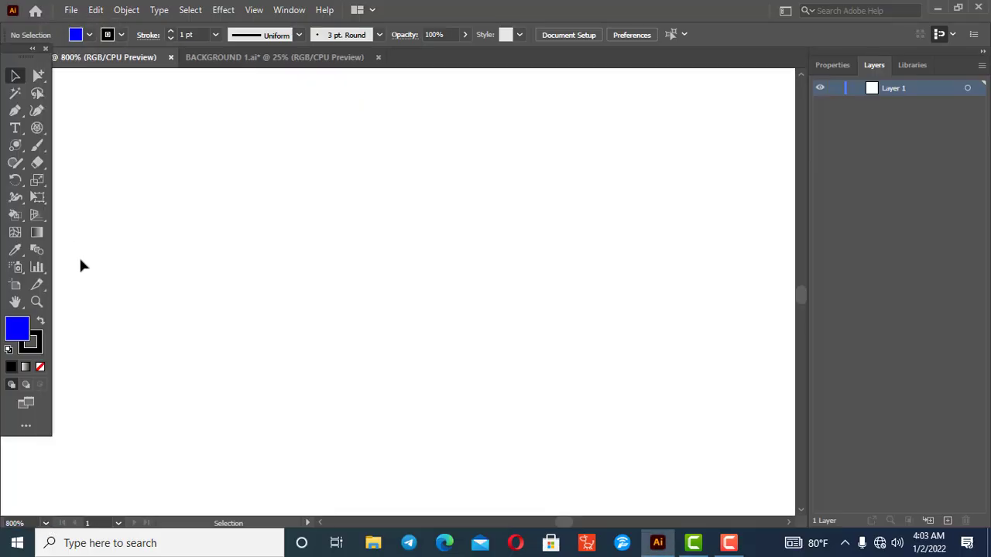
{"action": "left_click", "coordinate": [46, 523]}
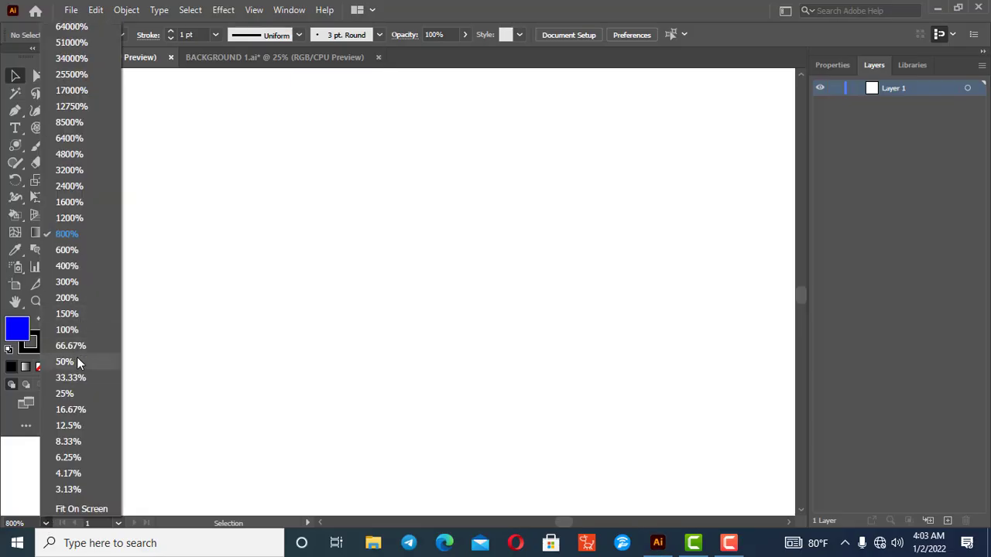
{"action": "left_click", "coordinate": [76, 362]}
{"action": "left_click", "coordinate": [46, 523]}
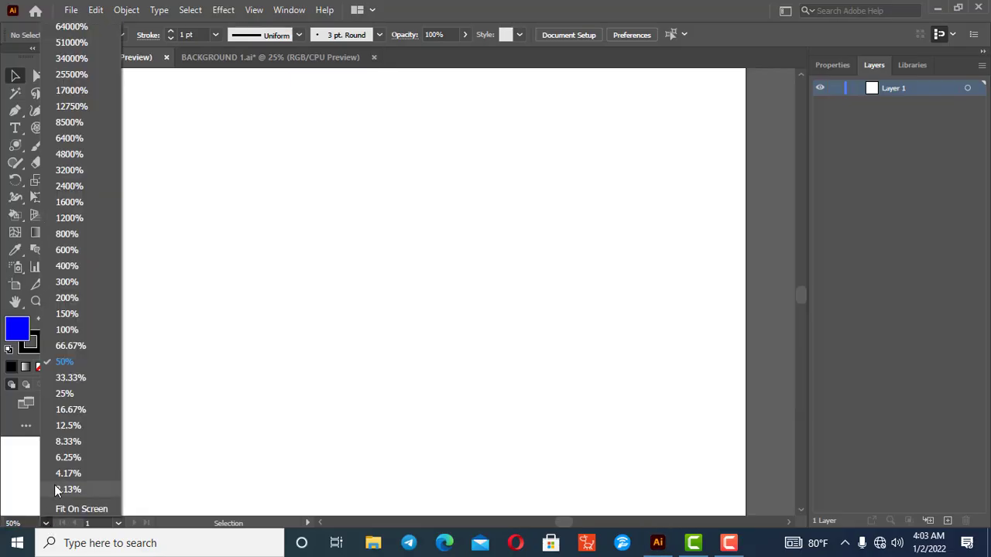
{"action": "left_click", "coordinate": [62, 473]}
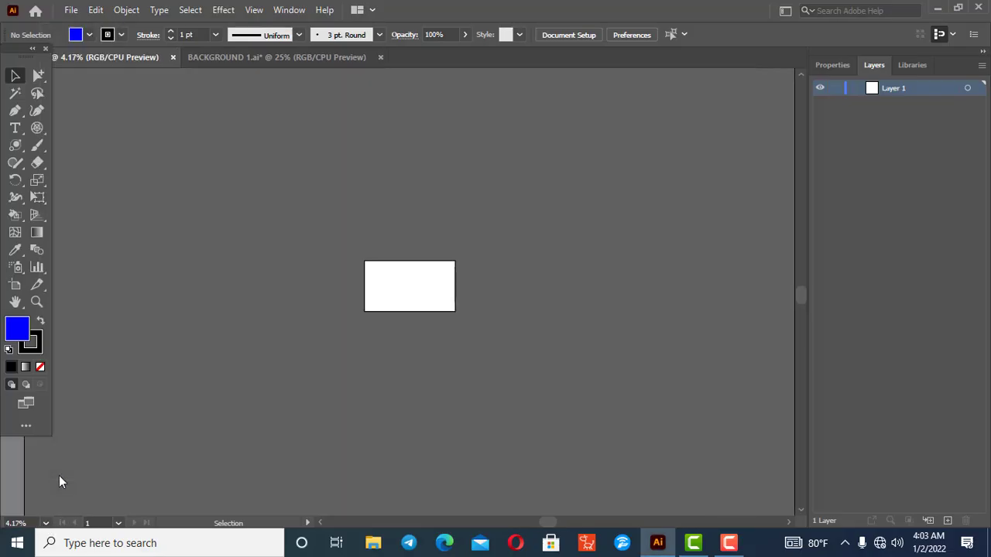
{"action": "left_click", "coordinate": [45, 524]}
{"action": "left_click", "coordinate": [66, 411]}
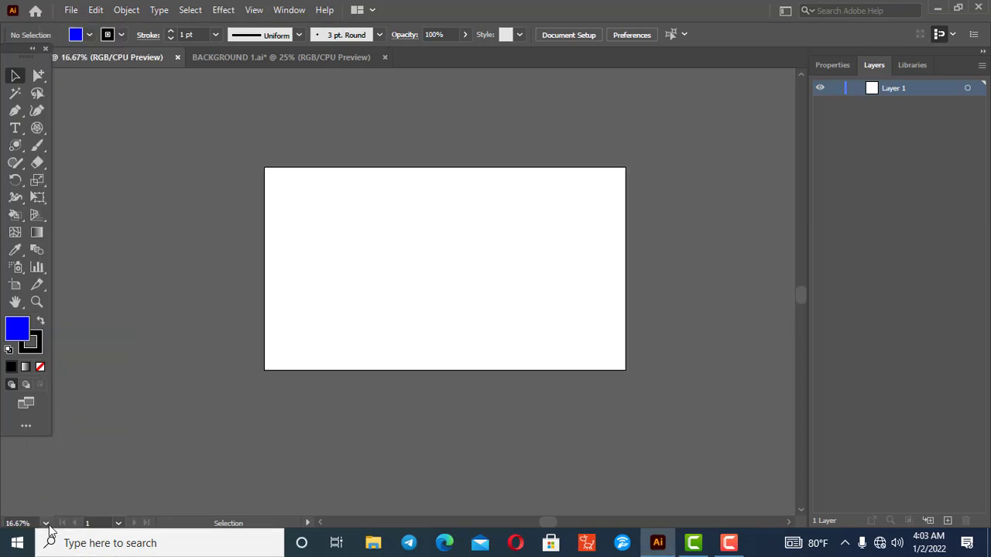
Step: Fit the artboard on screen using the preset zoom level
{"action": "left_click", "coordinate": [45, 523]}
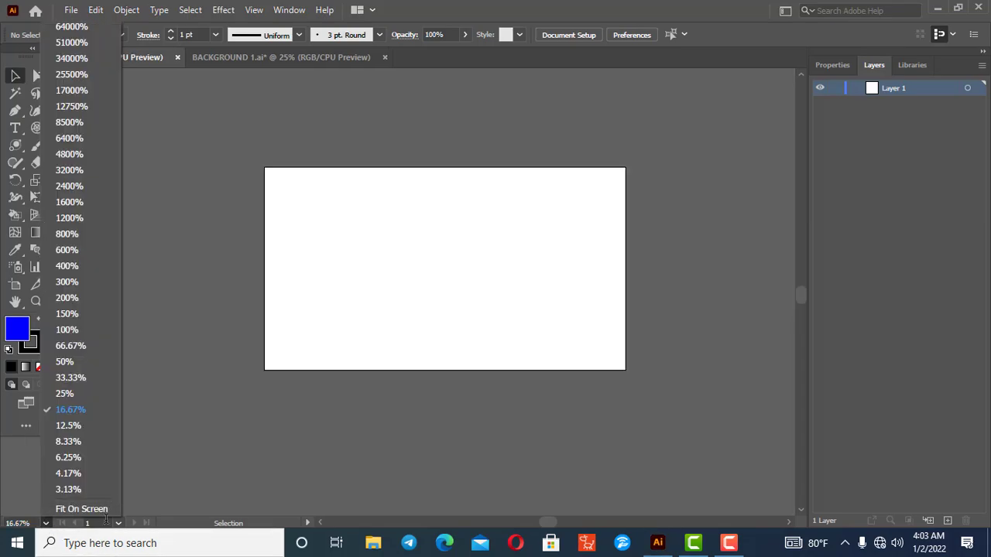
{"action": "left_click", "coordinate": [85, 509]}
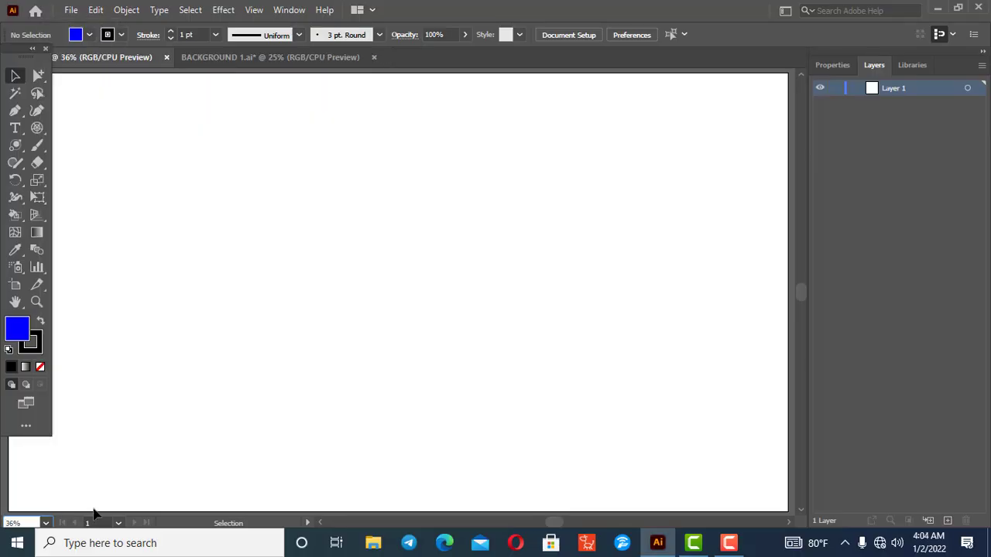
{"action": "left_click", "coordinate": [47, 523]}
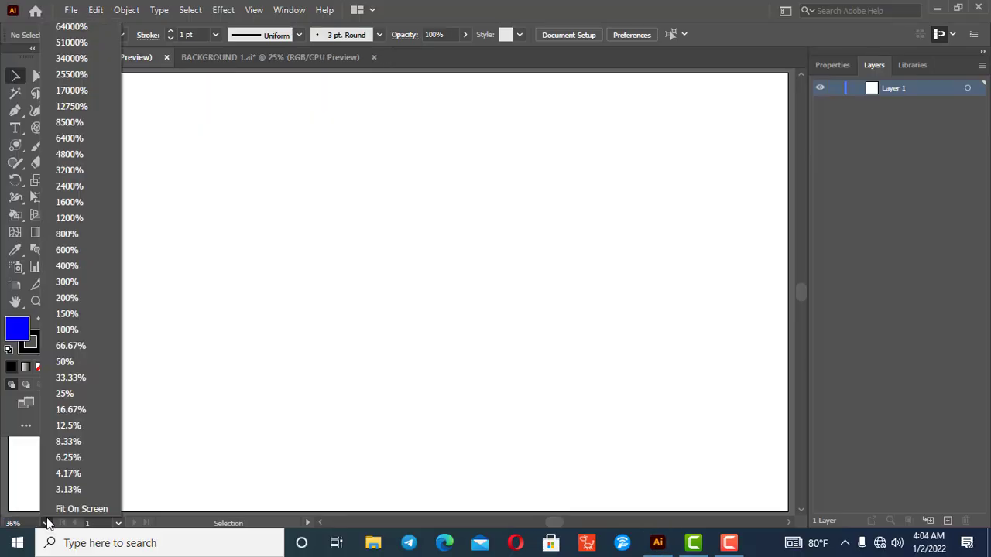
{"action": "left_click", "coordinate": [79, 508]}
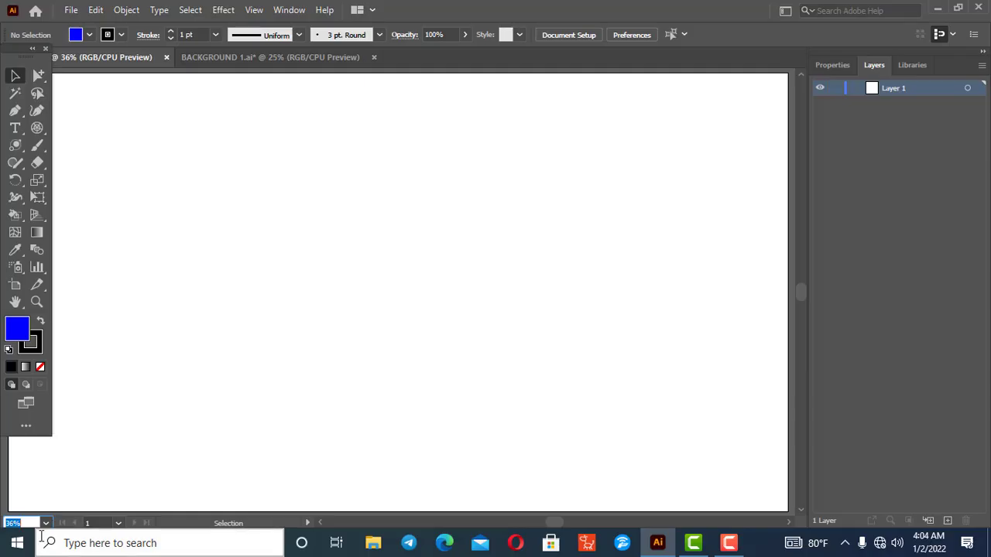
{"action": "left_click", "coordinate": [47, 523]}
{"action": "left_click", "coordinate": [57, 509]}
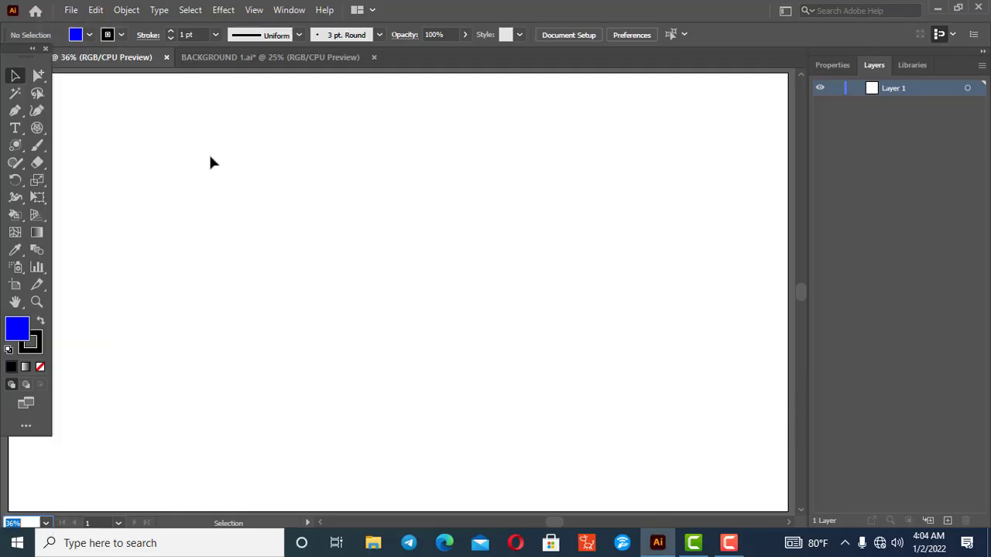
Step: Magnify successive rectangular areas of the artboard with the Zoom tool
{"action": "left_click", "coordinate": [38, 301]}
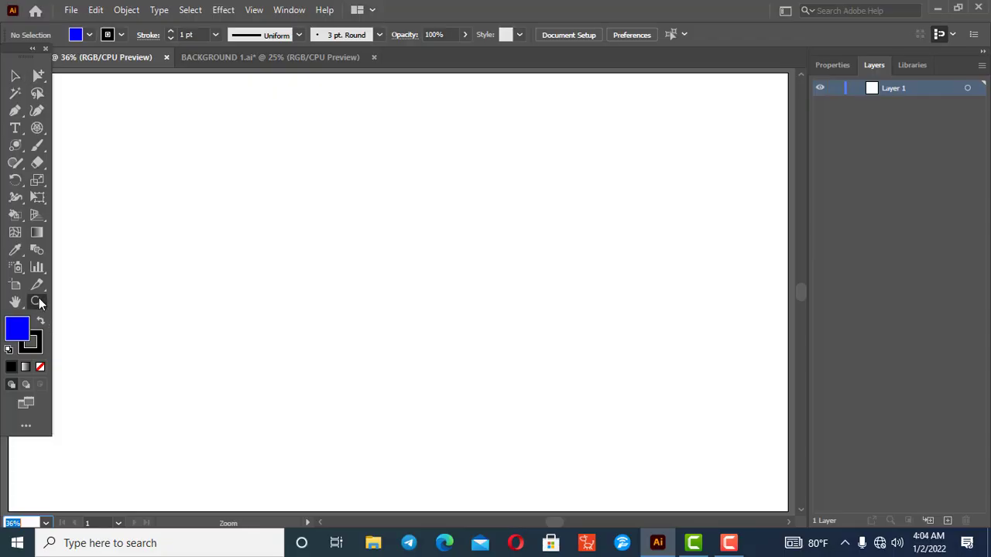
{"action": "left_click_drag", "start_coordinate": [142, 121], "coordinate": [617, 441]}
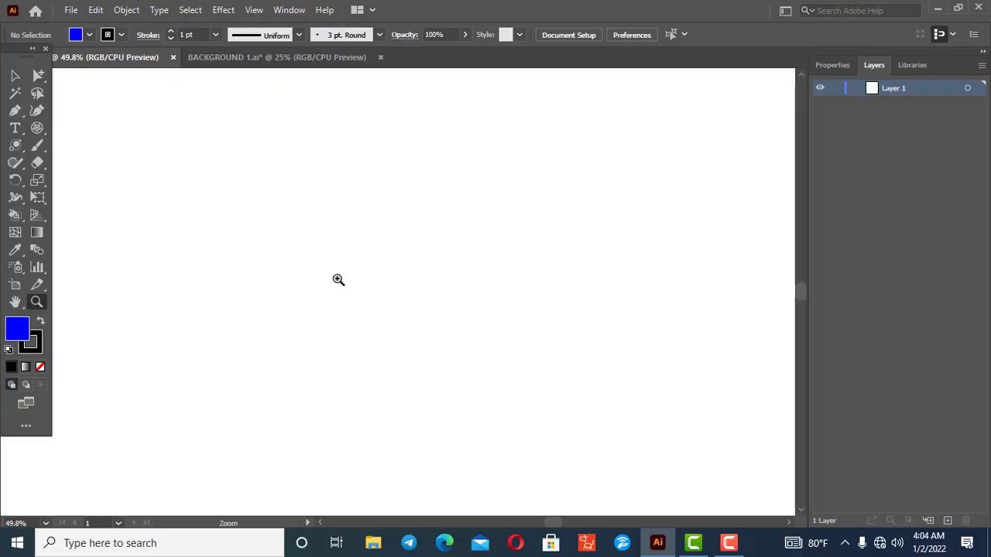
{"action": "left_click_drag", "start_coordinate": [194, 138], "coordinate": [530, 415]}
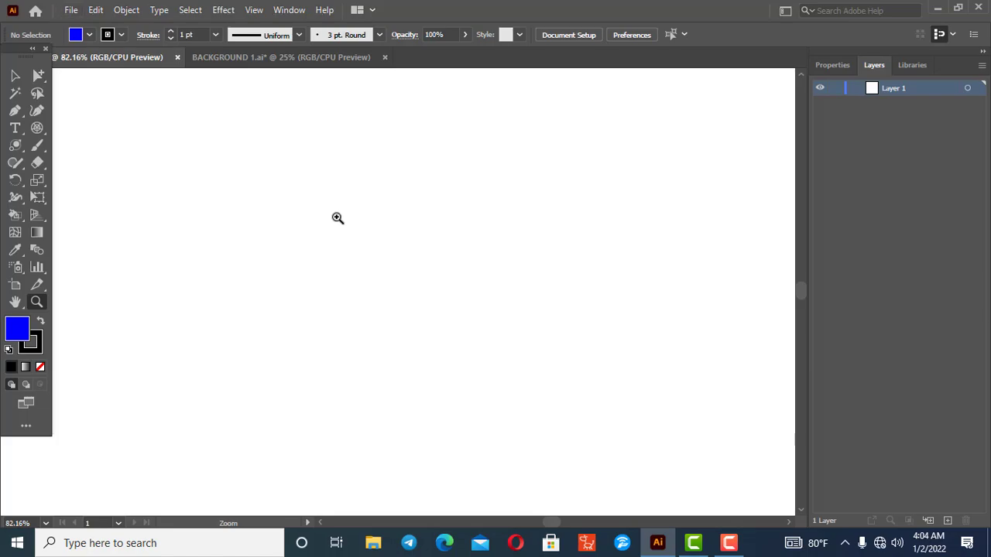
{"action": "left_click_drag", "start_coordinate": [224, 140], "coordinate": [624, 462]}
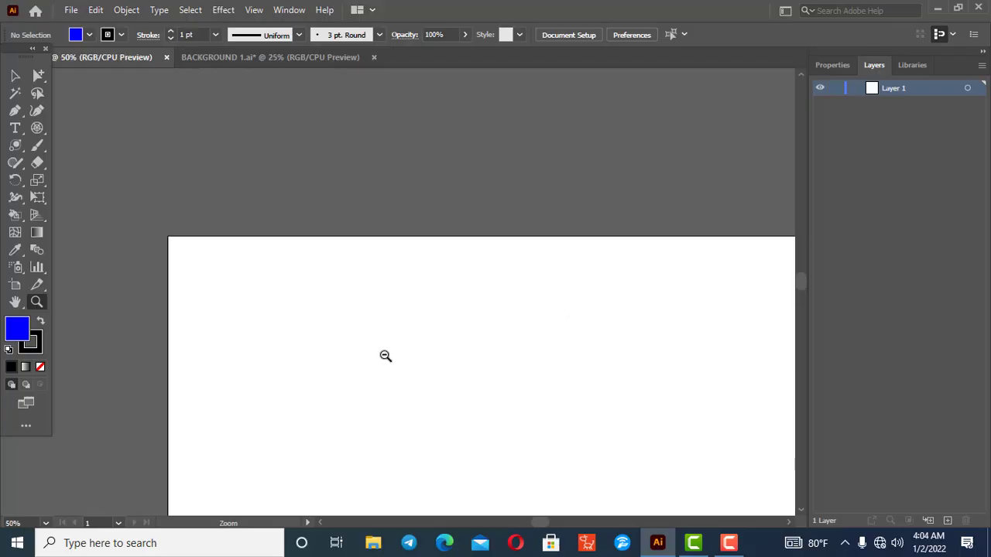
Step: Zoom out in stages to 8.33% with the Zoom tool, keeping the whole artboard in view
{"action": "left_click_drag", "start_coordinate": [375, 321], "coordinate": [559, 465]}
{"action": "left_click_drag", "start_coordinate": [426, 333], "coordinate": [639, 469]}
{"action": "left_click_drag", "start_coordinate": [435, 292], "coordinate": [673, 453]}
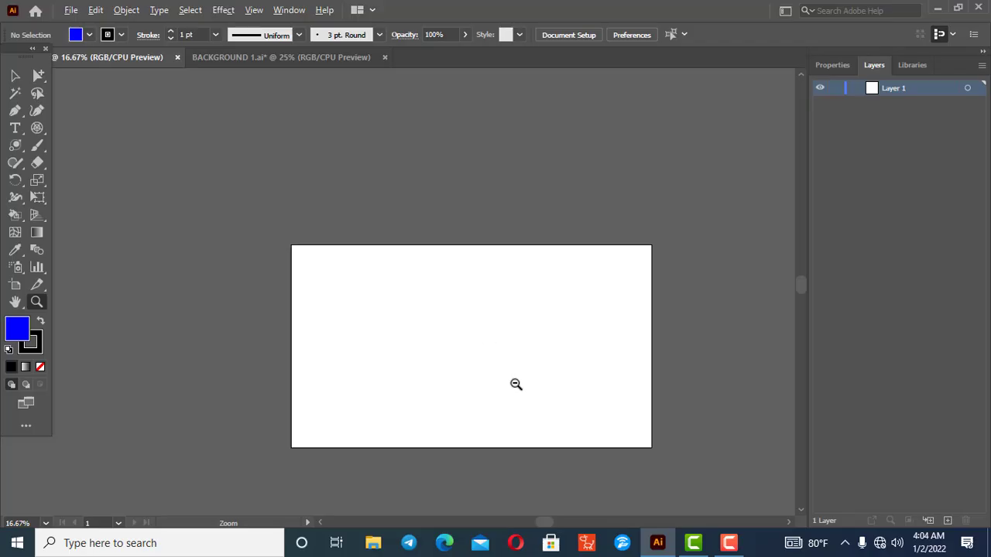
{"action": "left_click", "coordinate": [493, 370], "text": "alt"}
{"action": "left_click", "coordinate": [327, 264], "text": "alt"}
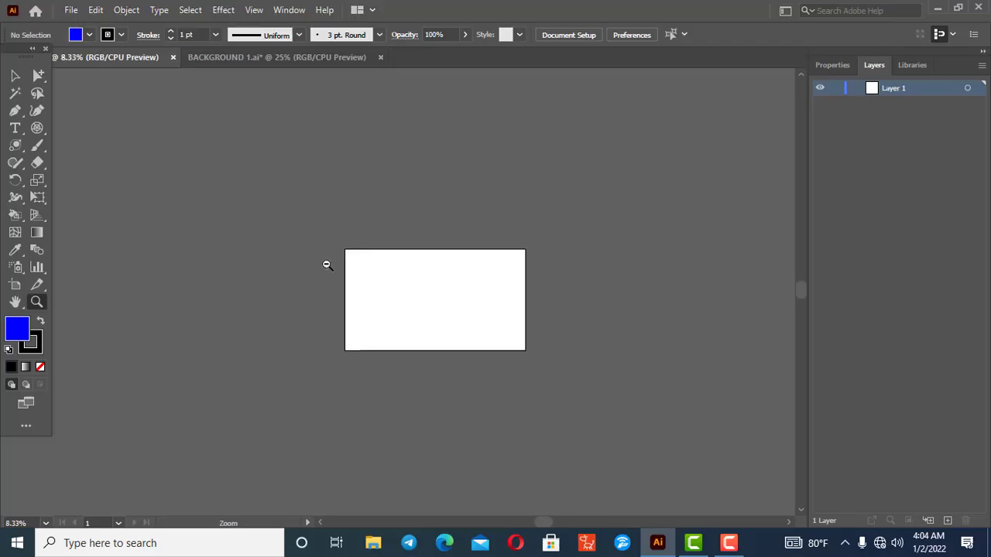
{"action": "left_click", "coordinate": [453, 298], "text": "alt"}
Step: Zoom in on the artboard in stages to 25% with the Zoom tool
{"action": "left_click", "coordinate": [383, 289]}
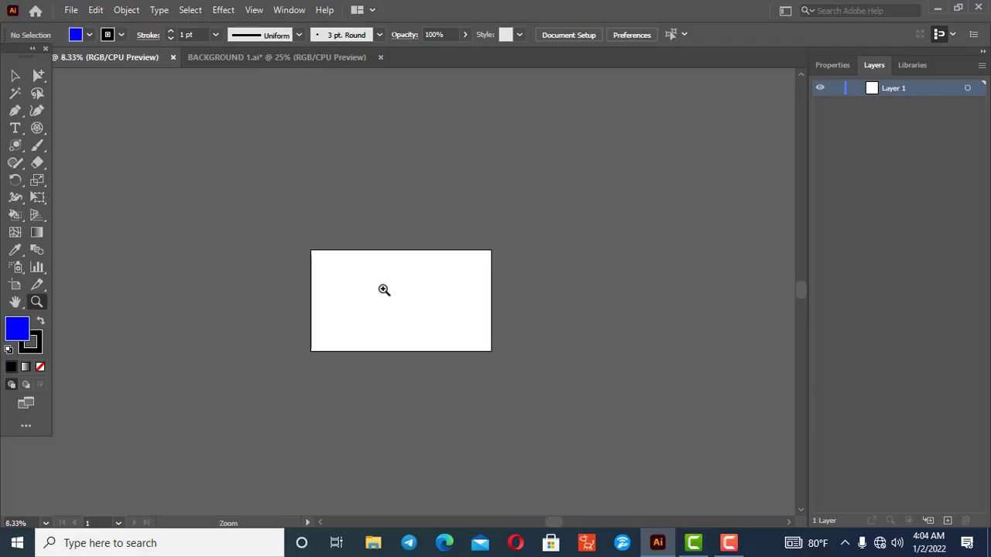
{"action": "left_click", "coordinate": [379, 293]}
{"action": "left_click", "coordinate": [399, 300]}
{"action": "left_click", "coordinate": [423, 294]}
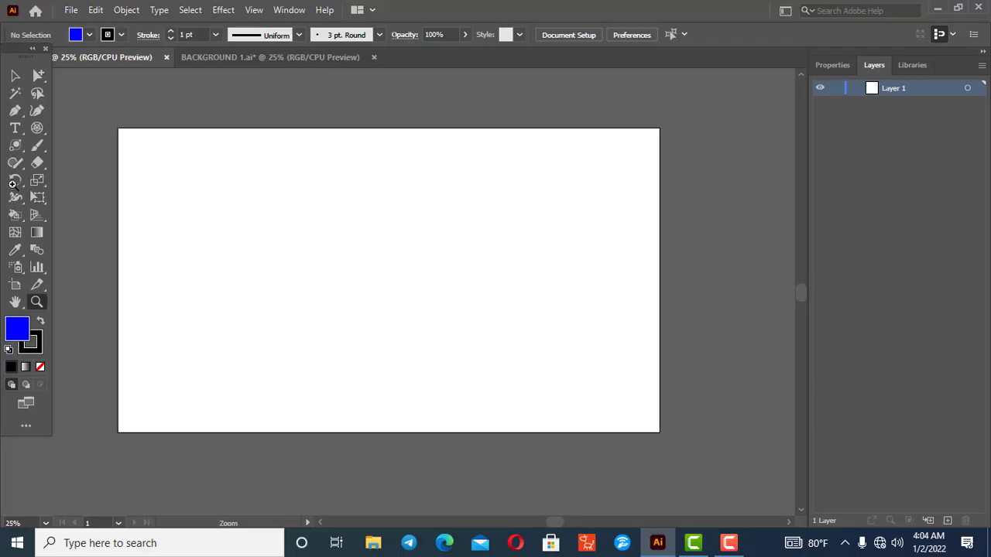
Step: Switch to the Selection tool and zoom the view out to 6.25%
{"action": "left_click", "coordinate": [14, 77]}
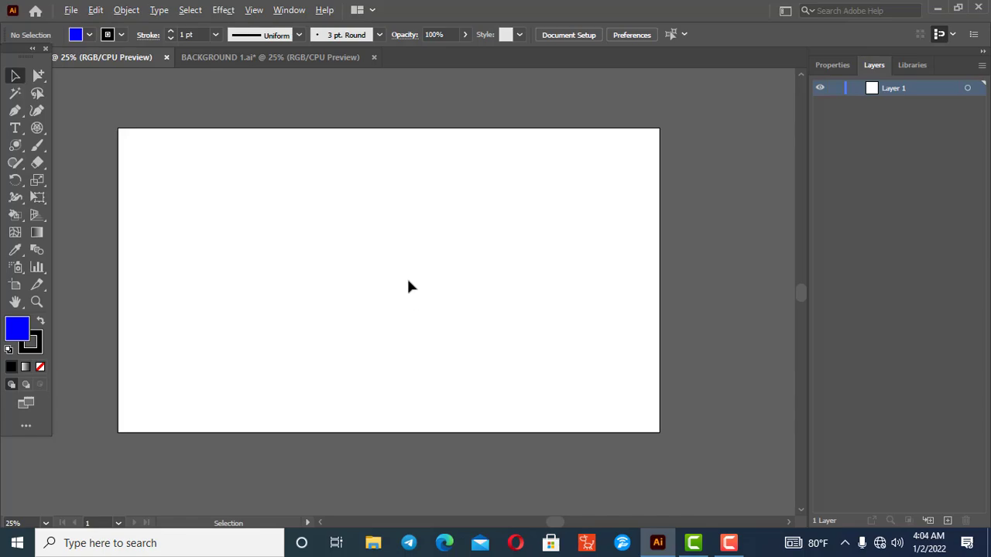
{"action": "scroll", "coordinate": [323, 267], "scroll_direction": "down", "scroll_amount": 3}
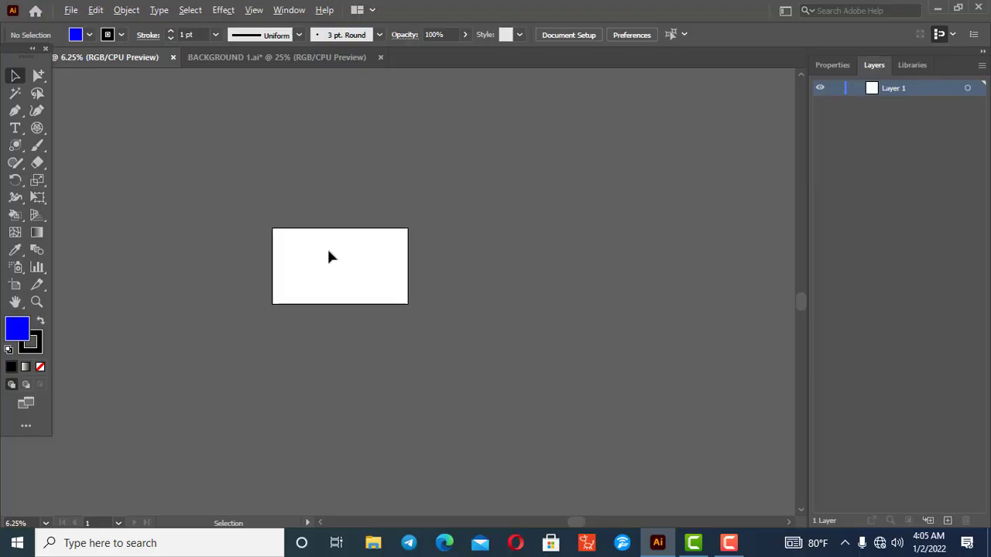
Step: Zoom the view in and out around the artboard, finishing at 25% with the whole artboard in view
{"action": "scroll", "coordinate": [328, 257], "scroll_direction": "up", "scroll_amount": 5}
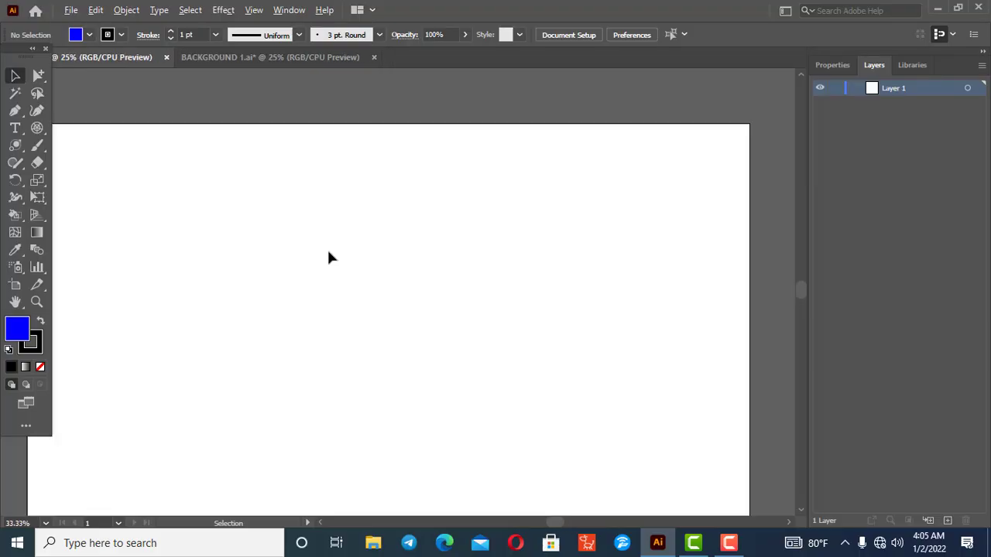
{"action": "scroll", "coordinate": [328, 257], "scroll_direction": "down", "scroll_amount": 2}
{"action": "scroll", "coordinate": [329, 257], "scroll_direction": "down", "scroll_amount": 5}
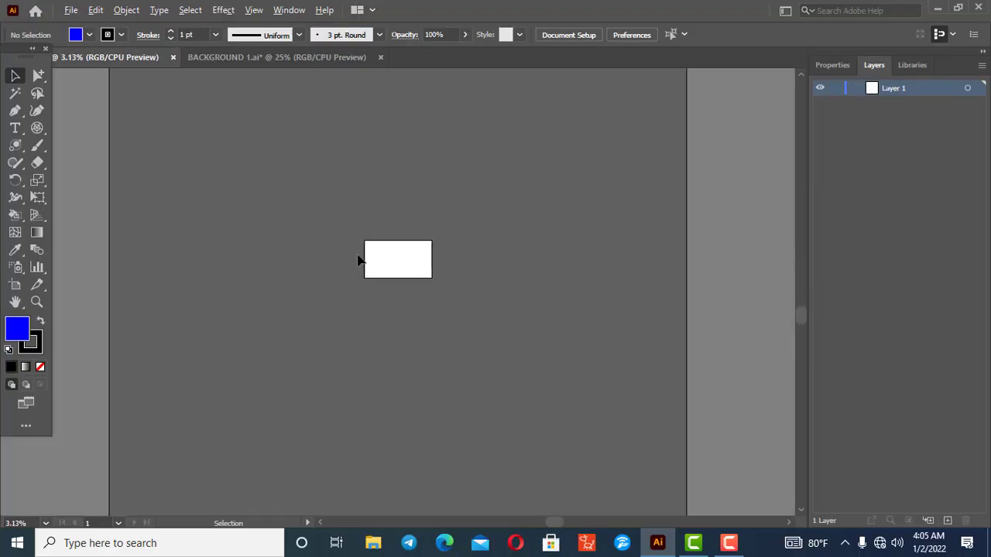
{"action": "scroll", "coordinate": [407, 258], "scroll_direction": "up", "scroll_amount": 5}
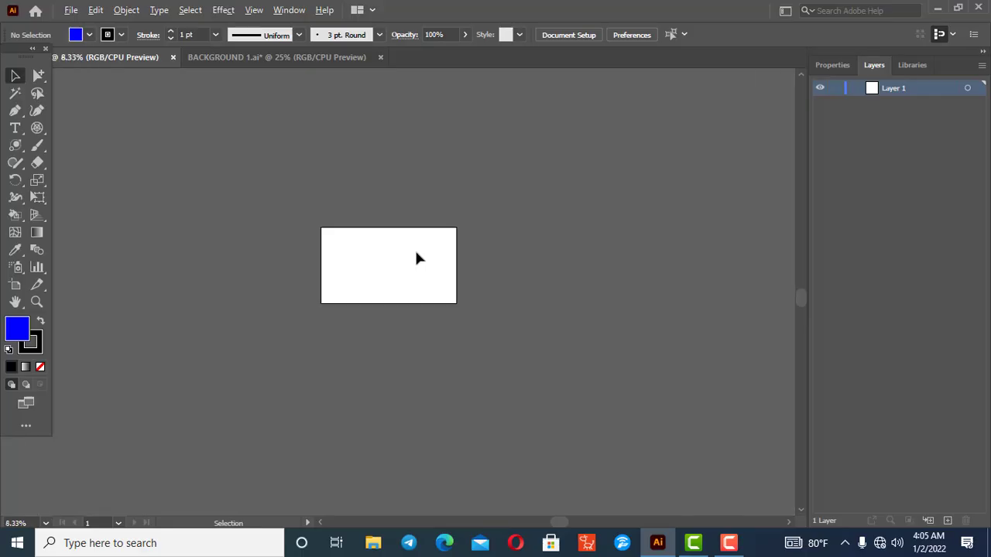
{"action": "scroll", "coordinate": [347, 272], "scroll_direction": "up", "scroll_amount": 1}
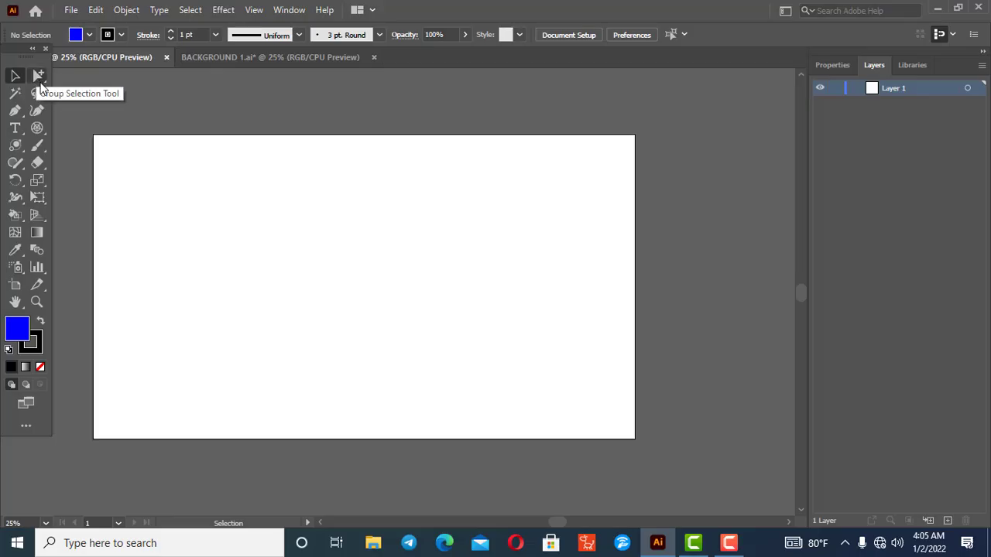
Step: Switch to the Direct Selection tool and detach its tool group as a floating panel
{"action": "left_click_drag", "start_coordinate": [38, 77], "coordinate": [101, 75]}
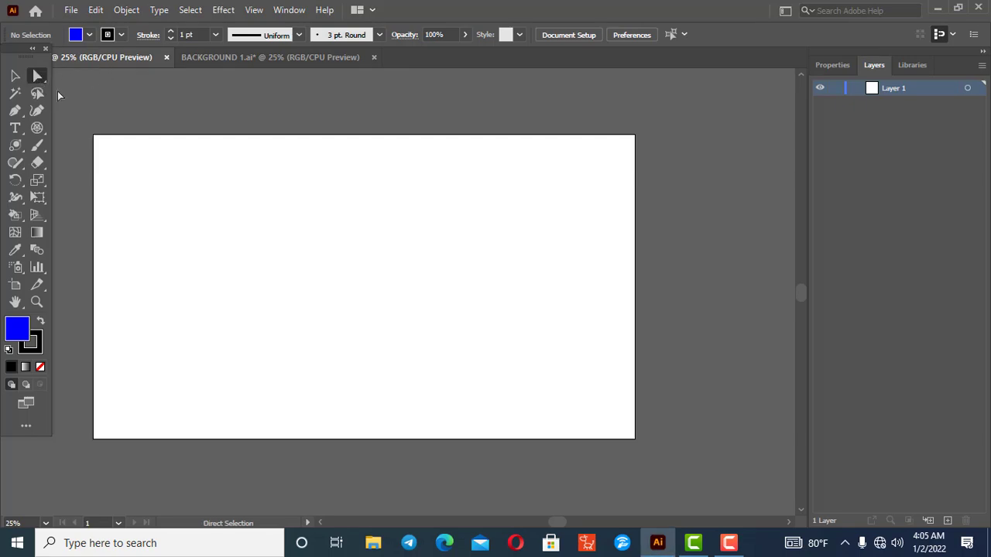
{"action": "left_click_drag", "start_coordinate": [42, 80], "coordinate": [187, 96]}
{"action": "left_click_drag", "start_coordinate": [62, 87], "coordinate": [96, 82]}
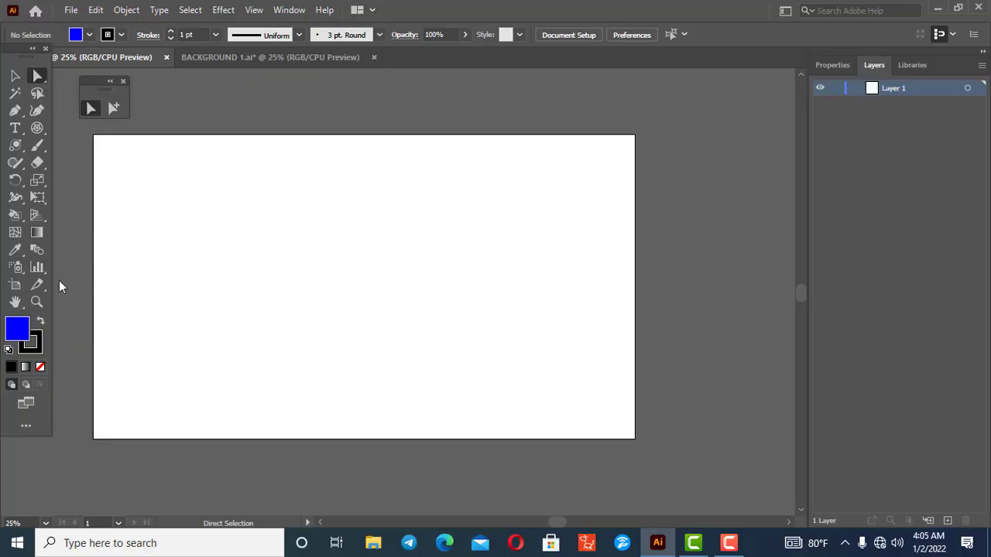
Step: Draw a blue-filled rectangle in the middle of the artboard with the Rectangle tool
{"action": "left_click", "coordinate": [15, 145]}
{"action": "left_click", "coordinate": [67, 151]}
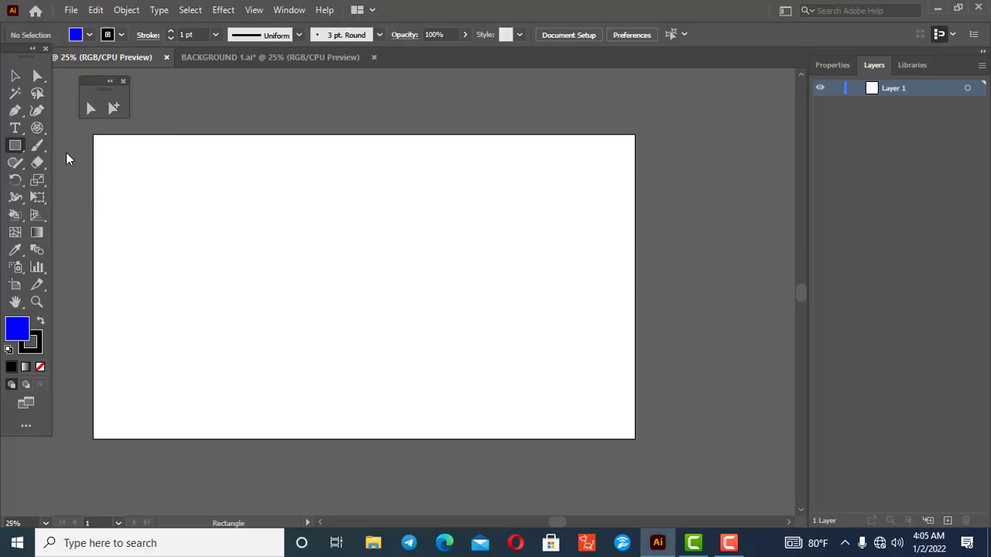
{"action": "left_click", "coordinate": [12, 147]}
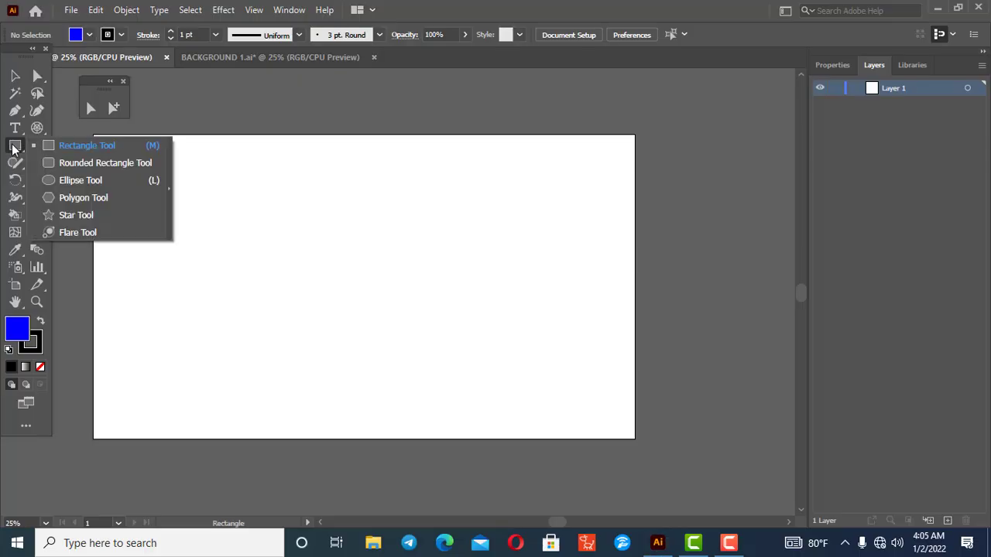
{"action": "left_click", "coordinate": [69, 150]}
{"action": "left_click_drag", "start_coordinate": [246, 189], "coordinate": [484, 341]}
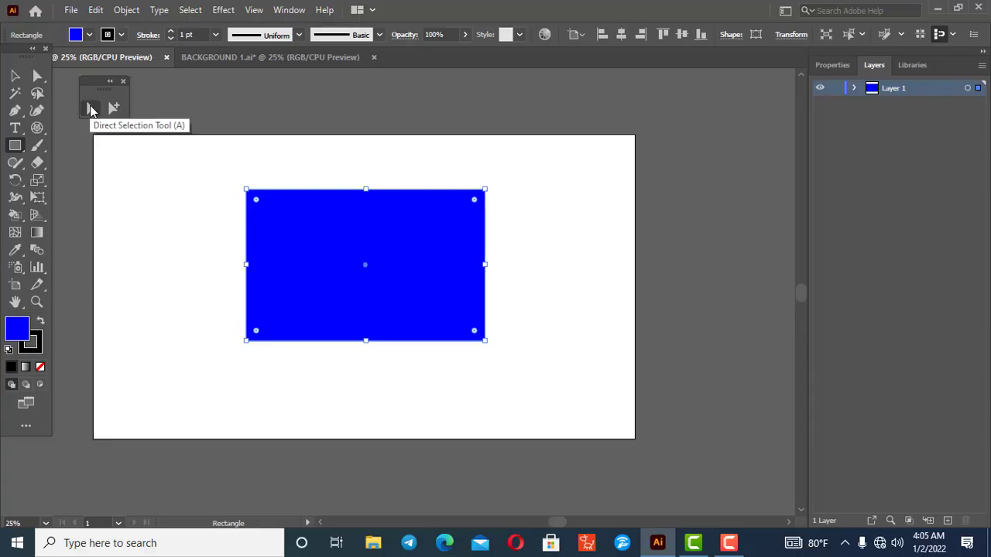
Step: Move only the rectangle's upper-right anchor outward and down with the Direct Selection tool to distort the shape
{"action": "left_click", "coordinate": [90, 108]}
{"action": "left_click", "coordinate": [485, 189]}
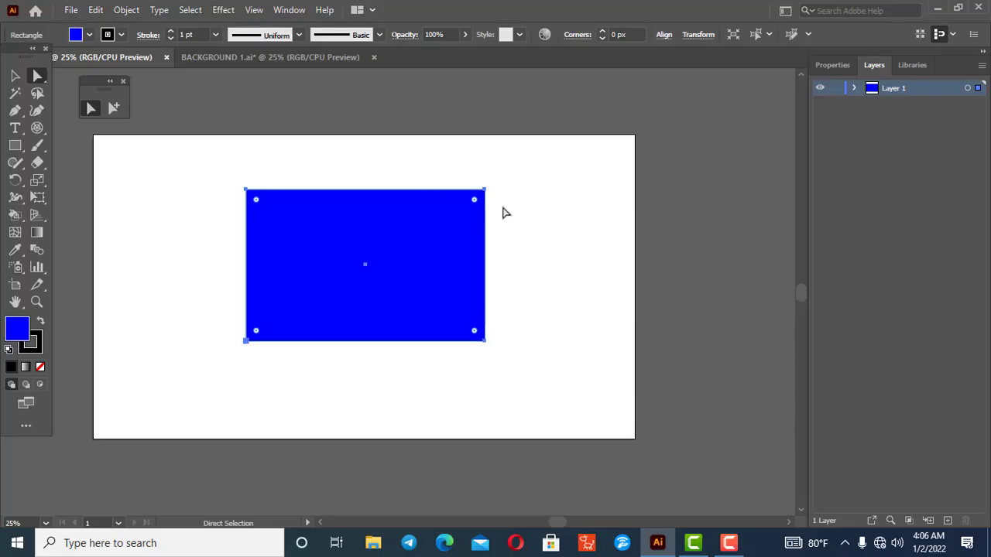
{"action": "left_click", "coordinate": [484, 190]}
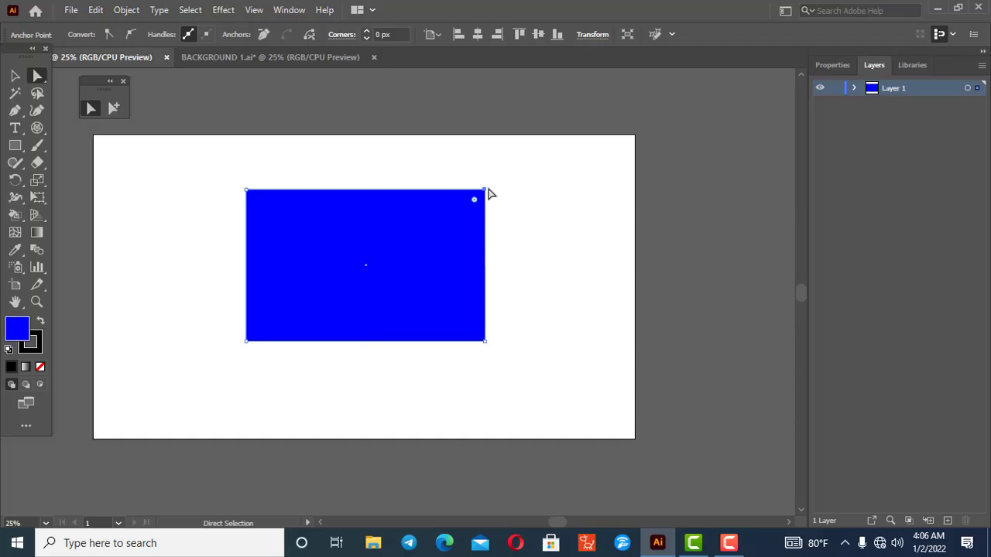
{"action": "left_click_drag", "start_coordinate": [485, 193], "coordinate": [548, 241]}
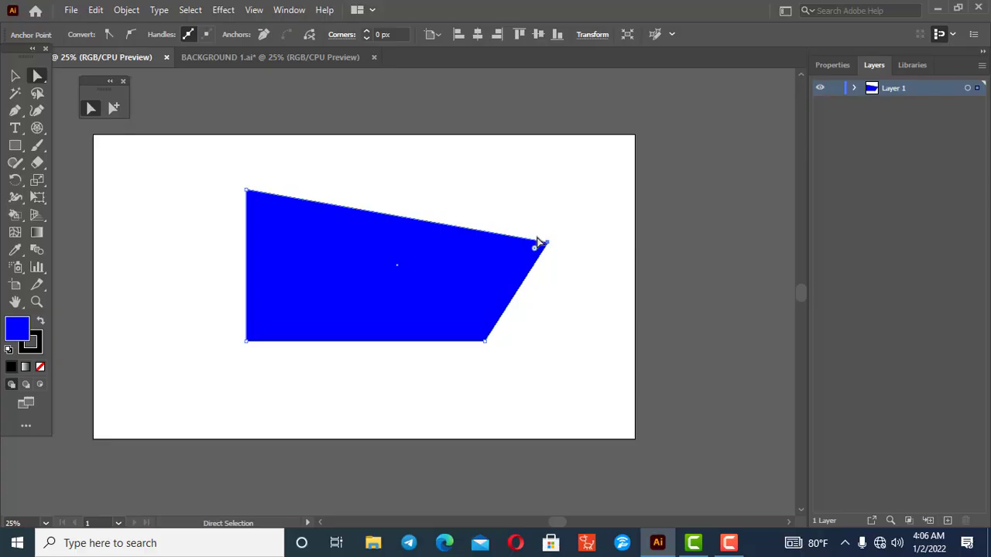
Step: Undo the moves of the upper-right anchor to restore the rectangle
{"action": "key", "text": "ctrl"}
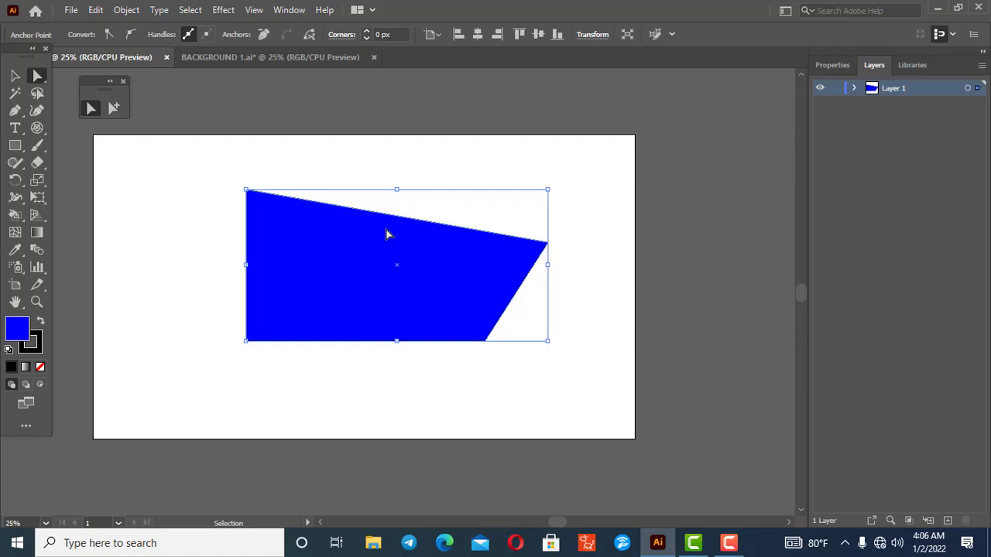
{"action": "key", "text": "ctrl+z"}
{"action": "key", "text": "ctrl+z"}
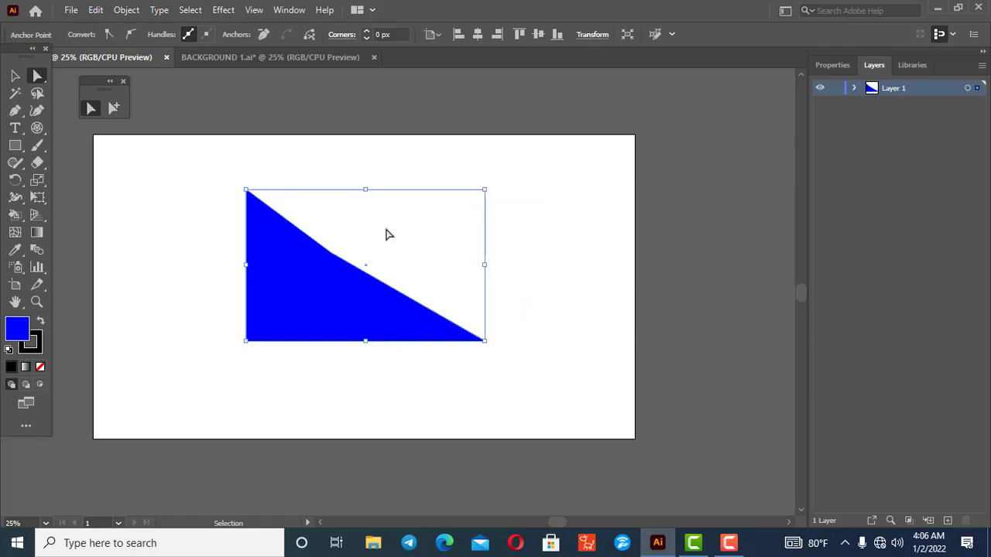
{"action": "key", "text": "ctrl+z"}
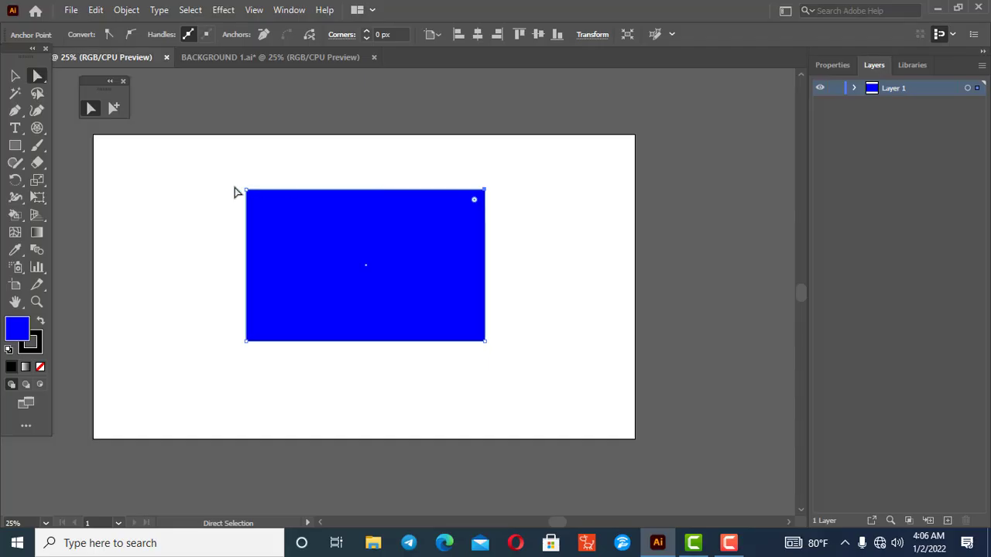
Step: Select the rectangle's two upper anchors together and move them right and slightly up to slant it into a parallelogram
{"action": "left_click_drag", "start_coordinate": [226, 151], "coordinate": [532, 228]}
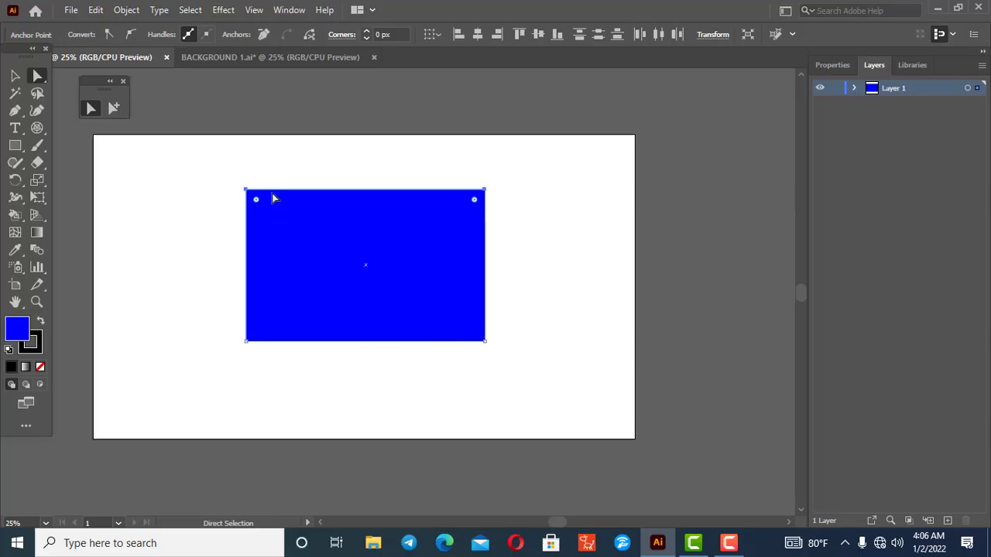
{"action": "left_click", "coordinate": [247, 190]}
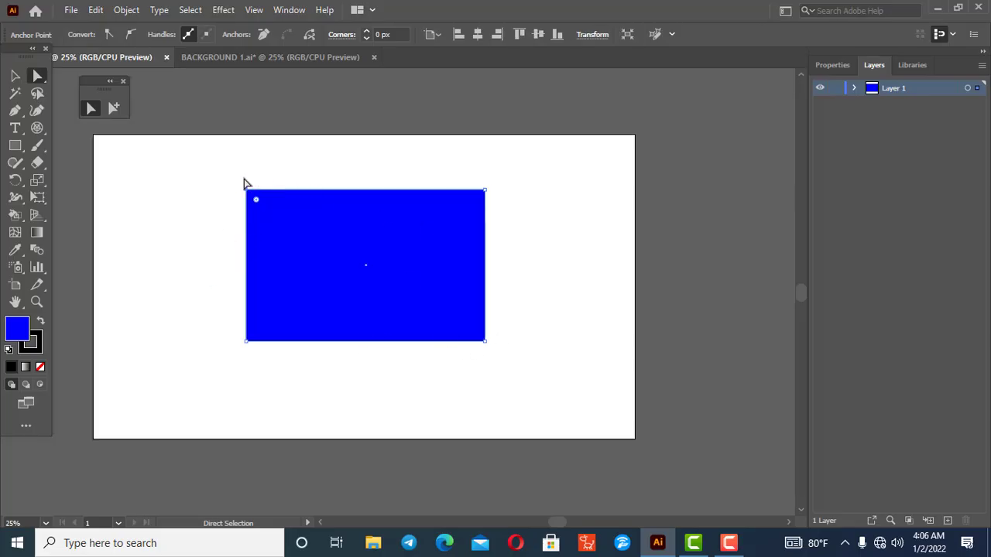
{"action": "left_click", "coordinate": [485, 190], "text": "shift"}
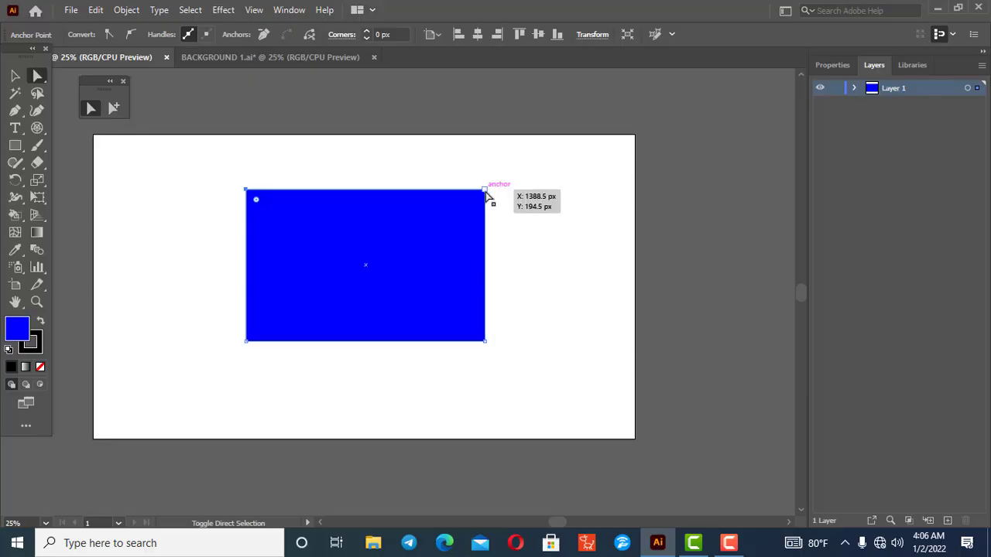
{"action": "left_click", "coordinate": [221, 165]}
{"action": "left_click_drag", "start_coordinate": [217, 160], "coordinate": [534, 219]}
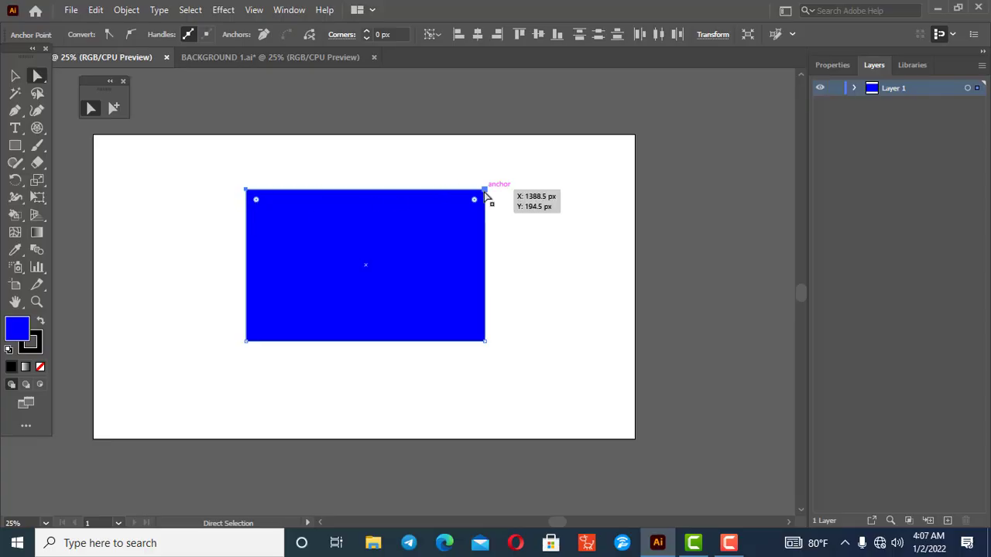
{"action": "left_click_drag", "start_coordinate": [485, 197], "coordinate": [558, 178]}
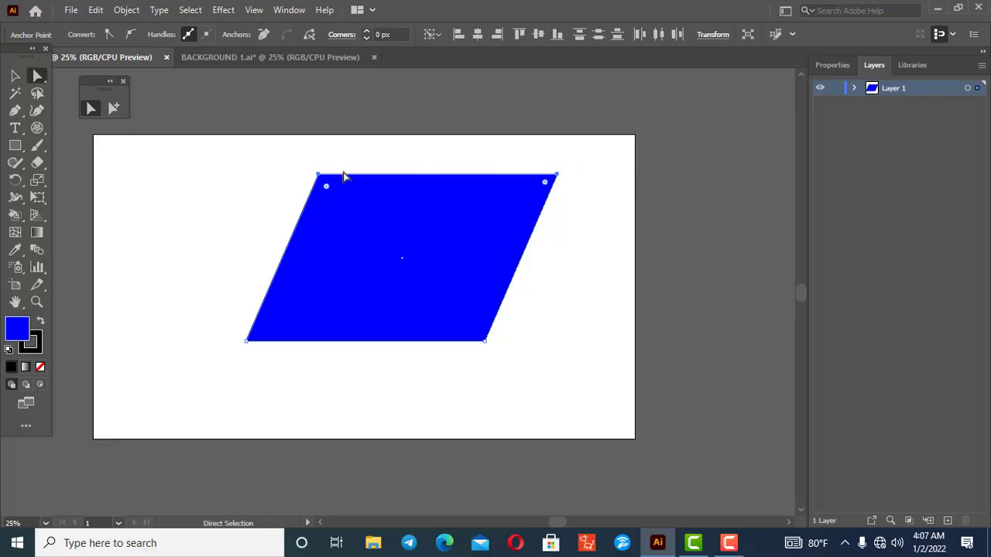
Step: Undo the moves of the two upper anchors to return to the plain rectangle
{"action": "key", "text": "ctrl+z"}
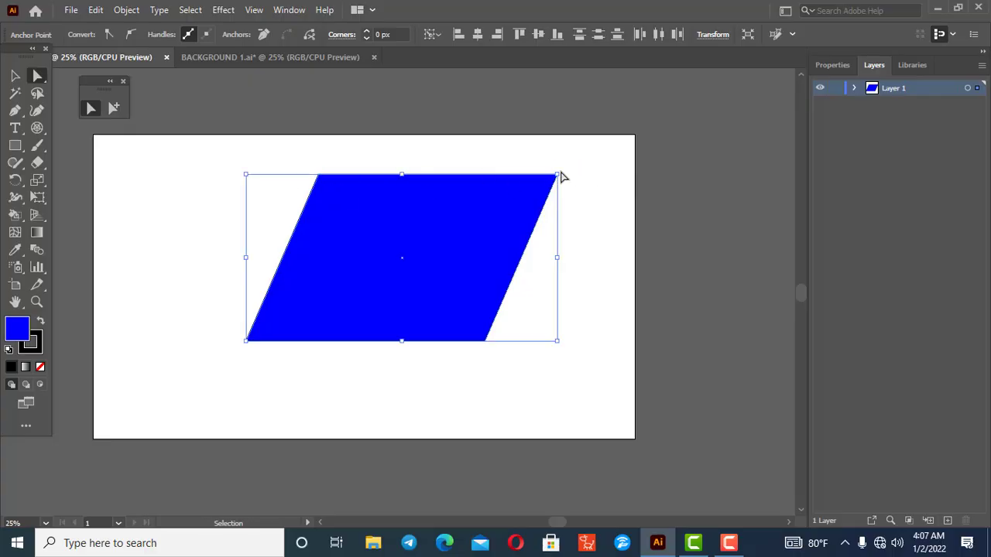
{"action": "key", "text": "ctrl+z"}
{"action": "key", "text": "ctrl+z"}
{"action": "key", "text": "ctrl+z"}
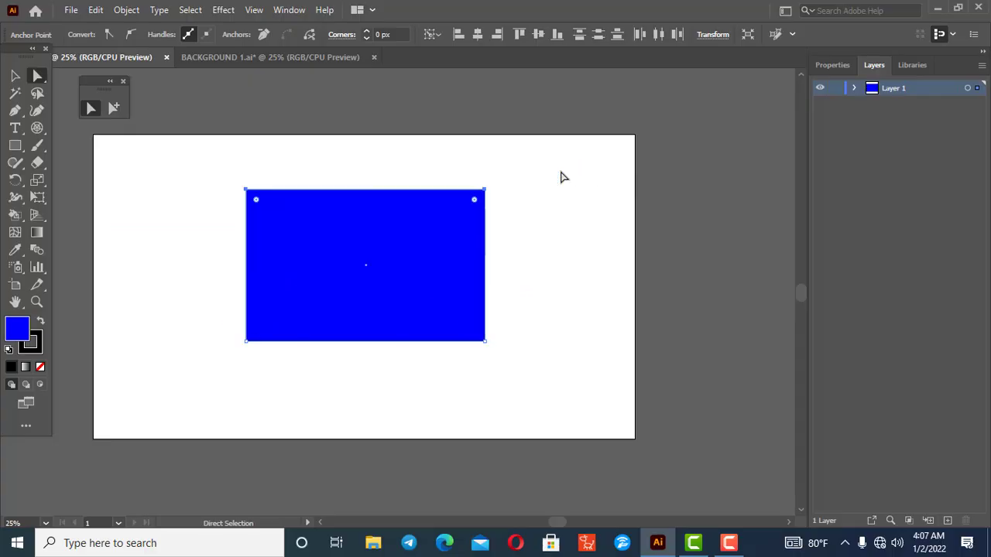
Step: Select the whole rectangle with the Group Selection tool and move it slightly to the left
{"action": "left_click", "coordinate": [115, 108]}
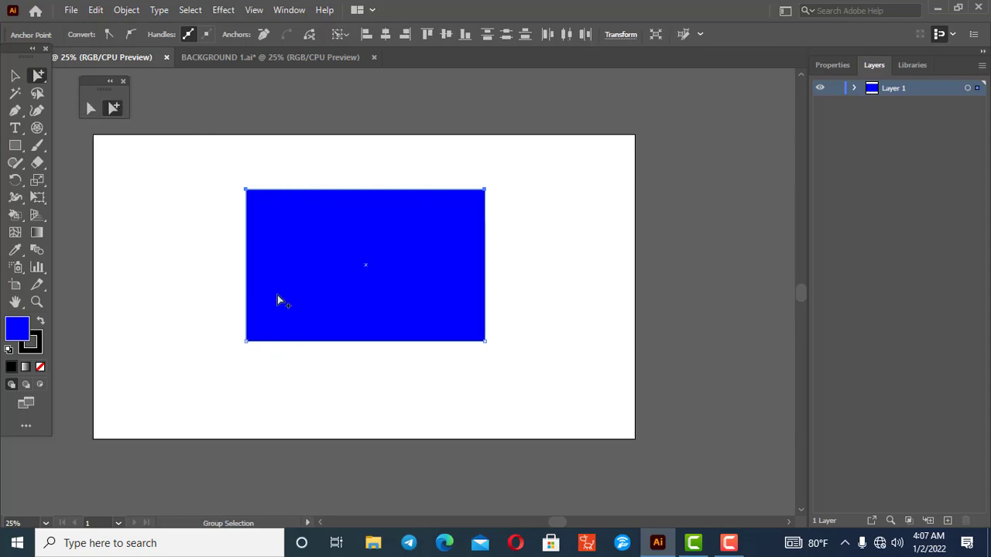
{"action": "left_click", "coordinate": [487, 343]}
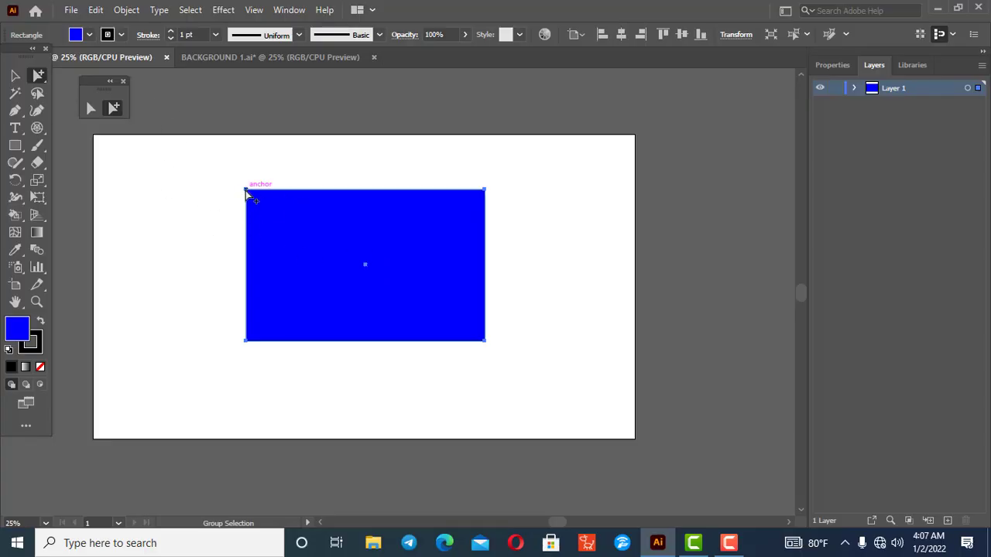
{"action": "left_click", "coordinate": [221, 217]}
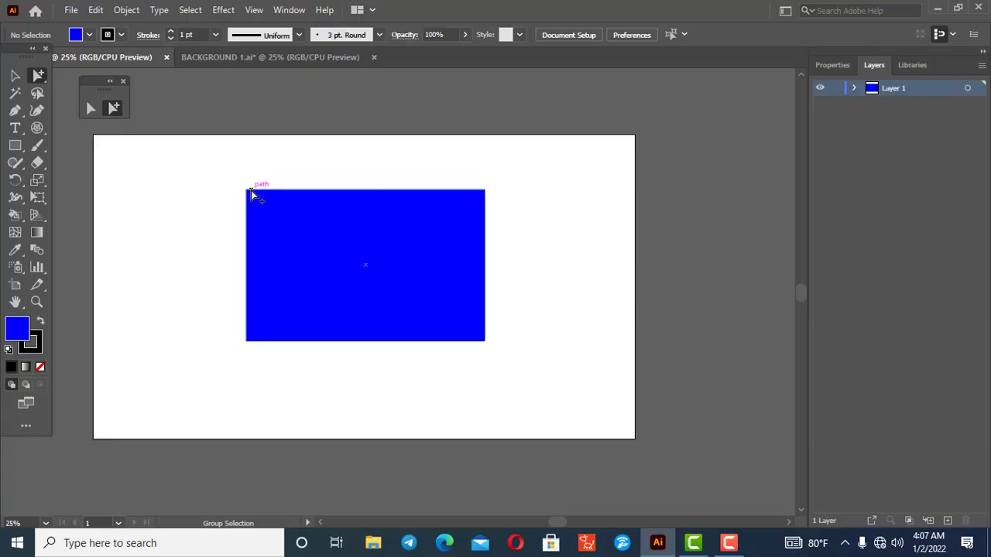
{"action": "left_click", "coordinate": [261, 243]}
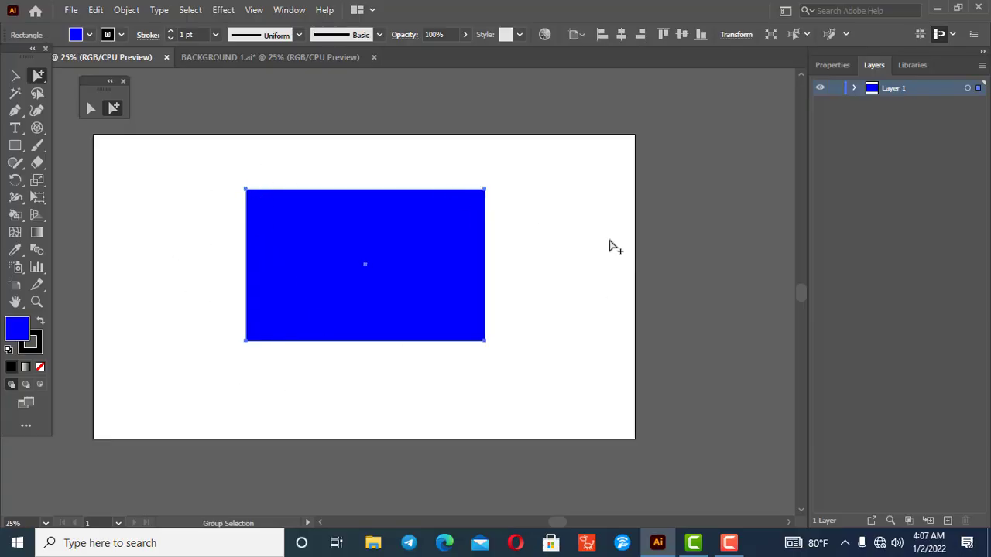
{"action": "mouse_move", "coordinate": [377, 280]}
{"action": "left_mouse_down"}
{"action": "mouse_move", "coordinate": [414, 263]}
{"action": "mouse_move", "coordinate": [385, 304]}
{"action": "mouse_move", "coordinate": [394, 292]}
{"action": "mouse_move", "coordinate": [369, 287]}
{"action": "left_mouse_up"}
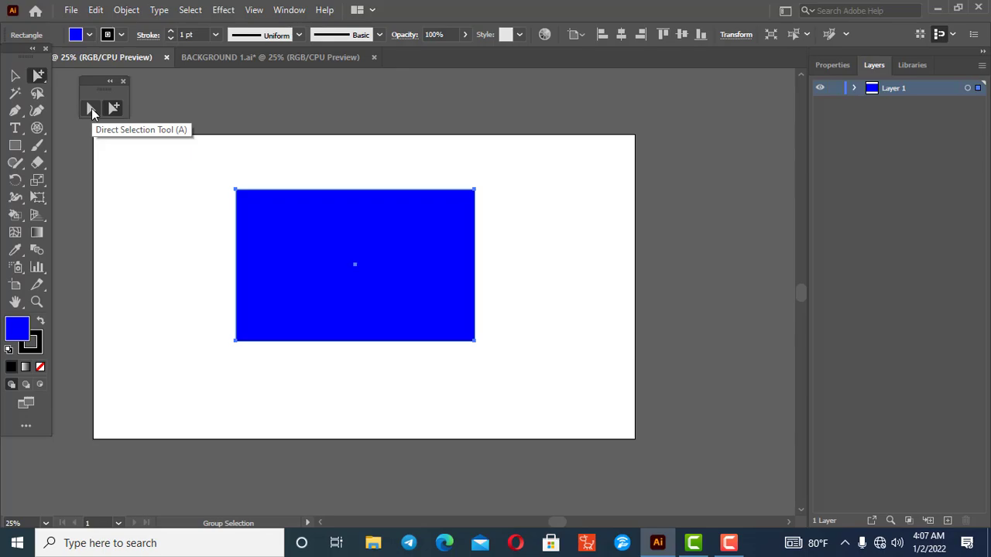
Step: Lasso the rectangle's anchors so that all except the upper-left one are selected
{"action": "left_click", "coordinate": [38, 93]}
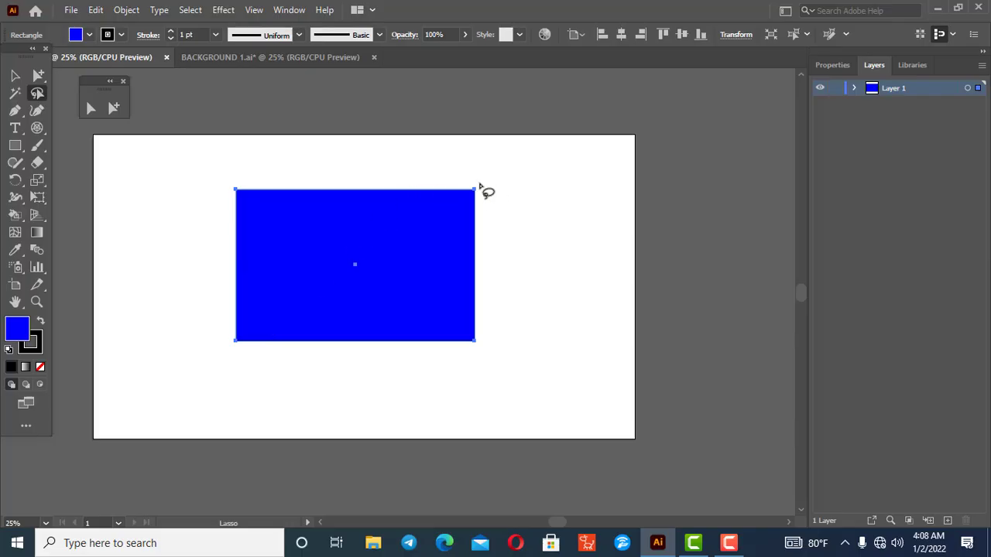
{"action": "mouse_move", "coordinate": [229, 359]}
{"action": "left_mouse_down"}
{"action": "mouse_move", "coordinate": [471, 243]}
{"action": "mouse_move", "coordinate": [507, 205]}
{"action": "mouse_move", "coordinate": [510, 182]}
{"action": "mouse_move", "coordinate": [480, 162]}
{"action": "mouse_move", "coordinate": [256, 275]}
{"action": "mouse_move", "coordinate": [214, 342]}
{"action": "mouse_move", "coordinate": [235, 356]}
{"action": "left_mouse_up"}
{"action": "mouse_move", "coordinate": [202, 195]}
{"action": "left_mouse_down"}
{"action": "mouse_move", "coordinate": [461, 369]}
{"action": "mouse_move", "coordinate": [500, 358]}
{"action": "mouse_move", "coordinate": [490, 295]}
{"action": "mouse_move", "coordinate": [327, 200]}
{"action": "mouse_move", "coordinate": [260, 171]}
{"action": "mouse_move", "coordinate": [202, 165]}
{"action": "mouse_move", "coordinate": [201, 200]}
{"action": "left_mouse_up"}
{"action": "mouse_move", "coordinate": [216, 361]}
{"action": "left_mouse_down"}
{"action": "mouse_move", "coordinate": [298, 234]}
{"action": "mouse_move", "coordinate": [354, 188]}
{"action": "mouse_move", "coordinate": [454, 157]}
{"action": "mouse_move", "coordinate": [524, 186]}
{"action": "mouse_move", "coordinate": [548, 277]}
{"action": "mouse_move", "coordinate": [515, 352]}
{"action": "mouse_move", "coordinate": [438, 373]}
{"action": "mouse_move", "coordinate": [337, 379]}
{"action": "mouse_move", "coordinate": [214, 363]}
{"action": "left_mouse_up"}
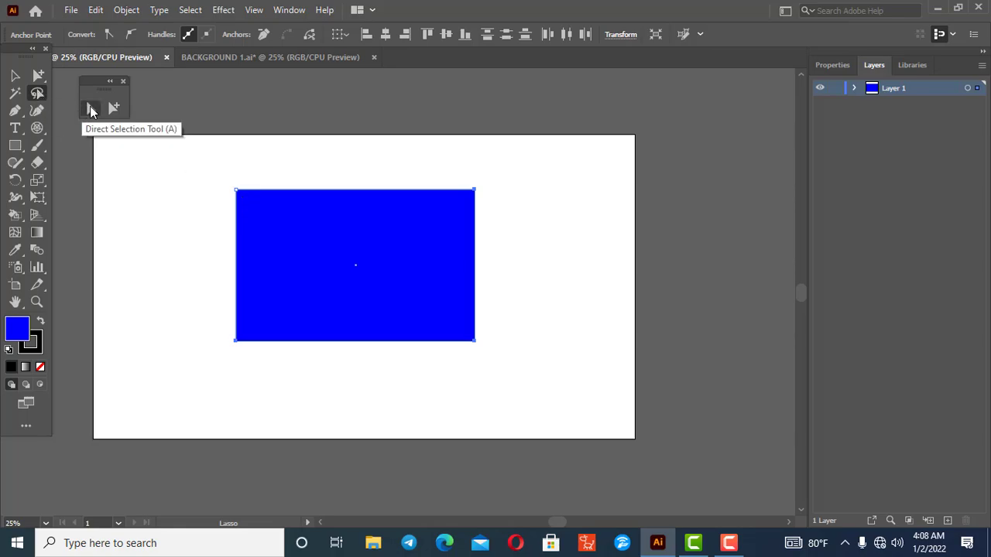
Step: Try rounding the rectangle's upper-right corner to a radius of about 537 px with its corner widget, and undo it
{"action": "left_click", "coordinate": [90, 107]}
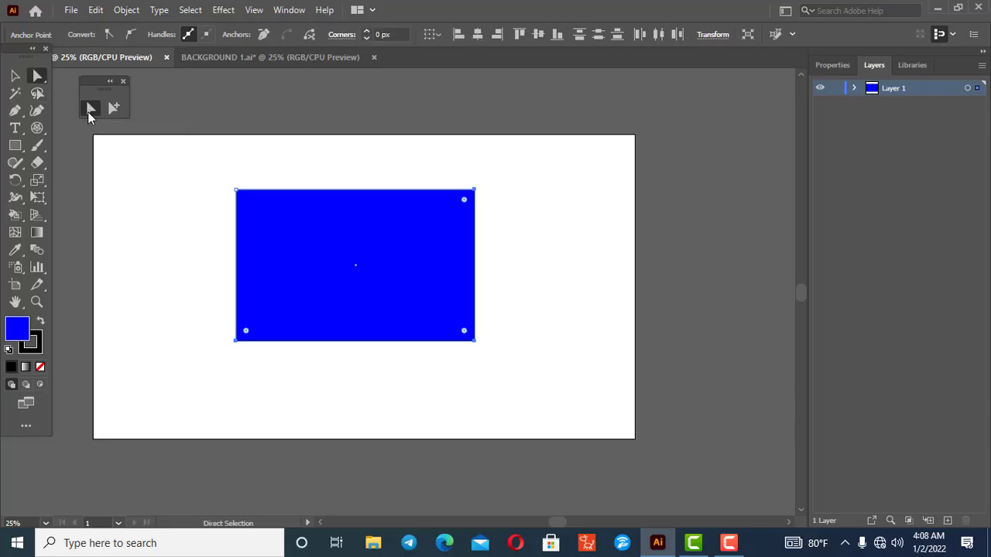
{"action": "left_click", "coordinate": [474, 189]}
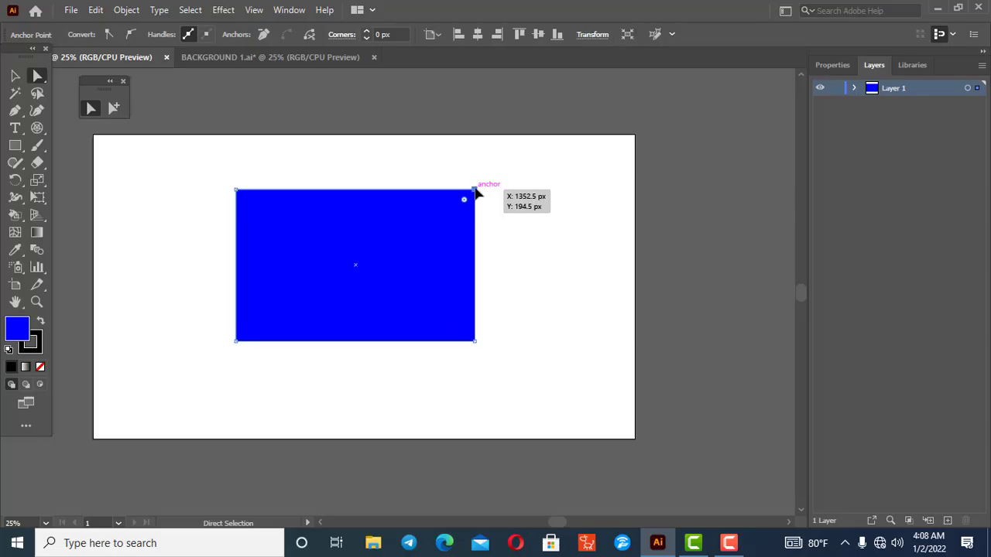
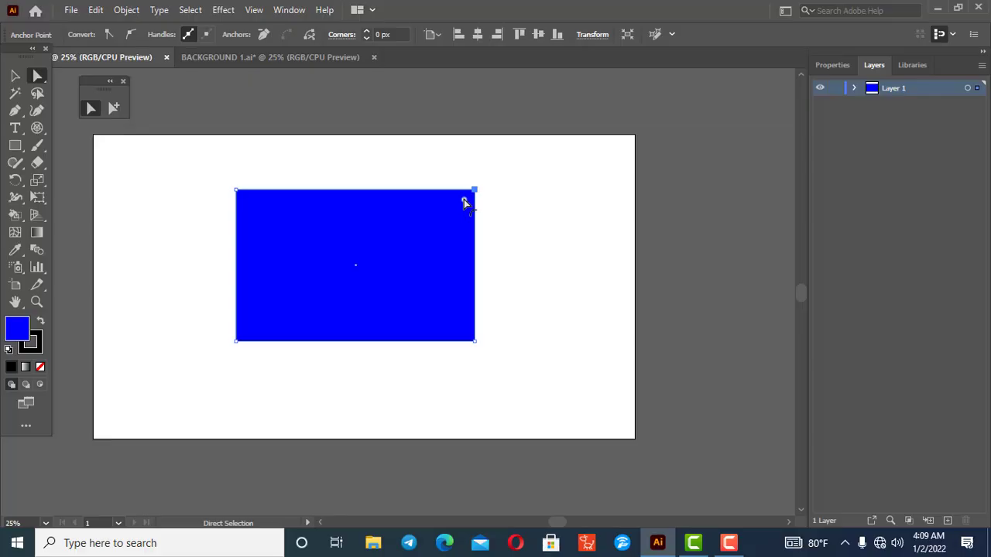
{"action": "left_click_drag", "start_coordinate": [464, 203], "coordinate": [265, 298]}
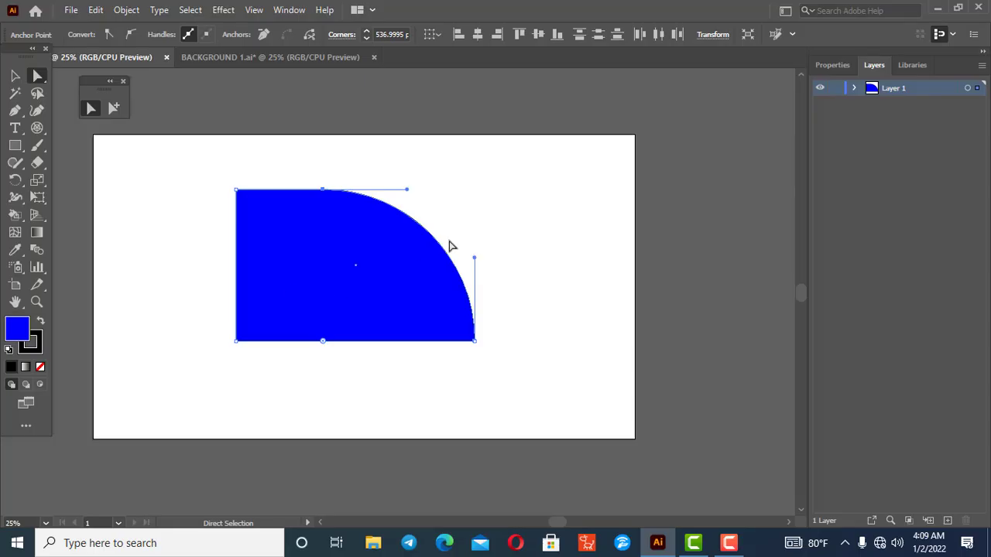
{"action": "key", "text": "ctrl+z"}
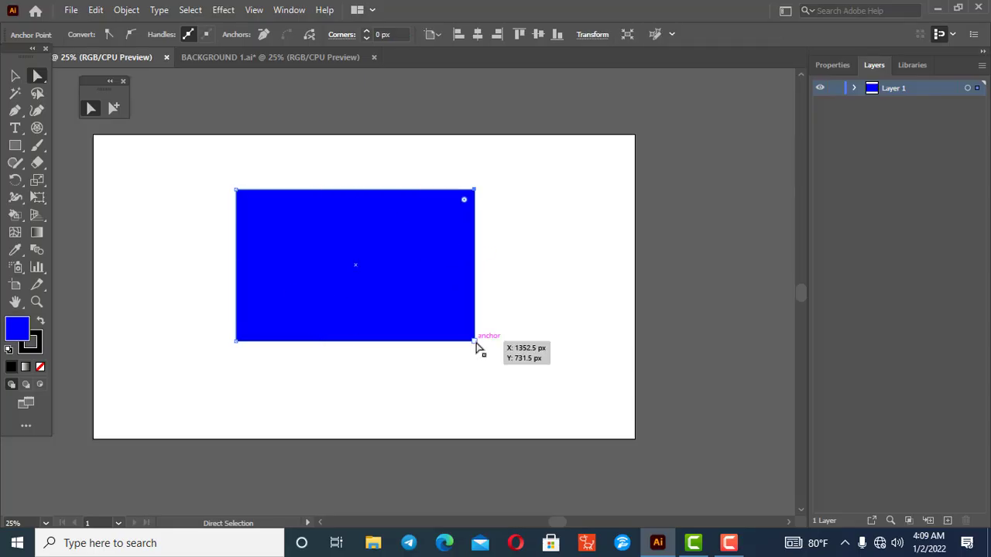
Step: Try rounding the rectangle's lower-right corner with its corner widget, and undo it
{"action": "left_click_drag", "start_coordinate": [464, 334], "coordinate": [346, 216]}
{"action": "key", "text": "ctrl+z"}
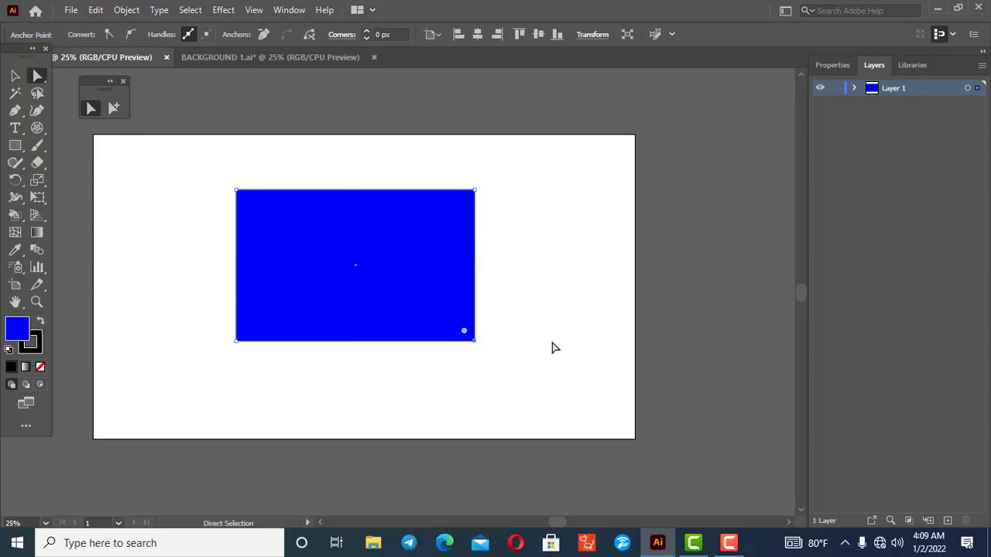
Step: Round the rectangle's two right corners together and its two left corners together with the corner widgets, each to a radius of about 268 px
{"action": "left_click_drag", "start_coordinate": [510, 168], "coordinate": [406, 353]}
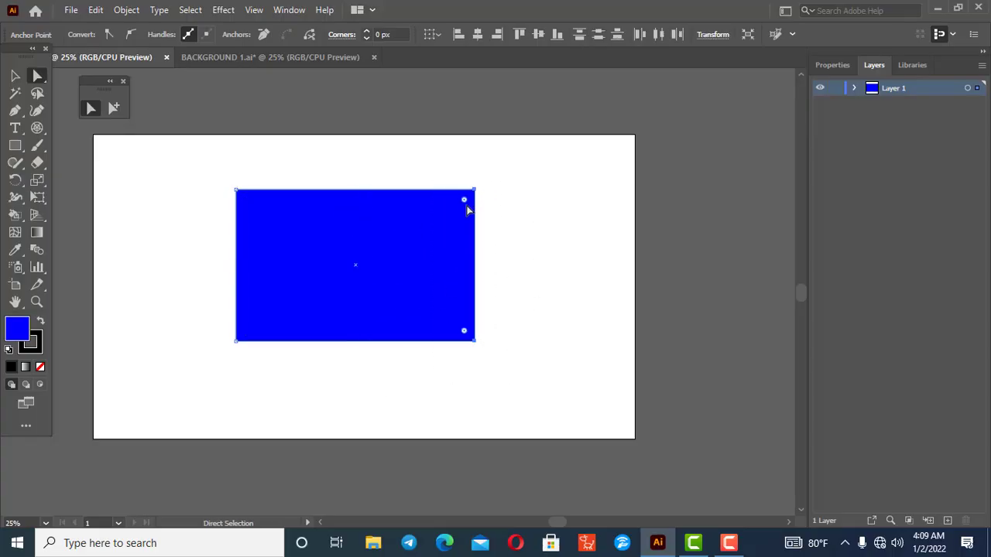
{"action": "left_click_drag", "start_coordinate": [464, 201], "coordinate": [248, 228]}
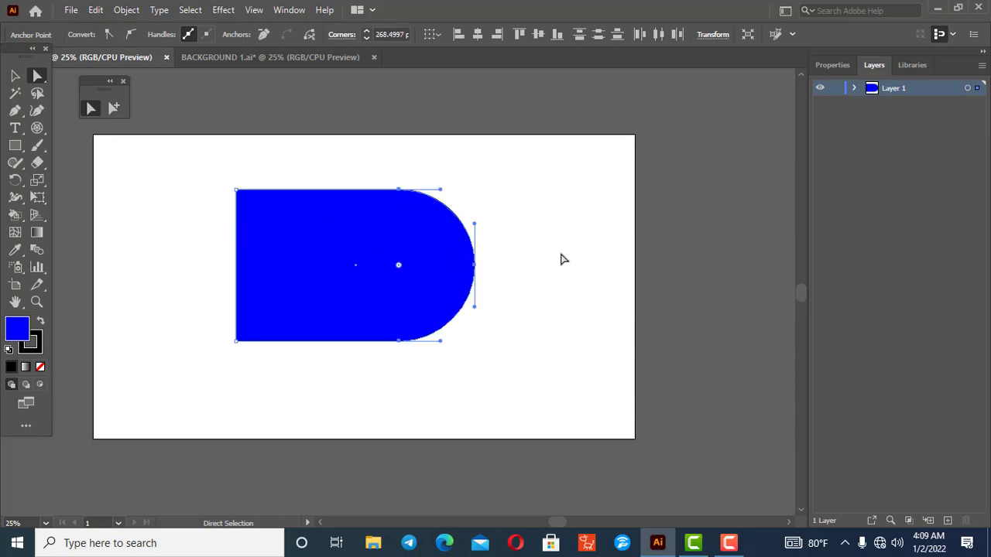
{"action": "left_click_drag", "start_coordinate": [205, 167], "coordinate": [320, 376]}
{"action": "left_click_drag", "start_coordinate": [246, 200], "coordinate": [585, 298]}
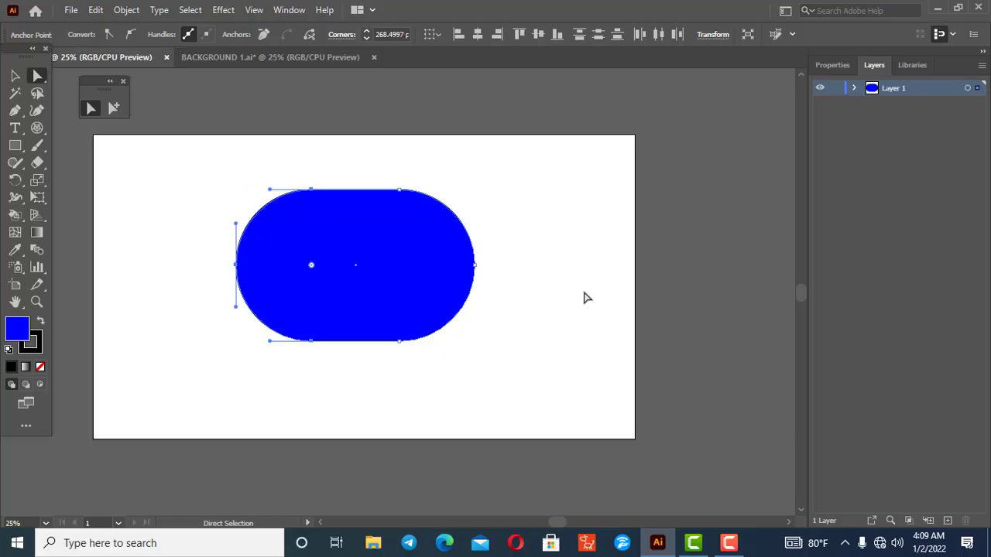
Step: Delete the whole rounded shape from the artboard
{"action": "left_click", "coordinate": [15, 76]}
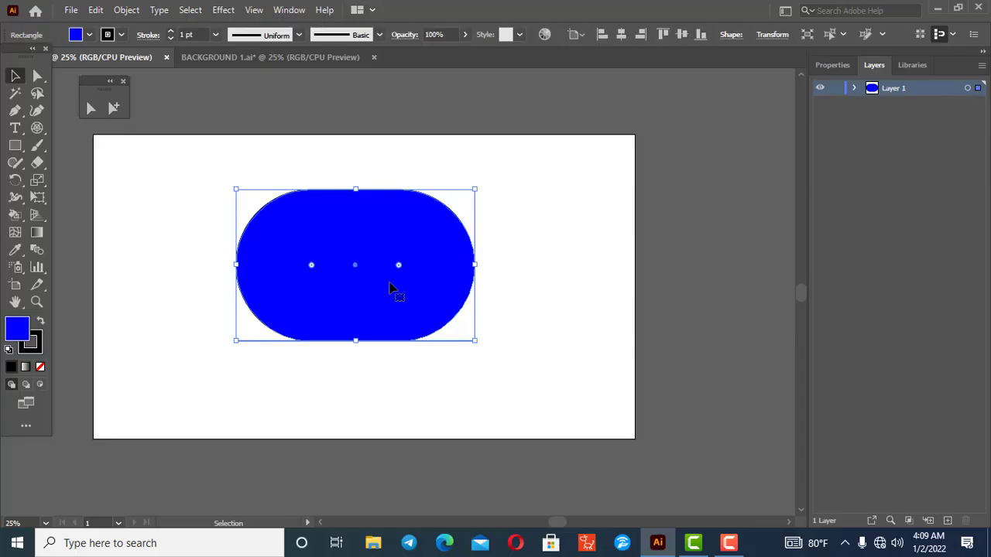
{"action": "key", "text": "Delete"}
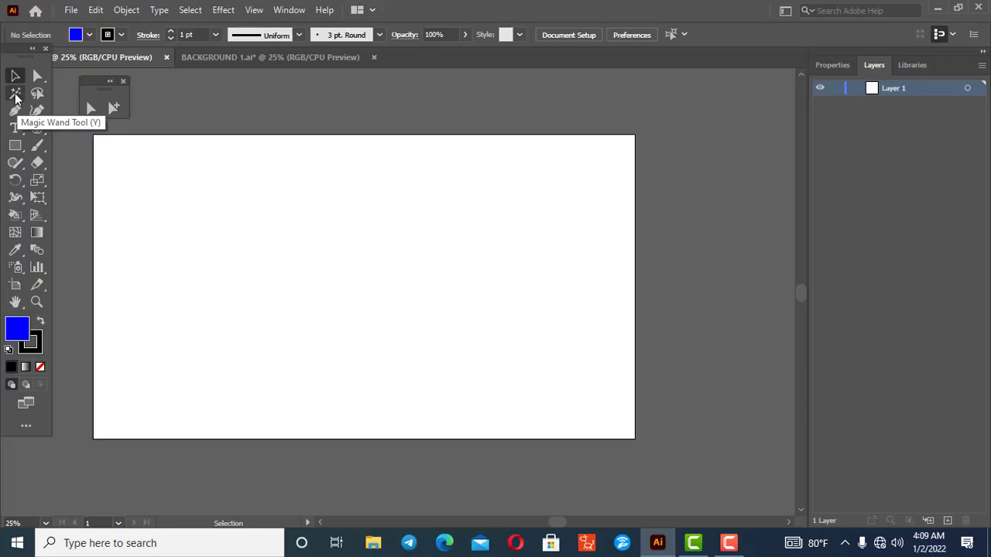
Step: Draw six small rectangles across the top of the artboard, the first about 164 × 206 px, and one below the first
{"action": "left_click", "coordinate": [15, 146]}
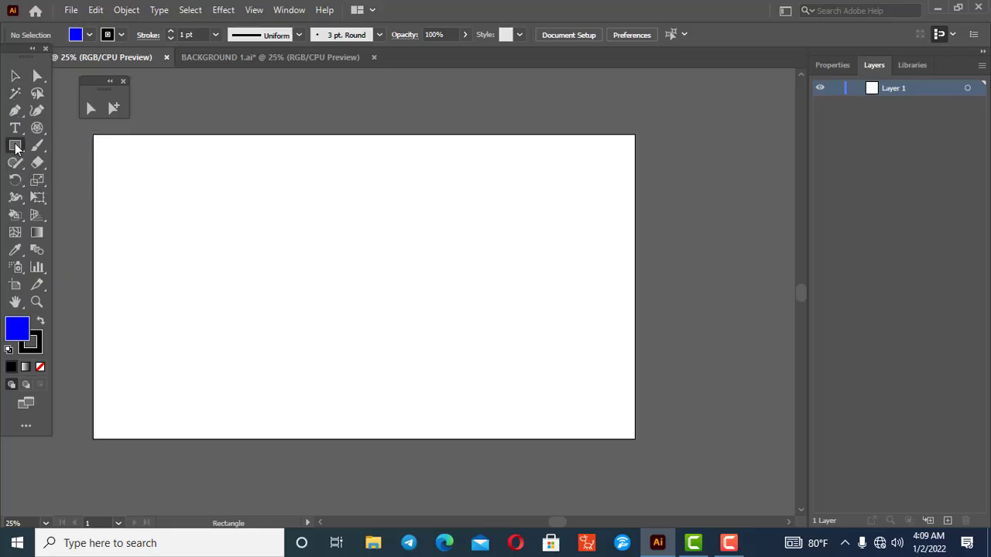
{"action": "left_click_drag", "start_coordinate": [122, 168], "coordinate": [168, 226]}
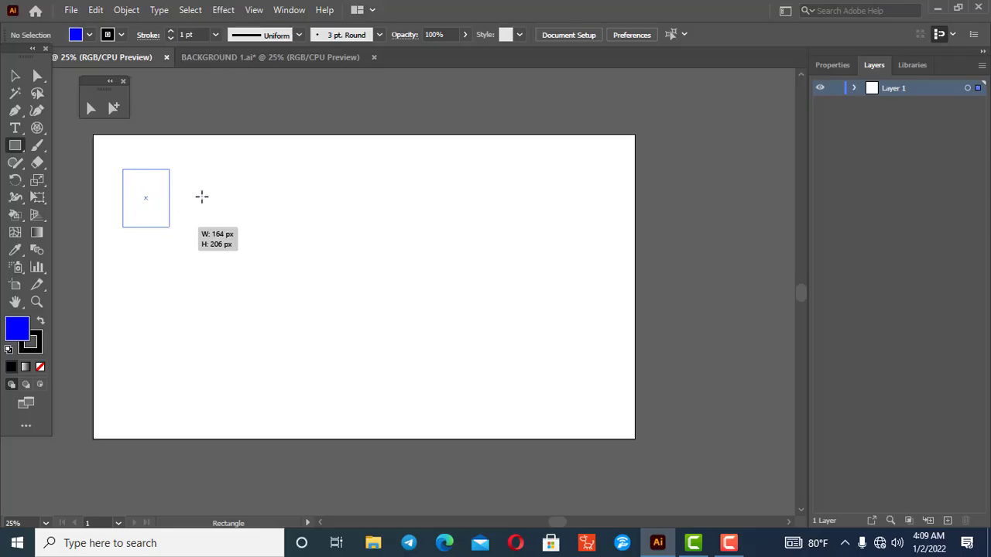
{"action": "left_click_drag", "start_coordinate": [201, 172], "coordinate": [259, 229]}
{"action": "left_click_drag", "start_coordinate": [286, 169], "coordinate": [338, 227]}
{"action": "left_click_drag", "start_coordinate": [380, 162], "coordinate": [422, 216]}
{"action": "left_click_drag", "start_coordinate": [456, 167], "coordinate": [497, 207]}
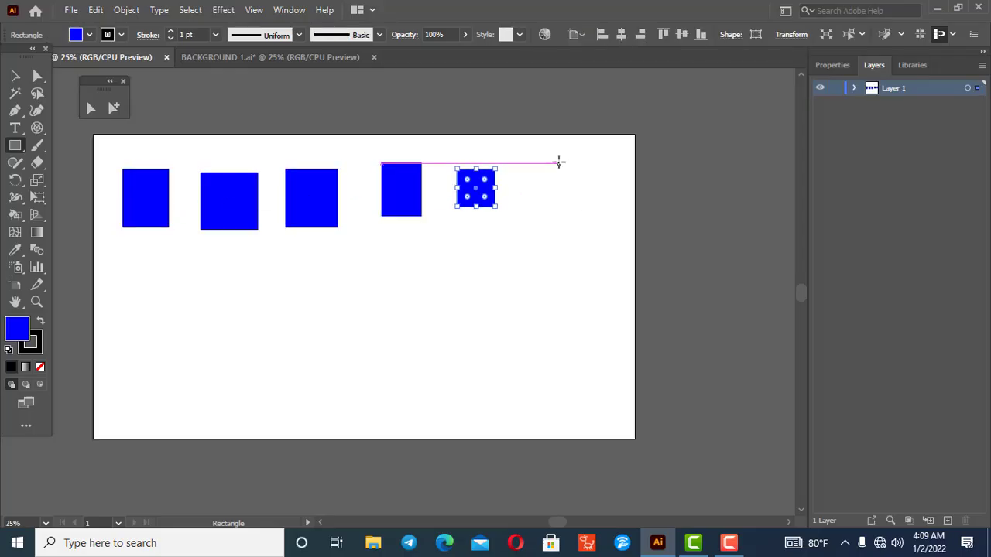
{"action": "left_click_drag", "start_coordinate": [559, 163], "coordinate": [590, 208]}
{"action": "left_click_drag", "start_coordinate": [134, 260], "coordinate": [186, 307]}
Step: Draw a small ellipse to the right of the second row's rectangle
{"action": "left_click", "coordinate": [14, 144]}
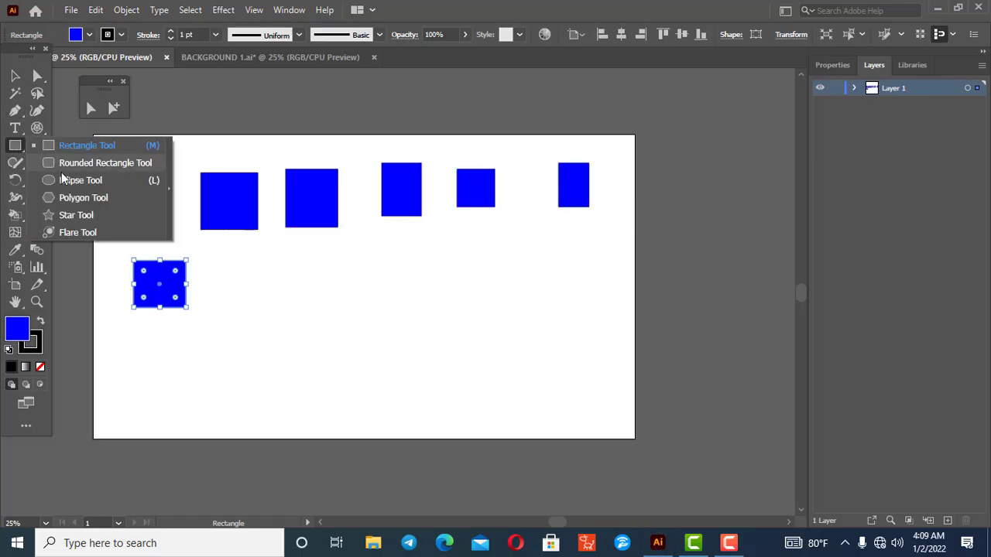
{"action": "left_click", "coordinate": [62, 179]}
{"action": "left_click_drag", "start_coordinate": [246, 267], "coordinate": [292, 318]}
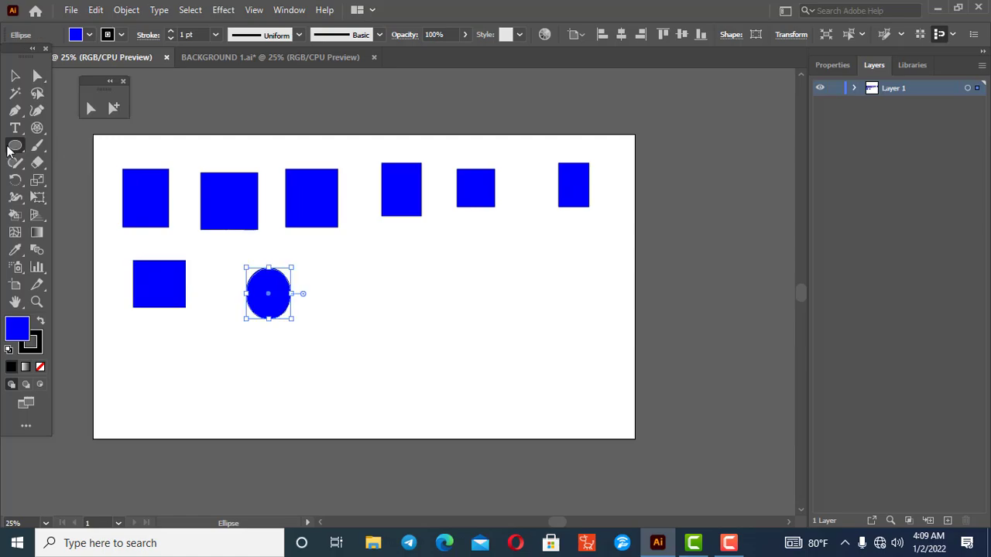
Step: Draw a ten-pointed star to the right of the ellipse and move it slightly down, clear of the rectangle above
{"action": "left_click", "coordinate": [14, 146]}
{"action": "left_click", "coordinate": [65, 212]}
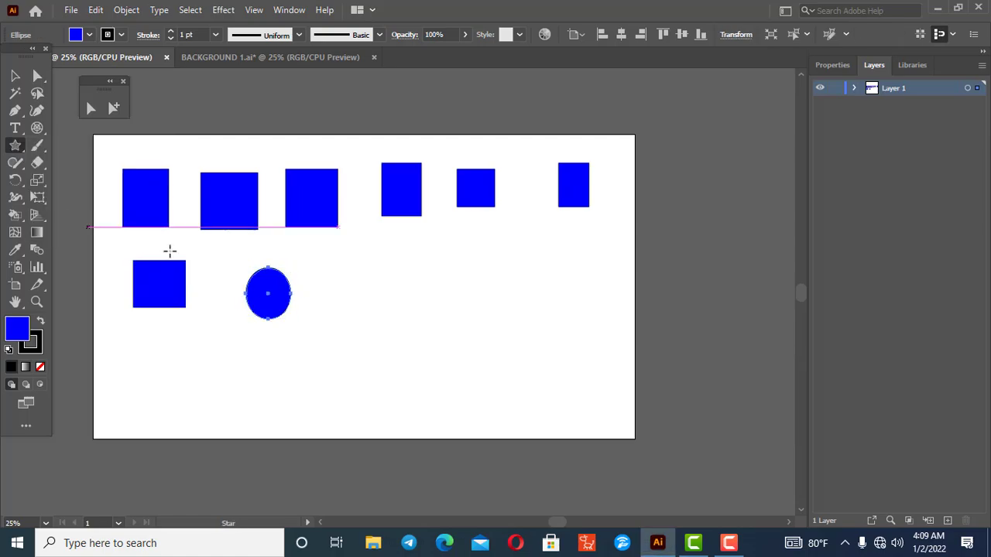
{"action": "left_click_drag", "start_coordinate": [341, 256], "coordinate": [344, 304]}
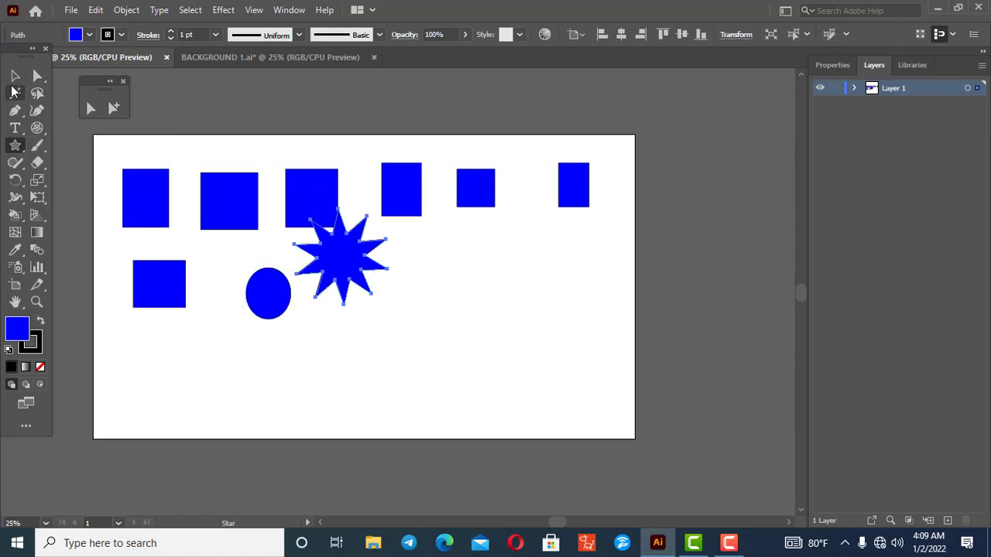
{"action": "left_click", "coordinate": [12, 77]}
{"action": "left_click_drag", "start_coordinate": [343, 258], "coordinate": [350, 286]}
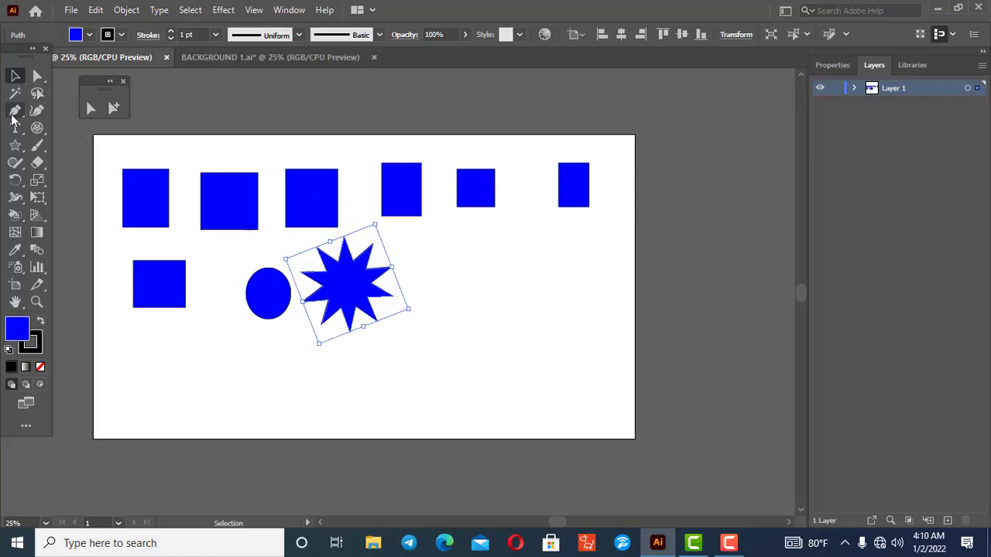
Step: Draw a polygon to the right of the star in the second row
{"action": "left_click", "coordinate": [15, 94]}
{"action": "left_click", "coordinate": [15, 145]}
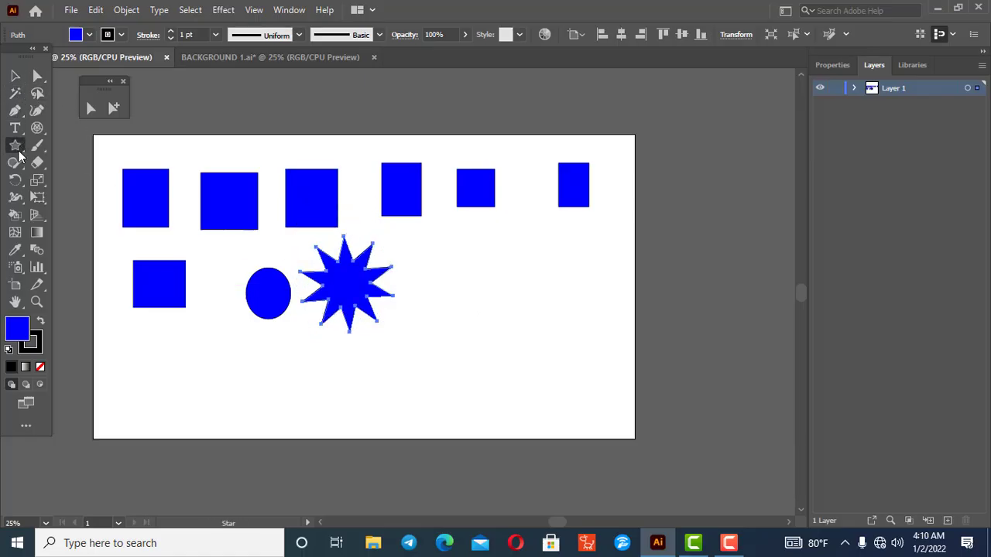
{"action": "left_click", "coordinate": [18, 151]}
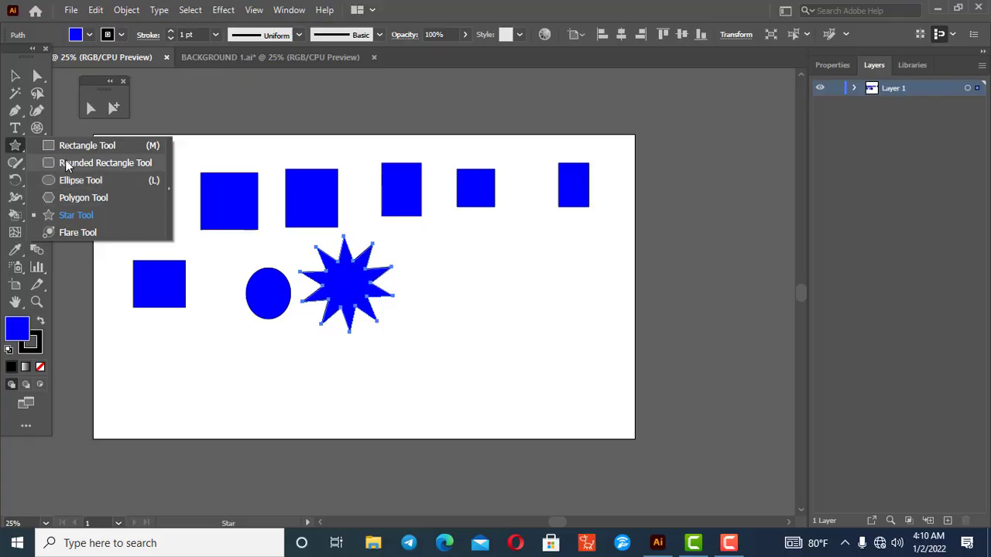
{"action": "left_click", "coordinate": [78, 198]}
{"action": "left_click_drag", "start_coordinate": [438, 246], "coordinate": [440, 292]}
{"action": "key", "text": "v"}
Step: Draw two more rectangles at the end of the second row and six across a third row, leaving nothing selected
{"action": "left_click", "coordinate": [17, 147]}
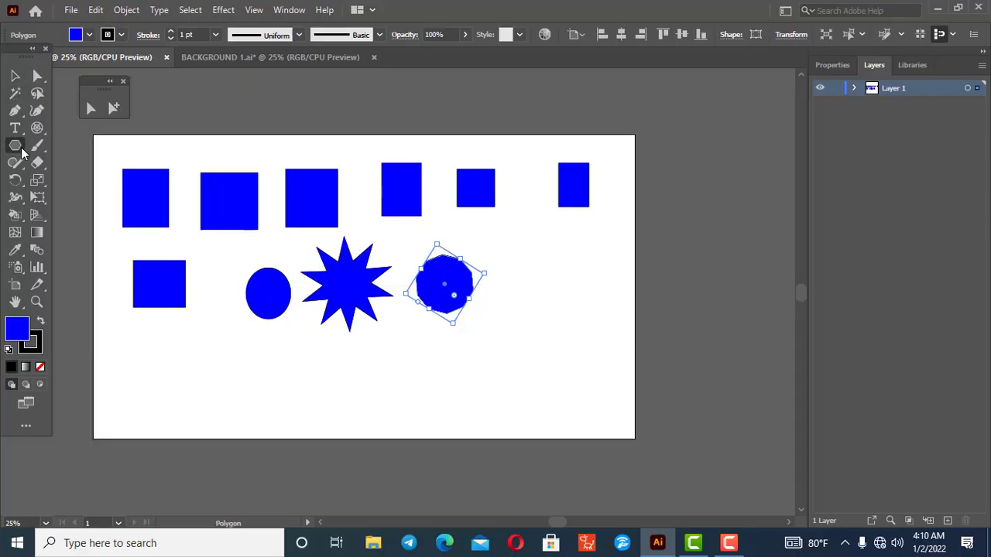
{"action": "left_click_drag", "start_coordinate": [22, 154], "coordinate": [59, 137]}
{"action": "left_click_drag", "start_coordinate": [508, 253], "coordinate": [541, 287]}
{"action": "left_click_drag", "start_coordinate": [566, 248], "coordinate": [596, 299]}
{"action": "left_click_drag", "start_coordinate": [137, 333], "coordinate": [179, 380]}
{"action": "left_click_drag", "start_coordinate": [208, 344], "coordinate": [274, 390]}
{"action": "mouse_move", "coordinate": [301, 344]}
{"action": "left_mouse_down"}
{"action": "mouse_move", "coordinate": [335, 378]}
{"action": "mouse_move", "coordinate": [365, 383]}
{"action": "left_mouse_up"}
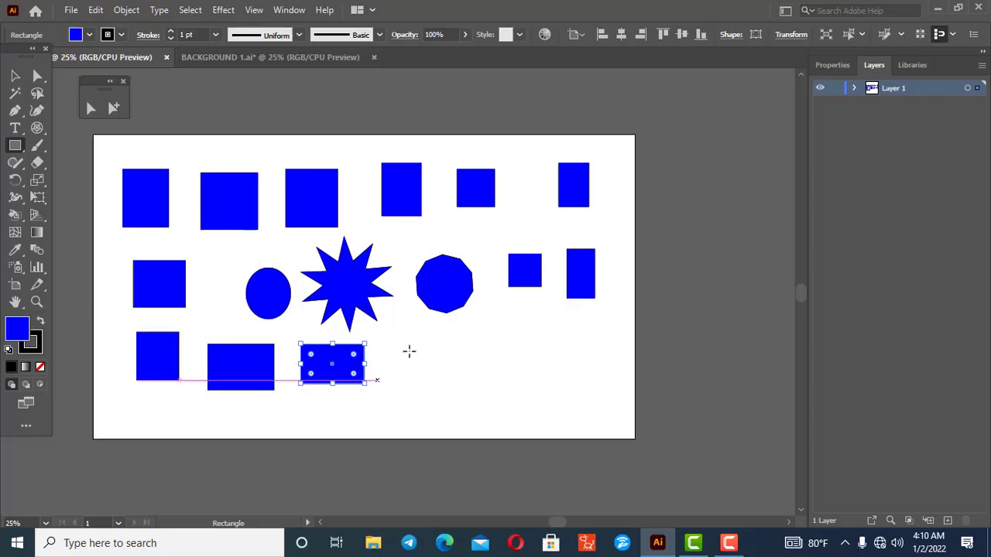
{"action": "left_click_drag", "start_coordinate": [412, 344], "coordinate": [486, 390]}
{"action": "left_click_drag", "start_coordinate": [506, 341], "coordinate": [567, 380]}
{"action": "left_click_drag", "start_coordinate": [584, 329], "coordinate": [635, 370]}
{"action": "left_click", "coordinate": [14, 76]}
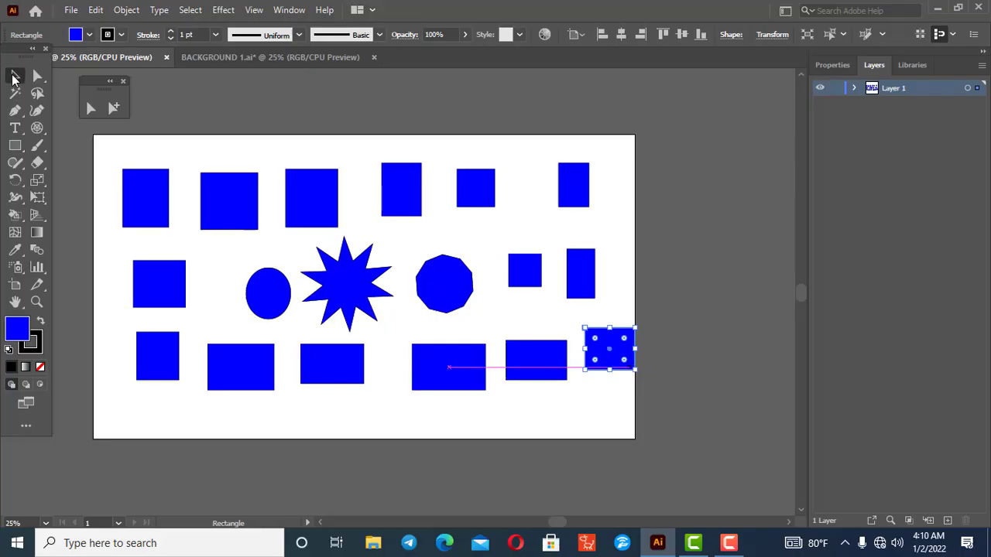
{"action": "left_click", "coordinate": [398, 144]}
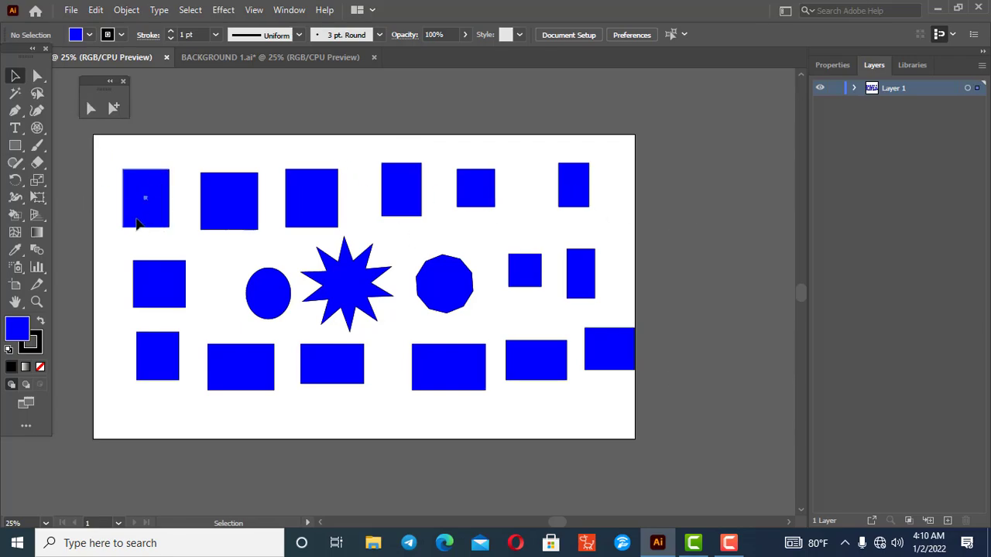
Step: Select the rectangle in the artboard's upper-left corner and close the floating Direct Selection tools panel
{"action": "left_click", "coordinate": [137, 219]}
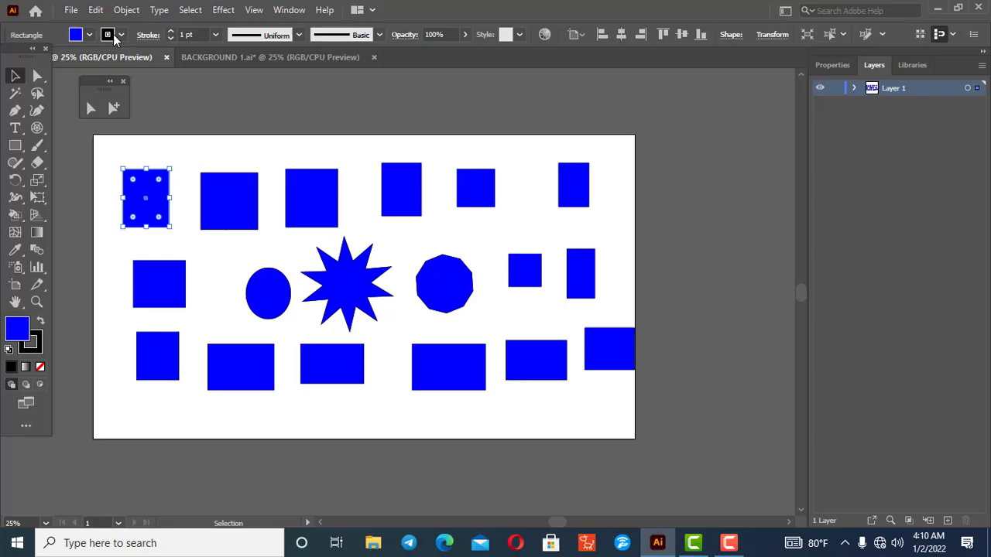
{"action": "left_click", "coordinate": [123, 82]}
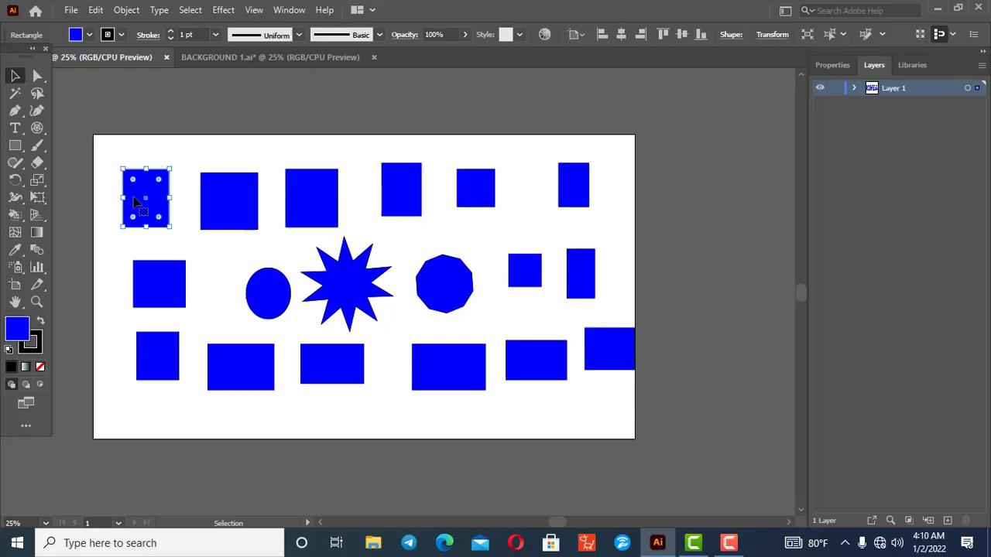
Step: Remove the fill from the upper-left rectangle
{"action": "scroll", "coordinate": [133, 199], "scroll_direction": "up", "scroll_amount": 3}
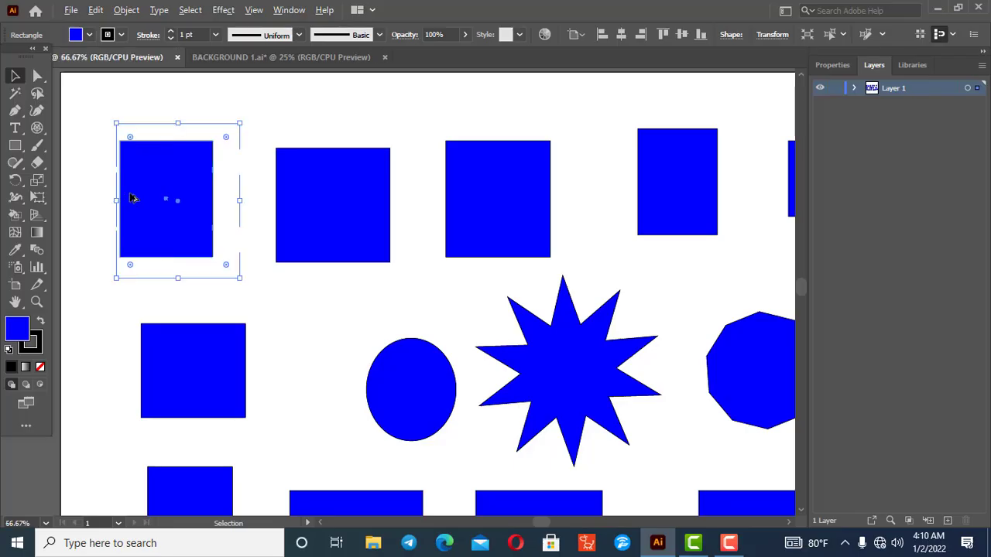
{"action": "scroll", "coordinate": [133, 199], "scroll_direction": "up", "scroll_amount": 1}
{"action": "scroll", "coordinate": [133, 203], "scroll_direction": "up", "scroll_amount": 1}
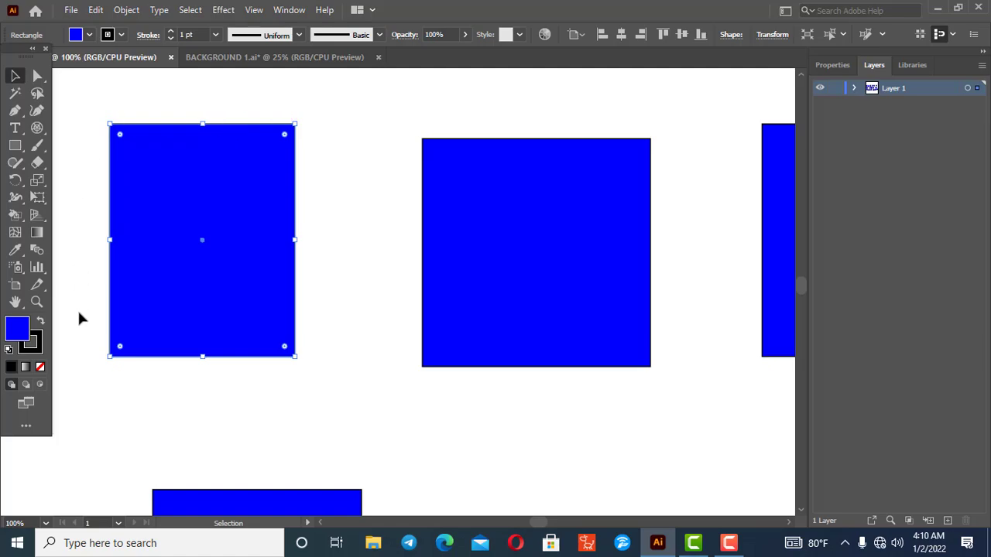
{"action": "left_click", "coordinate": [125, 394]}
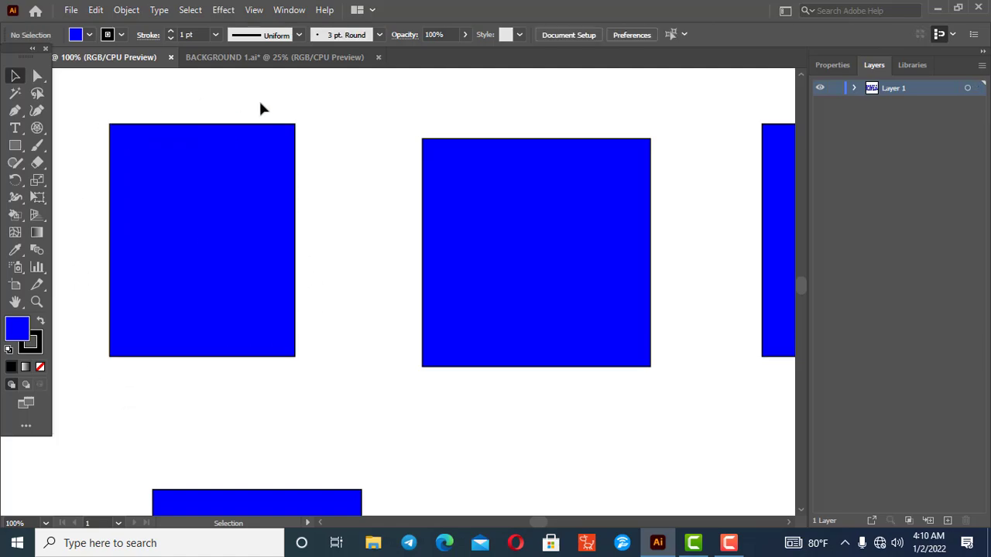
{"action": "left_click", "coordinate": [261, 215]}
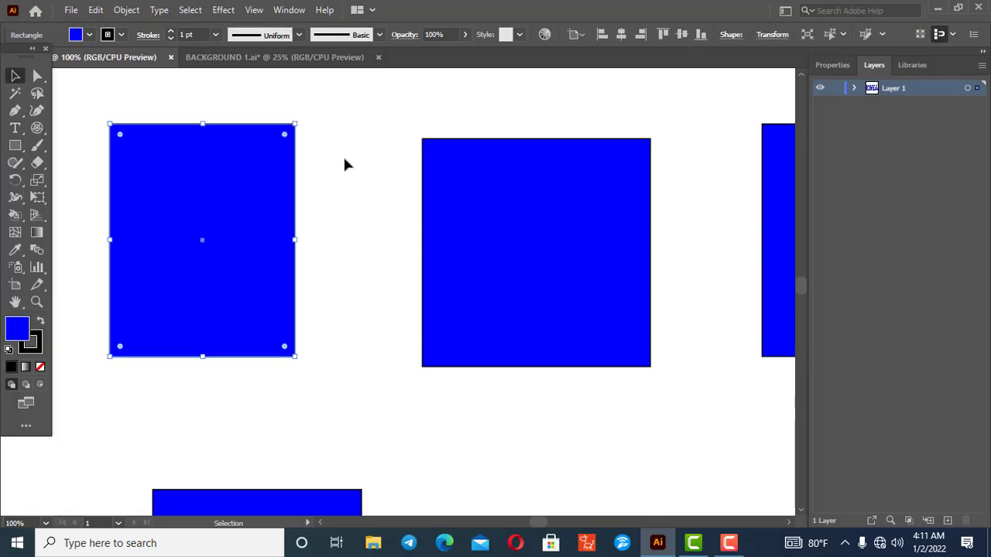
{"action": "left_click", "coordinate": [343, 157]}
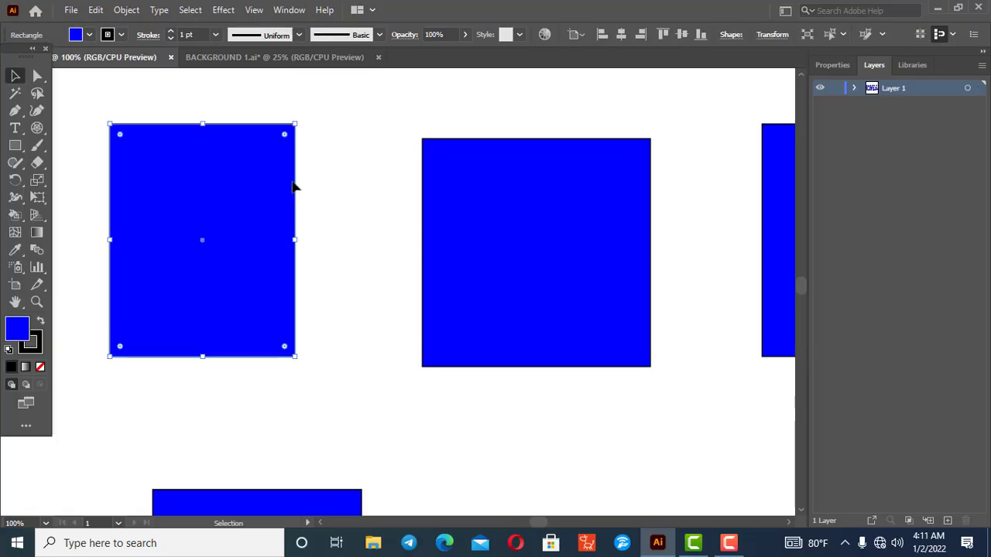
{"action": "left_click", "coordinate": [187, 217]}
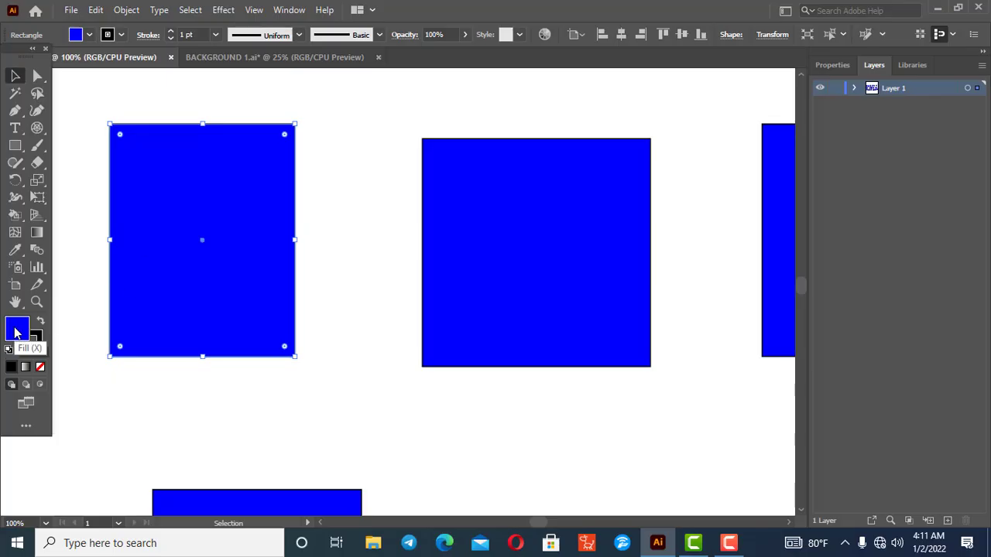
{"action": "left_click", "coordinate": [40, 369]}
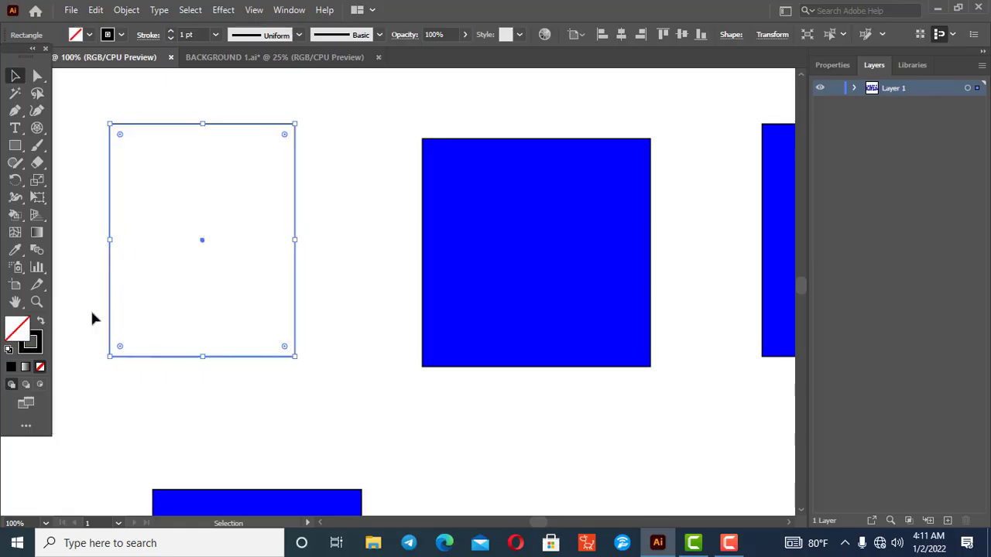
Step: Fill the upper-left rectangle with the magenta colour EF07C4
{"action": "double_click", "coordinate": [31, 345]}
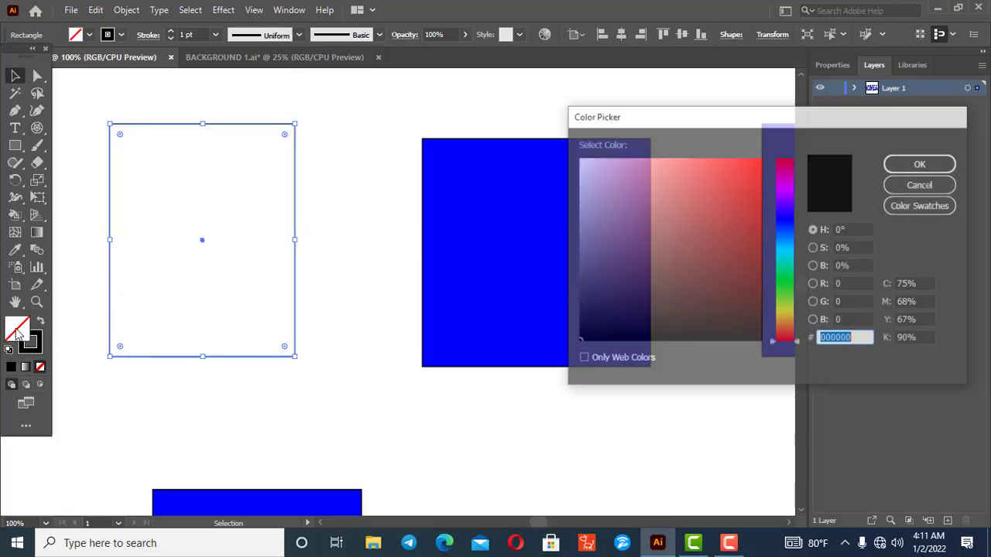
{"action": "left_click", "coordinate": [783, 214]}
{"action": "left_click", "coordinate": [743, 171]}
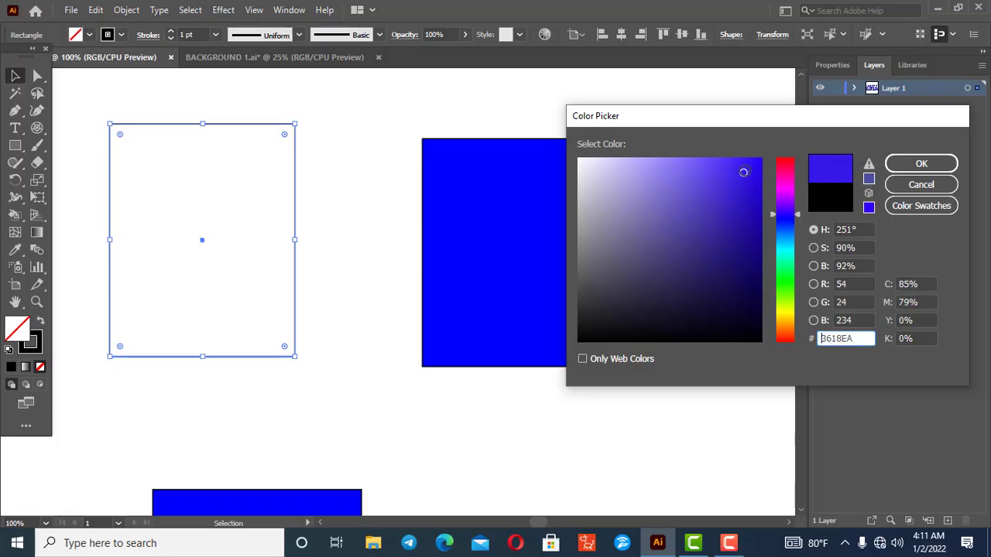
{"action": "left_click", "coordinate": [782, 183]}
{"action": "left_click", "coordinate": [748, 159]}
{"action": "left_click", "coordinate": [756, 168]}
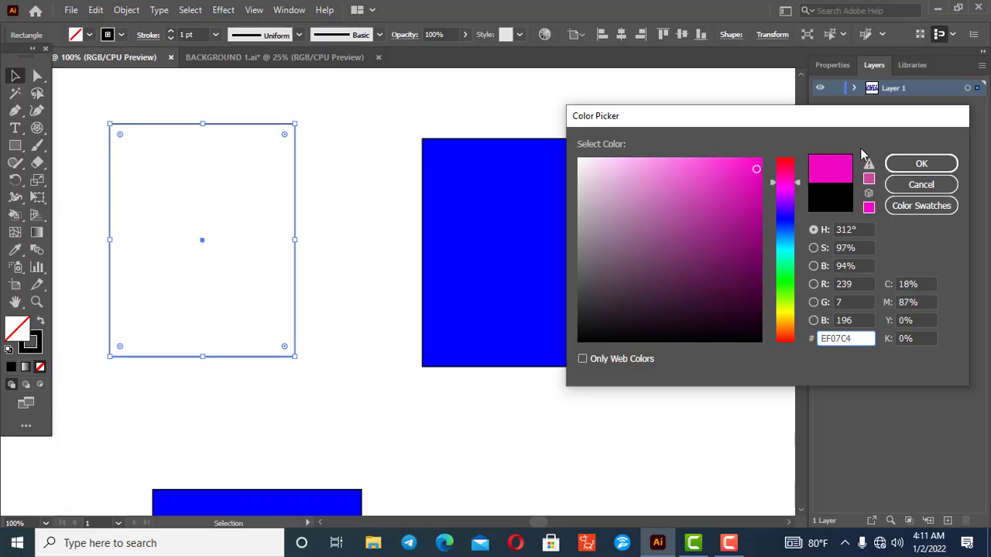
{"action": "left_click", "coordinate": [915, 161]}
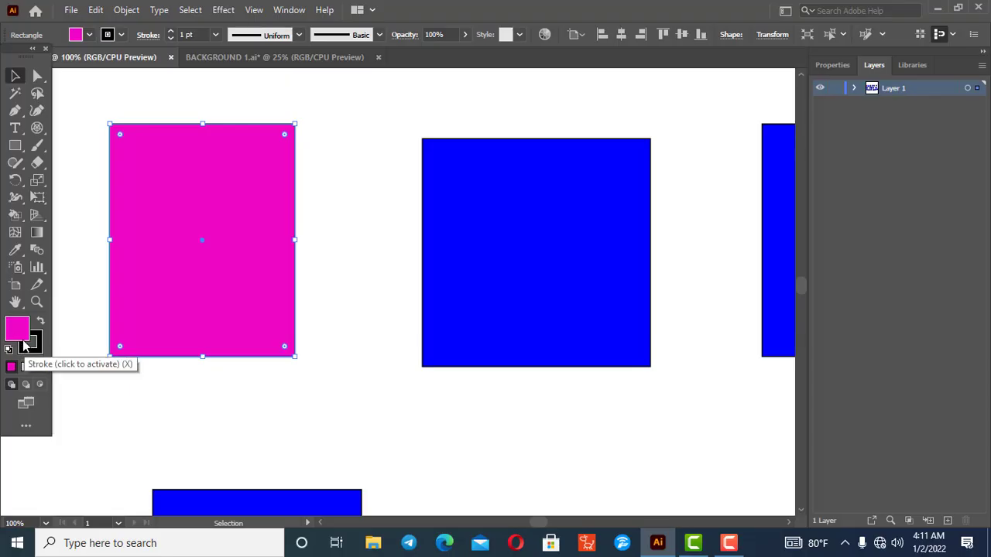
Step: Change the upper-left rectangle's fill from magenta to a bright yellow
{"action": "double_click", "coordinate": [17, 333]}
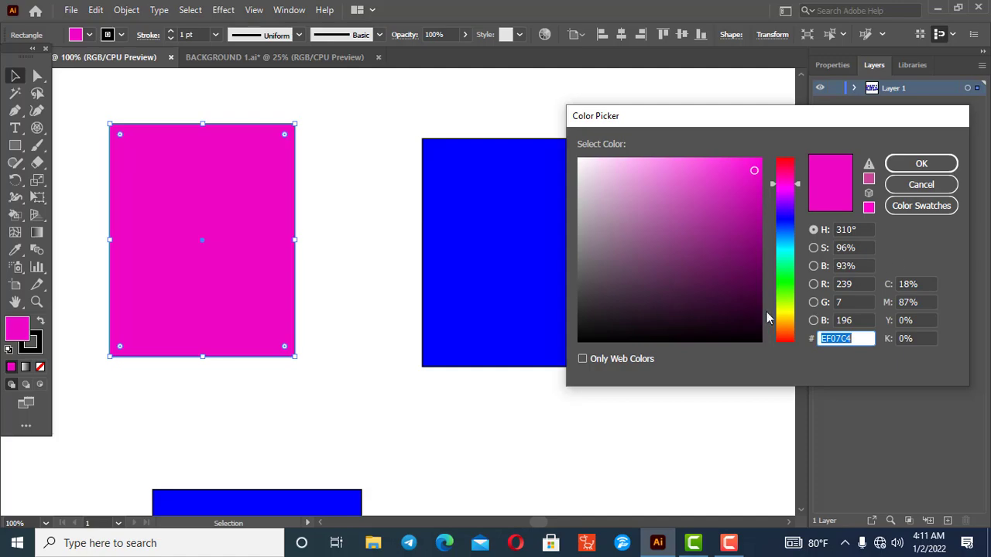
{"action": "left_click_drag", "start_coordinate": [783, 306], "coordinate": [786, 313]}
{"action": "mouse_move", "coordinate": [740, 165]}
{"action": "left_mouse_down"}
{"action": "mouse_move", "coordinate": [737, 235]}
{"action": "mouse_move", "coordinate": [739, 178]}
{"action": "left_mouse_up"}
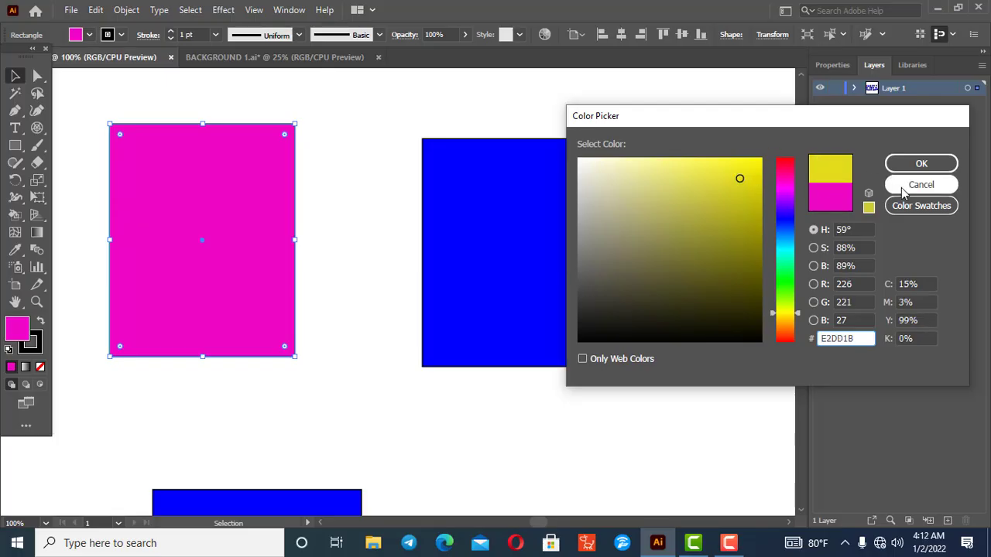
{"action": "left_click", "coordinate": [754, 190]}
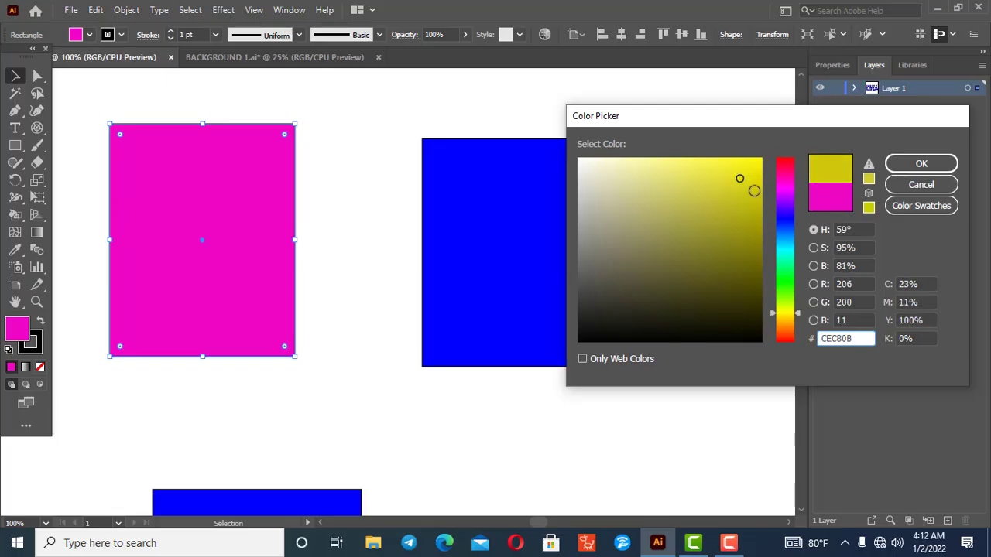
{"action": "left_click", "coordinate": [752, 219]}
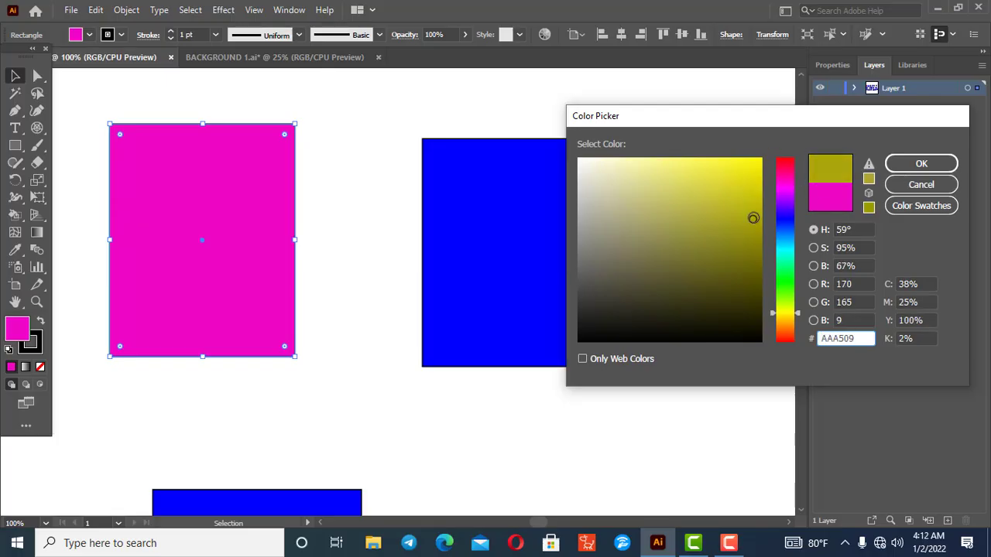
{"action": "mouse_move", "coordinate": [753, 174]}
{"action": "left_mouse_down"}
{"action": "mouse_move", "coordinate": [733, 204]}
{"action": "mouse_move", "coordinate": [756, 188]}
{"action": "mouse_move", "coordinate": [754, 168]}
{"action": "left_mouse_up"}
{"action": "left_click", "coordinate": [924, 164]}
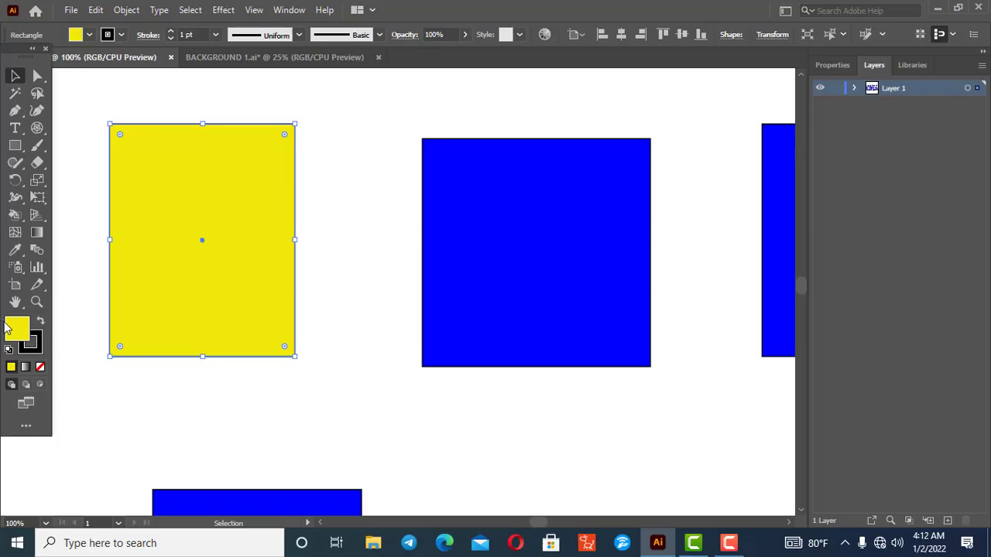
Step: Increase the yellow rectangle's black stroke weight to 10 pt, then remove the stroke
{"action": "left_click", "coordinate": [34, 346]}
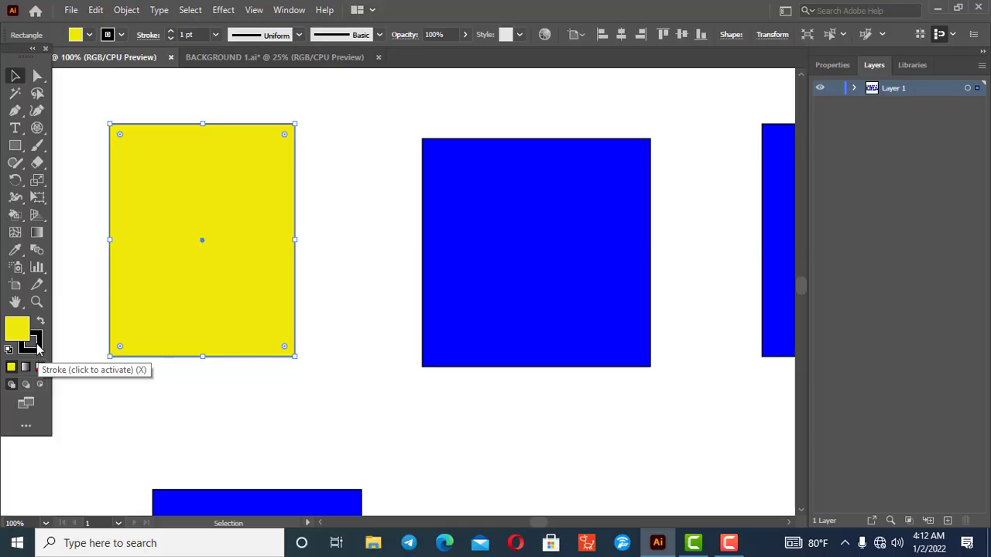
{"action": "left_click", "coordinate": [39, 346]}
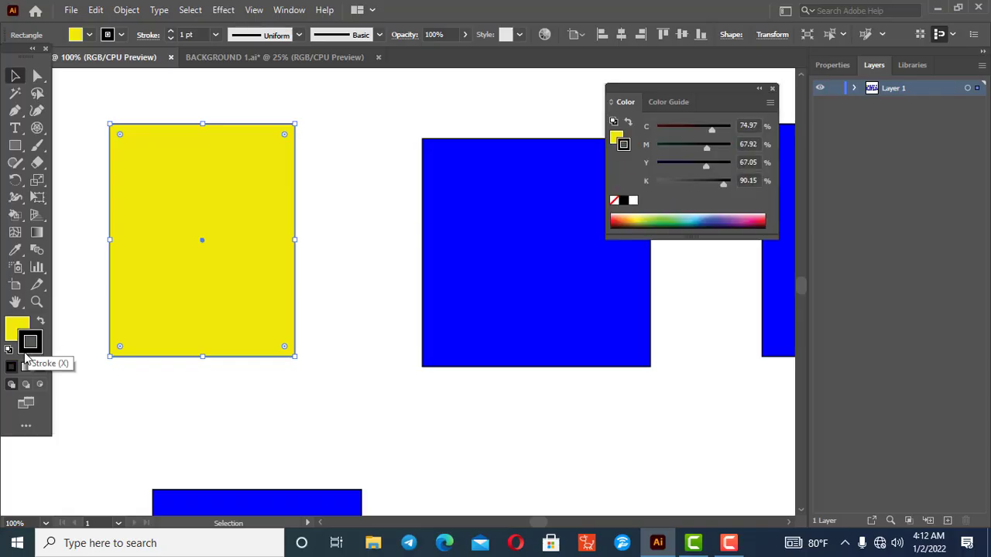
{"action": "left_click", "coordinate": [171, 31]}
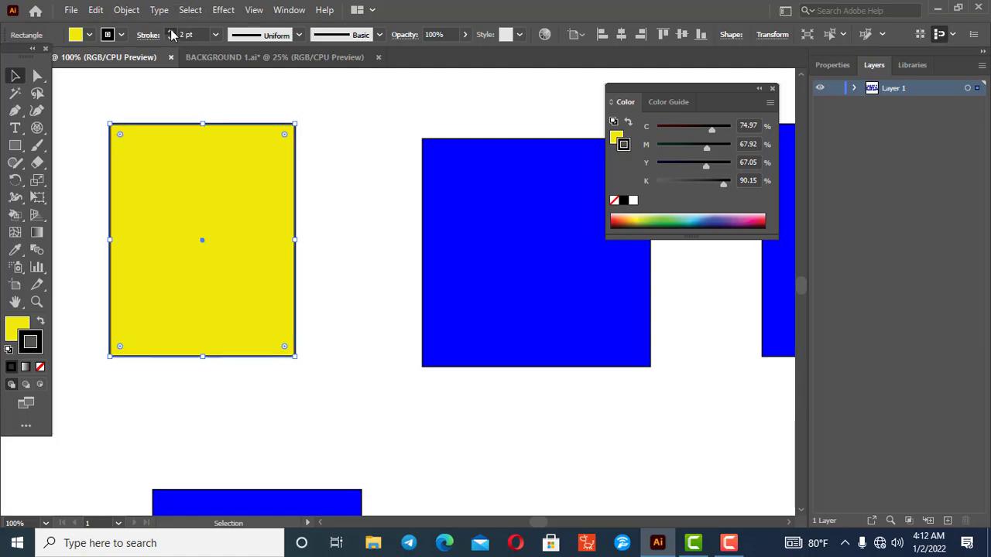
{"action": "left_click", "coordinate": [171, 31]}
{"action": "left_click", "coordinate": [171, 31]}
{"action": "left_click", "coordinate": [171, 31]}
{"action": "left_click", "coordinate": [171, 31]}
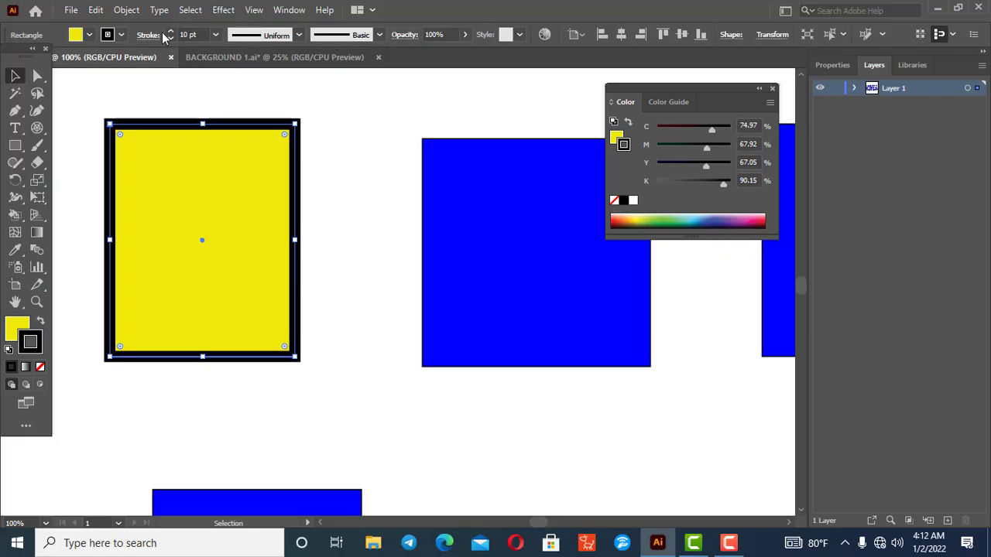
{"action": "left_click", "coordinate": [40, 369]}
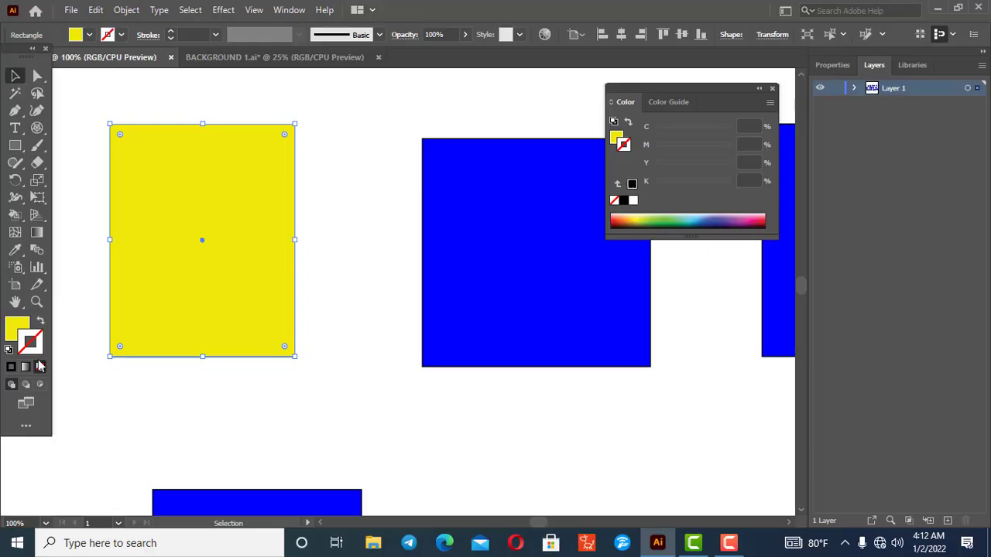
Step: Apply a magenta stroke to the yellow rectangle
{"action": "double_click", "coordinate": [36, 348]}
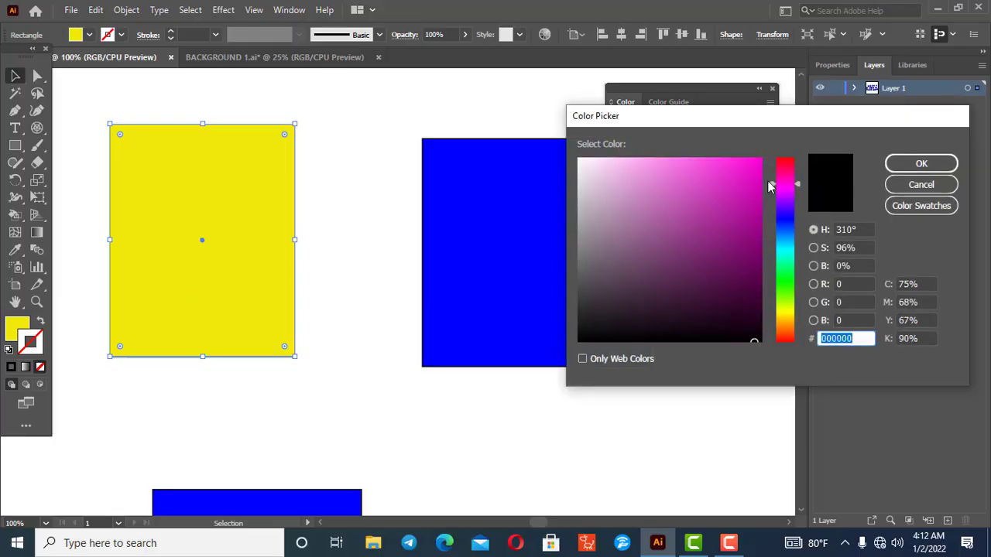
{"action": "left_click", "coordinate": [745, 173]}
{"action": "left_click", "coordinate": [921, 163]}
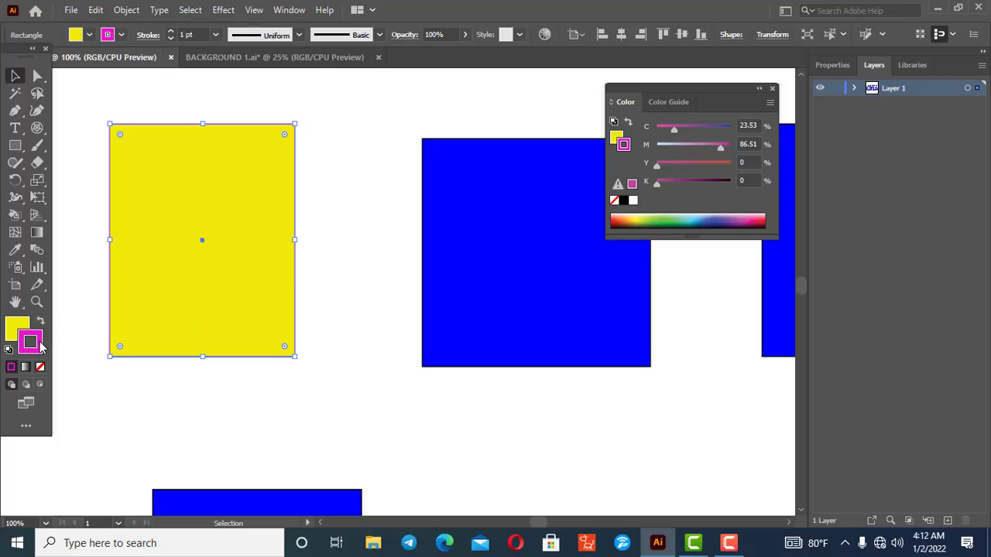
Step: Increase the weight of the rectangle's magenta stroke to 11 pt
{"action": "left_click", "coordinate": [170, 32]}
{"action": "left_click", "coordinate": [170, 32]}
{"action": "left_click", "coordinate": [170, 32]}
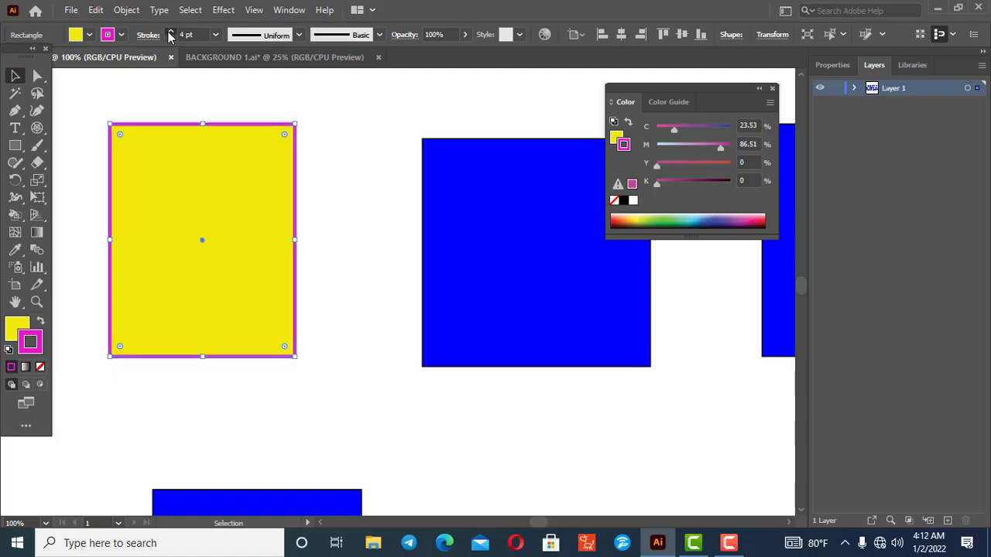
{"action": "left_click", "coordinate": [170, 31]}
{"action": "left_click", "coordinate": [171, 31]}
{"action": "left_click", "coordinate": [170, 32]}
{"action": "left_click", "coordinate": [170, 32]}
{"action": "left_click", "coordinate": [170, 31]}
{"action": "left_click", "coordinate": [170, 31]}
{"action": "left_click", "coordinate": [170, 32]}
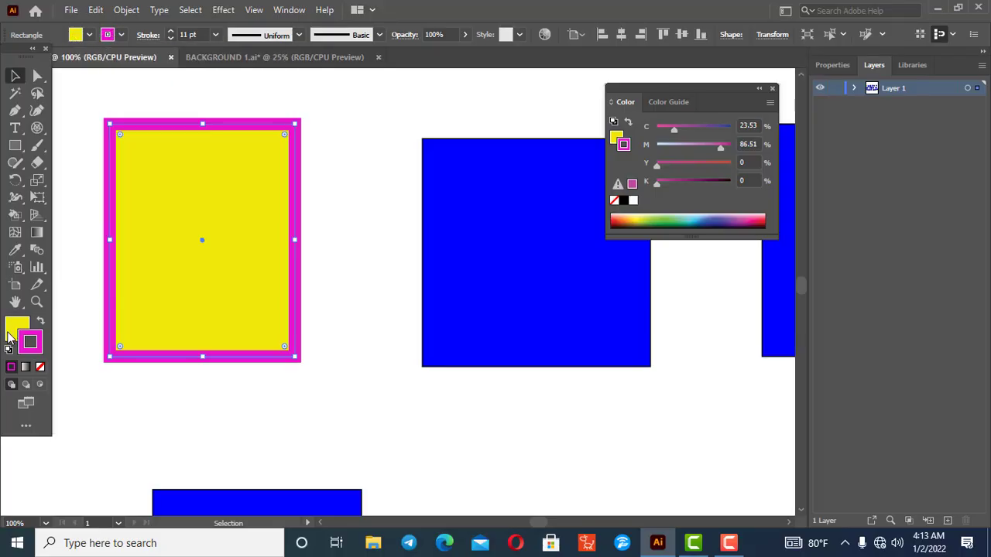
Step: Try swatch colours as the upper-left rectangle's fill: blue, dark navy and orange in turn
{"action": "left_click", "coordinate": [89, 35]}
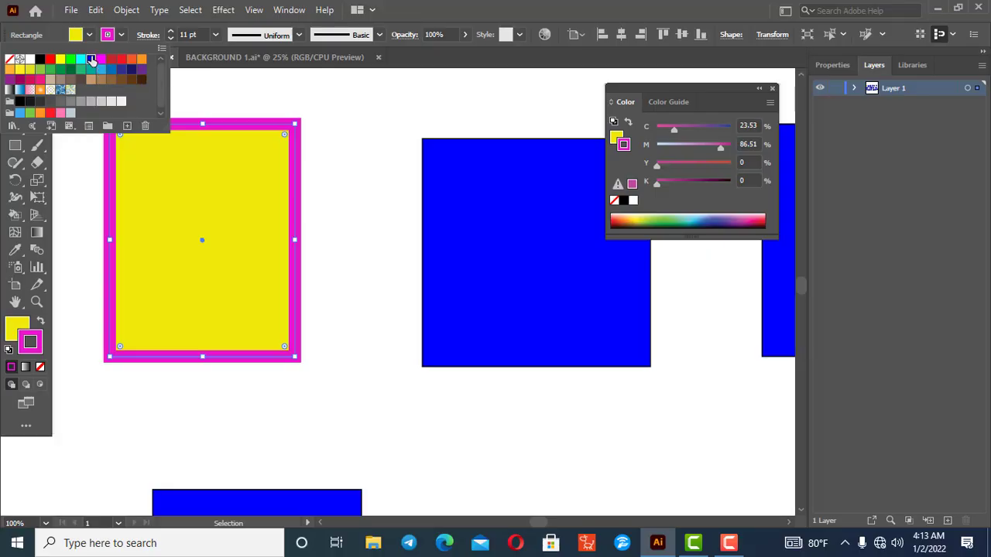
{"action": "left_click", "coordinate": [90, 59]}
{"action": "left_click", "coordinate": [89, 37]}
{"action": "left_click", "coordinate": [89, 36]}
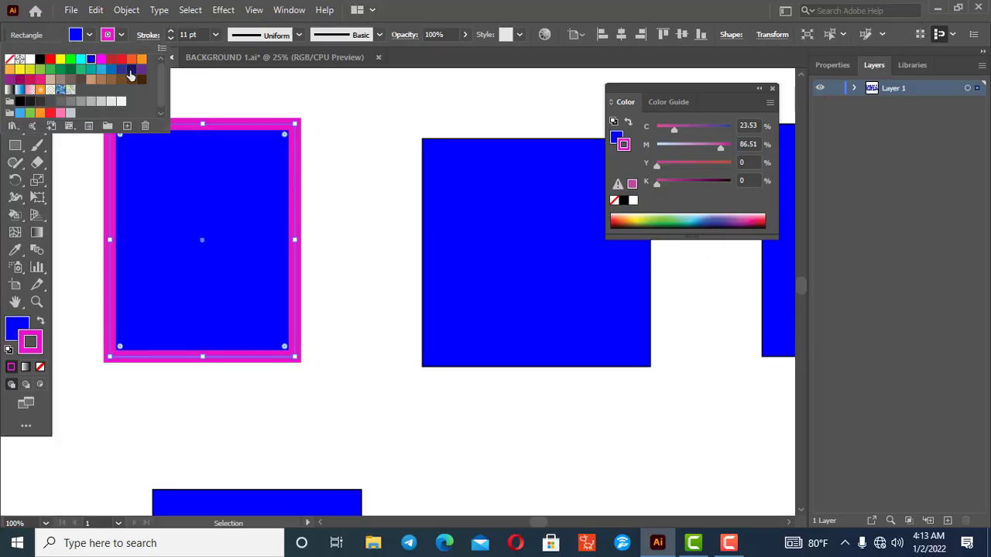
{"action": "left_click", "coordinate": [130, 70]}
{"action": "left_click", "coordinate": [91, 36]}
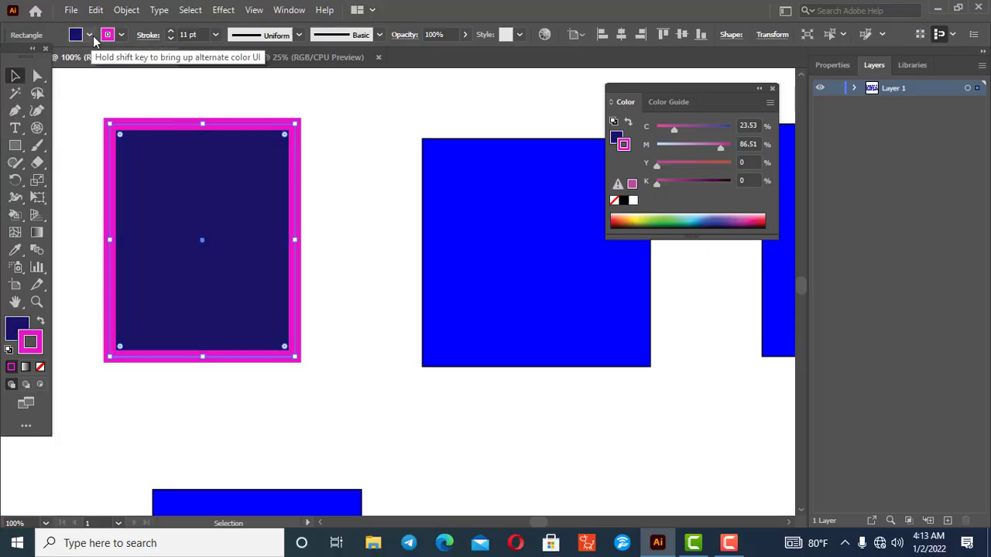
{"action": "left_click", "coordinate": [93, 36]}
{"action": "left_click", "coordinate": [131, 60]}
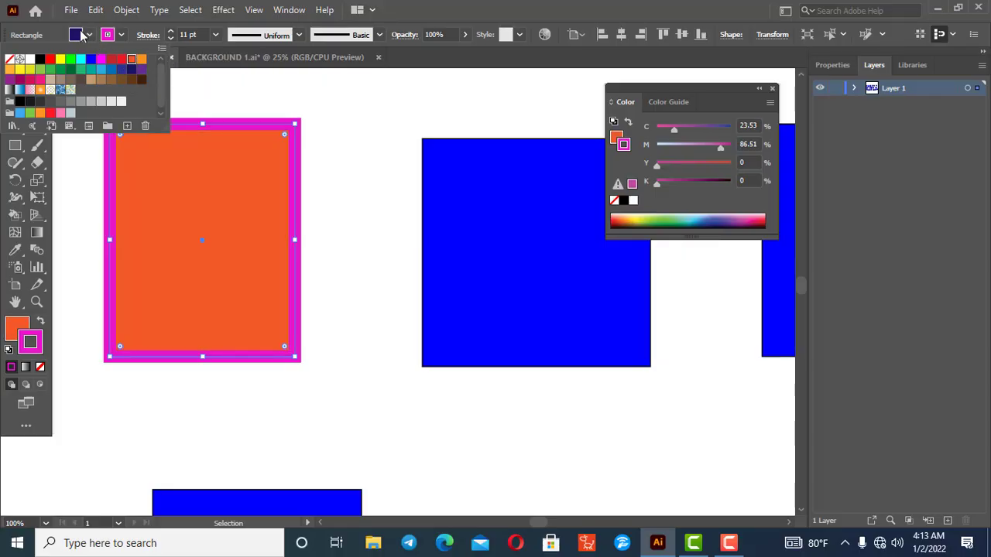
Step: Set the upper-left rectangle's fill to None, then fill it with the bright blue swatch
{"action": "left_click", "coordinate": [89, 34]}
{"action": "left_click", "coordinate": [89, 34]}
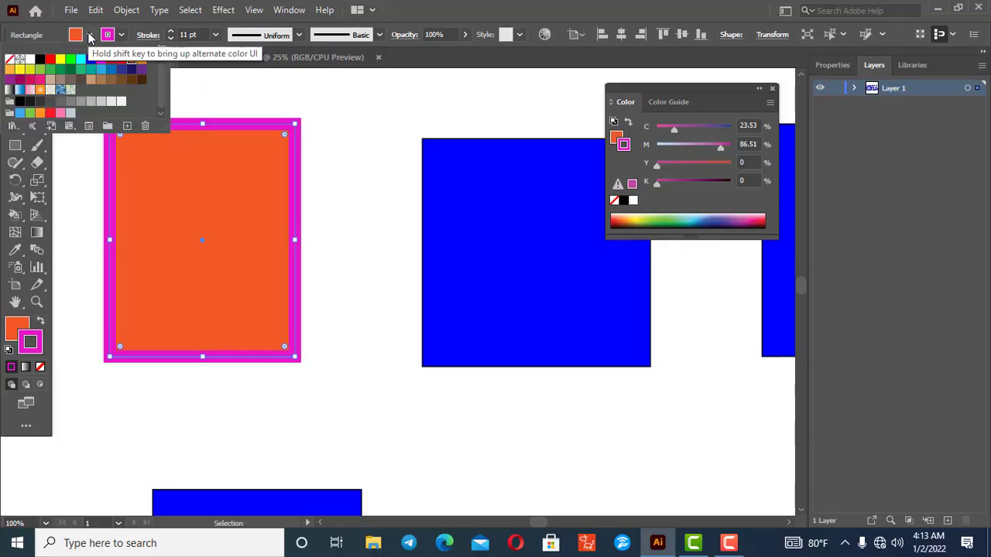
{"action": "left_click", "coordinate": [10, 62]}
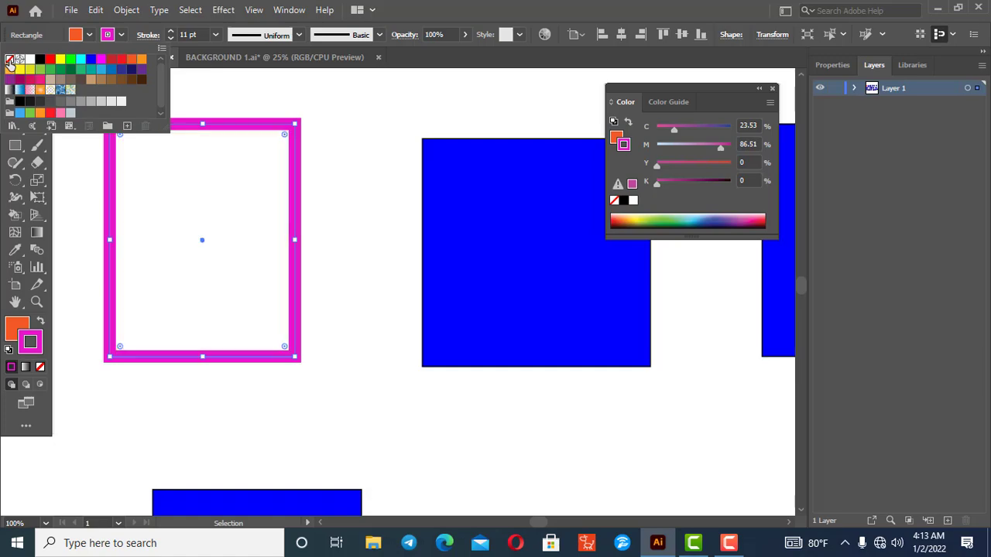
{"action": "left_click", "coordinate": [93, 35]}
{"action": "left_click", "coordinate": [93, 35]}
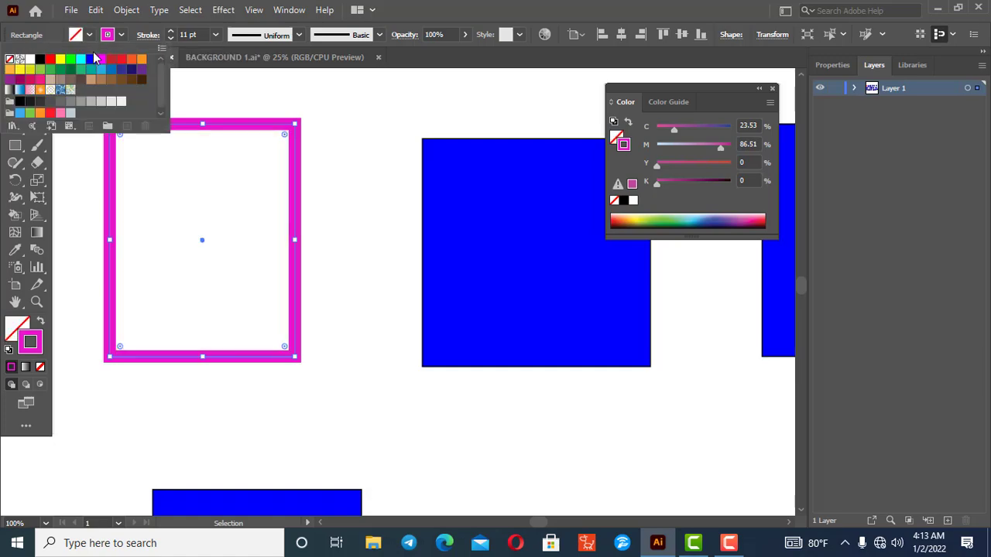
{"action": "left_click", "coordinate": [90, 60]}
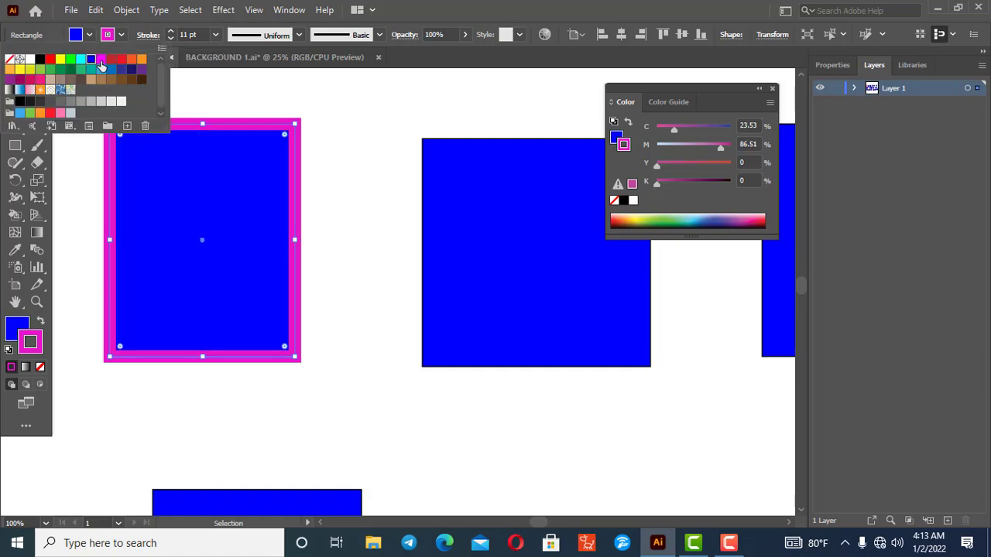
Step: Fill the upper-left rectangle with the dark red swatch
{"action": "left_click", "coordinate": [91, 35]}
{"action": "left_click", "coordinate": [91, 35]}
{"action": "left_click", "coordinate": [108, 60]}
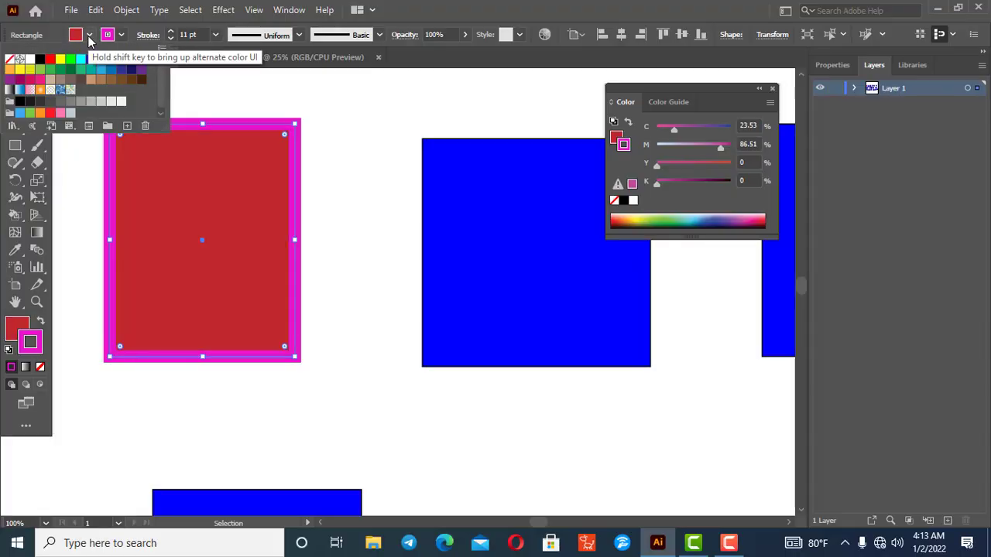
Step: Remove the red rectangle's magenta stroke and apply the dark blue swatch as its stroke colour
{"action": "left_click", "coordinate": [122, 36]}
{"action": "left_click", "coordinate": [122, 36]}
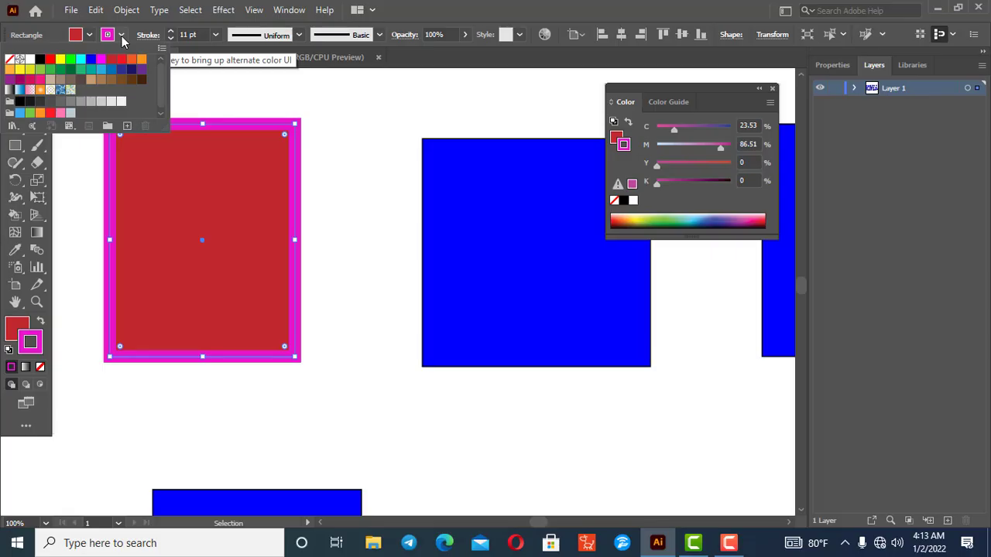
{"action": "left_click", "coordinate": [9, 59]}
{"action": "left_click", "coordinate": [121, 36]}
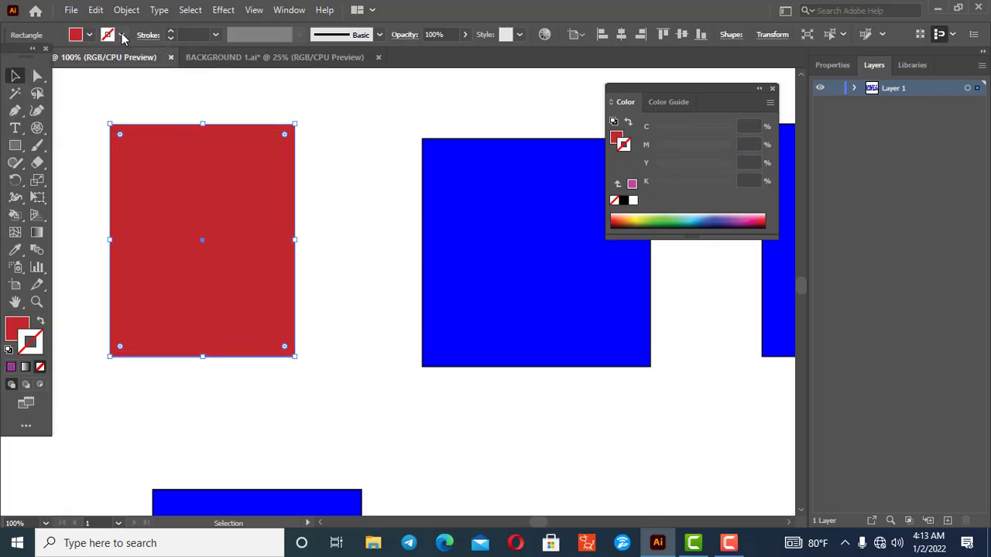
{"action": "left_click", "coordinate": [122, 36]}
{"action": "left_click", "coordinate": [121, 70]}
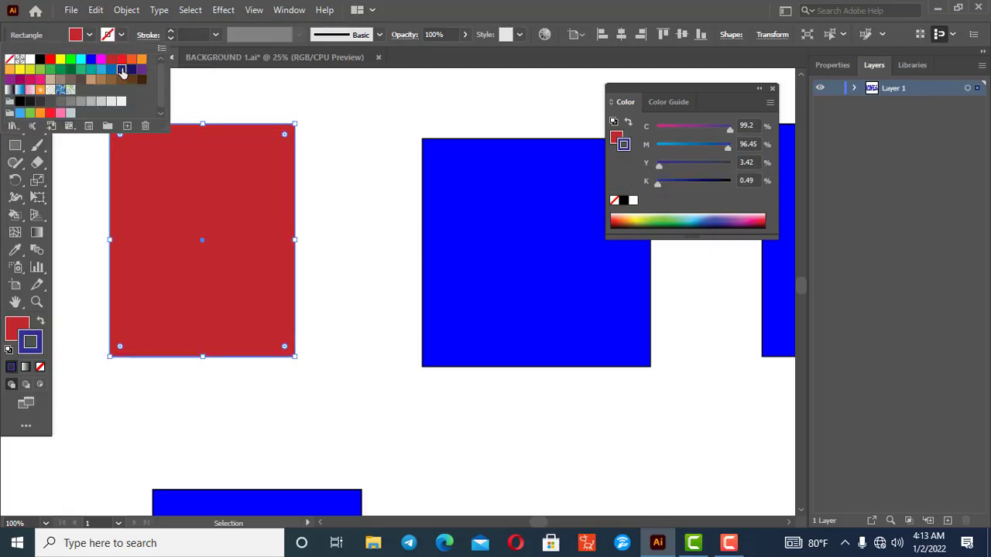
Step: Give the red rectangle an RGB Green stroke with a weight of 10 pt
{"action": "left_click", "coordinate": [70, 69]}
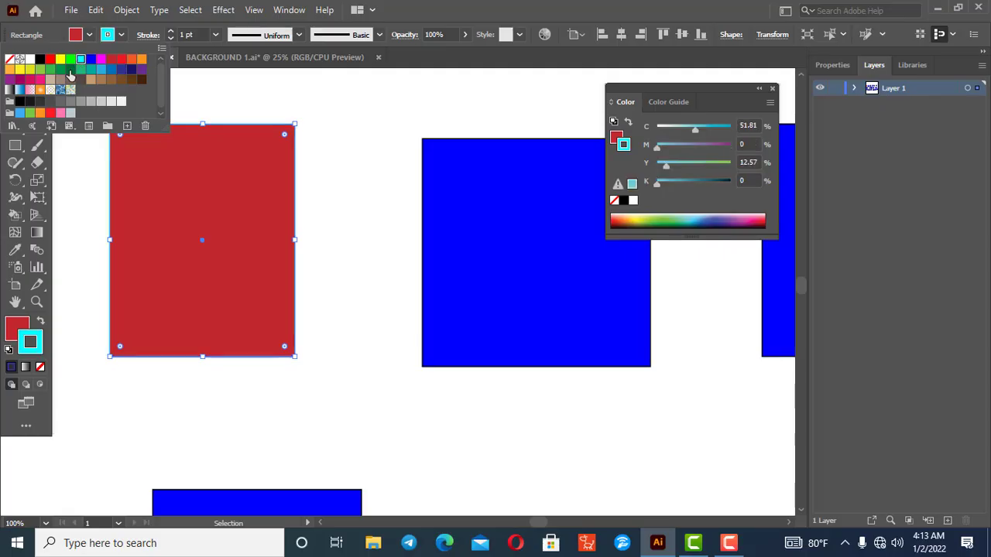
{"action": "left_click", "coordinate": [71, 59]}
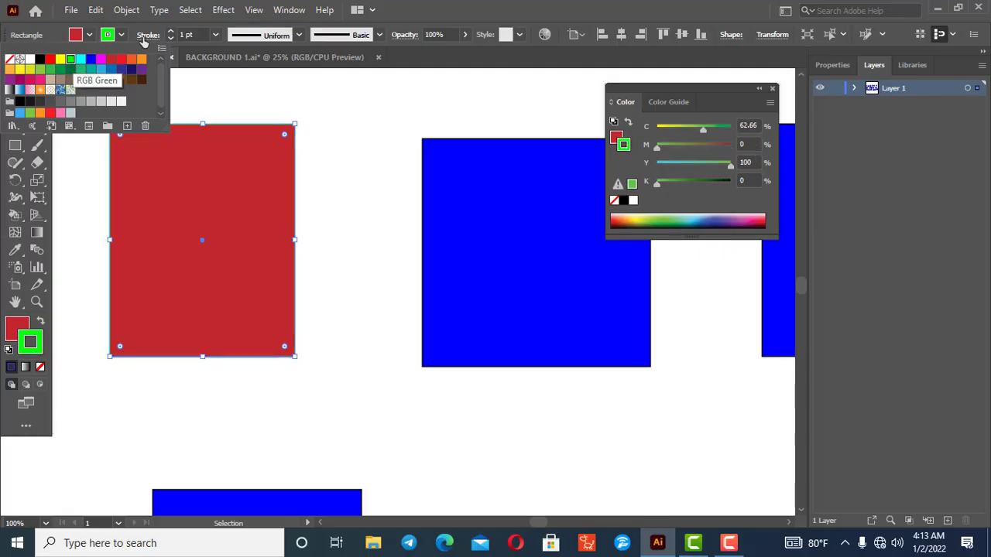
{"action": "left_click", "coordinate": [170, 31]}
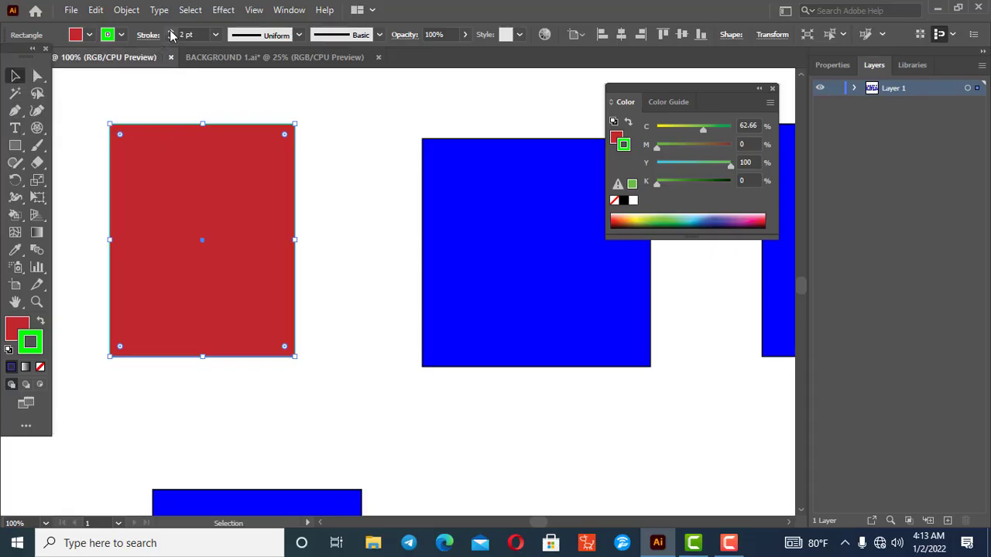
{"action": "left_click", "coordinate": [170, 31]}
{"action": "left_click", "coordinate": [170, 31]}
{"action": "left_click", "coordinate": [170, 31]}
{"action": "left_click", "coordinate": [171, 31]}
{"action": "left_click", "coordinate": [170, 31]}
{"action": "left_click", "coordinate": [171, 31]}
{"action": "left_click", "coordinate": [170, 31]}
{"action": "left_click", "coordinate": [170, 31]}
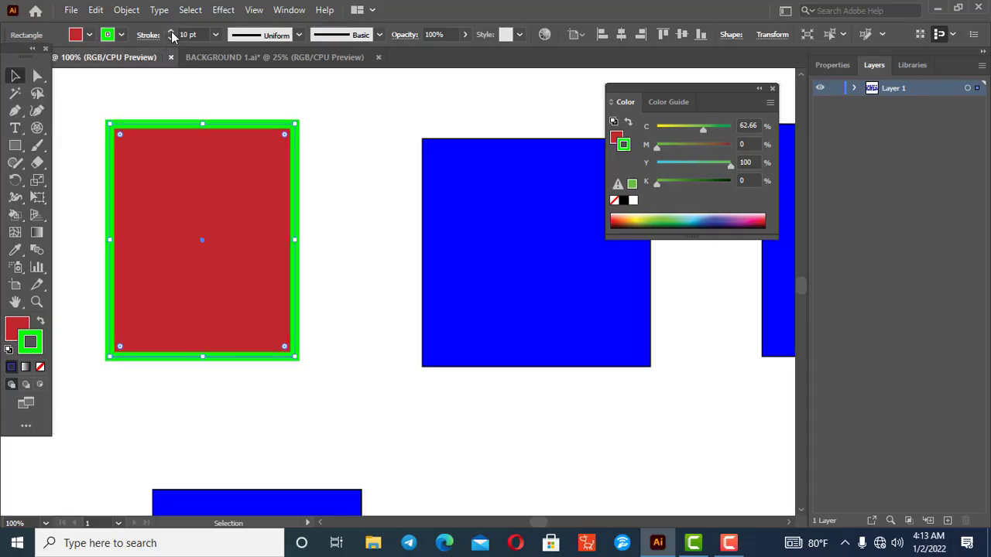
{"action": "left_click", "coordinate": [170, 31]}
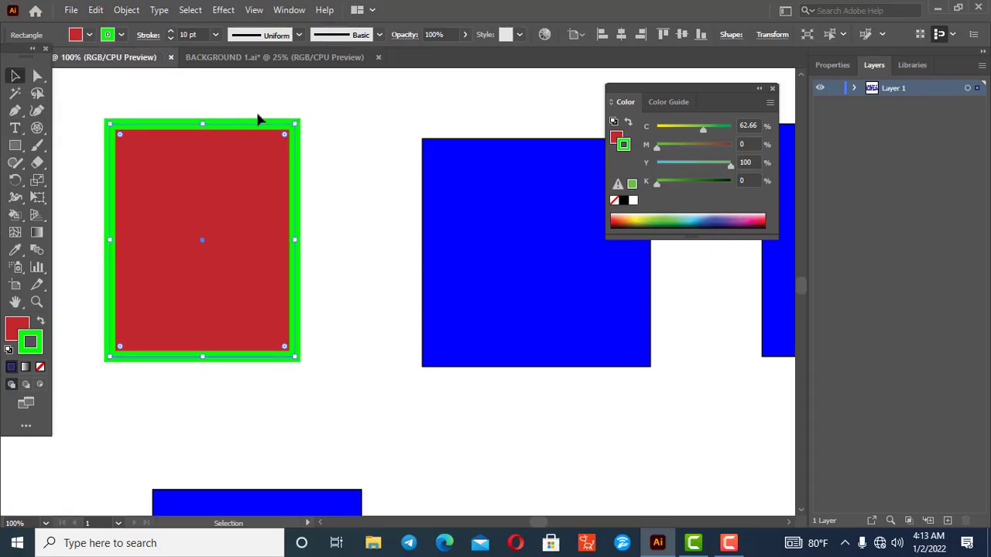
Step: Change the rectangle's stroke from green to golden yellow using the Color Picker
{"action": "double_click", "coordinate": [29, 346]}
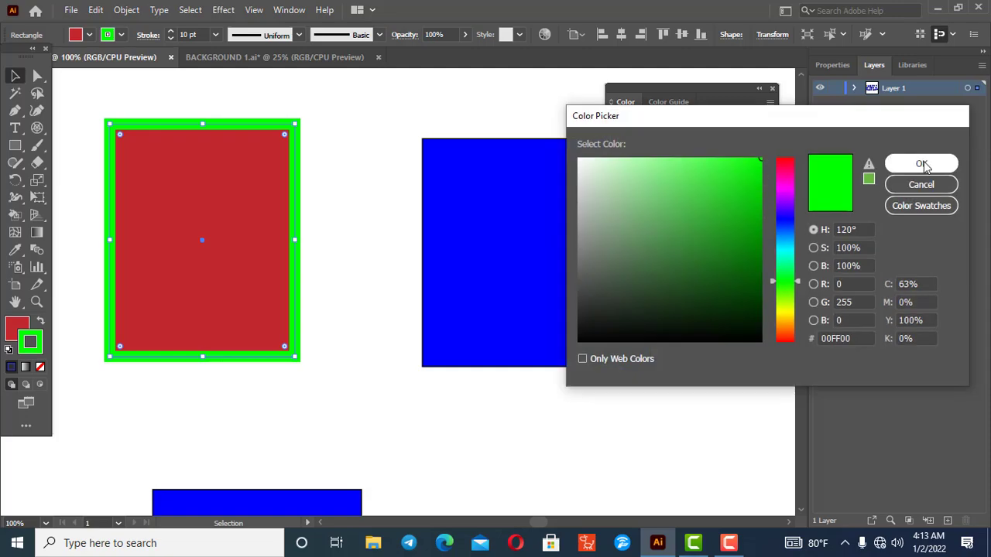
{"action": "left_click", "coordinate": [787, 191]}
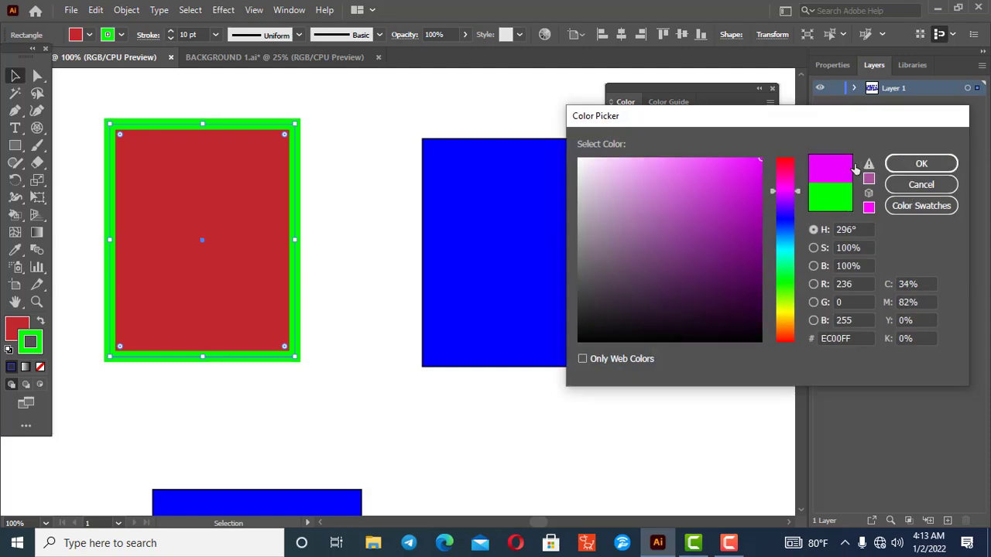
{"action": "left_click", "coordinate": [787, 158]}
{"action": "left_click", "coordinate": [780, 315]}
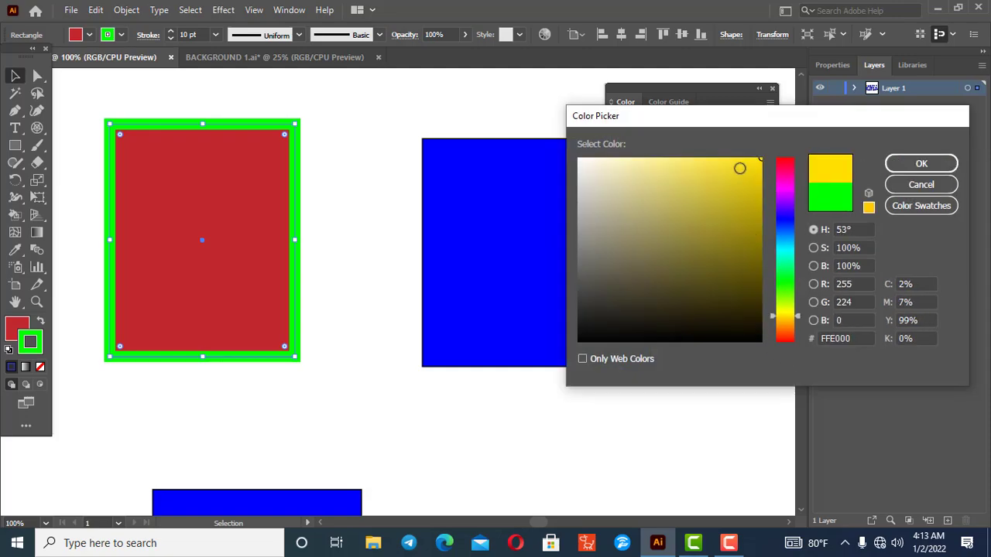
{"action": "left_click", "coordinate": [741, 167]}
{"action": "left_click", "coordinate": [941, 167]}
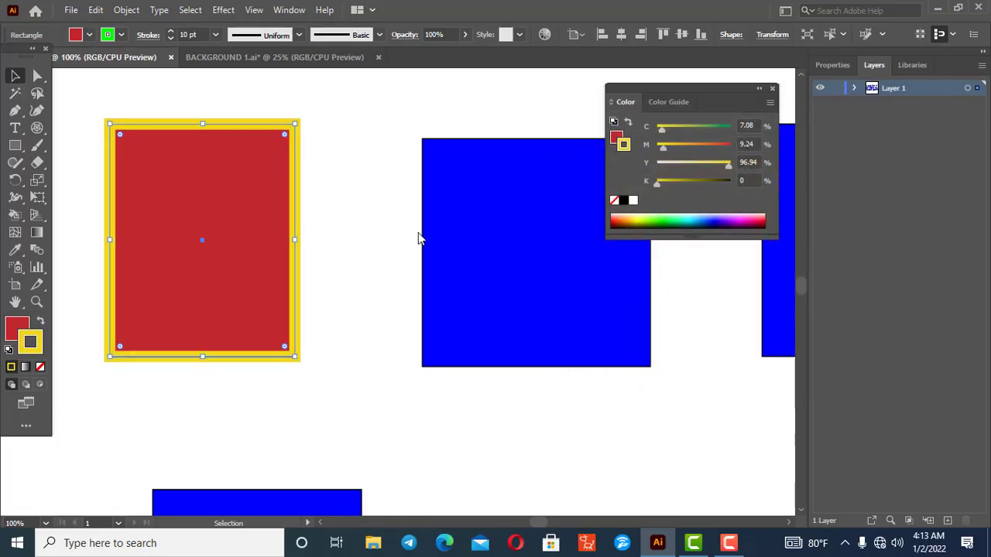
Step: Change the rectangle's fill to bright turquoise using the Color Picker and close the floating color sliders
{"action": "left_click", "coordinate": [14, 329]}
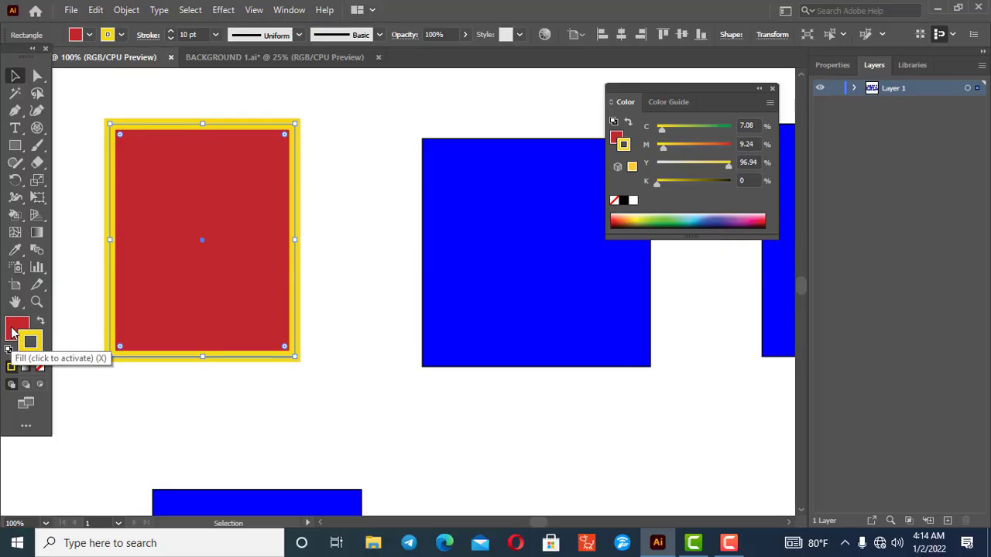
{"action": "left_click", "coordinate": [12, 331]}
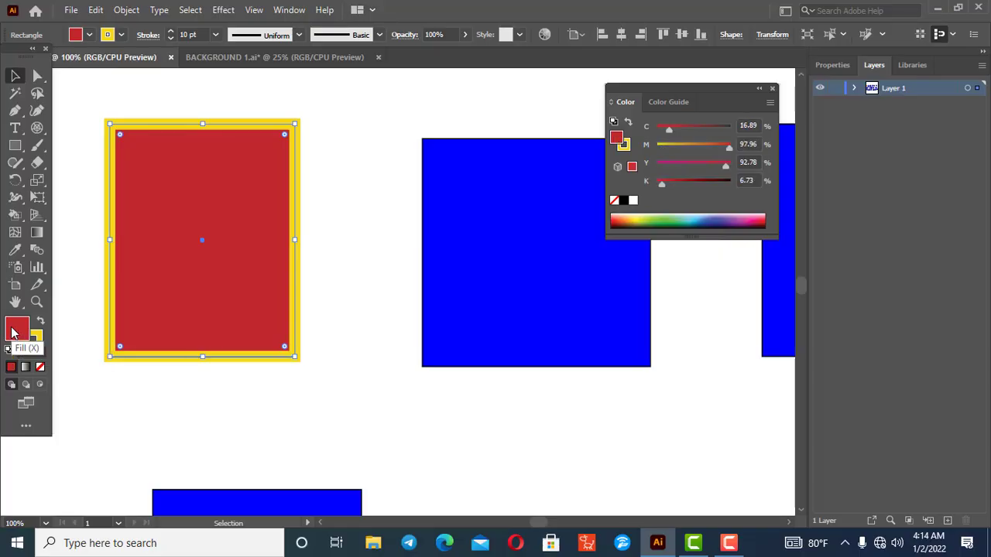
{"action": "double_click", "coordinate": [14, 332]}
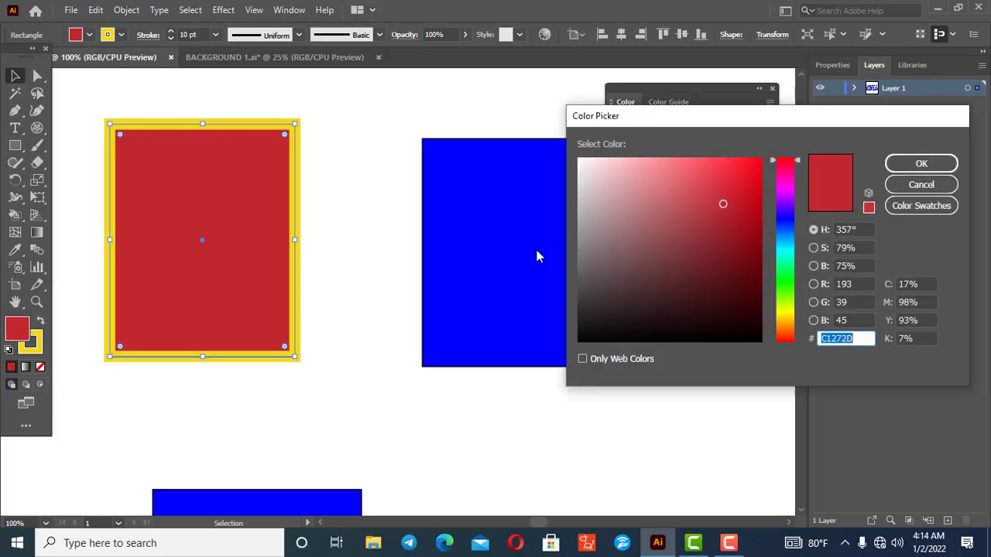
{"action": "left_click", "coordinate": [774, 249]}
{"action": "left_click_drag", "start_coordinate": [747, 169], "coordinate": [761, 173]}
{"action": "left_click", "coordinate": [915, 165]}
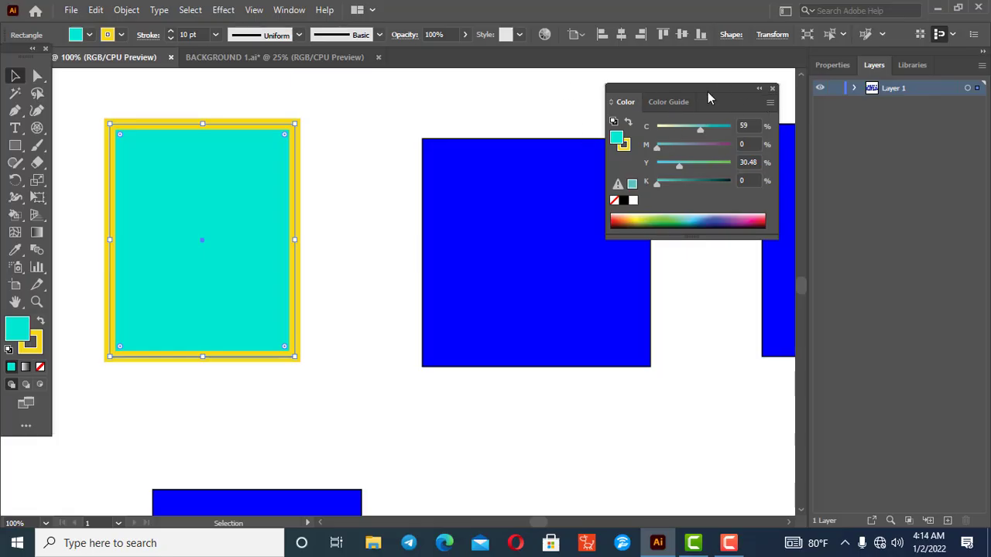
{"action": "left_click", "coordinate": [772, 90]}
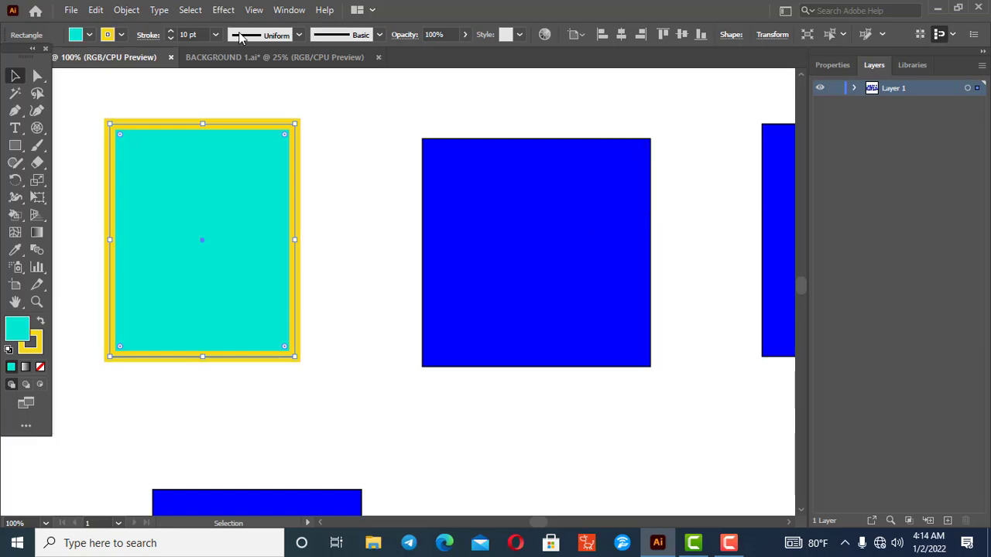
Step: Bring back the floating Color sliders and sample a light blue fill for the rectangle from the spectrum, with cyan about 57%
{"action": "left_click", "coordinate": [291, 11]}
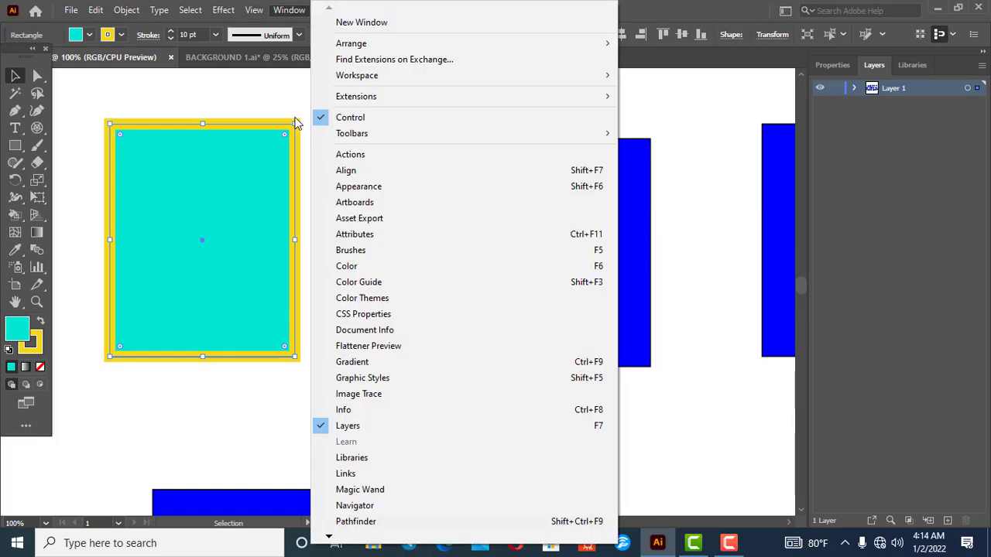
{"action": "left_click", "coordinate": [353, 268]}
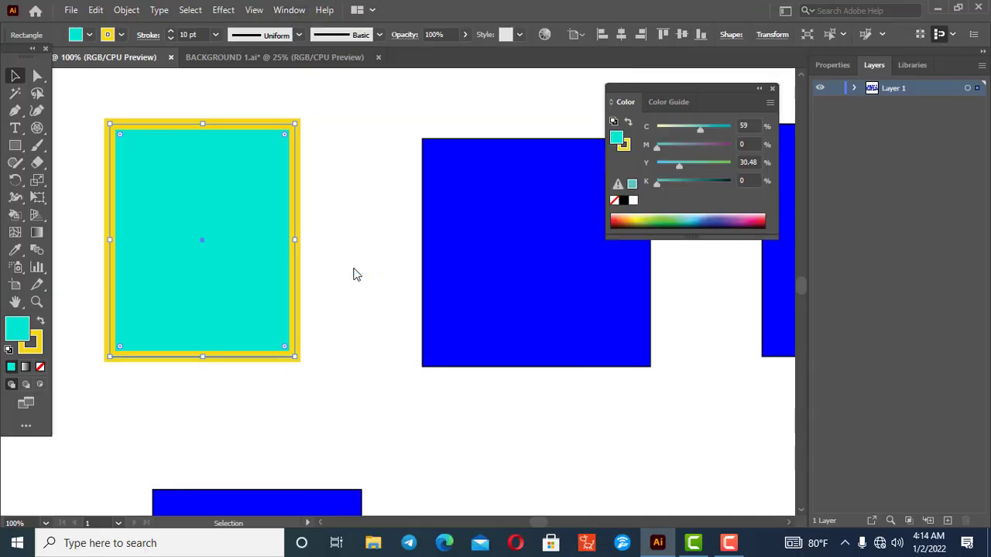
{"action": "left_click_drag", "start_coordinate": [695, 87], "coordinate": [733, 106]}
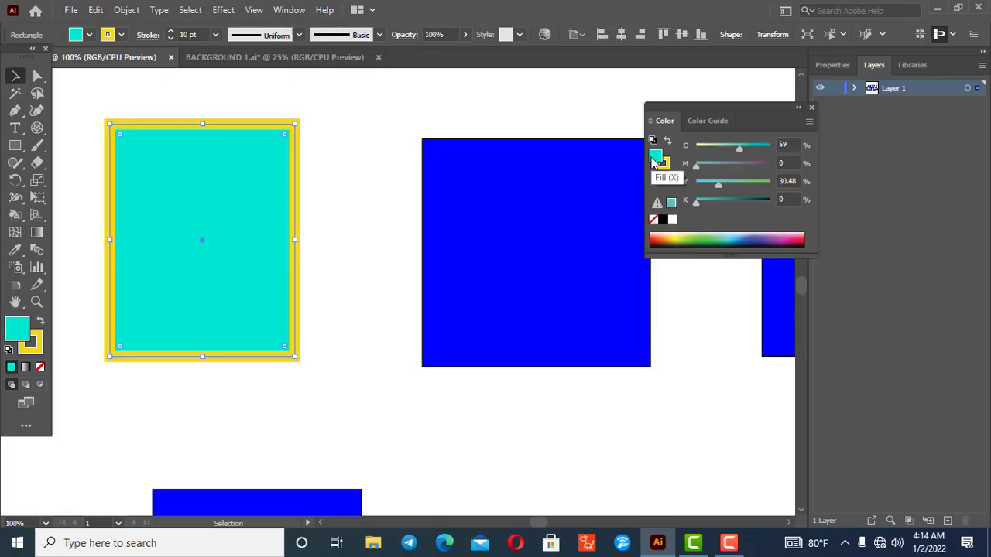
{"action": "left_click", "coordinate": [779, 239]}
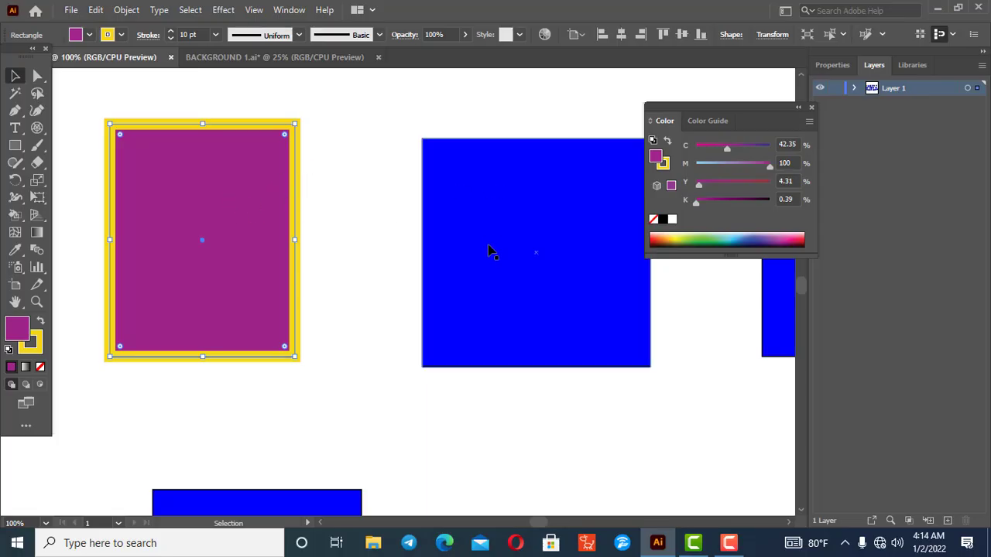
{"action": "left_click", "coordinate": [422, 232]}
{"action": "left_click", "coordinate": [259, 190]}
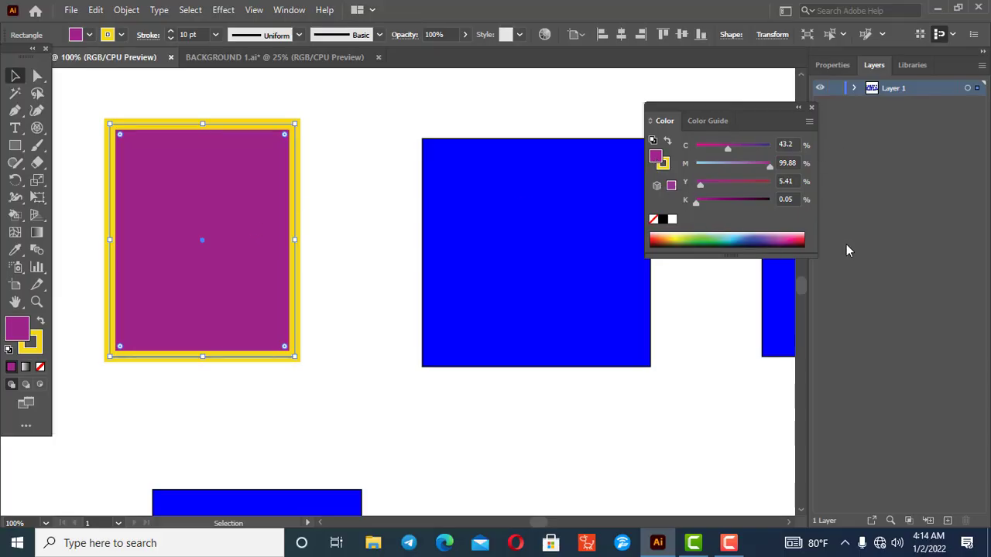
{"action": "left_click", "coordinate": [793, 235]}
{"action": "left_click", "coordinate": [791, 237]}
{"action": "left_click", "coordinate": [724, 236]}
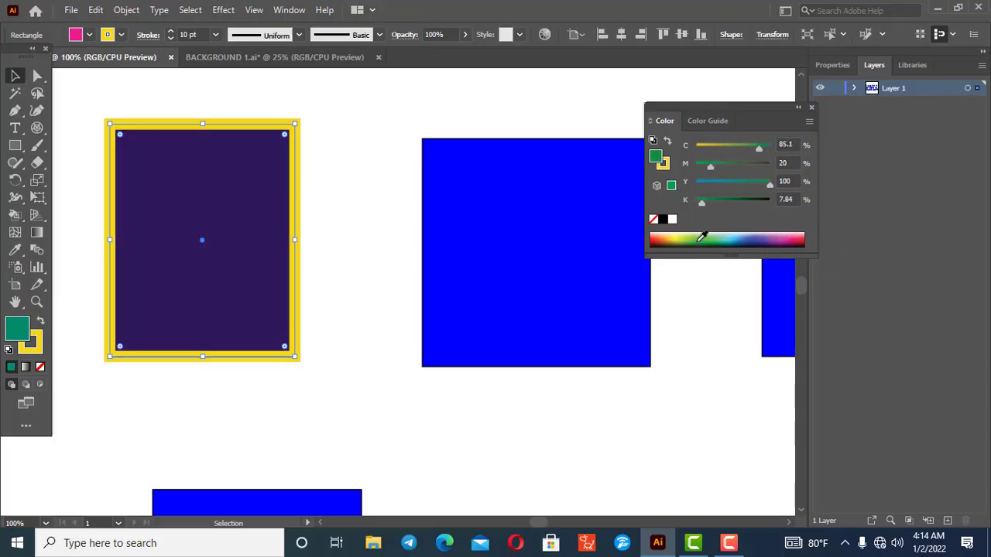
{"action": "left_click", "coordinate": [686, 234]}
{"action": "left_click", "coordinate": [739, 230]}
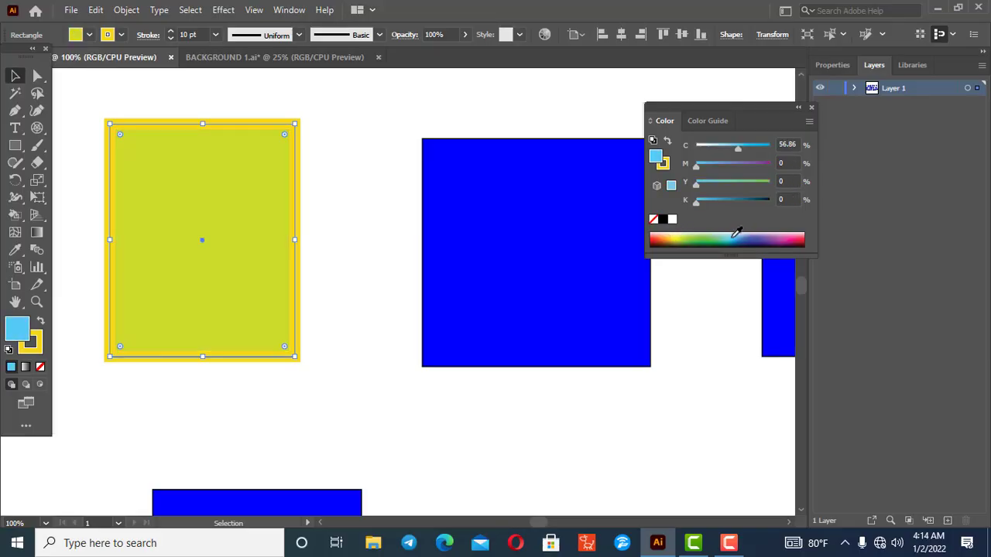
Step: Sample a dark red stroke for the rectangle from the spectrum (C 28.24, M 100, Y 77.25, K 30.59) and close the Color sliders
{"action": "left_click", "coordinate": [663, 164]}
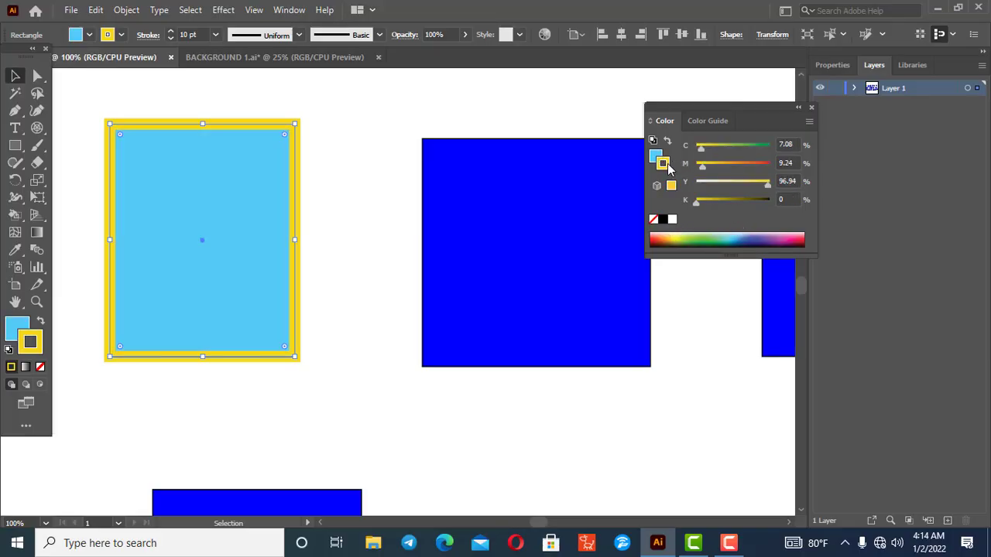
{"action": "left_click", "coordinate": [713, 244]}
{"action": "left_click", "coordinate": [750, 236]}
{"action": "left_click", "coordinate": [784, 235]}
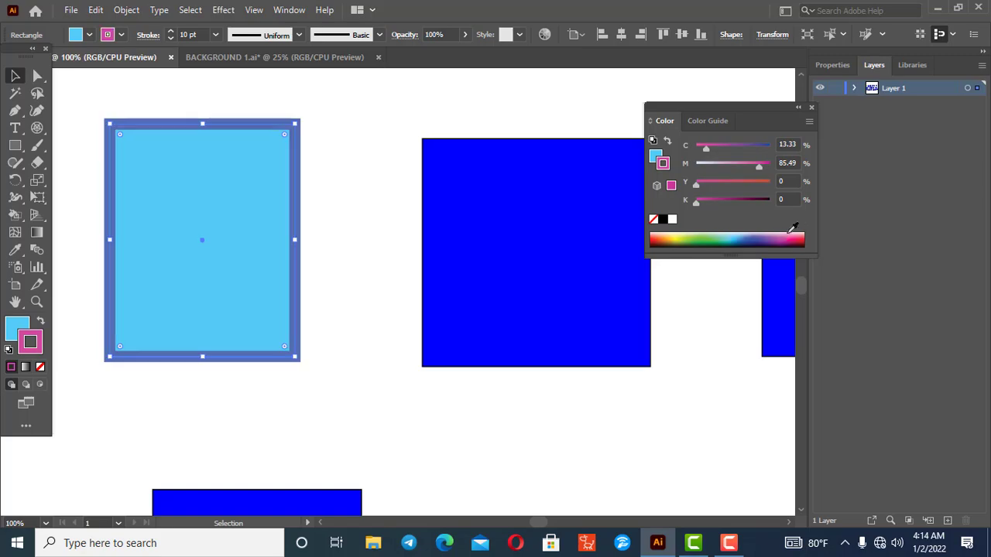
{"action": "left_click", "coordinate": [800, 241]}
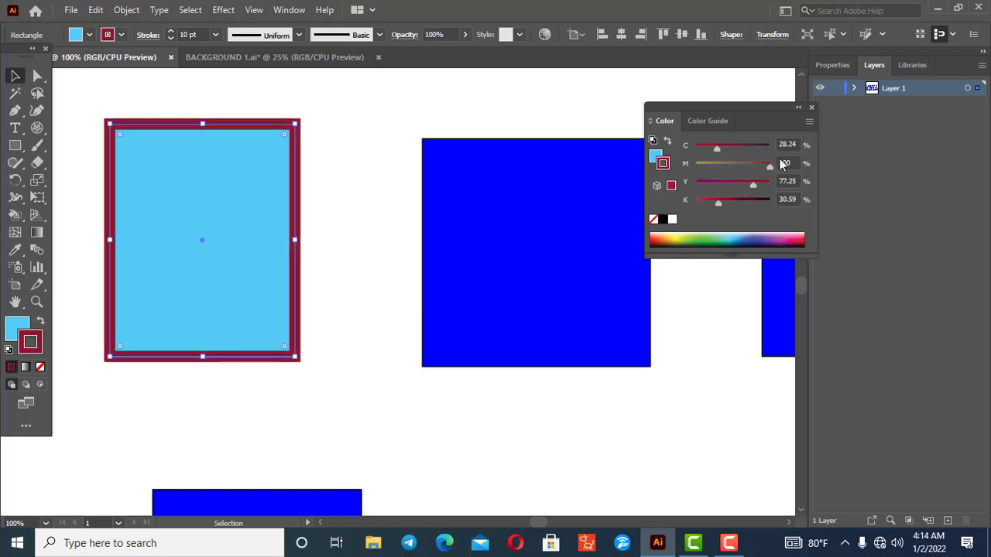
{"action": "left_click", "coordinate": [811, 108]}
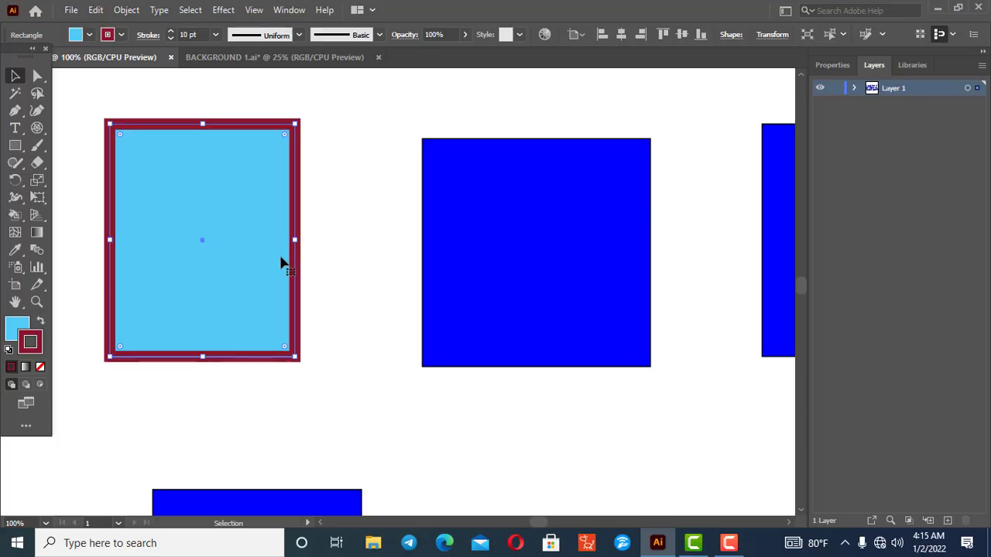
Step: Fill the second shape in the top row with magenta DD10C5 using the Color Picker
{"action": "scroll", "coordinate": [283, 264], "scroll_direction": "down", "scroll_amount": 4}
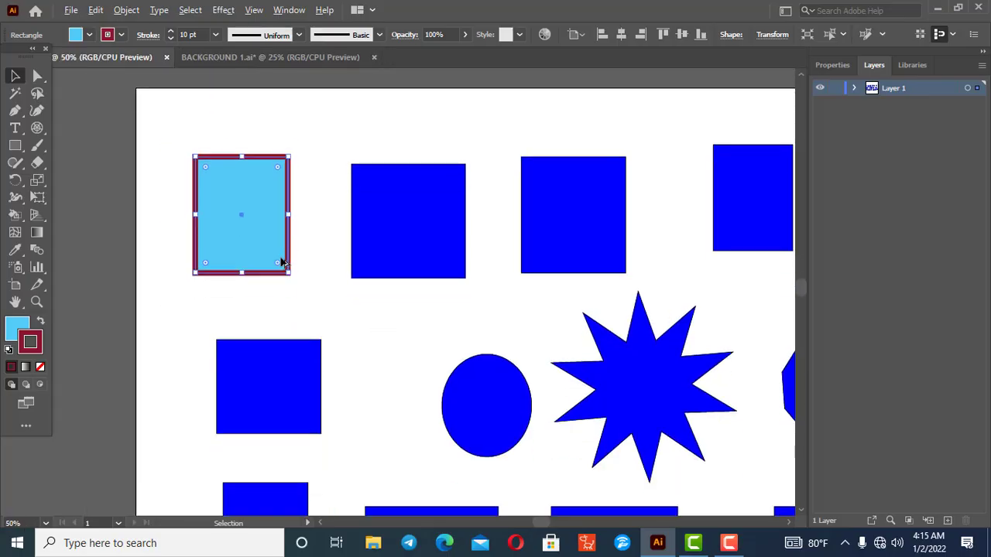
{"action": "scroll", "coordinate": [286, 263], "scroll_direction": "down", "scroll_amount": 1}
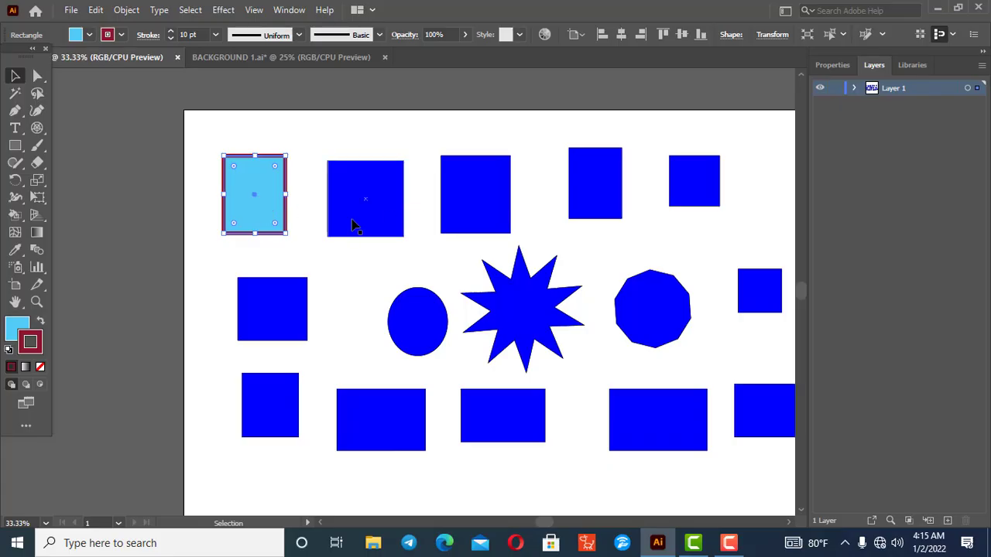
{"action": "left_click", "coordinate": [353, 225]}
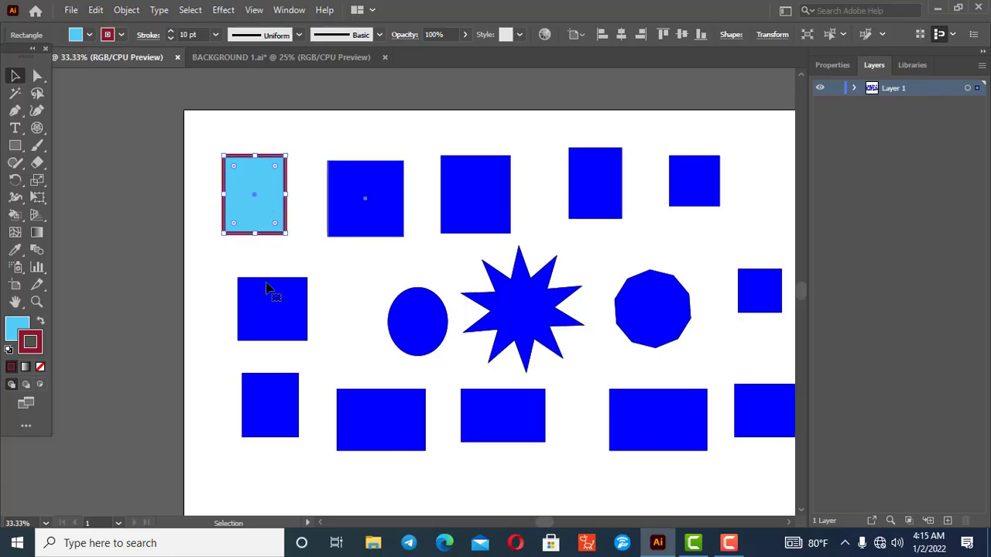
{"action": "left_click", "coordinate": [16, 331]}
{"action": "double_click", "coordinate": [24, 335]}
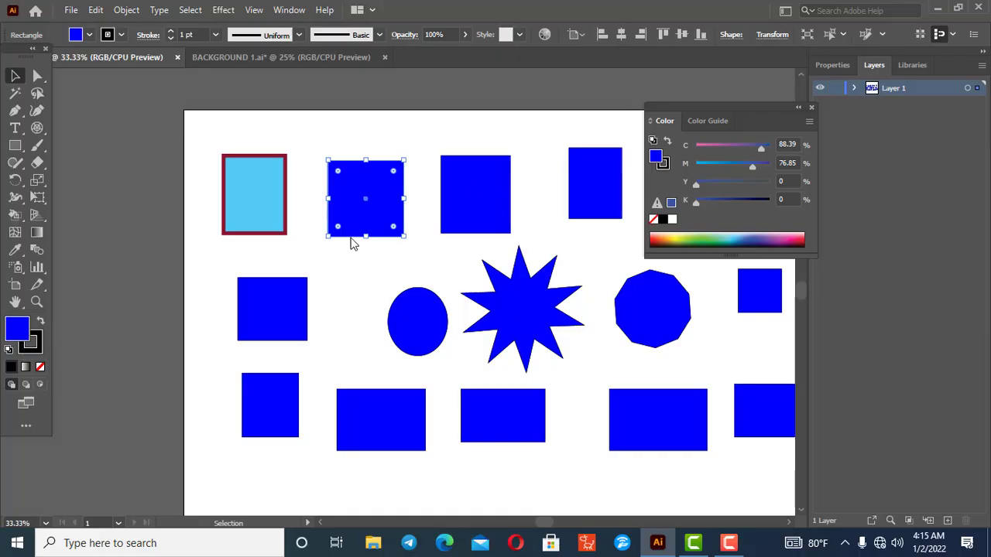
{"action": "left_click", "coordinate": [780, 190]}
{"action": "left_click", "coordinate": [745, 180]}
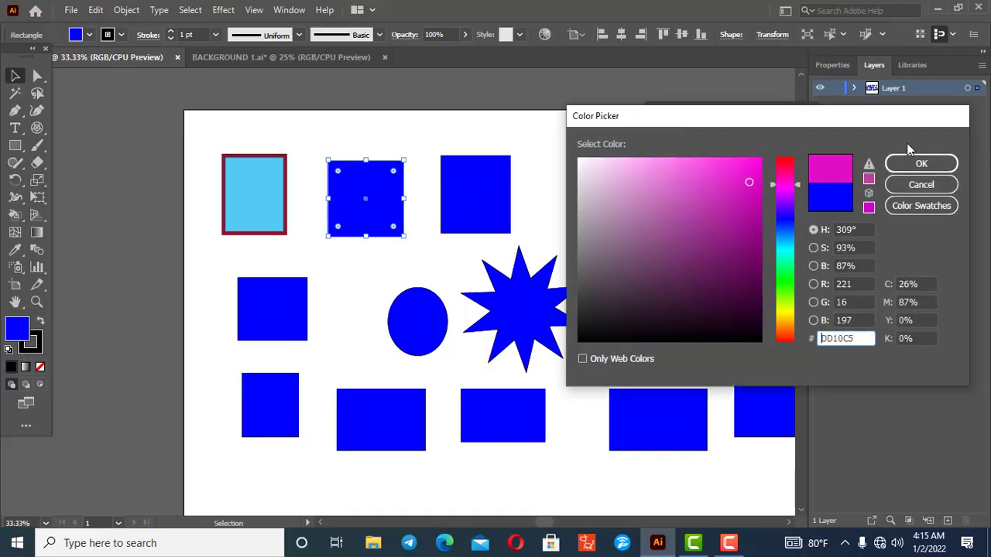
{"action": "left_click", "coordinate": [921, 163]}
Step: Fill the third rectangle in the top row with green sampled from the spectrum, about C 86, M 20, Y 100, K 8
{"action": "left_click", "coordinate": [502, 226]}
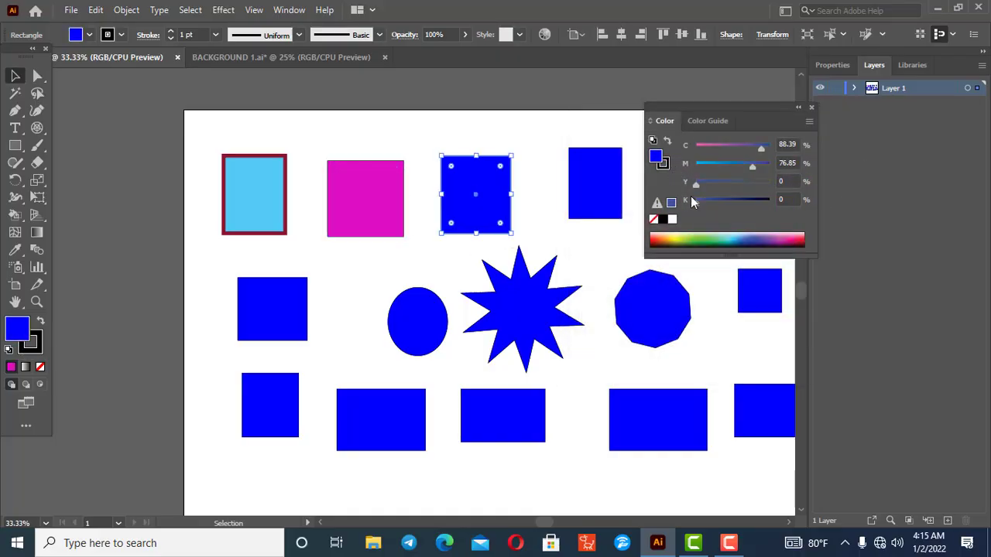
{"action": "left_click", "coordinate": [700, 238]}
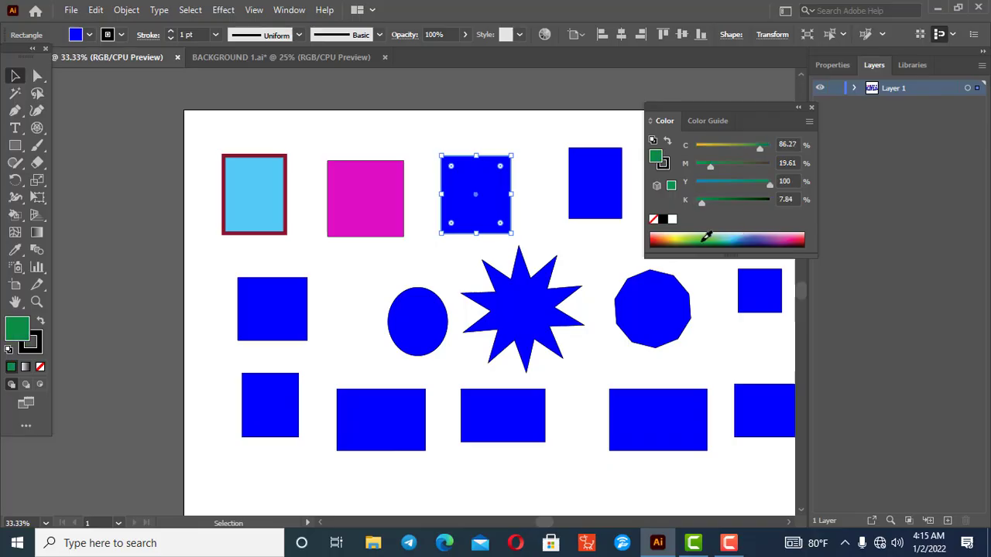
Step: Fill the first rectangle in the second row with orange FFAA00 using the Color Picker, close the Color sliders and deselect
{"action": "left_click", "coordinate": [265, 334]}
{"action": "double_click", "coordinate": [11, 332]}
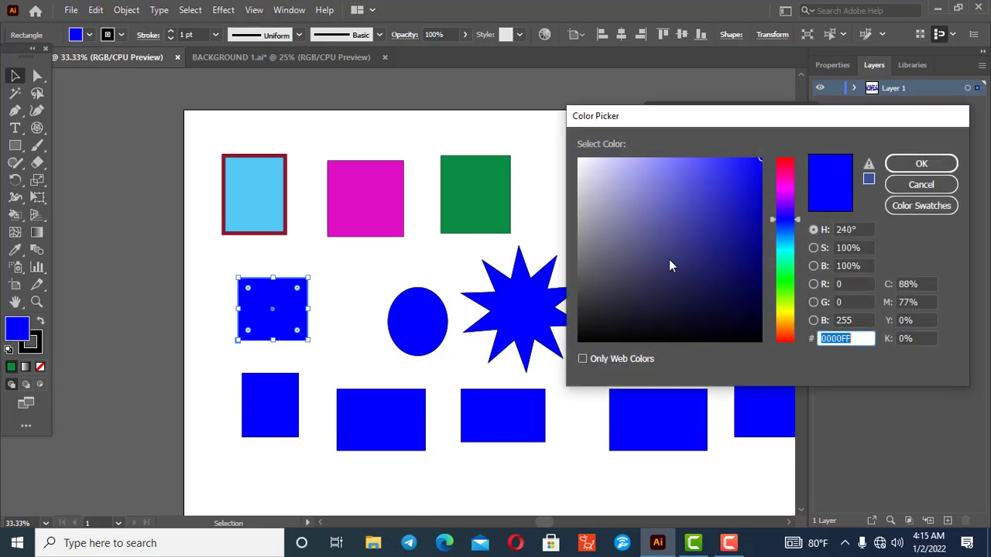
{"action": "left_click", "coordinate": [790, 256]}
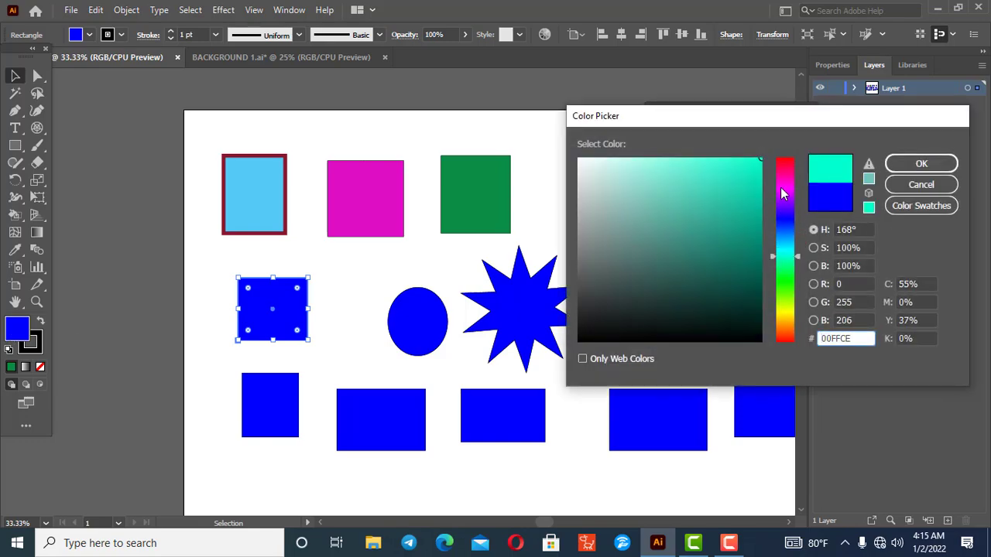
{"action": "left_click", "coordinate": [797, 321]}
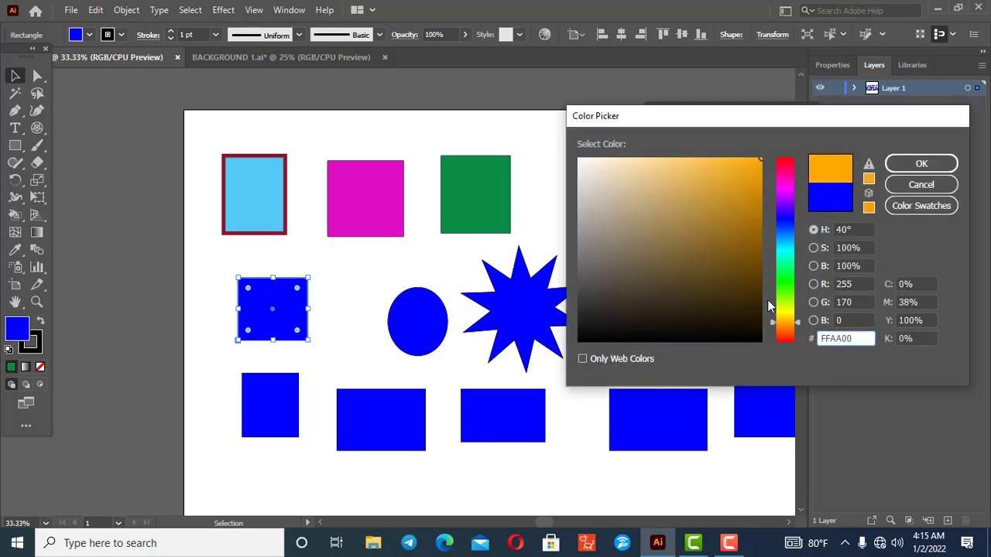
{"action": "left_click", "coordinate": [921, 164]}
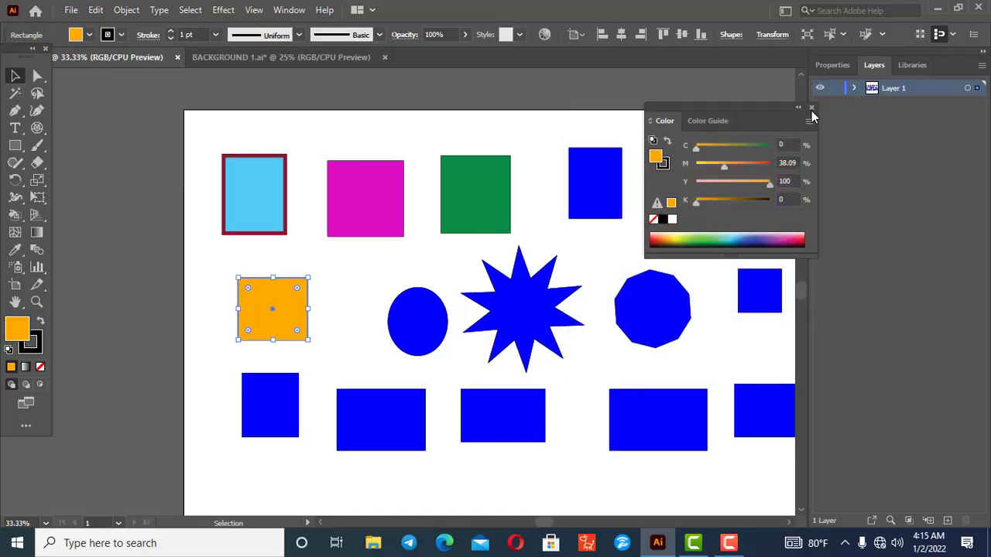
{"action": "left_click", "coordinate": [811, 107]}
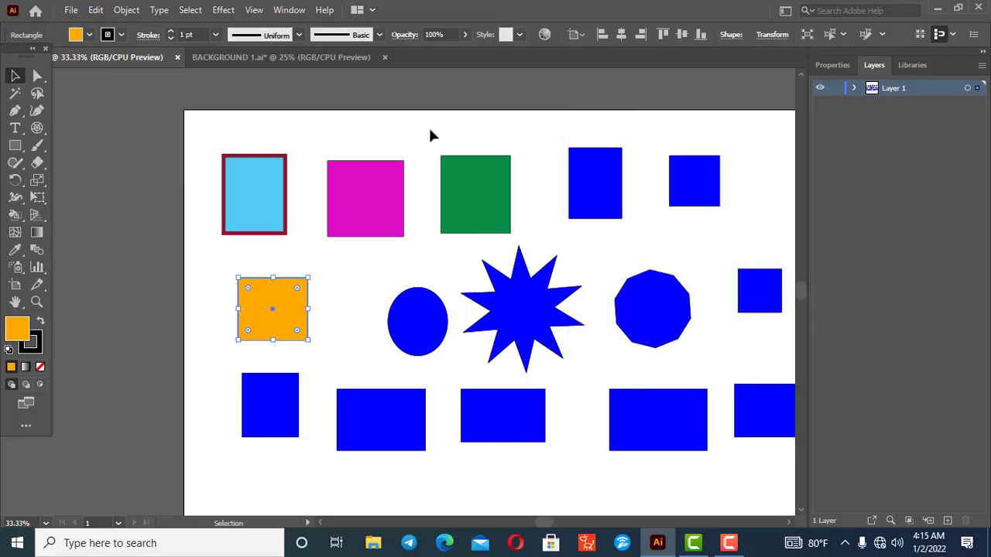
{"action": "left_click", "coordinate": [431, 158]}
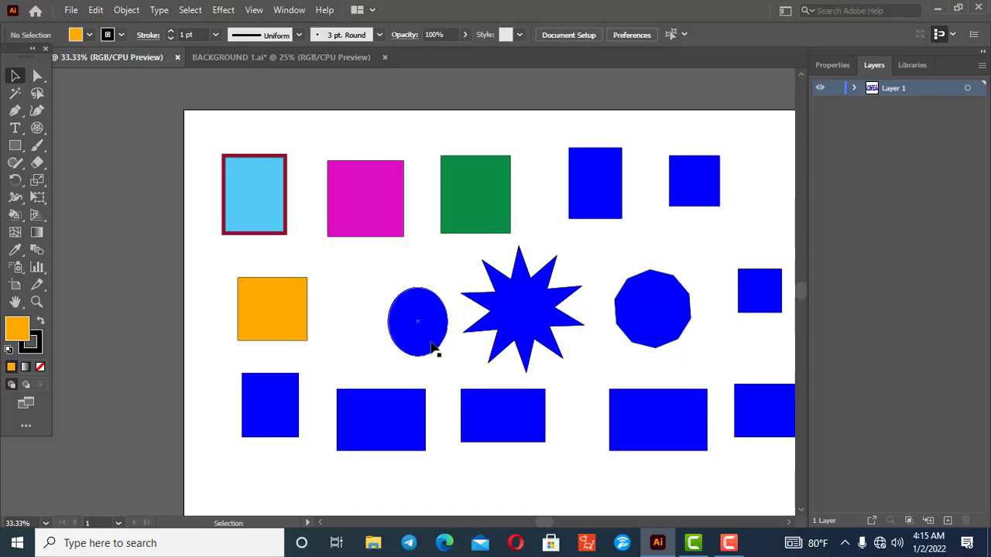
Step: Recolor the third rectangle in the bottom row with the Eyedropper by sampling the green rectangle in the top row, and deselect it
{"action": "left_click", "coordinate": [507, 428]}
{"action": "left_click", "coordinate": [15, 249]}
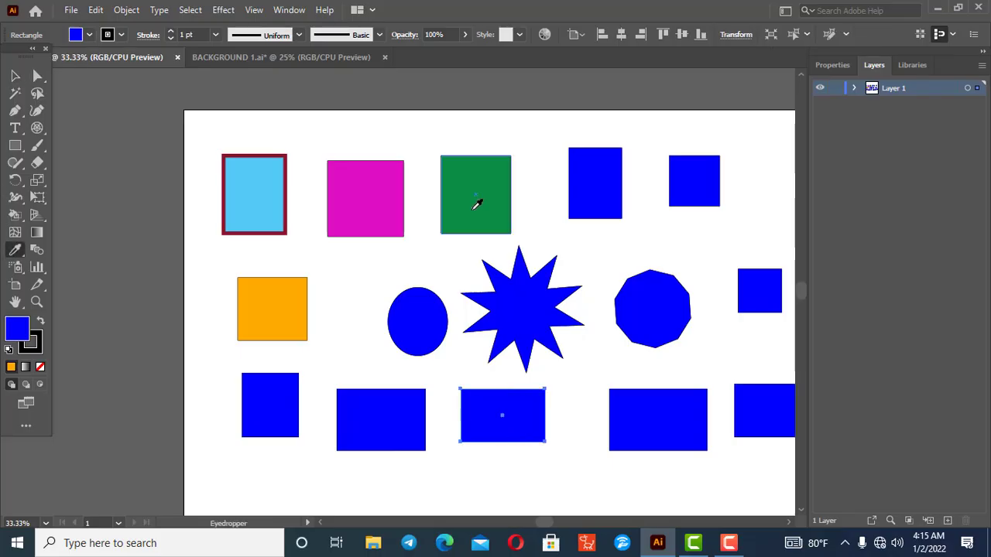
{"action": "left_click", "coordinate": [476, 172]}
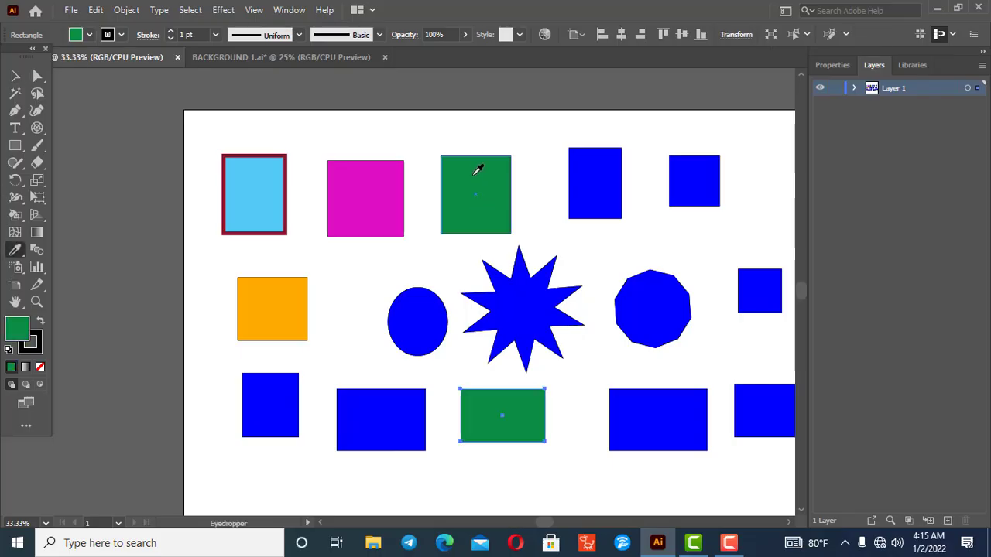
{"action": "left_click", "coordinate": [789, 524]}
{"action": "left_click", "coordinate": [790, 523]}
{"action": "left_click", "coordinate": [15, 75]}
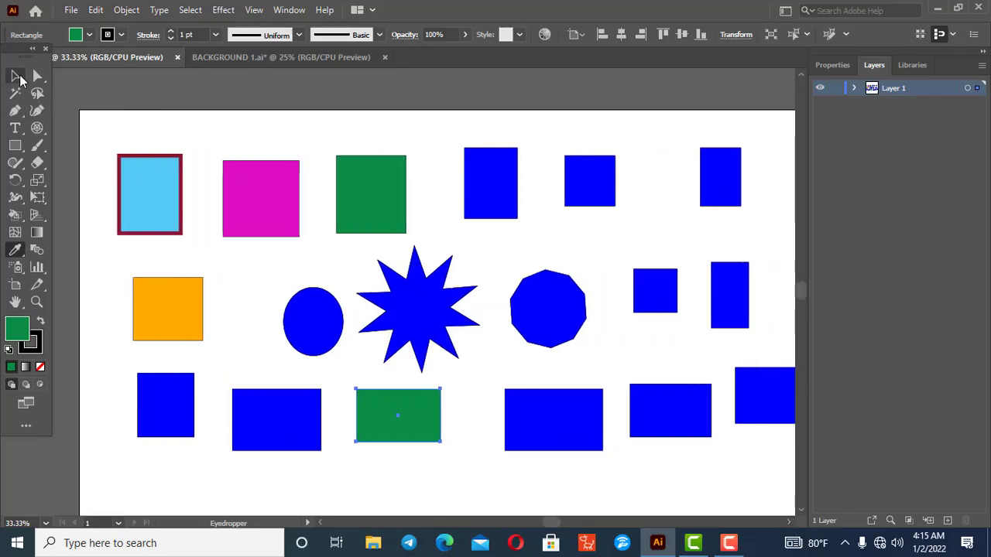
{"action": "left_click", "coordinate": [210, 390]}
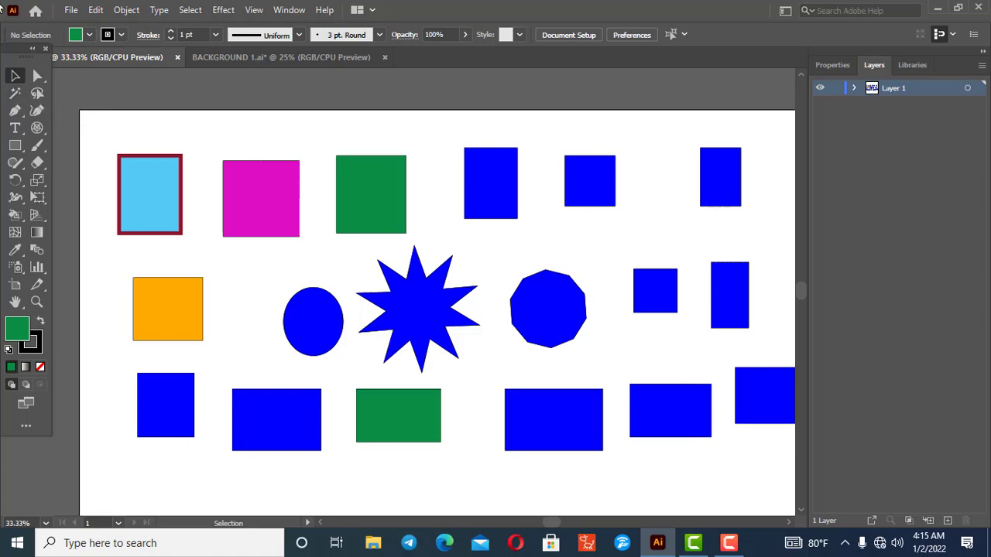
{"action": "left_click", "coordinate": [512, 192]}
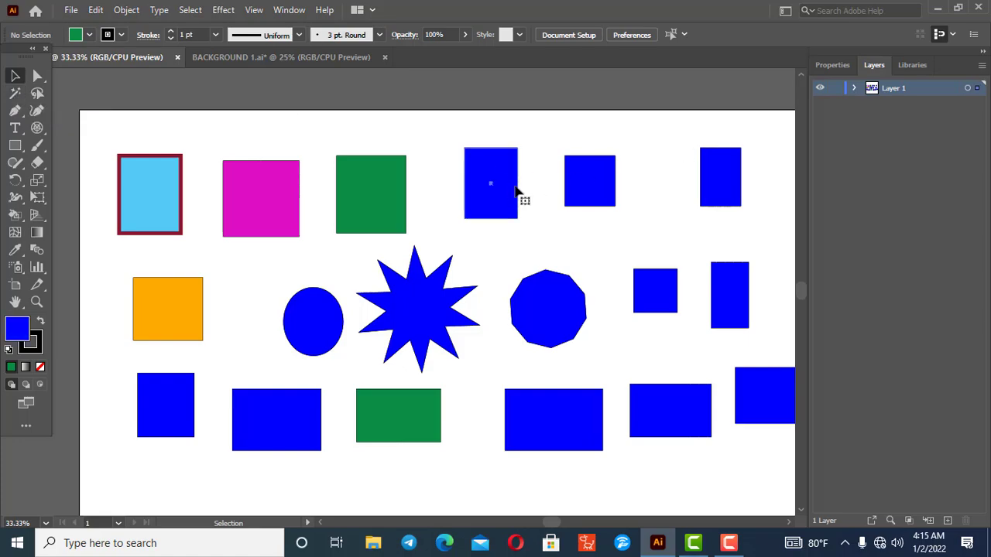
{"action": "left_click", "coordinate": [586, 186], "text": "shift"}
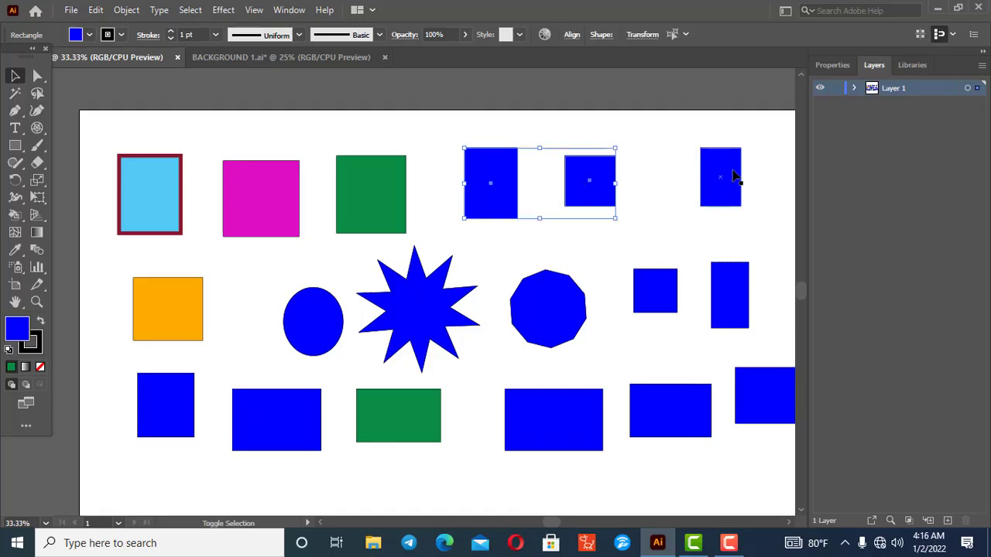
{"action": "left_click", "coordinate": [728, 180], "text": "shift"}
{"action": "left_click", "coordinate": [737, 306], "text": "shift"}
{"action": "left_click", "coordinate": [655, 289], "text": "shift"}
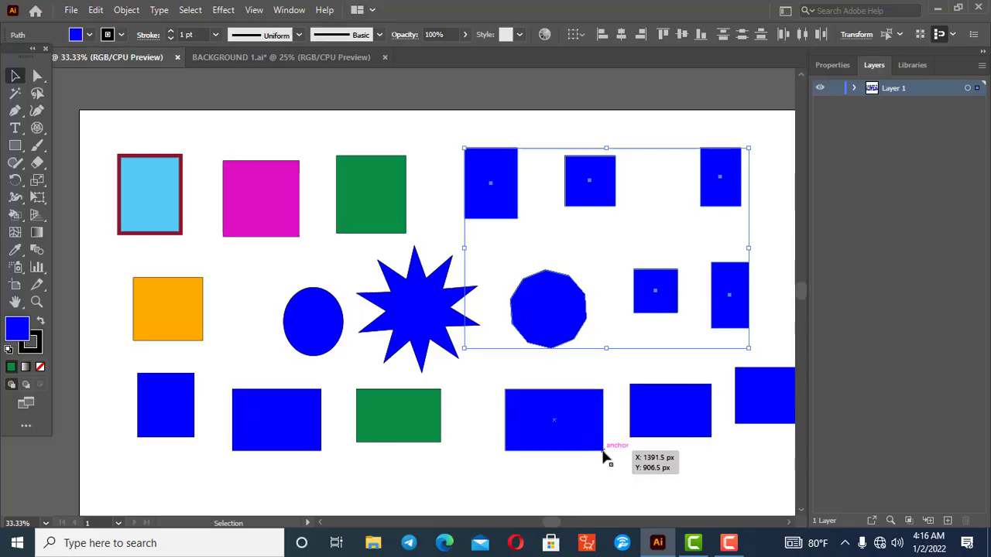
{"action": "left_click", "coordinate": [574, 340], "text": "shift"}
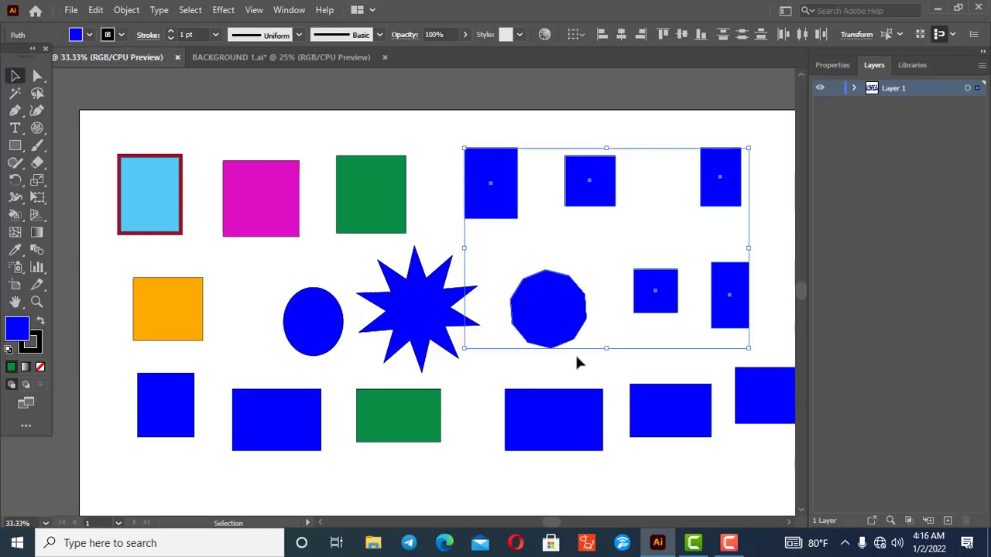
{"action": "left_click", "coordinate": [620, 482]}
Step: Select all the blue shapes on the artboard at once with the Magic Wand
{"action": "scroll", "coordinate": [620, 433], "scroll_direction": "down", "scroll_amount": 1}
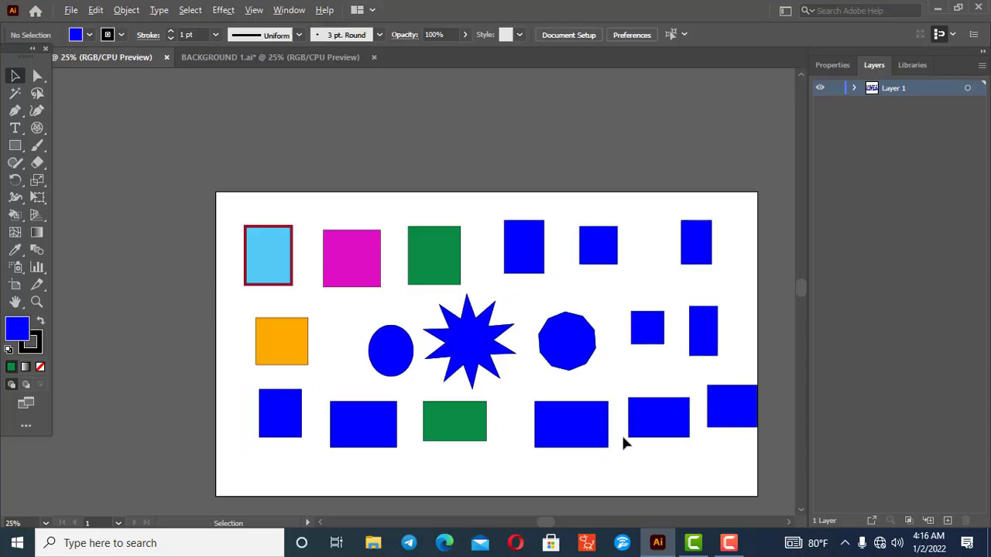
{"action": "left_click", "coordinate": [15, 92]}
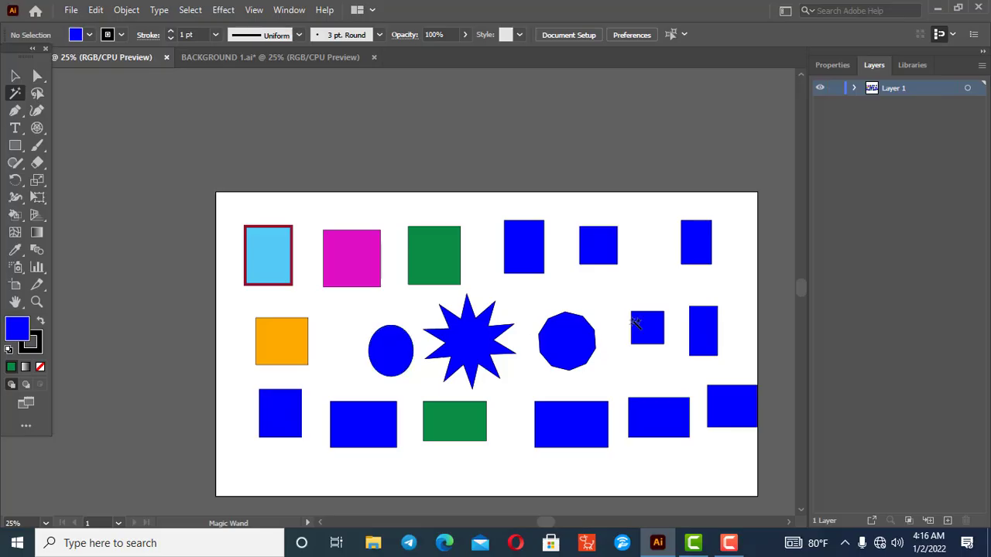
{"action": "left_click", "coordinate": [654, 424]}
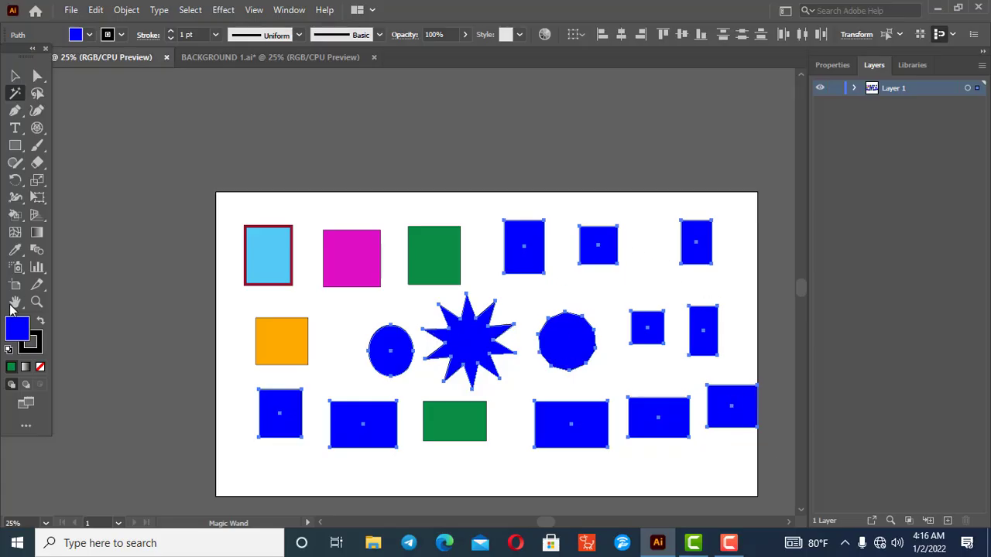
Step: Fill all the selected blue shapes with bright green 70FF00 using the Color Picker
{"action": "double_click", "coordinate": [16, 331]}
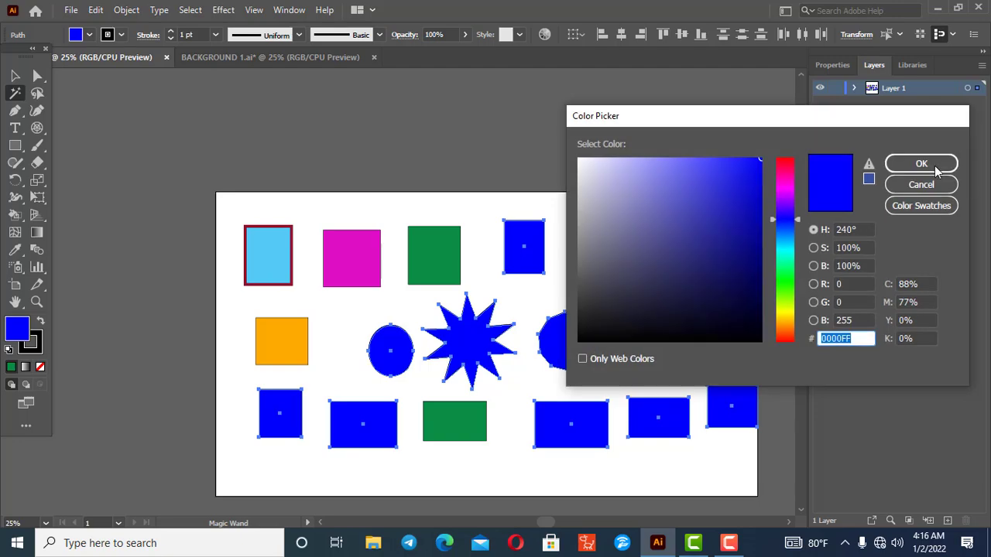
{"action": "left_click", "coordinate": [794, 190]}
{"action": "left_click", "coordinate": [786, 294]}
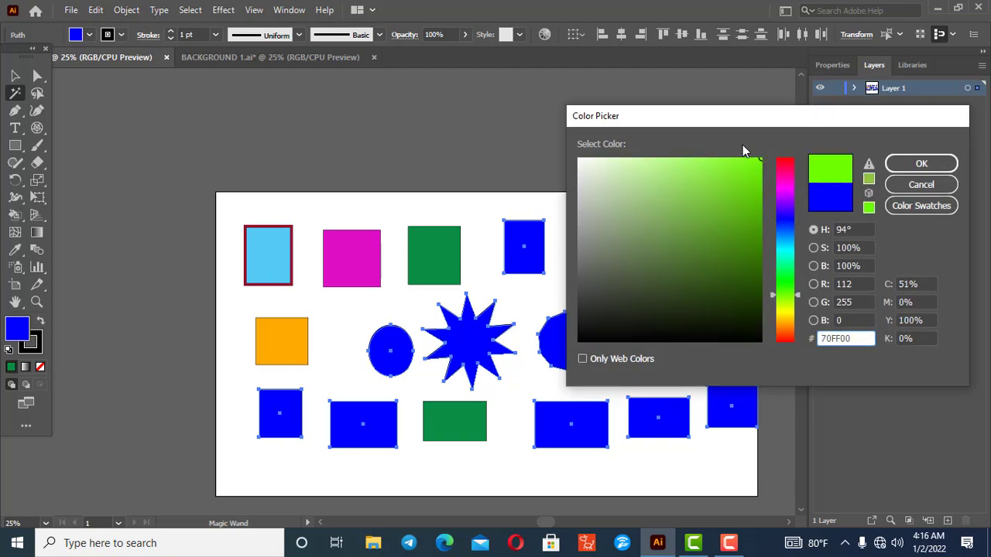
{"action": "left_click", "coordinate": [919, 163]}
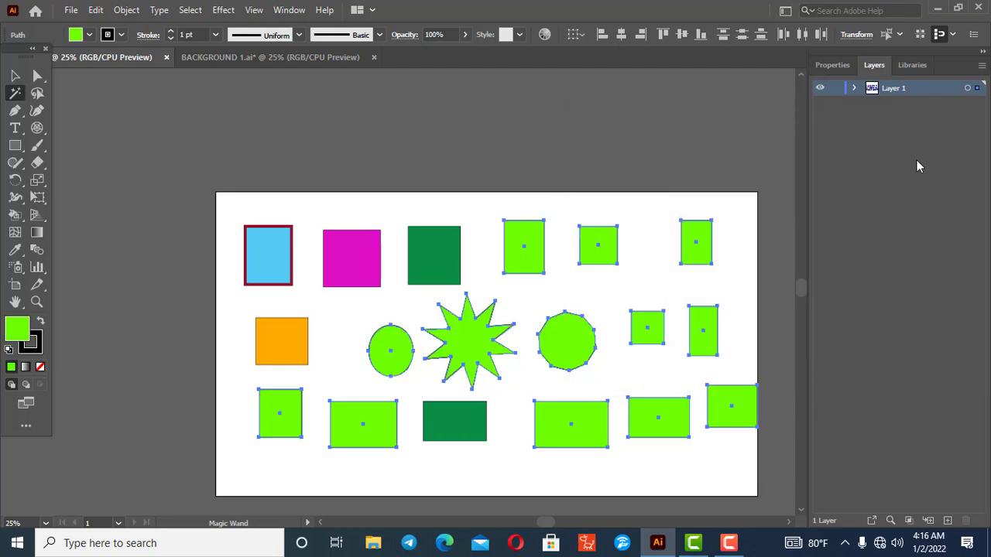
Step: Set the fill of all the selected shapes to orange FF7300 in the Color Picker and deselect them
{"action": "double_click", "coordinate": [16, 331]}
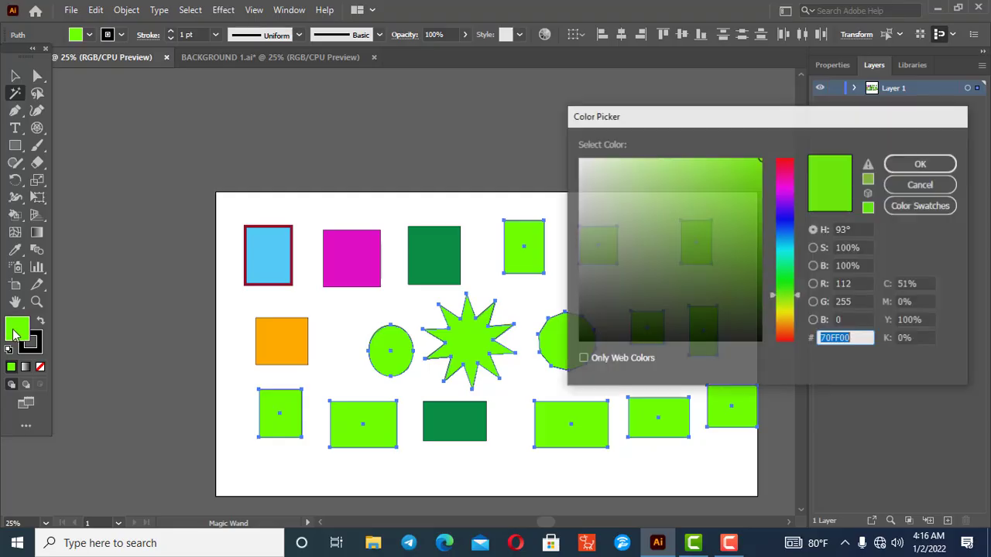
{"action": "left_click", "coordinate": [782, 331]}
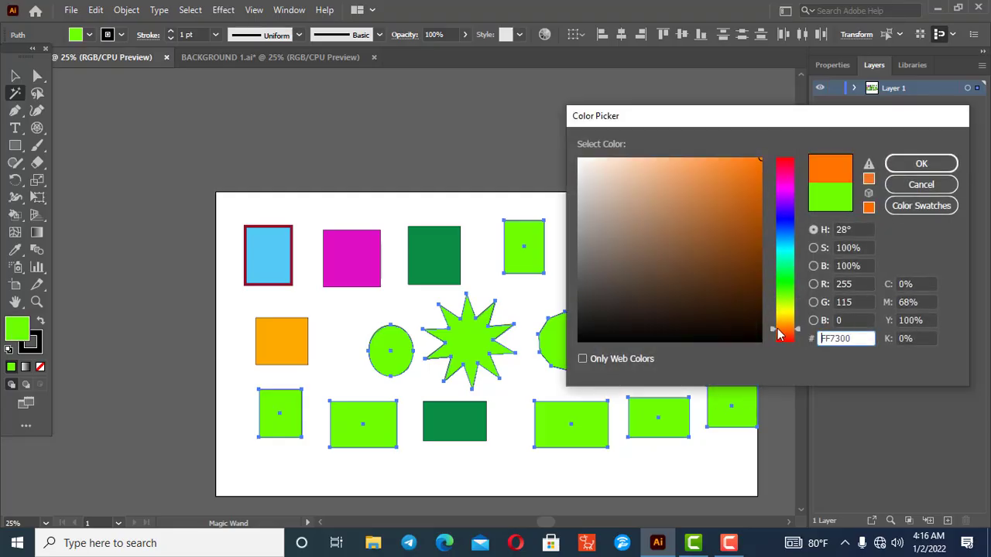
{"action": "left_click", "coordinate": [921, 163]}
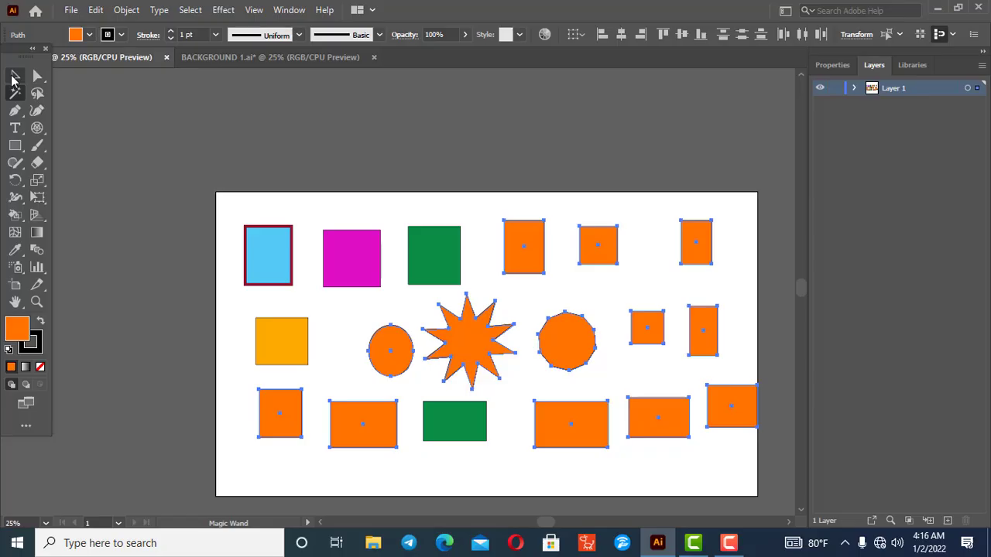
{"action": "left_click", "coordinate": [14, 78]}
{"action": "left_click", "coordinate": [159, 274]}
{"action": "scroll", "coordinate": [538, 441], "scroll_direction": "down", "scroll_amount": 1}
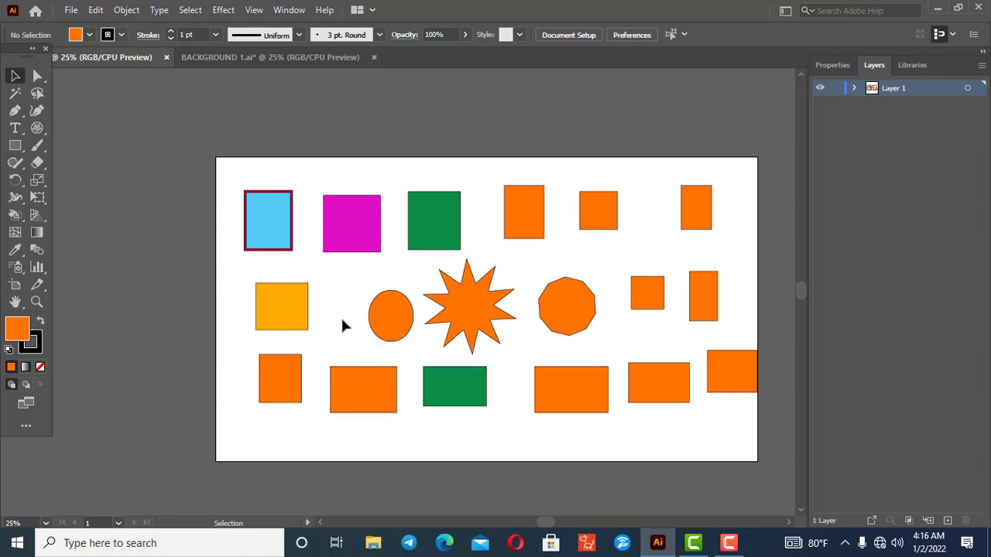
Step: Fill only the star with a slightly darkened green chosen in the Color Picker
{"action": "left_click", "coordinate": [473, 323]}
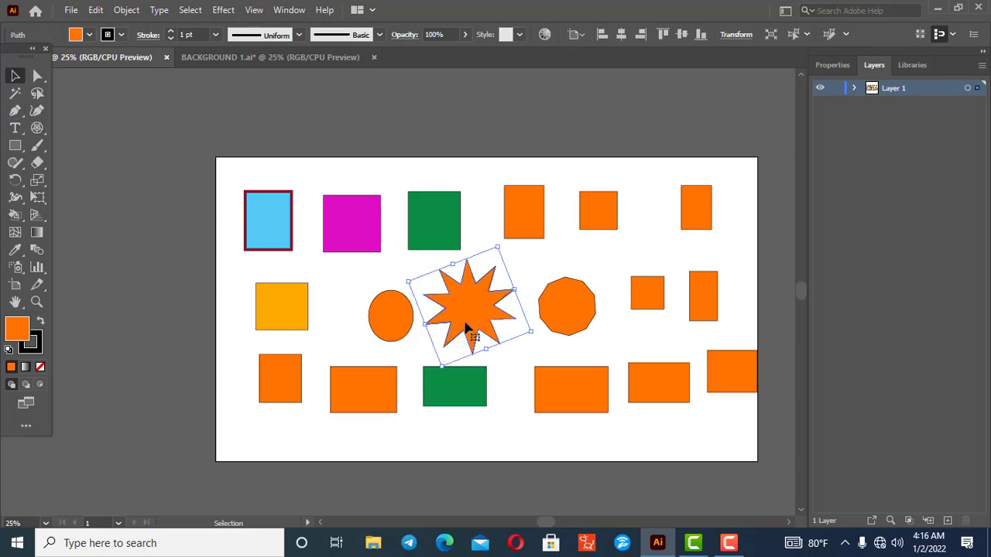
{"action": "scroll", "coordinate": [465, 322], "scroll_direction": "up", "scroll_amount": 1}
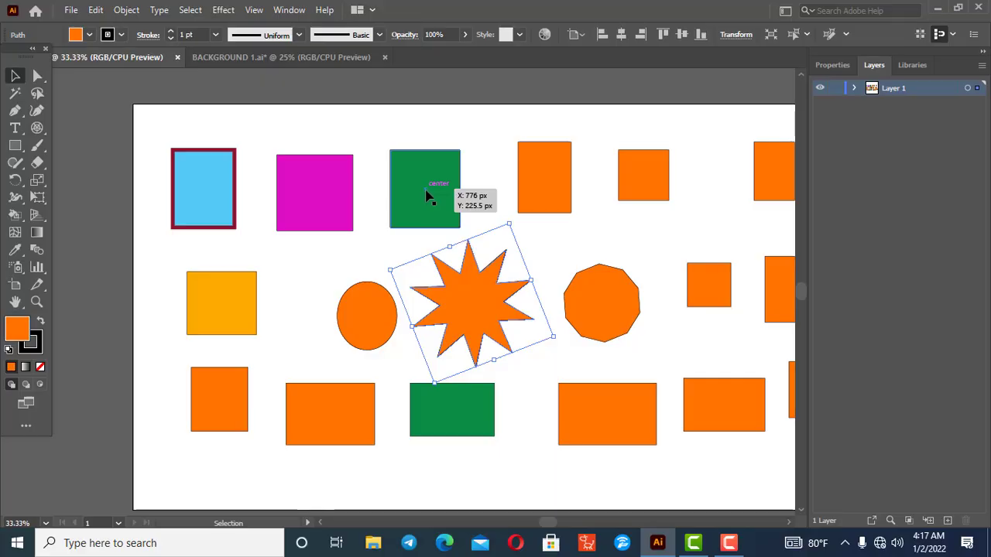
{"action": "double_click", "coordinate": [17, 329]}
{"action": "left_click", "coordinate": [791, 279]}
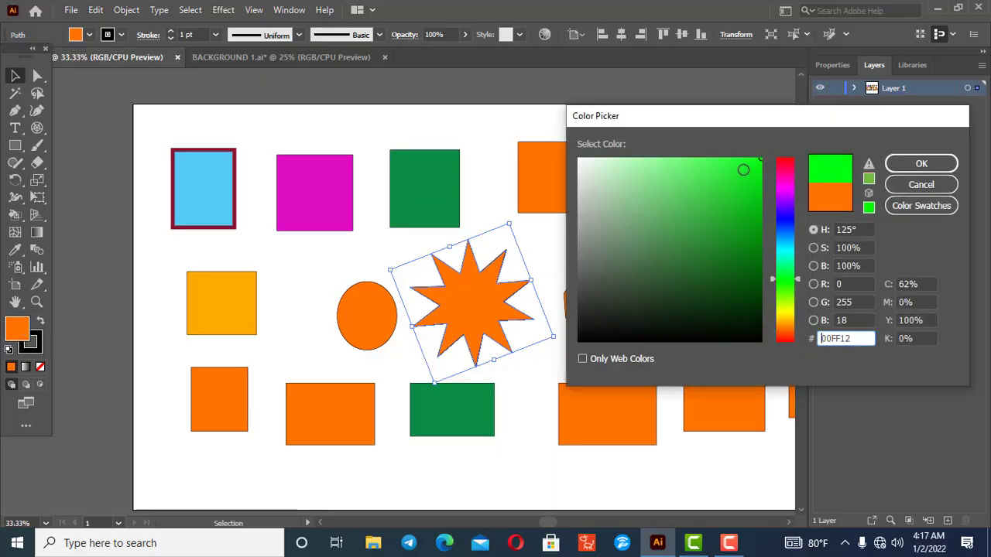
{"action": "left_click_drag", "start_coordinate": [743, 170], "coordinate": [743, 210]}
{"action": "left_click", "coordinate": [905, 166]}
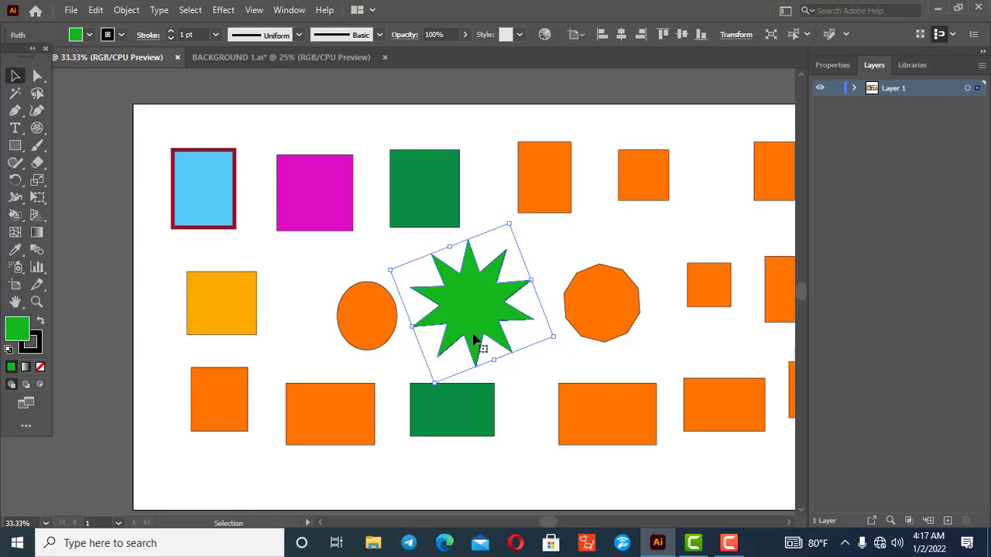
Step: Try the green, magenta and light blue top-row rectangles' colors on the star with the Eyedropper, finish with the green one, and deselect the star
{"action": "left_click", "coordinate": [14, 249]}
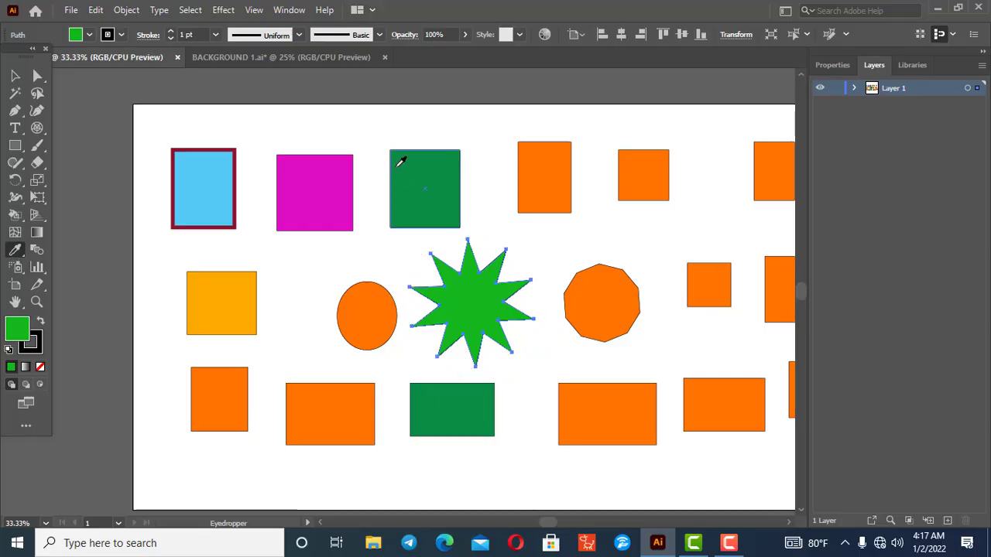
{"action": "left_click", "coordinate": [426, 164]}
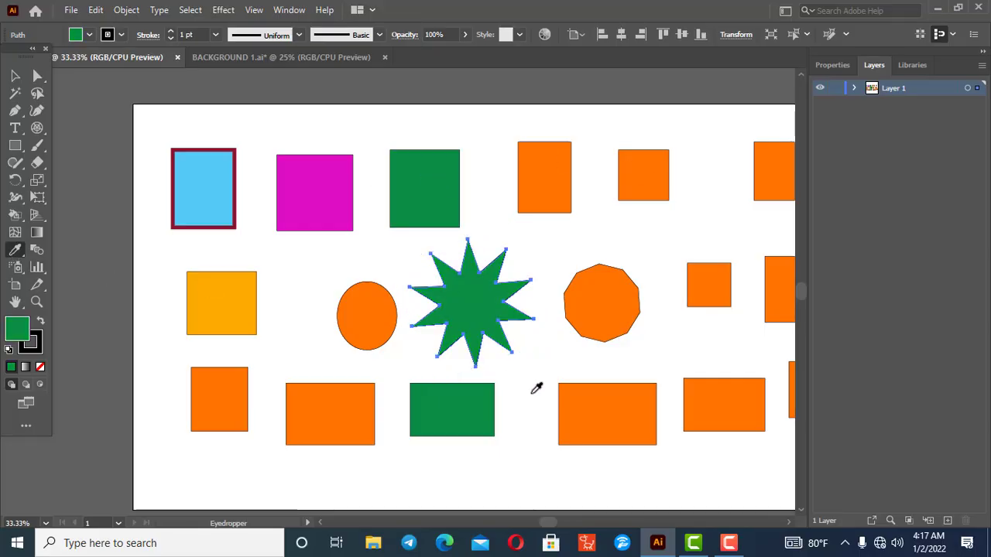
{"action": "left_click", "coordinate": [339, 199]}
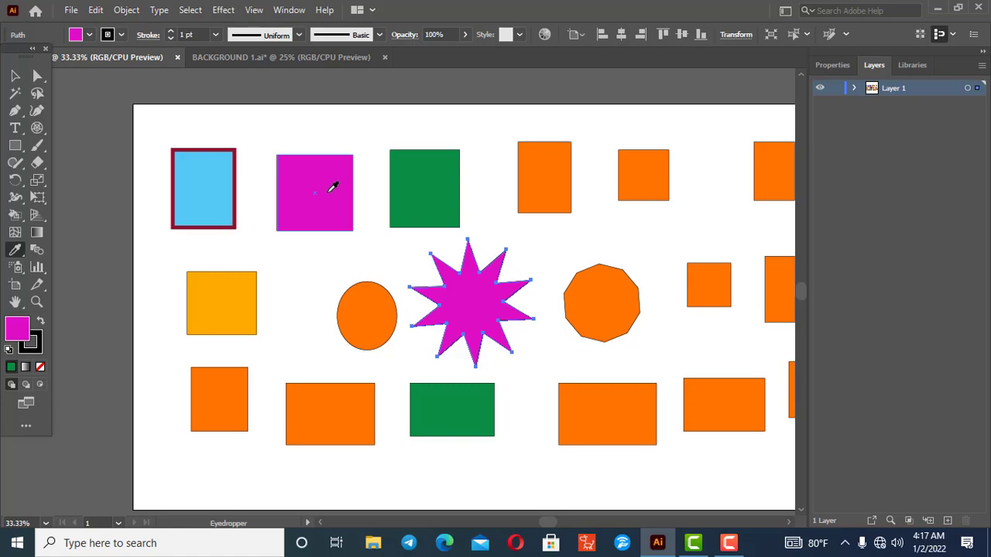
{"action": "left_click", "coordinate": [208, 186]}
{"action": "left_click", "coordinate": [311, 182]}
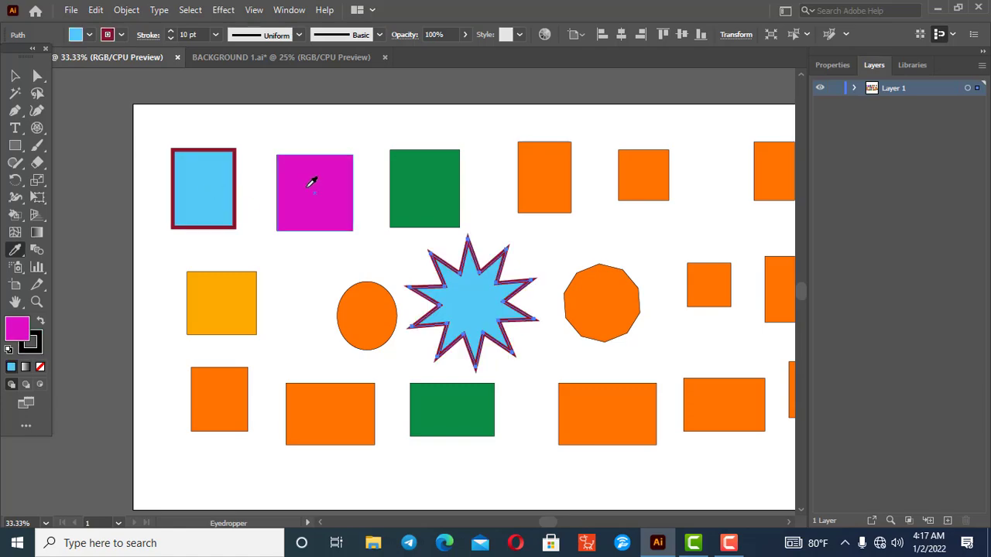
{"action": "left_click", "coordinate": [432, 173]}
{"action": "left_click", "coordinate": [15, 75]}
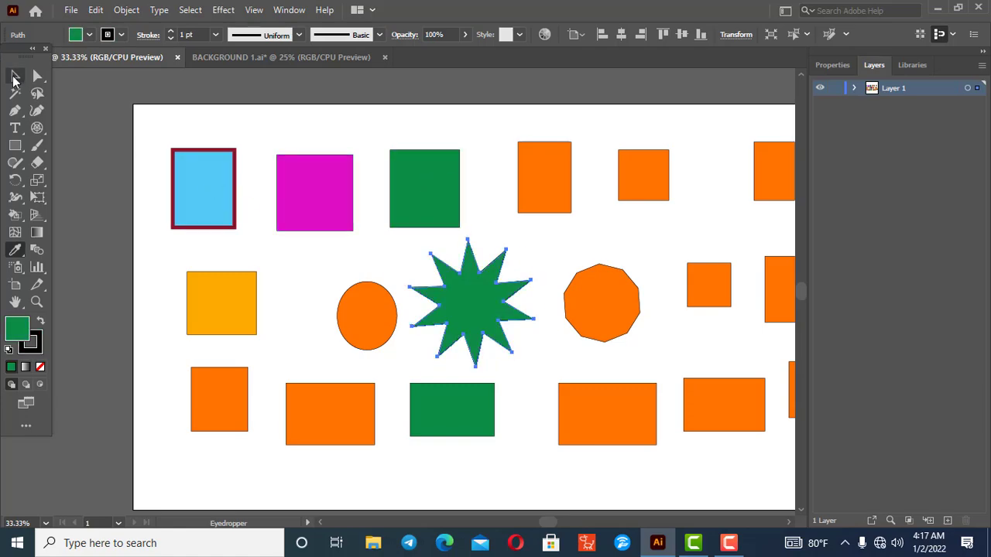
{"action": "left_click", "coordinate": [639, 460]}
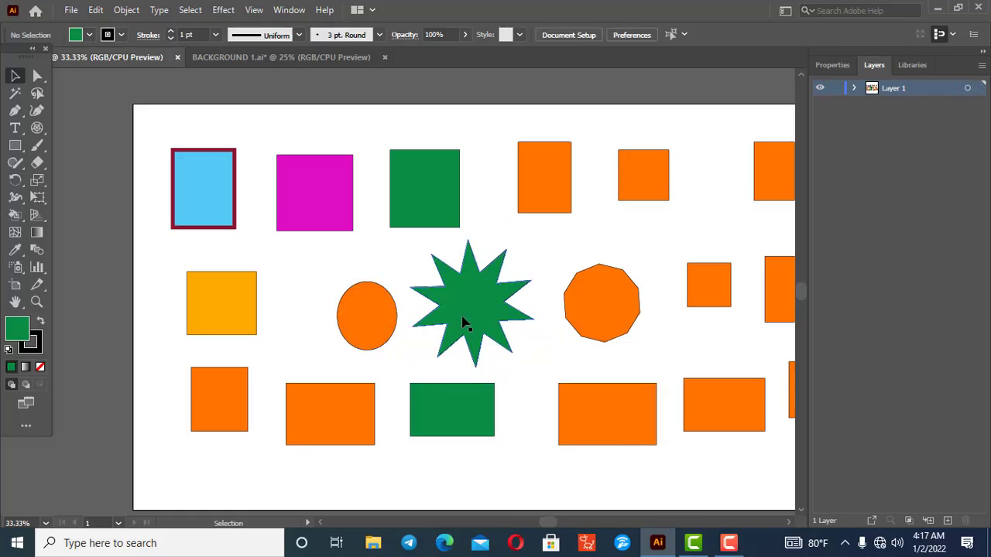
{"action": "scroll", "coordinate": [543, 363], "scroll_direction": "down", "scroll_amount": 1}
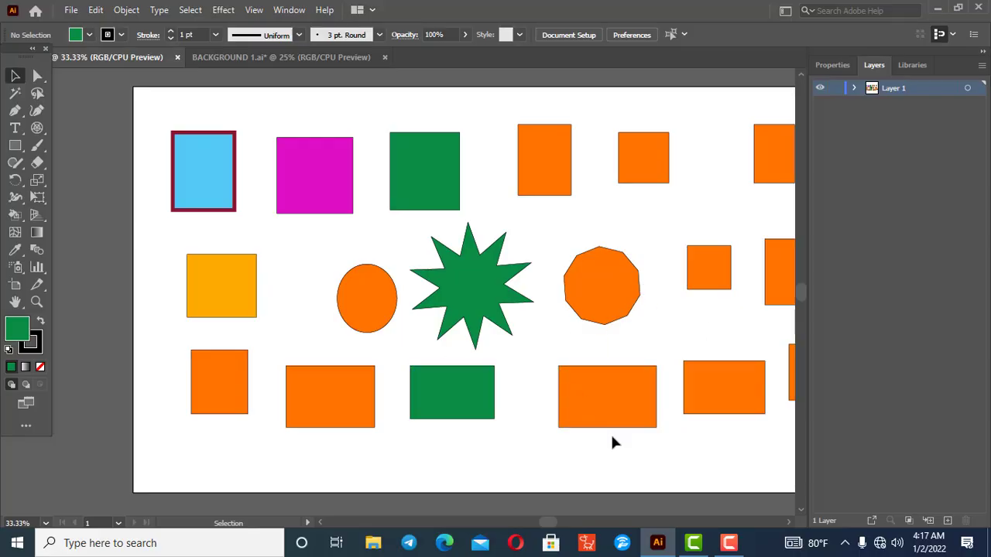
Step: Try the colors of other shapes, the gray canvas and the white artboard on the polygon with the Eyedropper, finish with green, and deselect it
{"action": "left_click", "coordinate": [606, 292]}
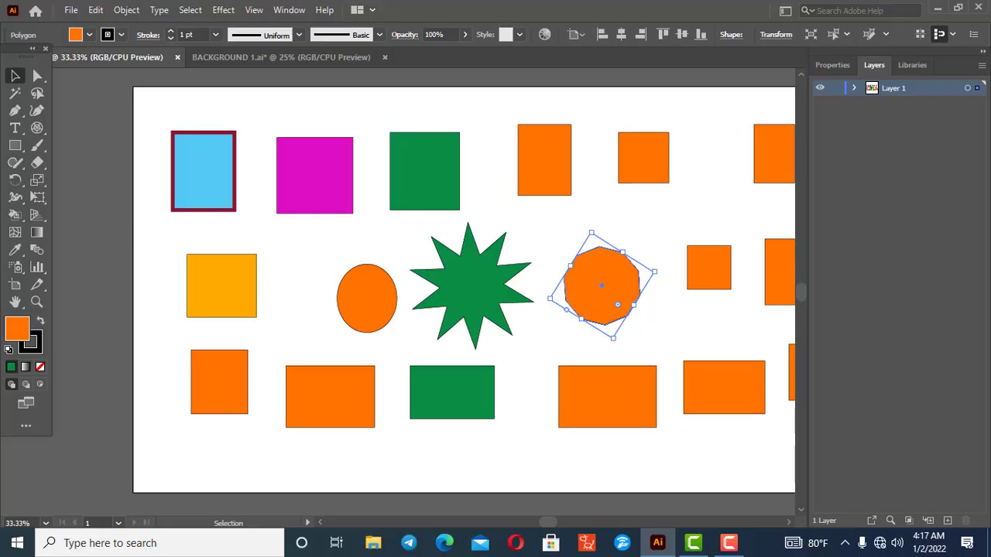
{"action": "left_click", "coordinate": [10, 253]}
{"action": "left_click", "coordinate": [306, 161]}
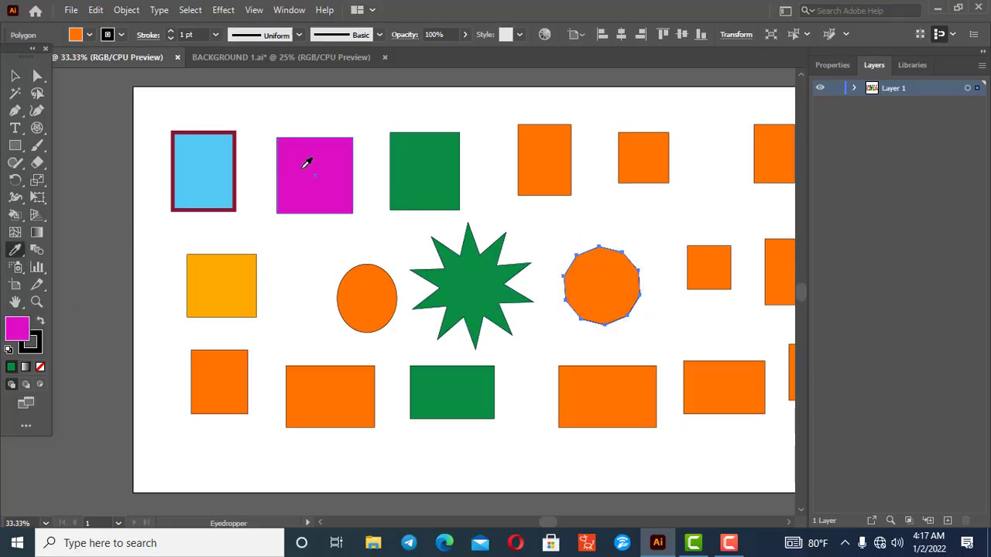
{"action": "left_click", "coordinate": [425, 170]}
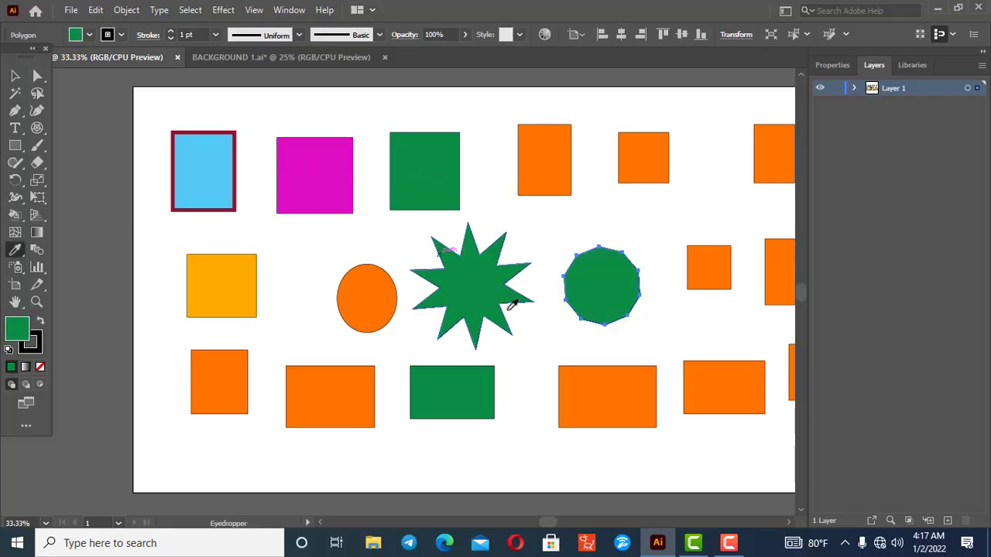
{"action": "left_click", "coordinate": [223, 287]}
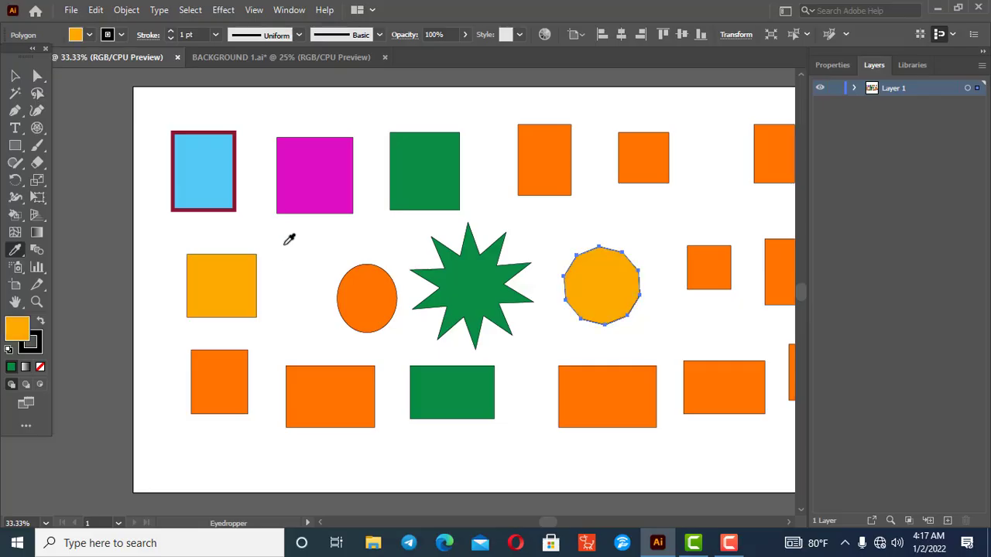
{"action": "left_click", "coordinate": [69, 212]}
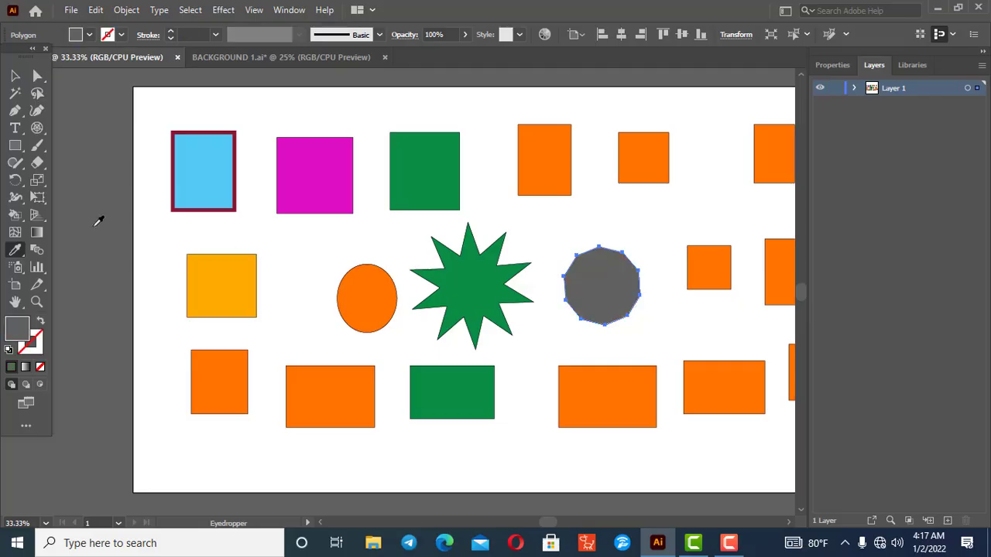
{"action": "left_click", "coordinate": [166, 237]}
{"action": "left_click", "coordinate": [196, 159]}
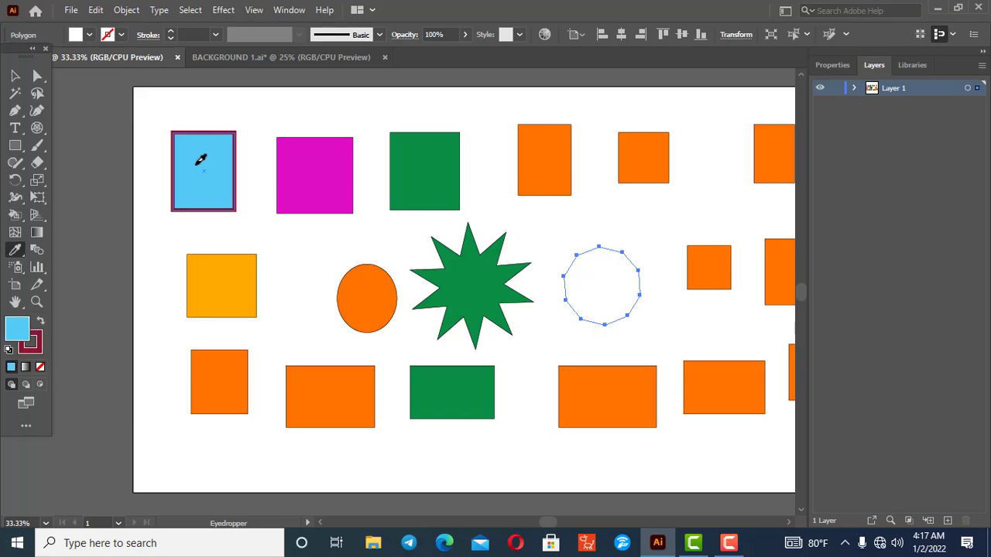
{"action": "left_click", "coordinate": [536, 136]}
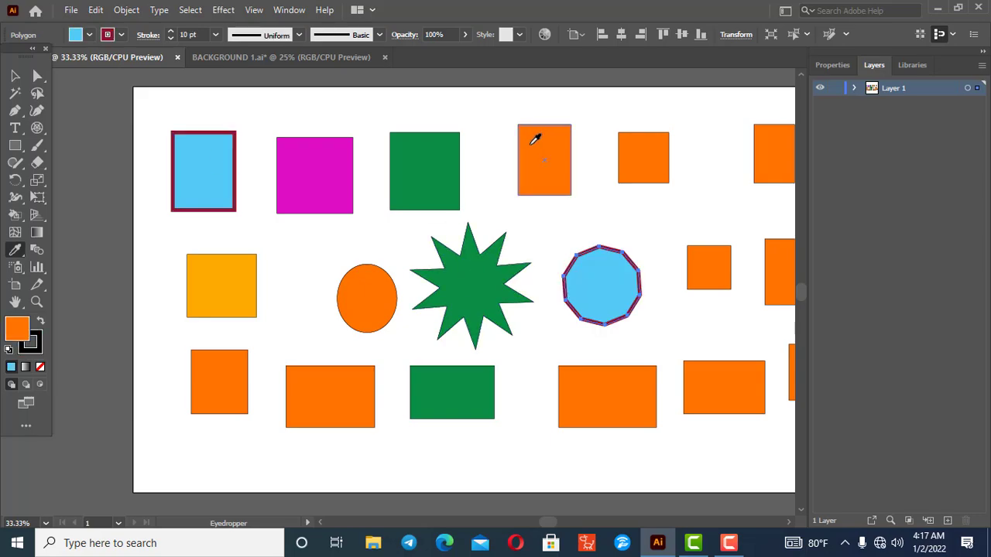
{"action": "left_click", "coordinate": [318, 162]}
{"action": "left_click", "coordinate": [209, 274]}
{"action": "left_click", "coordinate": [284, 377]}
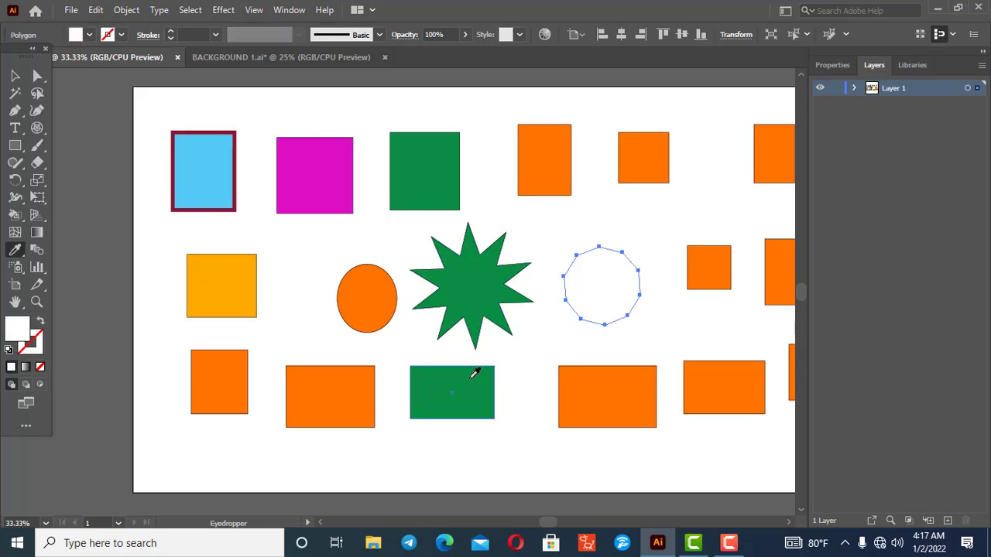
{"action": "left_click", "coordinate": [505, 308]}
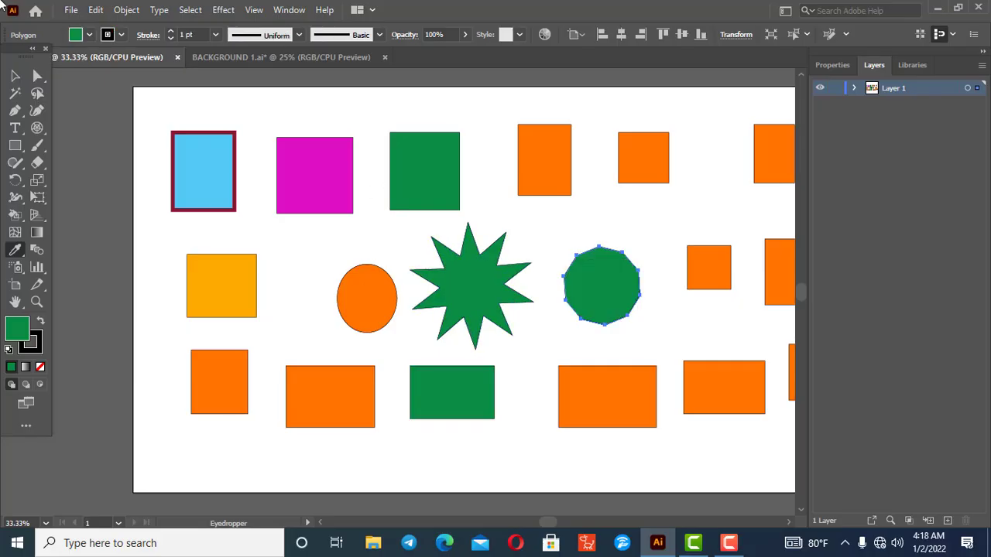
{"action": "left_click", "coordinate": [15, 76]}
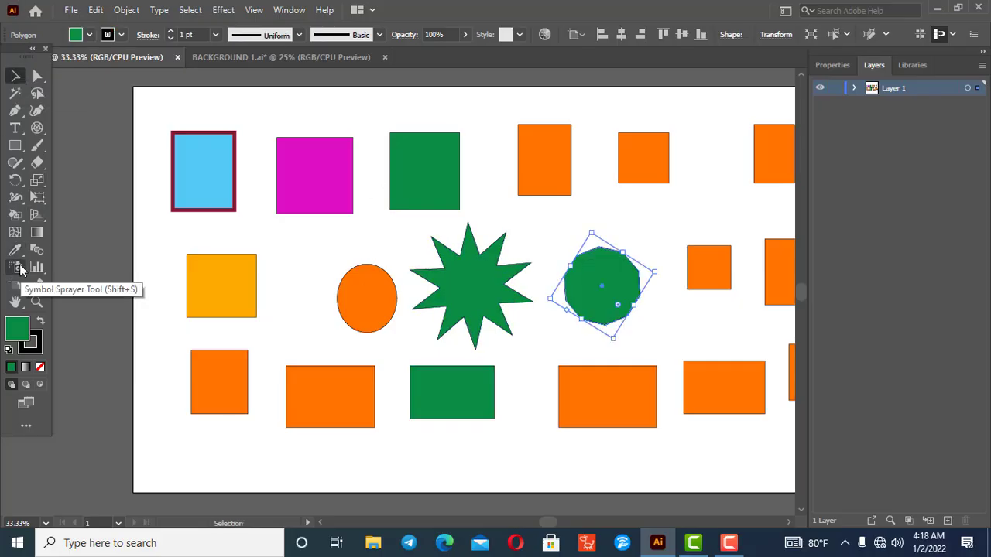
{"action": "left_click", "coordinate": [116, 260]}
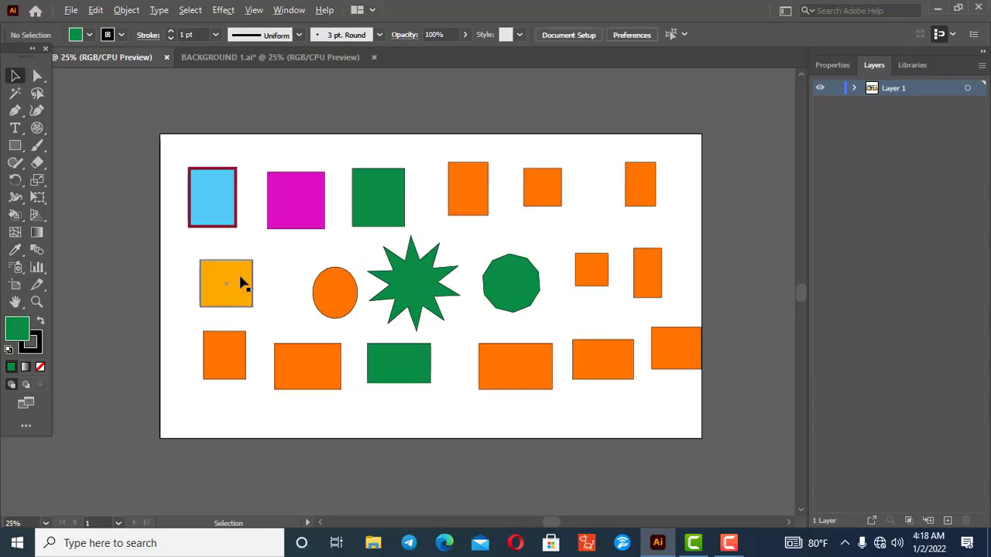
Step: Select every shape on the artboard and delete them all
{"action": "scroll", "coordinate": [243, 283], "scroll_direction": "down", "scroll_amount": 1}
{"action": "left_click_drag", "start_coordinate": [161, 141], "coordinate": [721, 419]}
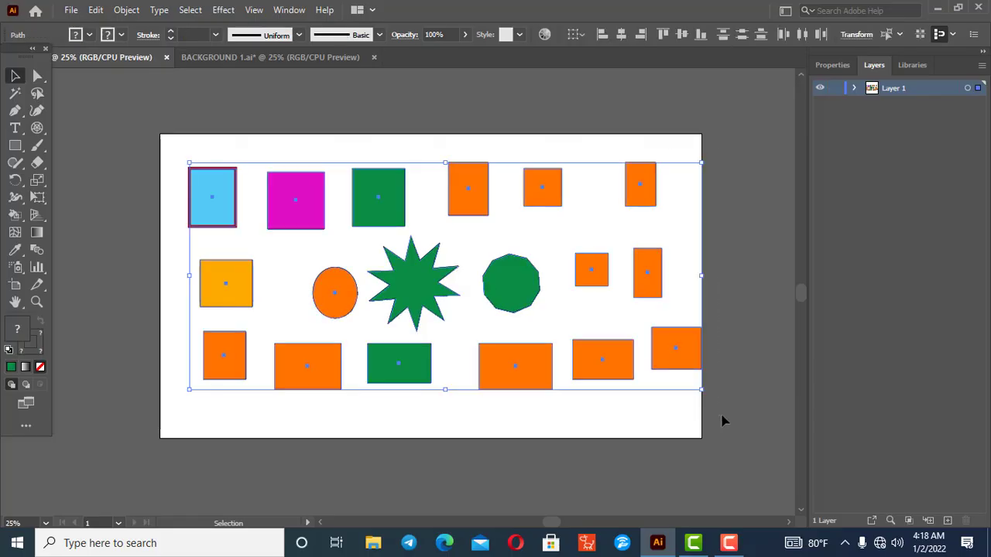
{"action": "key", "text": "Delete"}
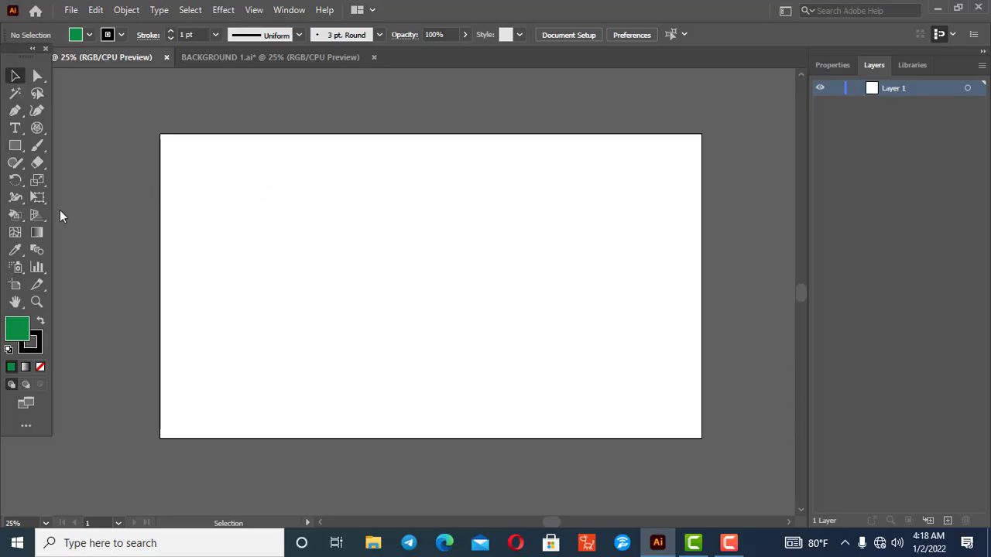
Step: Detach the Pen tool group from the toolbox and place it floating above the artboard's upper-left corner
{"action": "left_click", "coordinate": [15, 112]}
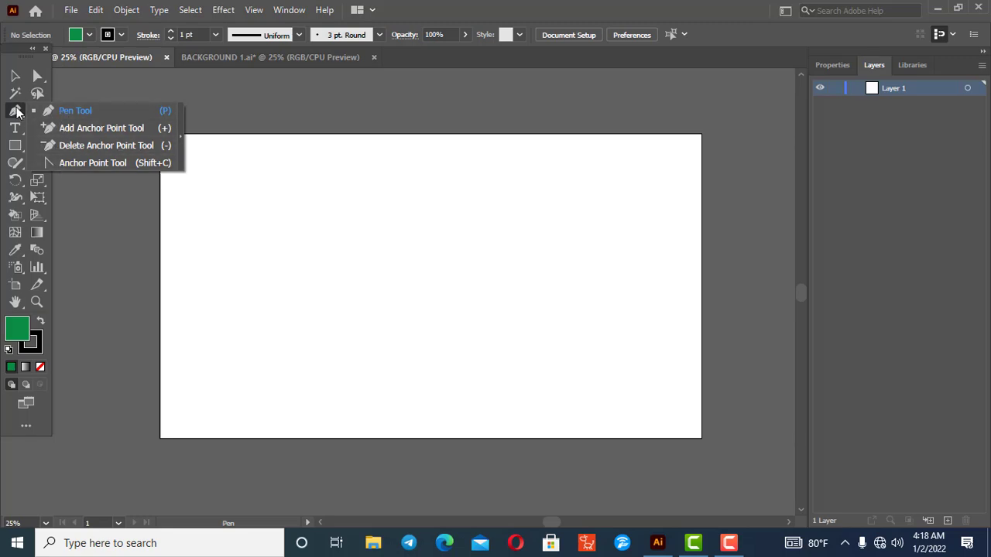
{"action": "left_click", "coordinate": [181, 144]}
{"action": "left_click_drag", "start_coordinate": [66, 119], "coordinate": [114, 90]}
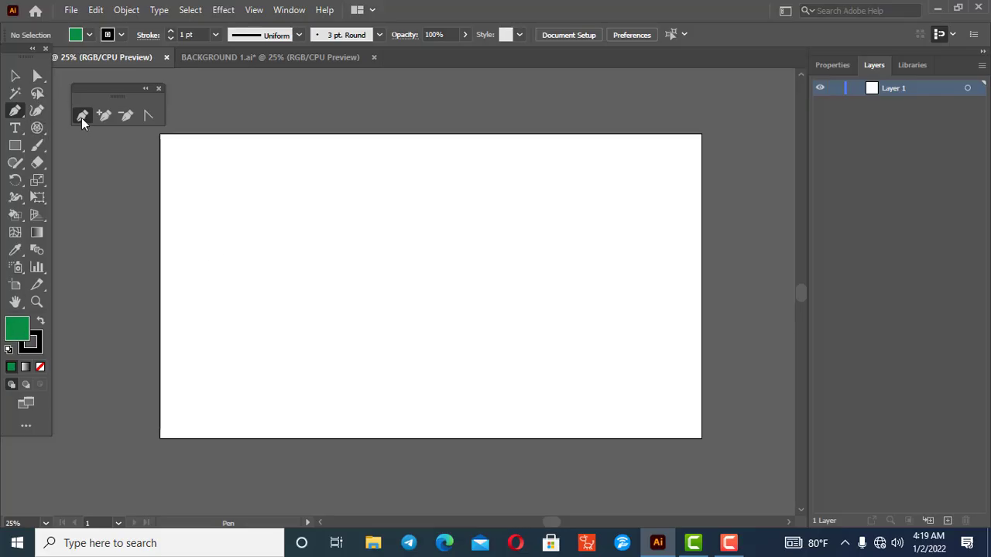
Step: Set the fill to None, make the black stroke active and close the Color panel
{"action": "left_click", "coordinate": [42, 369]}
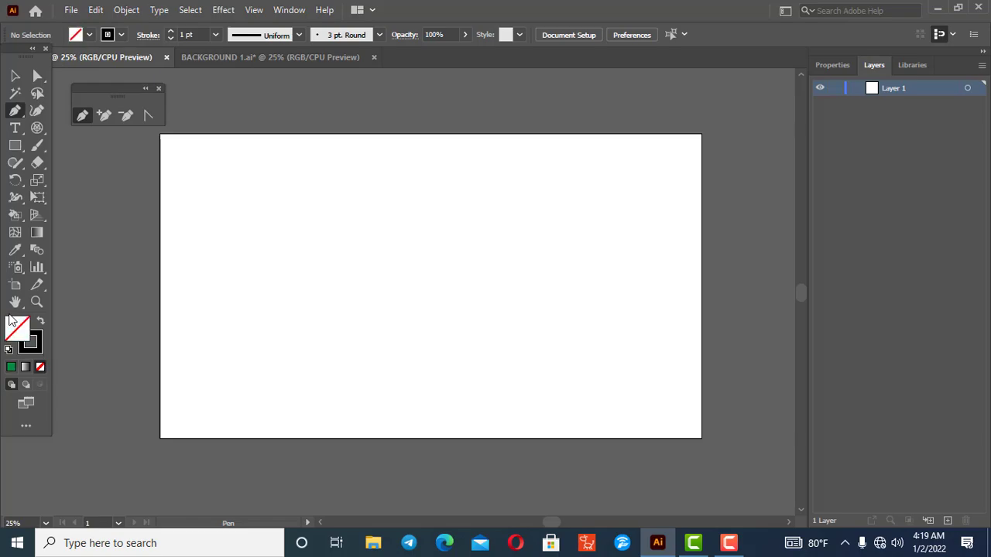
{"action": "left_click", "coordinate": [41, 349]}
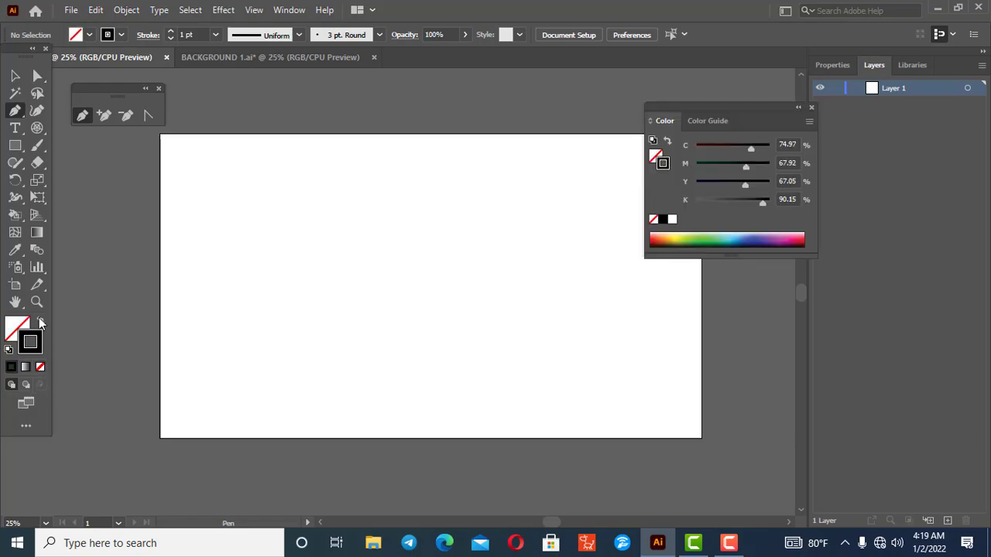
{"action": "left_click", "coordinate": [811, 109]}
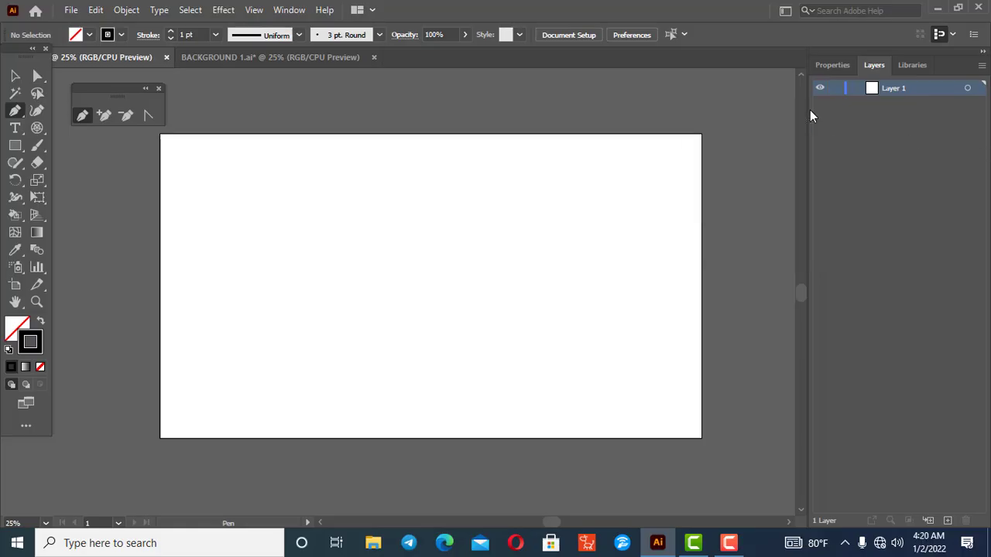
{"action": "left_click", "coordinate": [215, 202]}
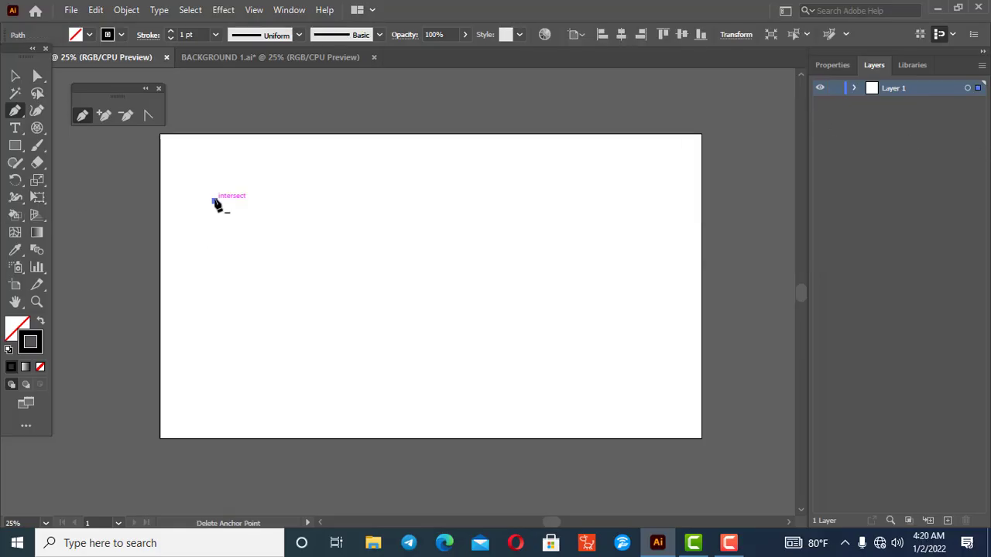
{"action": "left_click", "coordinate": [264, 183], "text": "ctrl"}
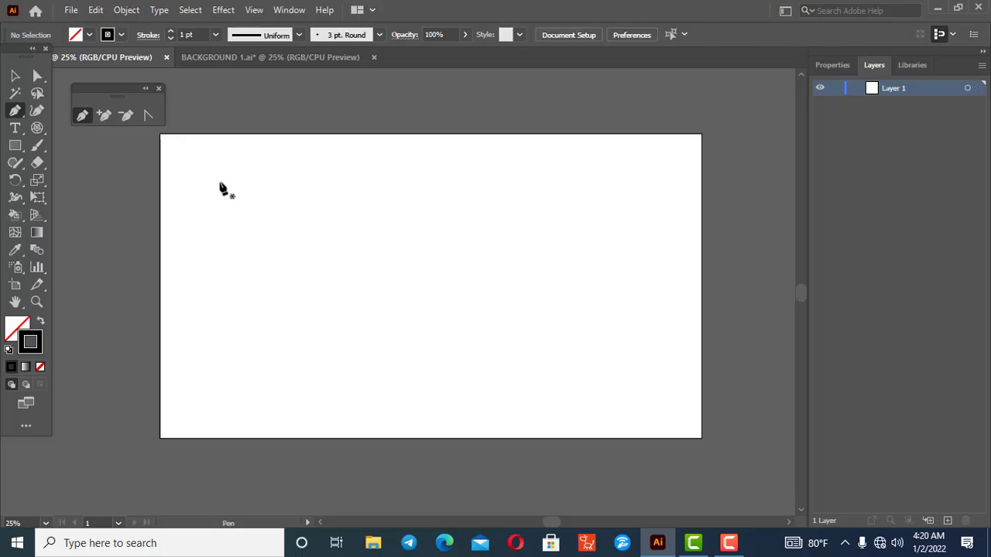
{"action": "left_click_drag", "start_coordinate": [220, 182], "coordinate": [243, 224]}
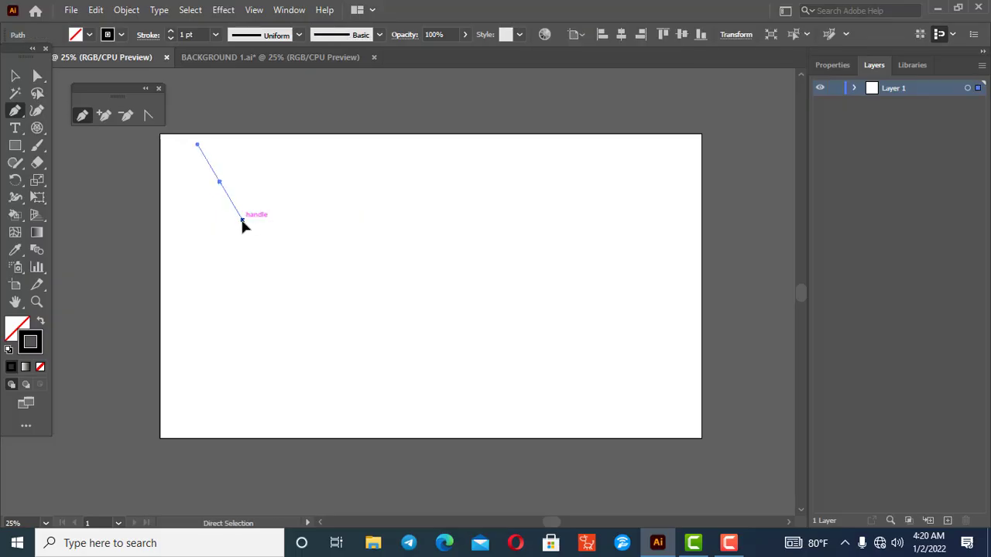
{"action": "left_click", "coordinate": [243, 225], "text": "ctrl"}
Step: Draw a closed unfilled triangle with the Pen tool in the artboard's upper-left area, its closing side about 624 px long
{"action": "left_click", "coordinate": [205, 178]}
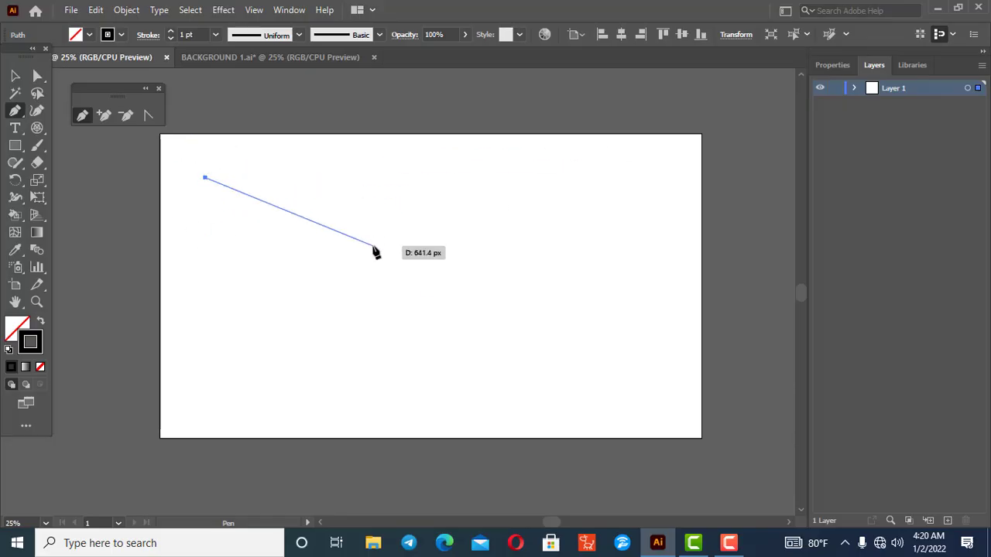
{"action": "left_click", "coordinate": [457, 212]}
{"action": "left_click", "coordinate": [302, 324]}
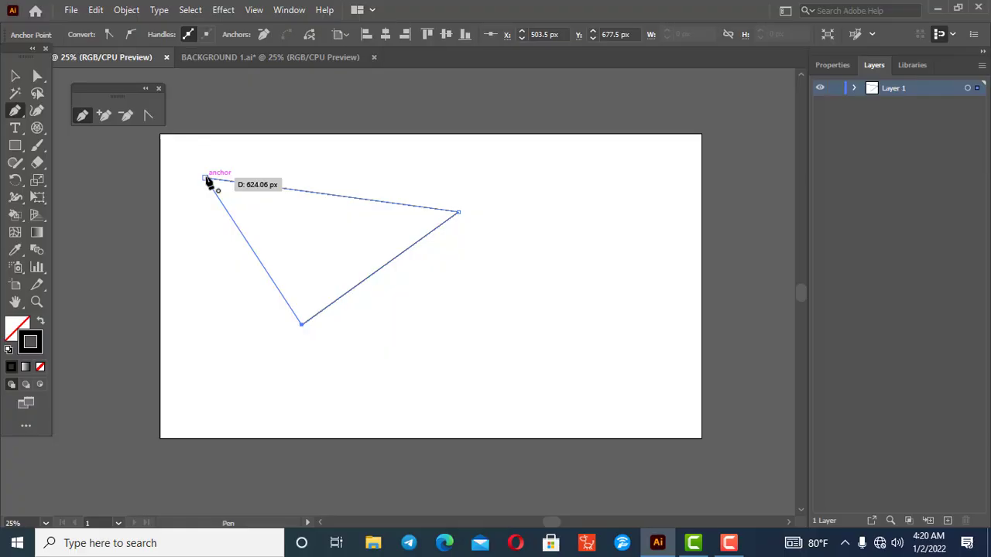
{"action": "left_click", "coordinate": [205, 178]}
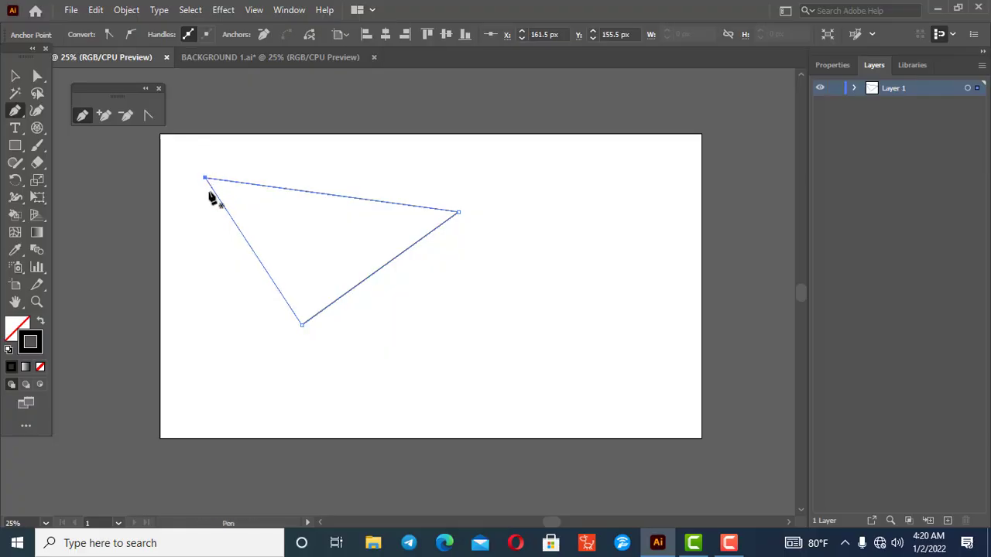
Step: Fill the triangle with magenta DD0EA7 using the Color Picker
{"action": "left_click", "coordinate": [14, 330]}
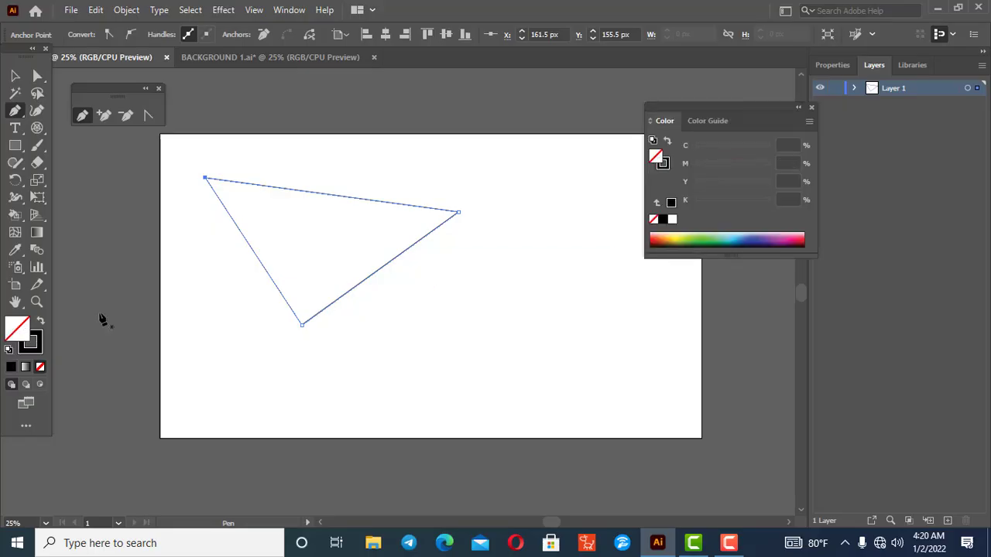
{"action": "double_click", "coordinate": [14, 330]}
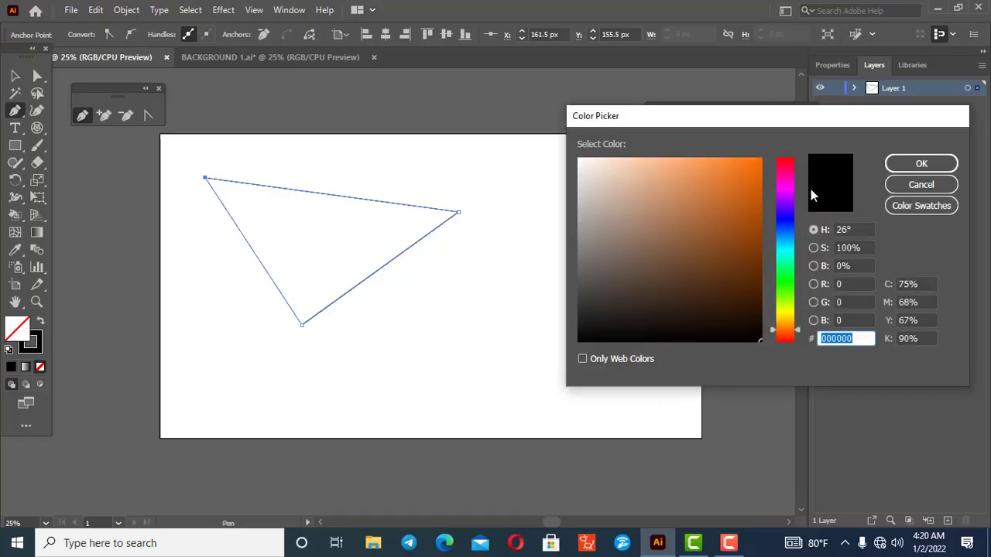
{"action": "left_click", "coordinate": [785, 182]}
{"action": "left_click", "coordinate": [751, 181]}
{"action": "left_click", "coordinate": [893, 162]}
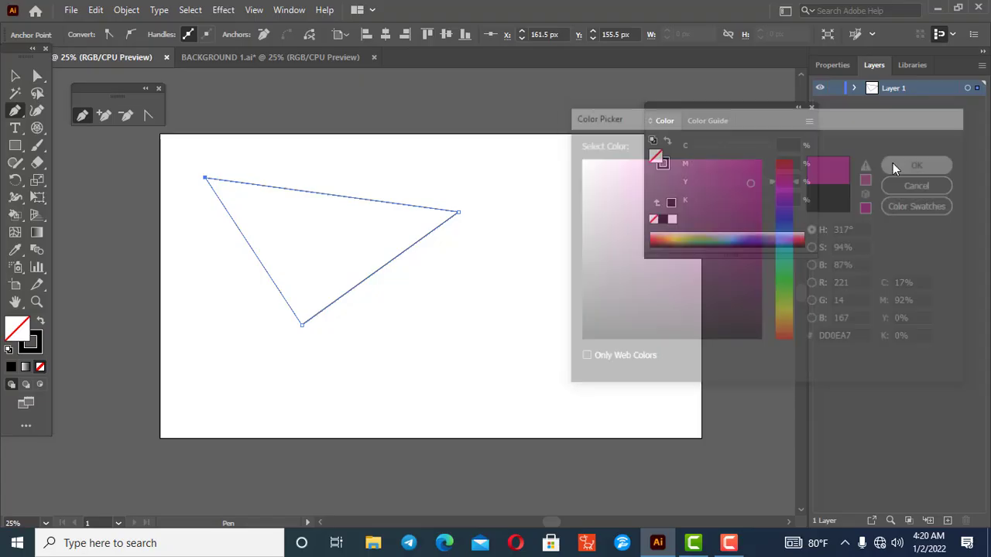
Step: Delete the magenta triangle completely, including its remaining segment
{"action": "left_click", "coordinate": [15, 75]}
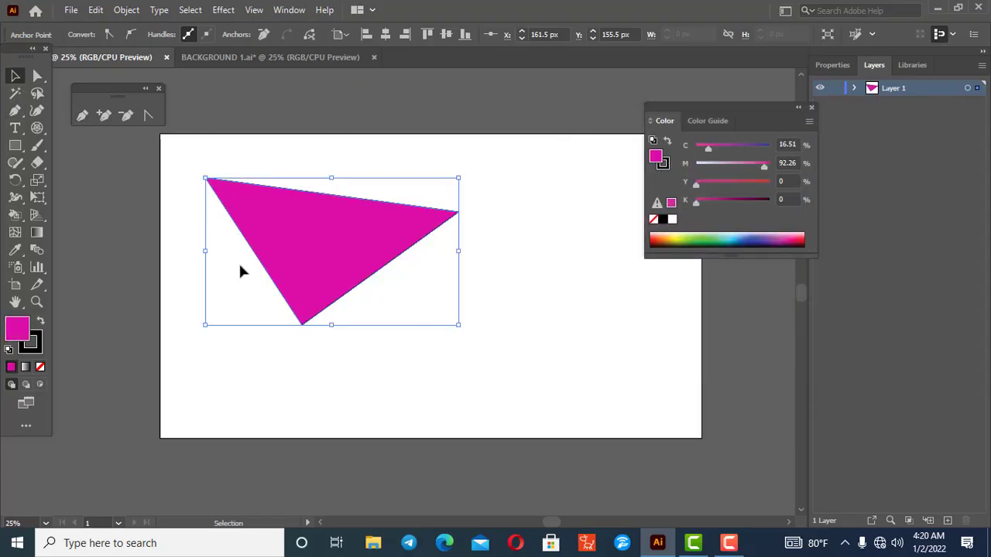
{"action": "key", "text": "Delete"}
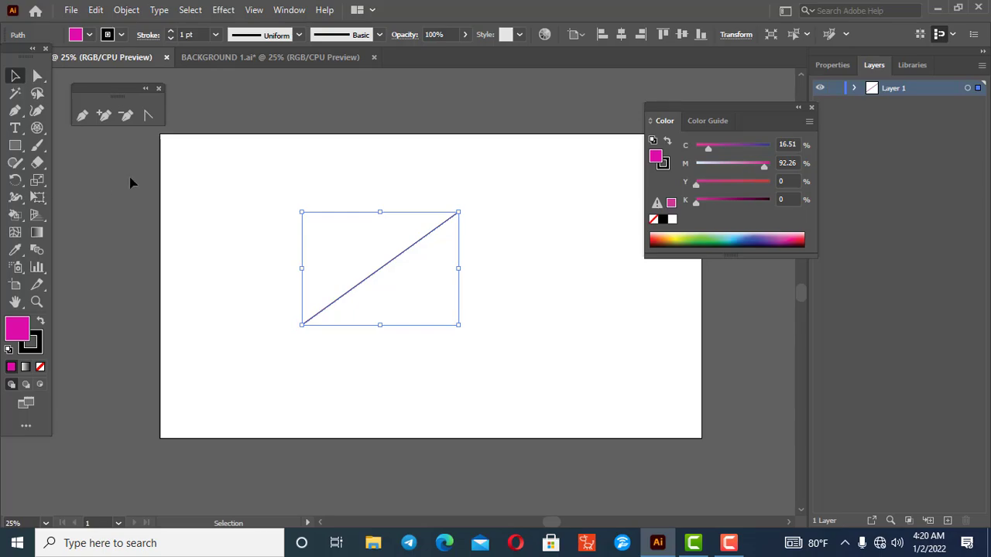
{"action": "key", "text": "Delete"}
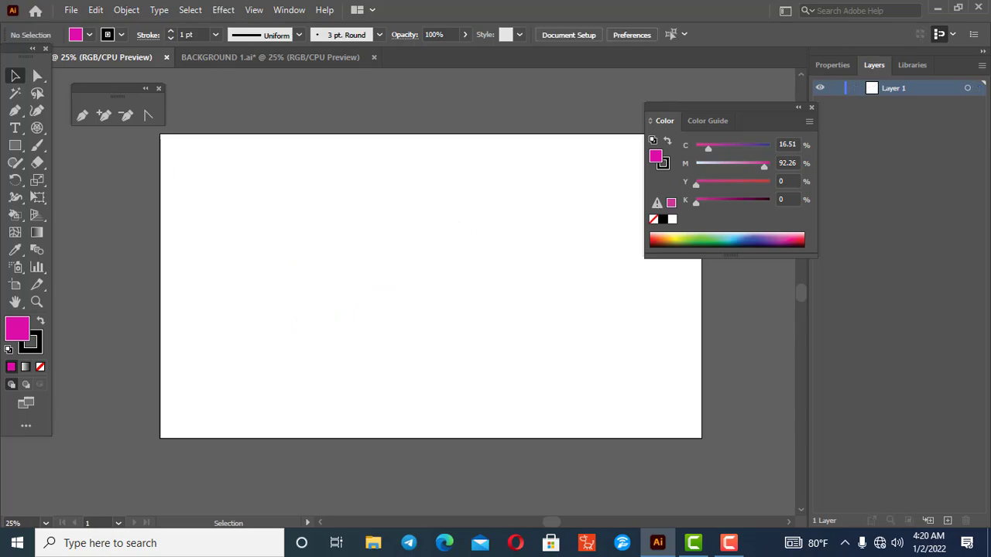
Step: Draw a closed five-point shape with a notched left side using the Pen tool, its closing side about 262 px long, and remove its fill
{"action": "left_click", "coordinate": [82, 115]}
{"action": "left_click", "coordinate": [254, 190]}
{"action": "left_click", "coordinate": [480, 233]}
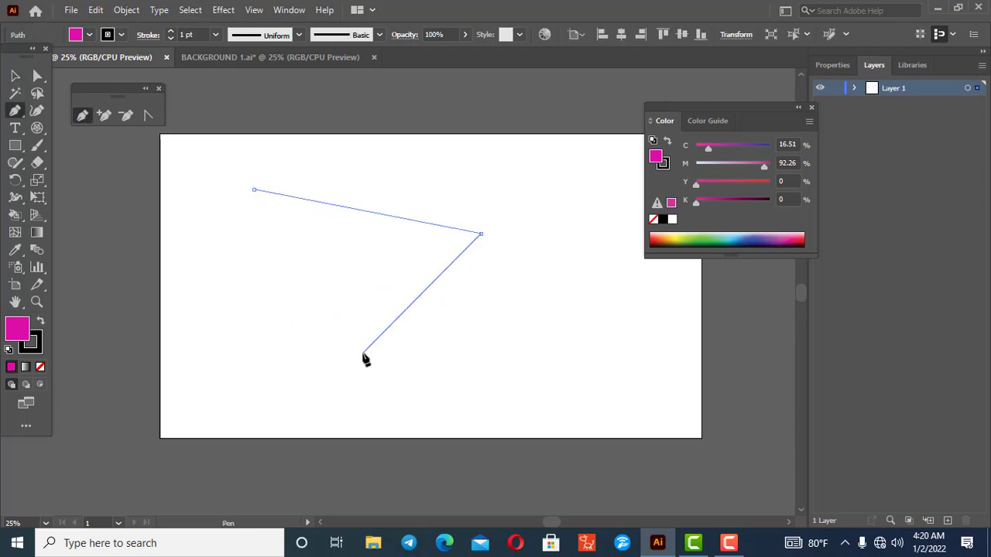
{"action": "left_click", "coordinate": [364, 353]}
{"action": "left_click_drag", "start_coordinate": [218, 318], "coordinate": [267, 262]}
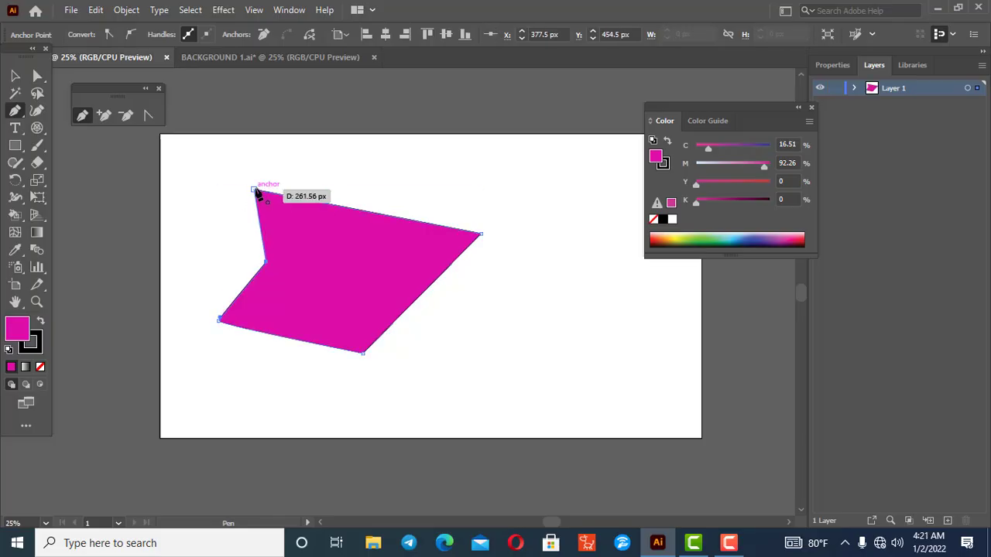
{"action": "left_click", "coordinate": [255, 191]}
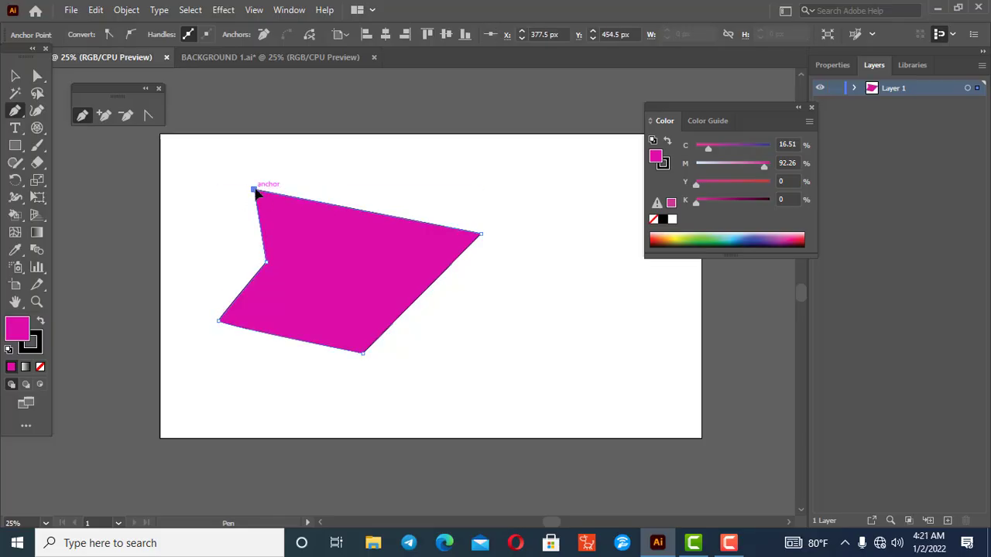
{"action": "left_click", "coordinate": [39, 367]}
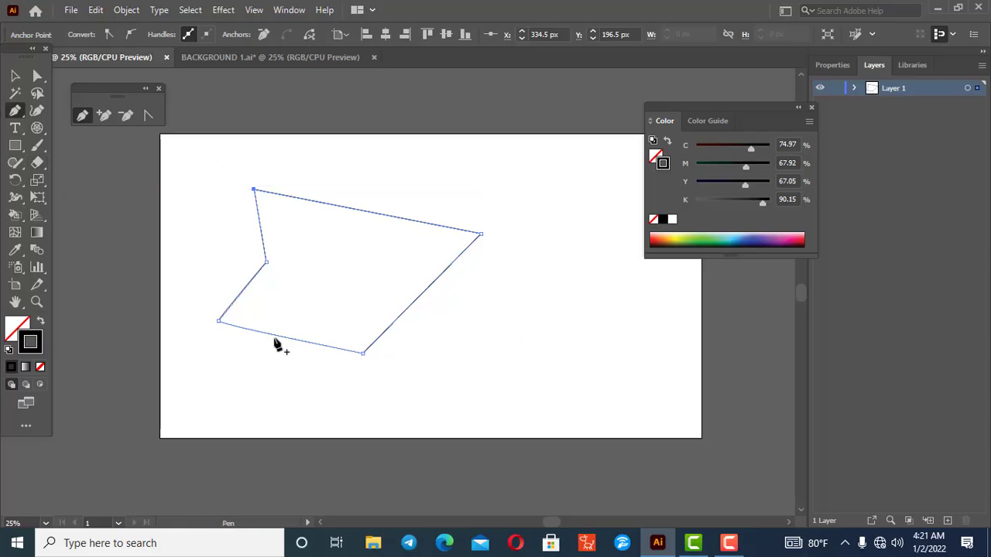
Step: Delete the notched five-point shape completely, including its remaining segments
{"action": "left_click", "coordinate": [15, 75]}
{"action": "key", "text": "Delete"}
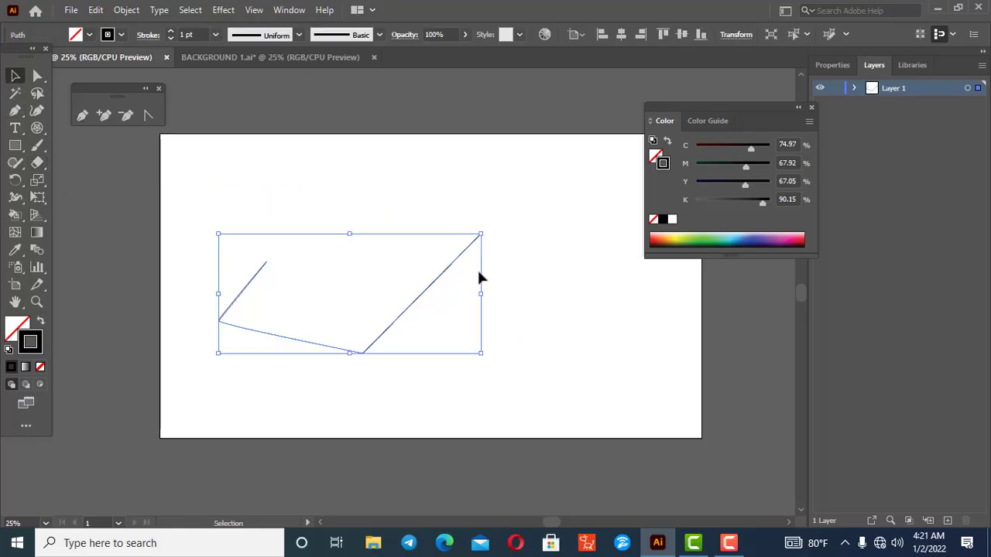
{"action": "key", "text": "Delete"}
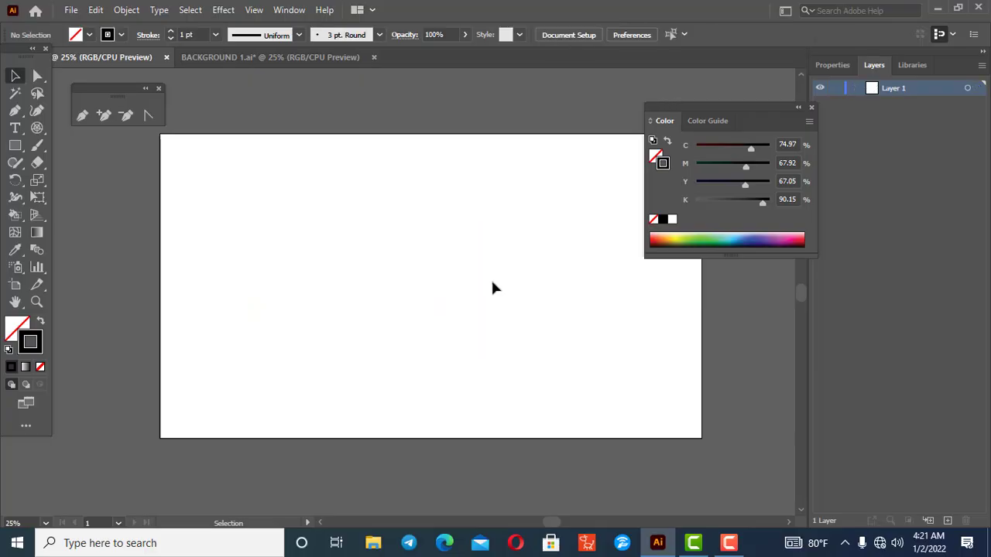
Step: Draw a closed unfilled rectangle about 882 px wide and 592 px high with the Pen tool, aligning its corners
{"action": "left_click", "coordinate": [82, 116]}
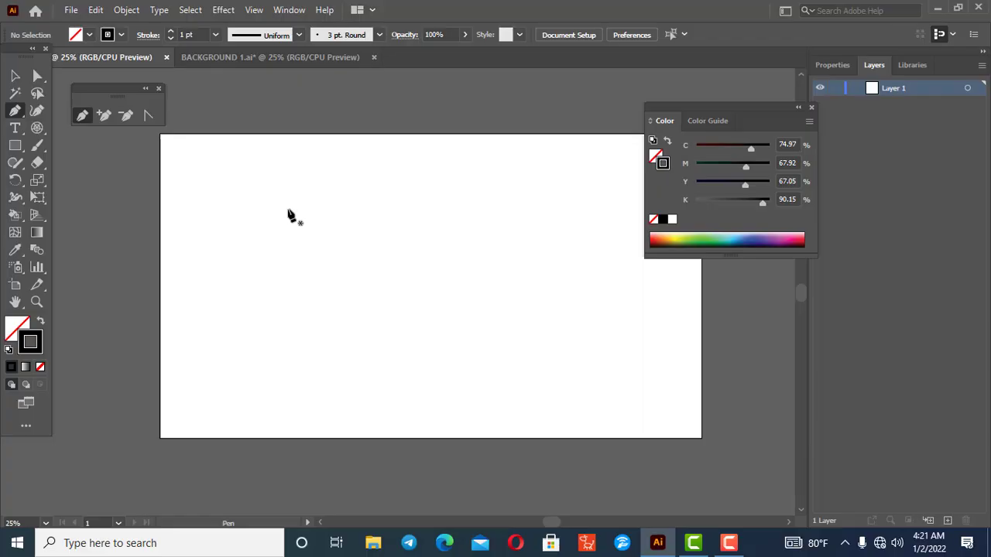
{"action": "left_click", "coordinate": [226, 214]}
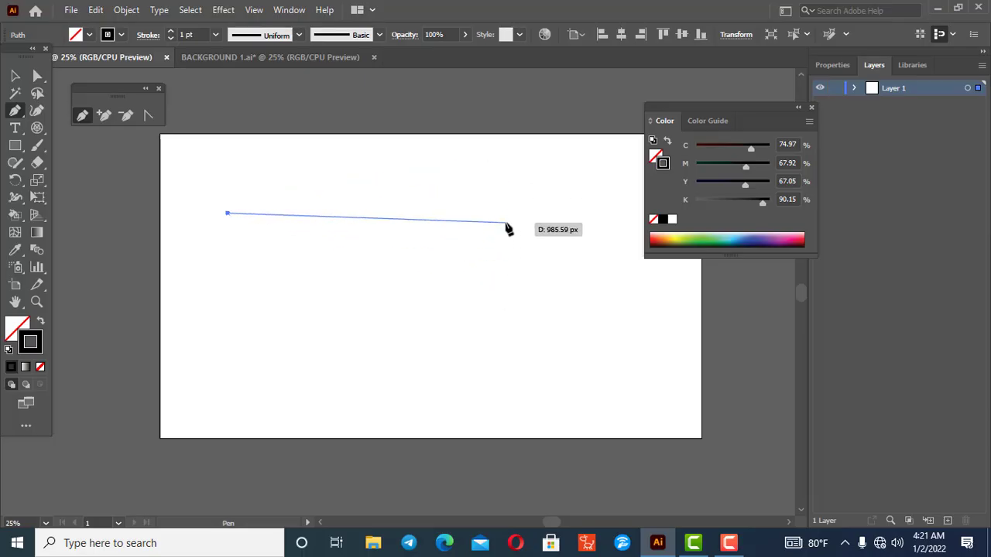
{"action": "left_click", "coordinate": [476, 213]}
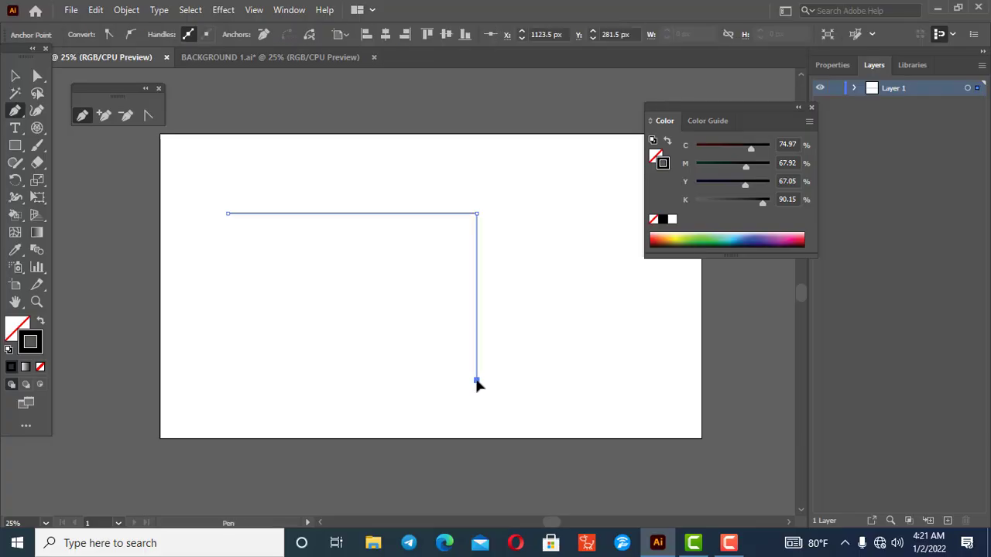
{"action": "left_click", "coordinate": [476, 380]}
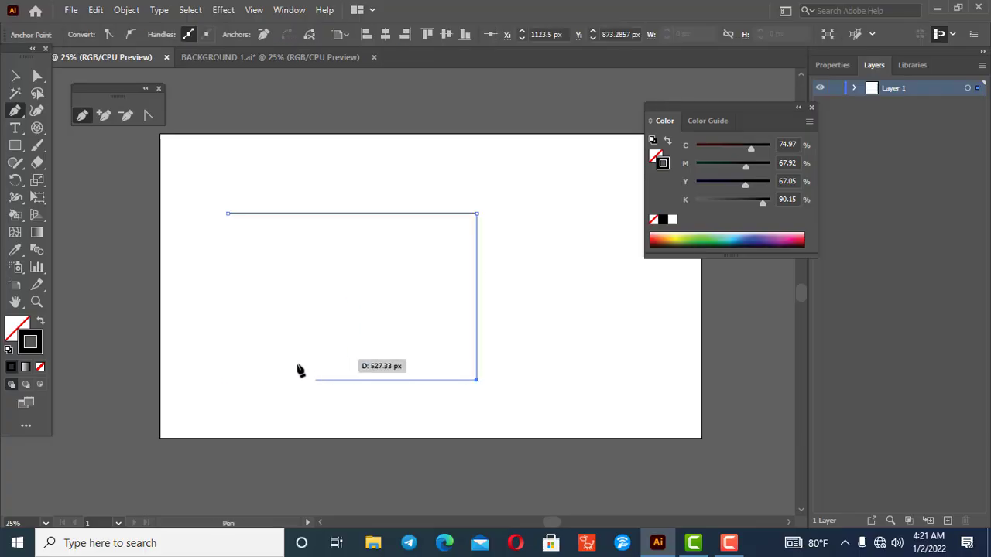
{"action": "left_click", "coordinate": [245, 380]}
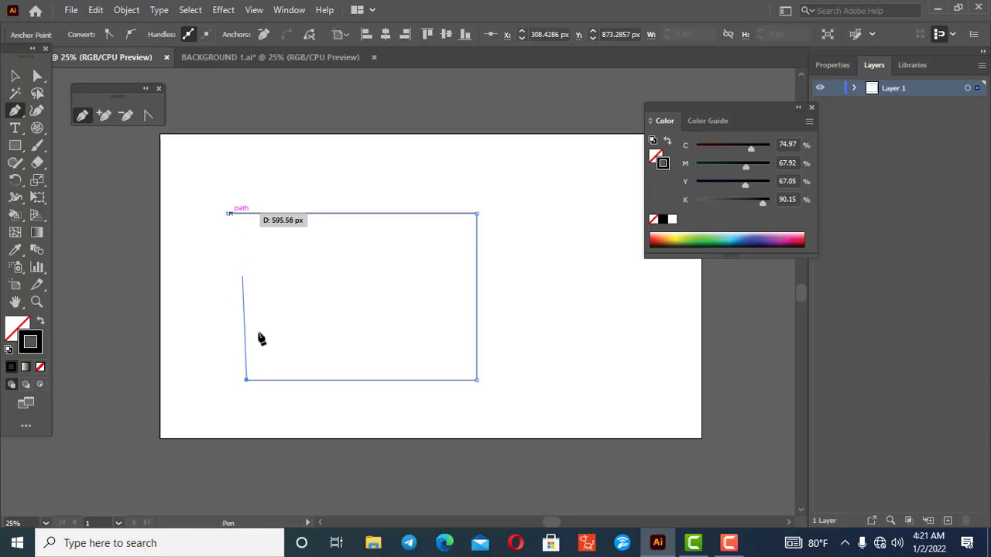
{"action": "key", "text": "ctrl+z"}
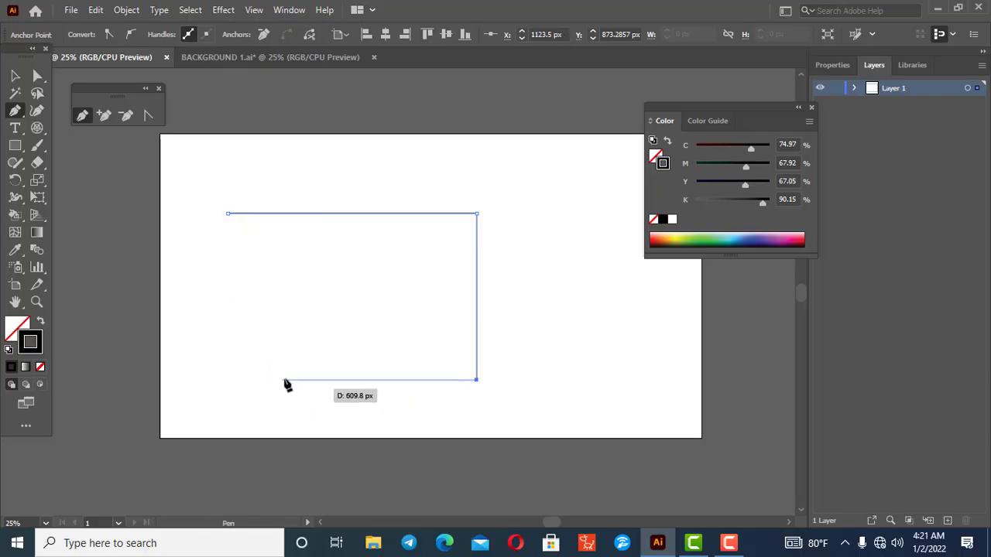
{"action": "left_click", "coordinate": [228, 380]}
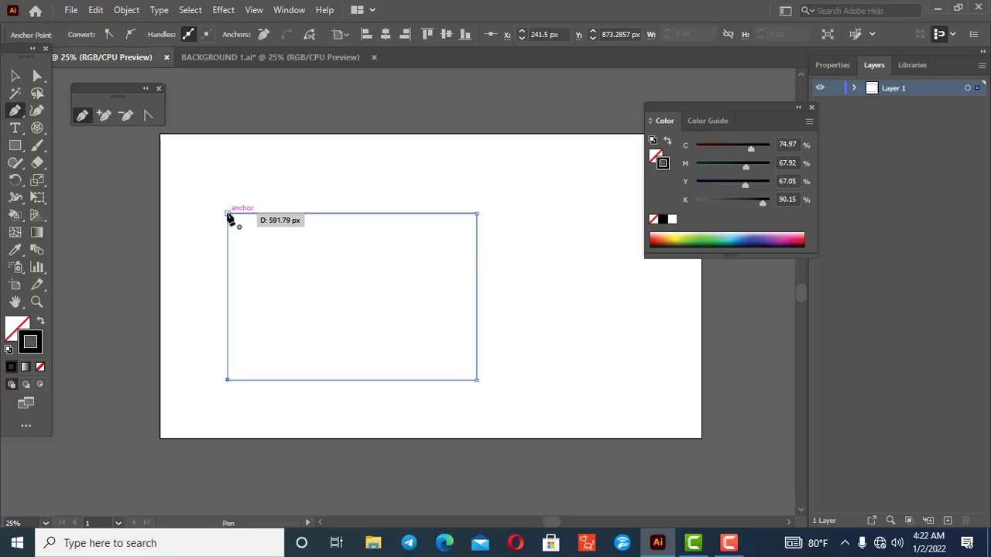
{"action": "left_click", "coordinate": [228, 213]}
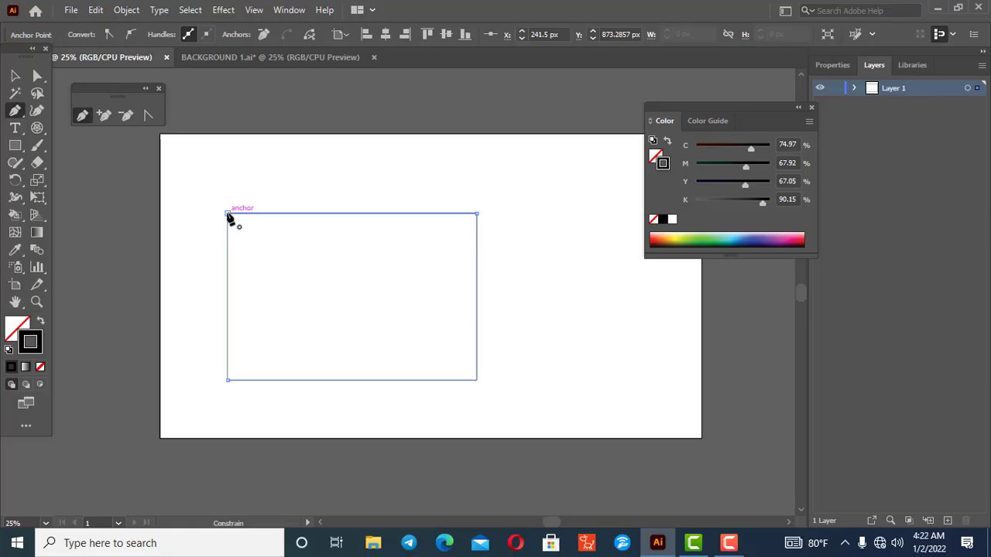
Step: Fill the rectangle with bright magenta, about C 24%, M 81%, Y 0%, K 0%, using the Color Picker
{"action": "left_click", "coordinate": [13, 328]}
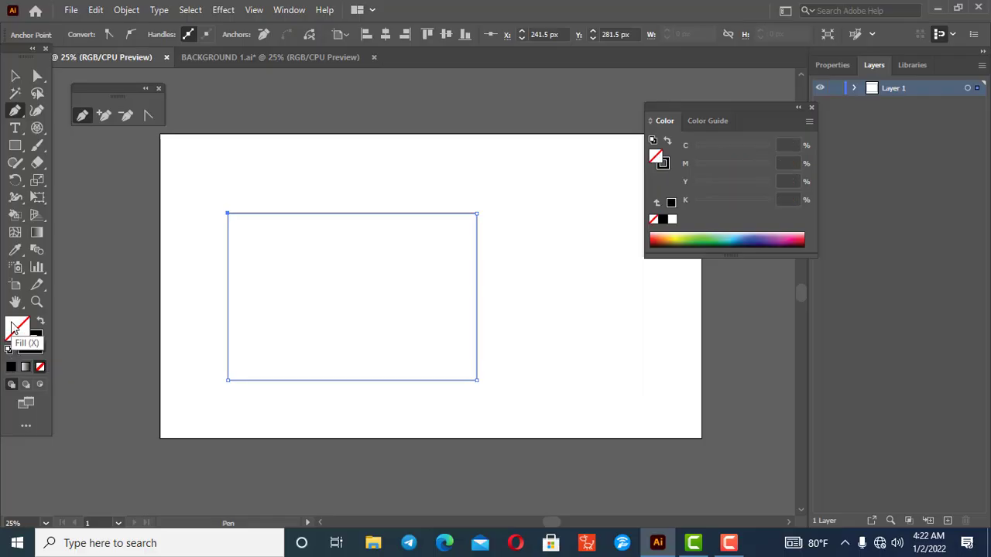
{"action": "double_click", "coordinate": [17, 333]}
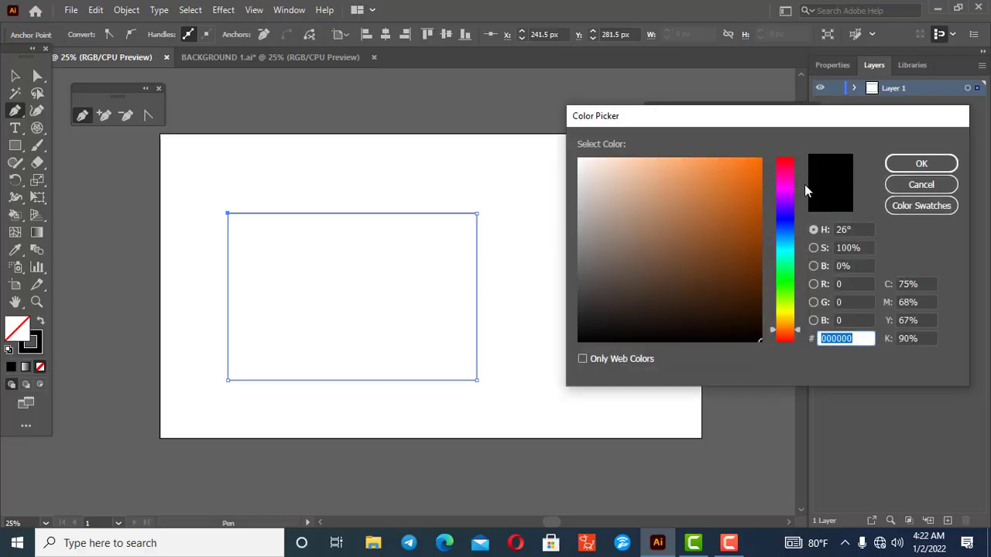
{"action": "left_click", "coordinate": [785, 189]}
{"action": "left_click", "coordinate": [730, 161]}
{"action": "left_click", "coordinate": [914, 165]}
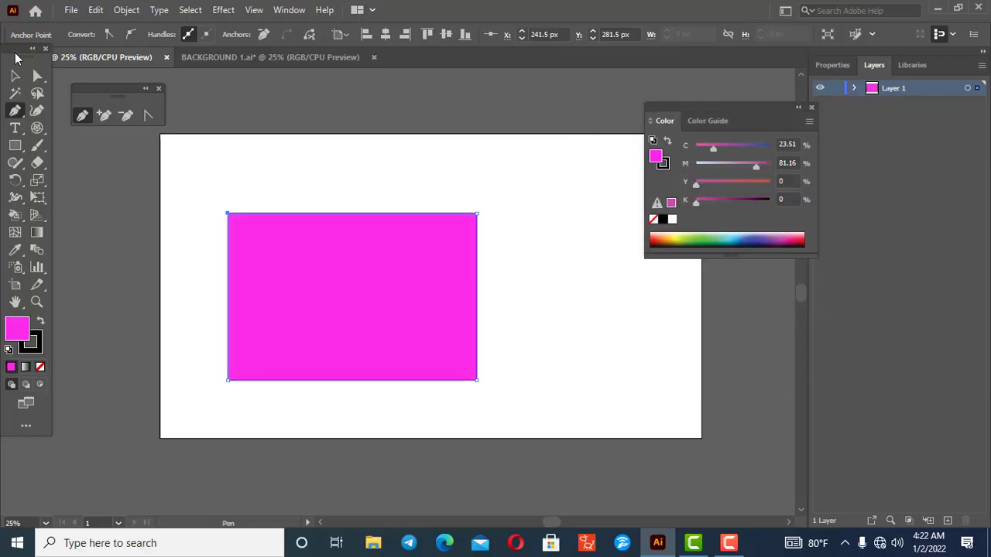
Step: Delete the magenta rectangle from the artboard
{"action": "left_click", "coordinate": [14, 75]}
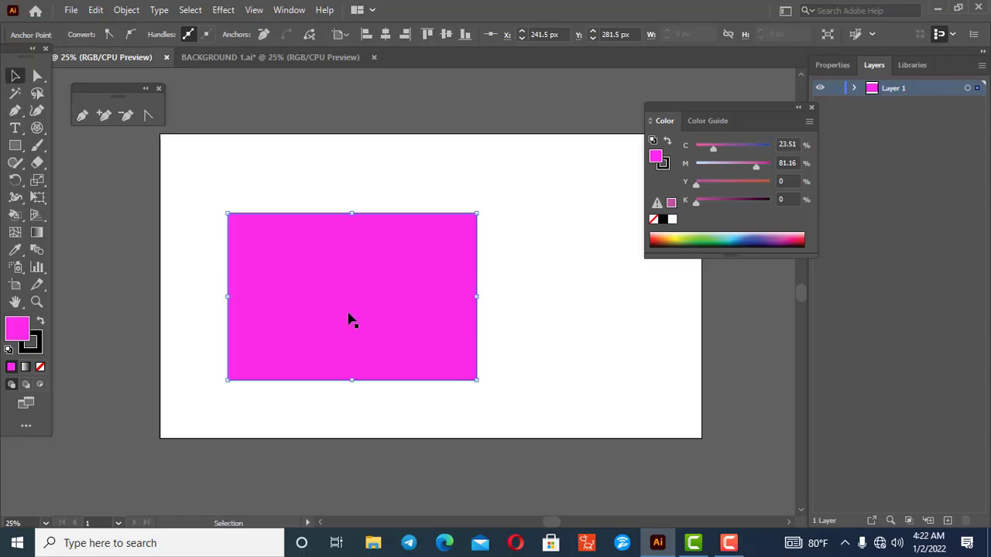
{"action": "key", "text": "Delete"}
{"action": "key", "text": "Delete"}
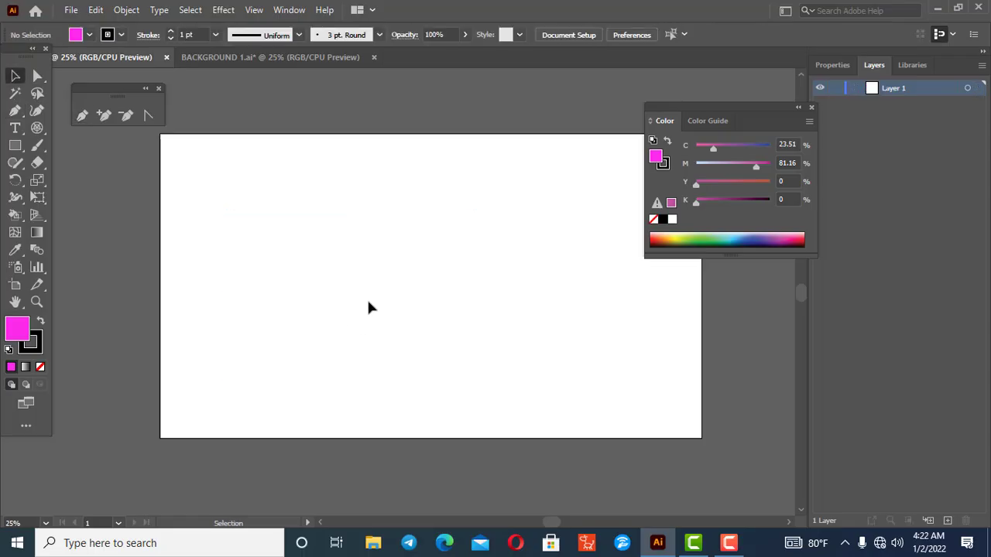
Step: Close the Color panel and draw an unfilled upward arch about 802 px wide in the artboard's upper-left area with the Pen tool
{"action": "left_click", "coordinate": [78, 120]}
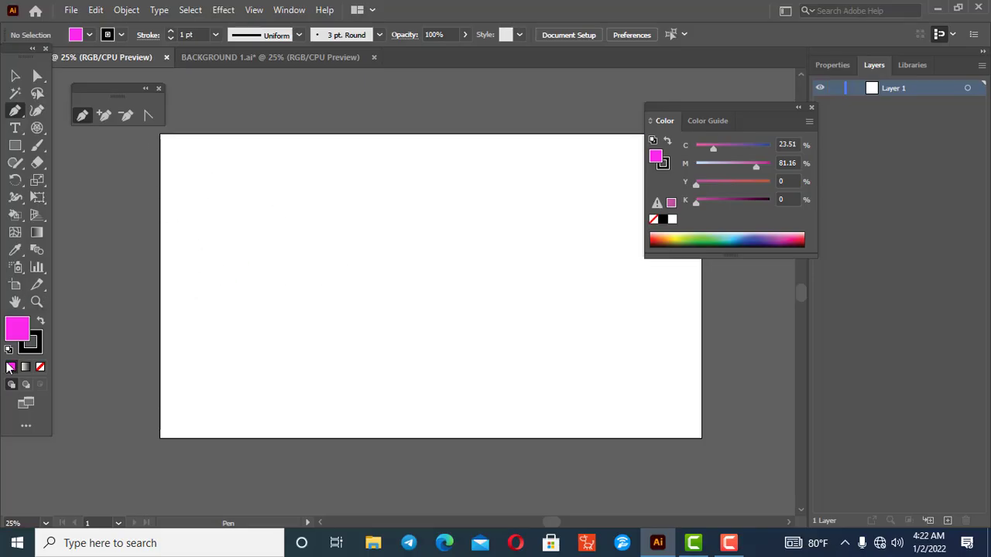
{"action": "left_click", "coordinate": [40, 369]}
{"action": "left_click", "coordinate": [33, 346]}
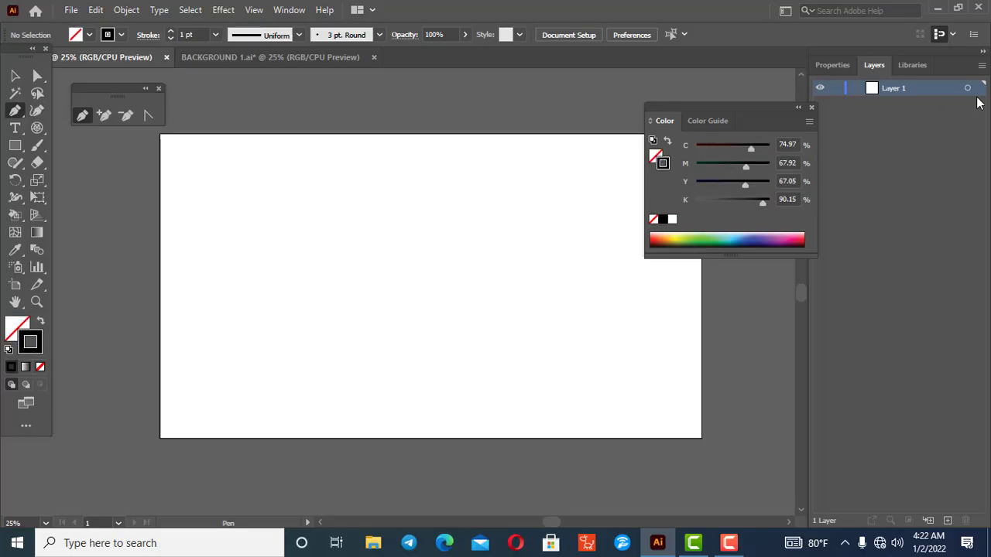
{"action": "left_click", "coordinate": [811, 107]}
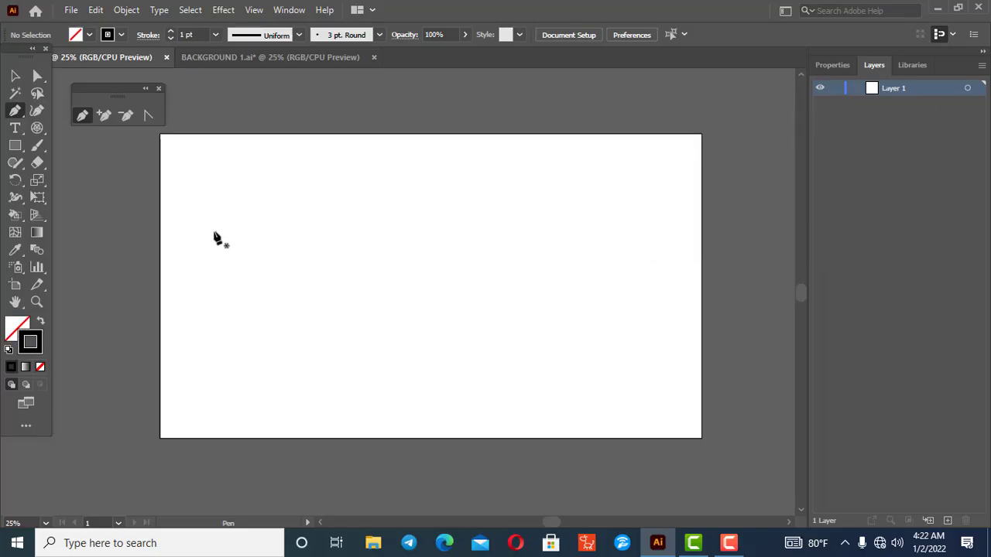
{"action": "left_click", "coordinate": [207, 232]}
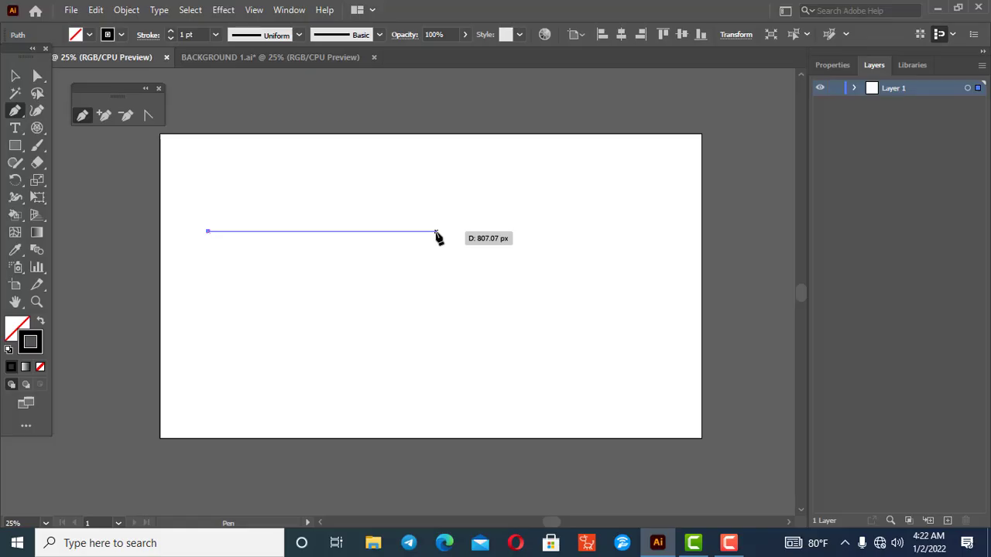
{"action": "left_click", "coordinate": [435, 231]}
{"action": "left_click_drag", "start_coordinate": [435, 232], "coordinate": [495, 180]}
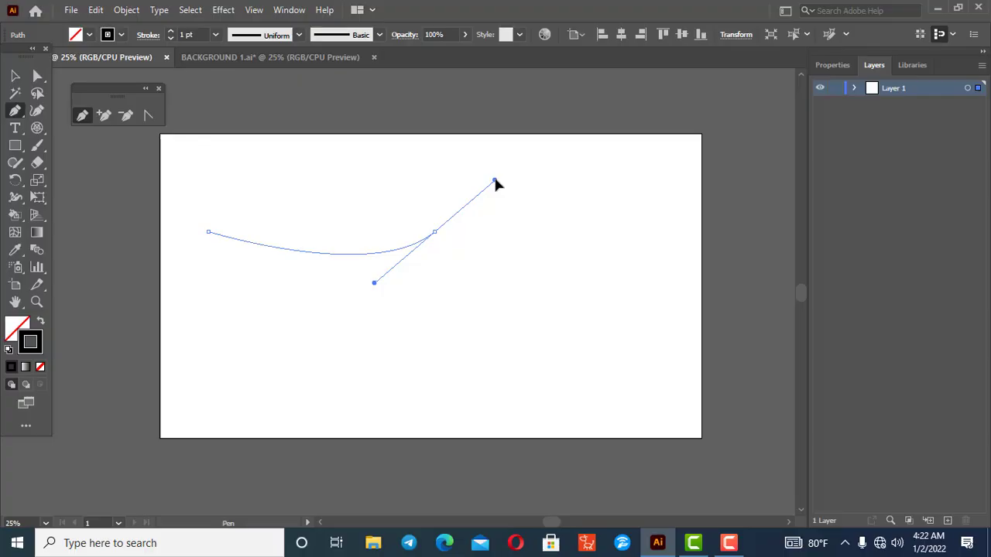
{"action": "left_click_drag", "start_coordinate": [495, 181], "coordinate": [538, 132]}
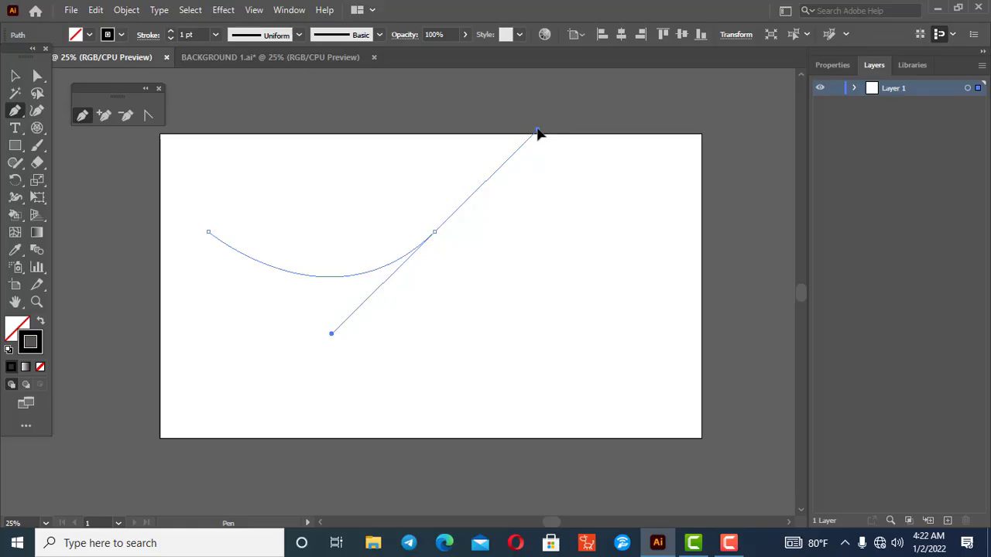
{"action": "left_click_drag", "start_coordinate": [538, 133], "coordinate": [561, 382]}
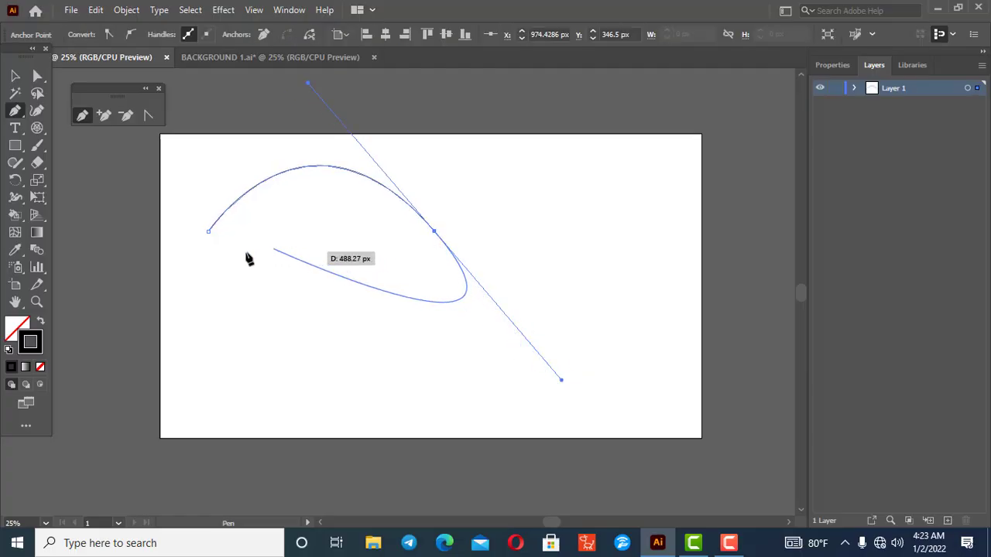
Step: Remove the outgoing direction handle from the arch's right anchor and close the path with a straight base
{"action": "left_click", "coordinate": [209, 232]}
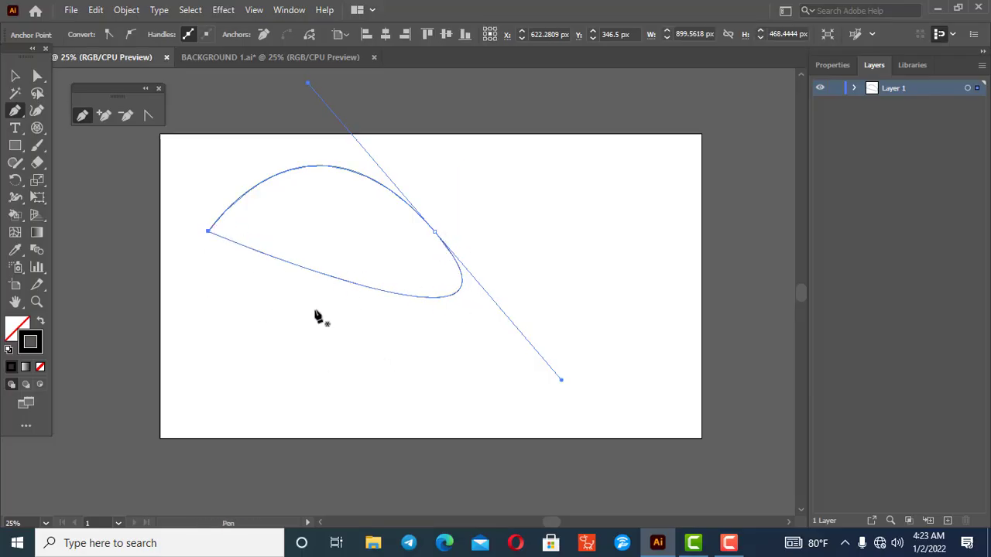
{"action": "key", "text": "ctrl+z"}
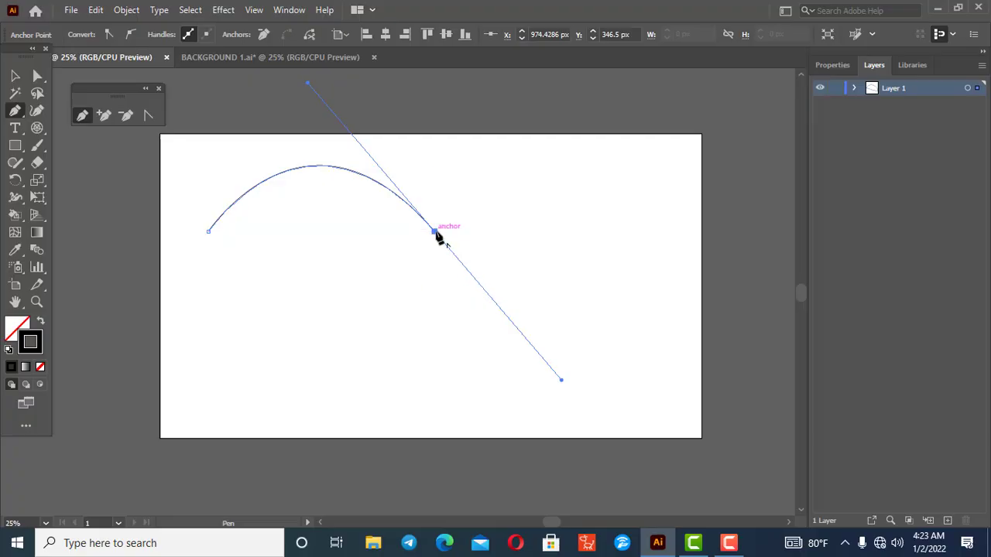
{"action": "left_click", "coordinate": [434, 232]}
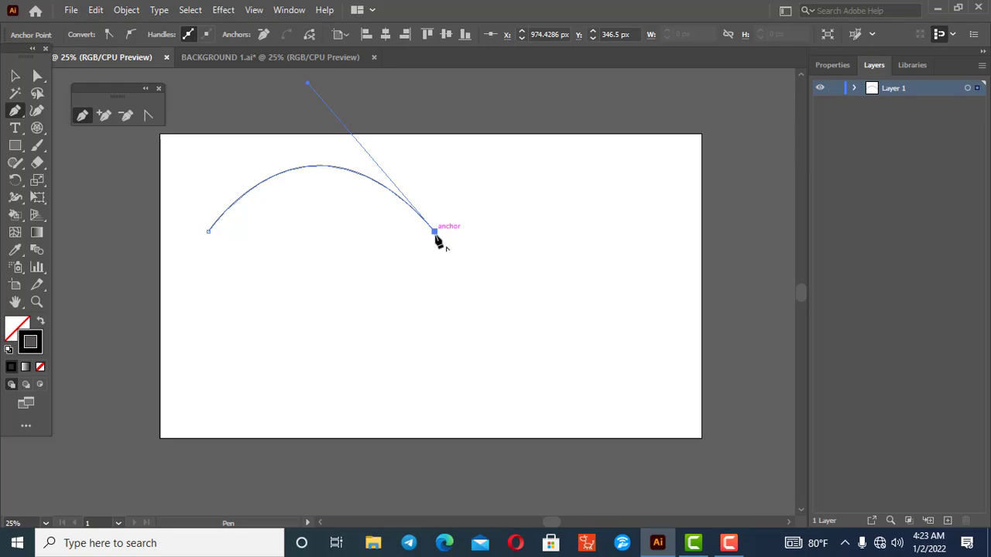
{"action": "left_click", "coordinate": [209, 231]}
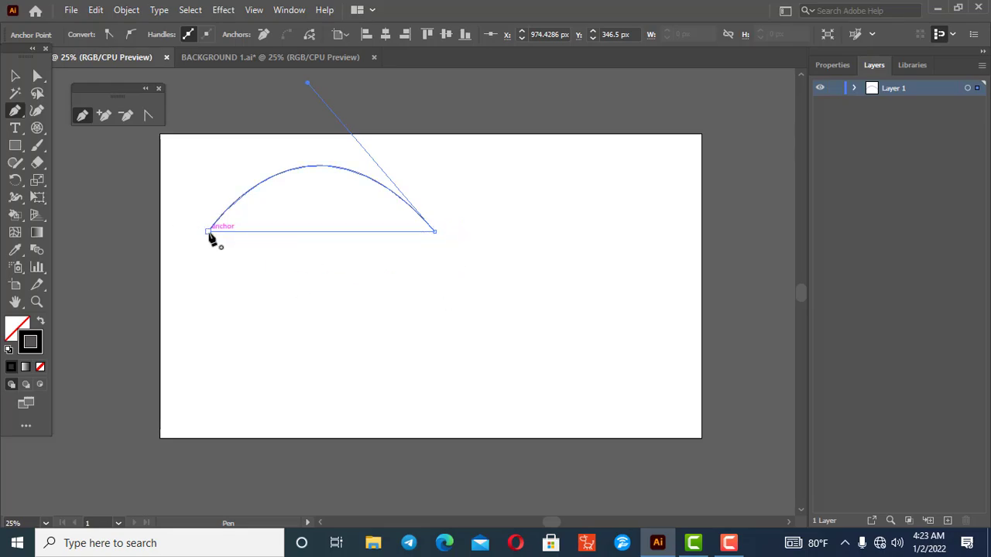
{"action": "left_click", "coordinate": [208, 232]}
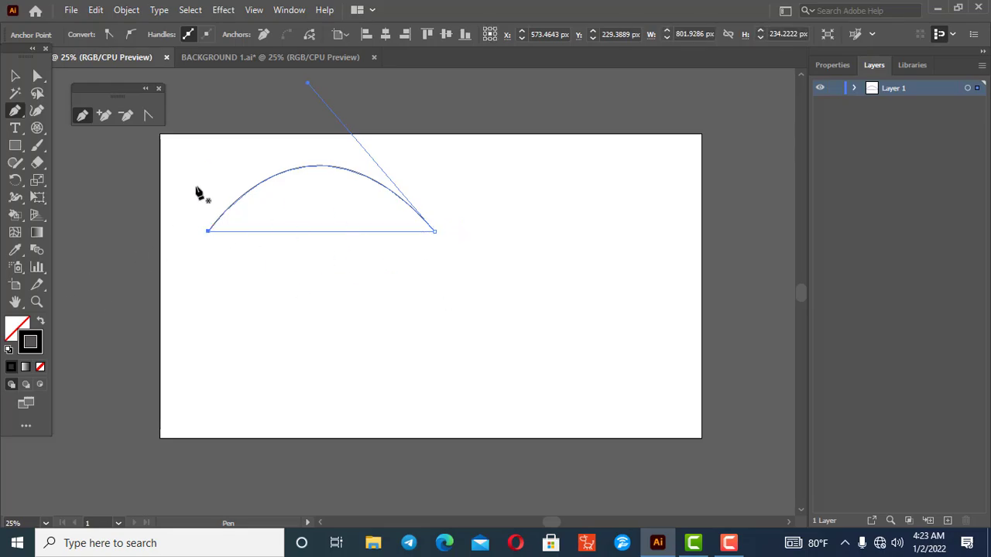
Step: Fill the closed arch with magenta, about C 22%, M 86%, Y 0%, K 0%, using the Color Picker
{"action": "left_click", "coordinate": [15, 328]}
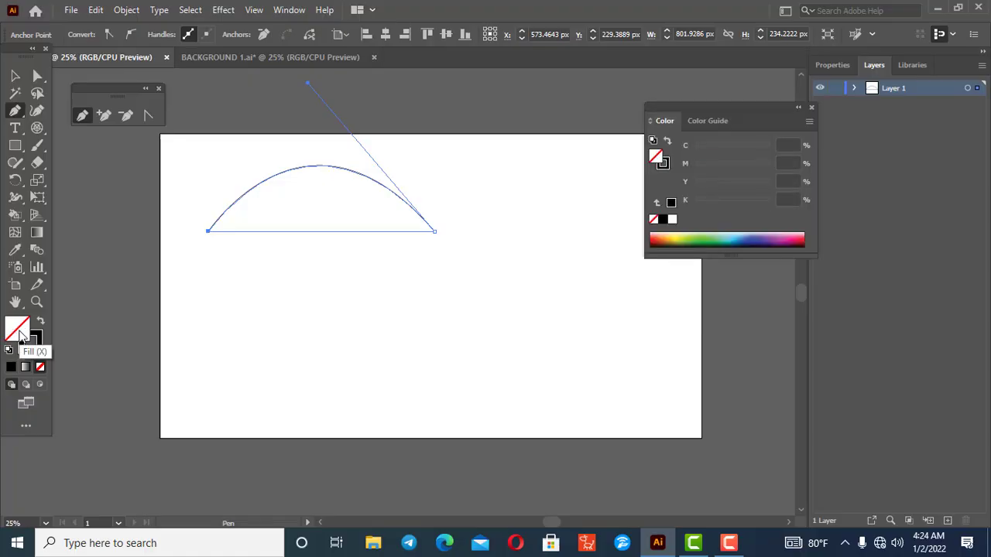
{"action": "double_click", "coordinate": [19, 330]}
{"action": "left_click", "coordinate": [782, 184]}
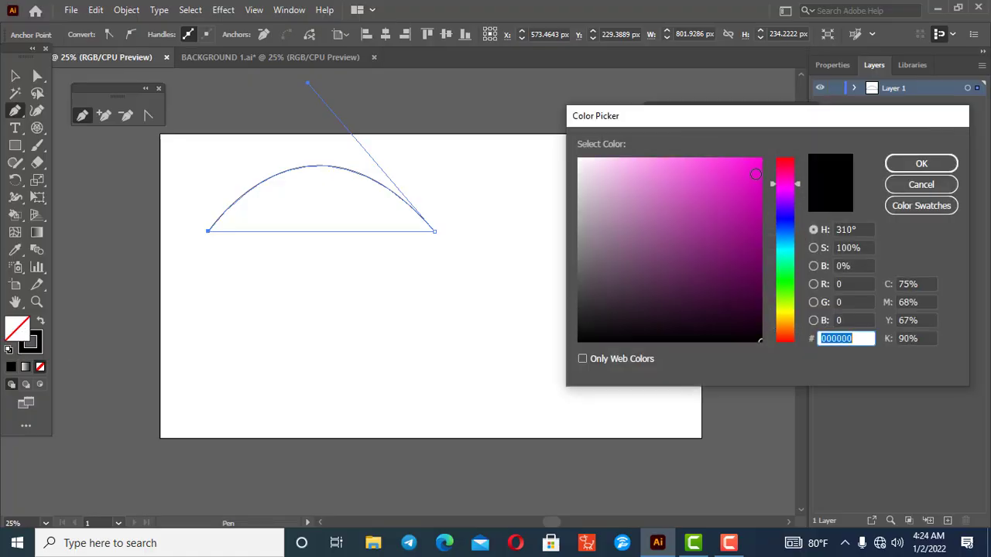
{"action": "left_click", "coordinate": [746, 168]}
{"action": "left_click", "coordinate": [918, 164]}
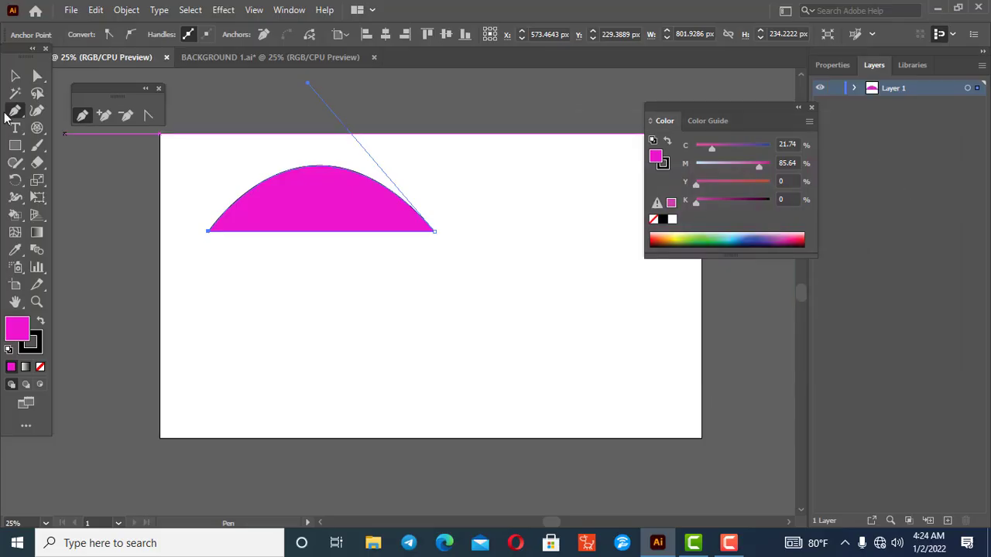
Step: Delete the magenta arch from the artboard
{"action": "left_click", "coordinate": [15, 76]}
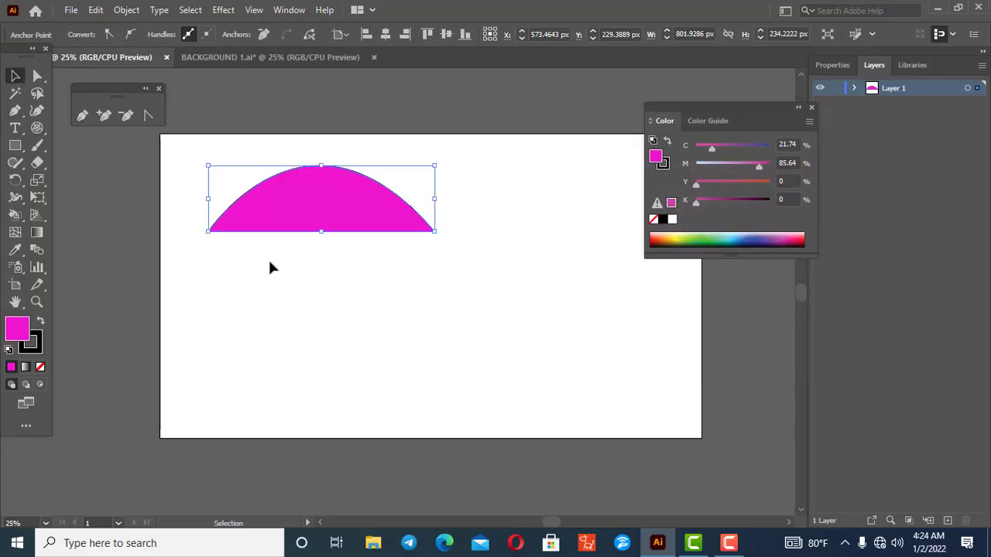
{"action": "left_click", "coordinate": [312, 206]}
{"action": "key", "text": "Delete"}
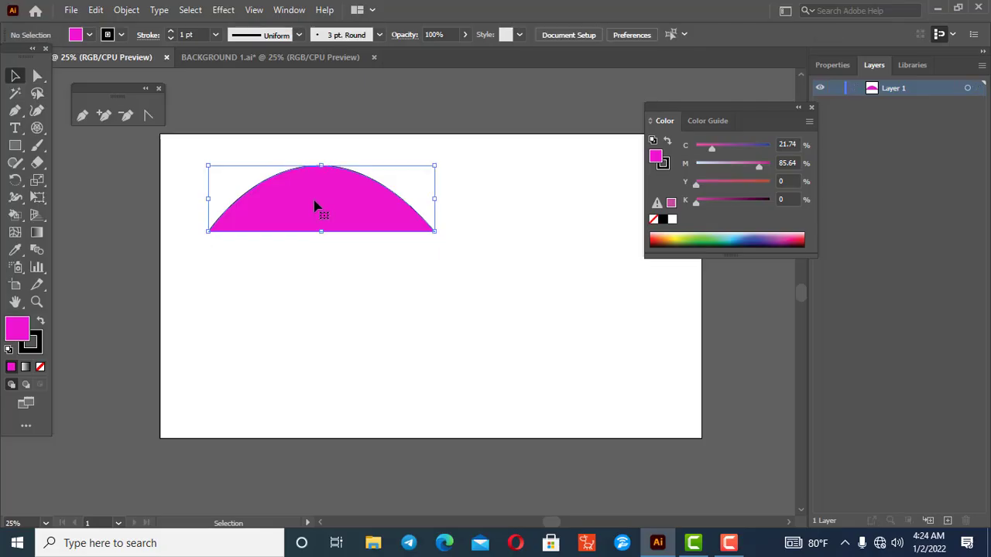
Step: Draw an open, unfilled three-anchor wavy path across the artboard's middle with the Pen tool, ending near X 1602, Y 619 px
{"action": "left_click", "coordinate": [79, 116]}
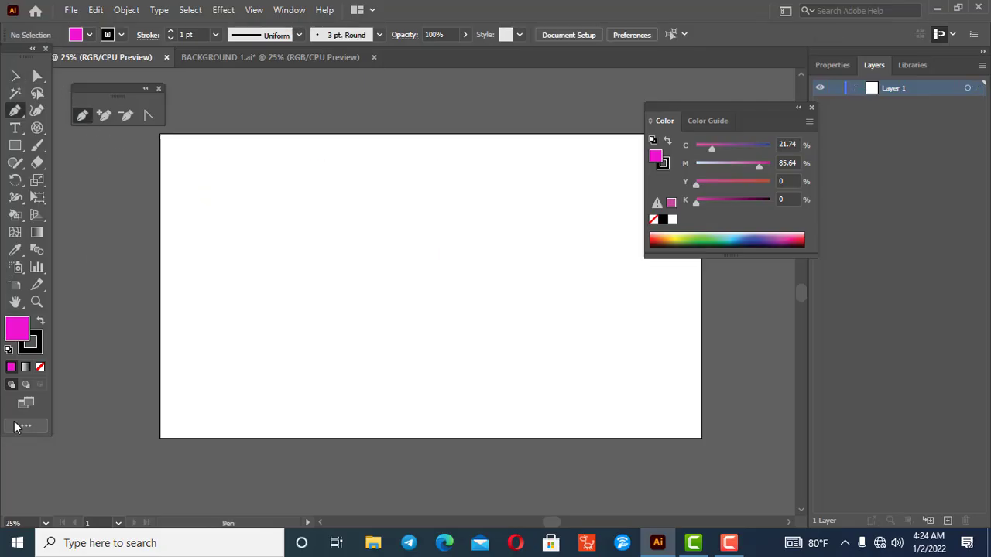
{"action": "left_click", "coordinate": [41, 367]}
{"action": "left_click", "coordinate": [203, 280]}
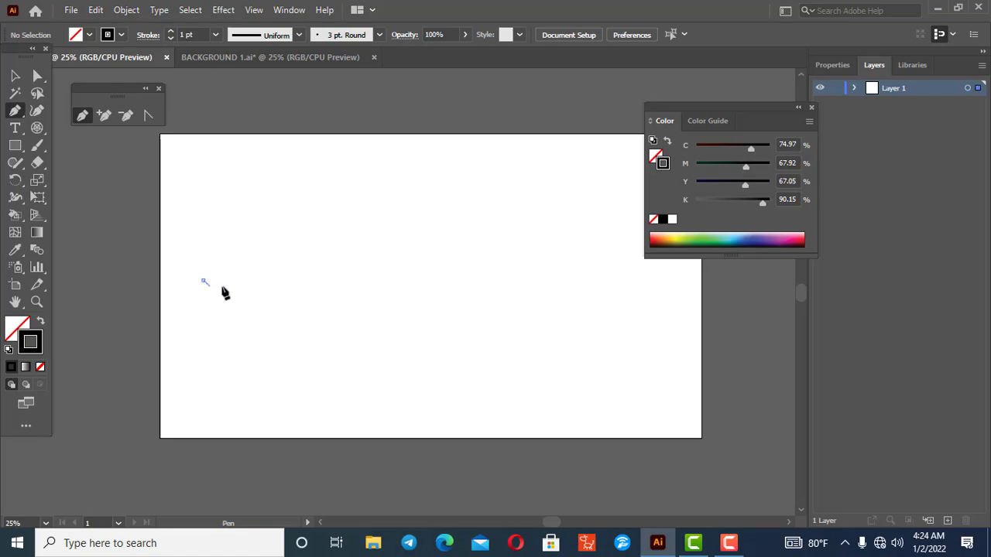
{"action": "left_click_drag", "start_coordinate": [429, 269], "coordinate": [516, 198]}
{"action": "left_click_drag", "start_coordinate": [611, 308], "coordinate": [486, 395]}
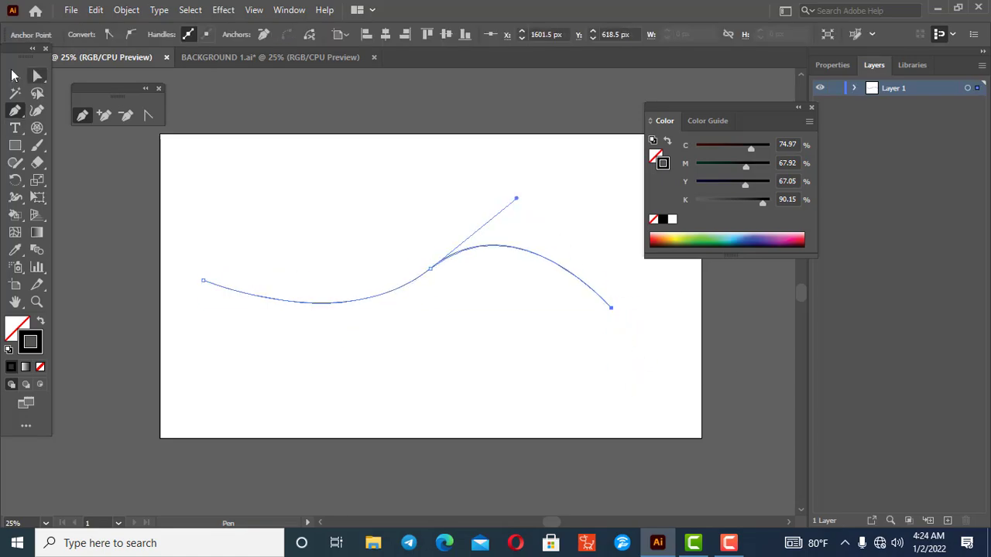
Step: Move the wavy path slightly toward the artboard's upper left with the Selection tool
{"action": "left_click", "coordinate": [14, 76]}
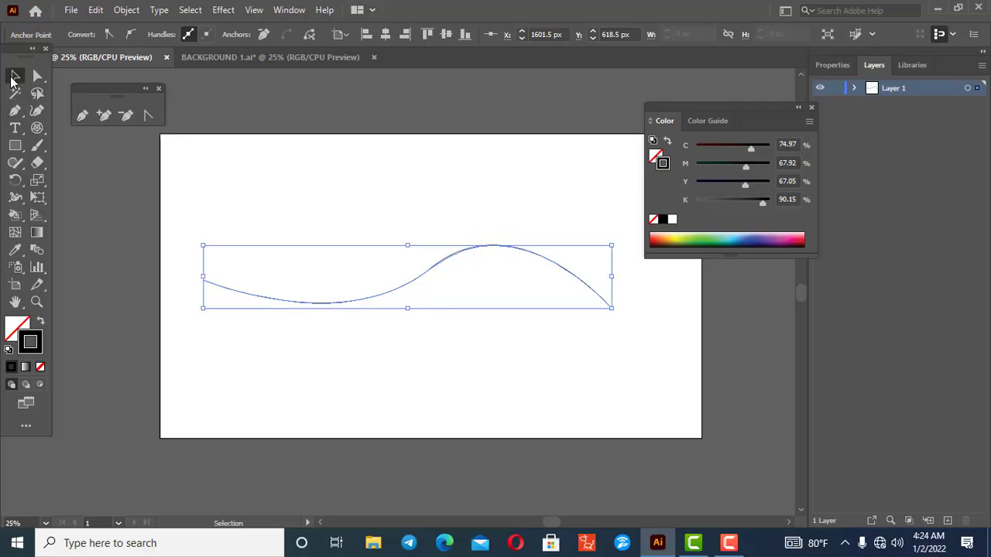
{"action": "left_click", "coordinate": [387, 288]}
{"action": "left_click_drag", "start_coordinate": [387, 293], "coordinate": [380, 336]}
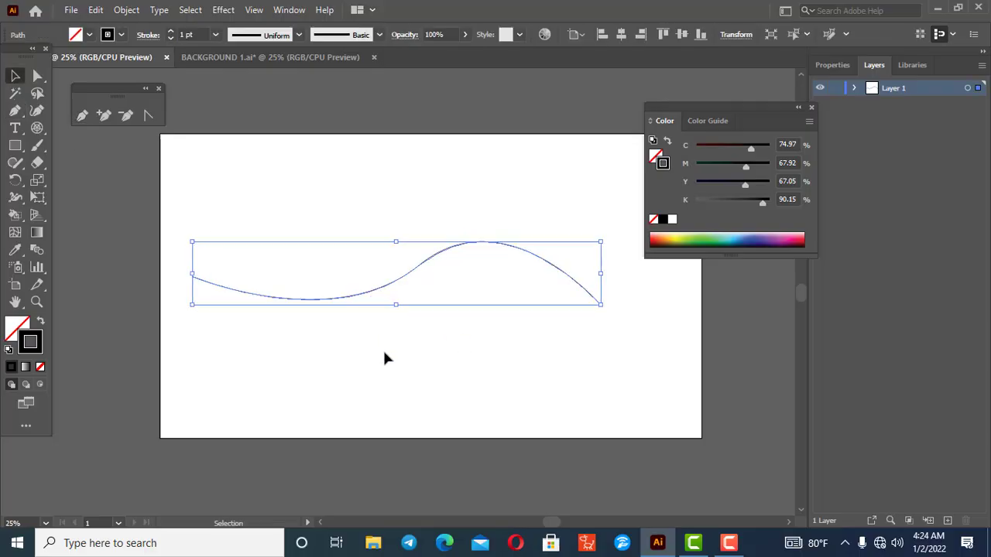
{"action": "left_click", "coordinate": [321, 313]}
{"action": "mouse_move", "coordinate": [328, 303]}
{"action": "left_mouse_down"}
{"action": "mouse_move", "coordinate": [327, 316]}
{"action": "mouse_move", "coordinate": [330, 285]}
{"action": "mouse_move", "coordinate": [333, 293]}
{"action": "left_mouse_up"}
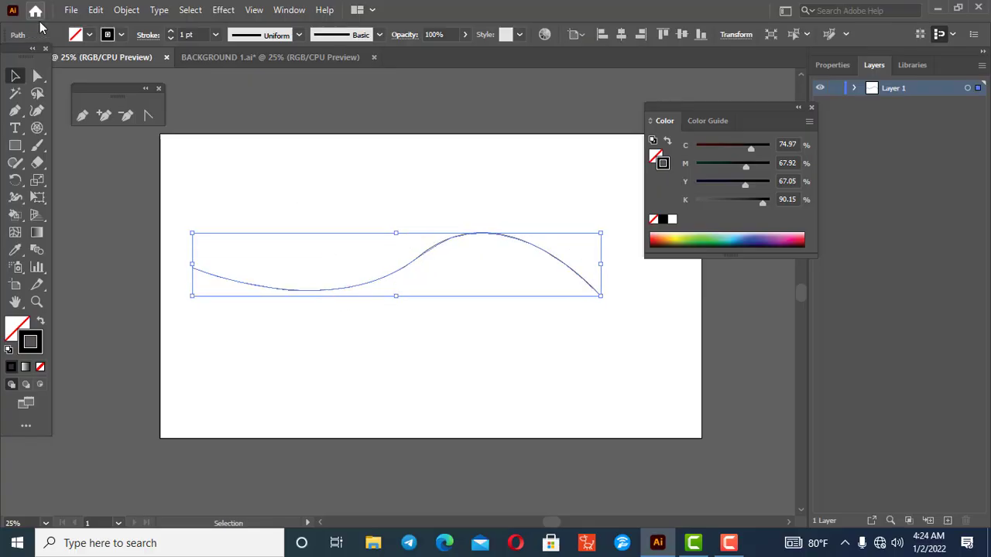
Step: Add three anchor points to the wave near X 449, Y 552; X 1292, Y 381; and X 731, Y 530 px using Add Anchor Point
{"action": "left_click", "coordinate": [106, 117]}
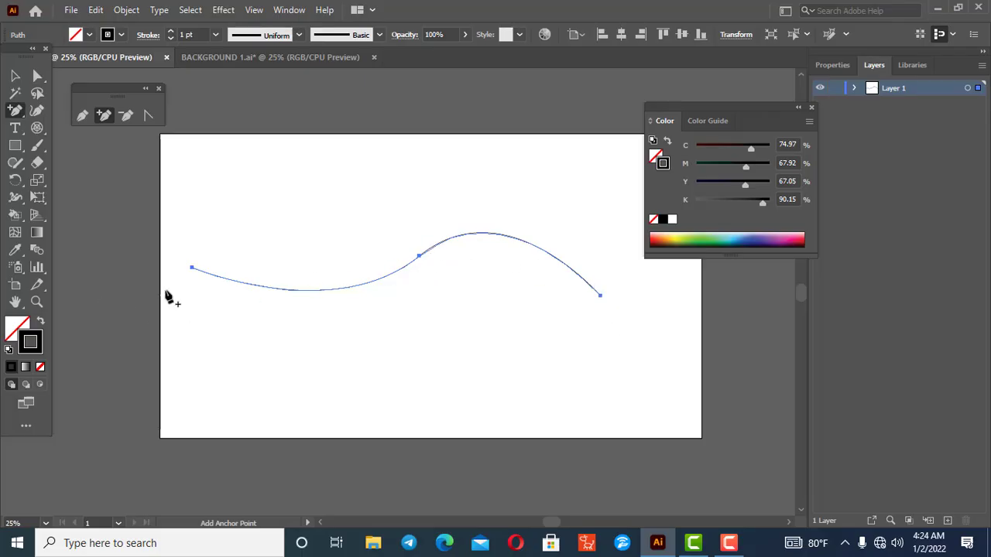
{"action": "left_click", "coordinate": [287, 290]}
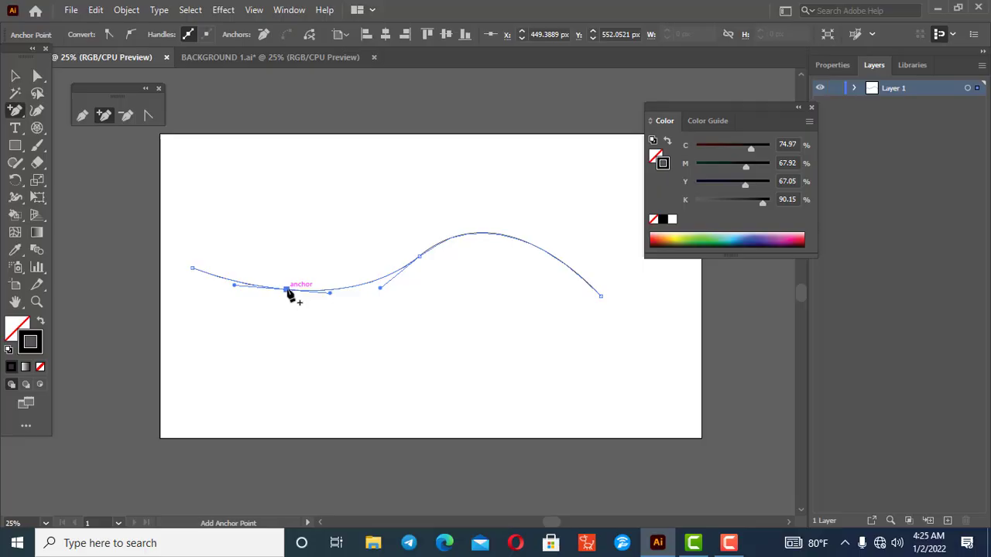
{"action": "left_click", "coordinate": [287, 292]}
{"action": "left_click", "coordinate": [603, 293]}
{"action": "left_click", "coordinate": [526, 242]}
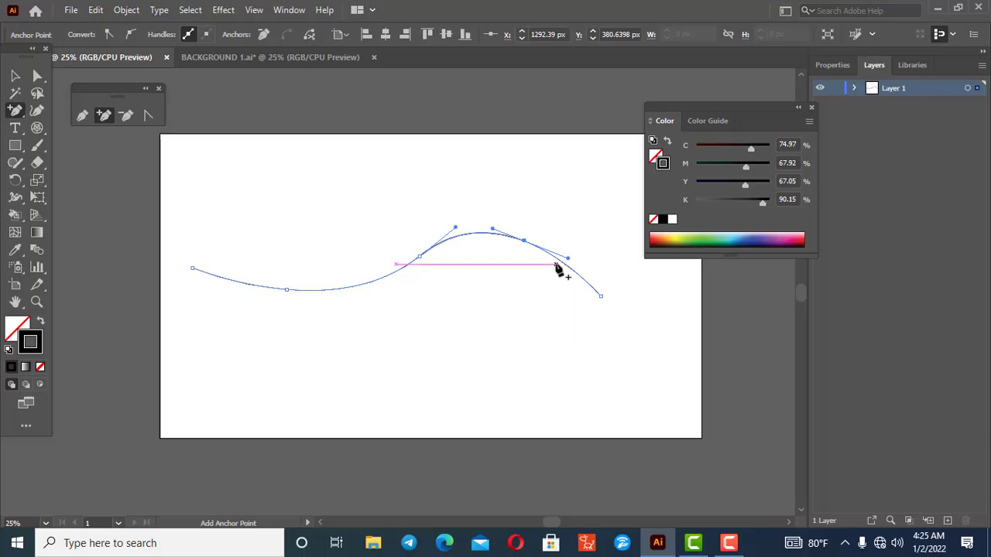
{"action": "left_click", "coordinate": [365, 283]}
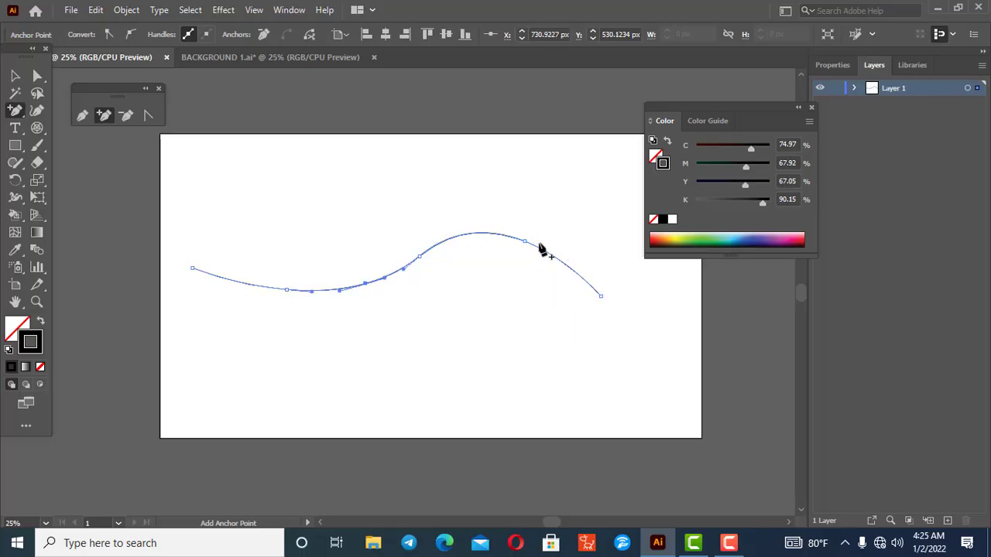
Step: Remove the wavy path's anchors one by one with the Delete Anchor Point tool until the artboard is empty
{"action": "left_click", "coordinate": [127, 115]}
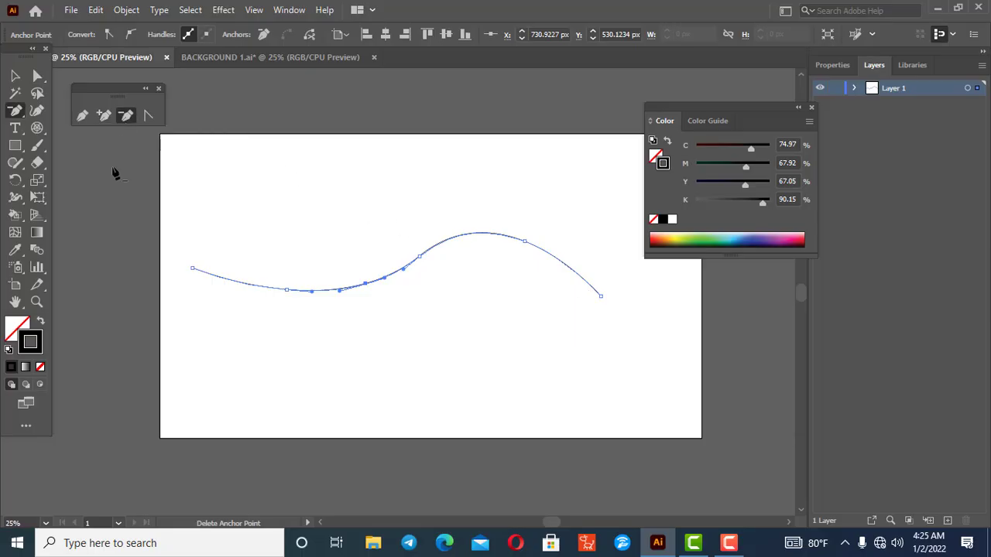
{"action": "left_click", "coordinate": [524, 242]}
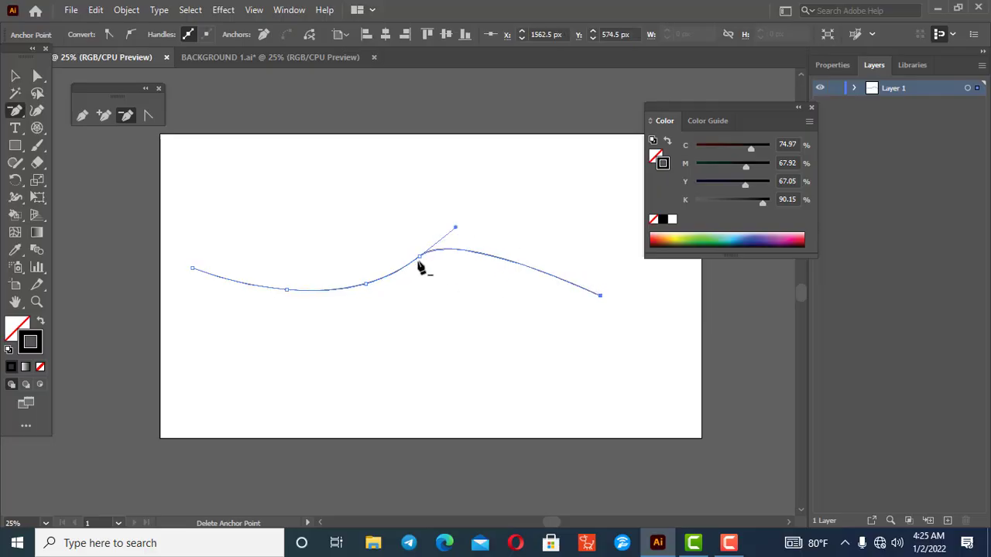
{"action": "key", "text": "ctrl+z"}
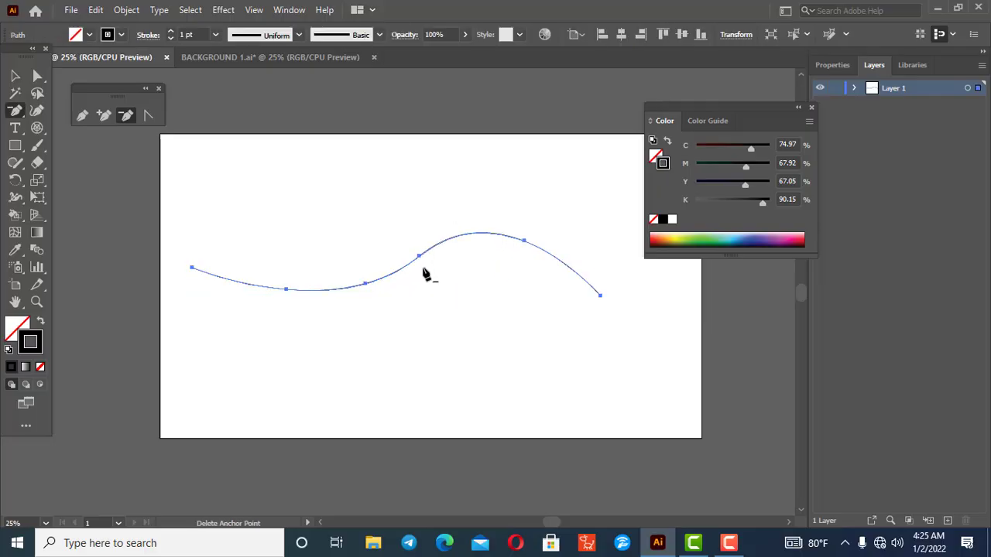
{"action": "left_click", "coordinate": [287, 290]}
{"action": "left_click", "coordinate": [366, 285]}
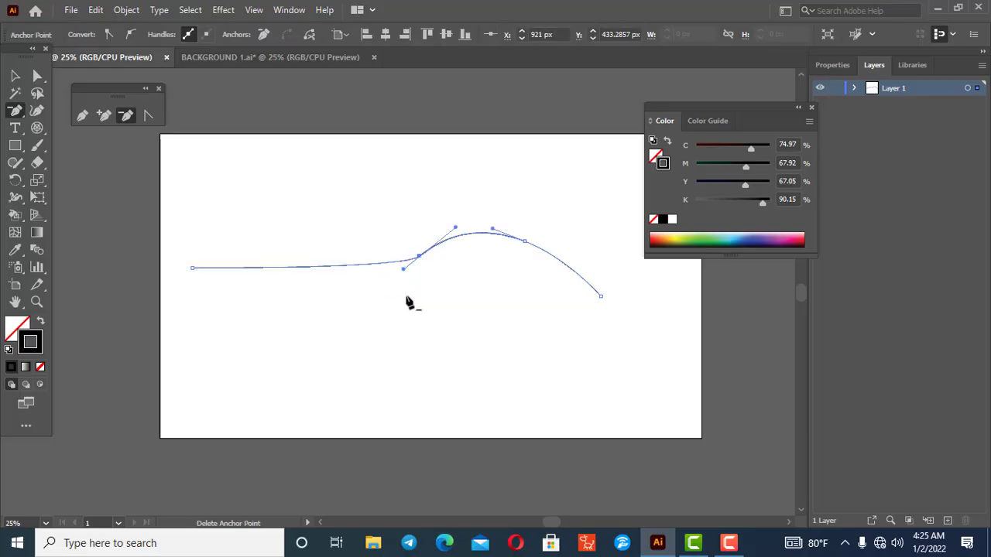
{"action": "left_click", "coordinate": [419, 258]}
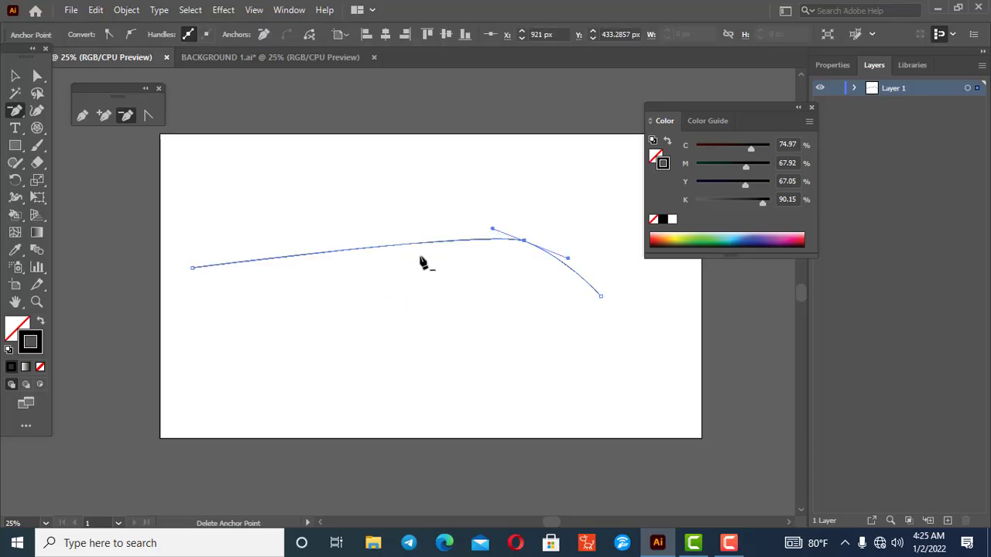
{"action": "left_click", "coordinate": [525, 242]}
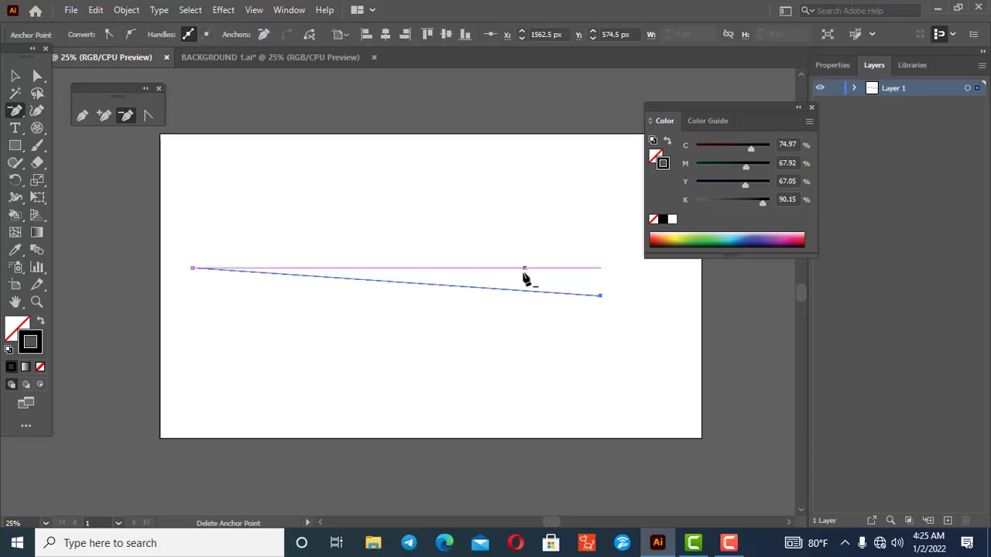
{"action": "left_click", "coordinate": [604, 296]}
{"action": "left_click", "coordinate": [194, 269]}
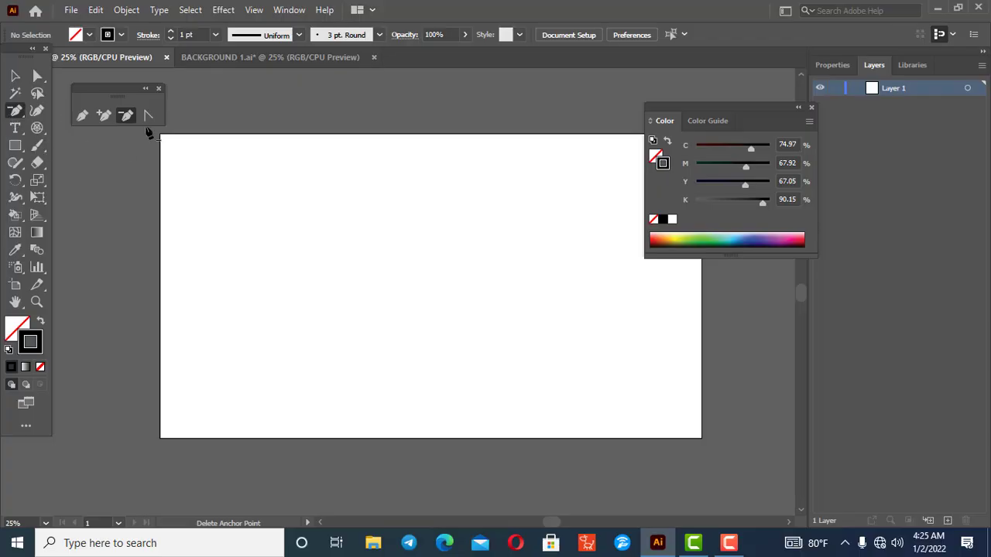
Step: Draw an open, unfilled three-anchor wave with the Pen tool, ending near X 1240, Y 527 px, and deselect it
{"action": "left_click", "coordinate": [82, 116]}
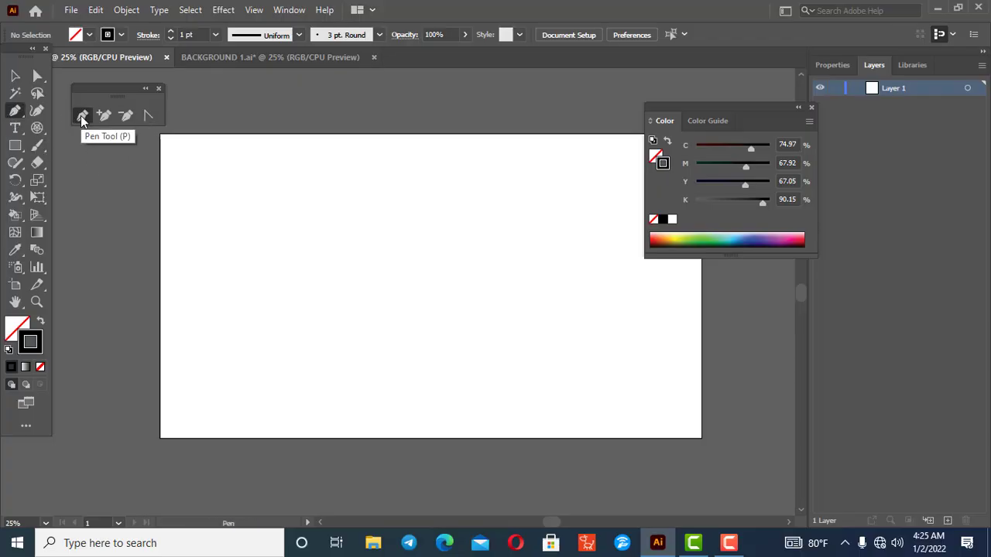
{"action": "left_click", "coordinate": [224, 245]}
{"action": "left_click_drag", "start_coordinate": [314, 252], "coordinate": [386, 194]}
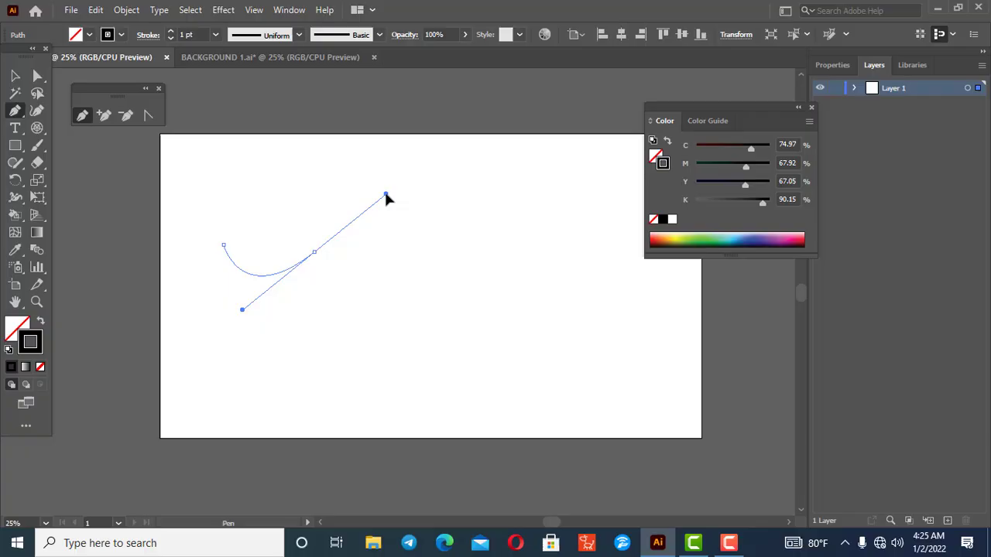
{"action": "left_click", "coordinate": [509, 281]}
{"action": "left_click", "coordinate": [14, 75]}
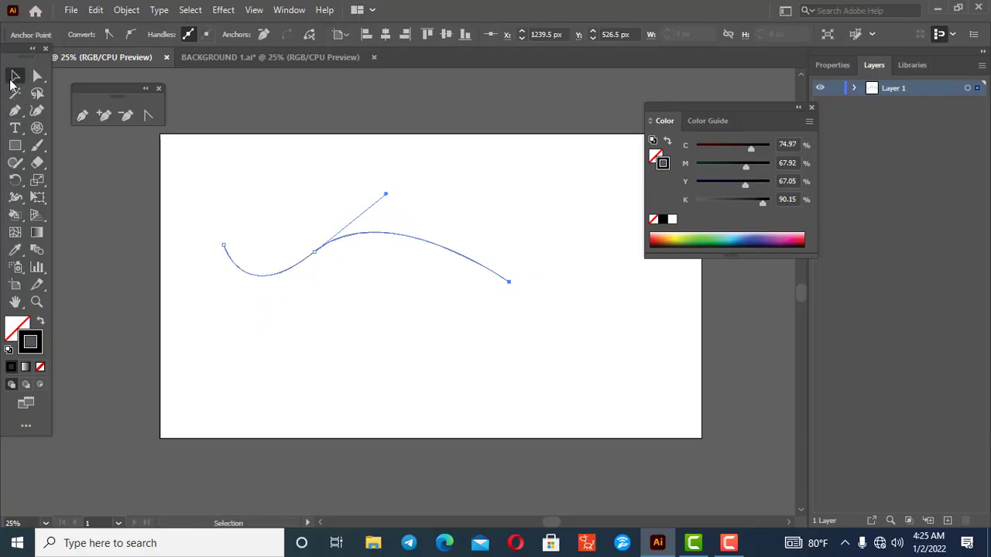
{"action": "left_click", "coordinate": [365, 292]}
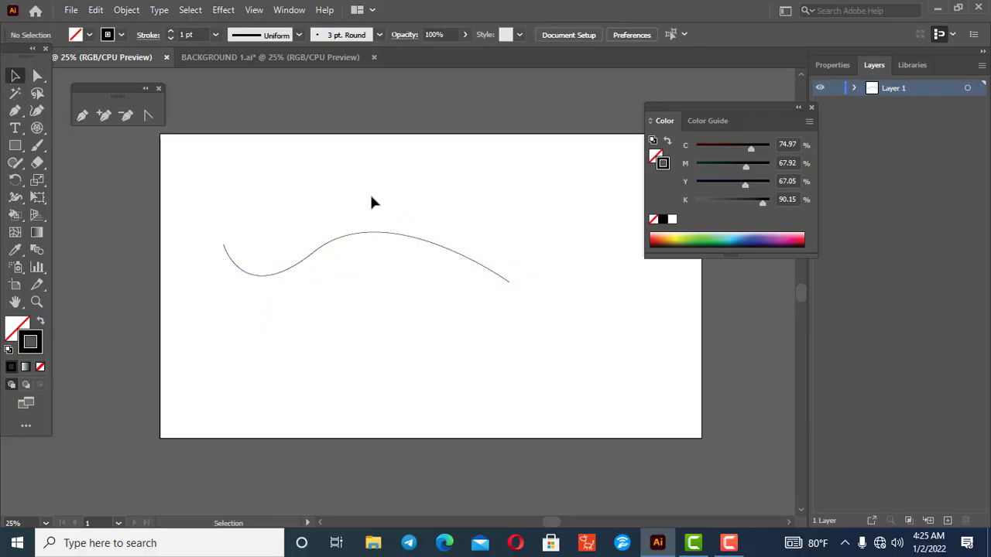
Step: Convert the new wave's middle anchor to a corner with the Anchor Point tool, straightening both segments
{"action": "left_click", "coordinate": [319, 256]}
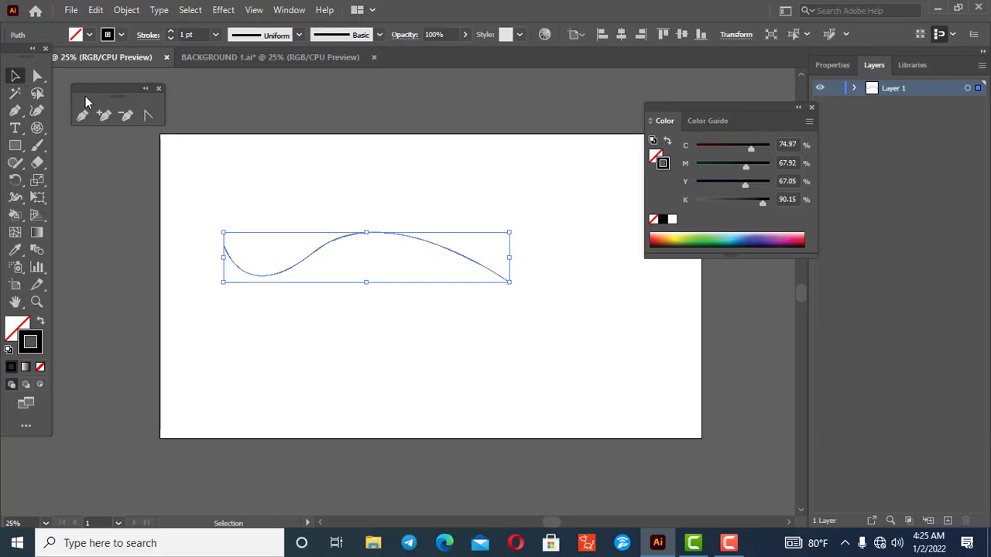
{"action": "left_click", "coordinate": [149, 115]}
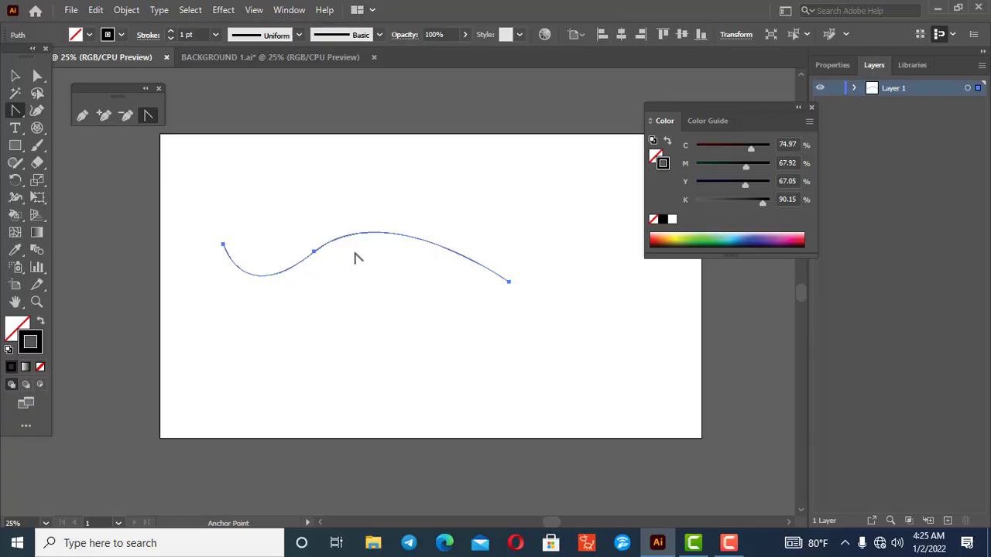
{"action": "left_click", "coordinate": [313, 252]}
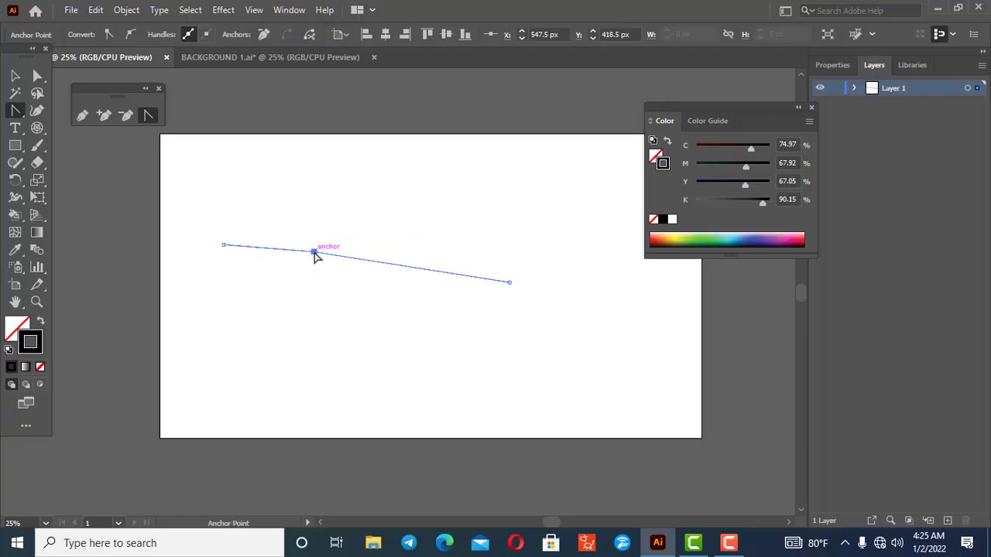
{"action": "key", "text": "ctrl+z"}
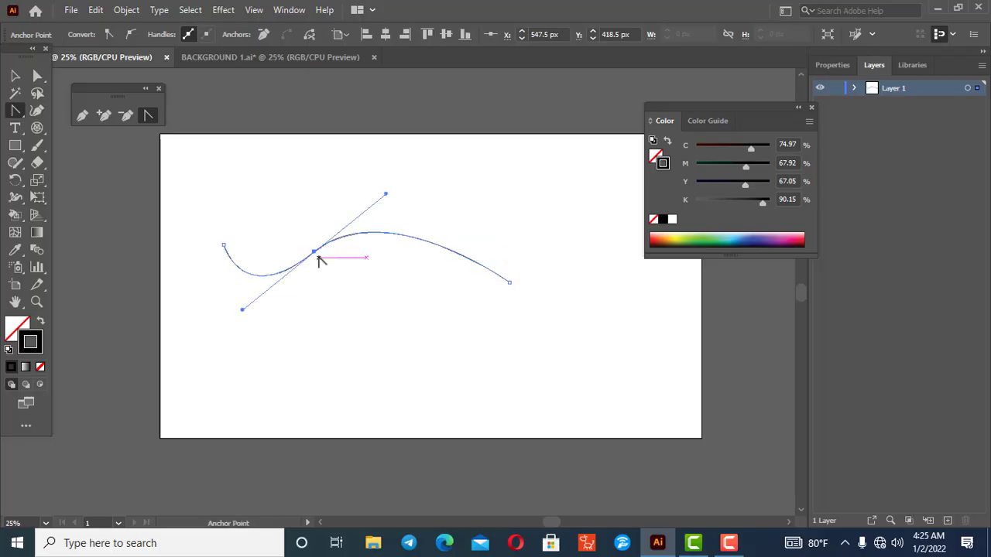
{"action": "left_click", "coordinate": [315, 254]}
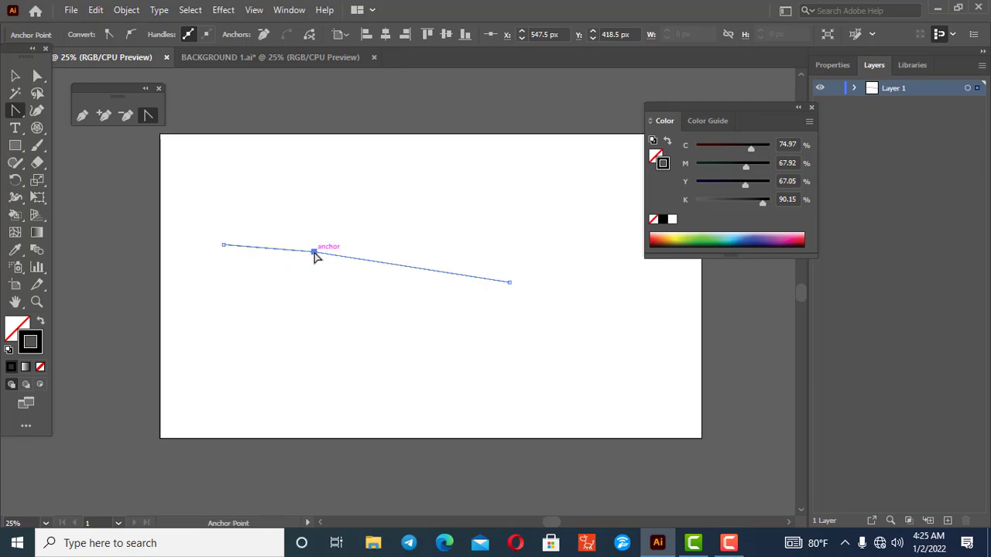
Step: Pull new direction handles out of the middle anchor in different directions, ending with a dip followed by a crest
{"action": "left_click_drag", "start_coordinate": [314, 252], "coordinate": [401, 220]}
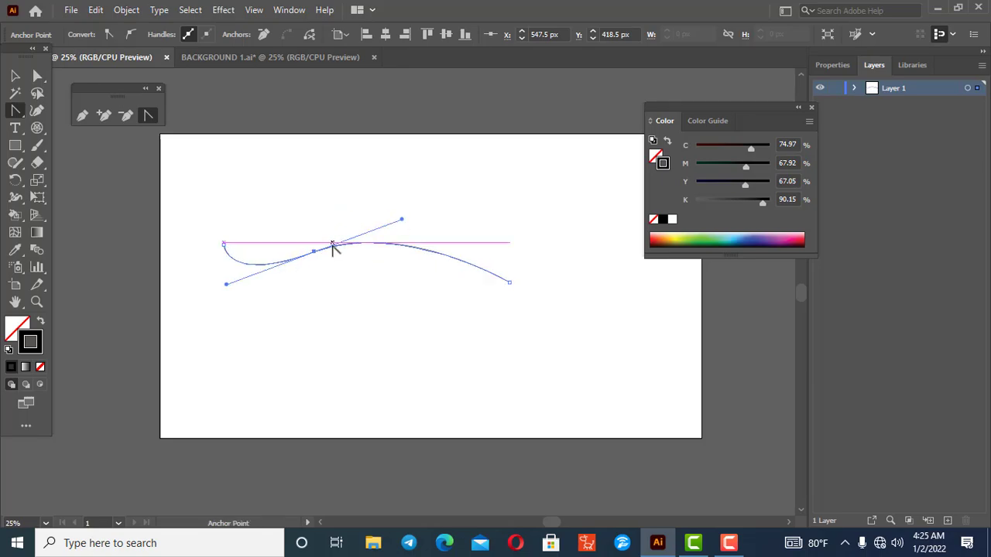
{"action": "left_click_drag", "start_coordinate": [314, 253], "coordinate": [328, 314]}
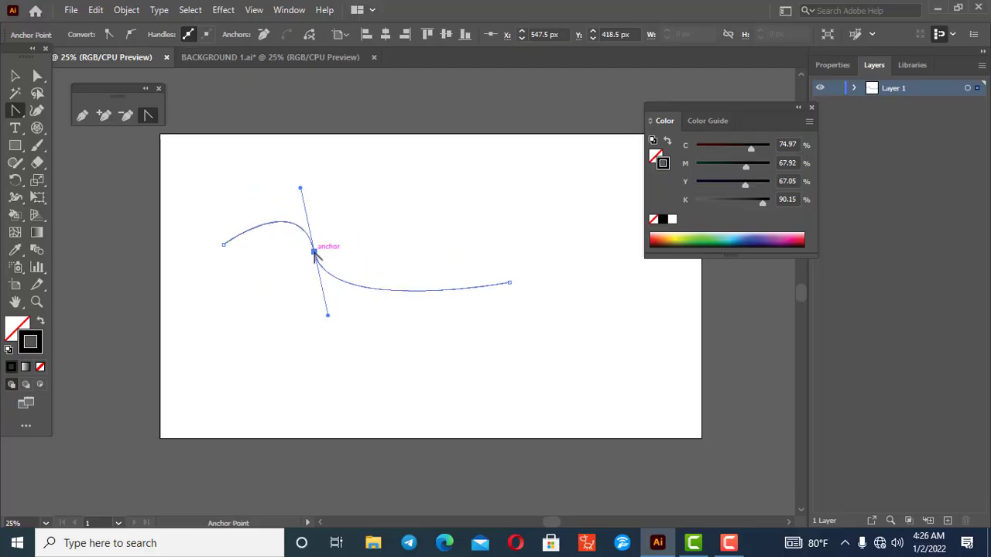
{"action": "left_click_drag", "start_coordinate": [314, 252], "coordinate": [386, 213]}
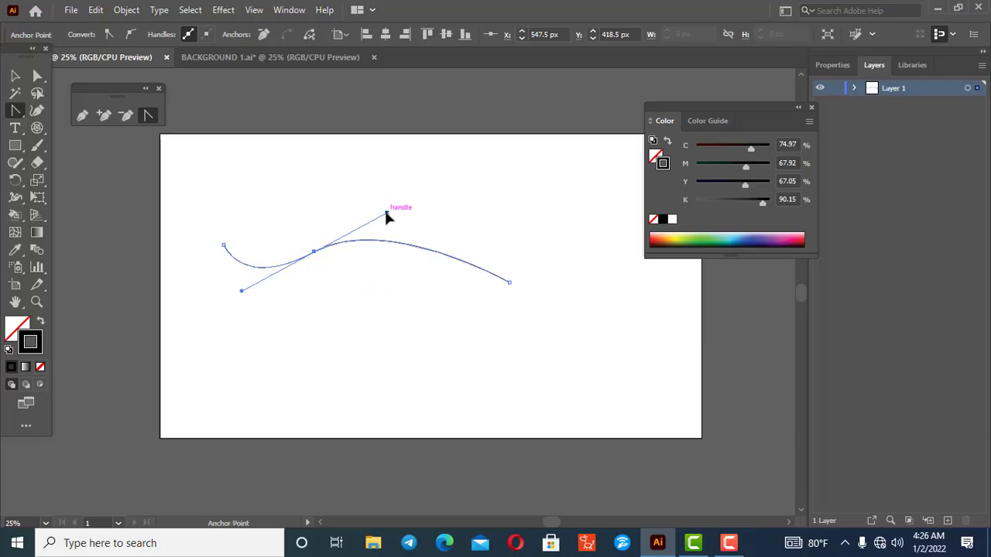
Step: Pull handles from the wave's left end anchor, and reshape the middle anchor into a left crest with an independently angled upper handle
{"action": "left_click", "coordinate": [223, 244]}
{"action": "left_click_drag", "start_coordinate": [222, 245], "coordinate": [213, 180]}
{"action": "left_click_drag", "start_coordinate": [222, 244], "coordinate": [191, 246]}
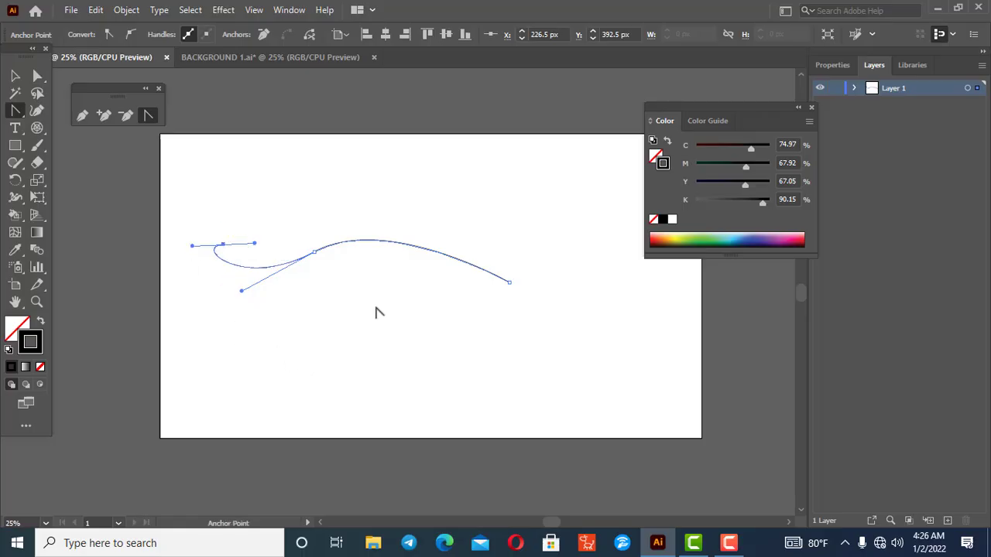
{"action": "left_click_drag", "start_coordinate": [314, 251], "coordinate": [344, 299]}
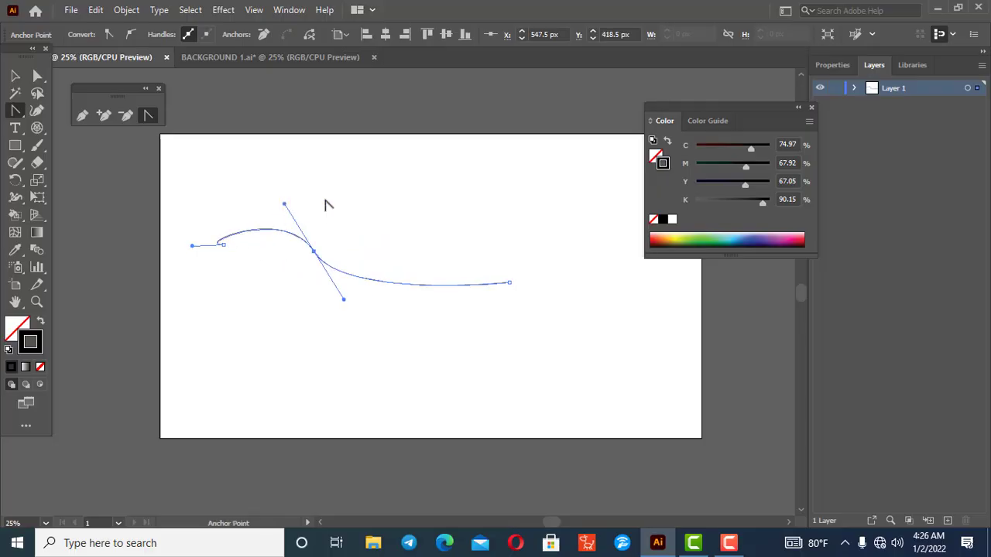
{"action": "left_click_drag", "start_coordinate": [286, 205], "coordinate": [311, 192]}
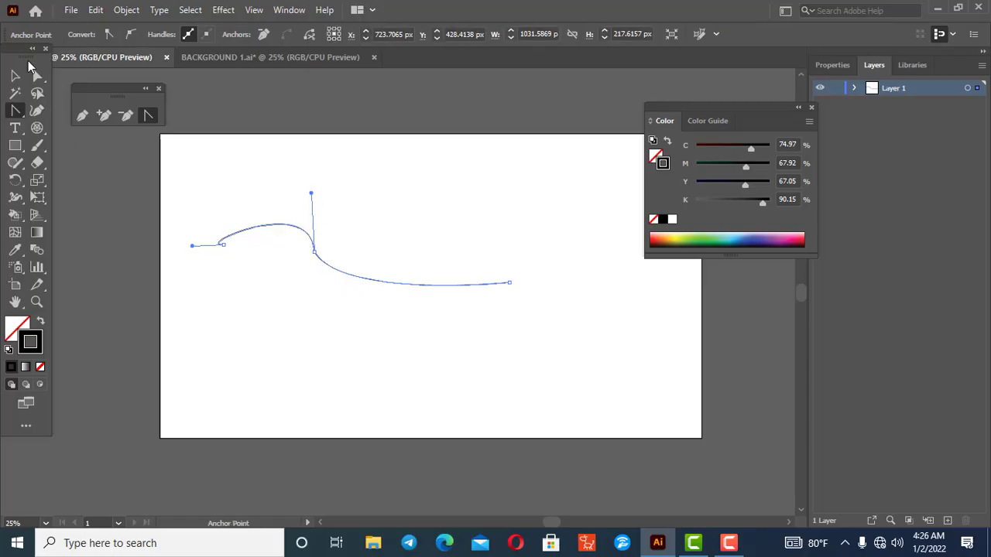
Step: Delete the whole reshaped wave from the artboard
{"action": "left_click", "coordinate": [15, 75]}
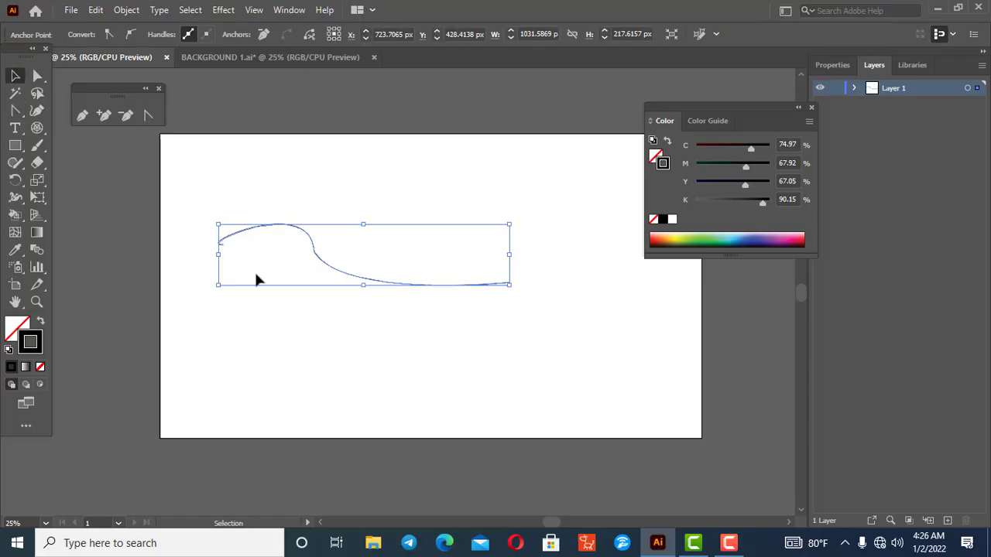
{"action": "key", "text": "Delete"}
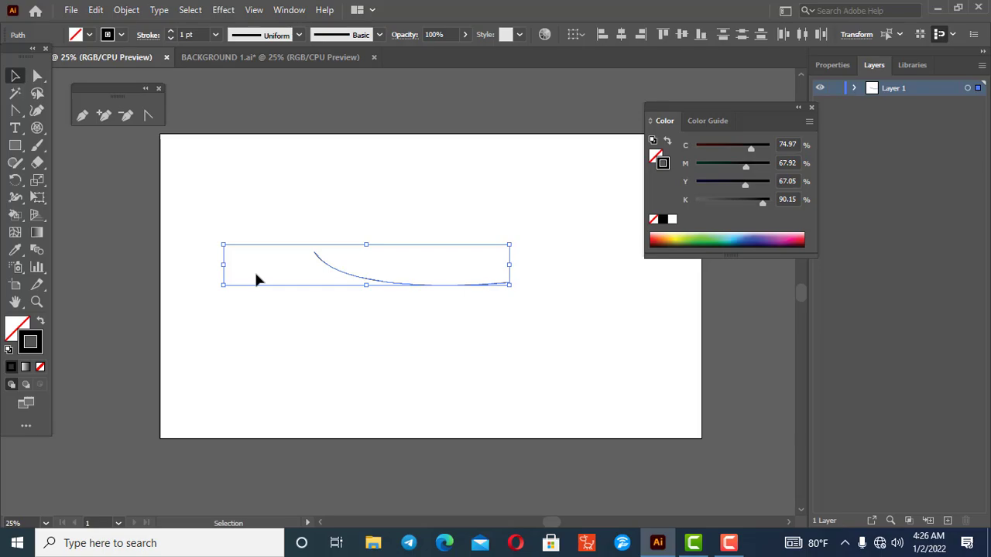
{"action": "key", "text": "Delete"}
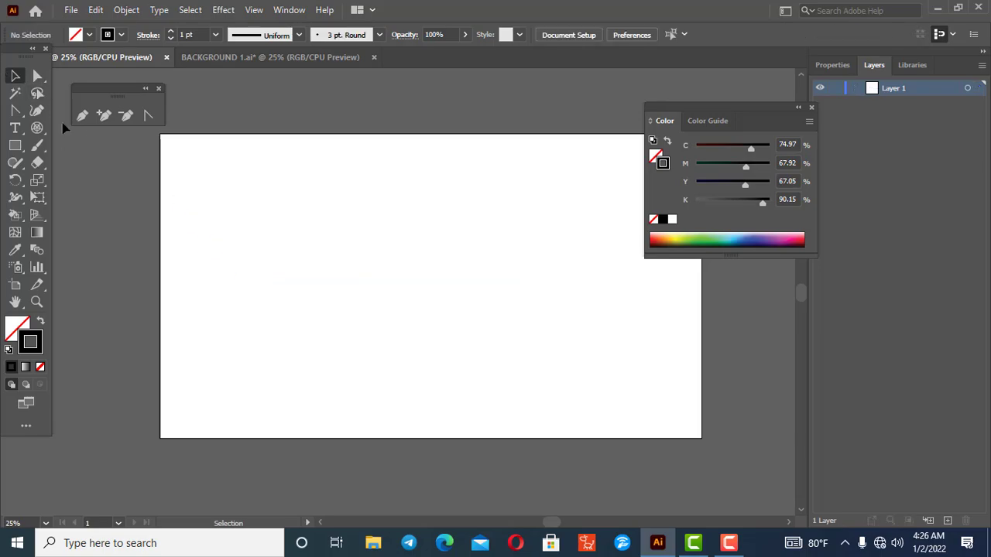
Step: Draw a closed curved shape with four anchors on the artboard's left half using the Pen tool, leaving the starting anchor at its upper edge
{"action": "left_click", "coordinate": [81, 116]}
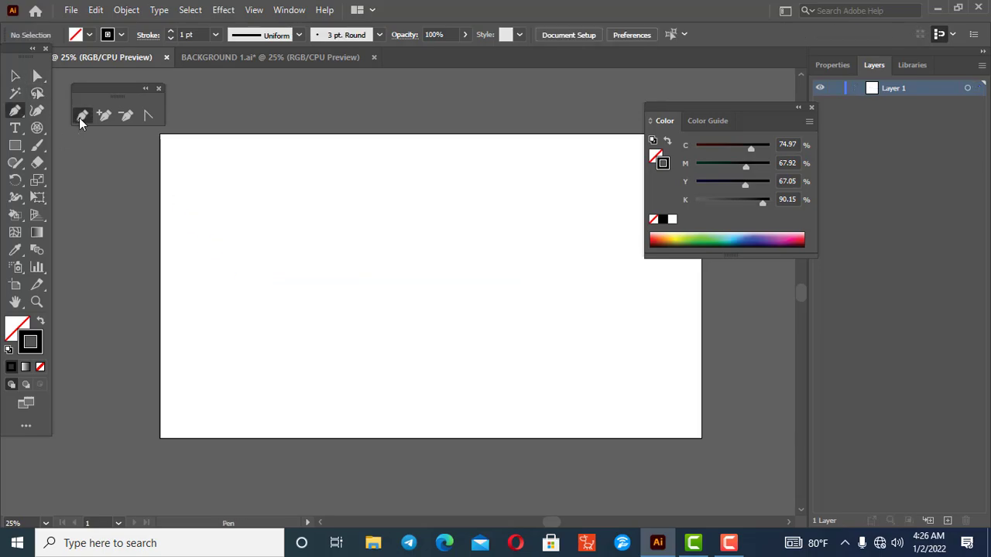
{"action": "left_click", "coordinate": [290, 206]}
{"action": "left_click_drag", "start_coordinate": [425, 311], "coordinate": [450, 366]}
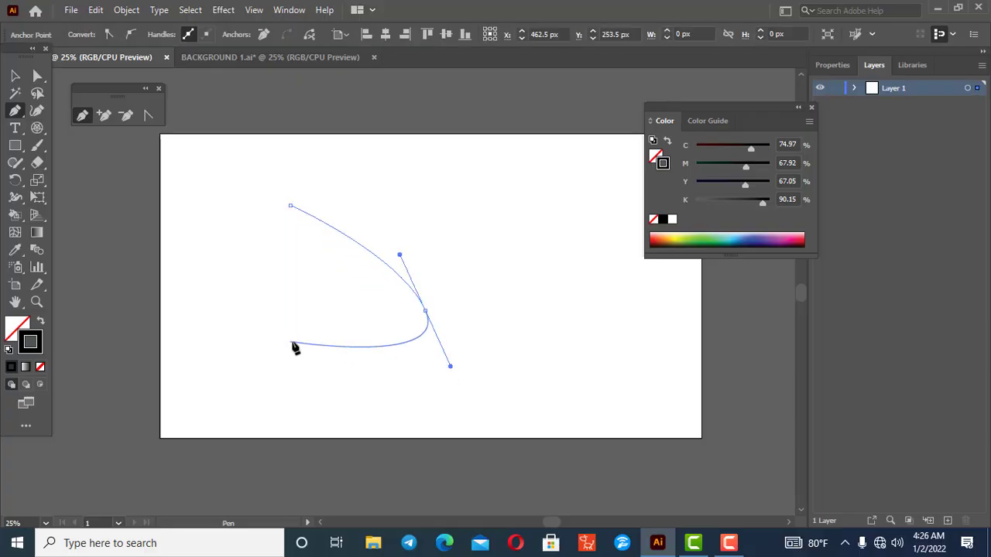
{"action": "left_click_drag", "start_coordinate": [250, 335], "coordinate": [230, 379]}
{"action": "left_click_drag", "start_coordinate": [188, 227], "coordinate": [202, 202]}
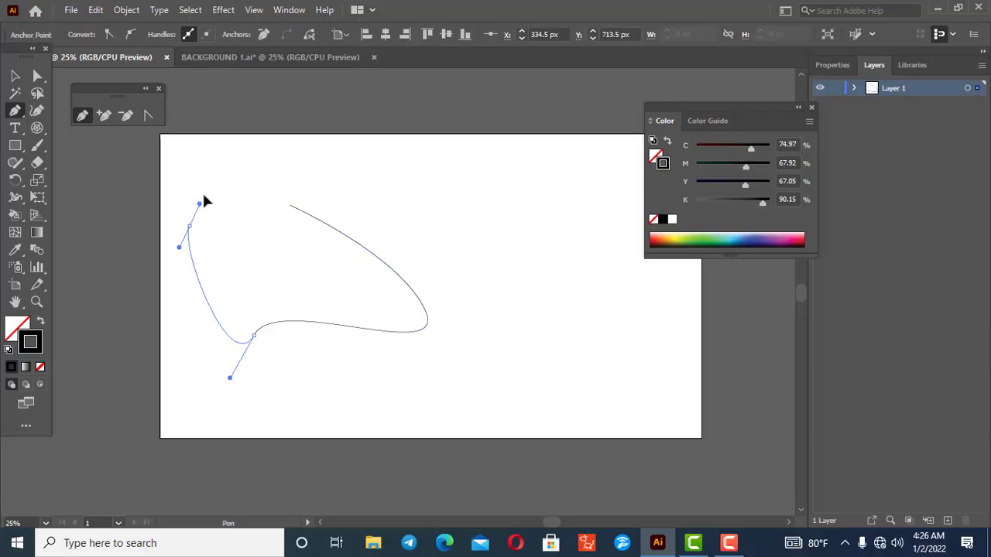
{"action": "left_click_drag", "start_coordinate": [290, 206], "coordinate": [302, 219]}
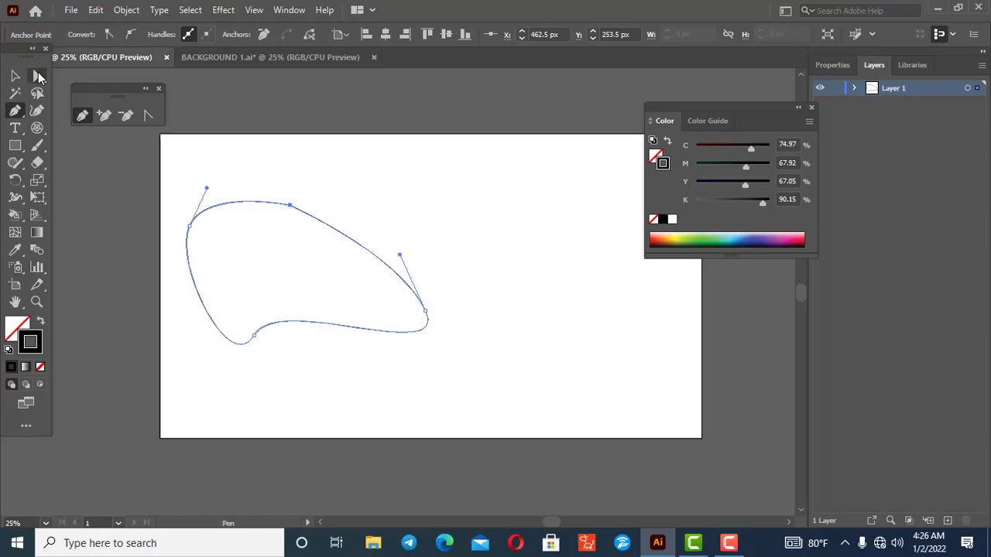
Step: Reshape the curve at the closed shape's far-left anchor, angling its upper handle outward and bending its lower handle independently into the shape
{"action": "left_click", "coordinate": [38, 76]}
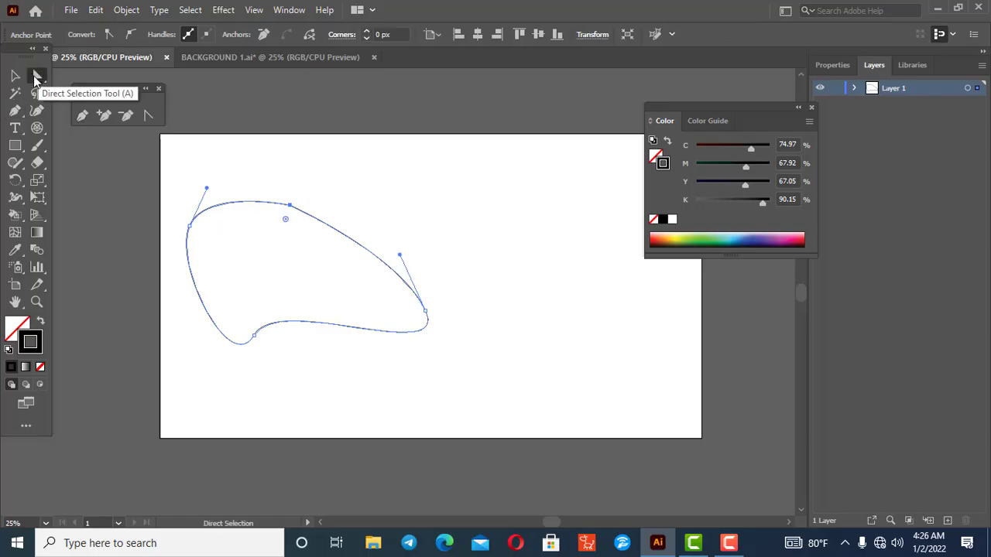
{"action": "left_click", "coordinate": [289, 206]}
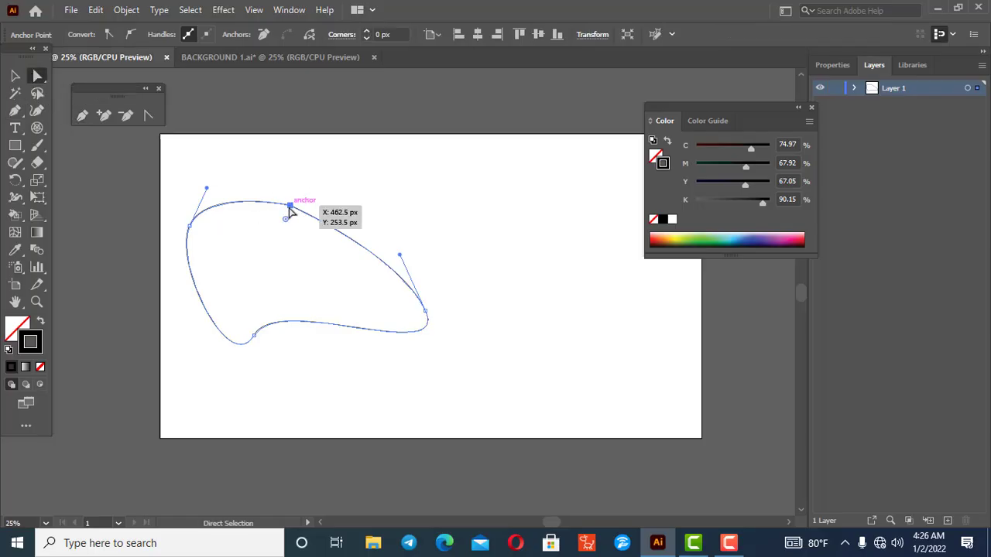
{"action": "left_click", "coordinate": [189, 224]}
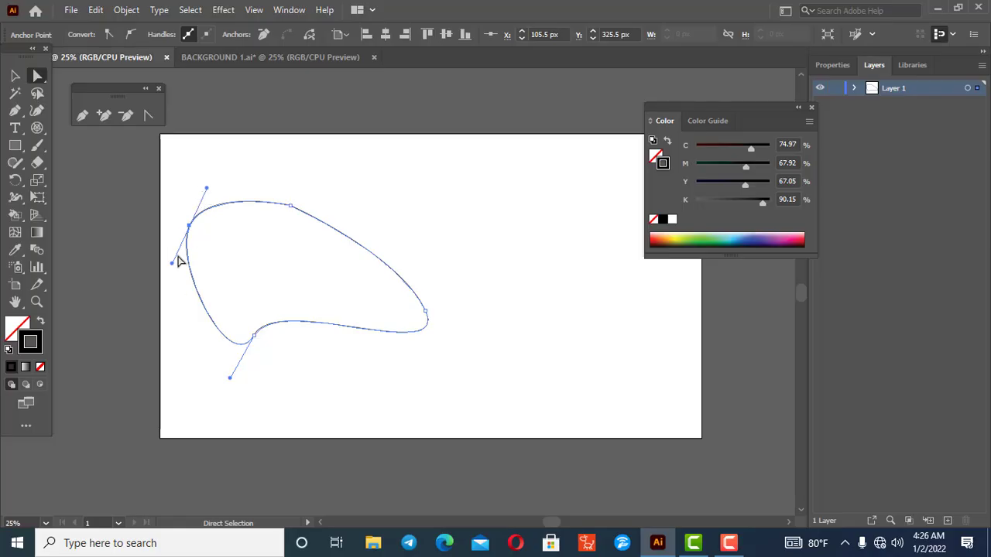
{"action": "mouse_move", "coordinate": [172, 267]}
{"action": "left_mouse_down"}
{"action": "mouse_move", "coordinate": [224, 271]}
{"action": "mouse_move", "coordinate": [171, 263]}
{"action": "left_mouse_up"}
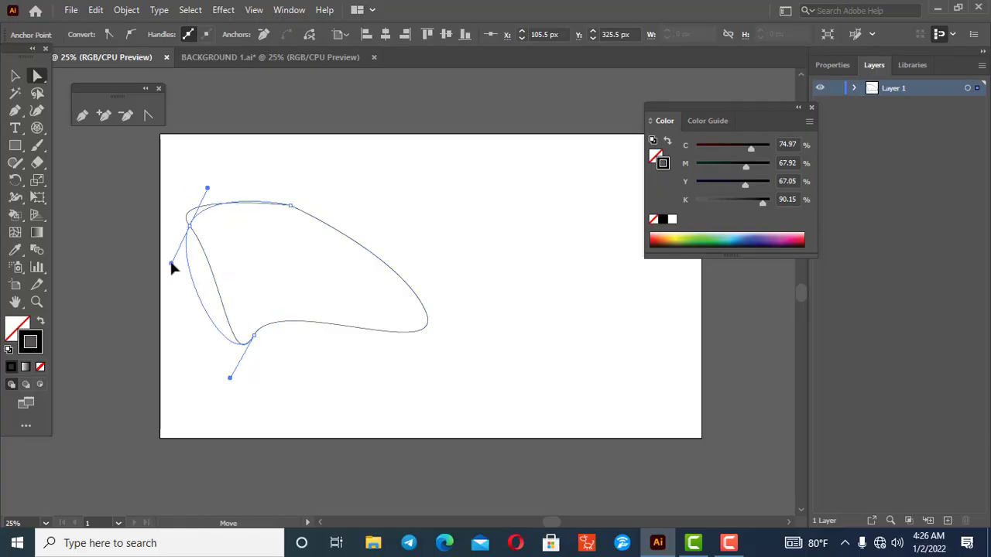
{"action": "left_click_drag", "start_coordinate": [207, 191], "coordinate": [239, 171]}
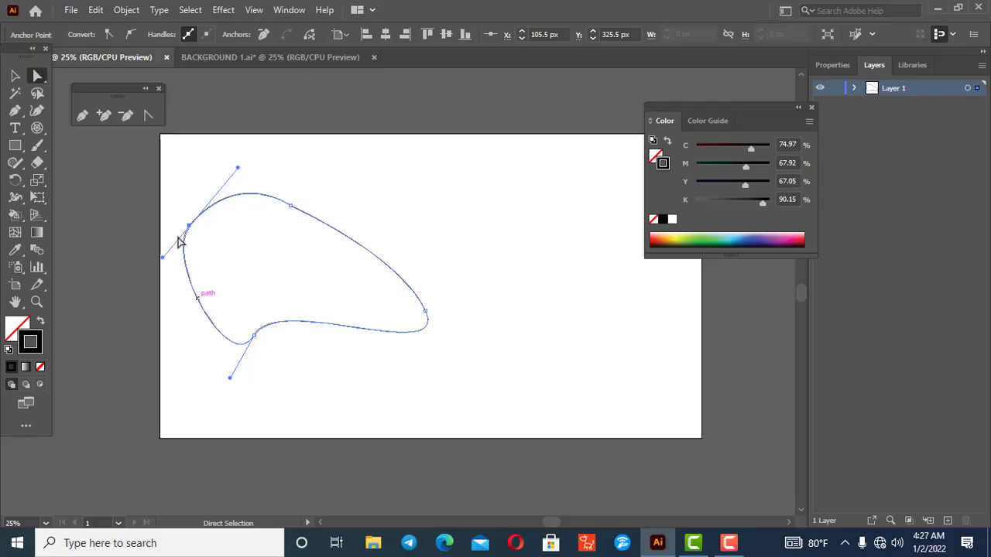
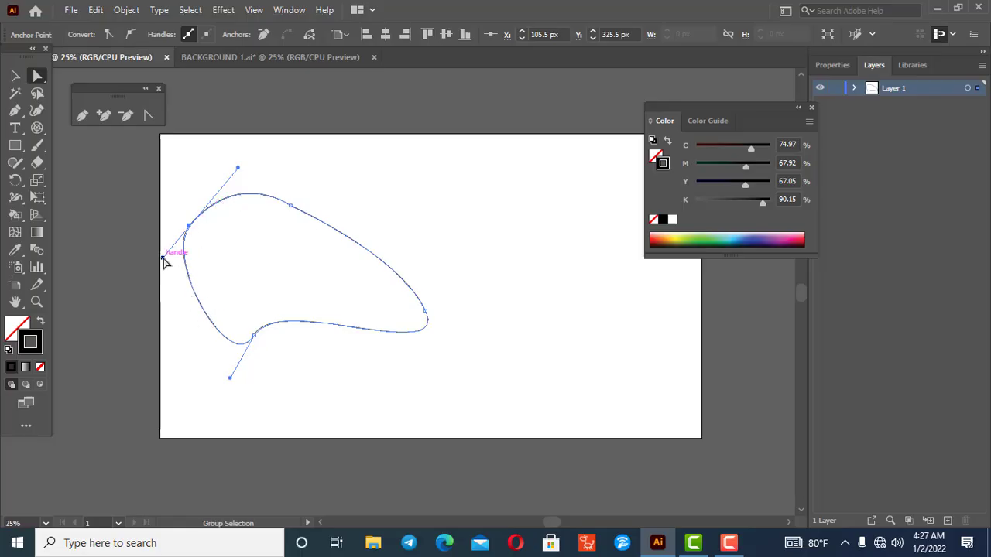
{"action": "left_click_drag", "start_coordinate": [163, 257], "coordinate": [287, 242]}
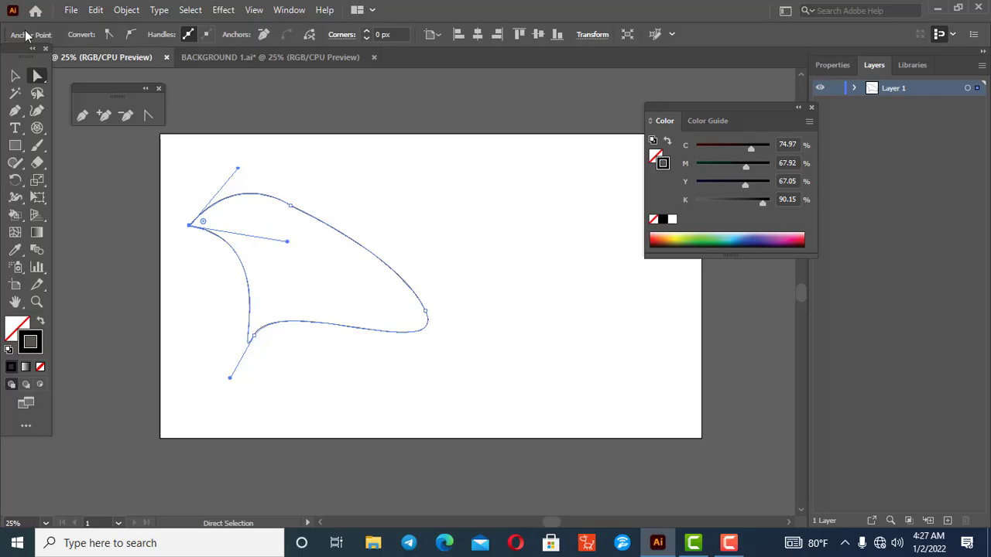
Step: Delete the whole closed curved shape from the artboard
{"action": "left_click", "coordinate": [14, 78]}
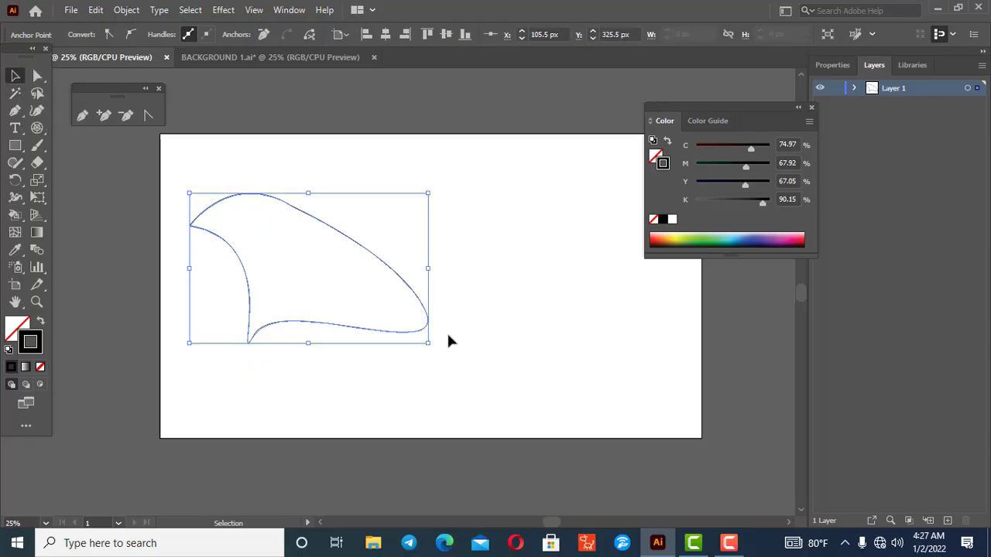
{"action": "key", "text": "Delete"}
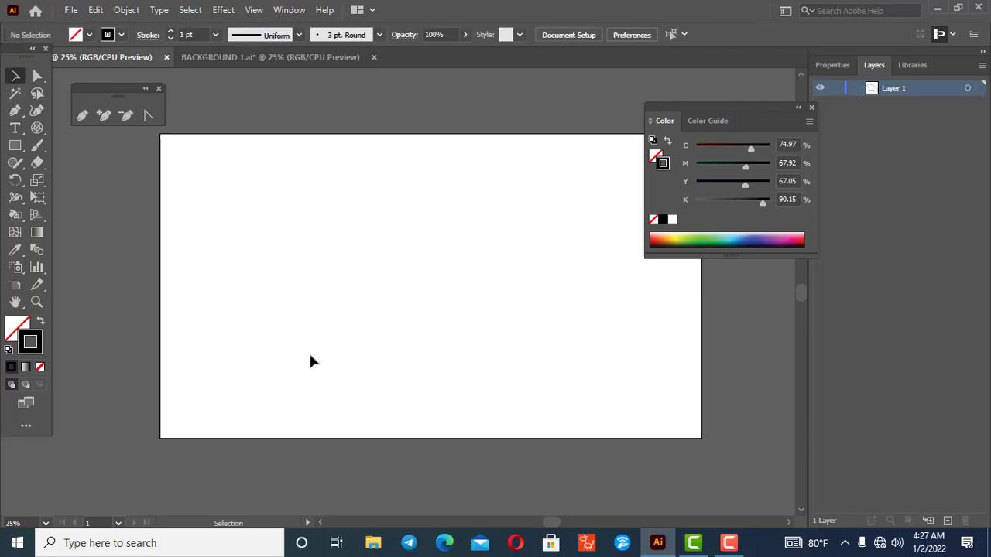
Step: Close the floating Pen tools and Color panels, and detach the Type tools as a floating palette beside the toolbox
{"action": "left_click", "coordinate": [16, 132]}
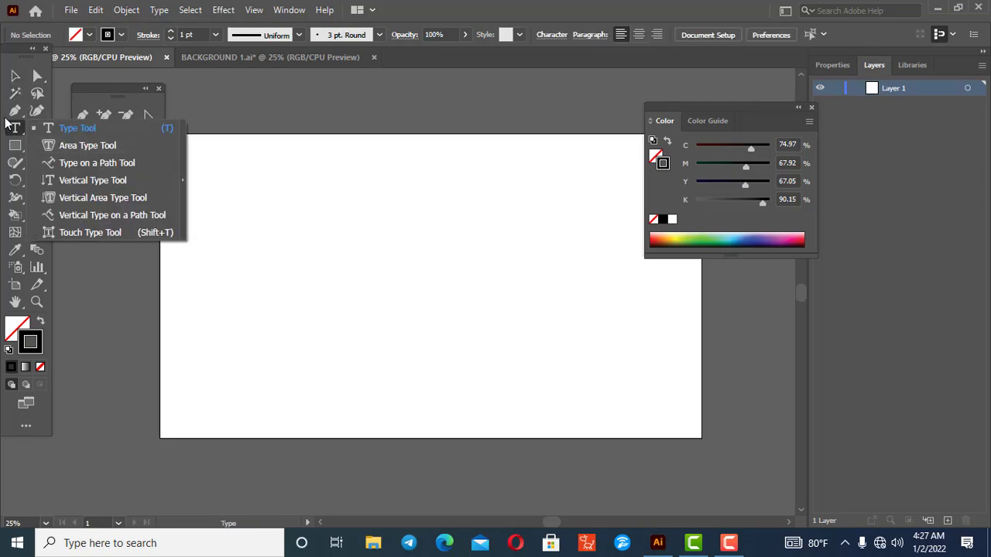
{"action": "left_click", "coordinate": [16, 132]}
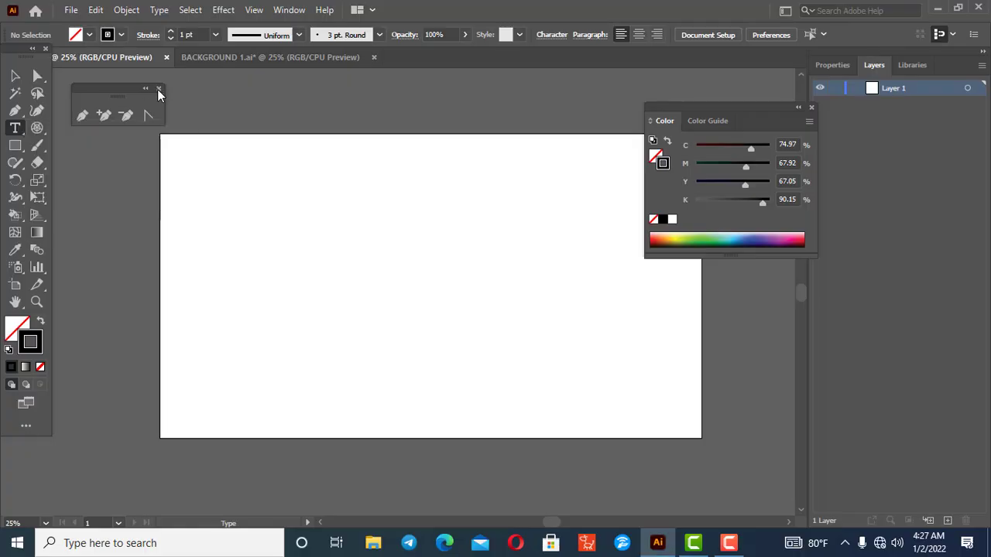
{"action": "left_click", "coordinate": [159, 89]}
{"action": "left_click", "coordinate": [21, 131]}
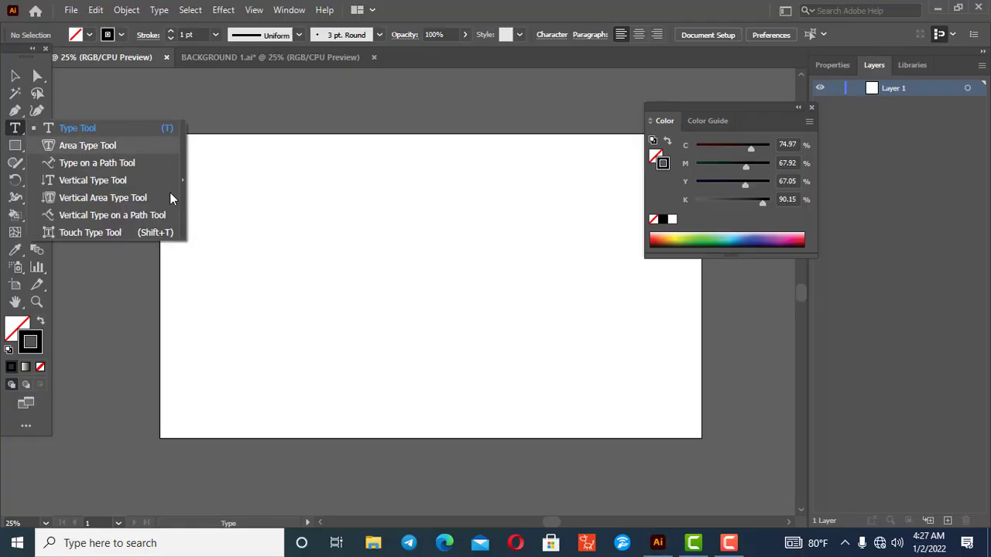
{"action": "left_click", "coordinate": [181, 183]}
{"action": "left_click_drag", "start_coordinate": [73, 143], "coordinate": [124, 96]}
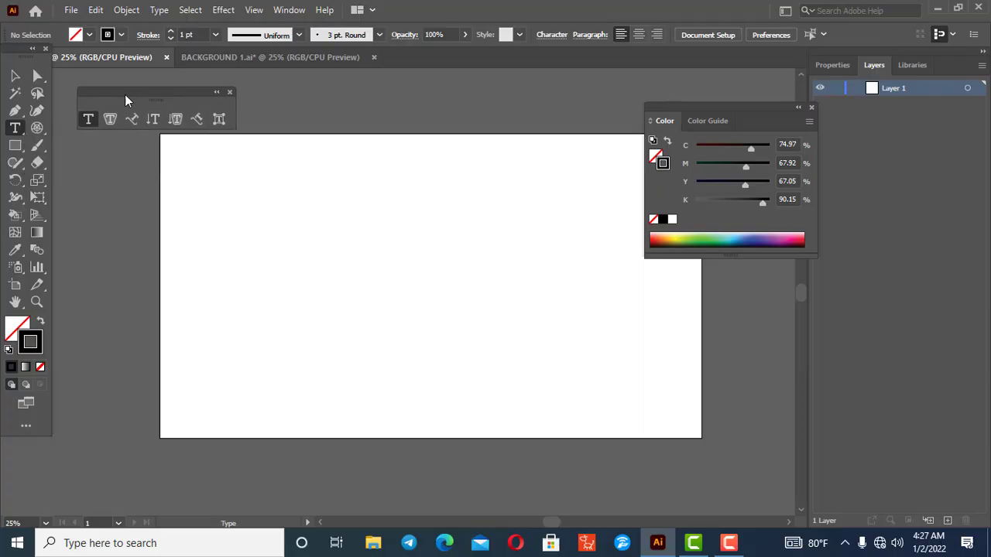
{"action": "left_click", "coordinate": [811, 108]}
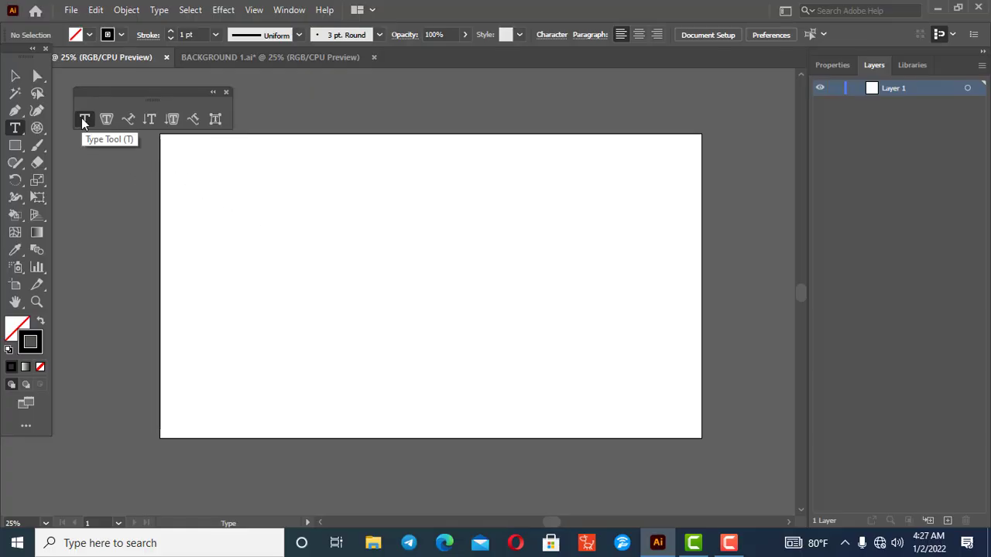
Step: Place placeholder point text on the artboard with the Type tool, and delete it
{"action": "left_click", "coordinate": [232, 232]}
{"action": "left_click", "coordinate": [232, 232]}
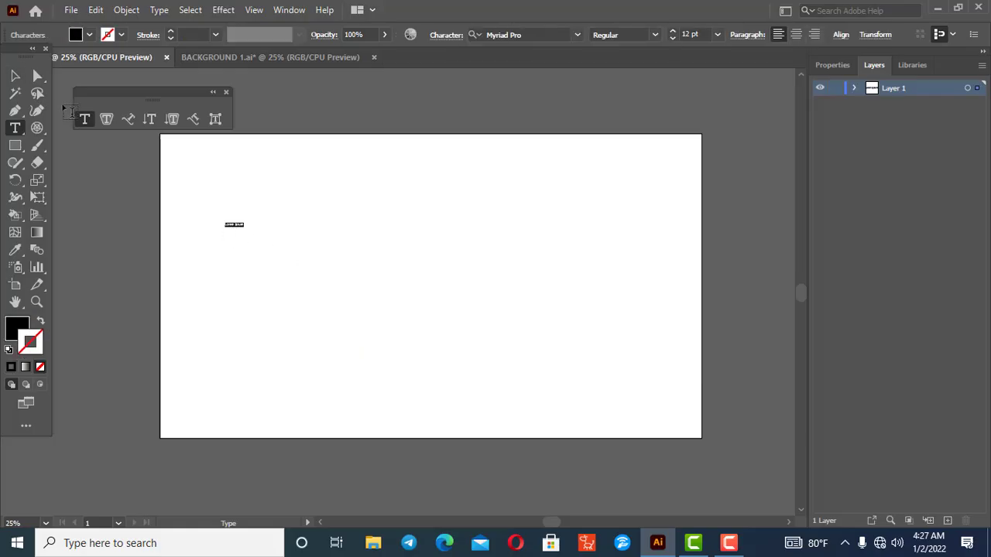
{"action": "left_click", "coordinate": [15, 75]}
{"action": "left_click_drag", "start_coordinate": [233, 225], "coordinate": [237, 226]}
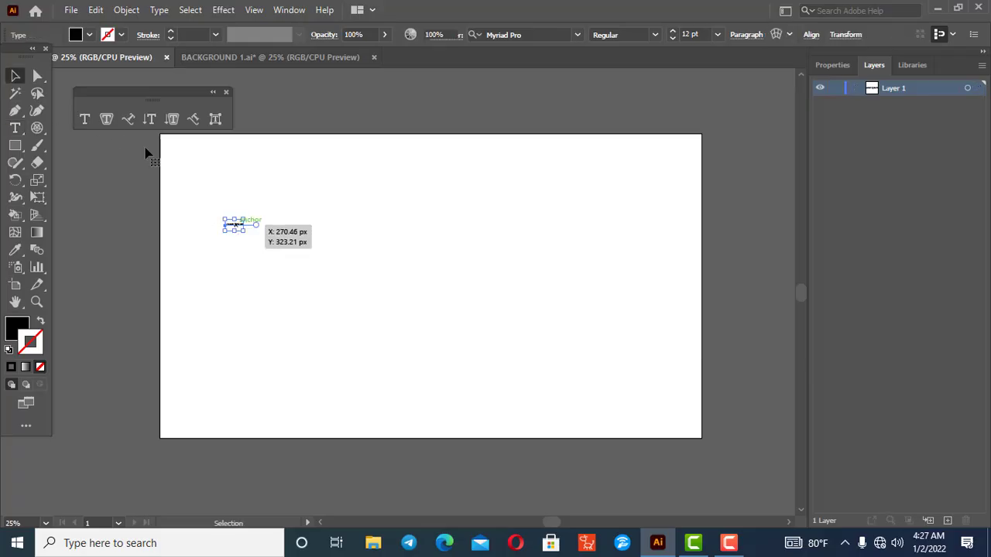
{"action": "key", "text": "Delete"}
Step: Draw a roughly square text frame with the Type tool and replace its placeholder with "sdgsgehthfyjggjggjkjljlwwrewtgdfgfhf"
{"action": "key", "text": "t"}
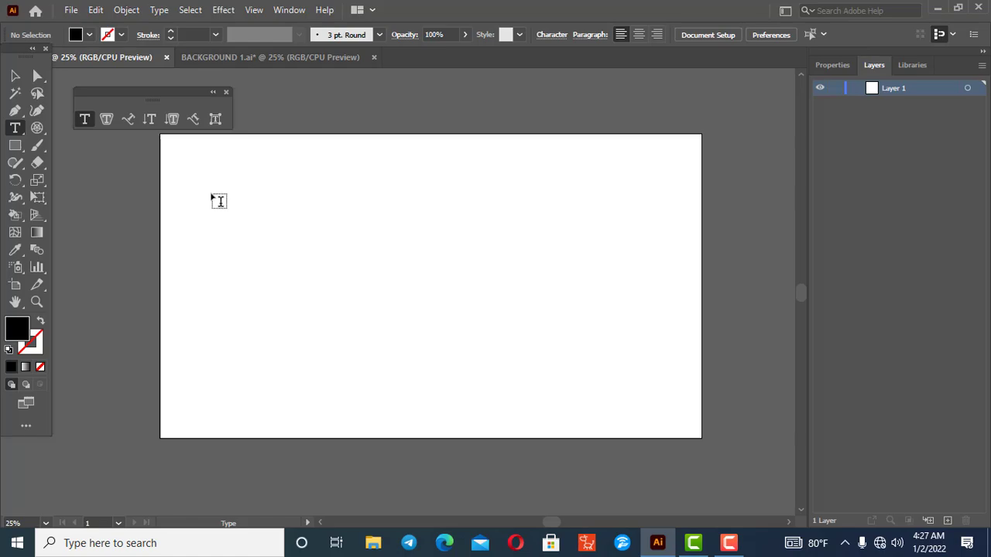
{"action": "left_click_drag", "start_coordinate": [213, 194], "coordinate": [377, 360]}
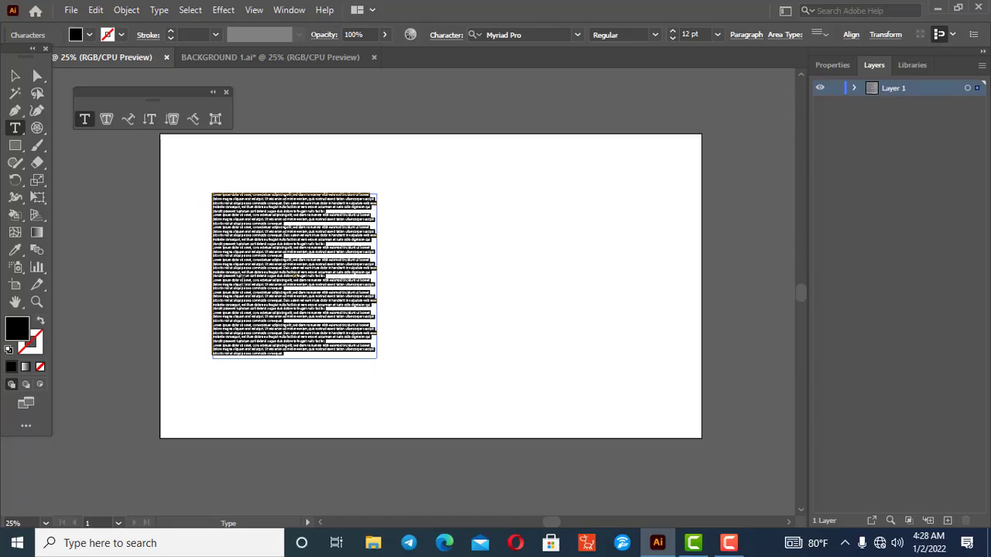
{"action": "key", "text": "BackSpace"}
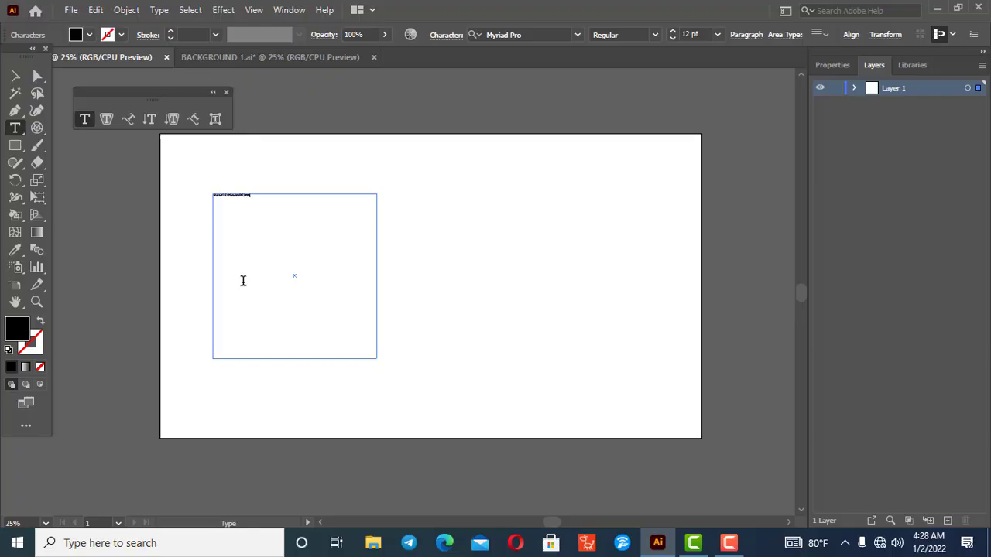
{"action": "type", "text": "sgfgfhf"}
Step: Set the font size of all the text in the frame to 31 pt
{"action": "left_click_drag", "start_coordinate": [268, 195], "coordinate": [212, 195]}
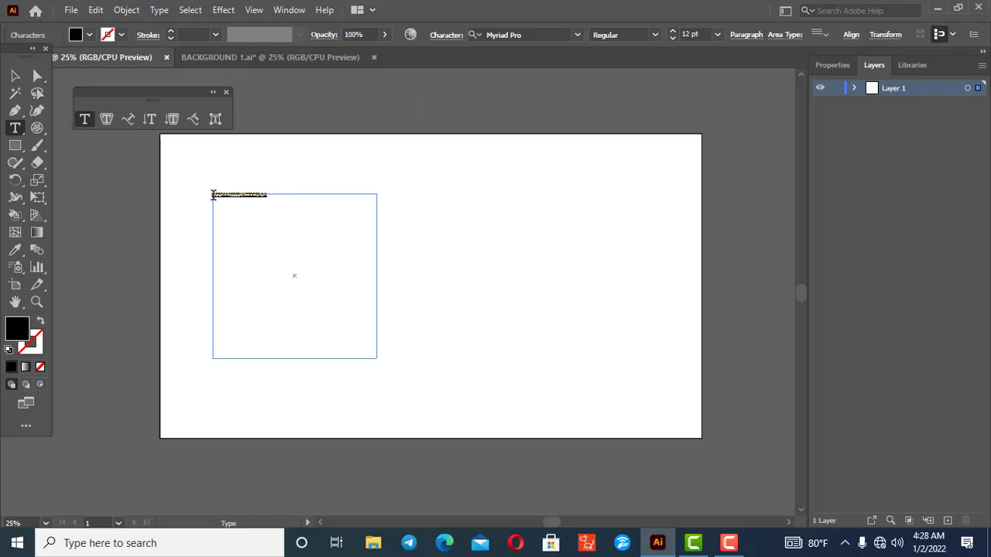
{"action": "left_click", "coordinate": [672, 34]}
{"action": "left_click", "coordinate": [671, 34]}
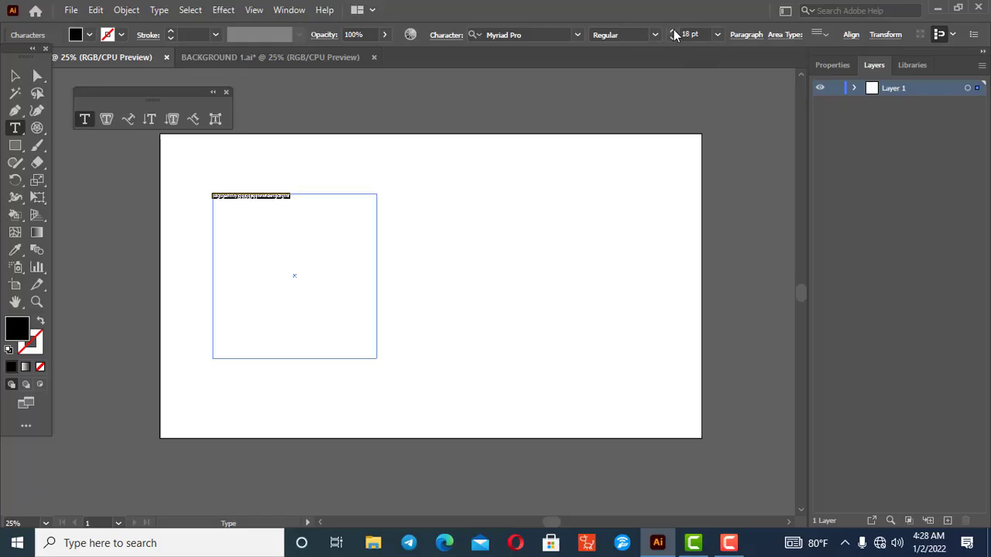
{"action": "left_click", "coordinate": [672, 34]}
{"action": "left_click", "coordinate": [674, 34]}
{"action": "left_click", "coordinate": [673, 34]}
{"action": "left_click", "coordinate": [673, 34]}
{"action": "left_click", "coordinate": [673, 34]}
{"action": "left_click", "coordinate": [673, 34]}
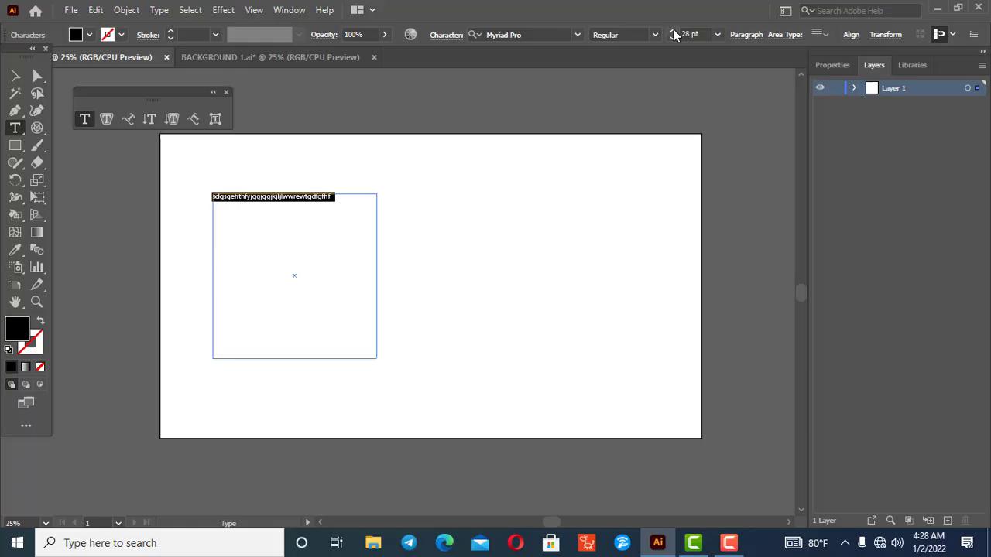
{"action": "left_click", "coordinate": [673, 34]}
{"action": "left_click", "coordinate": [673, 34]}
{"action": "left_click", "coordinate": [672, 34]}
{"action": "left_click", "coordinate": [673, 34]}
{"action": "left_click", "coordinate": [15, 75]}
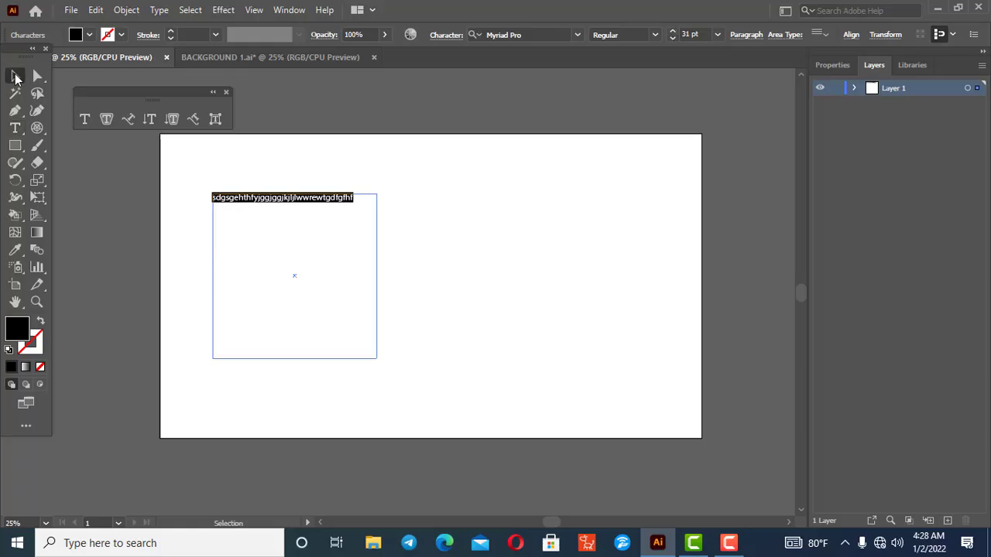
{"action": "left_click", "coordinate": [15, 127]}
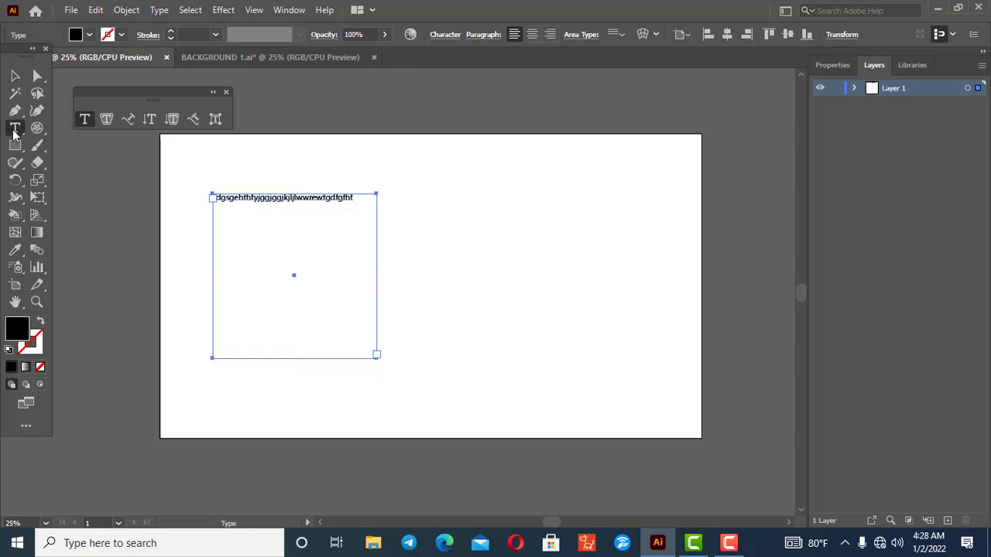
{"action": "double_click", "coordinate": [356, 202]}
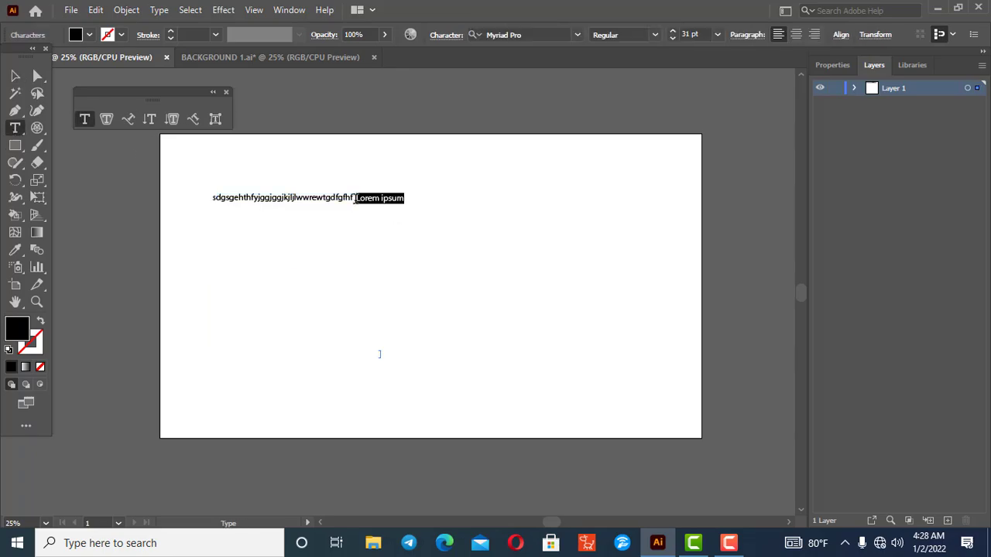
{"action": "key", "text": "ctrl+z"}
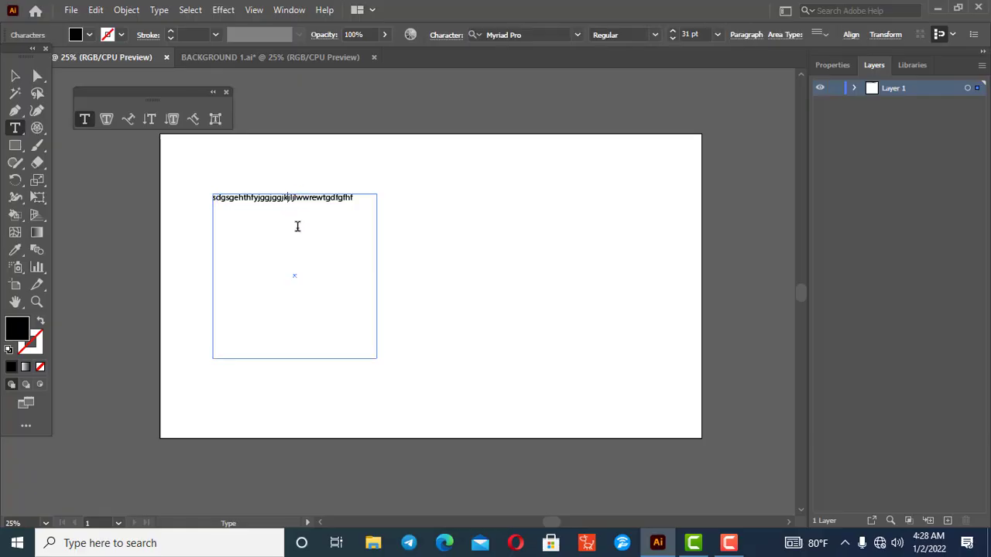
Step: Insert more sample characters, starting with "fgjjgyjyjgjghj", in the middle of the framed text until it fills three lines
{"action": "type", "text": "fgjjgyjyjgjghj"}
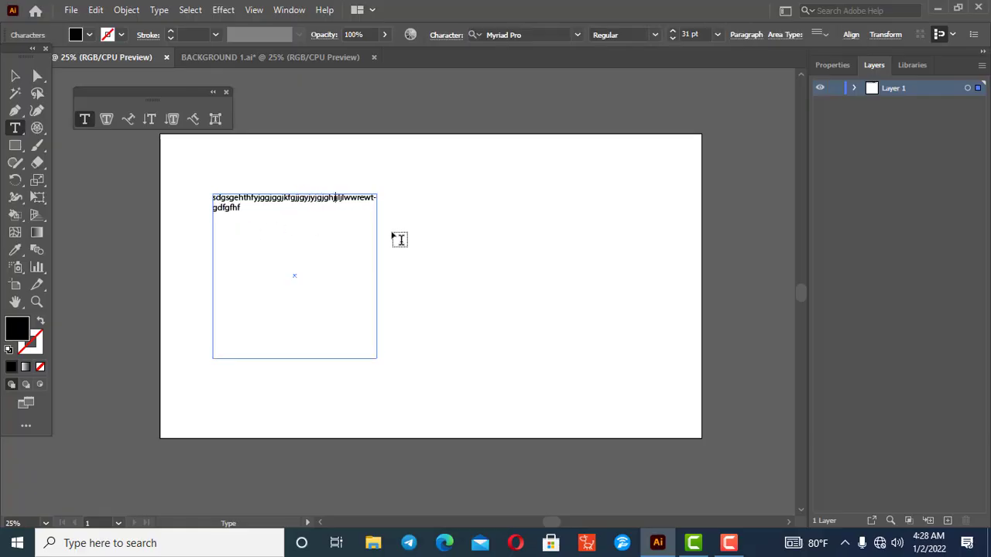
{"action": "type", "text": "ghjghjgjh-"}
{"action": "type", "text": "gjtyjyjtyjjtyty"}
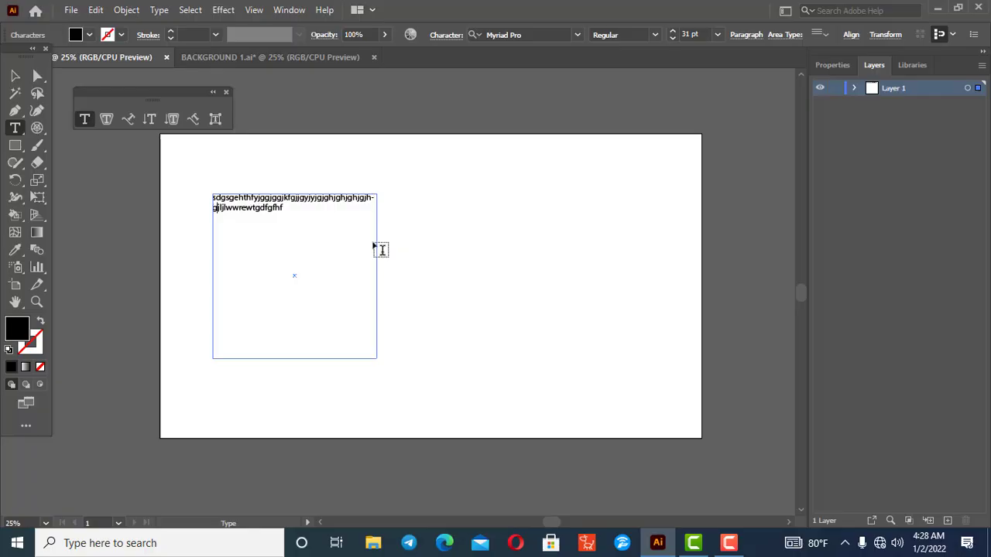
{"action": "type", "text": "k-ghjhjghmbb,g"}
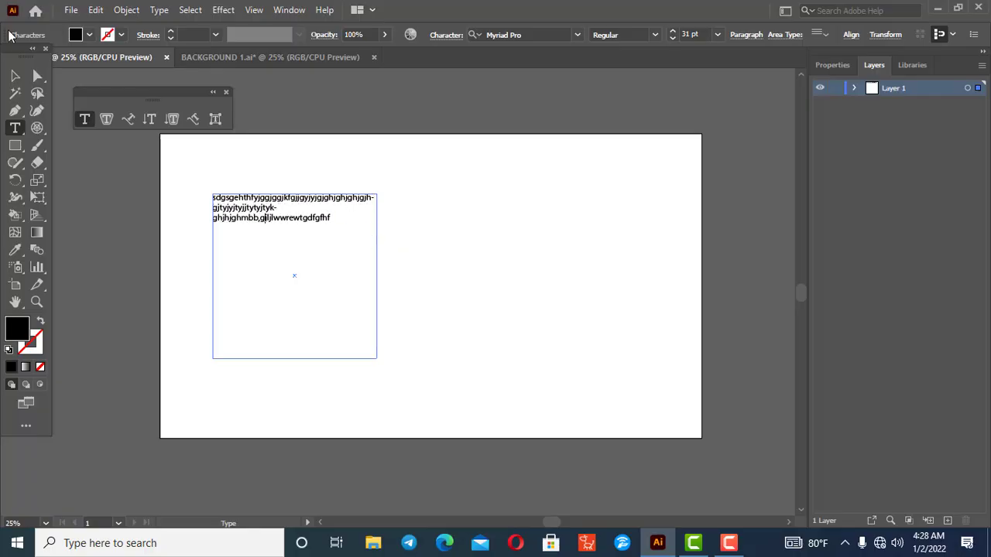
Step: Delete the text frame from the artboard and activate the Type tool again
{"action": "left_click", "coordinate": [14, 75]}
{"action": "key", "text": "Delete"}
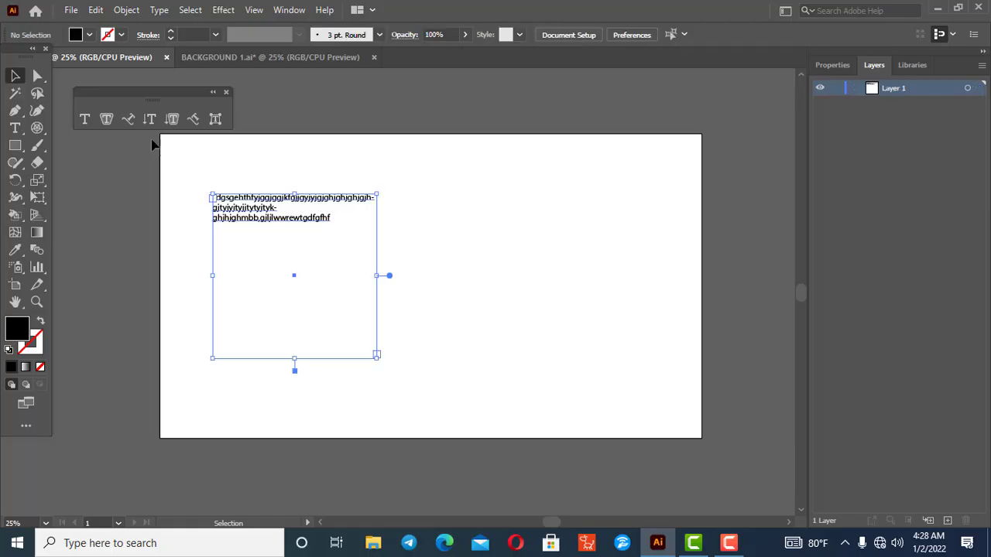
{"action": "left_click", "coordinate": [84, 119]}
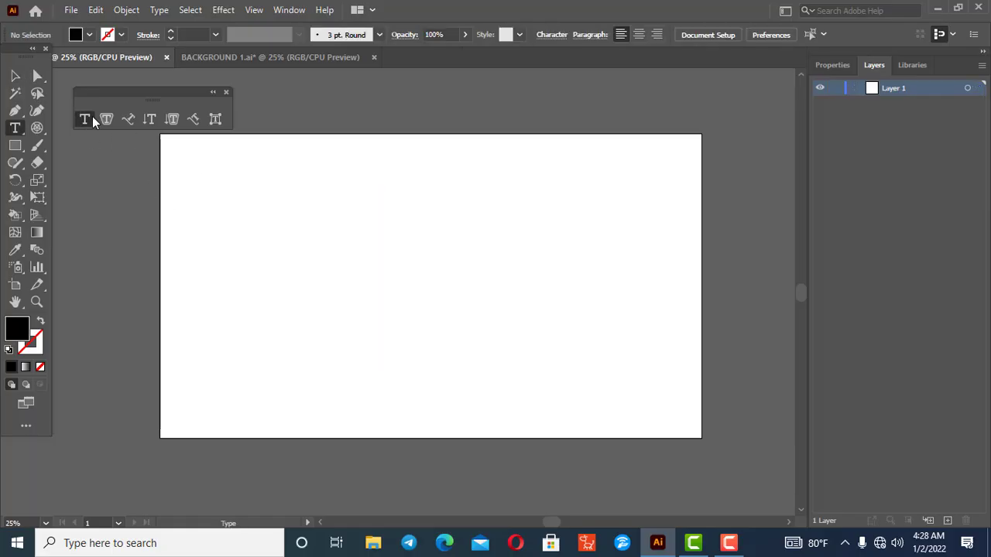
Step: Place point text reading "ggfiugfuirgfskdjfvjfjgbhkjgghg" on the artboard and delete it again
{"action": "left_click", "coordinate": [246, 248]}
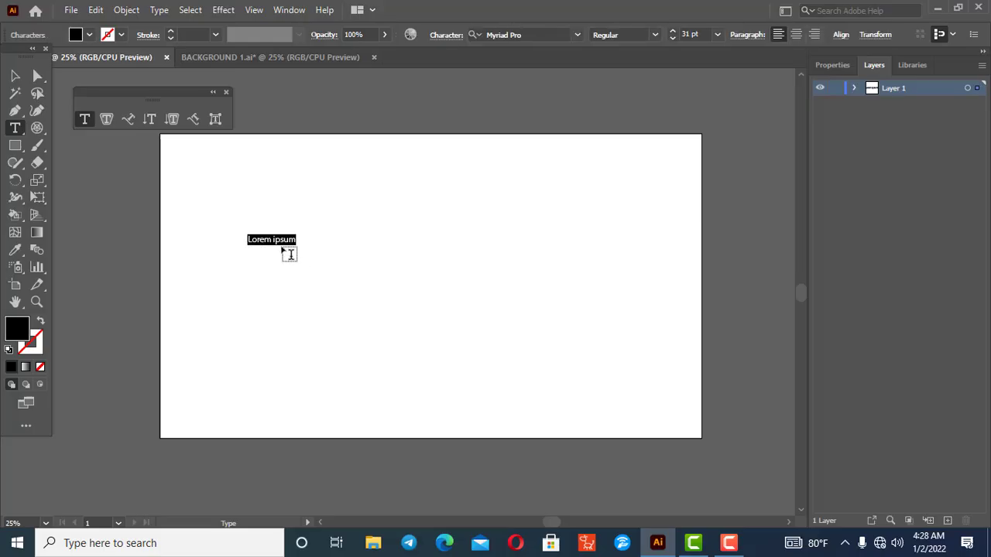
{"action": "type", "text": "ggfiugfuirgfskdjfvjfjgbhkjgghg"}
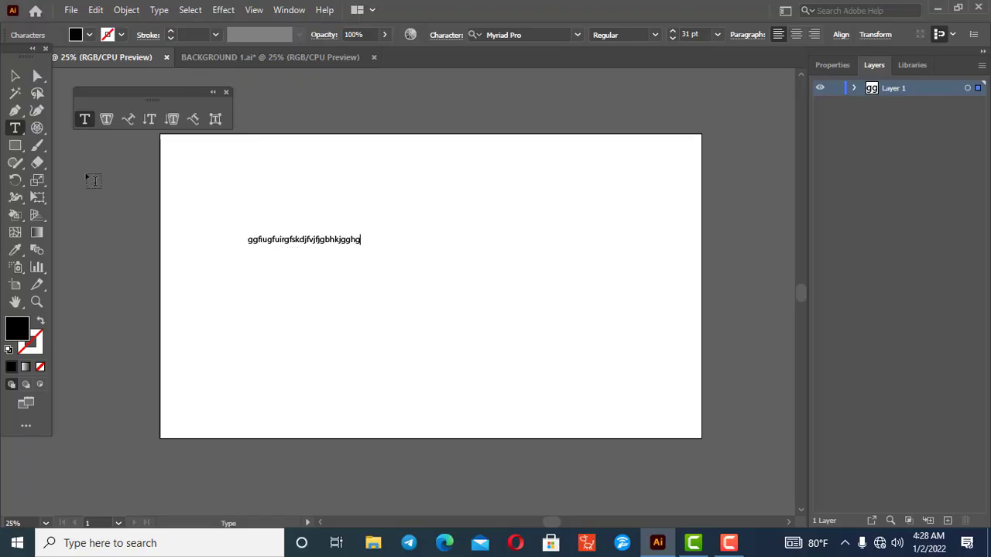
{"action": "left_click", "coordinate": [15, 76]}
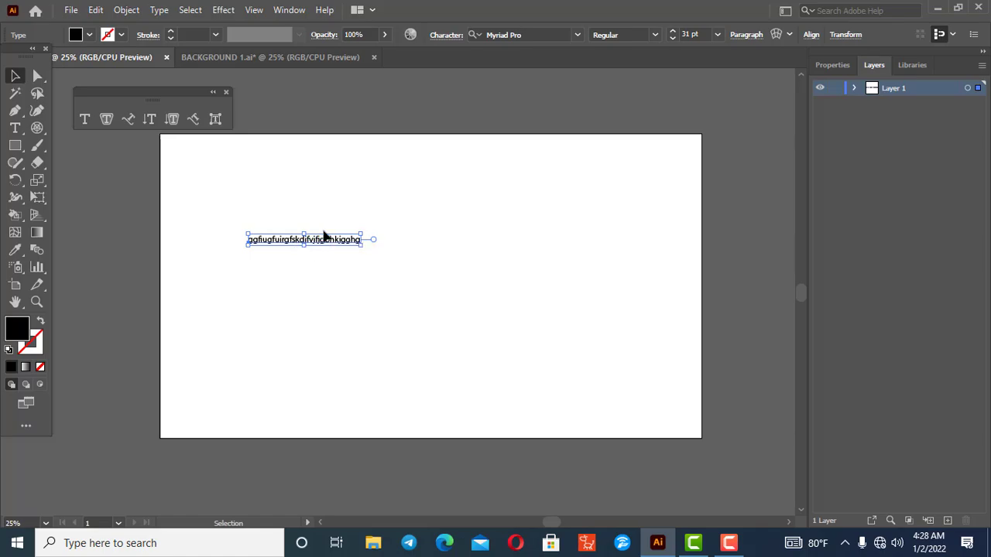
{"action": "key", "text": "Delete"}
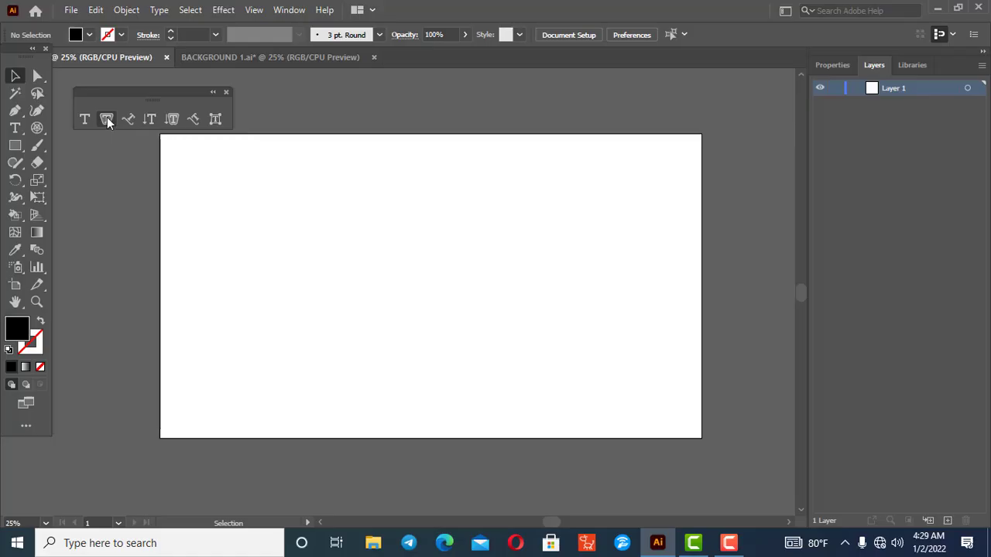
Step: Draw a black-filled ellipse on the left half of the artboard and turn it into a text area with the Area Type tool
{"action": "left_click", "coordinate": [15, 145]}
{"action": "left_click_drag", "start_coordinate": [15, 145], "coordinate": [76, 182]}
{"action": "left_click_drag", "start_coordinate": [267, 189], "coordinate": [423, 355]}
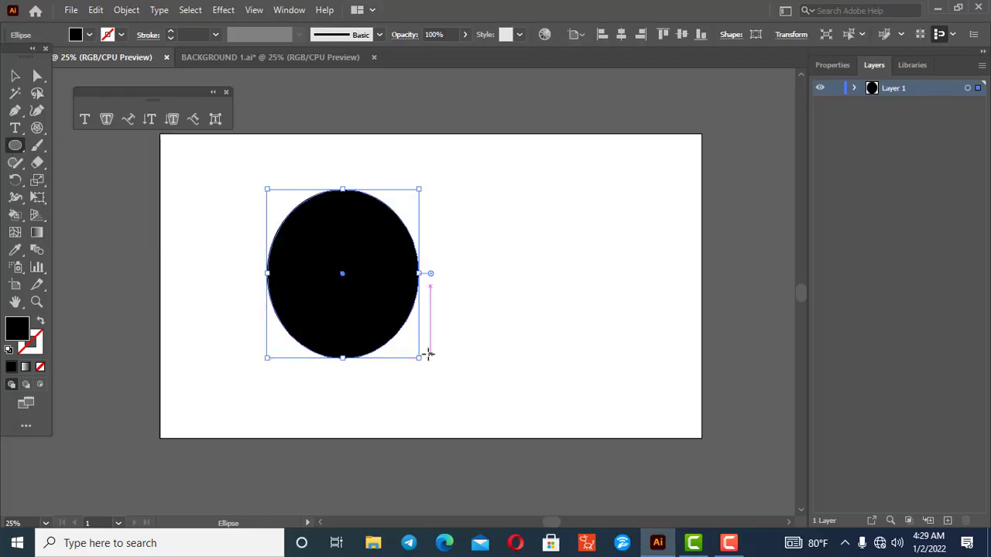
{"action": "left_click", "coordinate": [106, 118]}
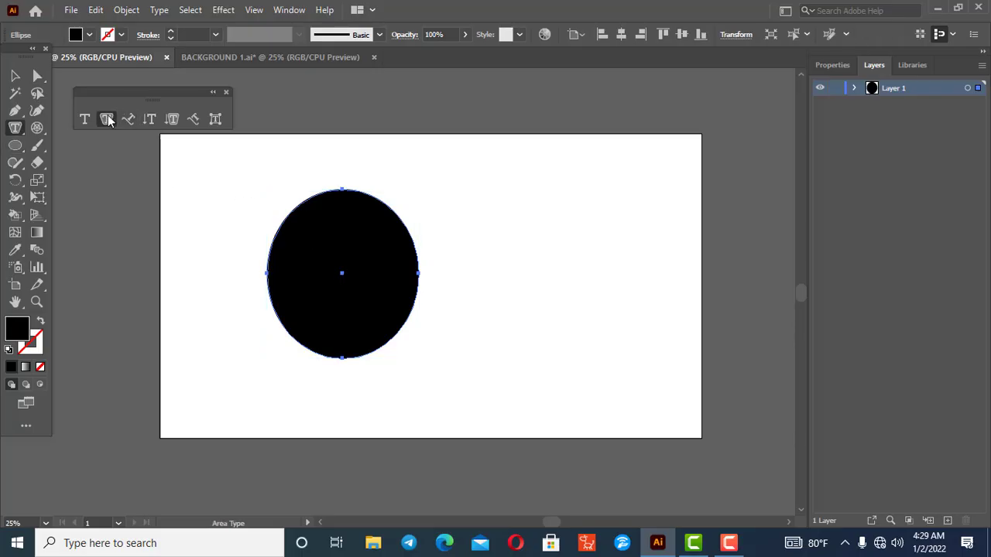
{"action": "left_click", "coordinate": [326, 204]}
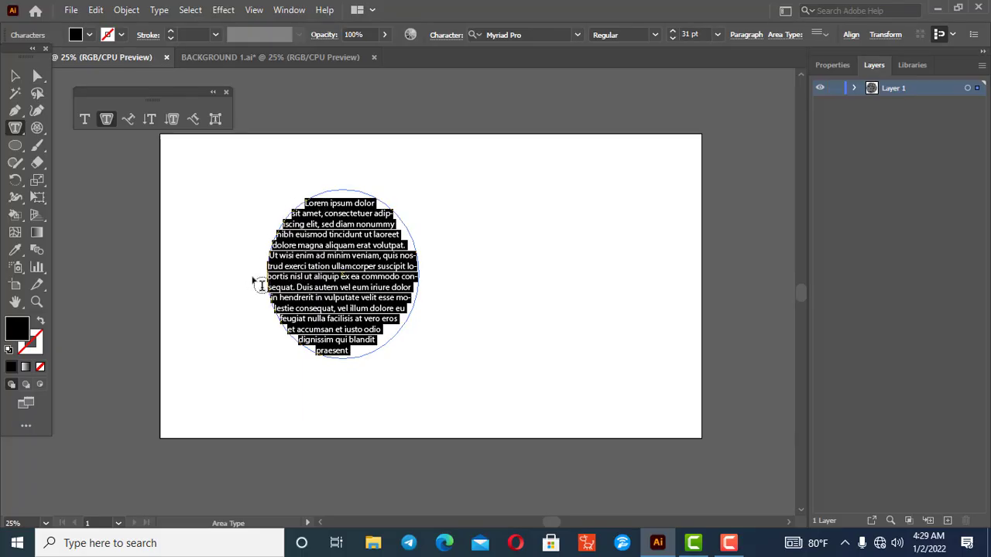
Step: Replace the placeholder text inside the ellipse with "fhafd"
{"action": "type", "text": "fhafd"}
{"action": "key", "text": "Escape"}
{"action": "key", "text": "f"}
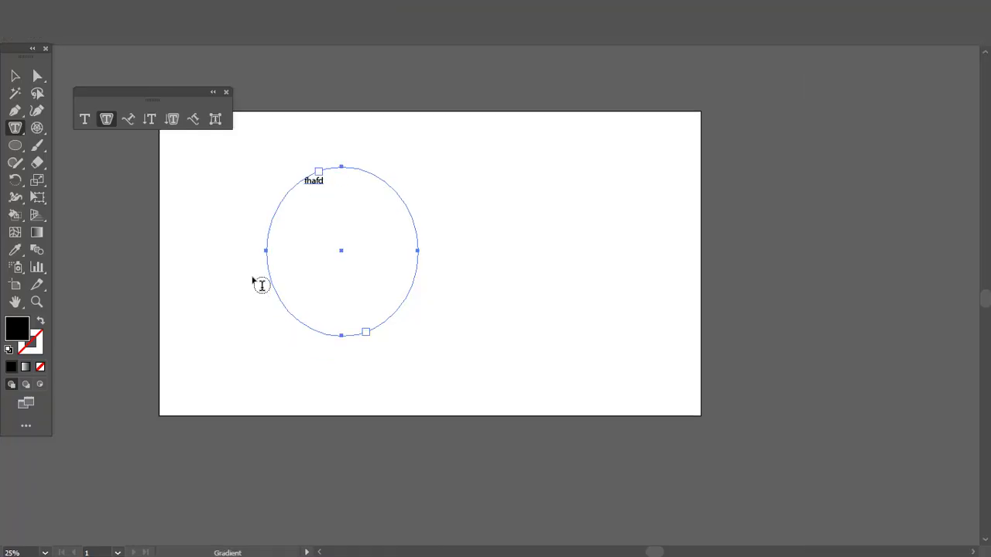
{"action": "key", "text": "f"}
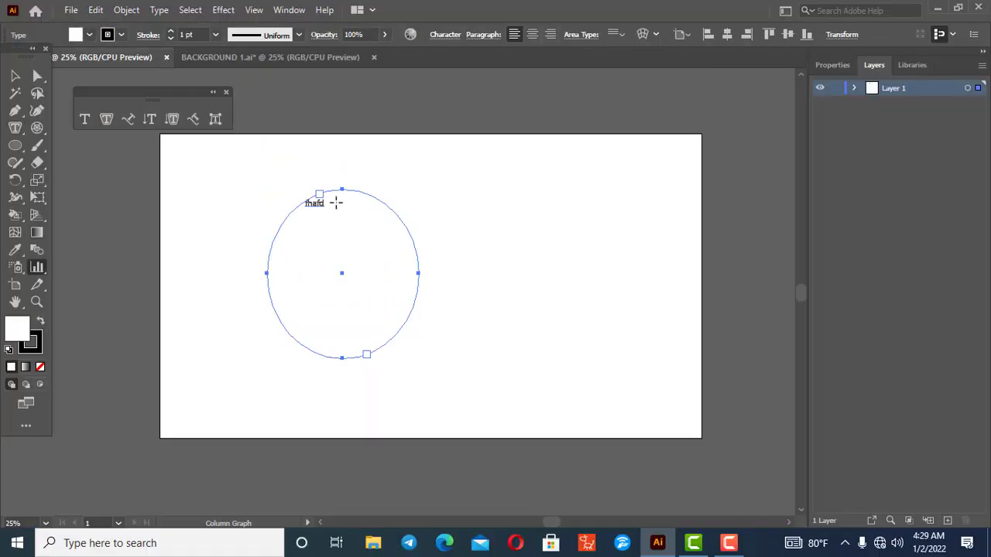
Step: Continue the ellipse's area text after "fhafd" with more sample characters, starting with "gfdgdf", until it fills five lines
{"action": "left_click", "coordinate": [106, 119]}
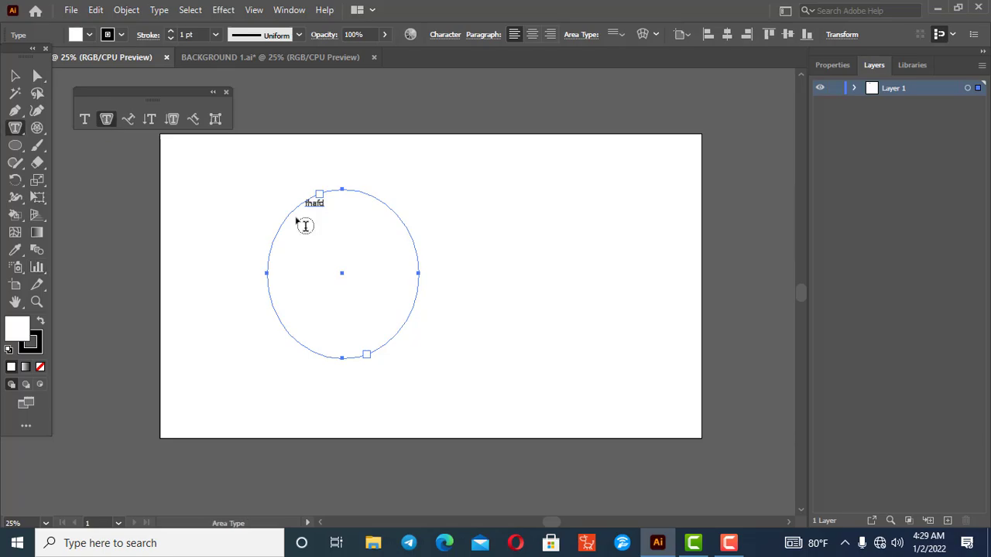
{"action": "left_click", "coordinate": [325, 203]}
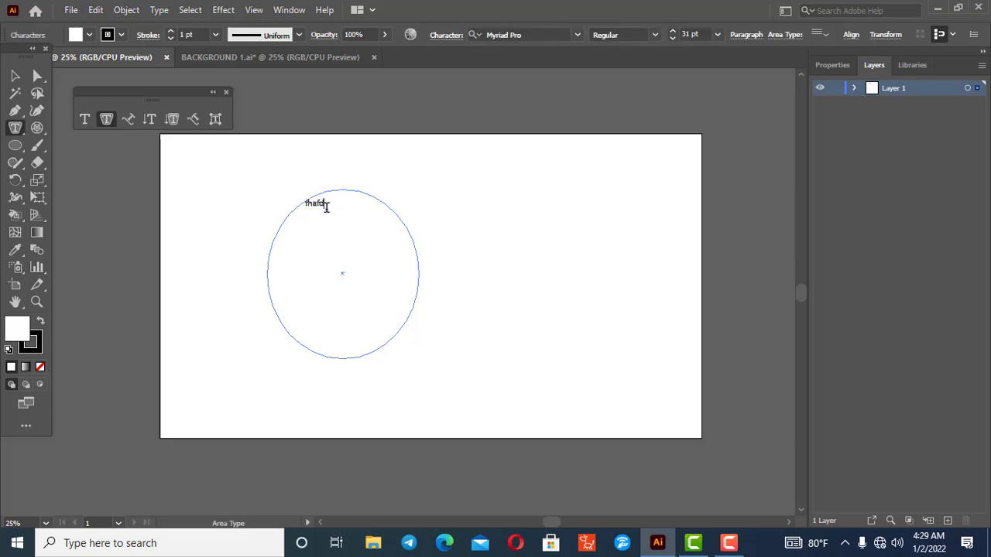
{"action": "type", "text": "gfdgdfhfhgfghfgjfjfjgjh"}
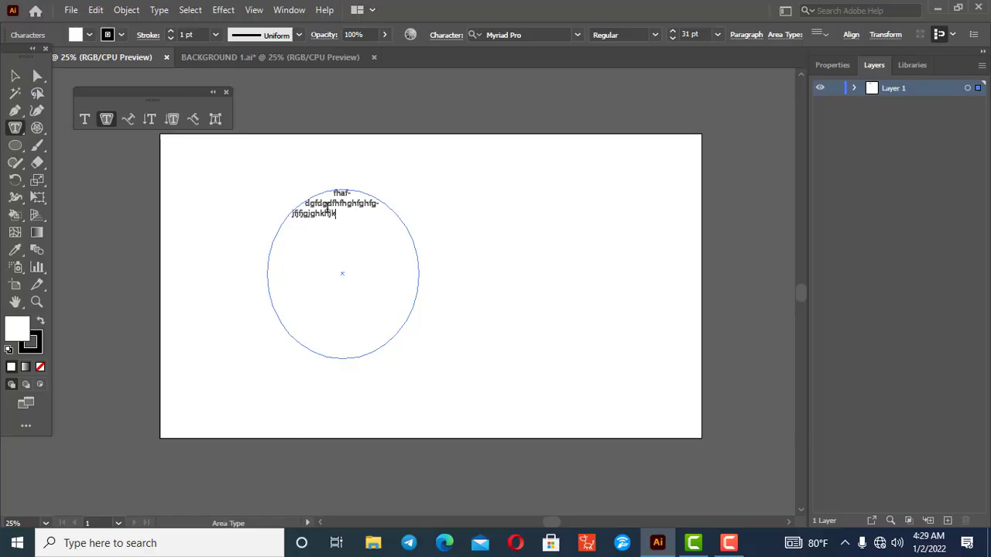
{"action": "type", "text": "khjkkkkkkkkkkkkk"}
{"action": "type", "text": "jkhjkl "}
{"action": "type", "text": "jkfhdhshdhfgjfjghj"}
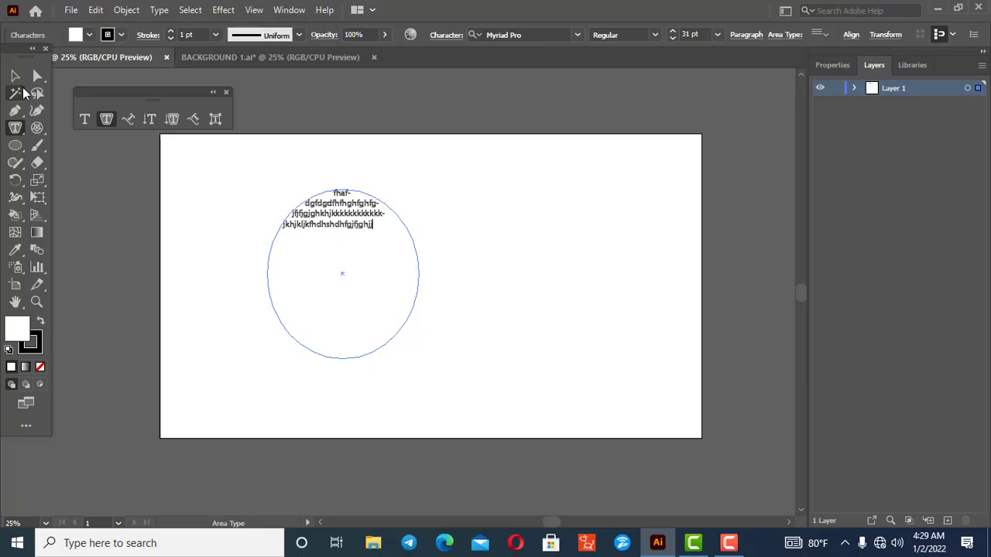
{"action": "type", "text": "iiiiiiiiiiiiiii"}
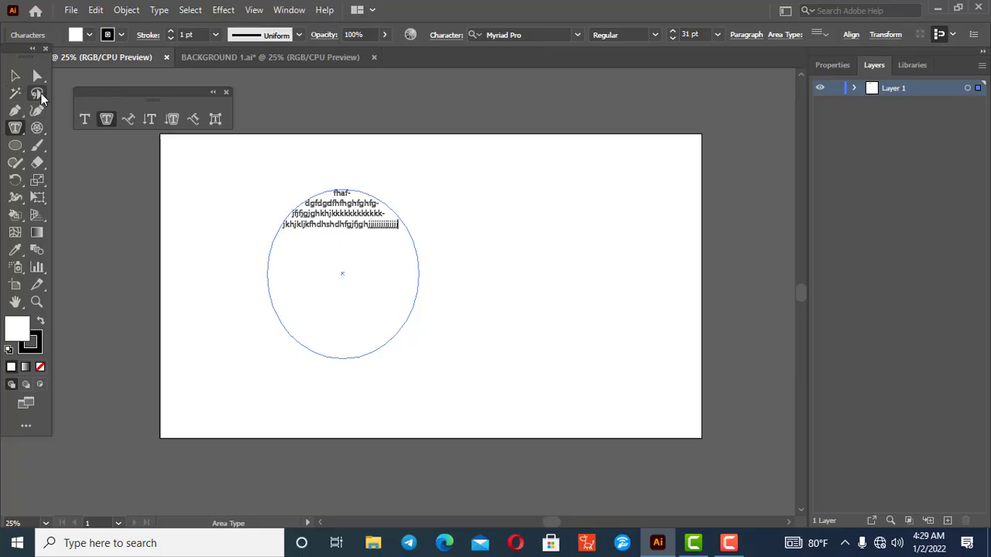
{"action": "type", "text": "iiiii"}
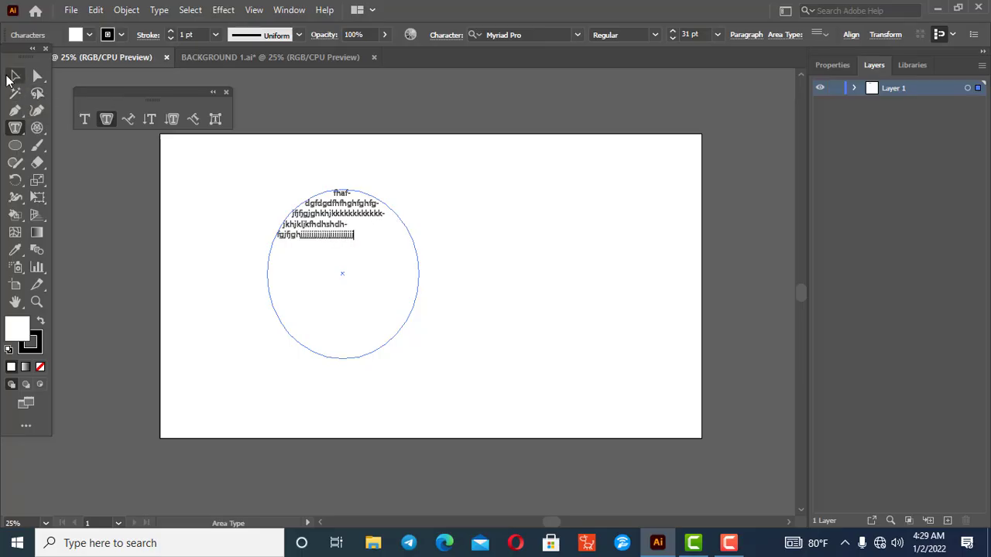
Step: Delete the ellipse with its area text and draw a circle with no fill and a black stroke in the middle of the artboard
{"action": "left_click", "coordinate": [15, 75]}
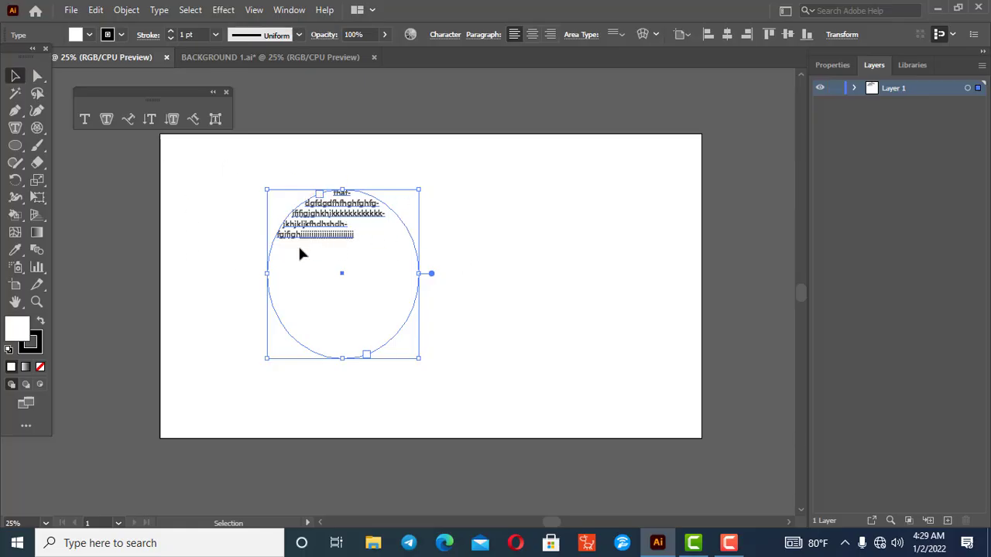
{"action": "key", "text": "Delete"}
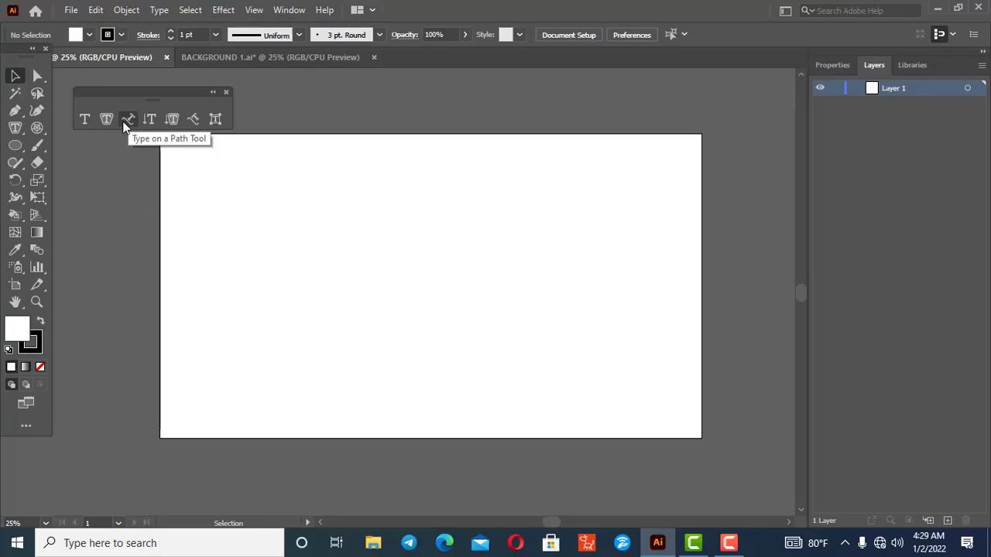
{"action": "left_click", "coordinate": [15, 147]}
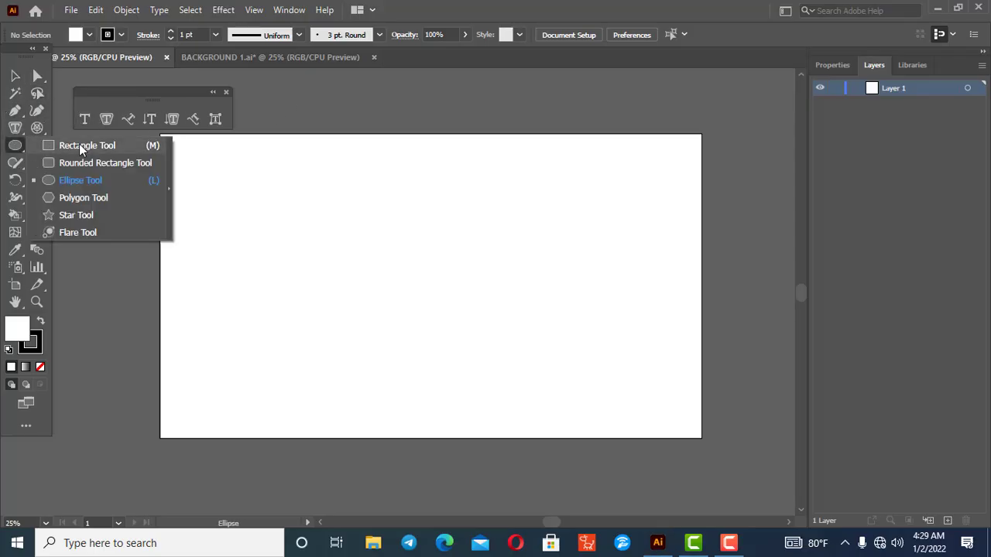
{"action": "left_click", "coordinate": [40, 367]}
{"action": "left_click", "coordinate": [35, 350]}
{"action": "mouse_move", "coordinate": [319, 193]}
{"action": "left_mouse_down"}
{"action": "mouse_move", "coordinate": [494, 397]}
{"action": "mouse_move", "coordinate": [500, 391]}
{"action": "left_mouse_up"}
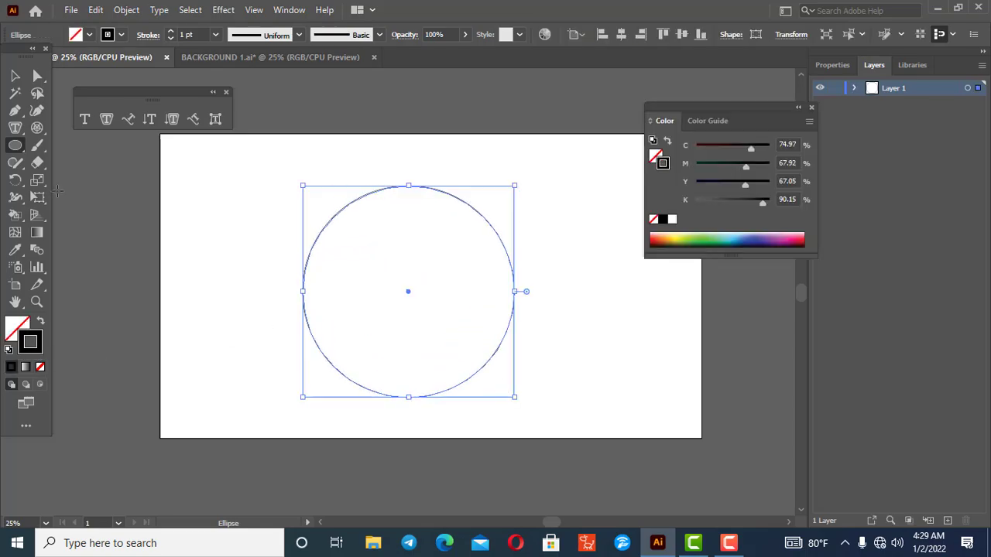
Step: Place type along the circle's outline with the Type on a Path tool, replacing the placeholder with sample characters starting with "dfsdjfk"
{"action": "left_click", "coordinate": [128, 119]}
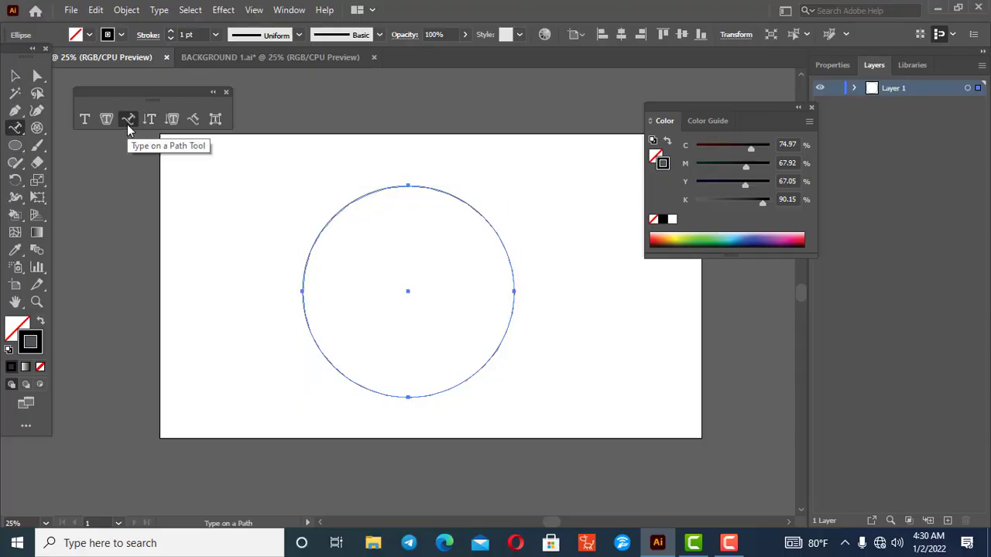
{"action": "left_click", "coordinate": [306, 259]}
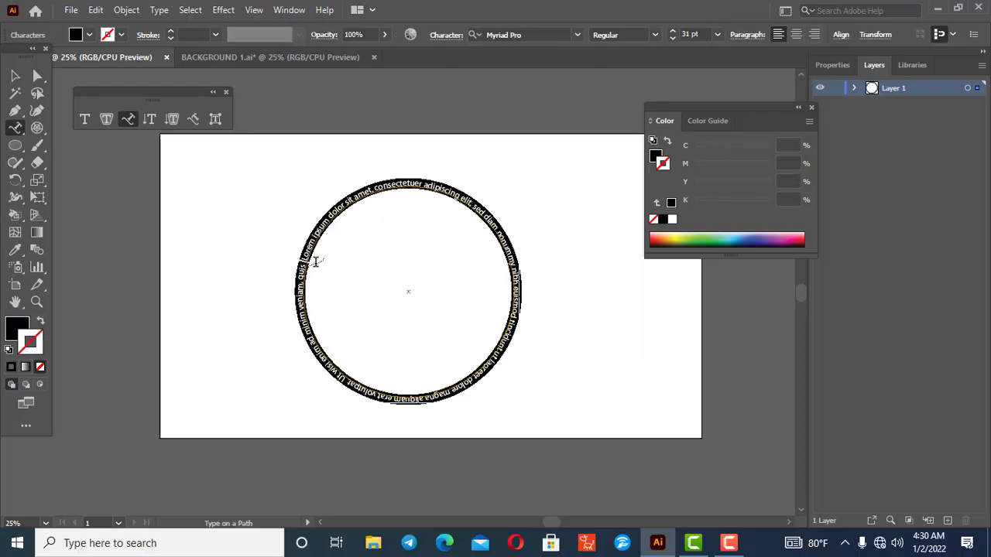
{"action": "type", "text": "dfsdjfkasdjfasdkjafkjgbsdjgkj"}
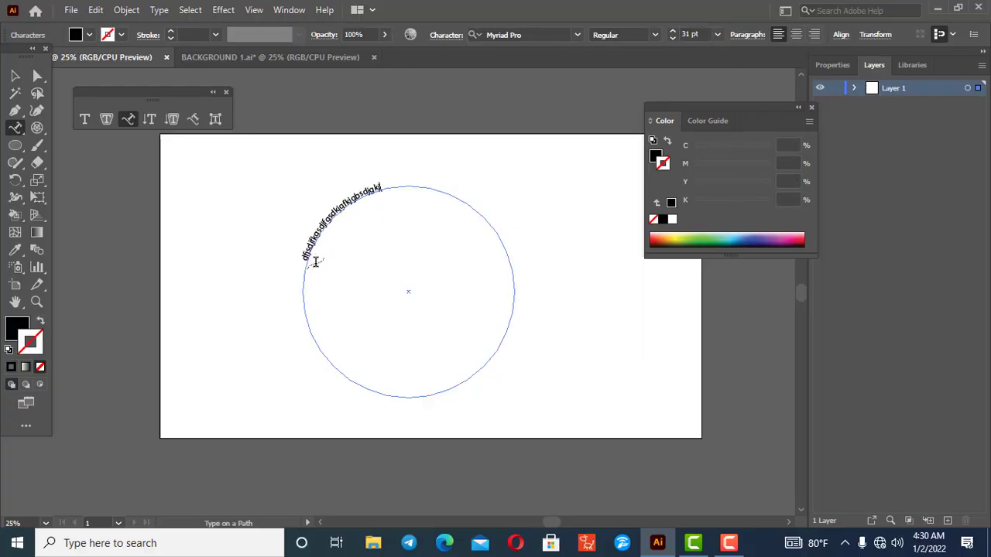
{"action": "type", "text": "gbsddjajbjkfbdjfbsdjgbjghg"}
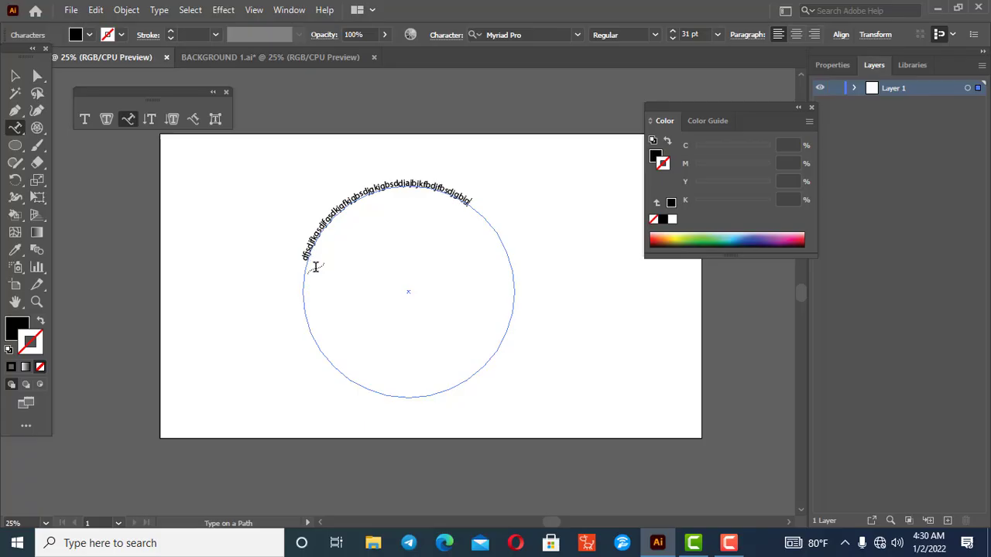
Step: Deselect the circular path text to view it without its outline, and delete it from the artboard
{"action": "left_click", "coordinate": [15, 75]}
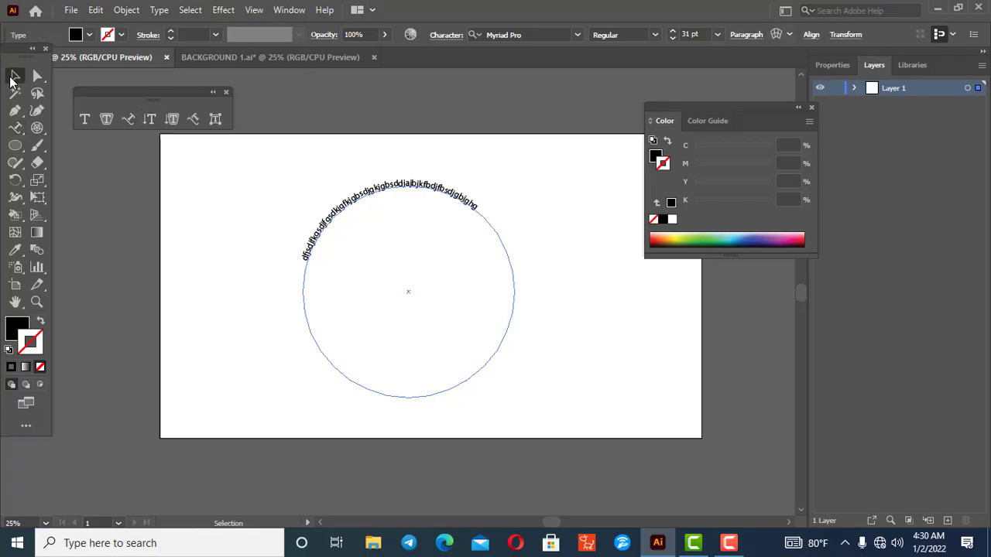
{"action": "left_click", "coordinate": [410, 218]}
{"action": "left_click", "coordinate": [419, 193]}
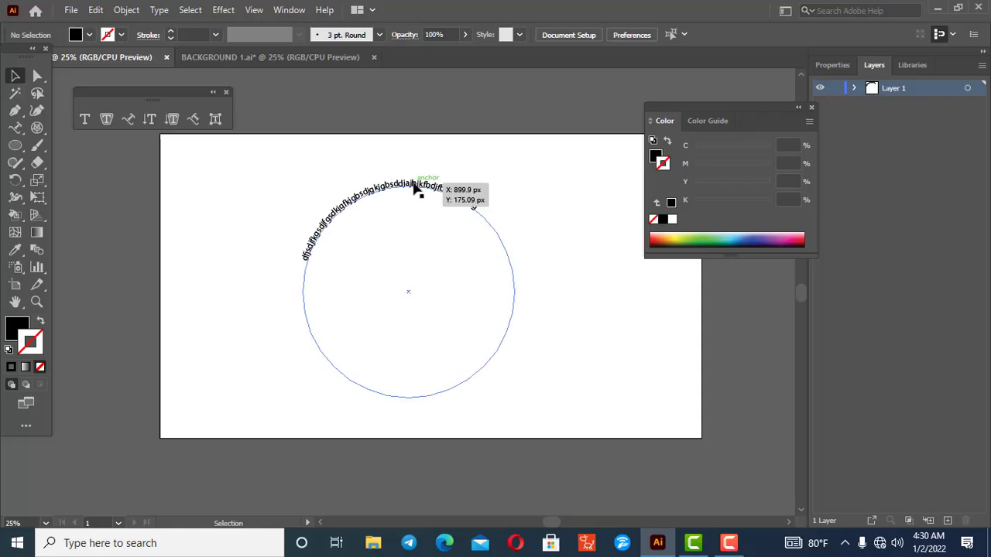
{"action": "left_click", "coordinate": [324, 324]}
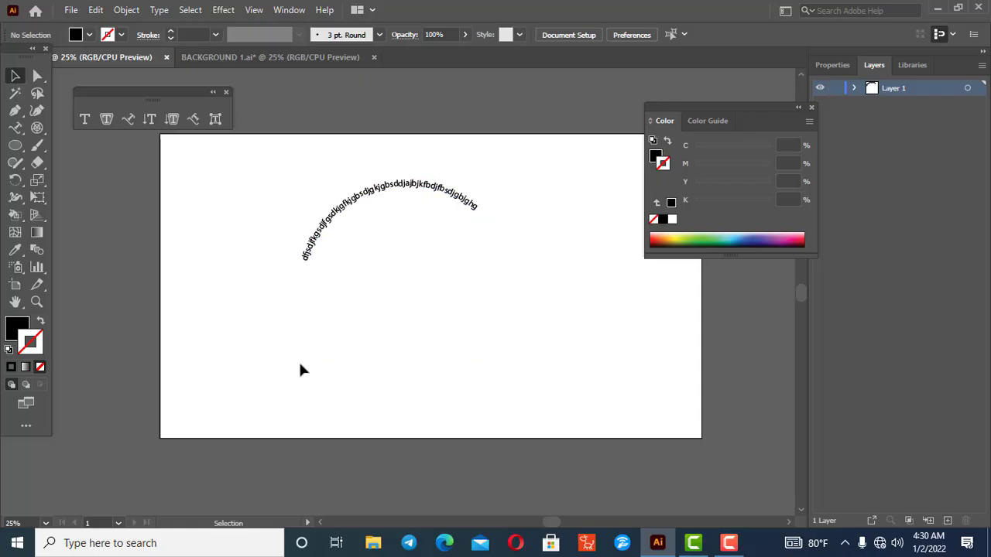
{"action": "left_click", "coordinate": [373, 195]}
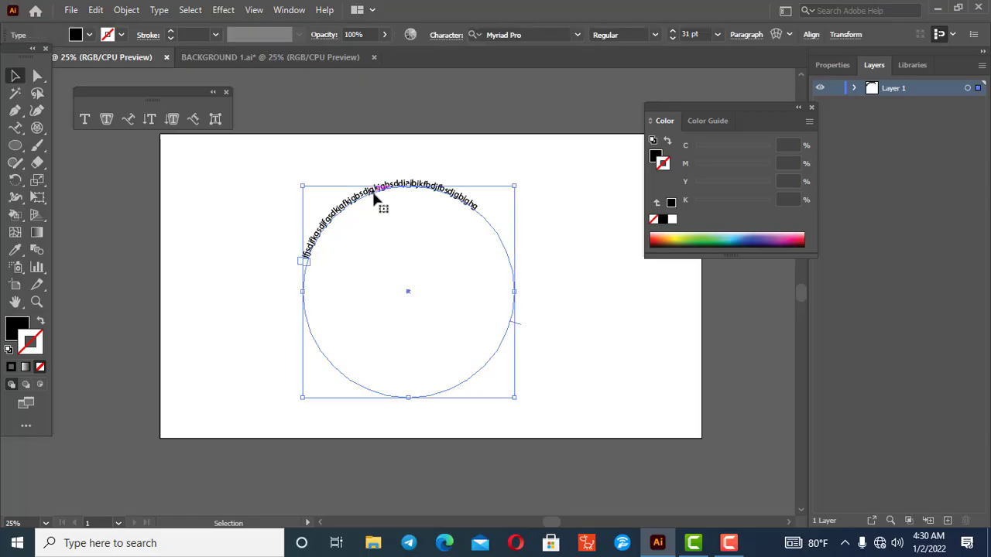
{"action": "key", "text": "Delete"}
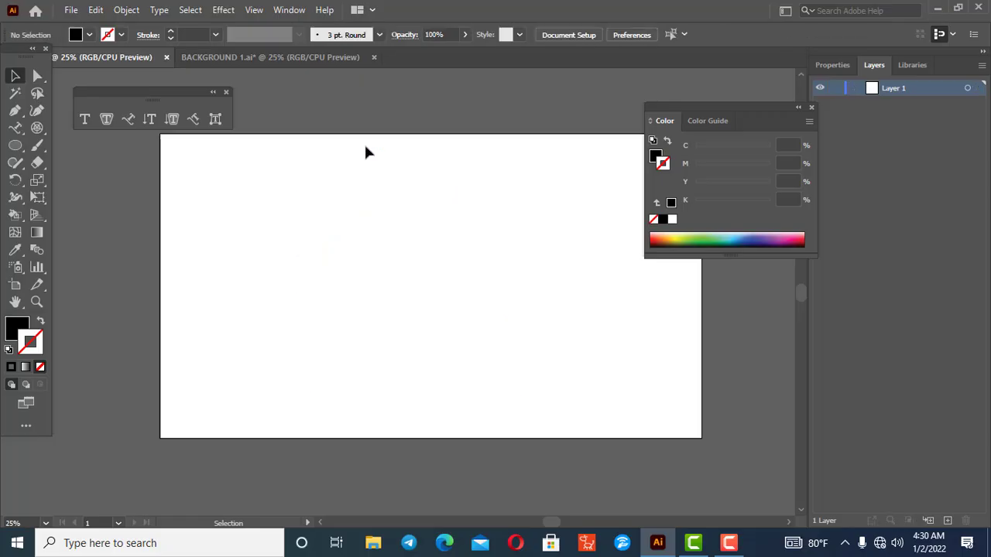
Step: Draw an open, wavy three-point path across the artboard with the Pen tool
{"action": "left_click", "coordinate": [15, 110]}
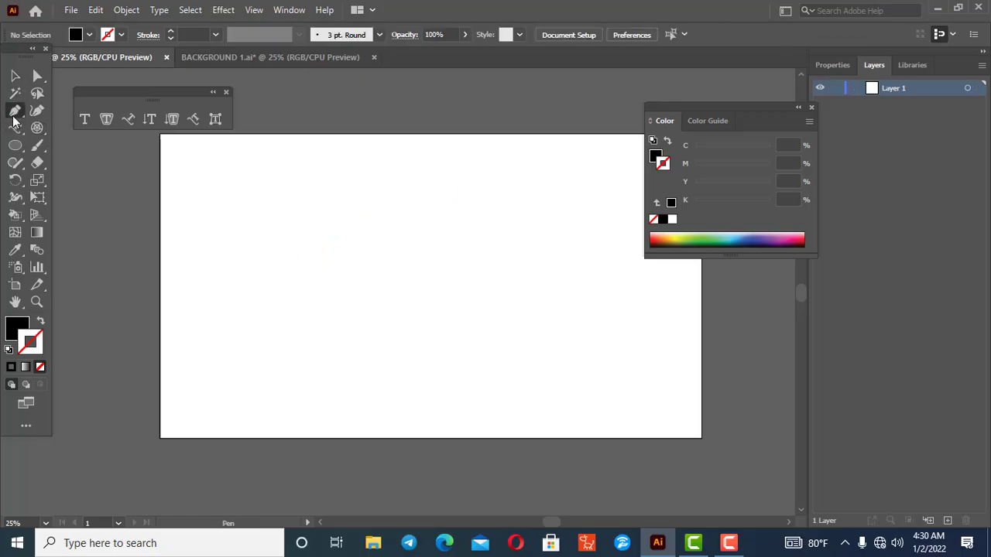
{"action": "left_click", "coordinate": [230, 271]}
{"action": "left_click_drag", "start_coordinate": [339, 306], "coordinate": [435, 250]}
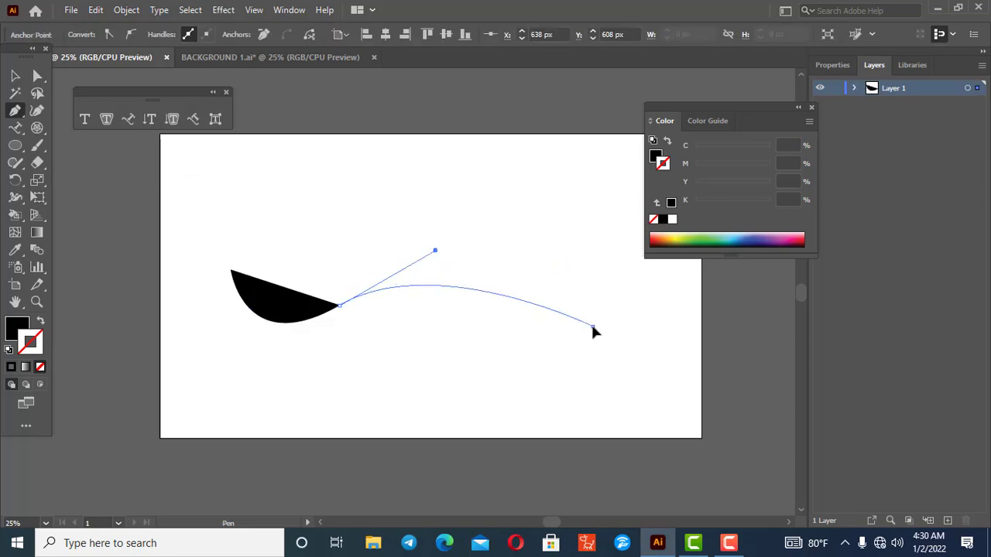
{"action": "left_click", "coordinate": [592, 326]}
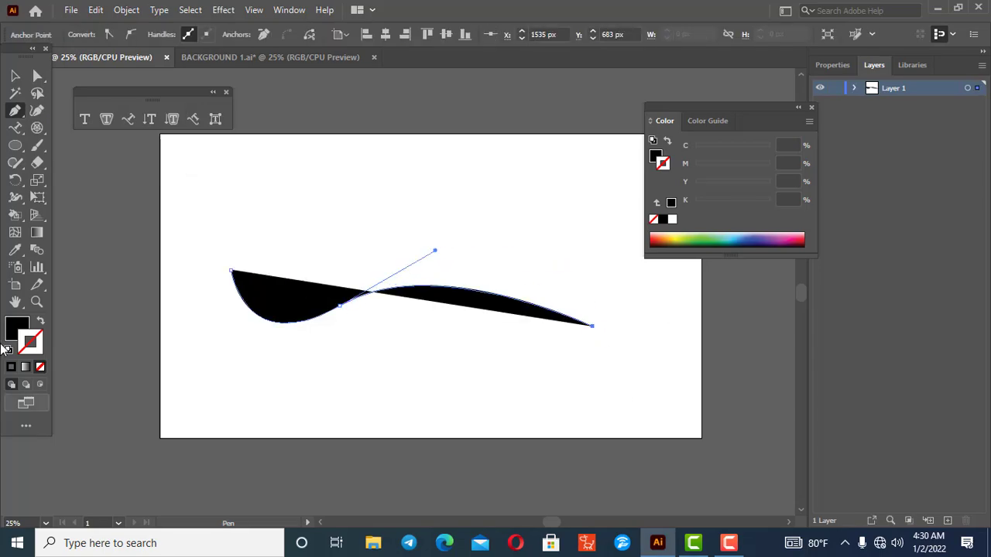
Step: Remove the wavy path's fill, give it a solid black stroke, and deselect it
{"action": "left_click", "coordinate": [41, 366]}
{"action": "left_click", "coordinate": [31, 343]}
{"action": "left_click", "coordinate": [11, 367]}
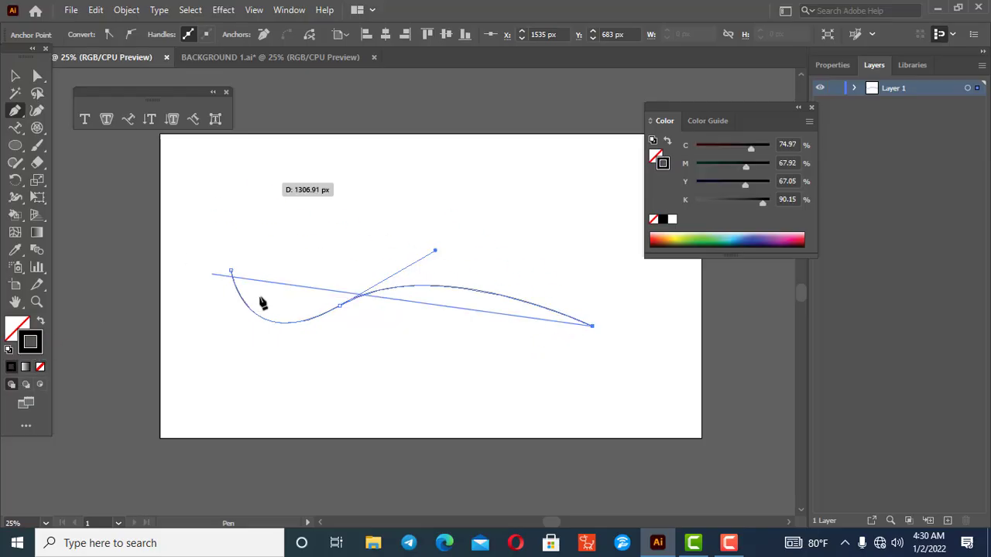
{"action": "left_click", "coordinate": [15, 75]}
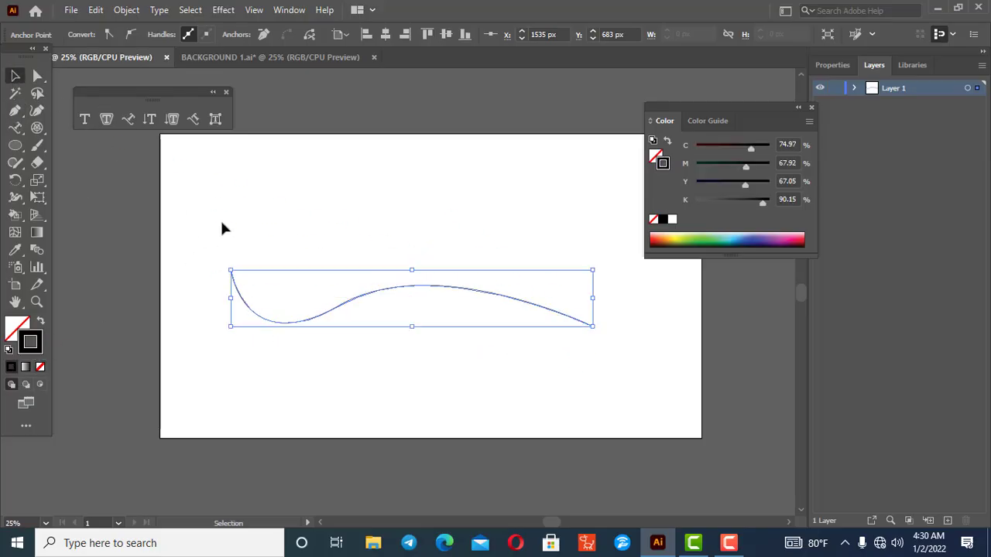
{"action": "left_click", "coordinate": [384, 374]}
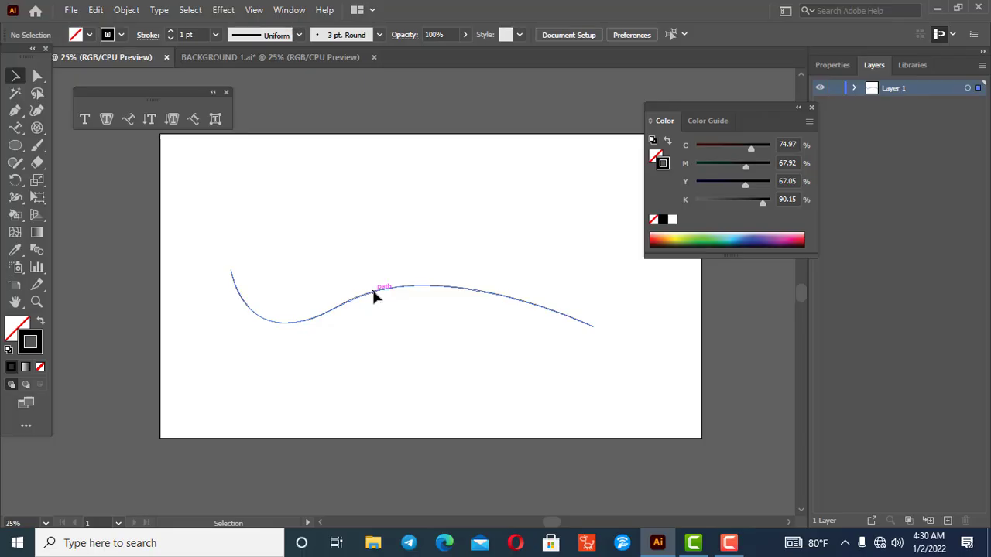
Step: Place type along the wavy path with the Type on a Path tool, entering a long run of sample characters starting with "cgavd"
{"action": "left_click", "coordinate": [372, 291]}
{"action": "left_click", "coordinate": [128, 118]}
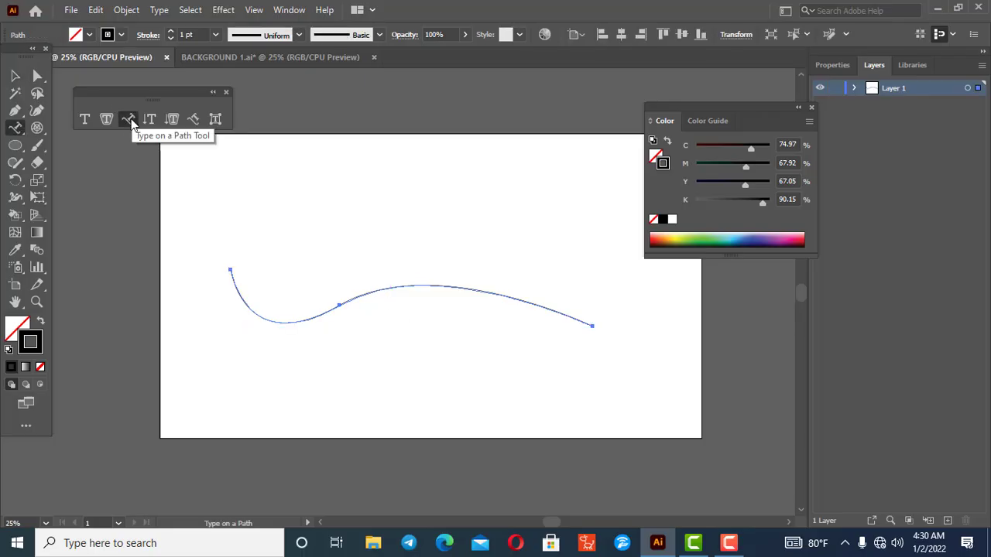
{"action": "left_click", "coordinate": [234, 283]}
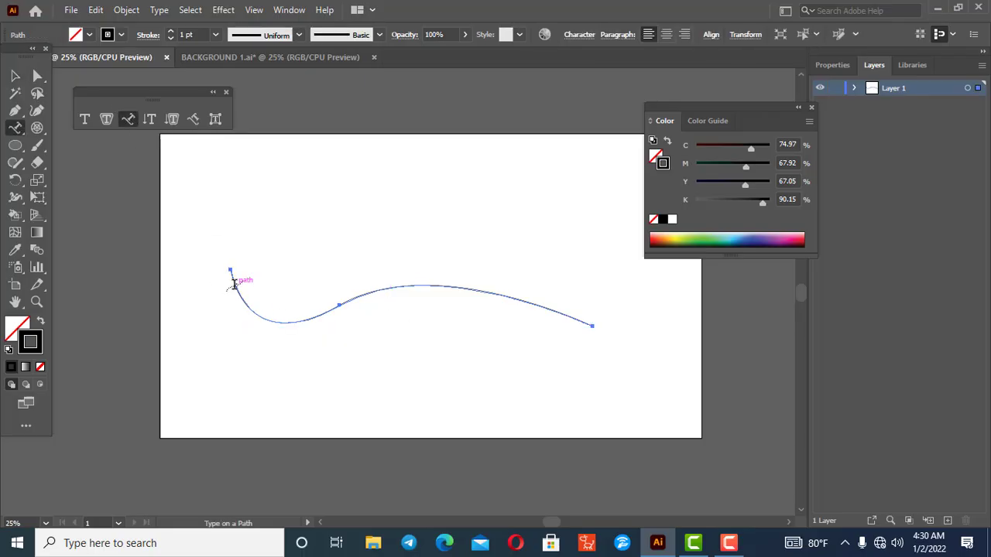
{"action": "left_click", "coordinate": [234, 284]}
{"action": "type", "text": "sgavd"}
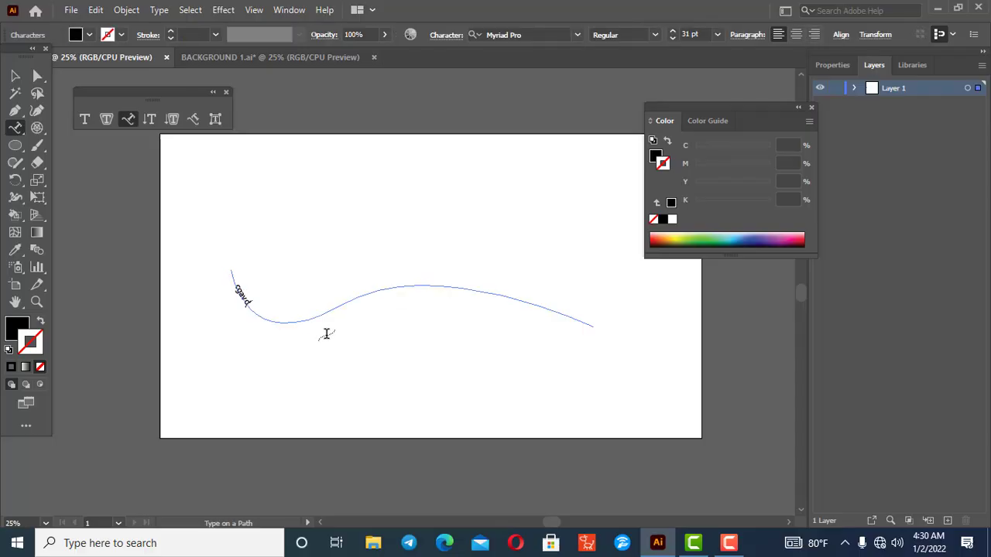
{"action": "type", "text": "hvhdbjxnkfngkfhkfgjkghfkighfj "}
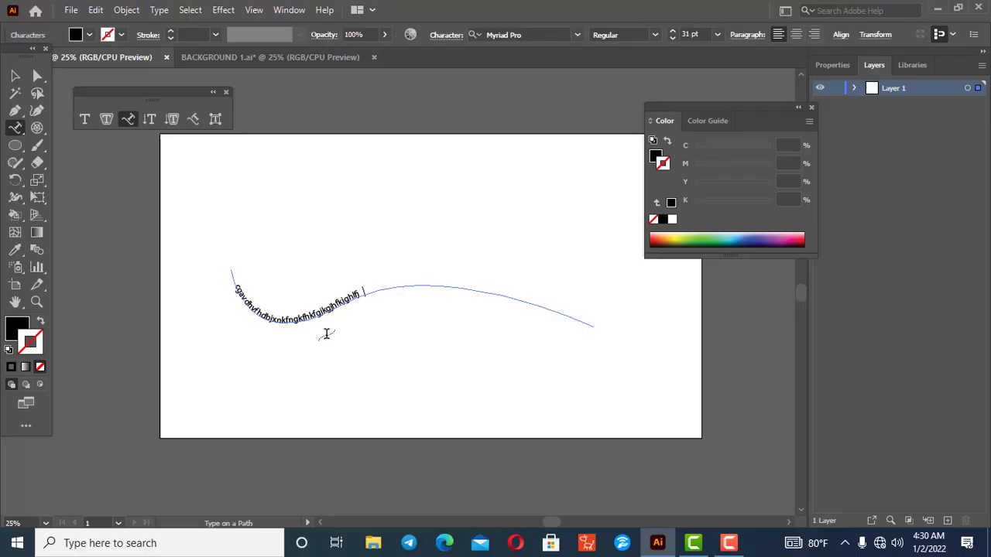
{"action": "type", "text": "hjdfkjlsjhfgsajfgejfugsdjfg"}
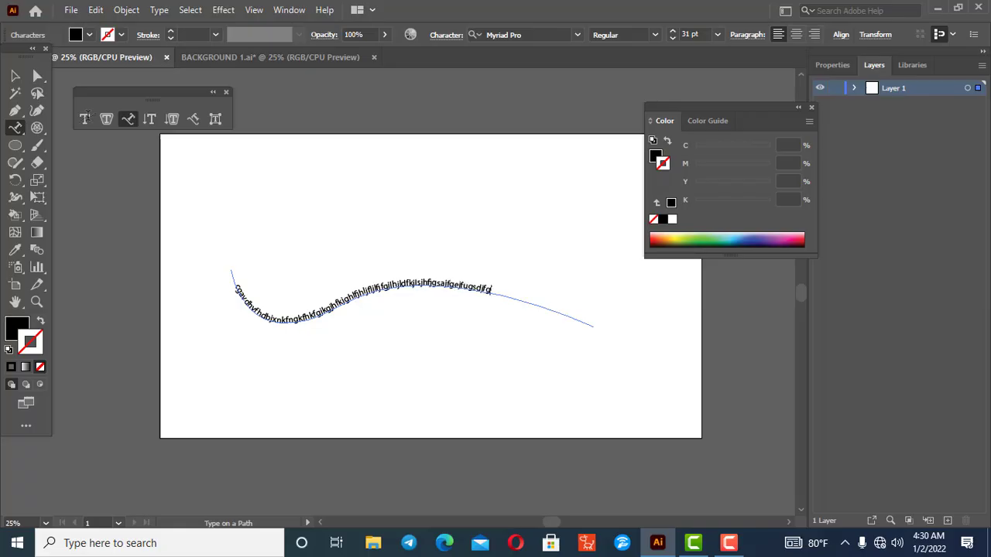
Step: Deselect the wavy path text to view it without its outline, and delete it from the artboard
{"action": "left_click", "coordinate": [15, 75]}
{"action": "left_click", "coordinate": [231, 268]}
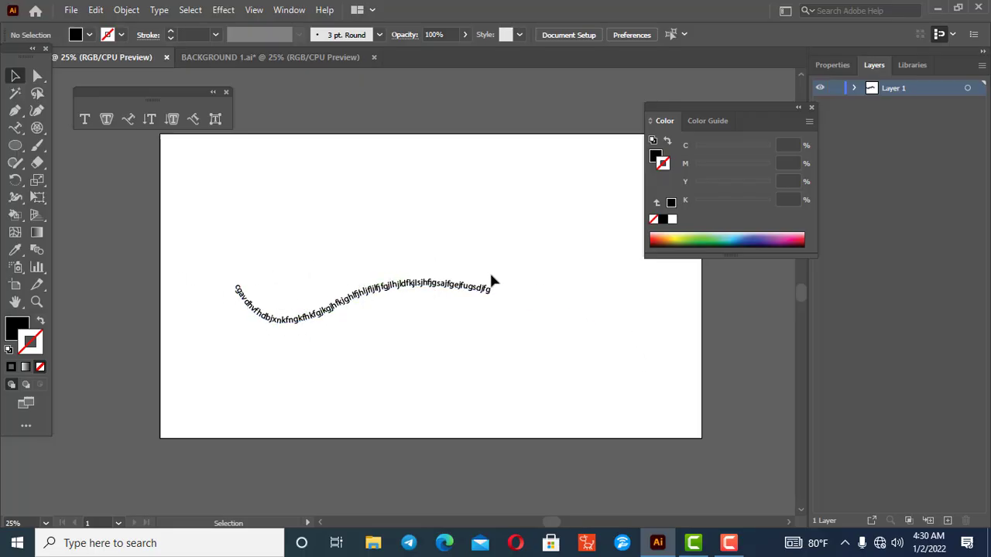
{"action": "left_click", "coordinate": [465, 293]}
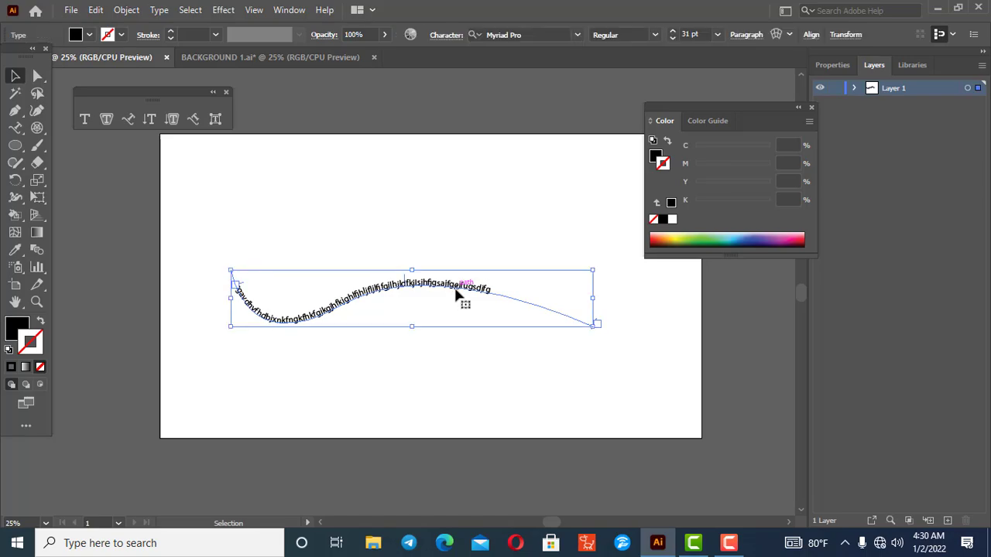
{"action": "key", "text": "Delete"}
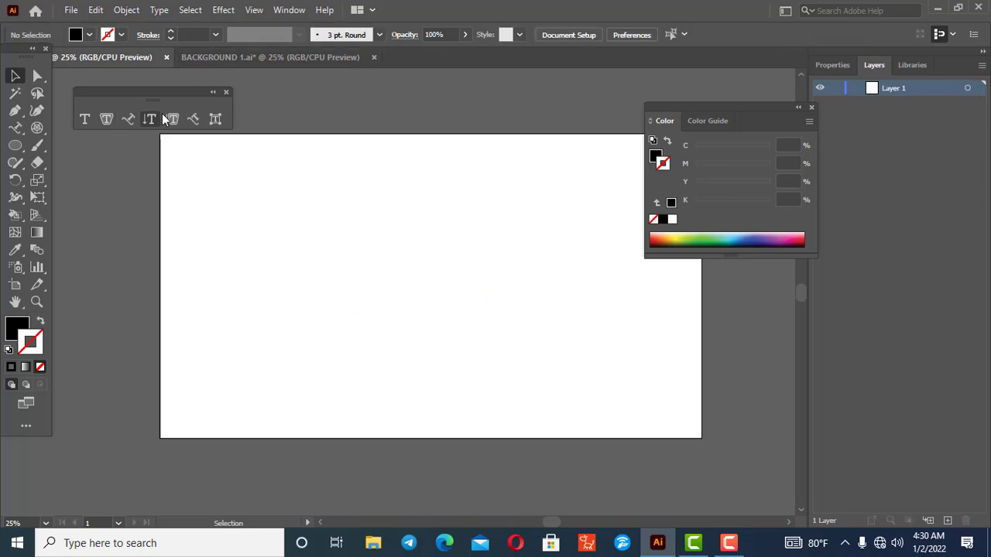
Step: Create vertical point text on the upper part of the artboard with the Vertical Type tool, reading "gfdjahsfdfhadhasdaad"
{"action": "left_click", "coordinate": [150, 120]}
{"action": "left_click", "coordinate": [284, 195]}
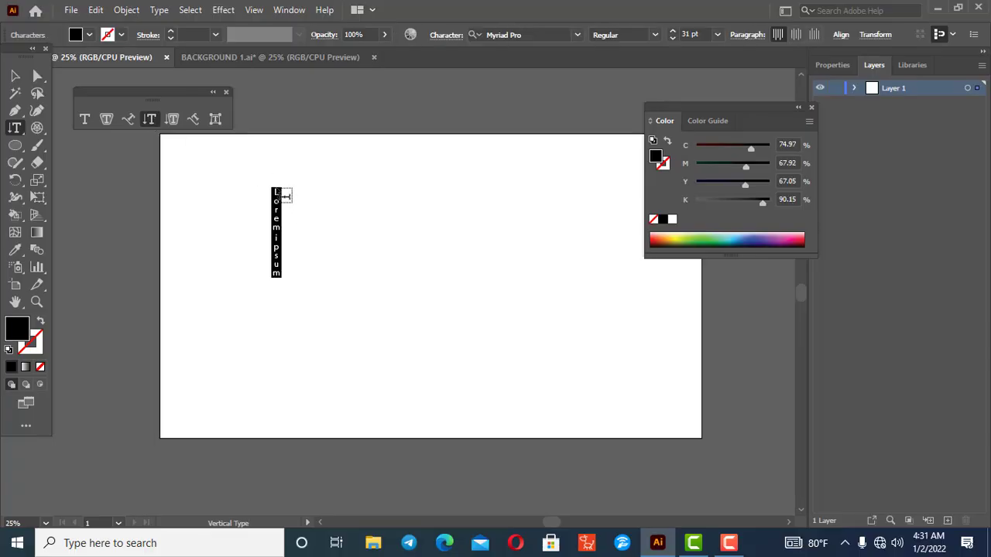
{"action": "type", "text": "g"}
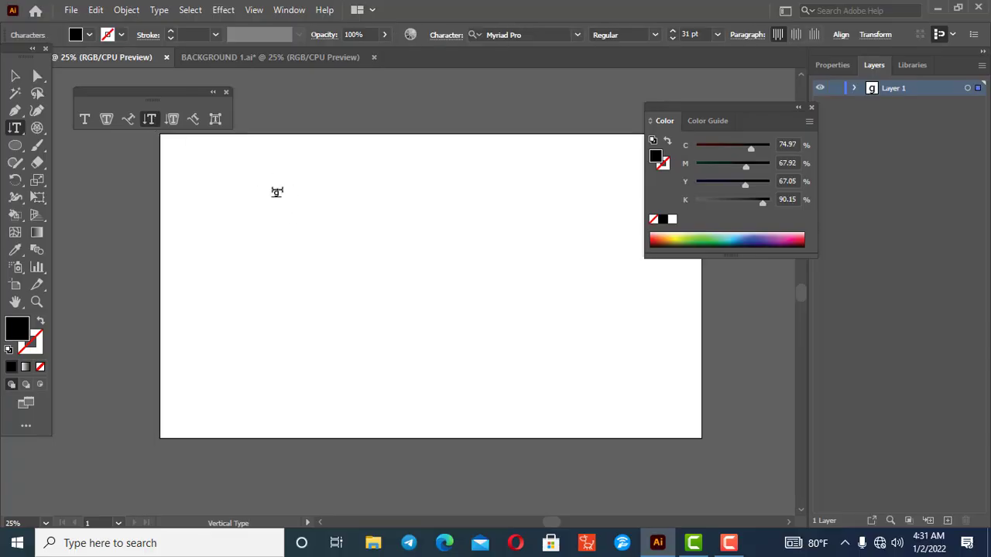
{"action": "type", "text": "fdjahsfdfhadhasdaad"}
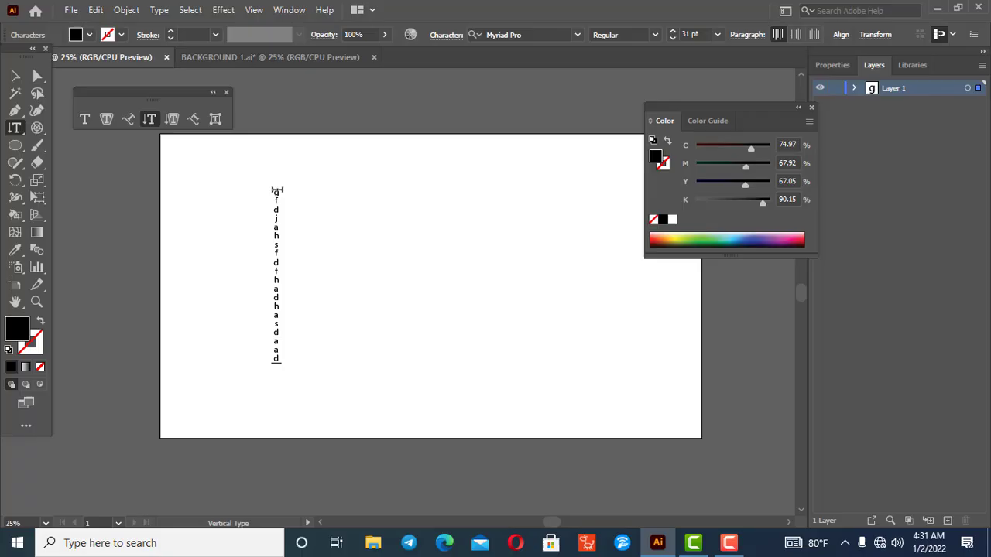
Step: Delete the vertical text, and draw a large black-filled ellipse near the middle of the artboard
{"action": "left_click", "coordinate": [15, 76]}
{"action": "key", "text": "Delete"}
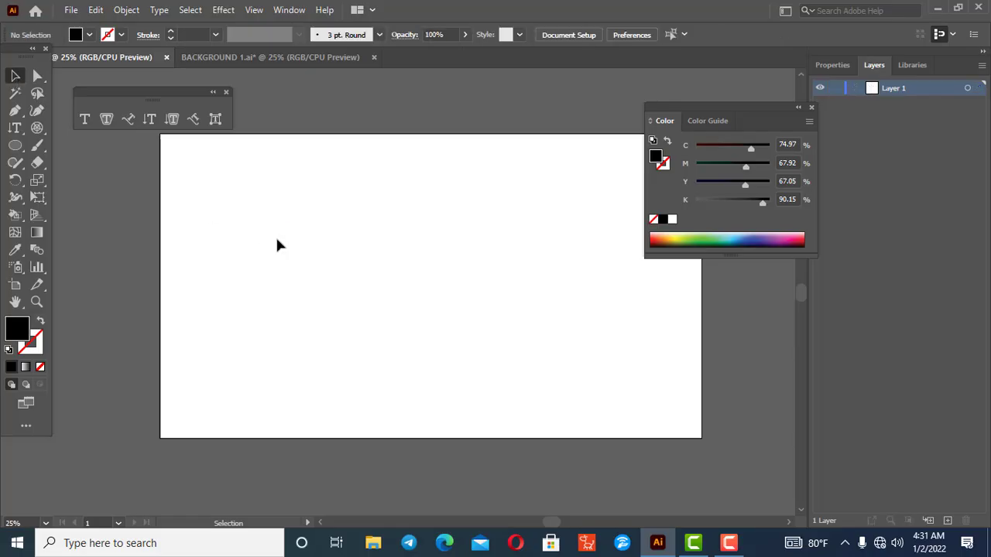
{"action": "left_click", "coordinate": [171, 120]}
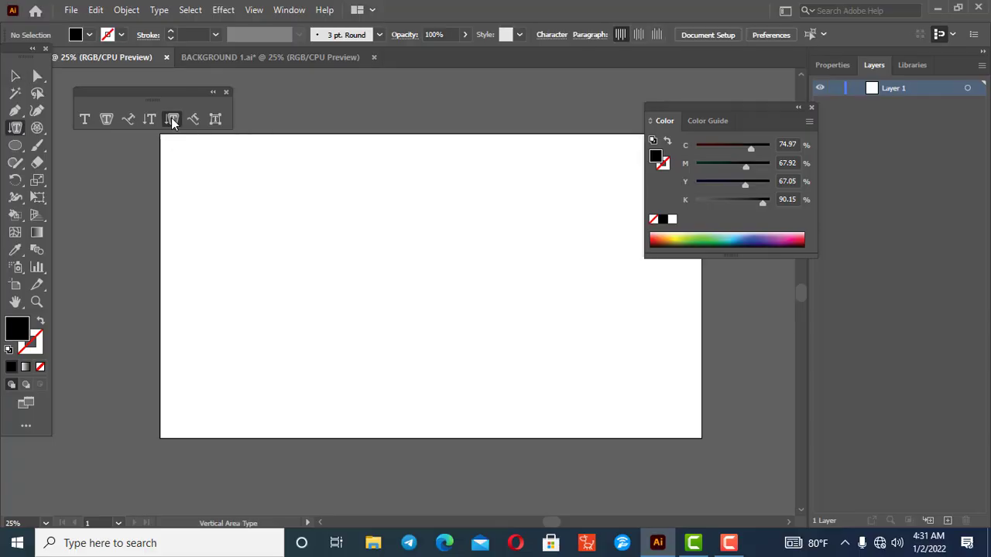
{"action": "left_click", "coordinate": [15, 145]}
{"action": "left_click_drag", "start_coordinate": [286, 173], "coordinate": [520, 364]}
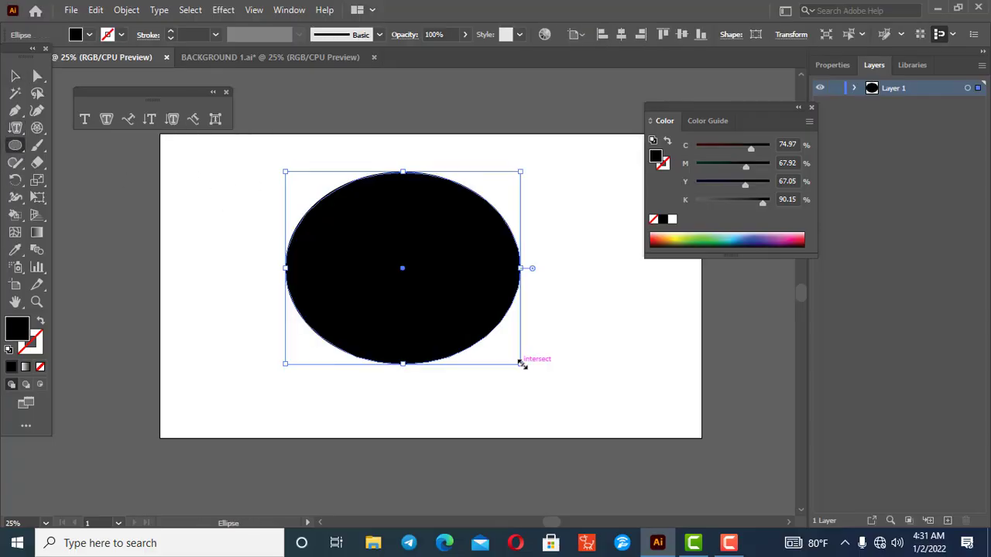
Step: Convert the ellipse into a vertical area text shape with the Vertical Area Type tool and enter "werwestrtertrtre"
{"action": "left_click", "coordinate": [172, 118]}
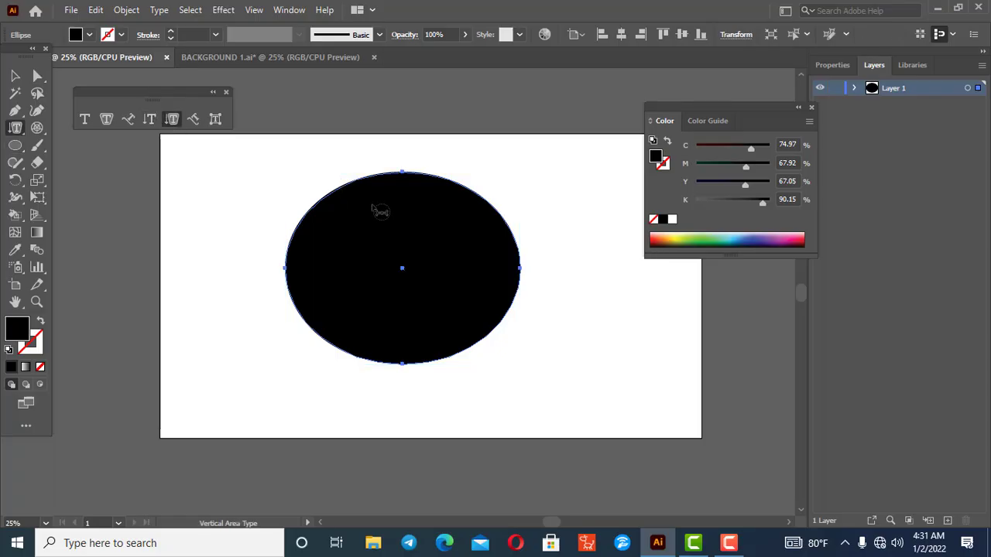
{"action": "left_click", "coordinate": [355, 186]}
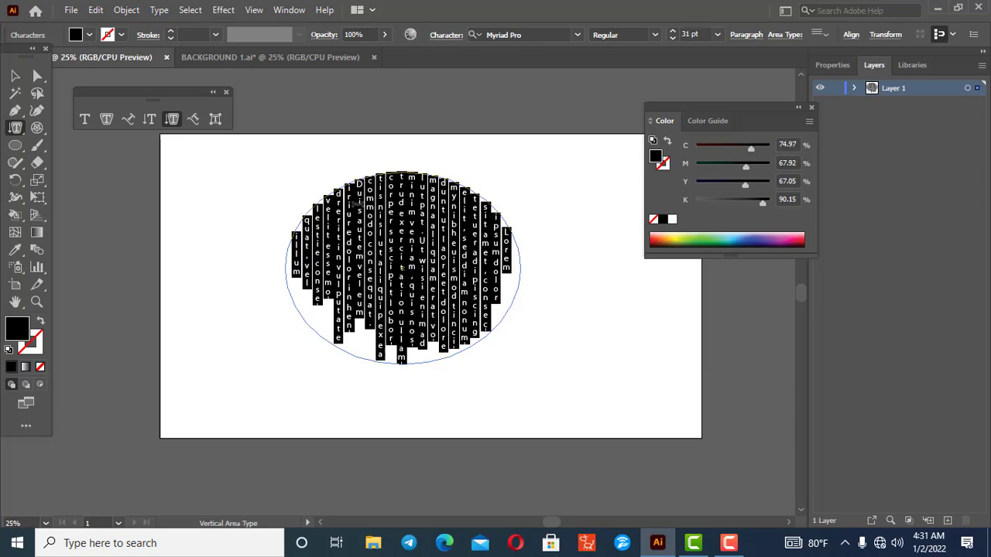
{"action": "type", "text": "werwestrtertrtre"}
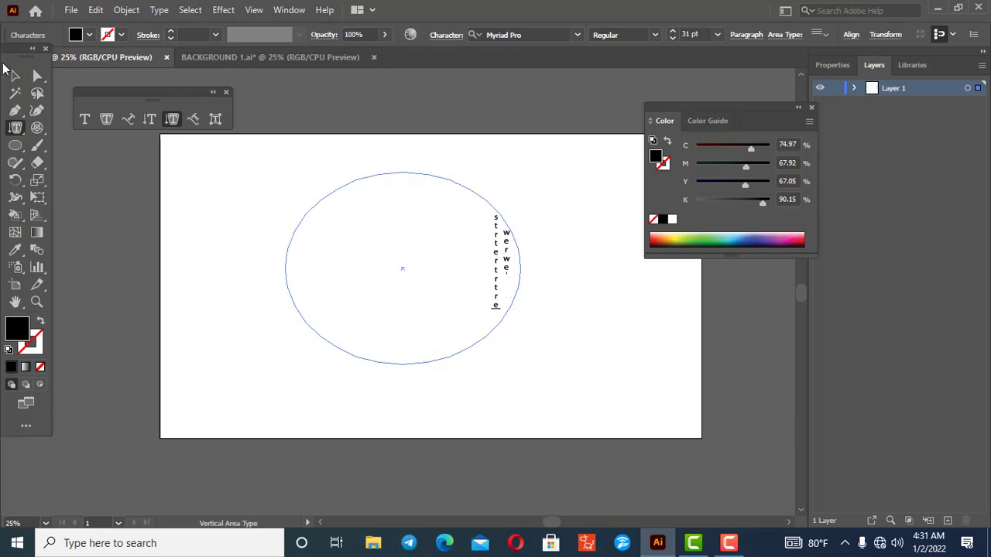
Step: Delete the elliptical vertical area text and close the floating set of type tools
{"action": "left_click", "coordinate": [15, 76]}
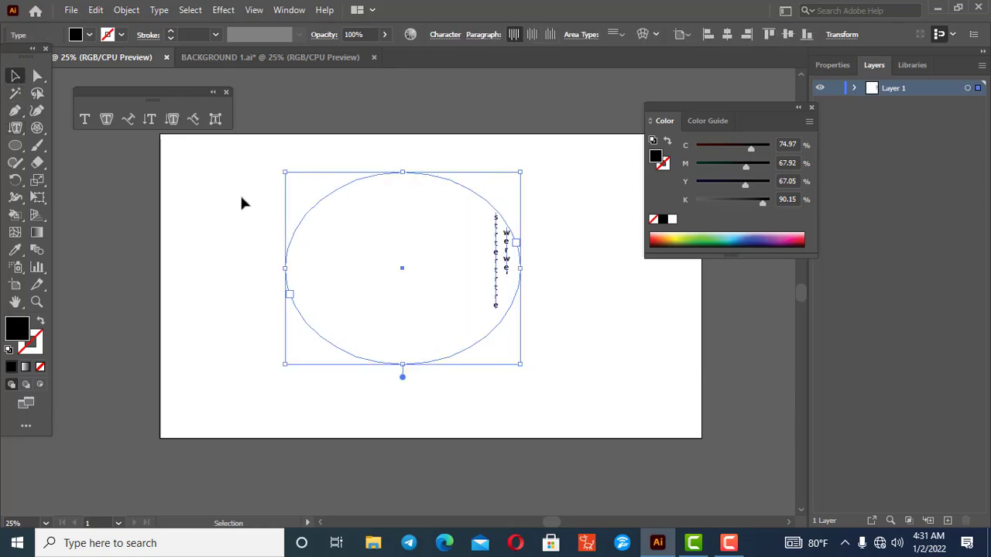
{"action": "key", "text": "Delete"}
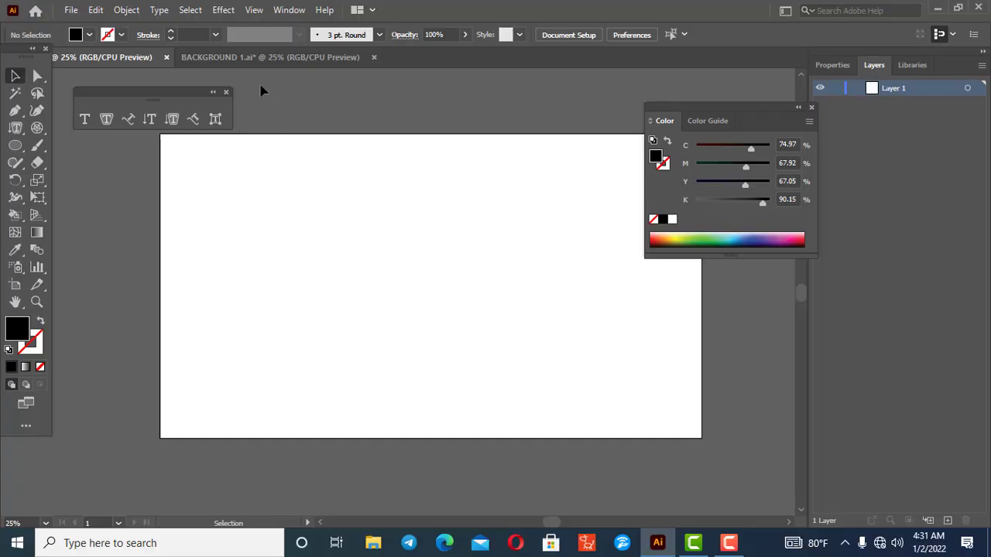
{"action": "left_click", "coordinate": [227, 91]}
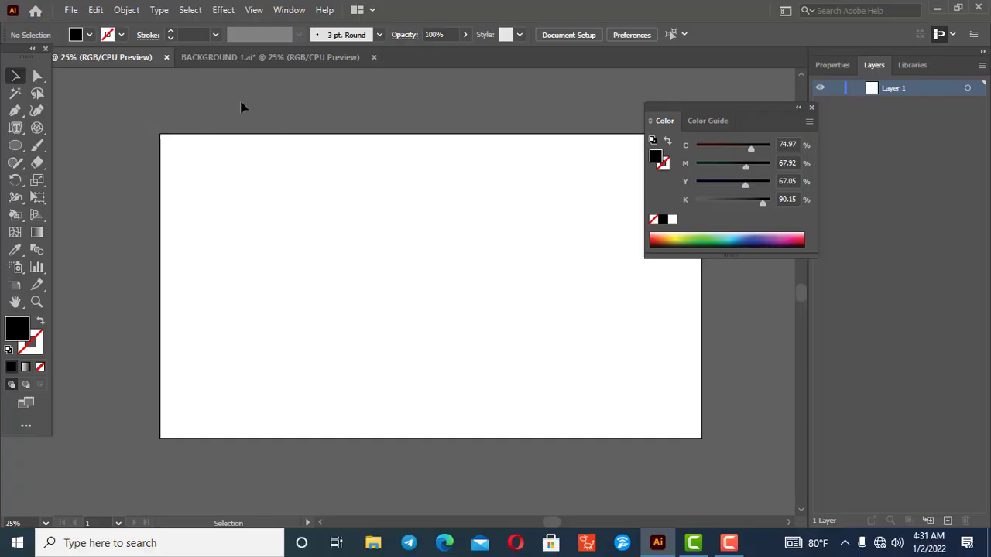
{"action": "left_click", "coordinate": [38, 129]}
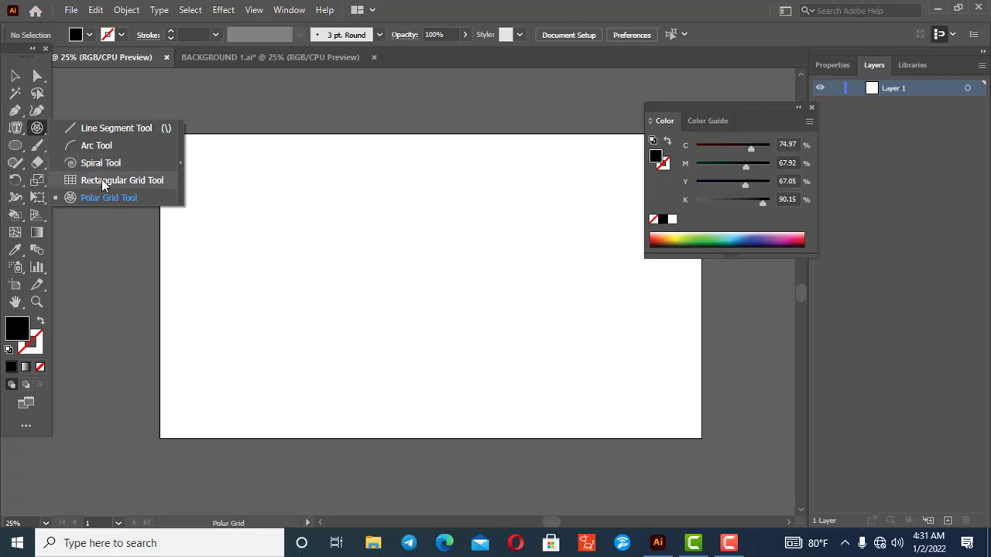
{"action": "double_click", "coordinate": [38, 129]}
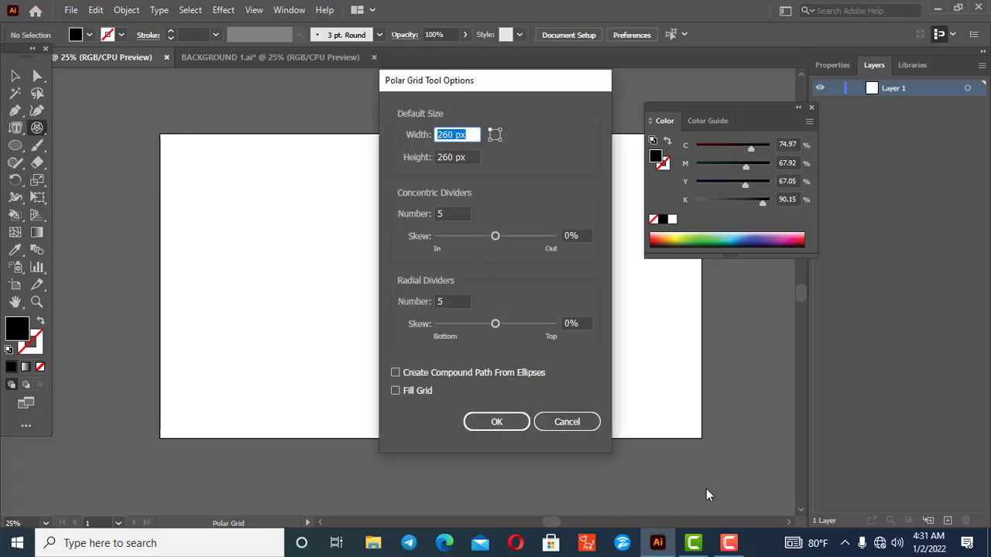
{"action": "left_click", "coordinate": [571, 421]}
Step: Tear off the line, arc, spiral and grid tools as a floating set and place it above the artboard
{"action": "left_click", "coordinate": [40, 130]}
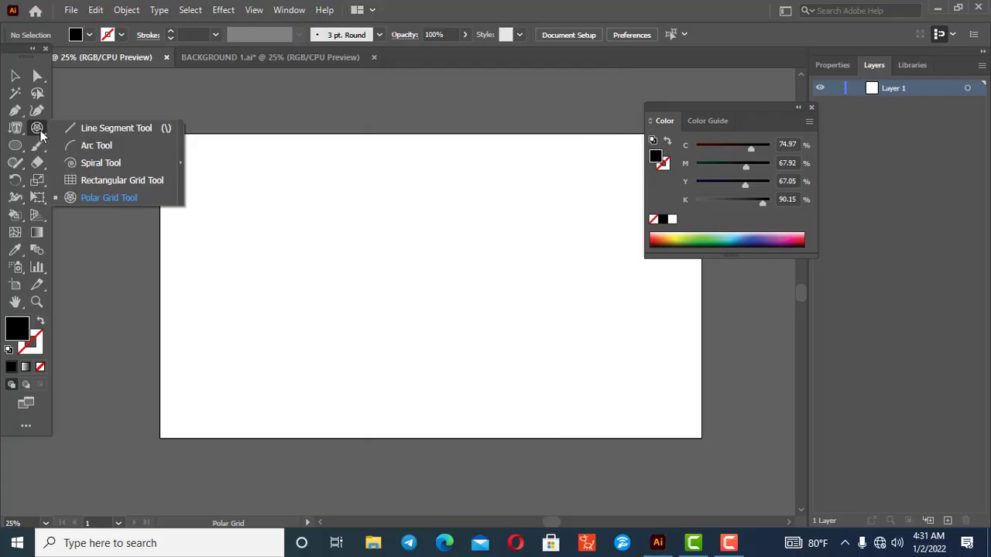
{"action": "left_click_drag", "start_coordinate": [37, 128], "coordinate": [161, 130]}
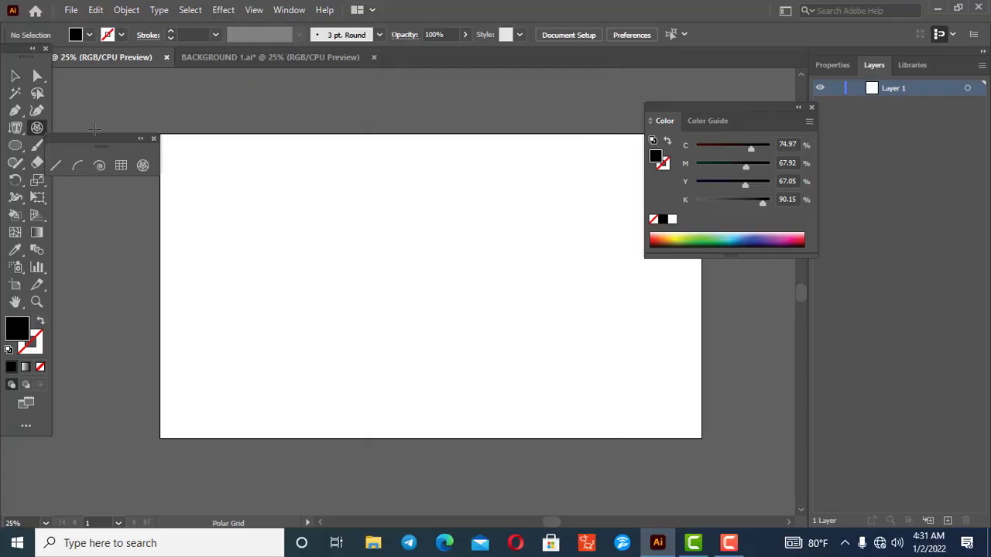
{"action": "left_click_drag", "start_coordinate": [90, 138], "coordinate": [102, 96]}
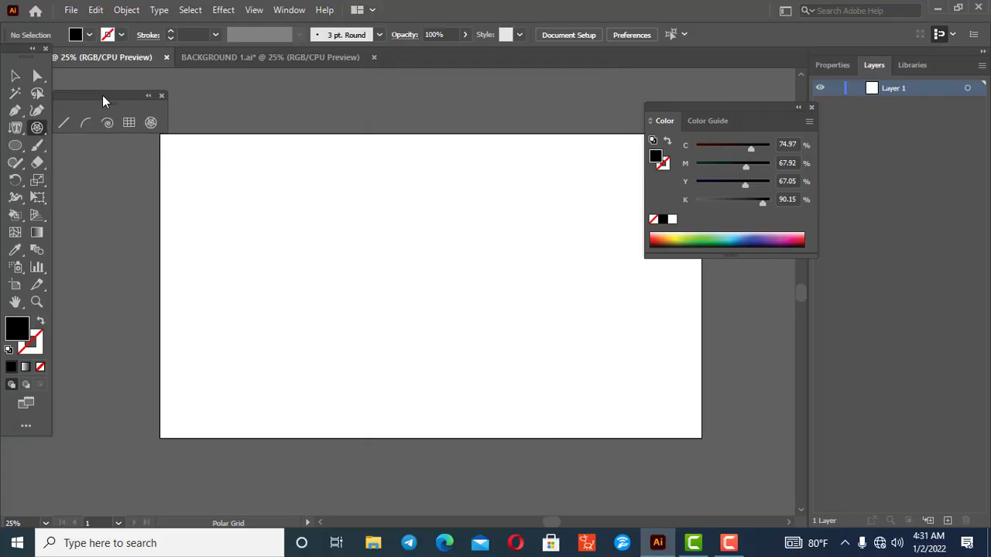
Step: Try to draw two diagonal lines with the Line Segment tool, and undo both of them
{"action": "left_click", "coordinate": [64, 123]}
{"action": "left_click_drag", "start_coordinate": [185, 167], "coordinate": [277, 307]}
{"action": "left_click_drag", "start_coordinate": [411, 196], "coordinate": [329, 388]}
{"action": "key", "text": "ctrl+z"}
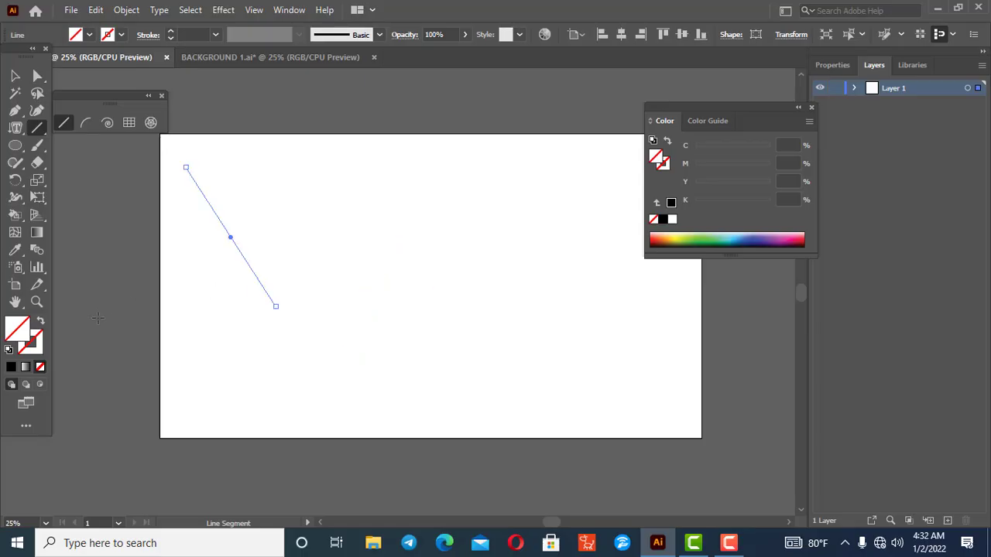
{"action": "key", "text": "ctrl+z"}
Step: Set the drawing colours to no fill and a solid black stroke
{"action": "left_click", "coordinate": [41, 366]}
{"action": "left_click", "coordinate": [36, 343]}
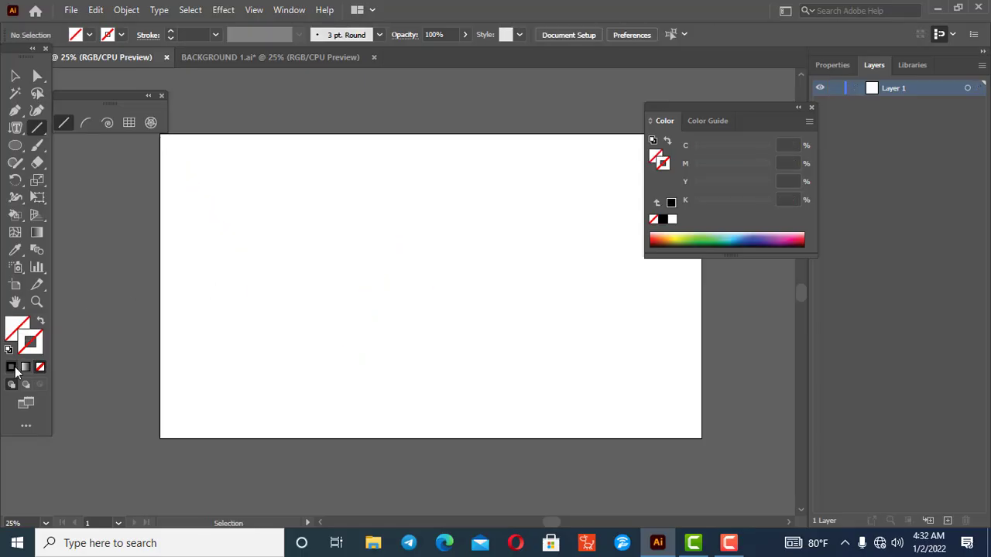
{"action": "left_click", "coordinate": [11, 367]}
Step: Draw seven straight lines crossing each other at various angles on the artboard with the Line Segment tool
{"action": "left_click_drag", "start_coordinate": [224, 176], "coordinate": [282, 325]}
{"action": "left_click_drag", "start_coordinate": [389, 188], "coordinate": [346, 347]}
{"action": "left_click_drag", "start_coordinate": [459, 198], "coordinate": [510, 328]}
{"action": "left_click_drag", "start_coordinate": [306, 213], "coordinate": [460, 341]}
{"action": "left_click_drag", "start_coordinate": [231, 285], "coordinate": [600, 198]}
{"action": "left_click_drag", "start_coordinate": [552, 156], "coordinate": [430, 372]}
{"action": "mouse_move", "coordinate": [199, 219]}
{"action": "left_mouse_down"}
{"action": "mouse_move", "coordinate": [416, 202]}
{"action": "mouse_move", "coordinate": [231, 308]}
{"action": "mouse_move", "coordinate": [422, 170]}
{"action": "left_mouse_up"}
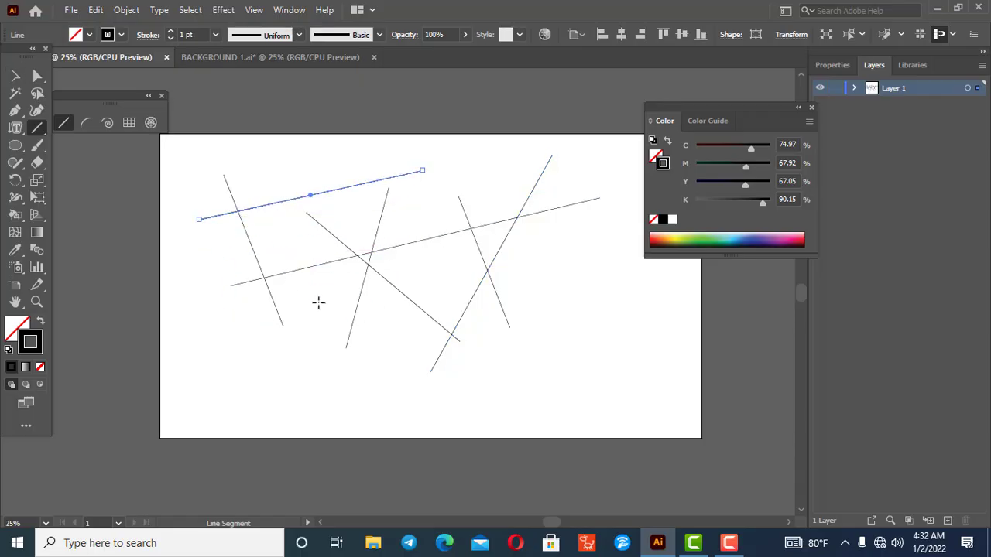
Step: Draw a short line segment from the lower endpoint of each of the two leftmost steep lines
{"action": "left_click", "coordinate": [282, 325]}
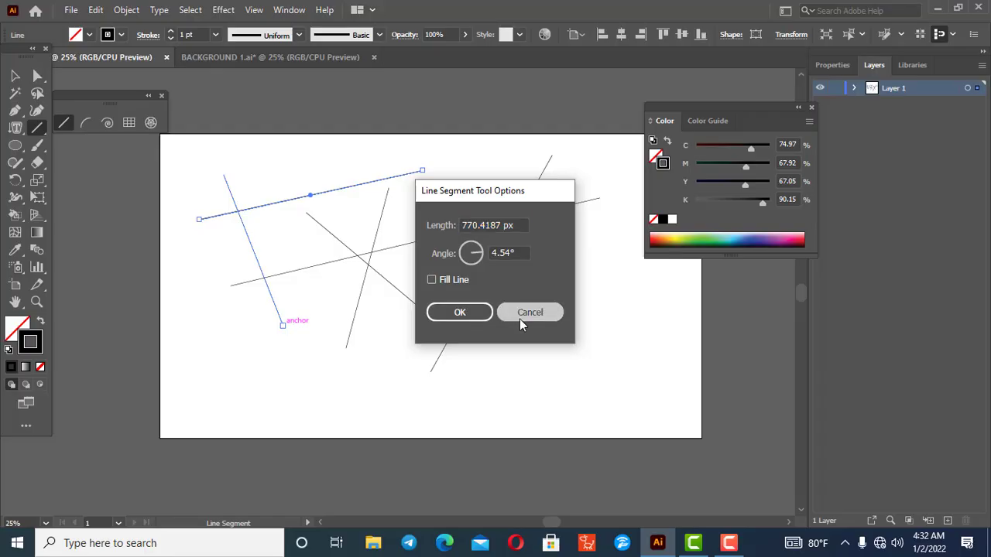
{"action": "left_click", "coordinate": [529, 312]}
{"action": "left_click_drag", "start_coordinate": [283, 325], "coordinate": [240, 343]}
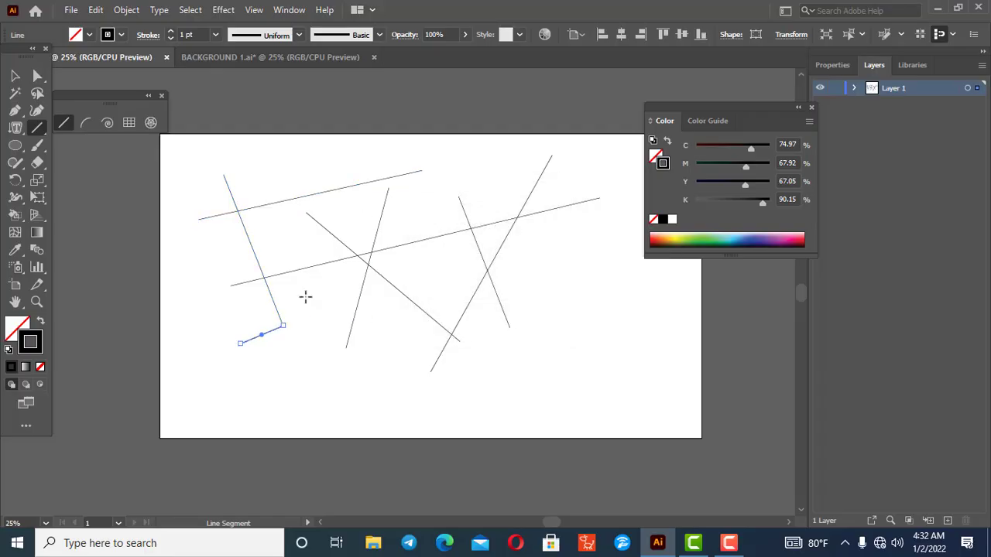
{"action": "left_click_drag", "start_coordinate": [346, 347], "coordinate": [389, 376]}
Step: Select all the line segments on the artboard and delete them
{"action": "left_click", "coordinate": [16, 77]}
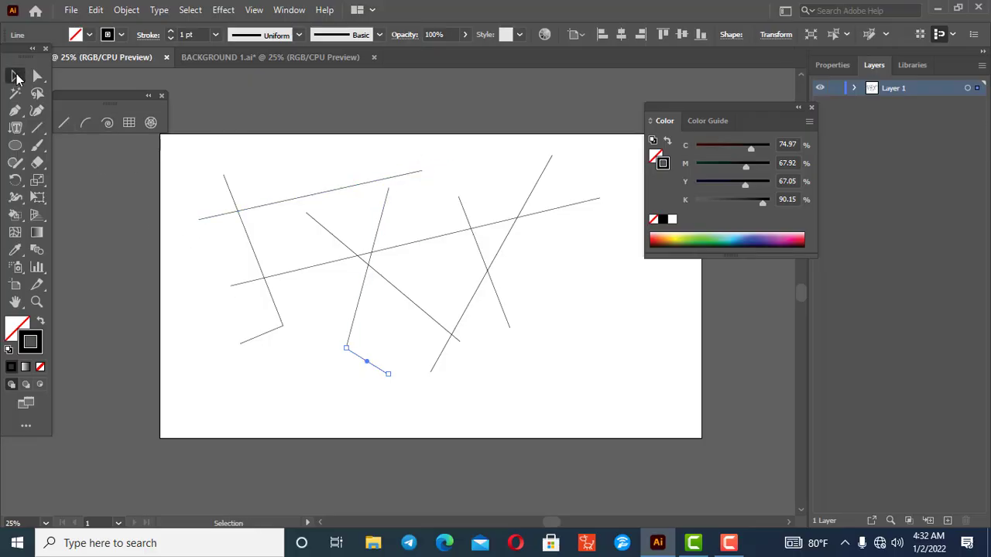
{"action": "left_click_drag", "start_coordinate": [195, 158], "coordinate": [619, 408]}
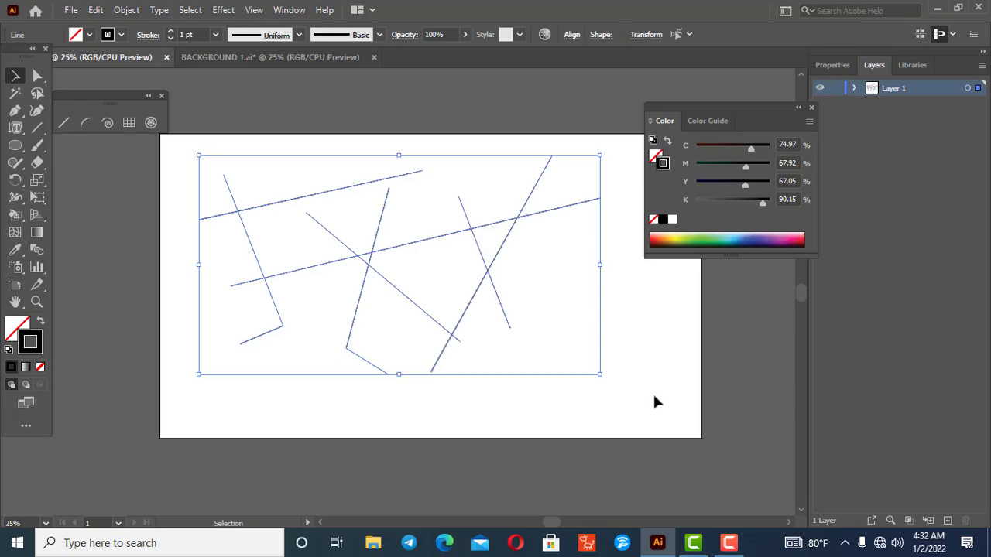
{"action": "key", "text": "Delete"}
Step: Draw a quarter-circle arc in the upper part of the artboard with the Arc tool, curving down to the left
{"action": "left_click", "coordinate": [86, 123]}
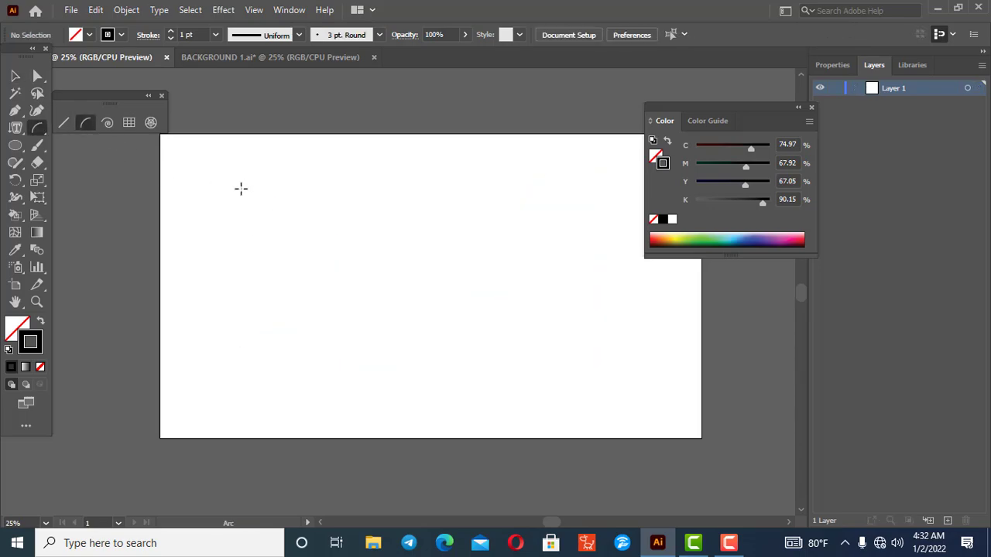
{"action": "left_click_drag", "start_coordinate": [379, 189], "coordinate": [273, 287]}
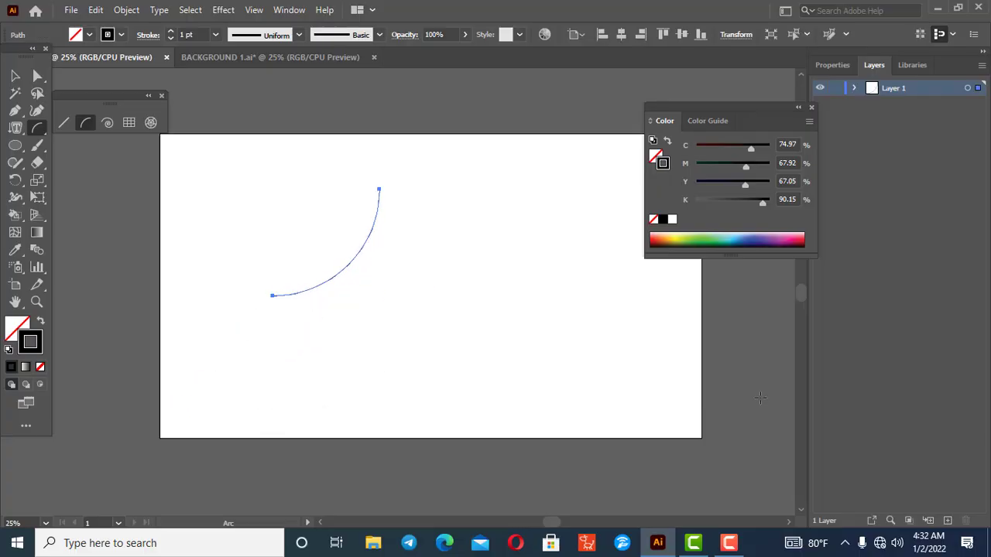
{"action": "left_click", "coordinate": [15, 75]}
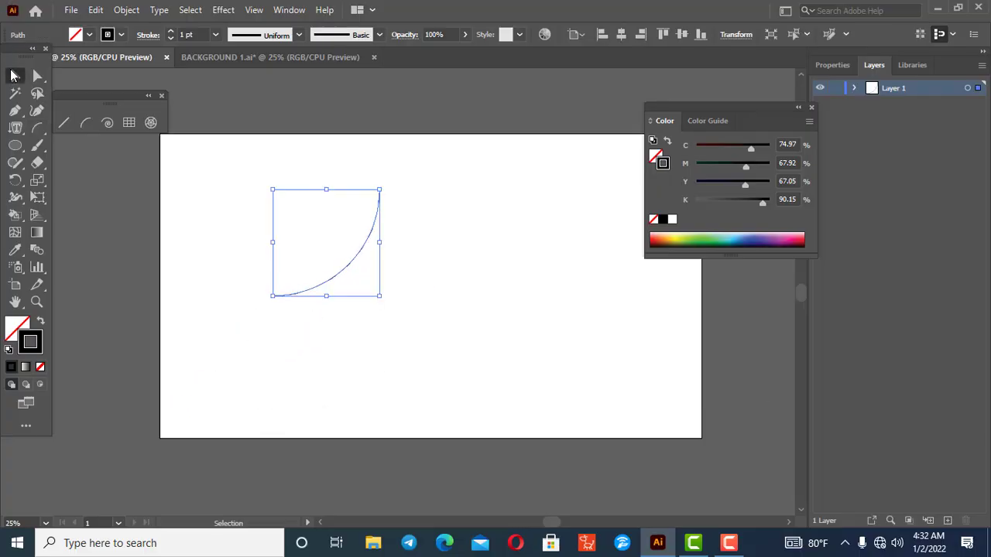
Step: Set the arc's stroke weight to 10 pt and then delete the arc from the artboard
{"action": "left_click", "coordinate": [171, 31]}
{"action": "left_click", "coordinate": [171, 31]}
{"action": "left_click", "coordinate": [171, 31]}
{"action": "left_click", "coordinate": [171, 31]}
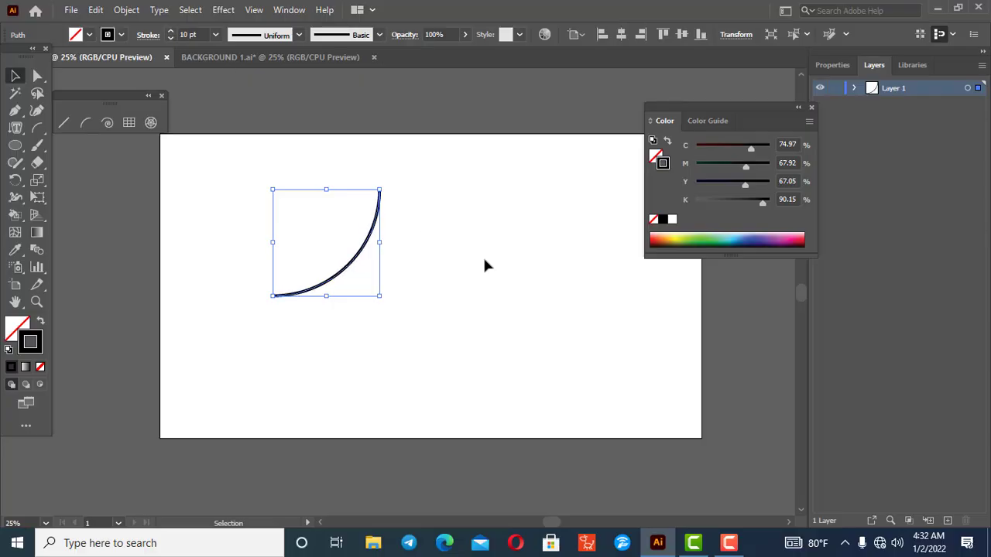
{"action": "left_click", "coordinate": [347, 280]}
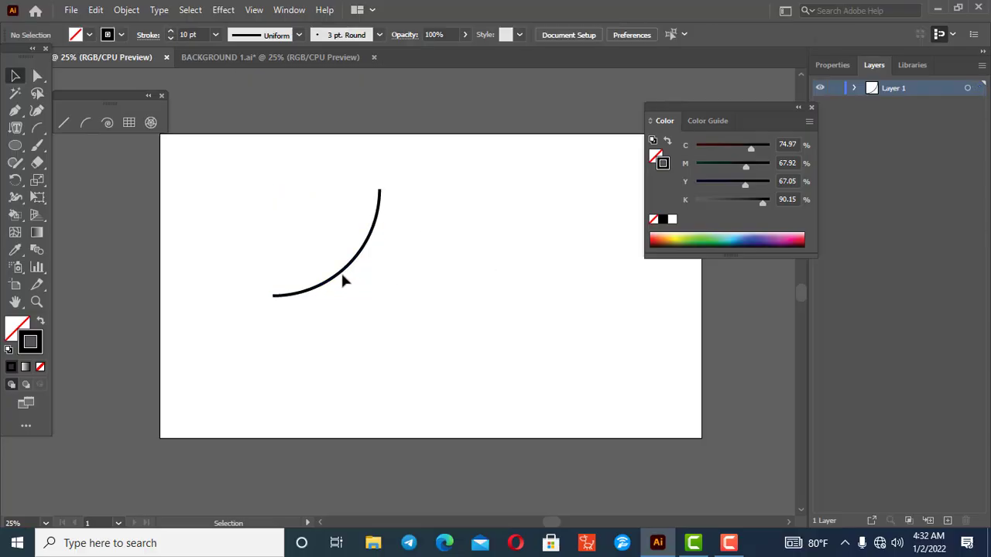
{"action": "left_click", "coordinate": [341, 272]}
{"action": "key", "text": "Delete"}
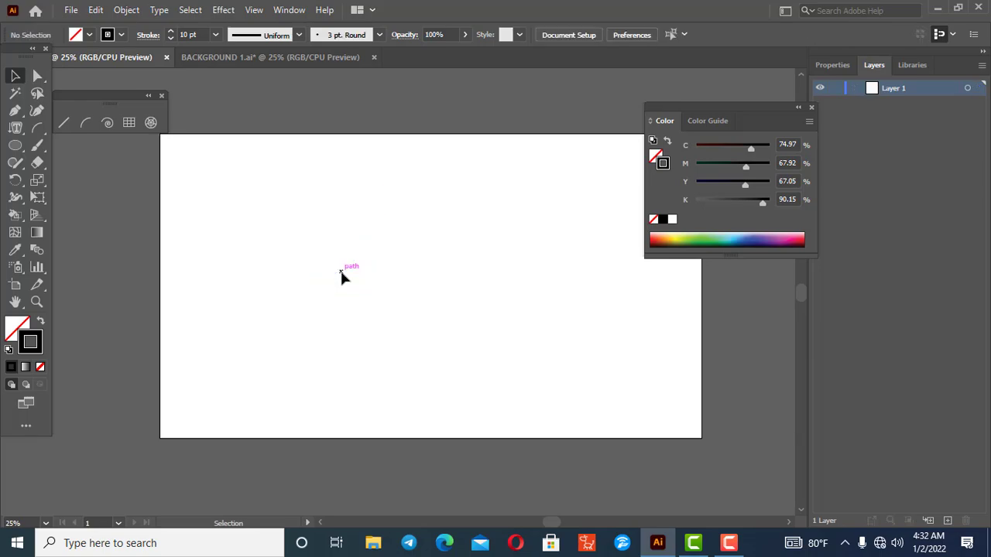
Step: Draw a spiral in the upper-left part of the artboard with the Spiral tool, then delete it
{"action": "left_click", "coordinate": [106, 125]}
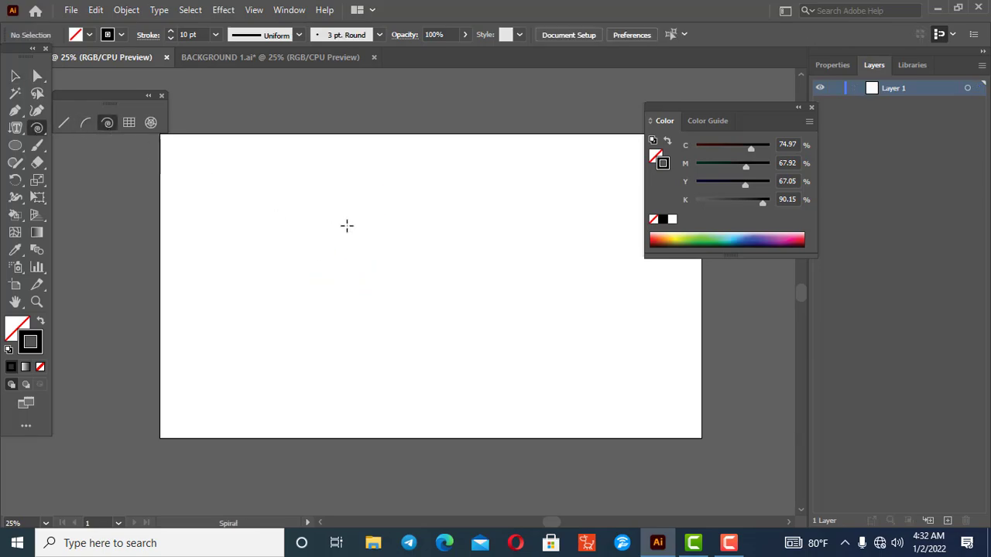
{"action": "left_click_drag", "start_coordinate": [336, 209], "coordinate": [414, 202]}
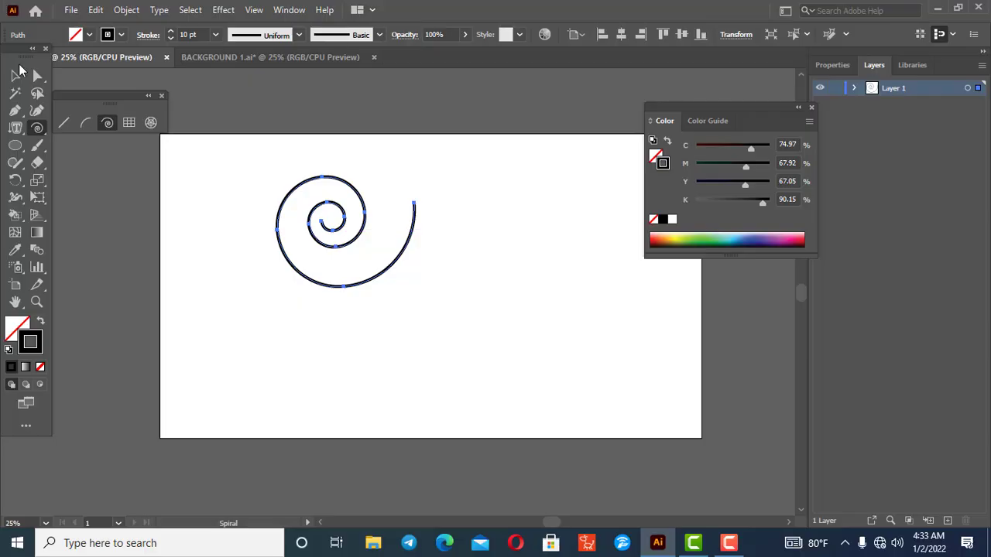
{"action": "left_click", "coordinate": [16, 76]}
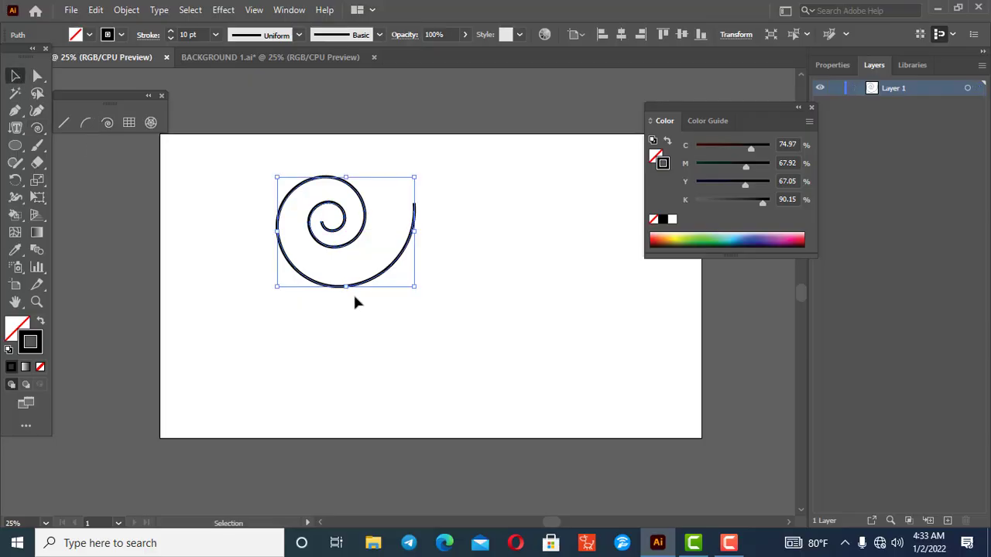
{"action": "key", "text": "Delete"}
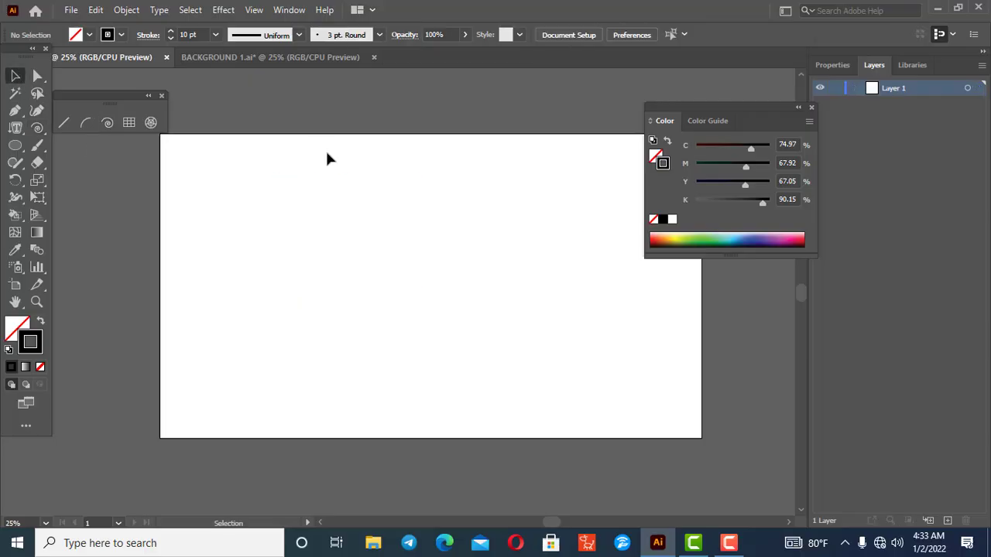
Step: Draw three rectangular grids of different proportions and add a fourth, 532 × 181 px with 5 horizontal and 5 vertical dividers, near the artboard's lower right
{"action": "left_click", "coordinate": [133, 130]}
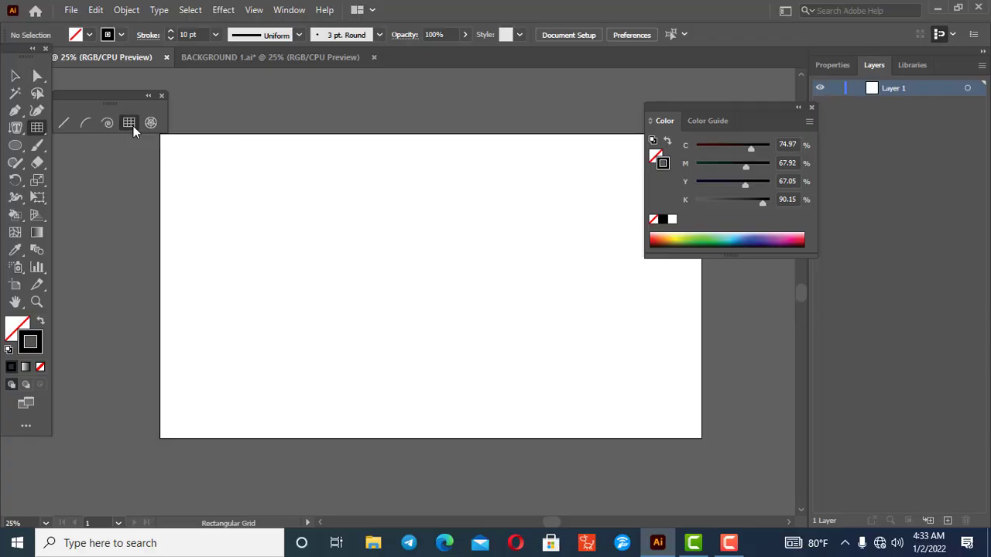
{"action": "mouse_move", "coordinate": [284, 195]}
{"action": "left_mouse_down"}
{"action": "mouse_move", "coordinate": [292, 217]}
{"action": "mouse_move", "coordinate": [431, 352]}
{"action": "mouse_move", "coordinate": [569, 321]}
{"action": "mouse_move", "coordinate": [596, 359]}
{"action": "left_mouse_up"}
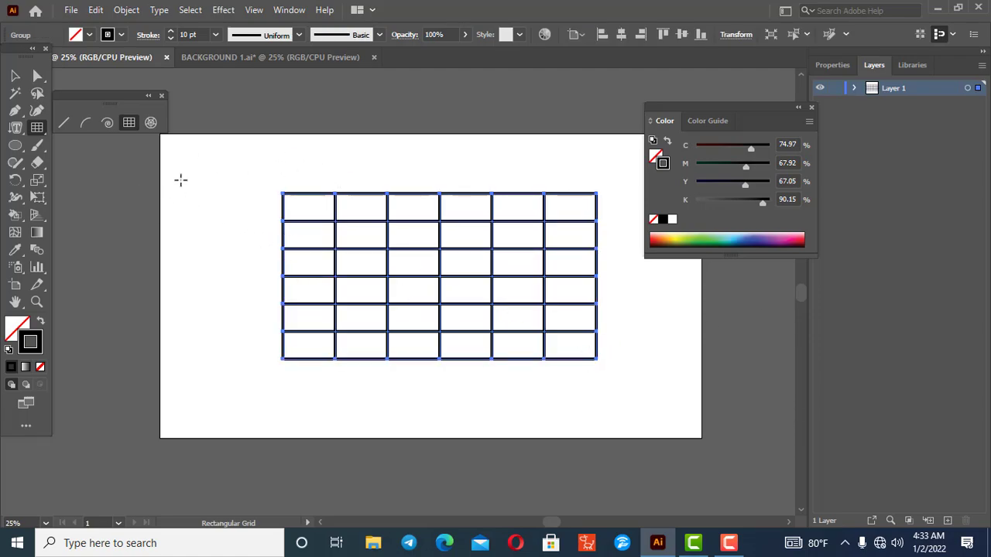
{"action": "left_click_drag", "start_coordinate": [181, 179], "coordinate": [244, 360]}
{"action": "left_click_drag", "start_coordinate": [207, 387], "coordinate": [359, 437]}
{"action": "left_click", "coordinate": [468, 403]}
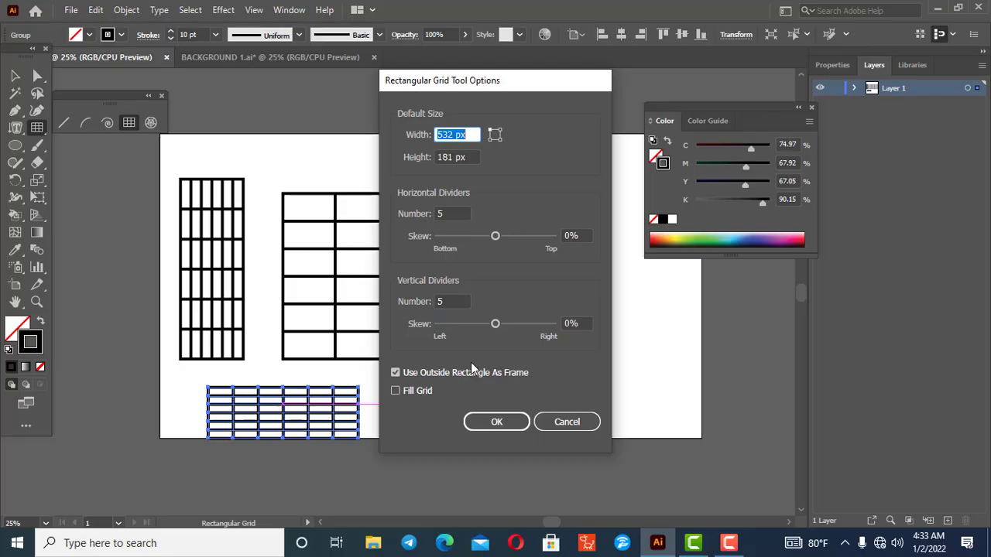
{"action": "left_click", "coordinate": [496, 422]}
Step: Select all four rectangular grids on the artboard and delete them
{"action": "left_click", "coordinate": [15, 76]}
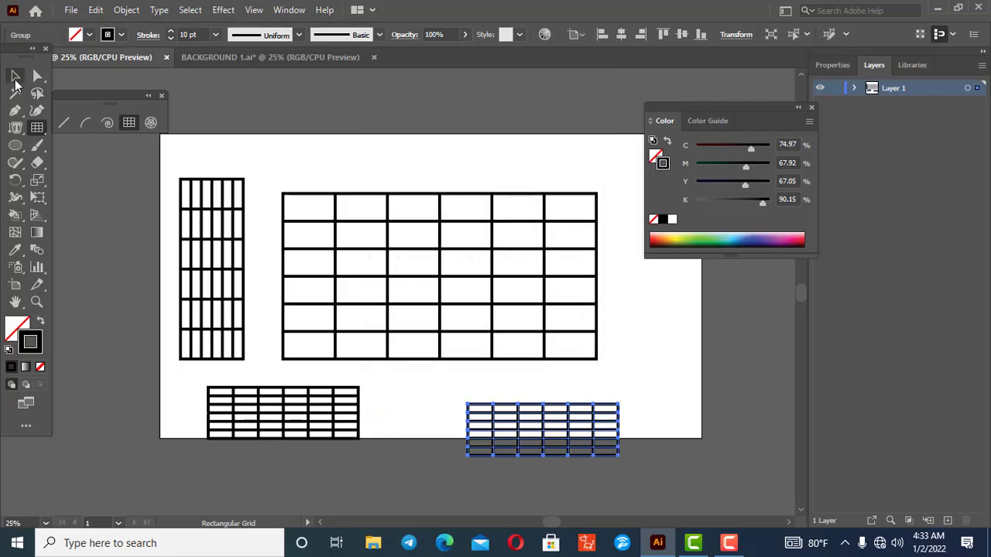
{"action": "left_click_drag", "start_coordinate": [155, 164], "coordinate": [617, 455]}
{"action": "key", "text": "Delete"}
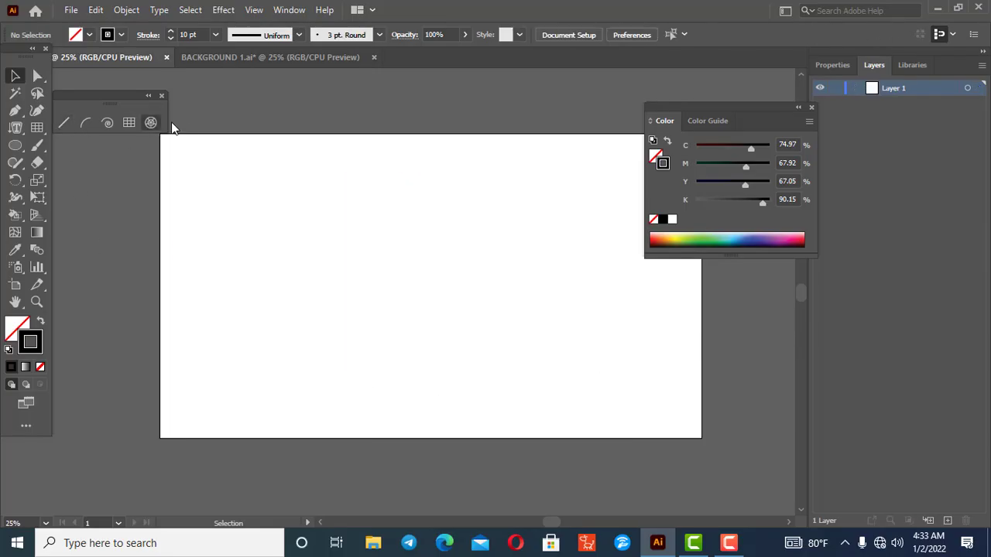
Step: Draw a polar grid left of the artboard's centre and add a second one, 638 × 614 px with 5 concentric and 5 radial dividers, at lower right
{"action": "left_click", "coordinate": [151, 123]}
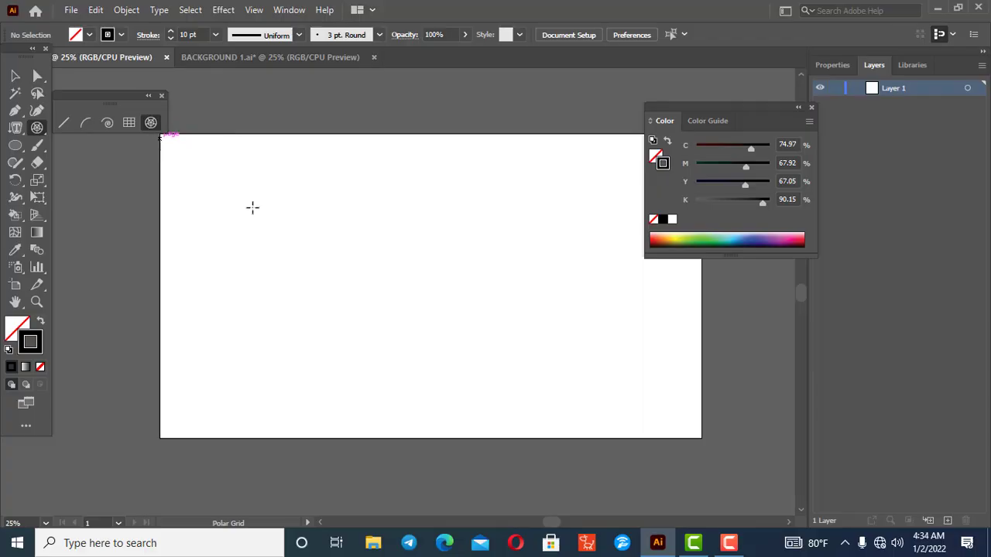
{"action": "left_click_drag", "start_coordinate": [264, 192], "coordinate": [444, 364]}
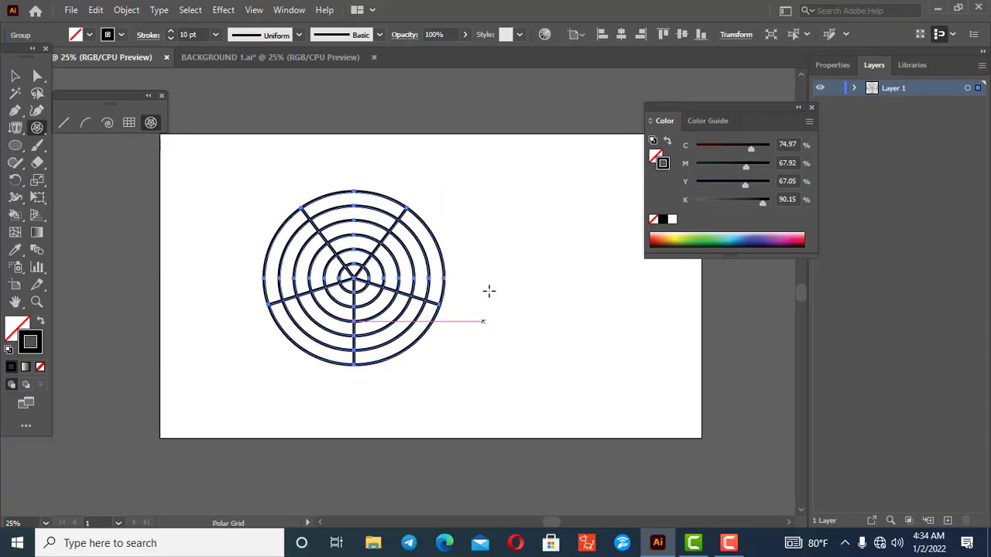
{"action": "left_click", "coordinate": [488, 262]}
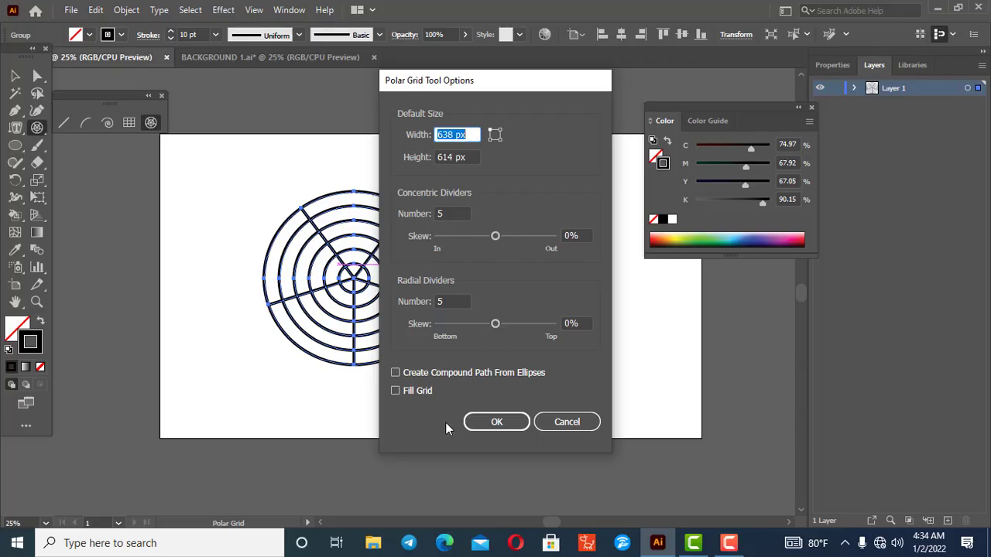
{"action": "left_click", "coordinate": [497, 422]}
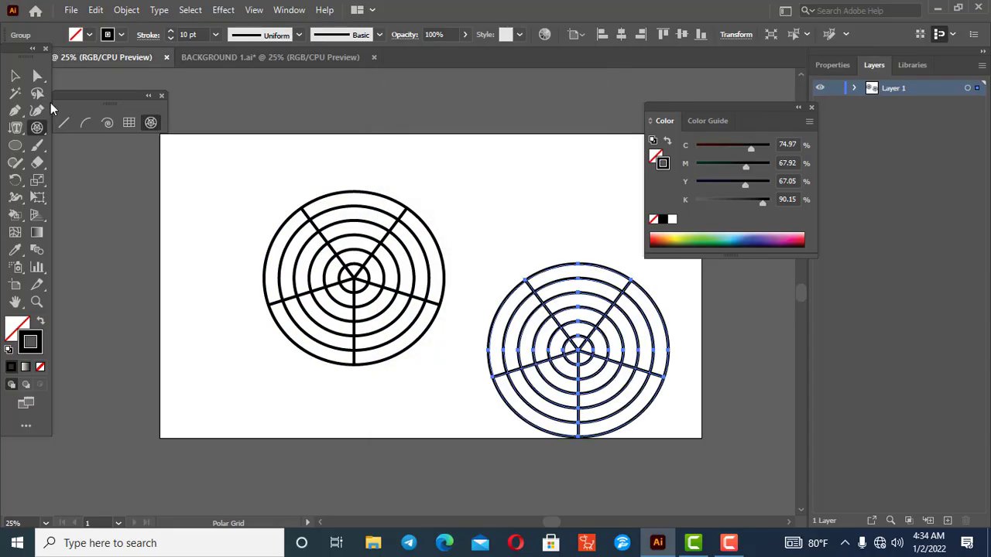
Step: Select and delete both polar grids, then close the floating set of line tools
{"action": "left_click", "coordinate": [12, 76]}
{"action": "left_click_drag", "start_coordinate": [219, 181], "coordinate": [667, 418]}
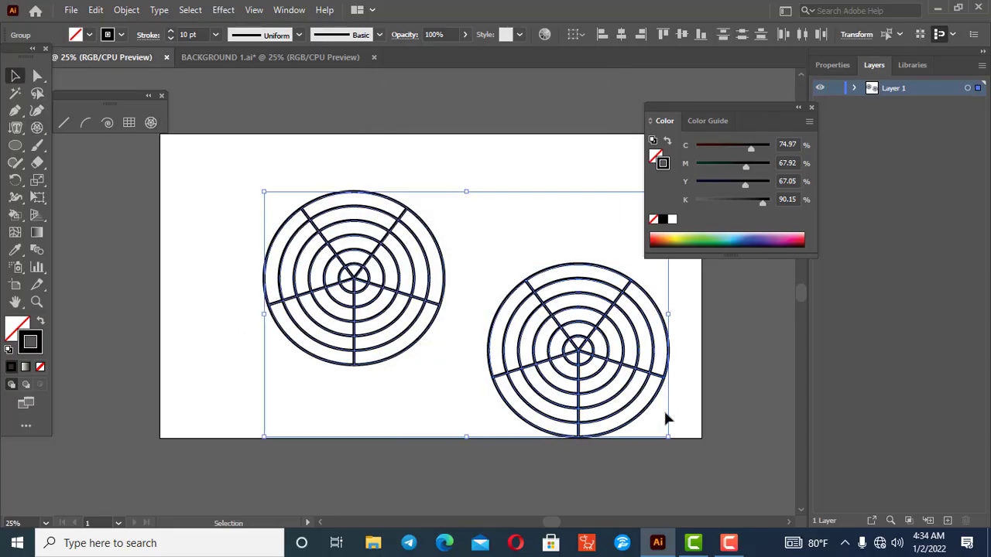
{"action": "key", "text": "Delete"}
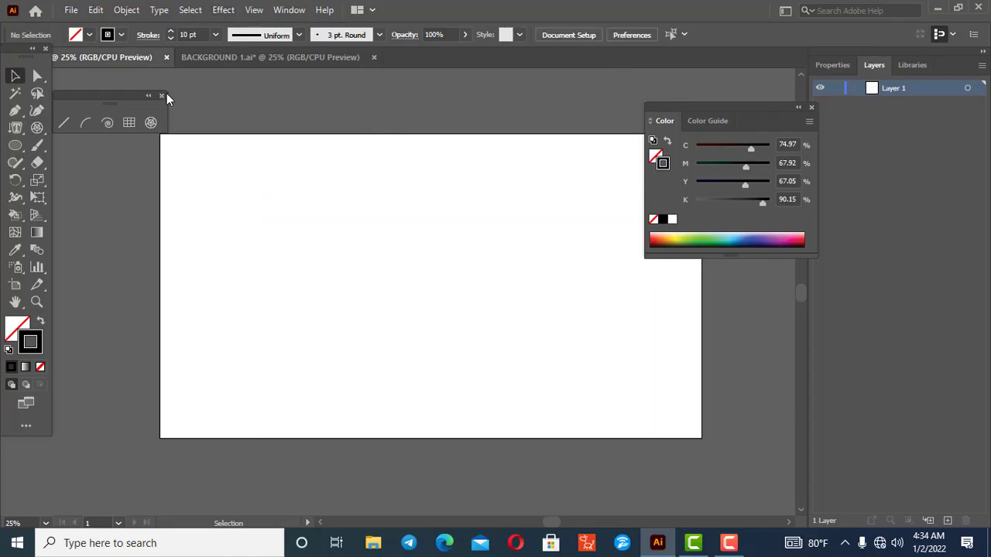
{"action": "left_click", "coordinate": [163, 96]}
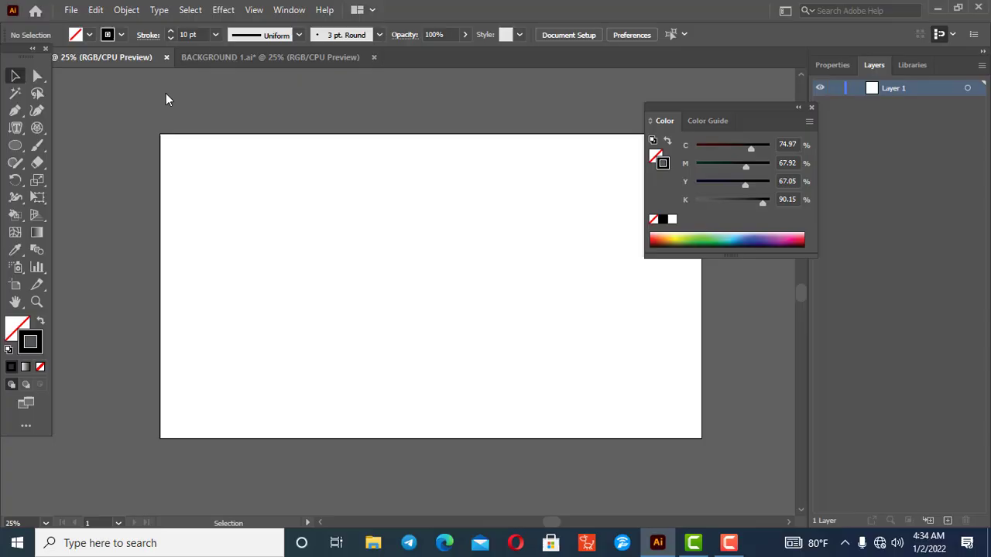
Step: Paint a series of overlapping black 1 pt freehand strokes across the artboard with the Paintbrush tool
{"action": "left_click", "coordinate": [39, 146]}
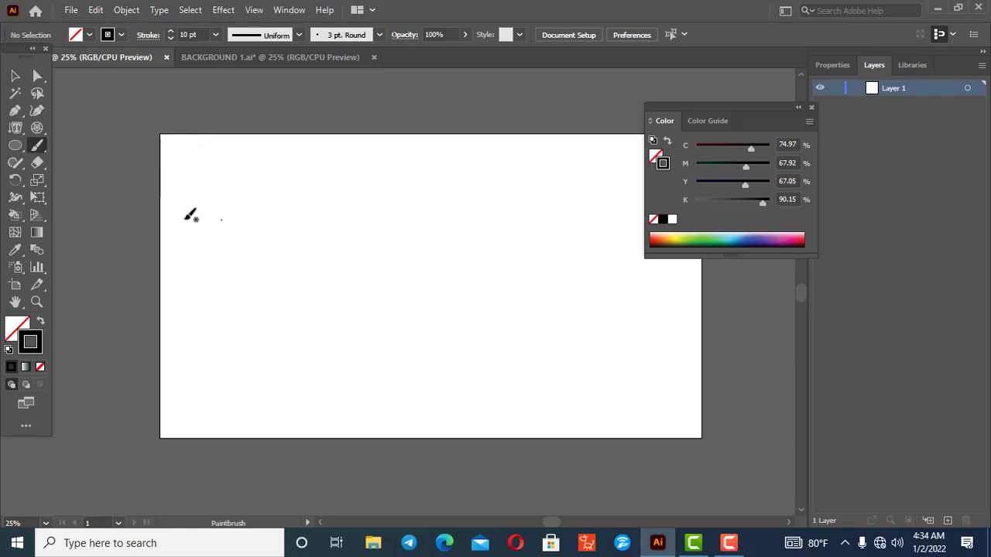
{"action": "left_click_drag", "start_coordinate": [205, 244], "coordinate": [375, 284]}
{"action": "mouse_move", "coordinate": [231, 300]}
{"action": "left_mouse_down"}
{"action": "mouse_move", "coordinate": [398, 358]}
{"action": "mouse_move", "coordinate": [463, 302]}
{"action": "left_mouse_up"}
{"action": "mouse_move", "coordinate": [449, 203]}
{"action": "left_mouse_down"}
{"action": "mouse_move", "coordinate": [437, 271]}
{"action": "mouse_move", "coordinate": [318, 323]}
{"action": "left_mouse_up"}
{"action": "left_click_drag", "start_coordinate": [416, 399], "coordinate": [511, 268]}
{"action": "mouse_move", "coordinate": [480, 189]}
{"action": "left_mouse_down"}
{"action": "mouse_move", "coordinate": [487, 223]}
{"action": "mouse_move", "coordinate": [469, 323]}
{"action": "mouse_move", "coordinate": [422, 371]}
{"action": "mouse_move", "coordinate": [266, 396]}
{"action": "left_mouse_up"}
{"action": "mouse_move", "coordinate": [188, 308]}
{"action": "left_mouse_down"}
{"action": "mouse_move", "coordinate": [262, 214]}
{"action": "mouse_move", "coordinate": [359, 231]}
{"action": "left_mouse_up"}
{"action": "left_click_drag", "start_coordinate": [378, 168], "coordinate": [373, 311]}
{"action": "mouse_move", "coordinate": [301, 302]}
{"action": "left_mouse_down"}
{"action": "mouse_move", "coordinate": [337, 345]}
{"action": "mouse_move", "coordinate": [466, 271]}
{"action": "left_mouse_up"}
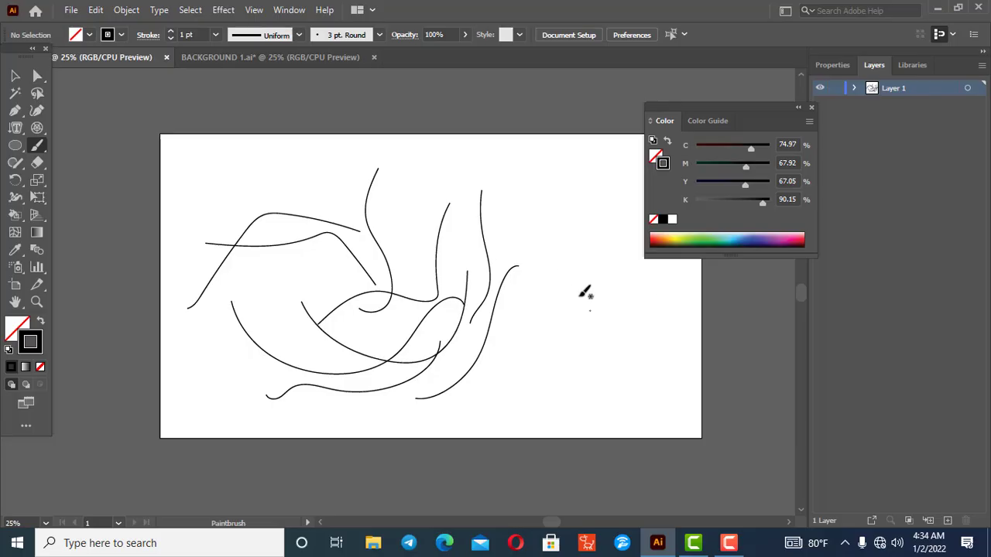
{"action": "left_click_drag", "start_coordinate": [553, 248], "coordinate": [571, 394]}
{"action": "left_click_drag", "start_coordinate": [578, 191], "coordinate": [445, 363]}
{"action": "mouse_move", "coordinate": [390, 224]}
{"action": "left_mouse_down"}
{"action": "mouse_move", "coordinate": [434, 202]}
{"action": "mouse_move", "coordinate": [580, 327]}
{"action": "mouse_move", "coordinate": [278, 289]}
{"action": "mouse_move", "coordinate": [503, 240]}
{"action": "left_mouse_up"}
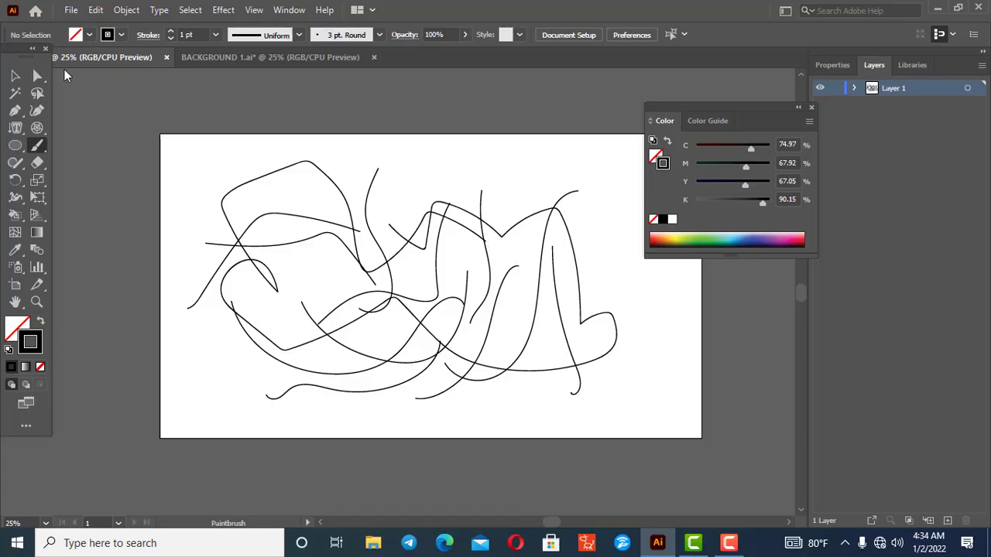
Step: Select all the painted freehand strokes on the artboard and delete them
{"action": "key", "text": "v"}
{"action": "mouse_move", "coordinate": [118, 120]}
{"action": "left_mouse_down"}
{"action": "mouse_move", "coordinate": [655, 420]}
{"action": "mouse_move", "coordinate": [675, 444]}
{"action": "left_mouse_up"}
{"action": "key", "text": "Delete"}
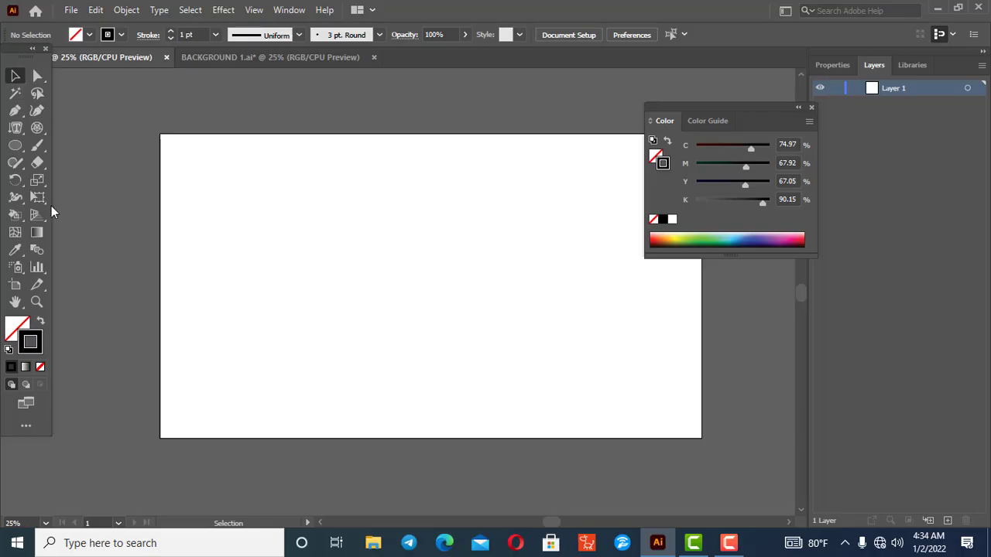
Step: Set the Paintbrush to a 6 pt stroke weight and an orange stroke colour
{"action": "left_click", "coordinate": [28, 147]}
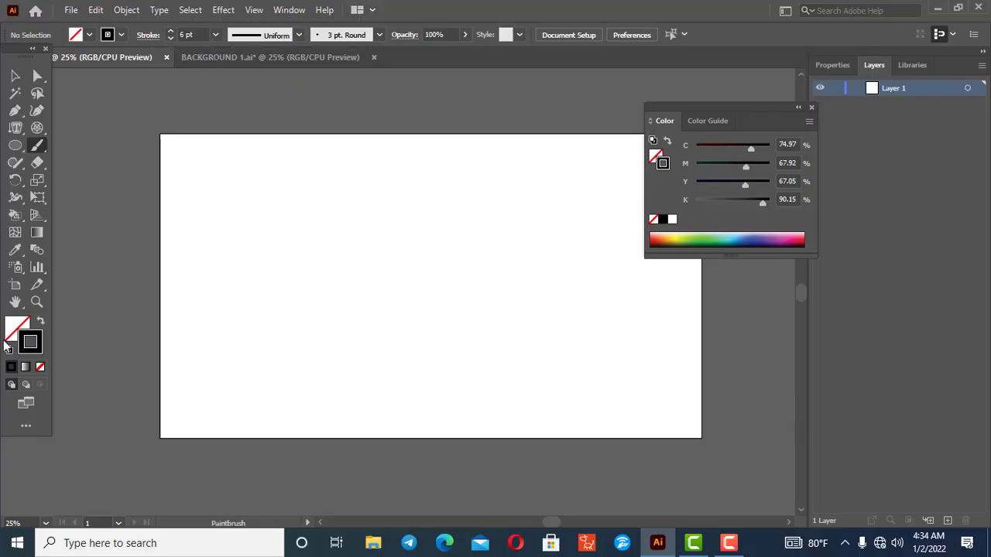
{"action": "double_click", "coordinate": [40, 341]}
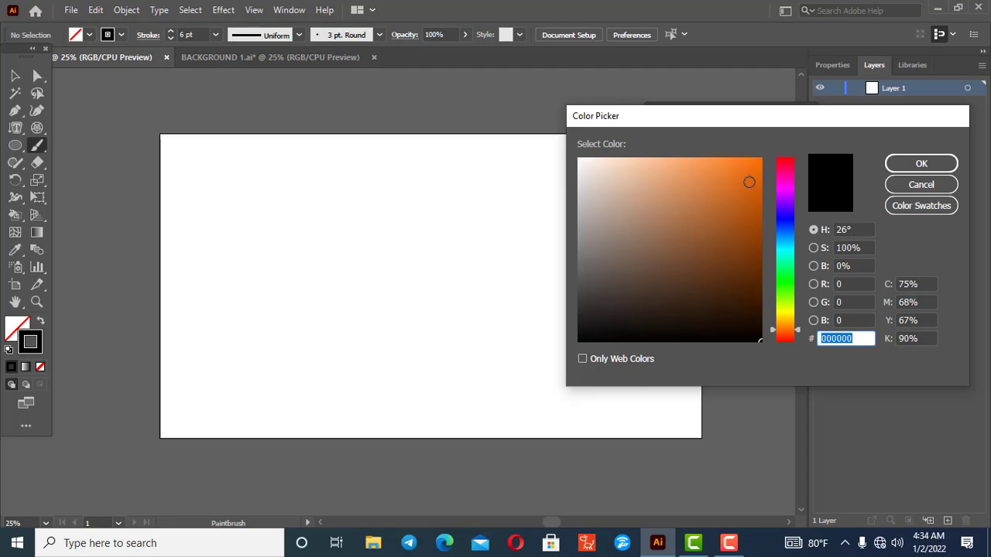
{"action": "left_click", "coordinate": [748, 182]}
{"action": "left_click", "coordinate": [921, 164]}
Step: Try the brush with one long orange curve across the middle of the artboard and undo it
{"action": "mouse_move", "coordinate": [325, 195]}
{"action": "left_mouse_down"}
{"action": "mouse_move", "coordinate": [418, 278]}
{"action": "mouse_move", "coordinate": [551, 356]}
{"action": "left_mouse_up"}
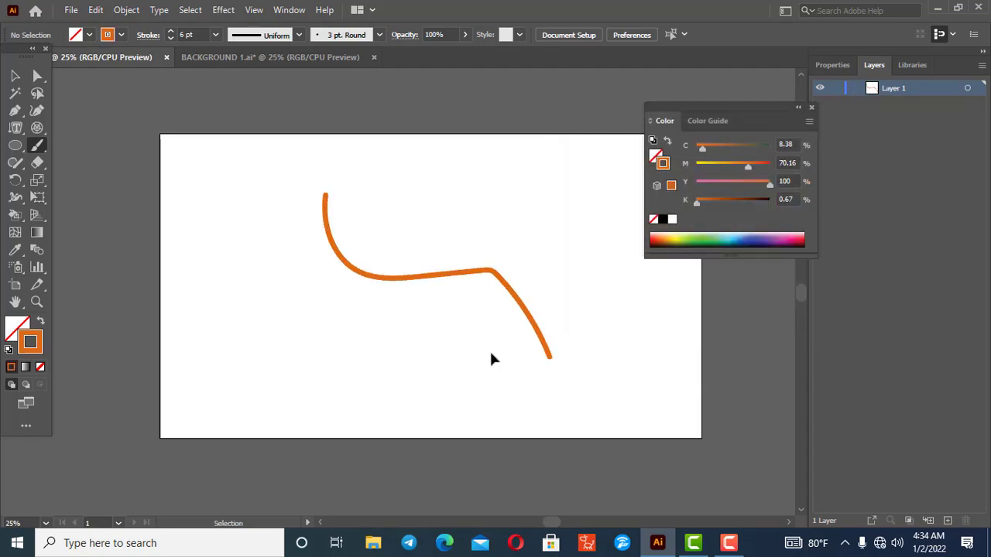
{"action": "key", "text": "ctrl+z"}
{"action": "left_click", "coordinate": [381, 35]}
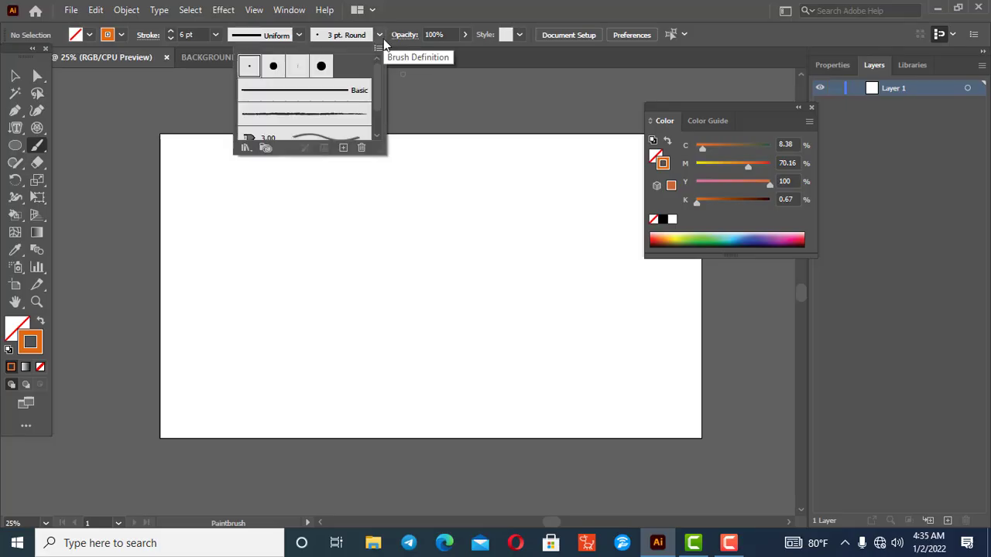
{"action": "left_click_drag", "start_coordinate": [379, 75], "coordinate": [380, 104]}
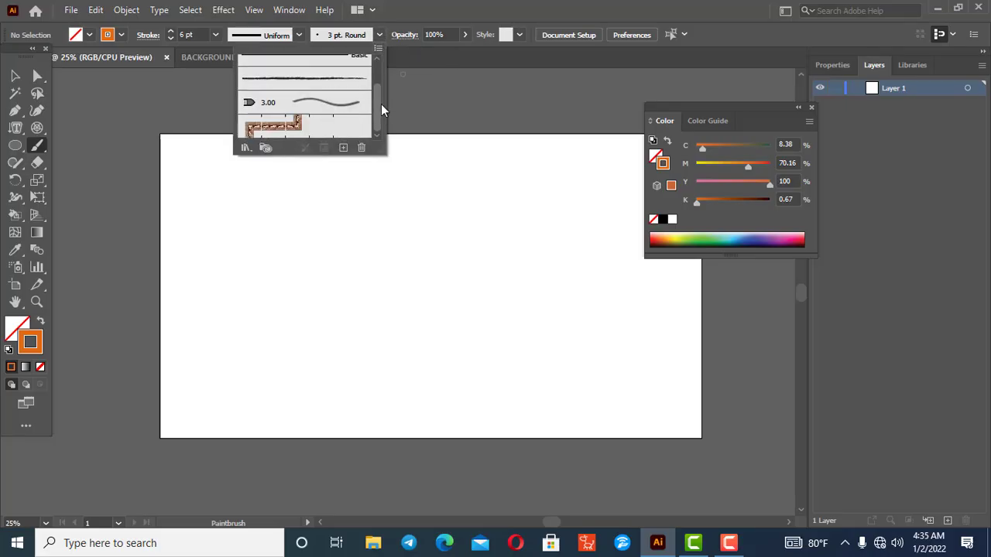
{"action": "scroll", "coordinate": [306, 116], "scroll_direction": "up", "scroll_amount": 3}
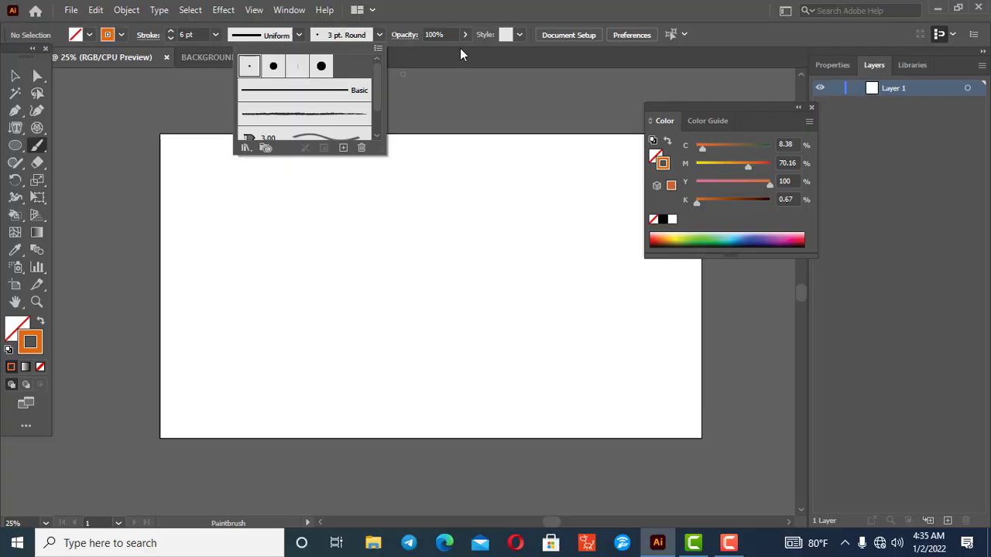
{"action": "left_click", "coordinate": [411, 6]}
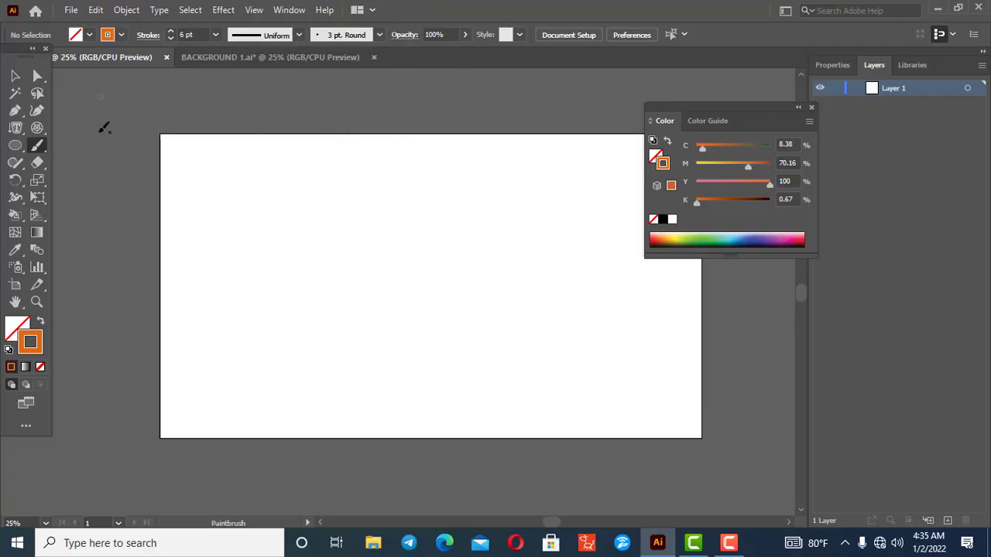
Step: Paint two orange 6 pt freehand strokes around the middle of the artboard with the Paintbrush tool
{"action": "left_click_drag", "start_coordinate": [293, 223], "coordinate": [424, 299]}
{"action": "mouse_move", "coordinate": [469, 242]}
{"action": "left_mouse_down"}
{"action": "mouse_move", "coordinate": [488, 334]}
{"action": "mouse_move", "coordinate": [362, 337]}
{"action": "left_mouse_up"}
{"action": "left_click", "coordinate": [16, 76]}
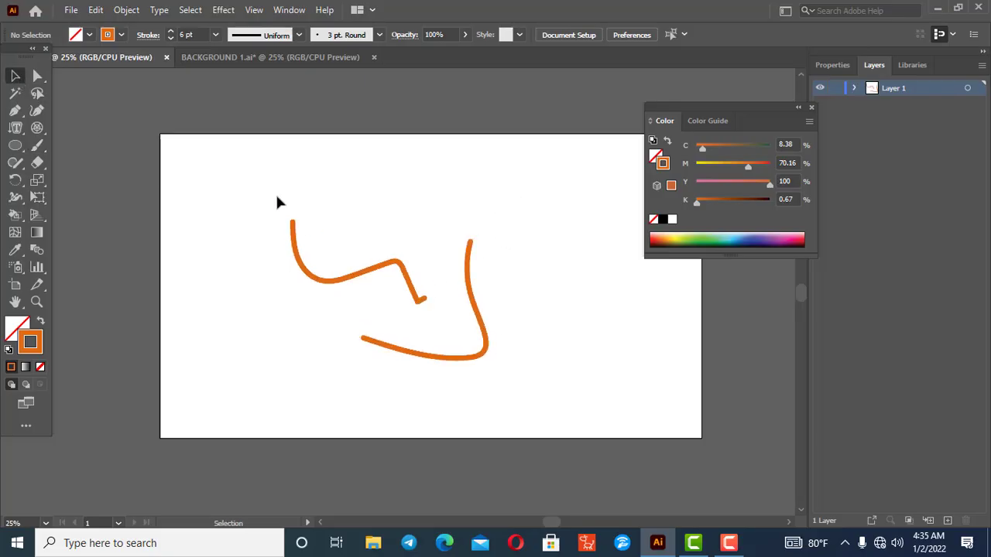
Step: Delete both orange curved strokes from the artboard
{"action": "left_click_drag", "start_coordinate": [268, 189], "coordinate": [523, 385]}
{"action": "key", "text": "Delete"}
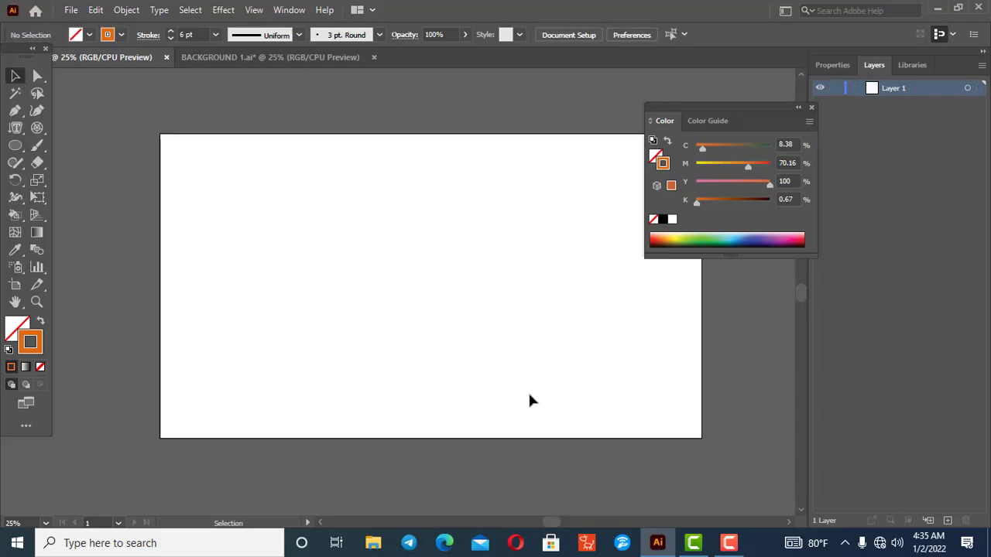
{"action": "left_click", "coordinate": [36, 166]}
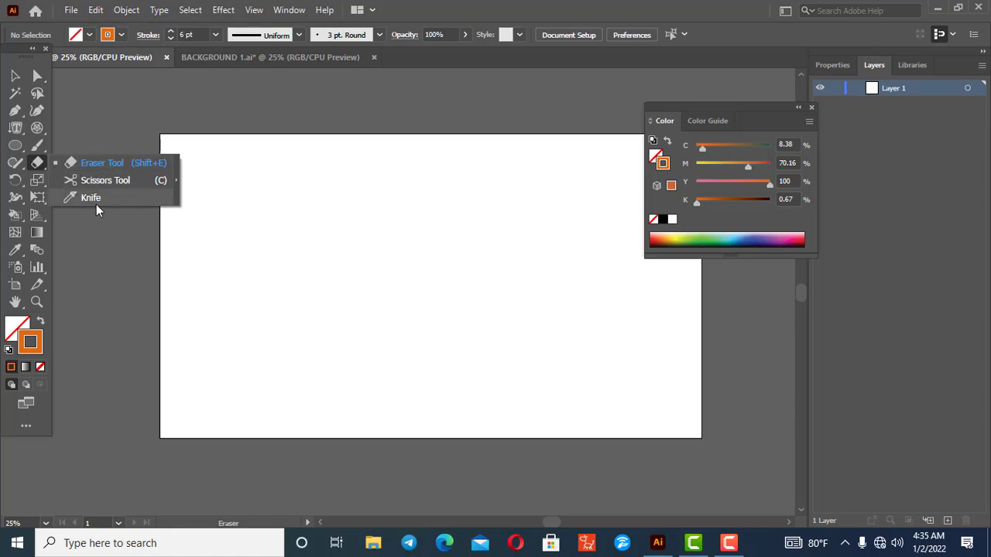
{"action": "left_click", "coordinate": [37, 163]}
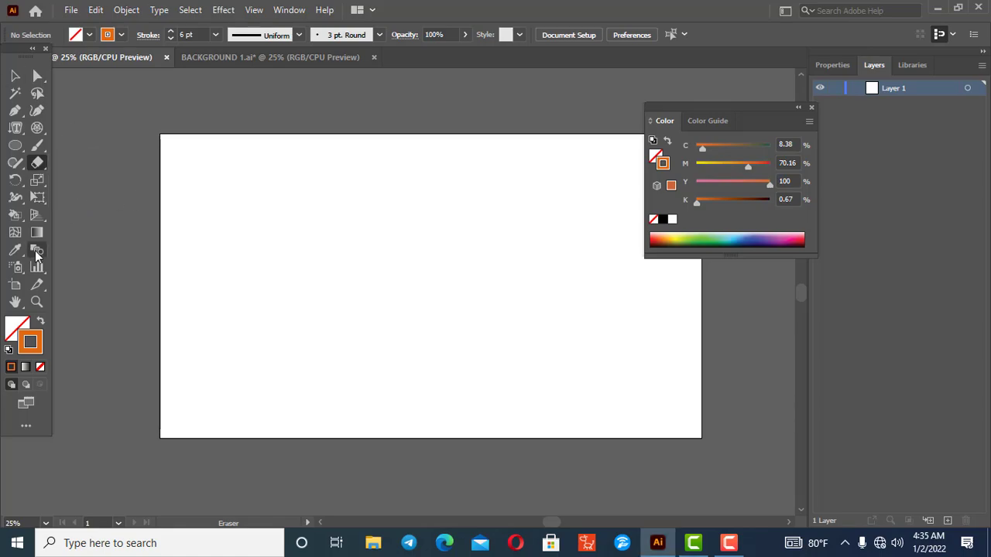
Step: Draw a large circle in the middle of the artboard with a solid orange fill and no stroke
{"action": "left_click_drag", "start_coordinate": [15, 145], "coordinate": [65, 185]}
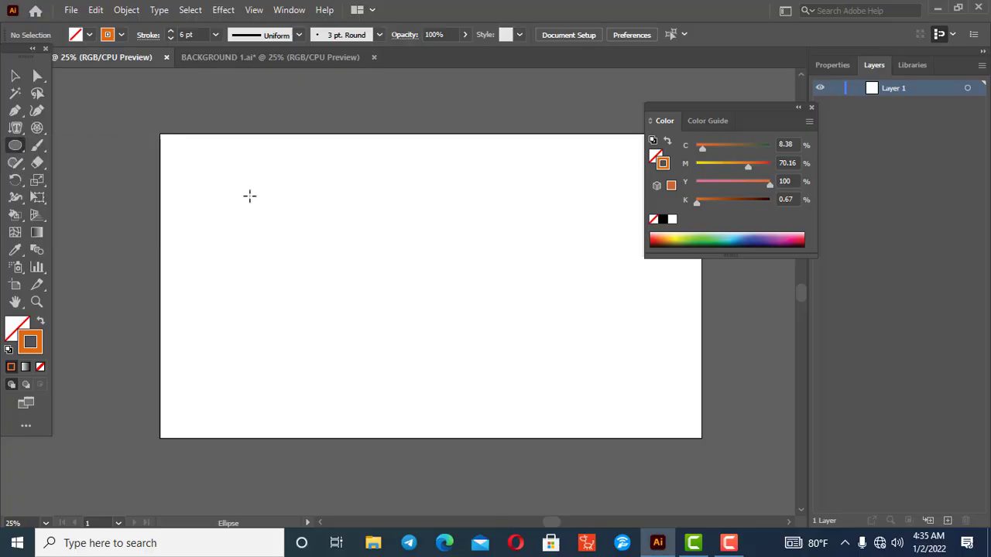
{"action": "left_click", "coordinate": [12, 331]}
{"action": "left_click", "coordinate": [11, 367]}
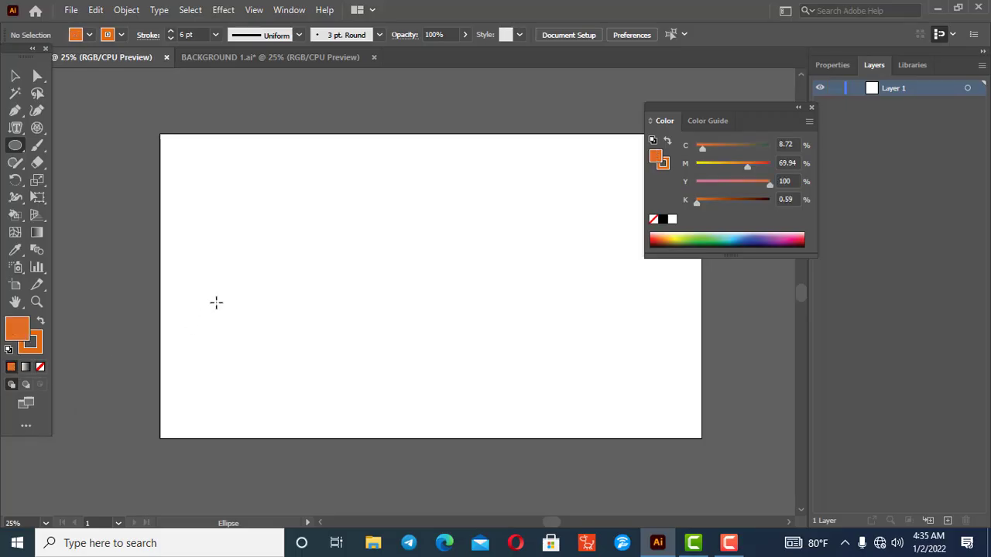
{"action": "left_click", "coordinate": [34, 346]}
{"action": "left_click", "coordinate": [41, 367]}
{"action": "left_click", "coordinate": [15, 327]}
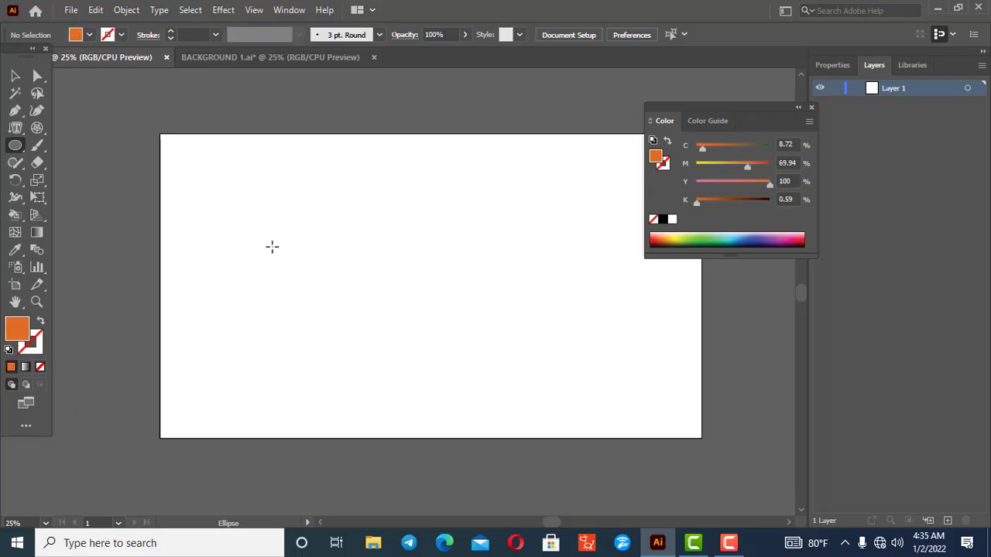
{"action": "left_click_drag", "start_coordinate": [290, 195], "coordinate": [509, 422]}
Step: Move the orange circle slightly upward on the artboard and deselect it
{"action": "key", "text": "v"}
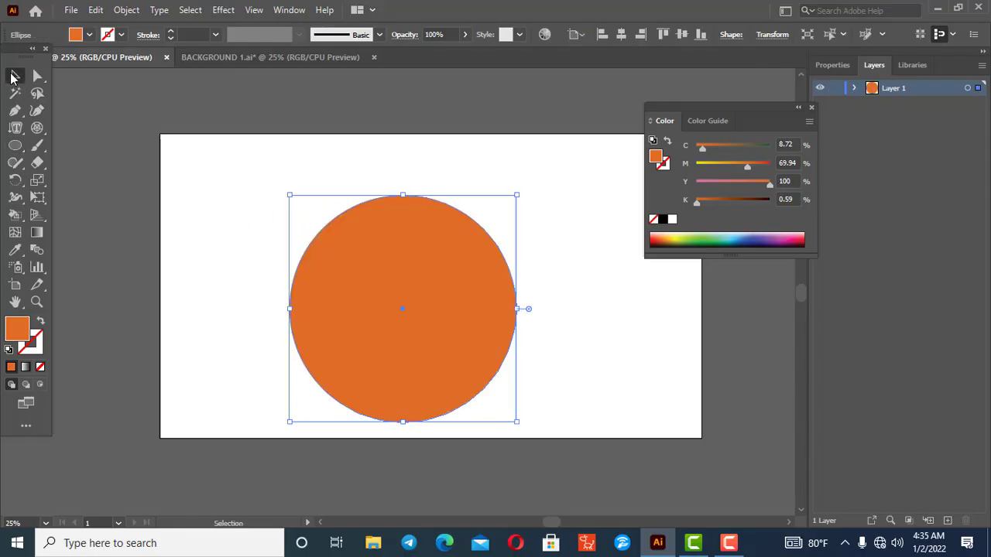
{"action": "left_click_drag", "start_coordinate": [360, 302], "coordinate": [365, 266]}
{"action": "left_click", "coordinate": [567, 293]}
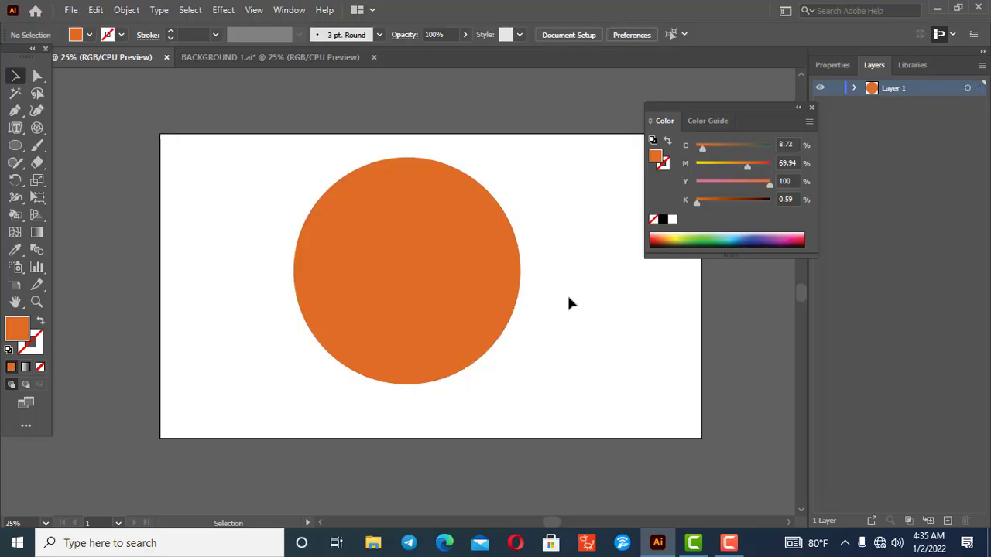
Step: Try the Eraser on the circle with one curved top-to-bottom cut and one wavy side-to-side cut, undoing each
{"action": "mouse_move", "coordinate": [37, 162]}
{"action": "left_mouse_down"}
{"action": "mouse_move", "coordinate": [91, 180]}
{"action": "mouse_move", "coordinate": [119, 164]}
{"action": "left_mouse_up"}
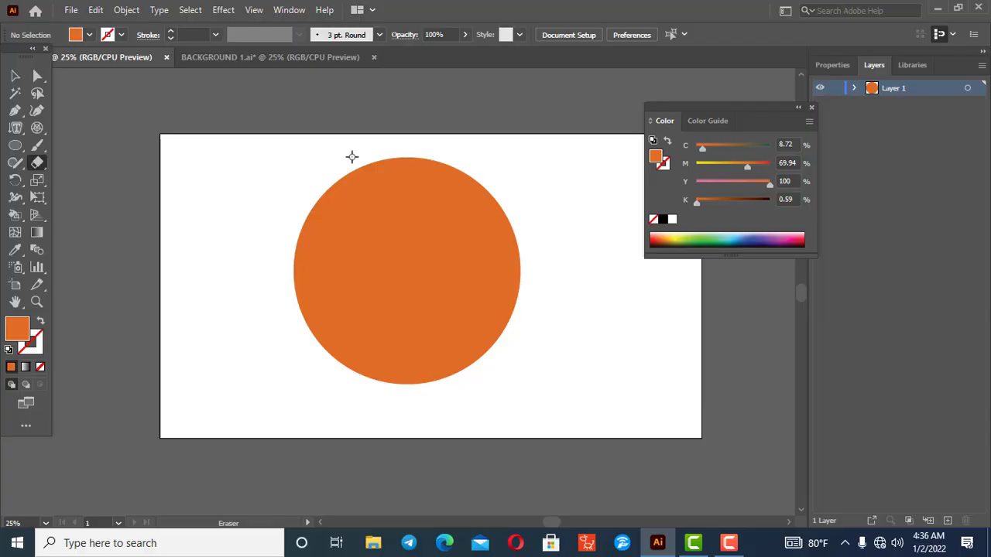
{"action": "mouse_move", "coordinate": [365, 160]}
{"action": "left_mouse_down"}
{"action": "mouse_move", "coordinate": [428, 256]}
{"action": "mouse_move", "coordinate": [419, 381]}
{"action": "left_mouse_up"}
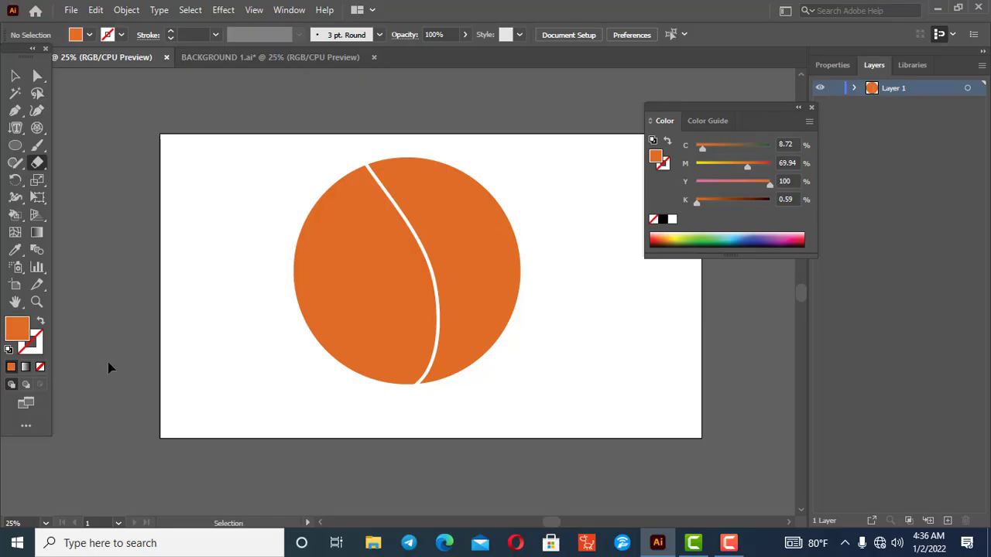
{"action": "key", "text": "ctrl+z"}
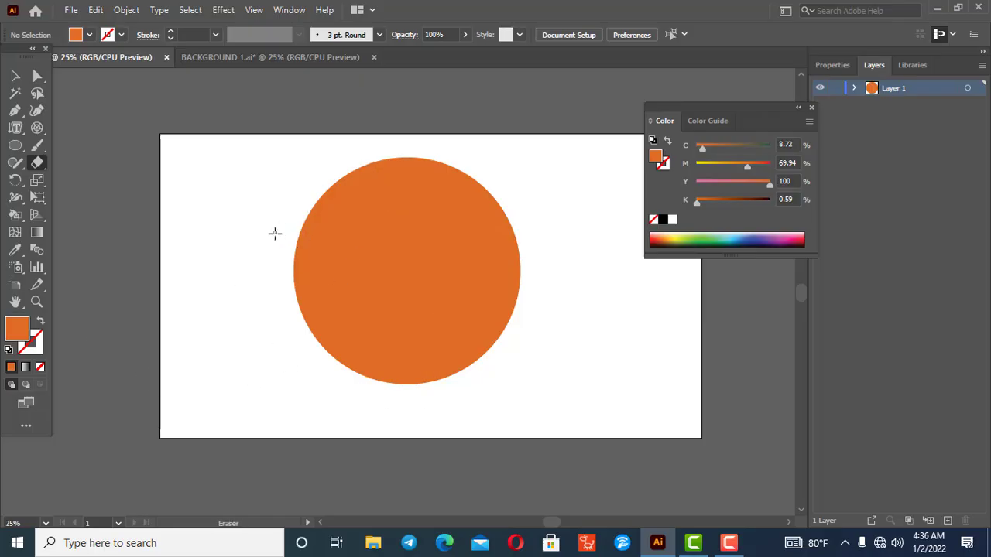
{"action": "left_click_drag", "start_coordinate": [274, 233], "coordinate": [585, 268]}
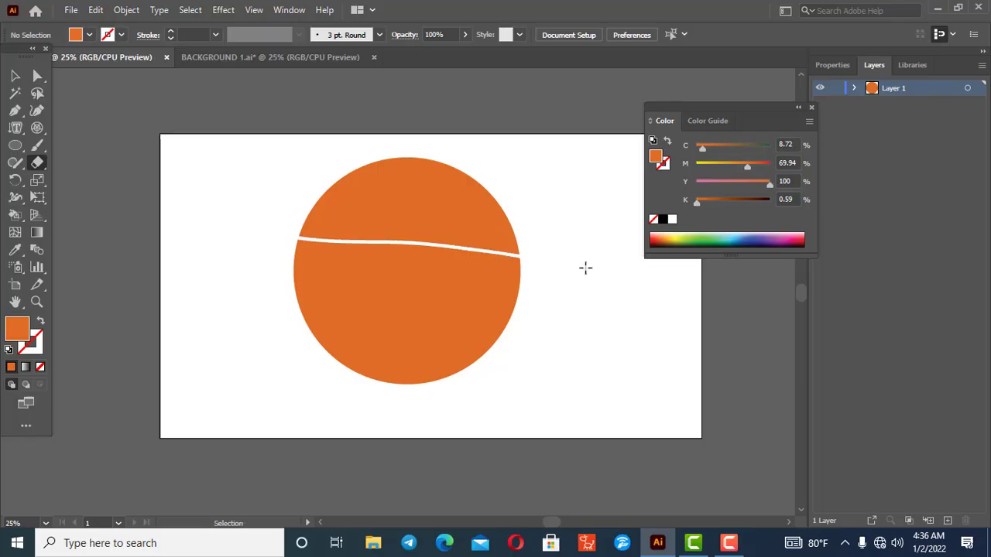
{"action": "key", "text": "ctrl+z"}
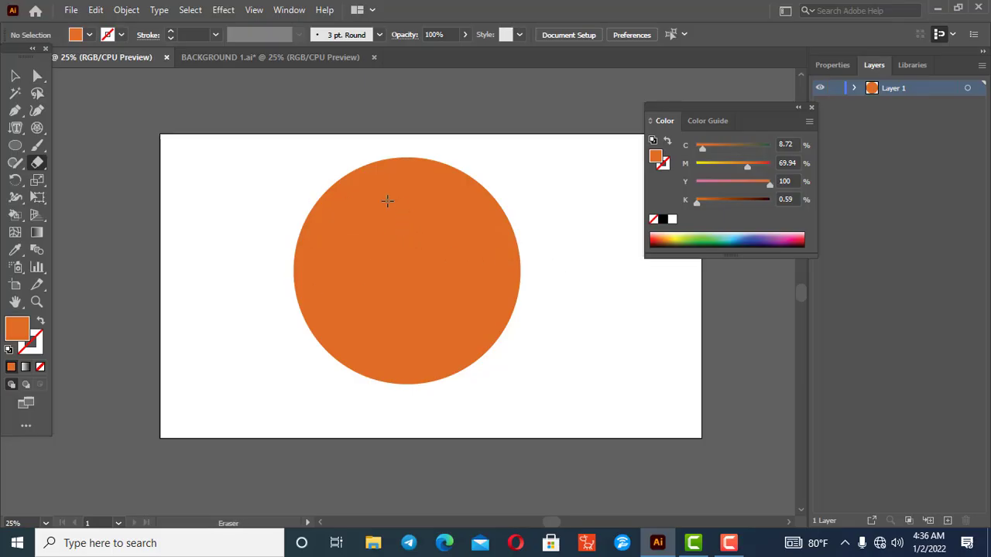
Step: Try erasing four straight lines across the circle, two diagonal, one vertical and one horizontal, and undo them all
{"action": "mouse_move", "coordinate": [354, 148]}
{"action": "left_mouse_down"}
{"action": "mouse_move", "coordinate": [445, 310]}
{"action": "mouse_move", "coordinate": [510, 388]}
{"action": "left_mouse_up"}
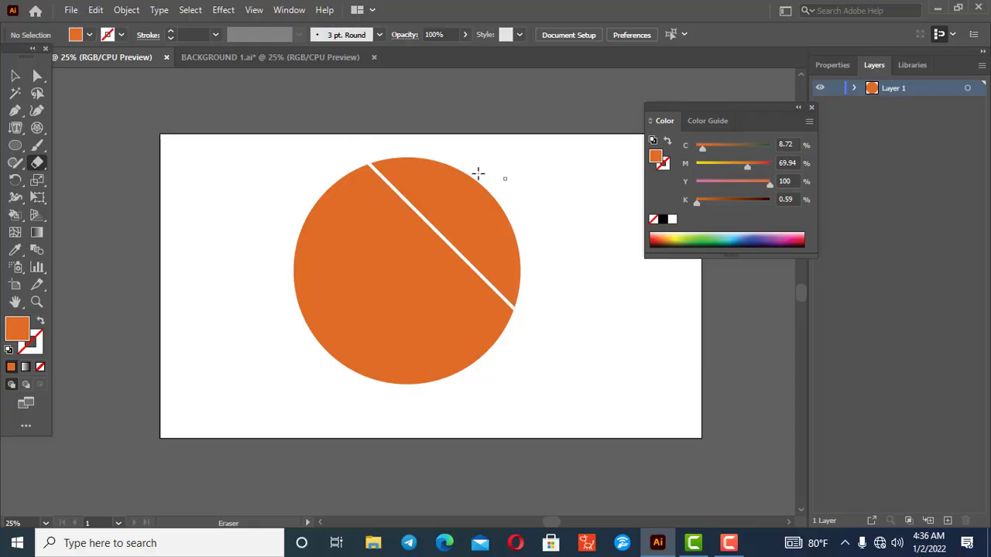
{"action": "left_click_drag", "start_coordinate": [411, 150], "coordinate": [412, 398]}
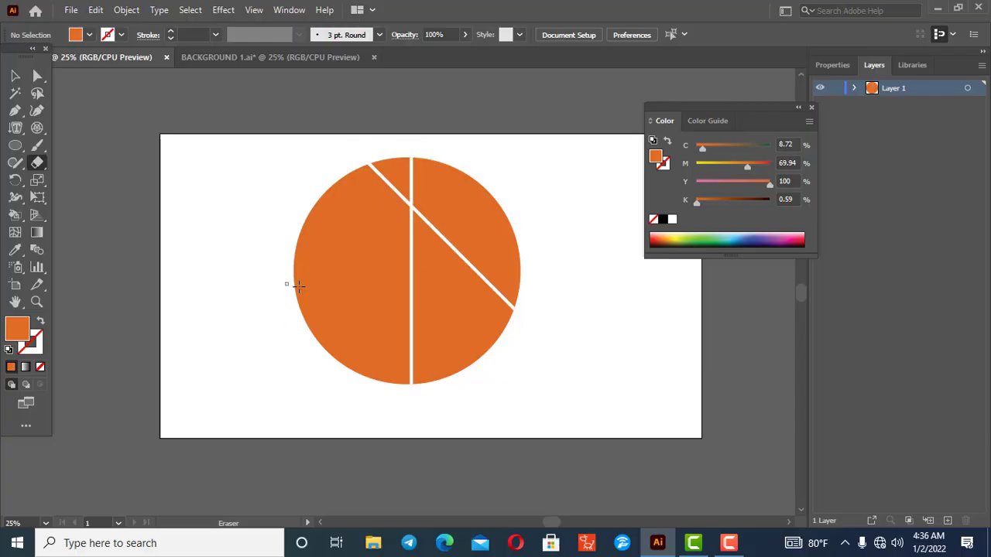
{"action": "left_click_drag", "start_coordinate": [285, 279], "coordinate": [542, 279]}
{"action": "left_click_drag", "start_coordinate": [539, 181], "coordinate": [339, 381]}
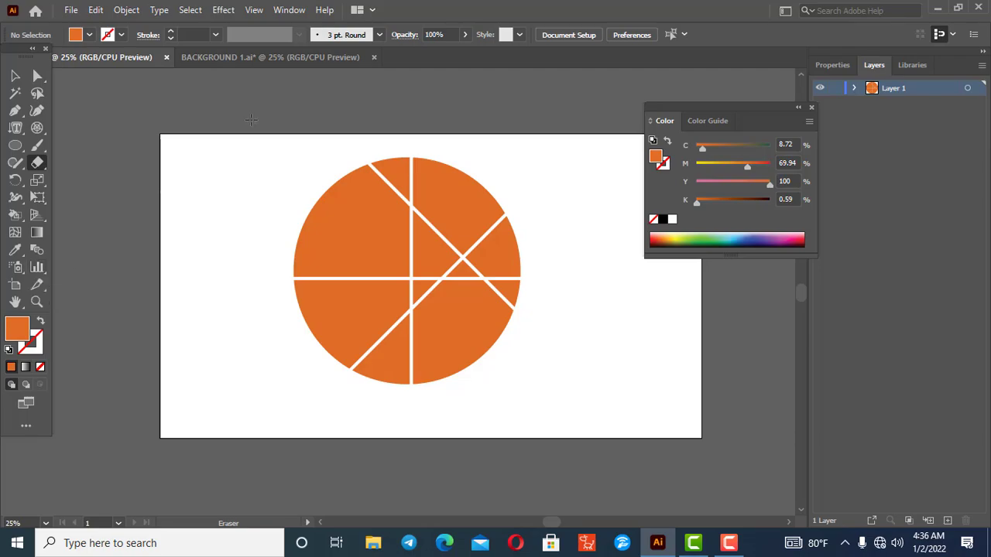
{"action": "key", "text": "ctrl+z"}
{"action": "key", "text": "ctrl+z"}
{"action": "key", "text": "ctrl+z"}
{"action": "key", "text": "ctrl+z"}
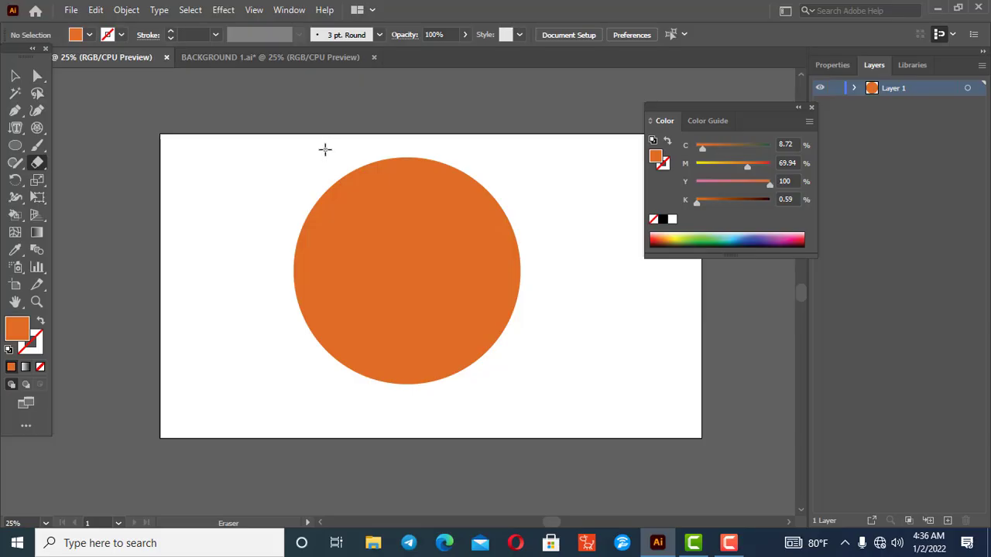
Step: Try erasing a freehand curve diagonally through the circle, undo it, and erase an S-shaped curve instead
{"action": "mouse_move", "coordinate": [334, 181]}
{"action": "left_mouse_down"}
{"action": "mouse_move", "coordinate": [441, 332]}
{"action": "mouse_move", "coordinate": [454, 392]}
{"action": "left_mouse_up"}
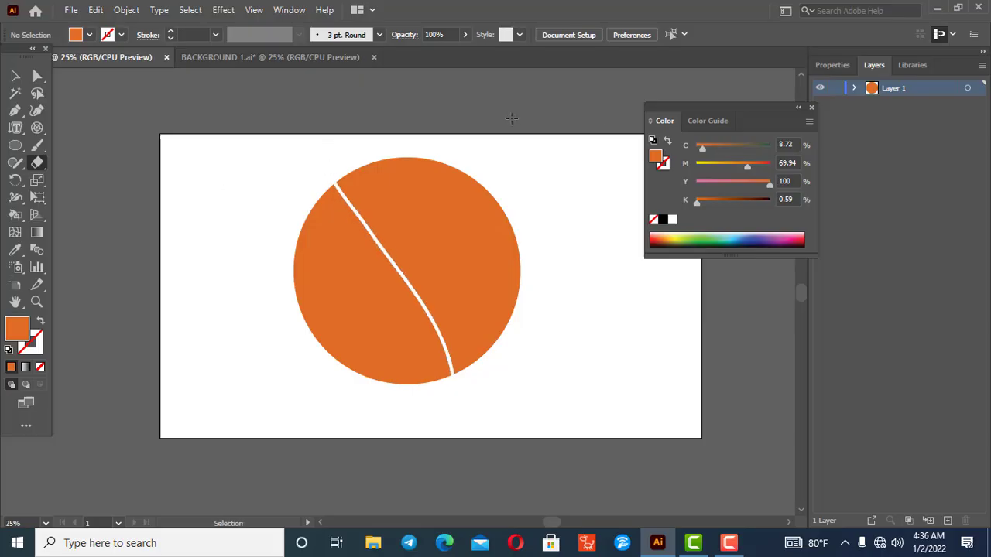
{"action": "key", "text": "ctrl+z"}
{"action": "mouse_move", "coordinate": [314, 199]}
{"action": "left_mouse_down"}
{"action": "mouse_move", "coordinate": [415, 237]}
{"action": "mouse_move", "coordinate": [422, 300]}
{"action": "mouse_move", "coordinate": [447, 351]}
{"action": "mouse_move", "coordinate": [550, 352]}
{"action": "mouse_move", "coordinate": [586, 386]}
{"action": "left_mouse_up"}
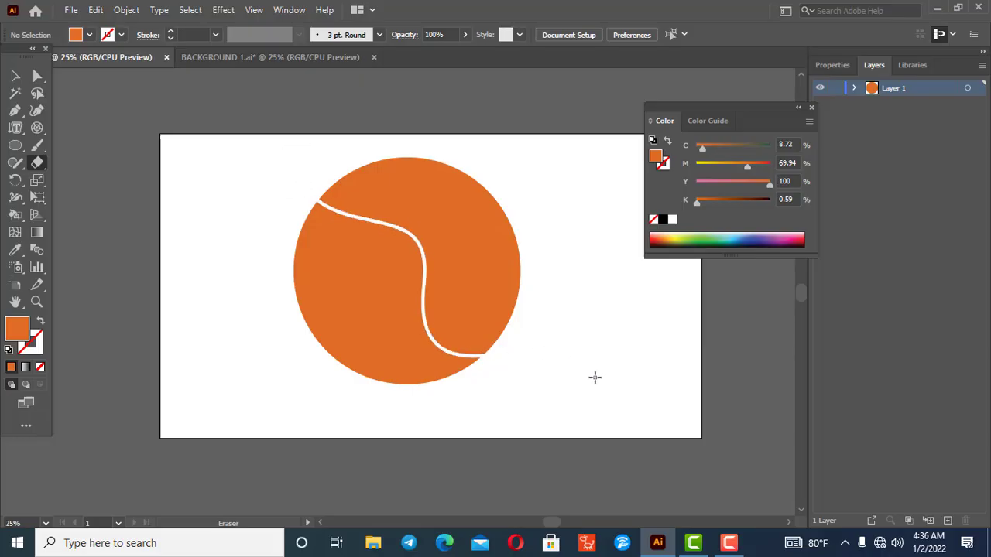
Step: Try moving each piece of the split circle apart, and undo back to the whole circle
{"action": "left_click", "coordinate": [15, 76]}
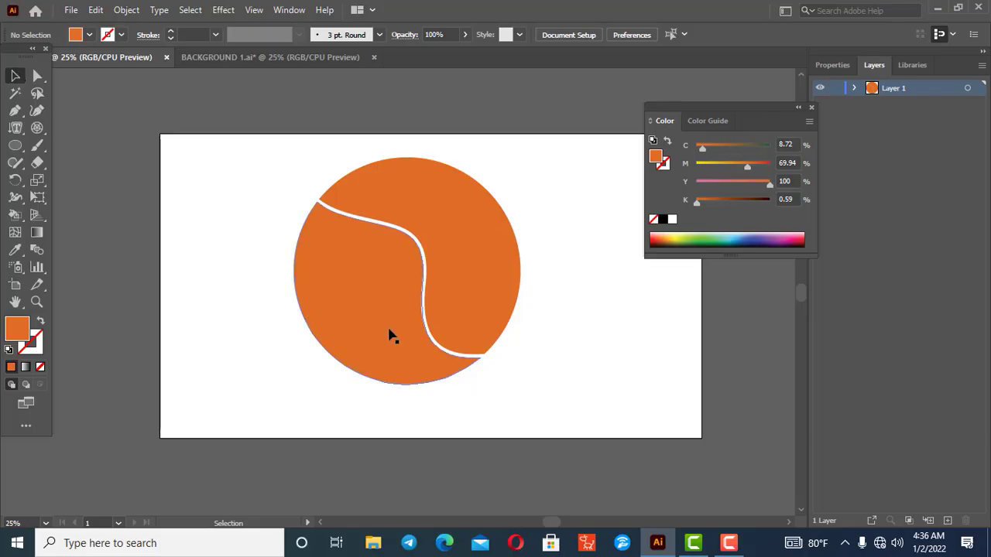
{"action": "left_click_drag", "start_coordinate": [375, 329], "coordinate": [288, 353]}
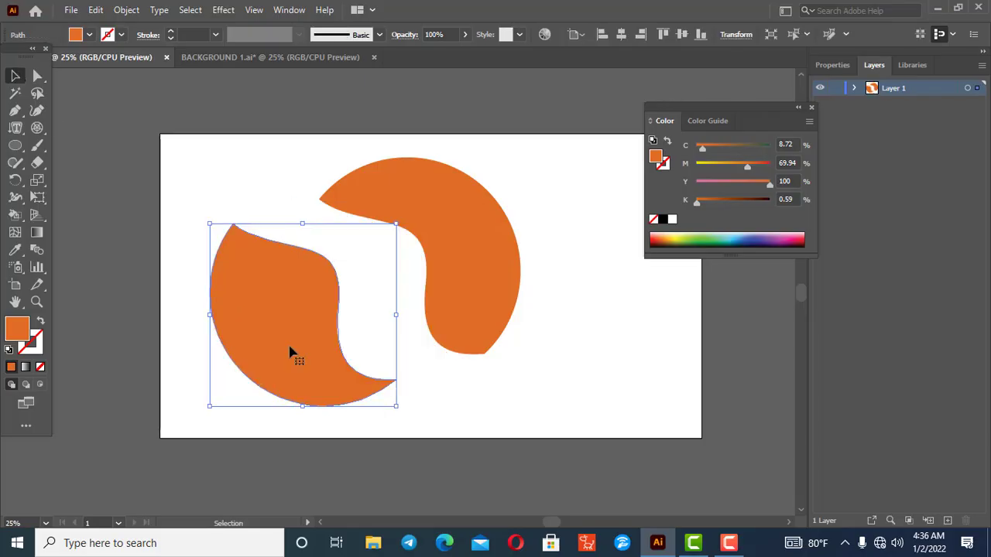
{"action": "key", "text": "ctrl+z"}
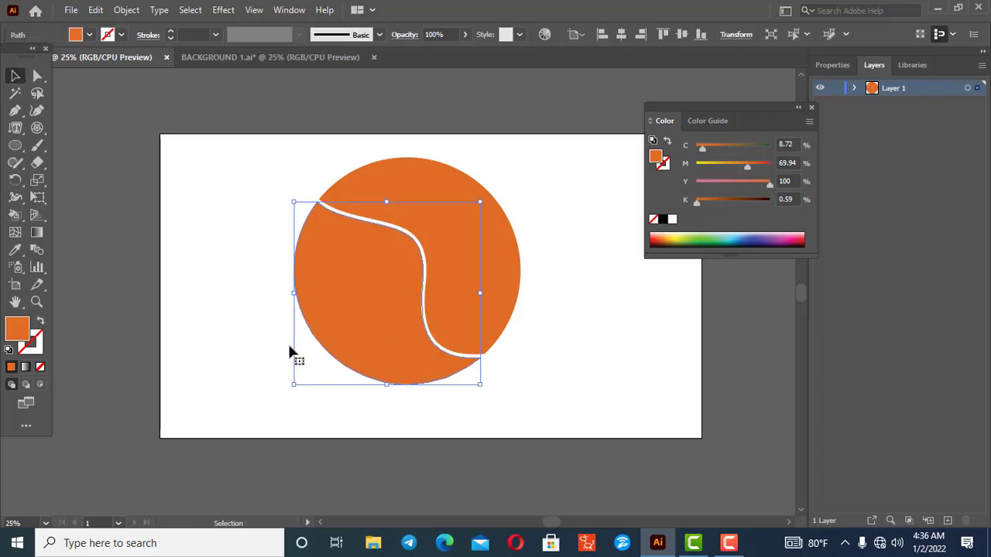
{"action": "left_click_drag", "start_coordinate": [489, 267], "coordinate": [512, 260]}
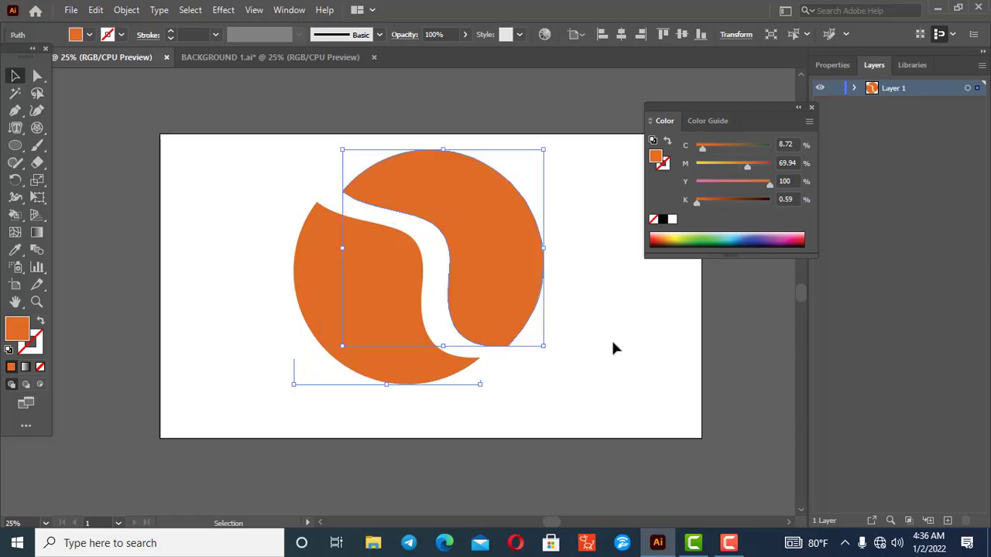
{"action": "key", "text": "ctrl+z"}
{"action": "key", "text": "ctrl+z"}
{"action": "key", "text": "ctrl+z"}
{"action": "key", "text": "ctrl+z"}
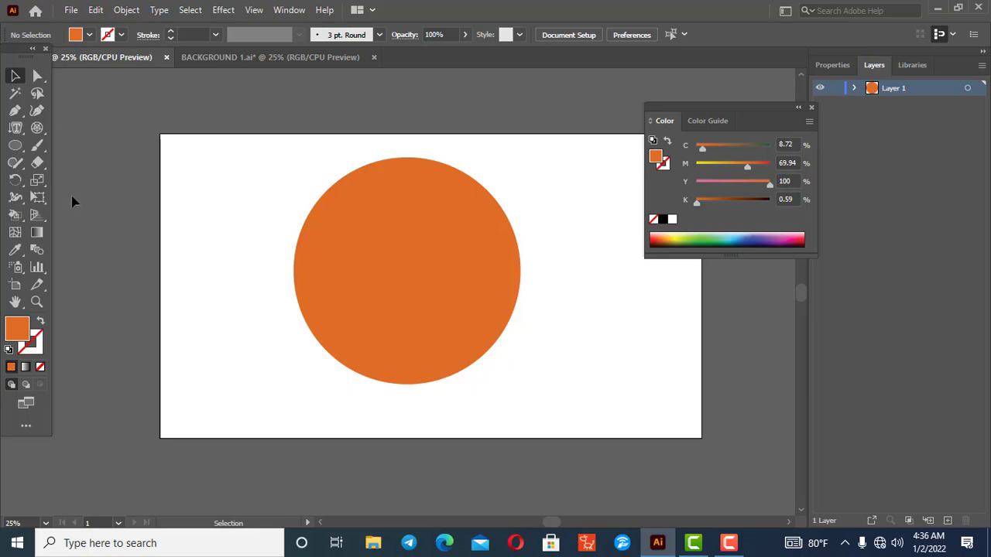
Step: Detach the Eraser, Scissors and Knife tool group as a floating toolbar and place it beside the artboard's upper corner
{"action": "left_click", "coordinate": [37, 162]}
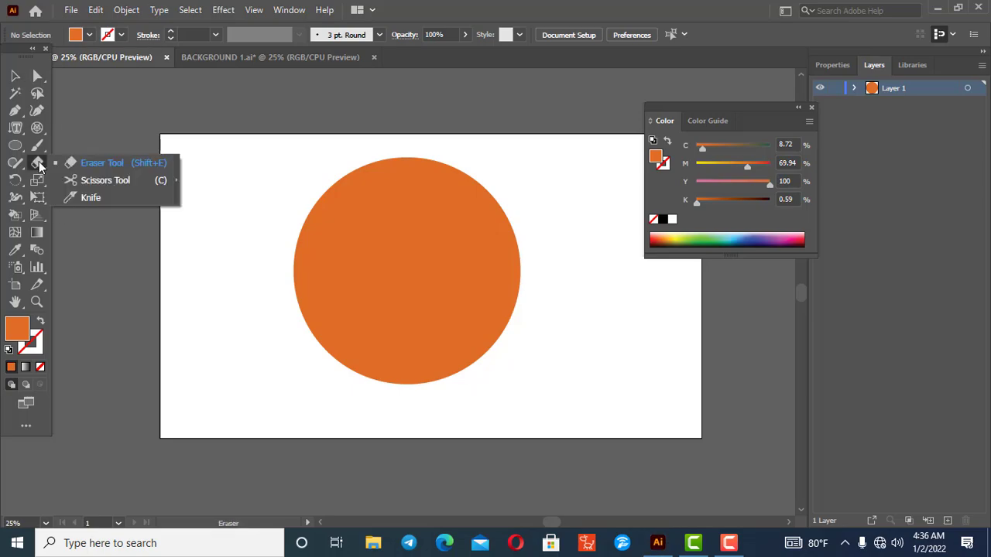
{"action": "left_click", "coordinate": [176, 180]}
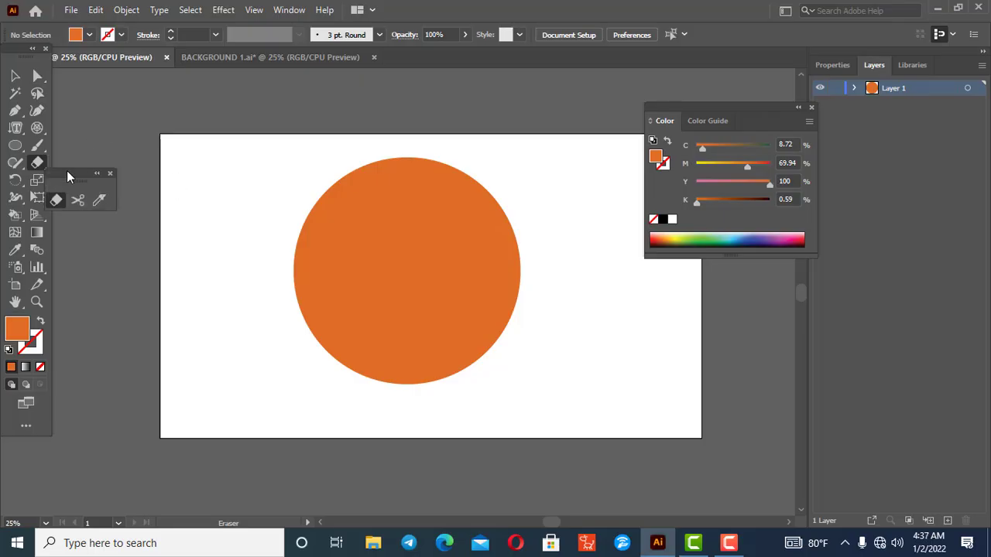
{"action": "left_click_drag", "start_coordinate": [67, 170], "coordinate": [109, 110]}
Step: Try erasing a straight vertical line through the circle and moving the left half away, and undo everything
{"action": "left_click_drag", "start_coordinate": [394, 142], "coordinate": [406, 407]}
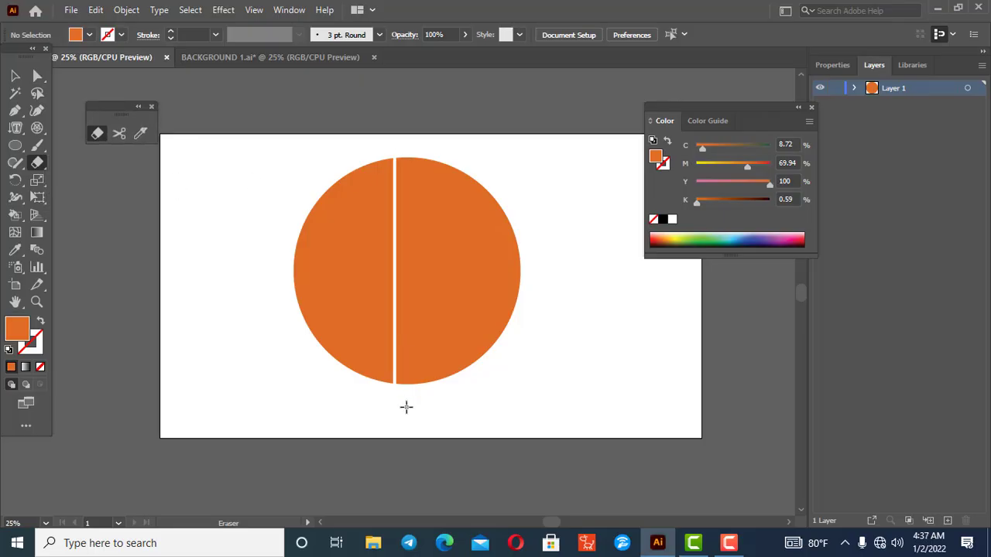
{"action": "left_click", "coordinate": [15, 75]}
{"action": "left_click_drag", "start_coordinate": [352, 308], "coordinate": [477, 391]}
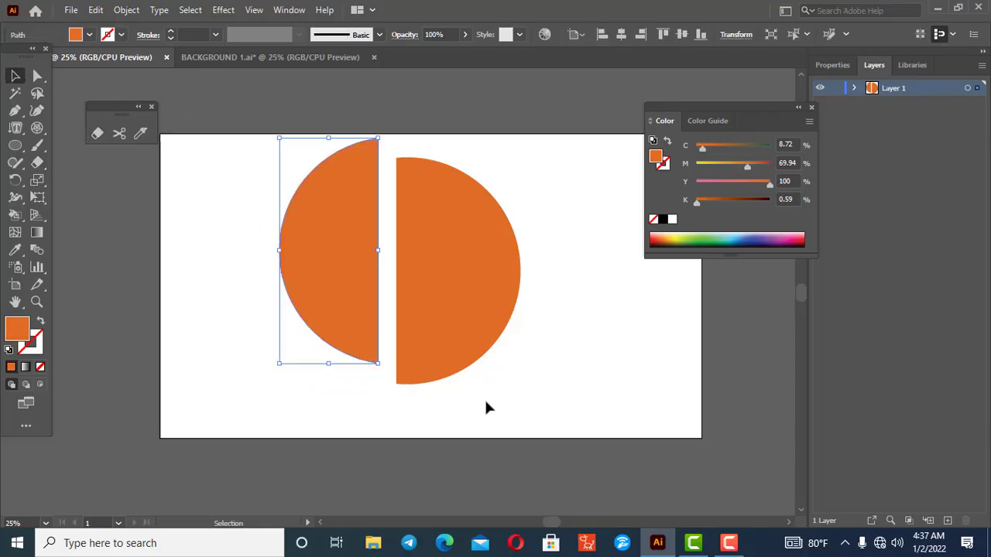
{"action": "key", "text": "ctrl+z"}
{"action": "key", "text": "ctrl+z"}
{"action": "key", "text": "ctrl+z"}
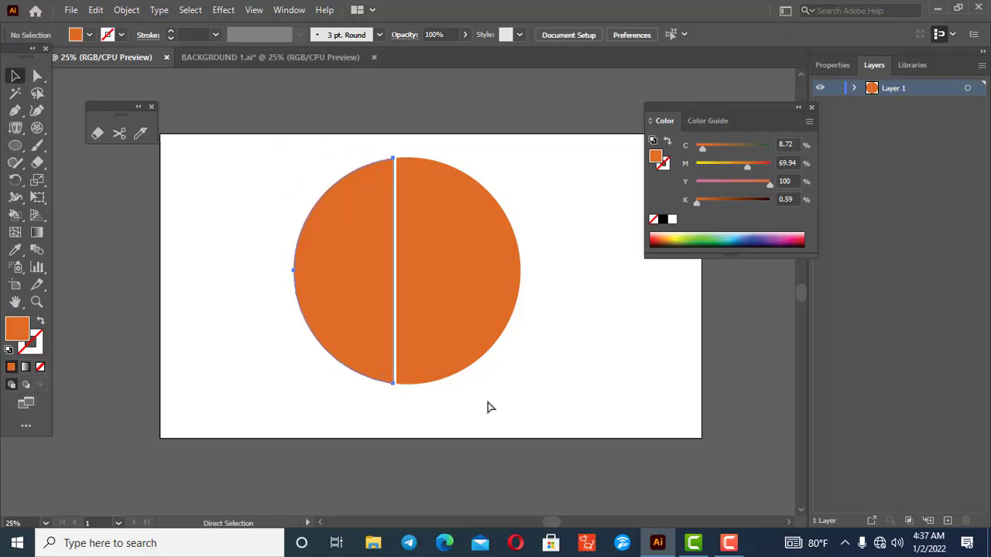
{"action": "key", "text": "ctrl+z"}
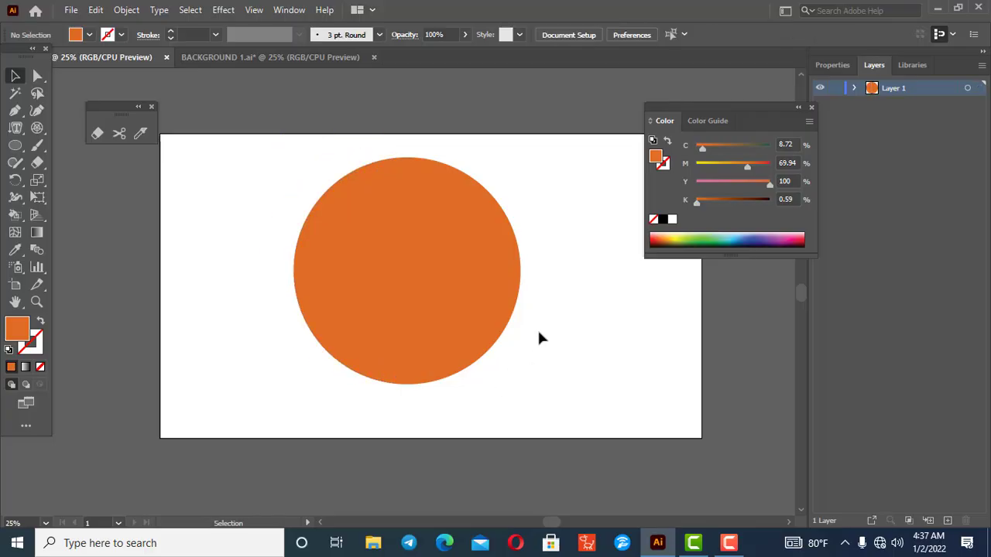
Step: Cut the selected circle's outline with the Scissors tool at one point near its top and one near its bottom
{"action": "left_click", "coordinate": [123, 131]}
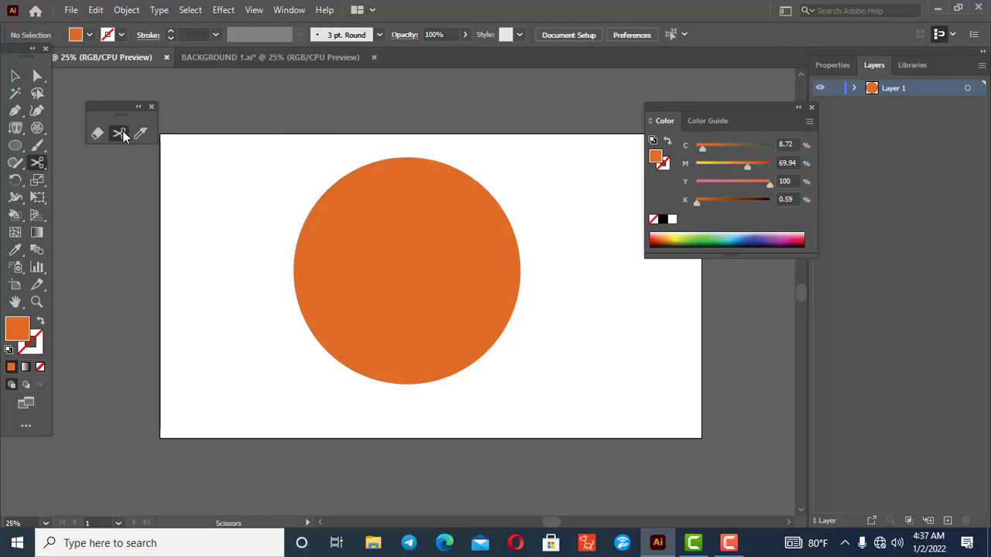
{"action": "left_click", "coordinate": [16, 76]}
{"action": "left_click", "coordinate": [410, 308]}
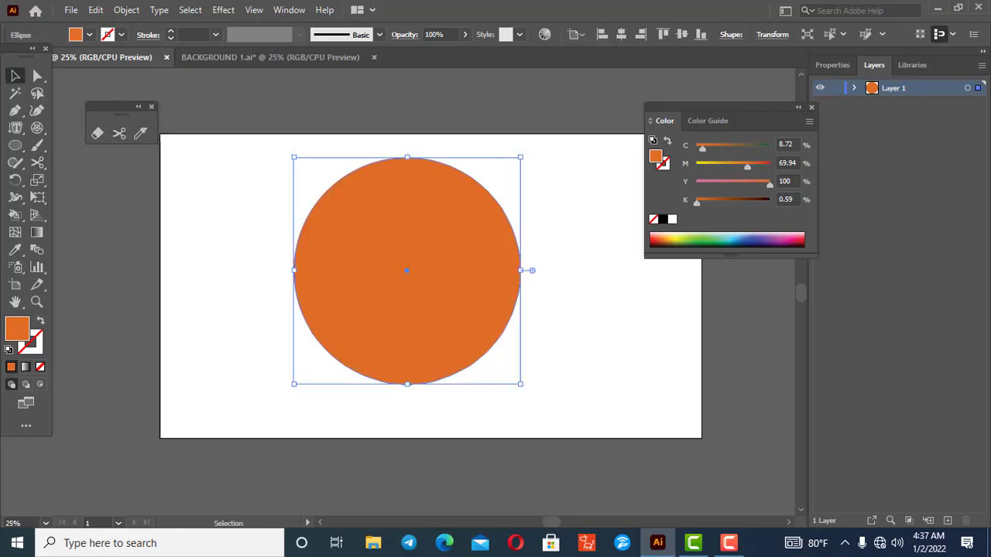
{"action": "left_click", "coordinate": [119, 133]}
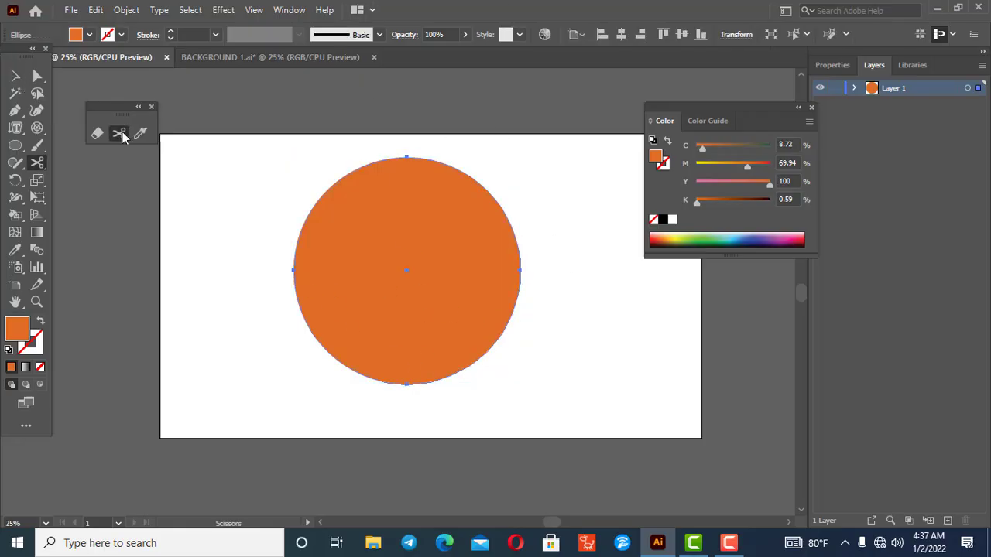
{"action": "left_click", "coordinate": [394, 158]}
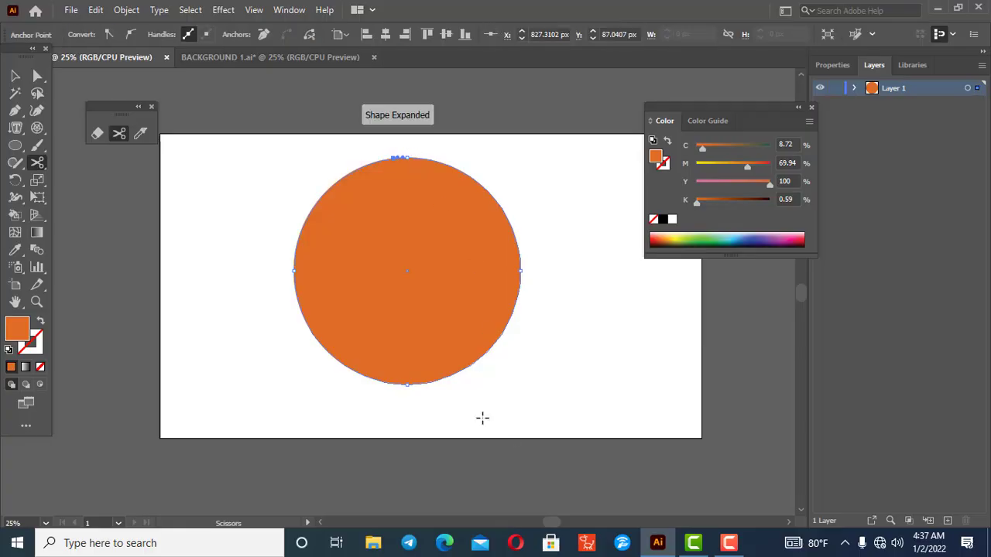
{"action": "left_click", "coordinate": [434, 382]}
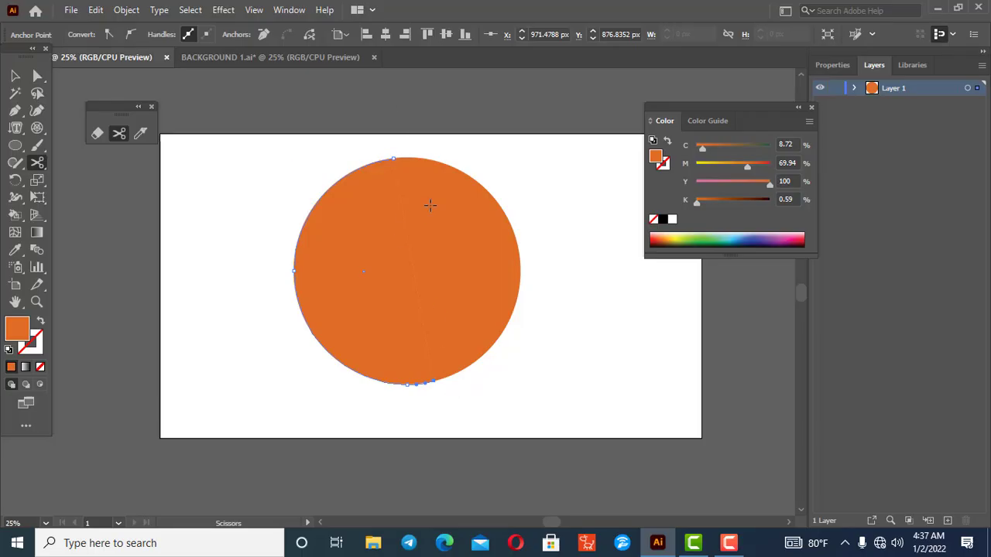
Step: Try moving the left piece of the cut circle away, and undo the move and cuts to restore the whole circle
{"action": "left_click", "coordinate": [14, 75]}
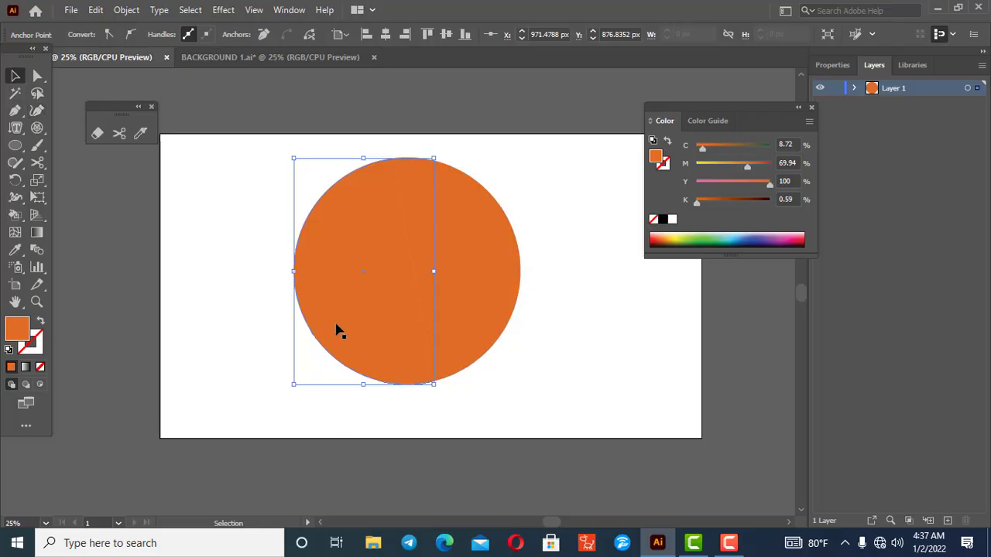
{"action": "left_click_drag", "start_coordinate": [333, 329], "coordinate": [324, 300]}
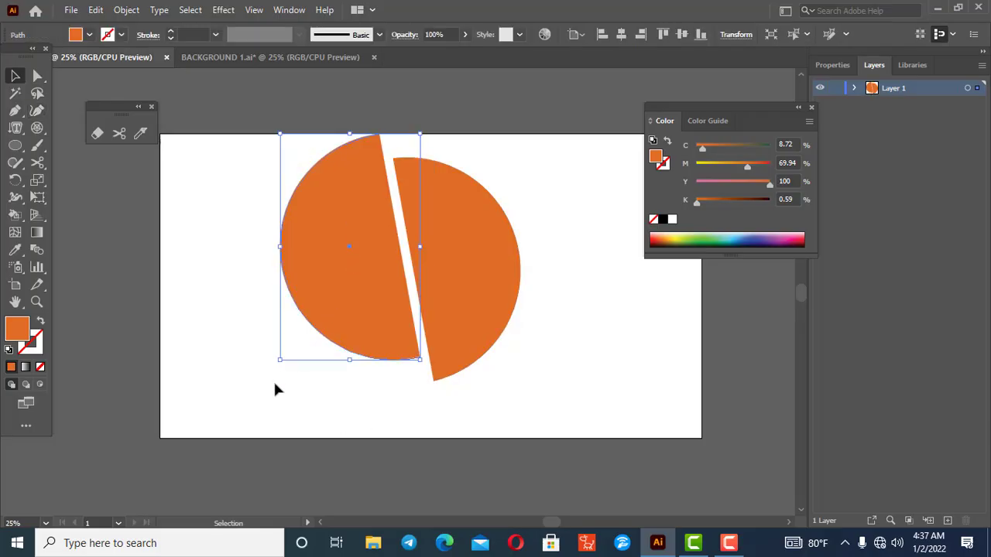
{"action": "key", "text": "a"}
{"action": "key", "text": "ctrl+z"}
{"action": "key", "text": "ctrl+z"}
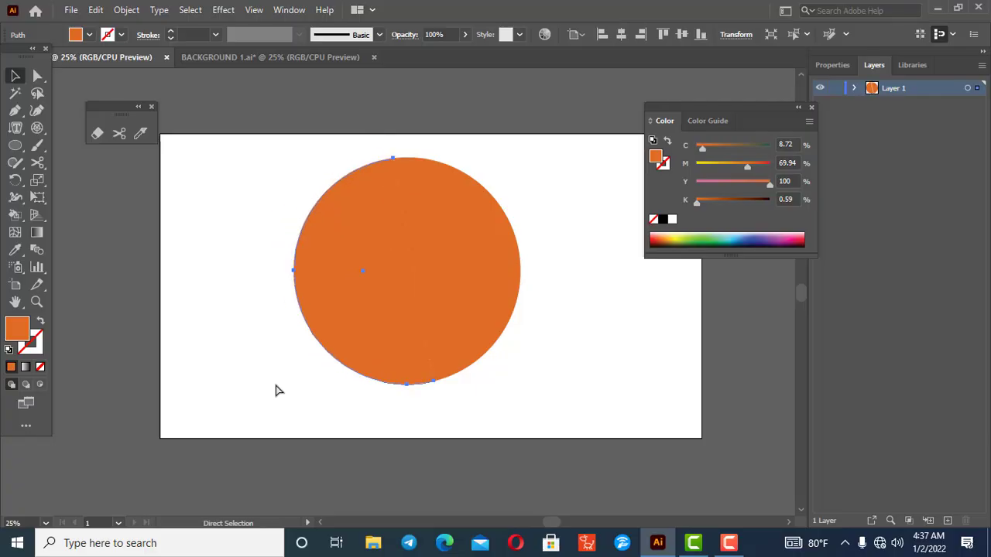
{"action": "key", "text": "v"}
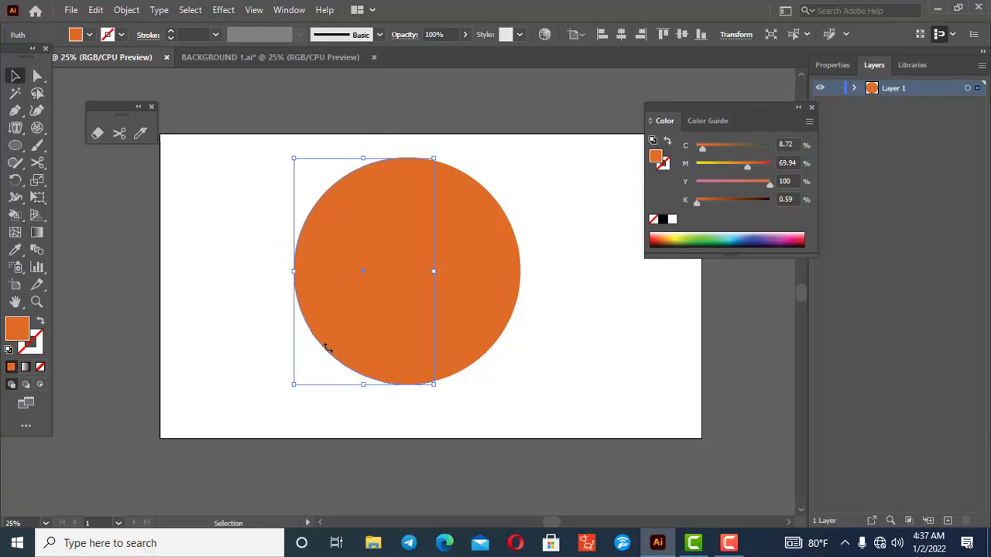
{"action": "left_click", "coordinate": [541, 359]}
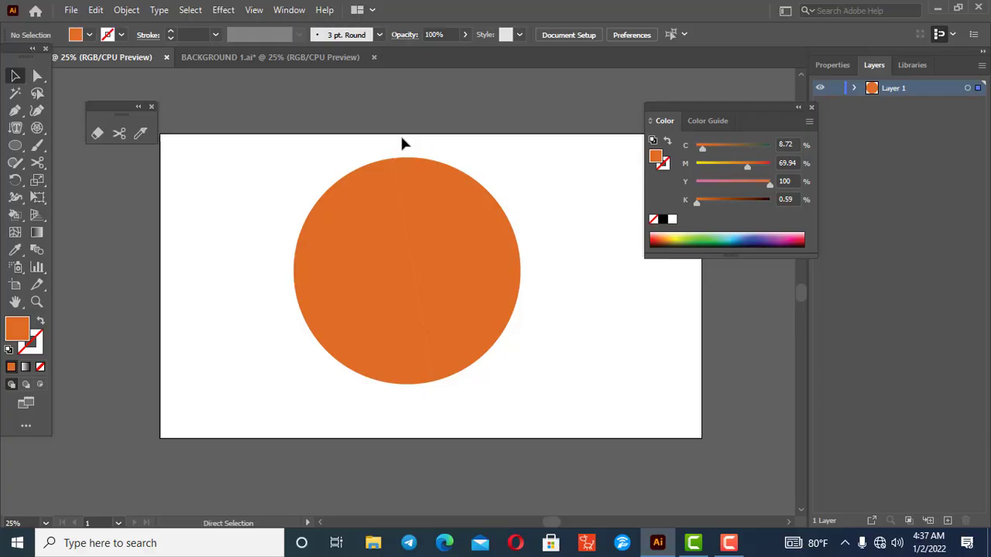
{"action": "left_click_drag", "start_coordinate": [402, 143], "coordinate": [537, 202]}
{"action": "left_click", "coordinate": [536, 192]}
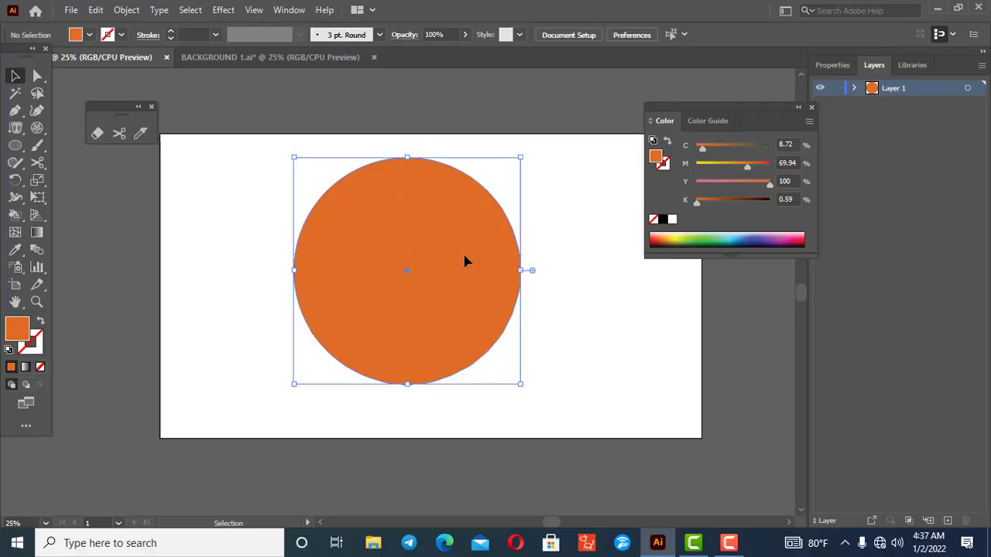
Step: Cut the orange circle into two halves along a wavy, roughly vertical line with the Knife tool
{"action": "left_click", "coordinate": [456, 247]}
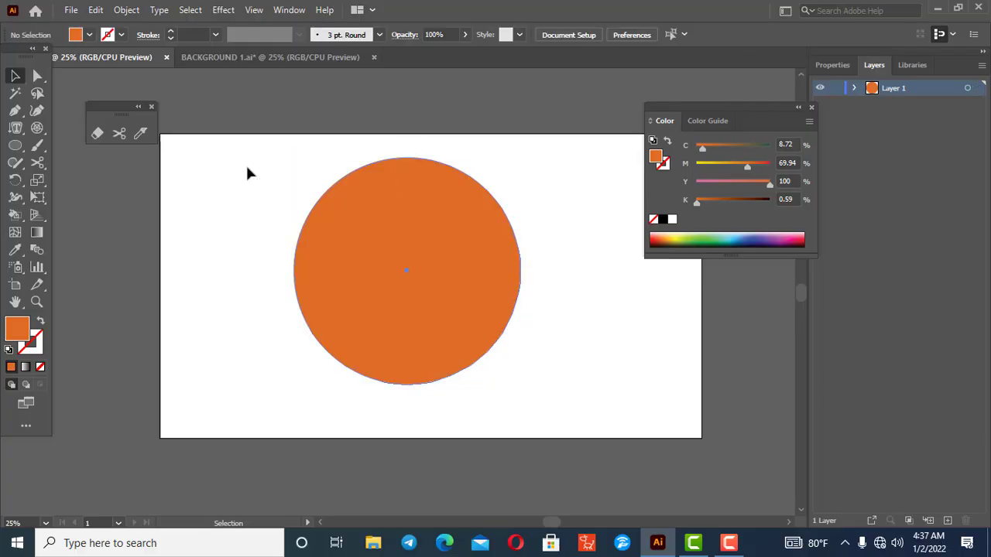
{"action": "left_click", "coordinate": [139, 135]}
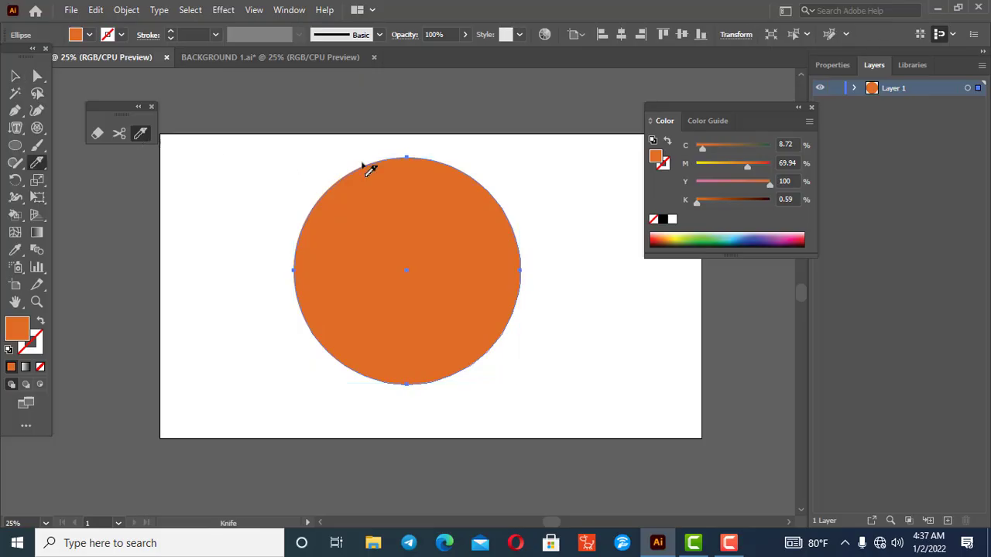
{"action": "mouse_move", "coordinate": [369, 153]}
{"action": "left_mouse_down"}
{"action": "mouse_move", "coordinate": [418, 255]}
{"action": "mouse_move", "coordinate": [415, 339]}
{"action": "mouse_move", "coordinate": [447, 394]}
{"action": "left_mouse_up"}
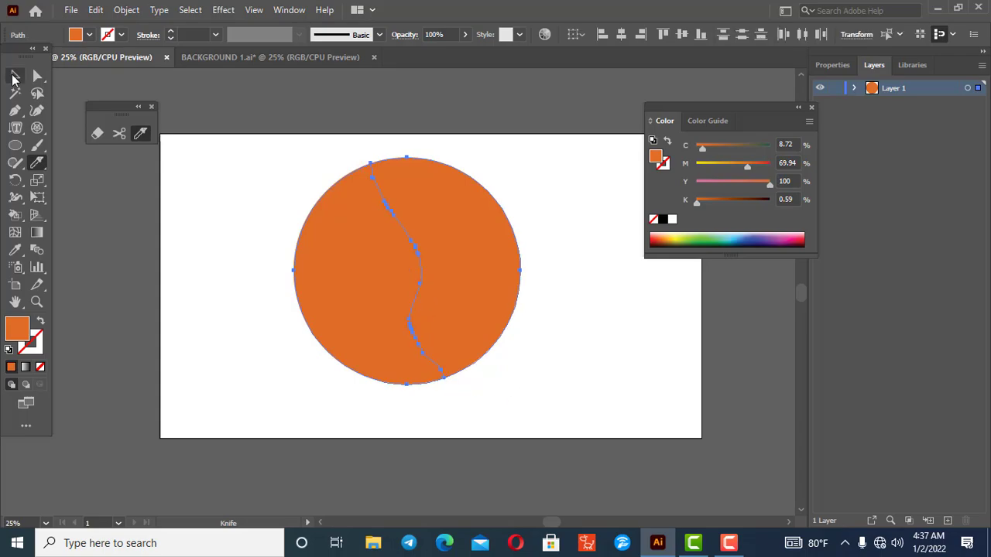
Step: Move the circle's left half outward and its right half slightly downward to separate them, and clear the selection
{"action": "left_click", "coordinate": [14, 76]}
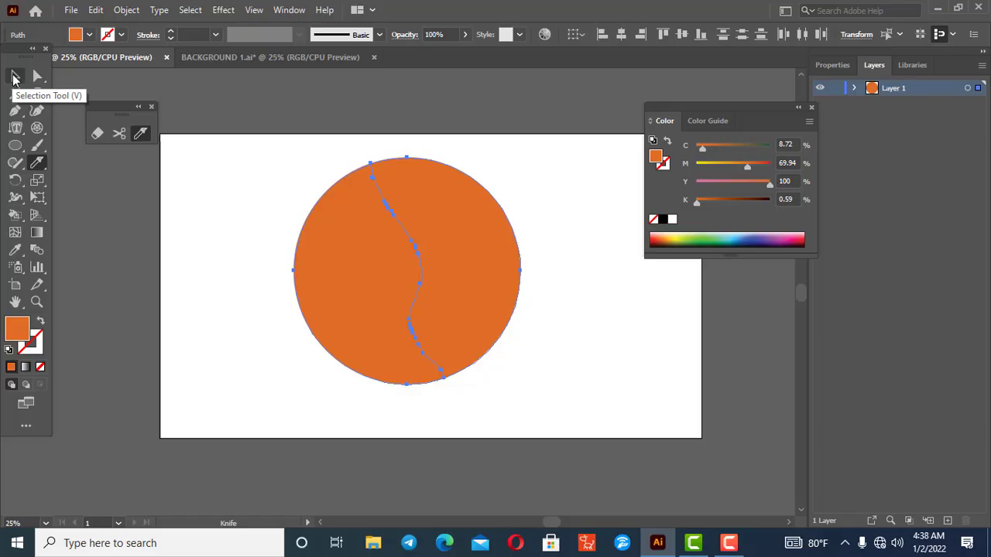
{"action": "left_click", "coordinate": [162, 190]}
{"action": "left_click_drag", "start_coordinate": [325, 285], "coordinate": [293, 285]}
{"action": "left_click_drag", "start_coordinate": [475, 256], "coordinate": [480, 263]}
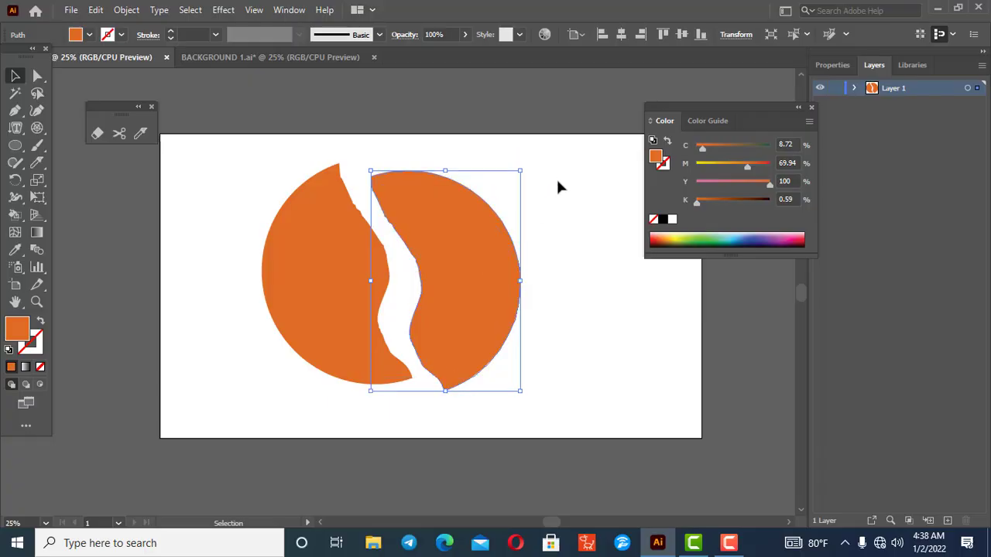
{"action": "left_click", "coordinate": [564, 186]}
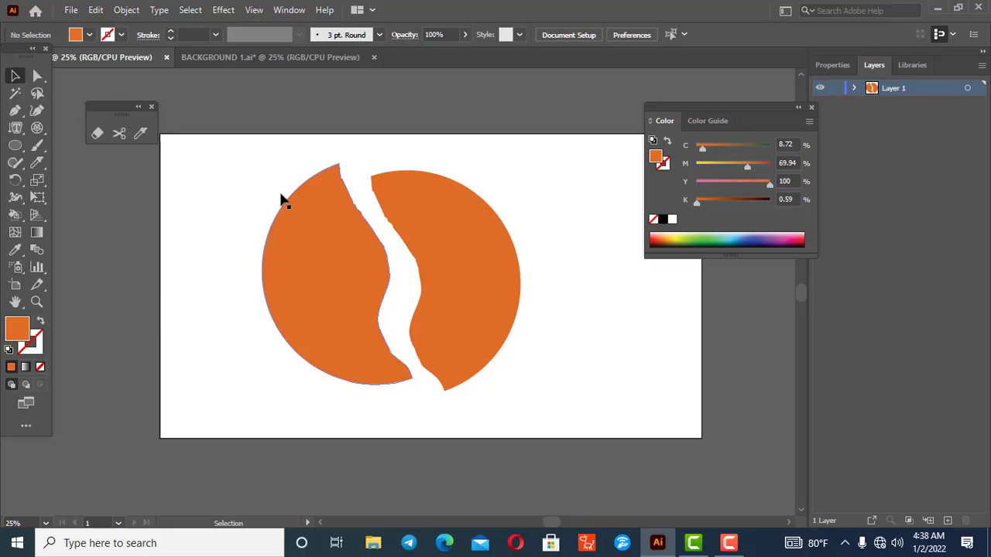
Step: Delete both halves of the circle and close the floating Eraser, Scissors and Knife toolbar
{"action": "left_click_drag", "start_coordinate": [260, 174], "coordinate": [416, 287]}
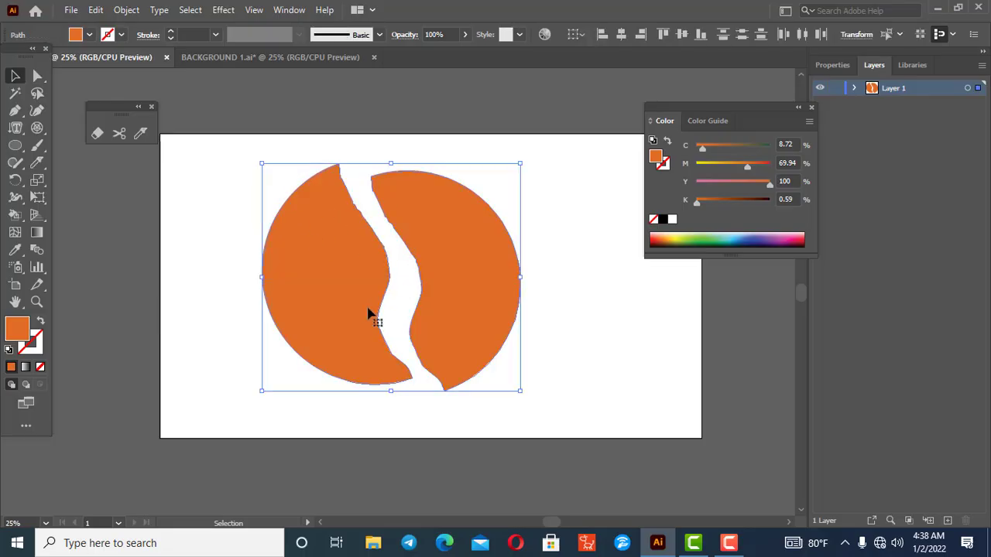
{"action": "key", "text": "Delete"}
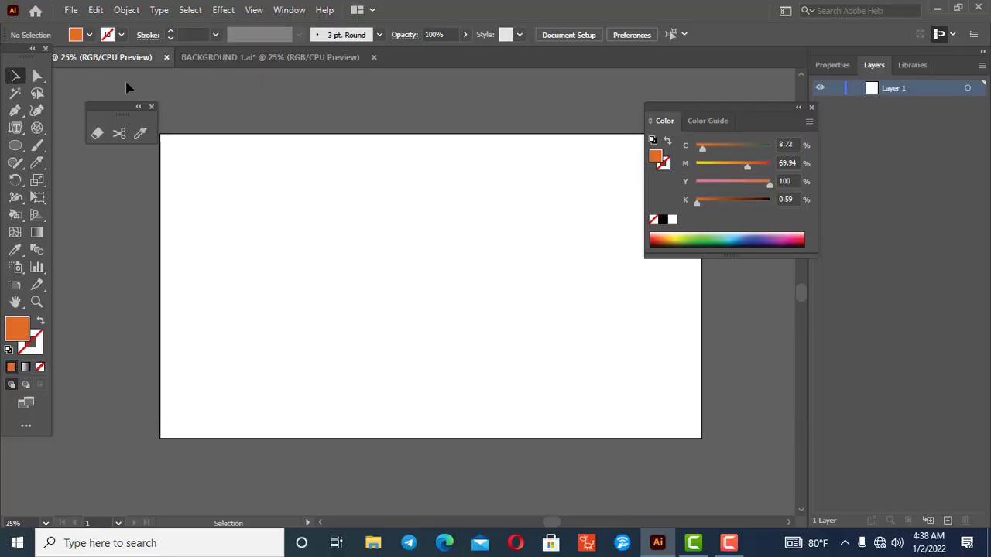
{"action": "left_click", "coordinate": [151, 107]}
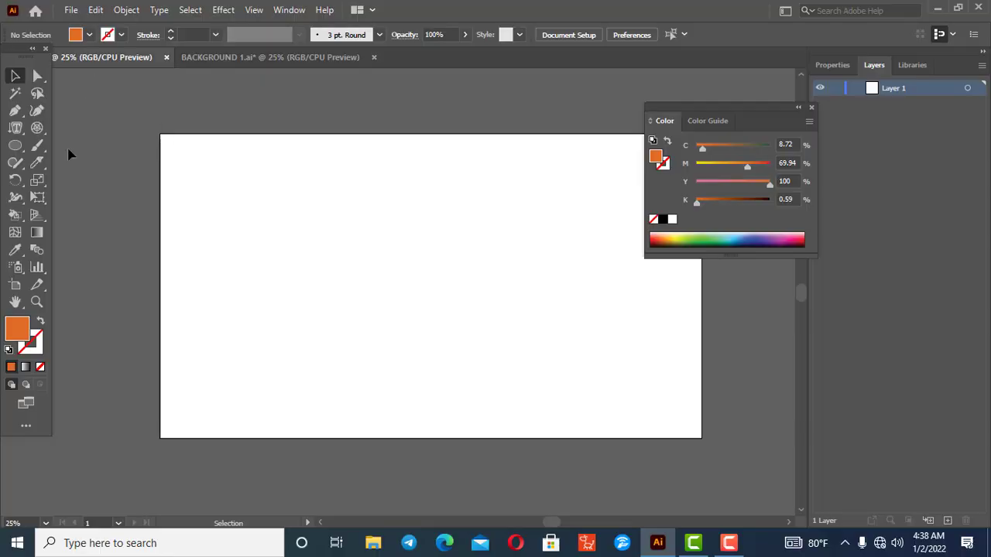
Step: Detach the Shaper and Pencil tool group as a floating toolbar and place it above the artboard's upper corner
{"action": "left_click", "coordinate": [11, 168]}
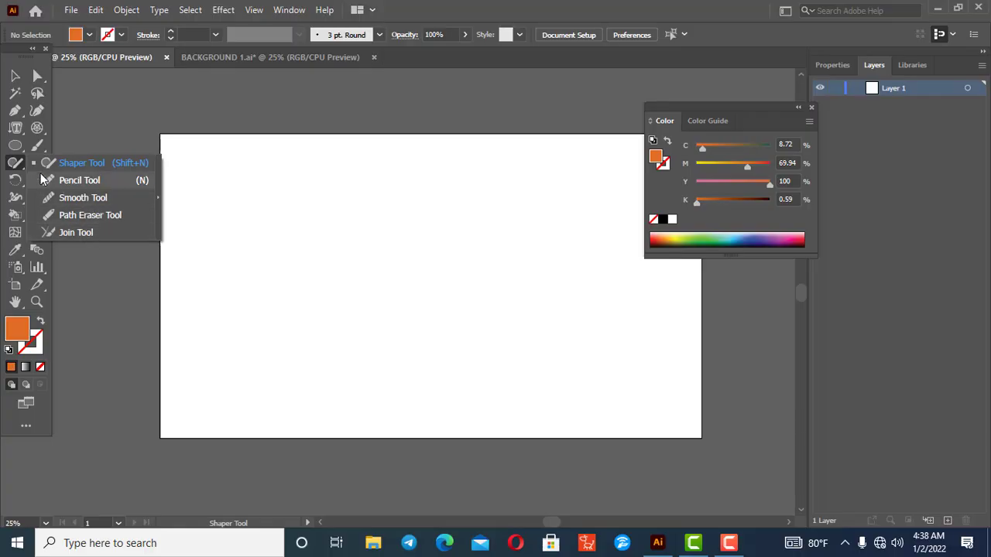
{"action": "left_click", "coordinate": [160, 189]}
{"action": "left_click_drag", "start_coordinate": [90, 173], "coordinate": [127, 91]}
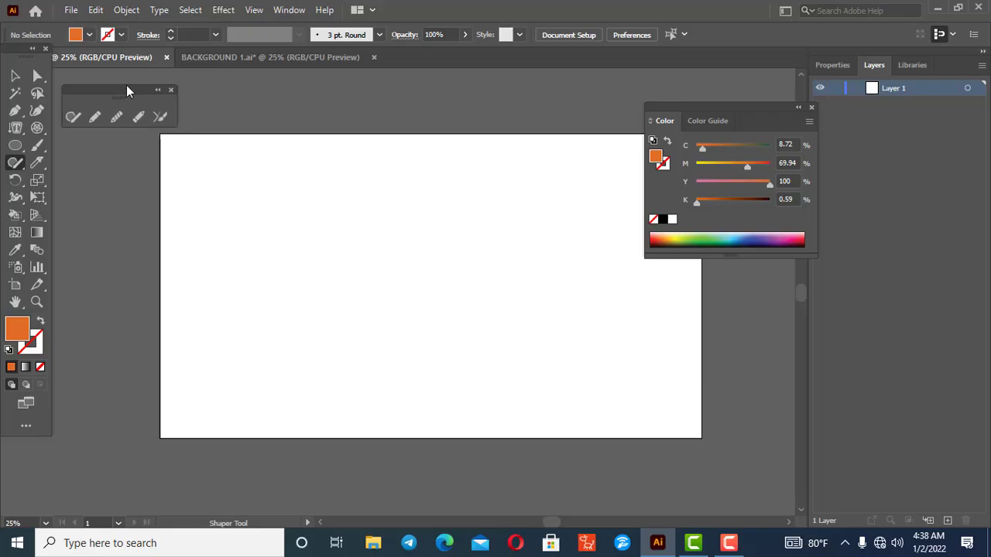
Step: Activate the Pen tool and set the fill to none and the stroke to orange
{"action": "left_click", "coordinate": [15, 110]}
{"action": "key", "text": "shift+x"}
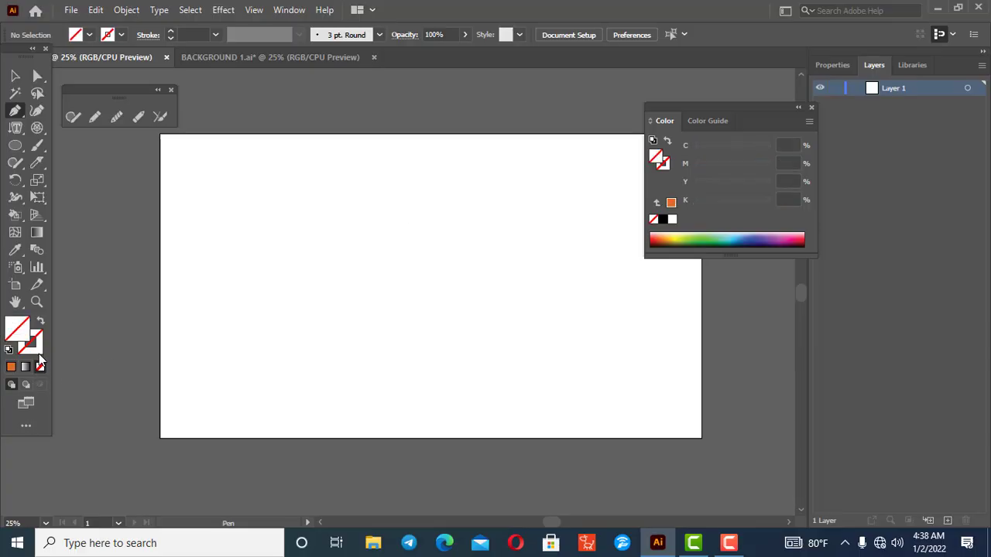
{"action": "key", "text": "x"}
Step: Try starting a path on the artboard with the Pen tool, and discard it
{"action": "left_click_drag", "start_coordinate": [258, 198], "coordinate": [270, 289]}
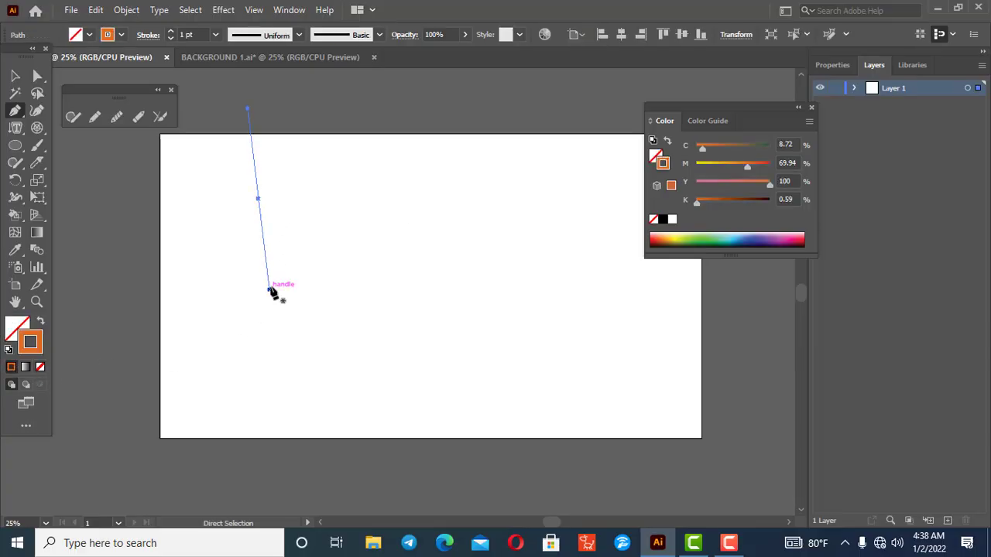
{"action": "left_click", "coordinate": [237, 210]}
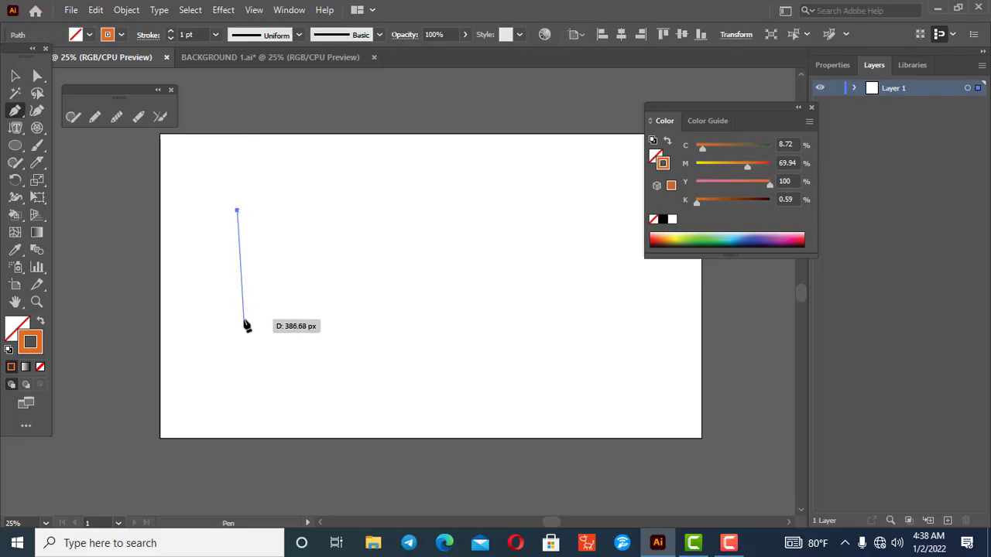
{"action": "key", "text": "Escape"}
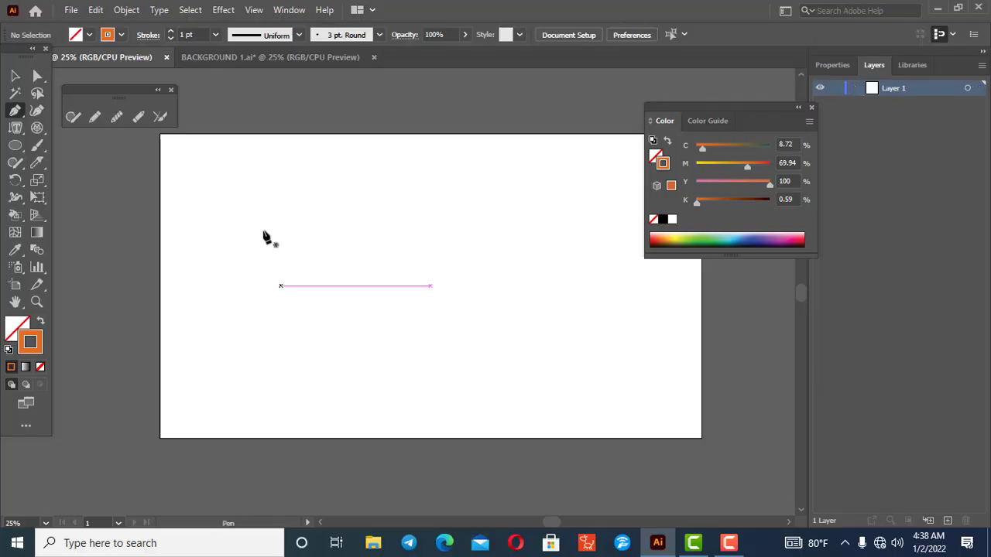
Step: Try drawing a closed, roughly square outline freehand with the Pencil tool, and delete it
{"action": "left_click", "coordinate": [95, 117]}
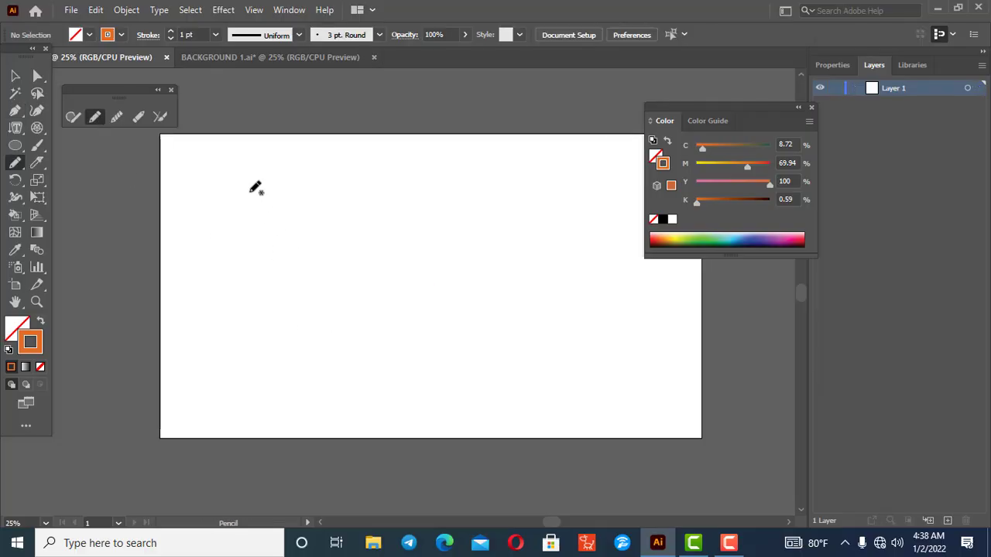
{"action": "mouse_move", "coordinate": [250, 192]}
{"action": "left_mouse_down"}
{"action": "mouse_move", "coordinate": [256, 293]}
{"action": "mouse_move", "coordinate": [361, 302]}
{"action": "mouse_move", "coordinate": [382, 241]}
{"action": "mouse_move", "coordinate": [379, 196]}
{"action": "mouse_move", "coordinate": [248, 194]}
{"action": "left_mouse_up"}
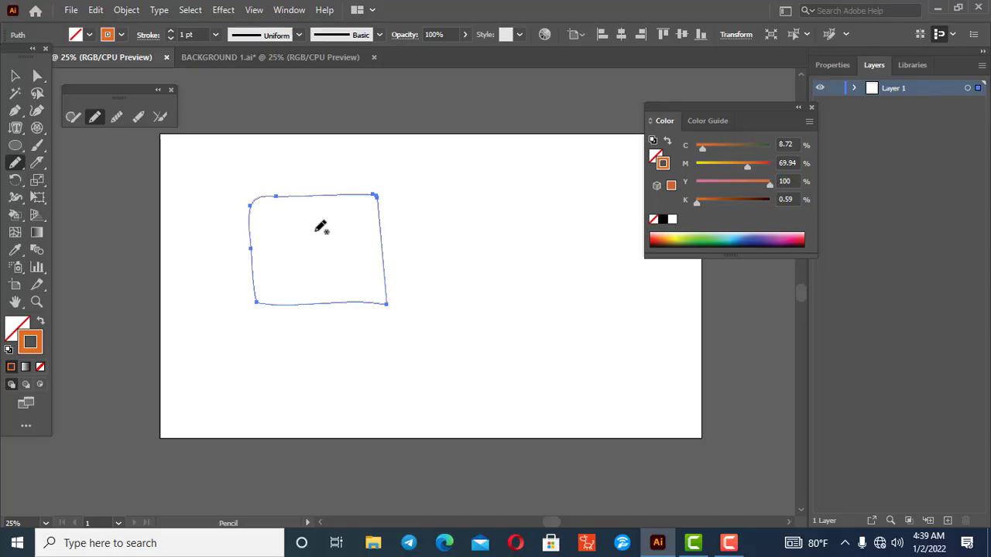
{"action": "key", "text": "Delete"}
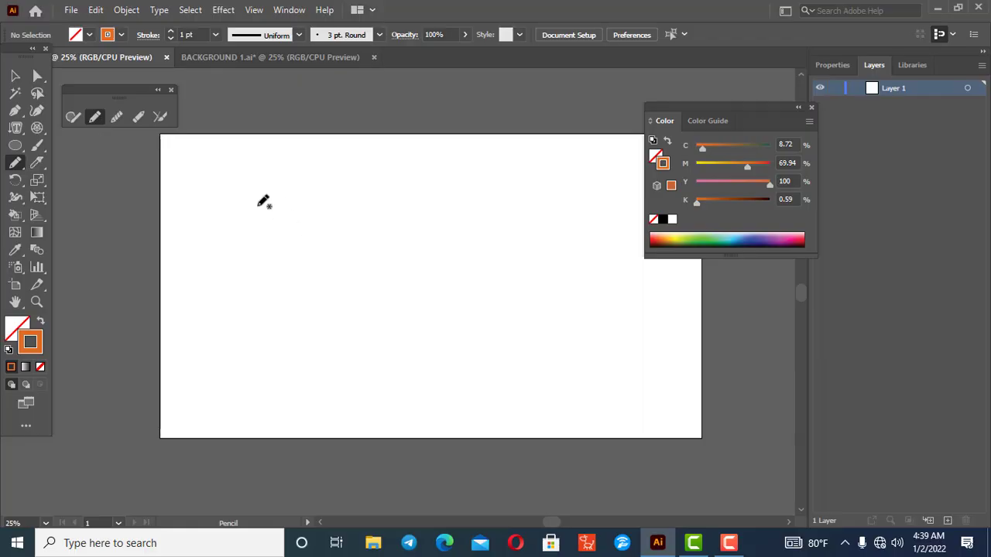
Step: Try drawing a large bent closed shape with the Pencil tool and filling it orange, and remove both fill and shape
{"action": "mouse_move", "coordinate": [300, 198]}
{"action": "left_mouse_down"}
{"action": "mouse_move", "coordinate": [324, 310]}
{"action": "mouse_move", "coordinate": [482, 249]}
{"action": "mouse_move", "coordinate": [618, 267]}
{"action": "mouse_move", "coordinate": [496, 158]}
{"action": "mouse_move", "coordinate": [365, 218]}
{"action": "mouse_move", "coordinate": [343, 164]}
{"action": "mouse_move", "coordinate": [302, 179]}
{"action": "mouse_move", "coordinate": [312, 217]}
{"action": "mouse_move", "coordinate": [299, 197]}
{"action": "left_mouse_up"}
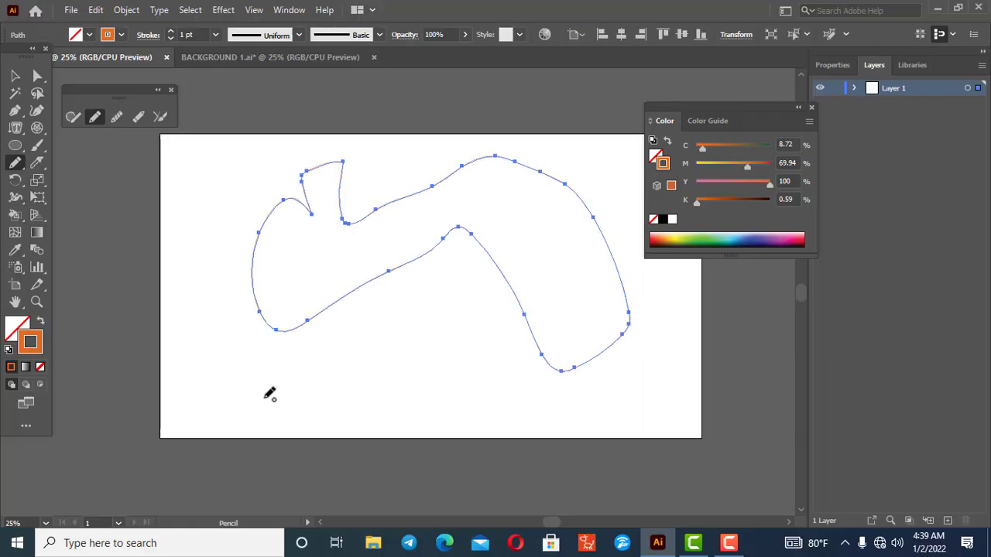
{"action": "left_click", "coordinate": [15, 335]}
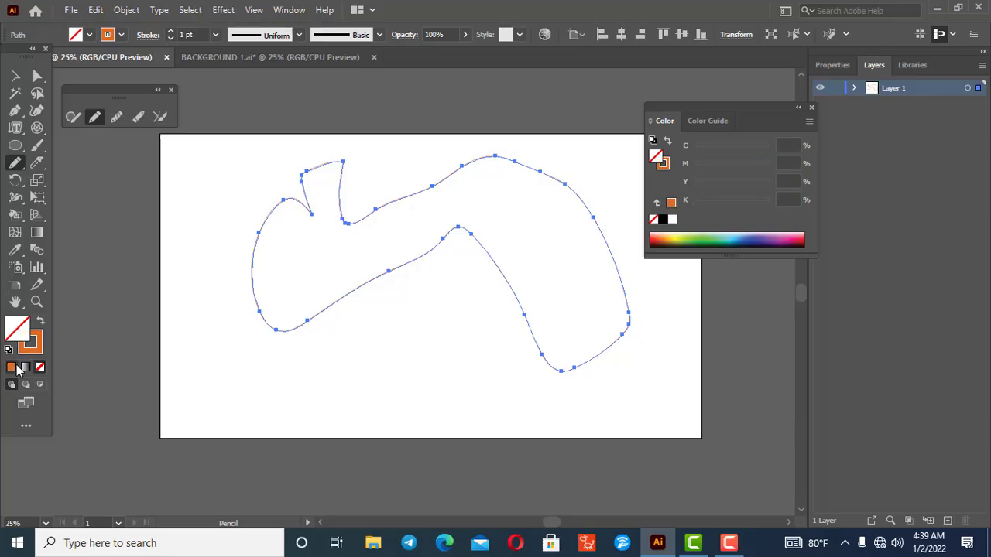
{"action": "left_click", "coordinate": [11, 367]}
{"action": "key", "text": "ctrl+z"}
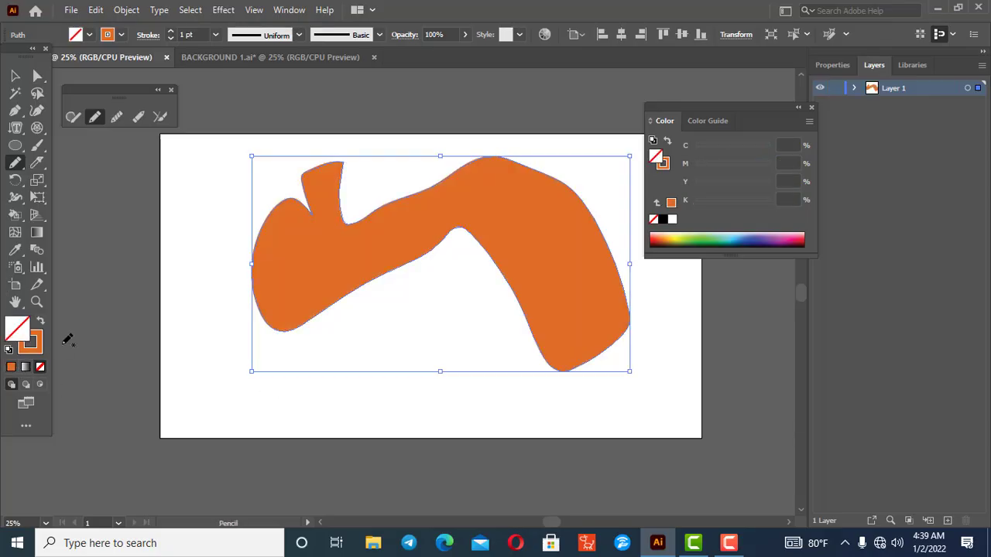
{"action": "left_click", "coordinate": [31, 351]}
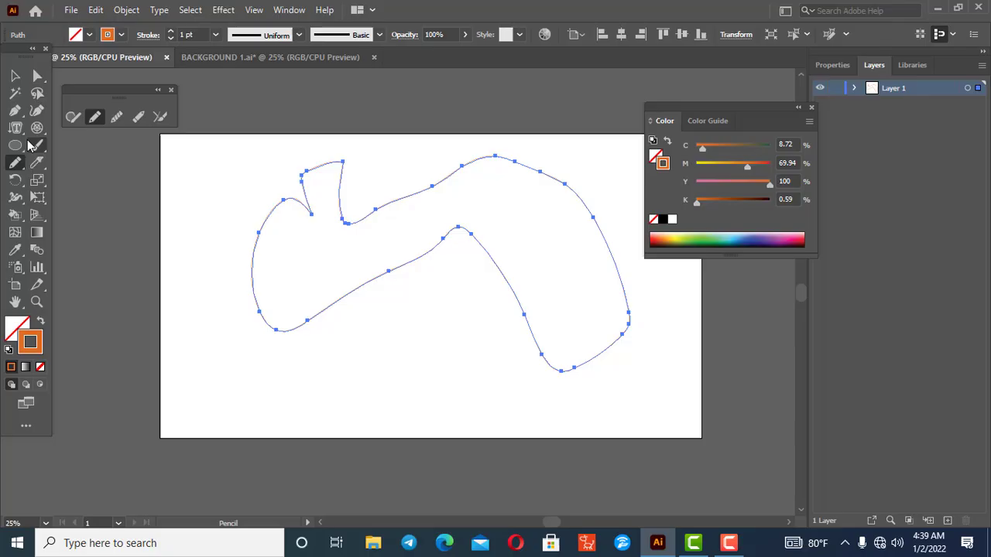
{"action": "left_click", "coordinate": [15, 75]}
{"action": "left_click", "coordinate": [151, 148]}
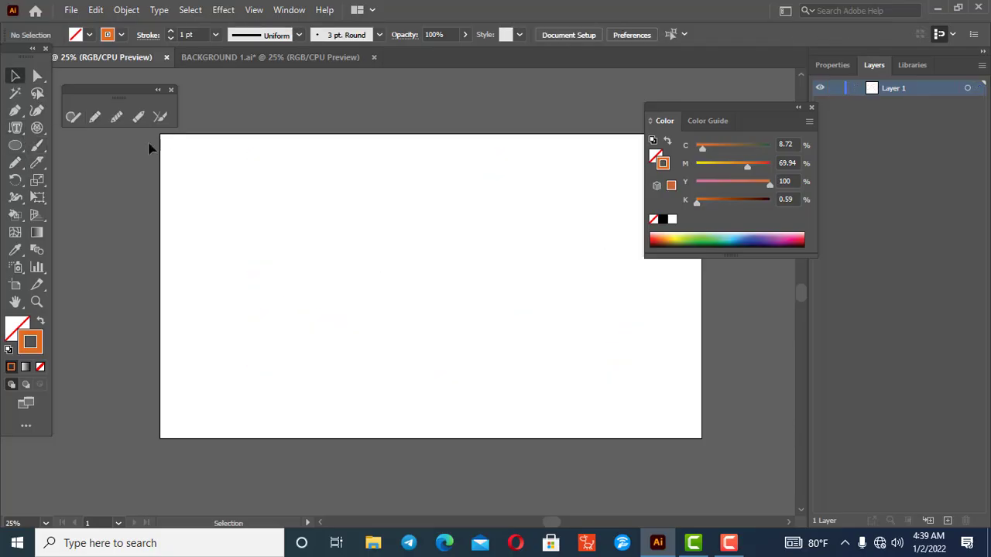
Step: Try drawing a closed mountain-range outline across the artboard with the Pencil tool and filling it orange, and remove it
{"action": "left_click", "coordinate": [99, 120]}
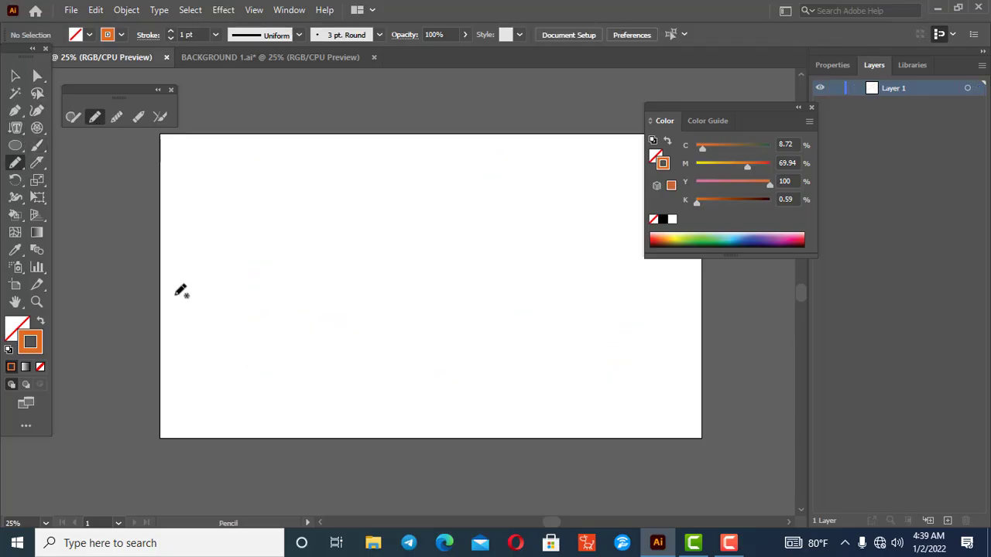
{"action": "mouse_move", "coordinate": [165, 330]}
{"action": "left_mouse_down"}
{"action": "mouse_move", "coordinate": [257, 216]}
{"action": "mouse_move", "coordinate": [308, 203]}
{"action": "mouse_move", "coordinate": [372, 293]}
{"action": "mouse_move", "coordinate": [441, 269]}
{"action": "mouse_move", "coordinate": [503, 204]}
{"action": "mouse_move", "coordinate": [541, 259]}
{"action": "mouse_move", "coordinate": [581, 288]}
{"action": "mouse_move", "coordinate": [640, 276]}
{"action": "mouse_move", "coordinate": [710, 331]}
{"action": "mouse_move", "coordinate": [708, 451]}
{"action": "mouse_move", "coordinate": [489, 463]}
{"action": "mouse_move", "coordinate": [269, 459]}
{"action": "mouse_move", "coordinate": [158, 437]}
{"action": "mouse_move", "coordinate": [154, 370]}
{"action": "mouse_move", "coordinate": [173, 325]}
{"action": "left_mouse_up"}
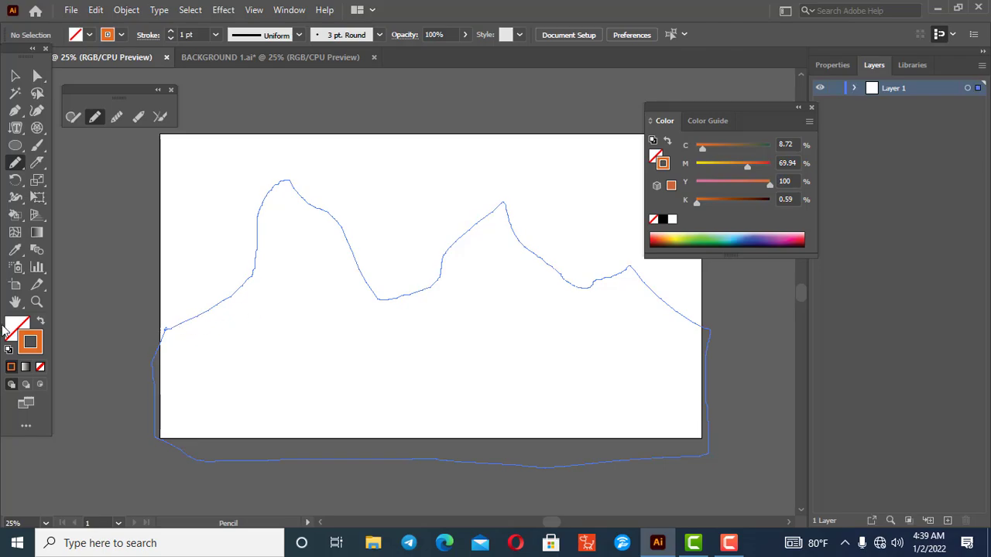
{"action": "left_click", "coordinate": [11, 367]}
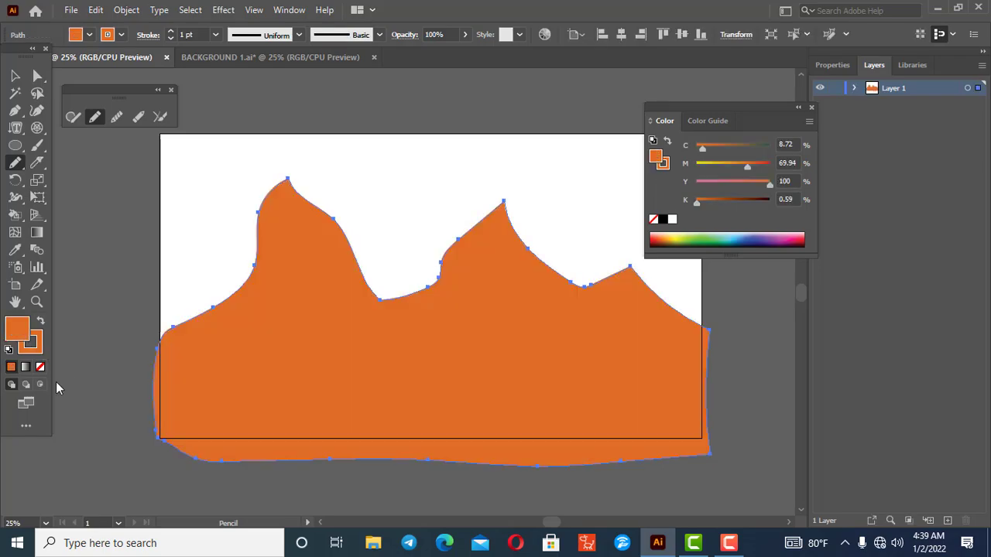
{"action": "left_click", "coordinate": [41, 367]}
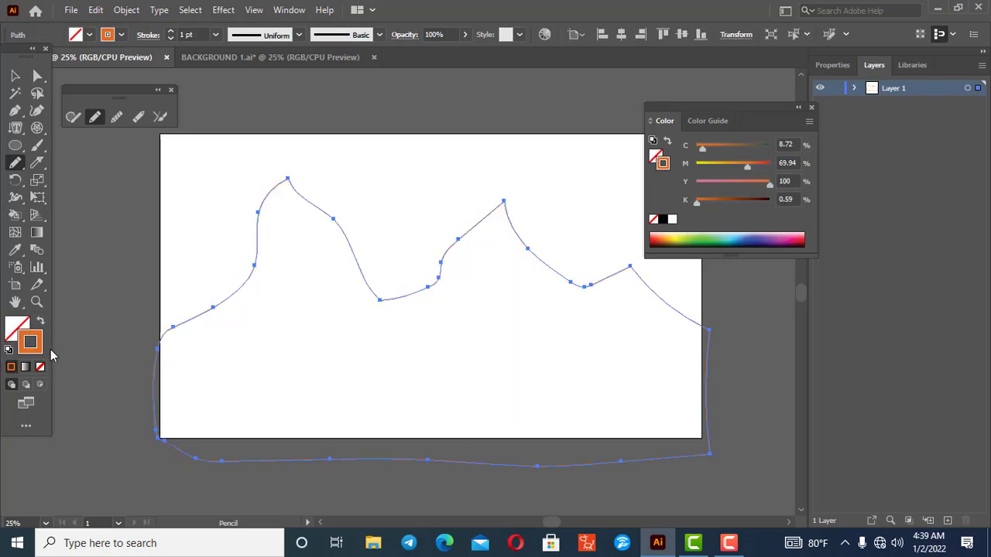
{"action": "left_click", "coordinate": [15, 75]}
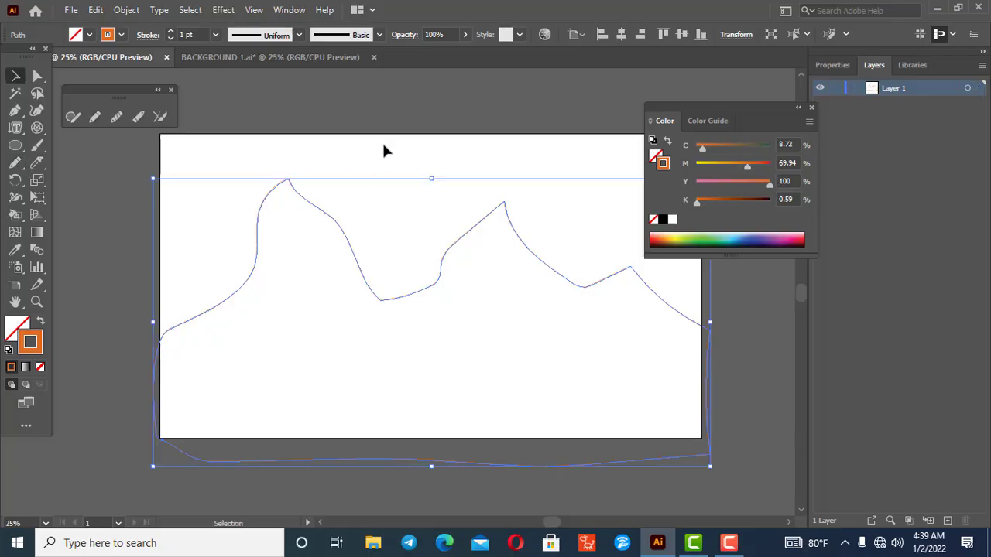
{"action": "key", "text": "Delete"}
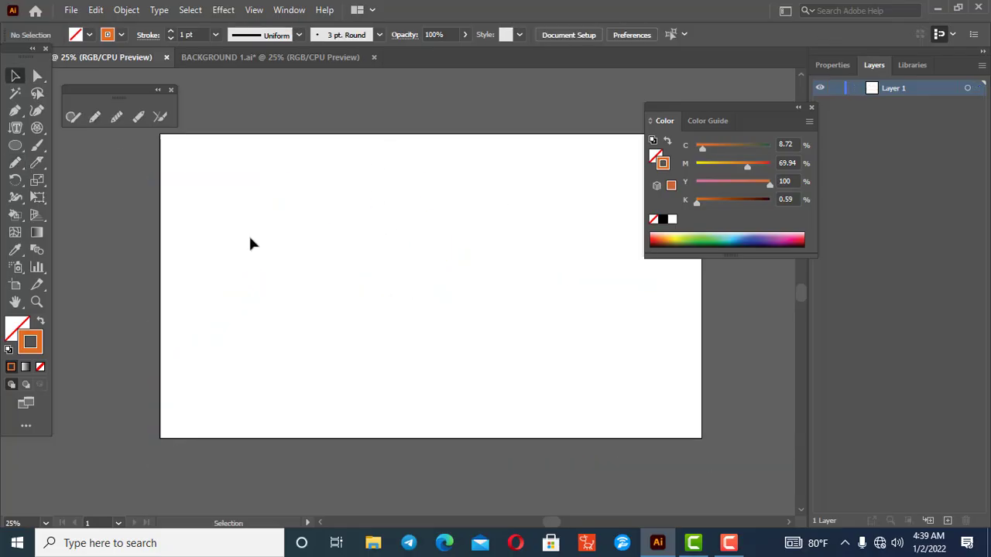
Step: Draw a roughly square outline with the Shaper tool on the artboard's left half, then select and deselect the shape
{"action": "left_click", "coordinate": [98, 121]}
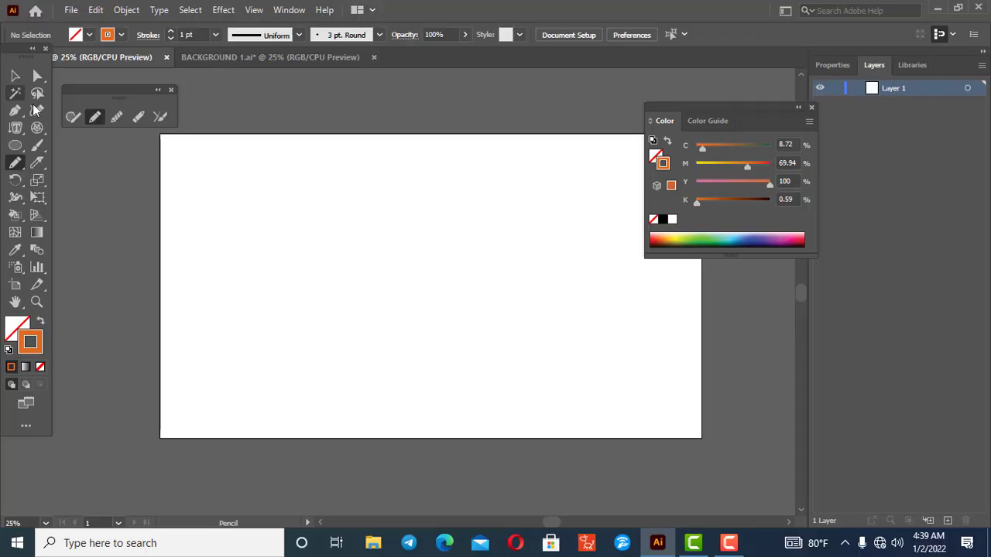
{"action": "left_click", "coordinate": [76, 117]}
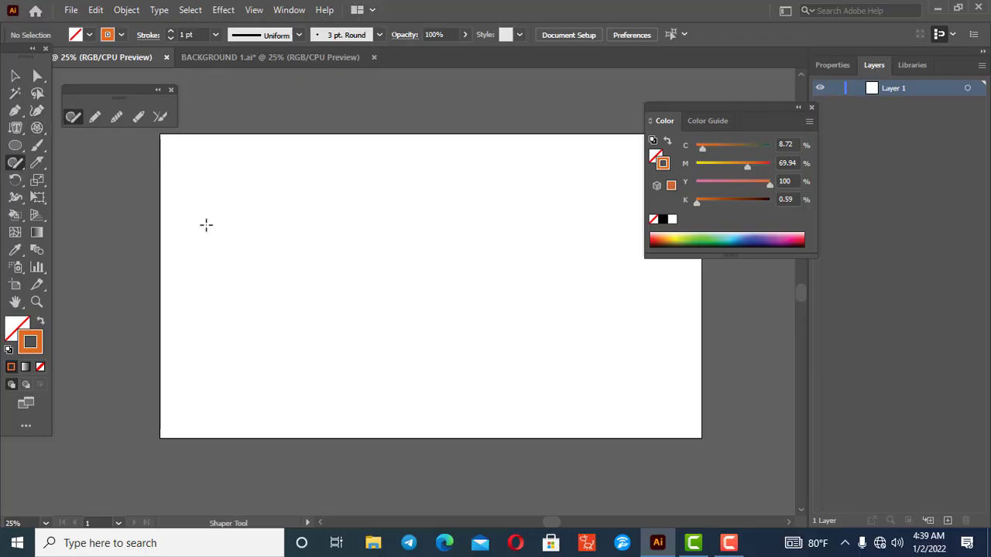
{"action": "left_click_drag", "start_coordinate": [273, 207], "coordinate": [273, 243]}
{"action": "left_click_drag", "start_coordinate": [286, 302], "coordinate": [358, 301]}
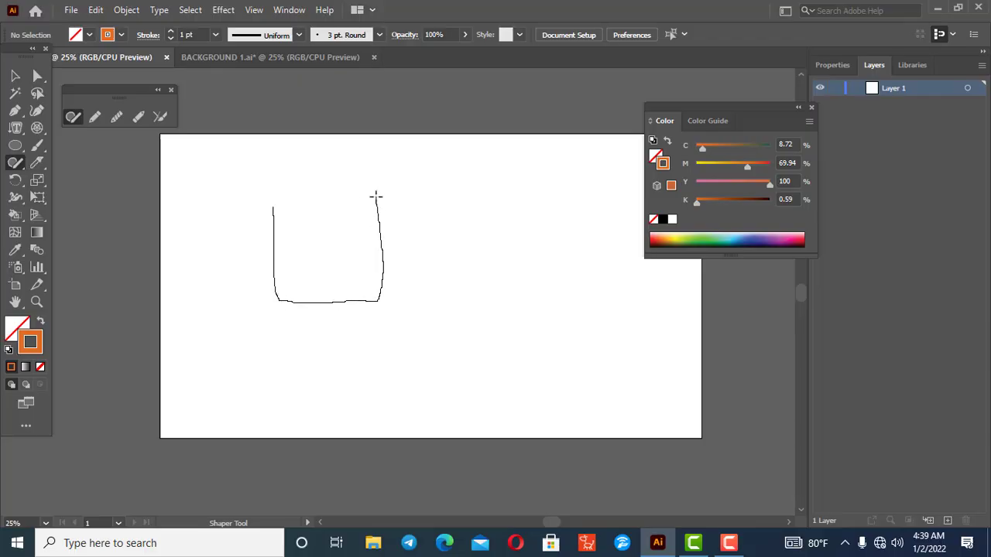
{"action": "left_click_drag", "start_coordinate": [375, 197], "coordinate": [303, 191]}
{"action": "left_click_drag", "start_coordinate": [274, 225], "coordinate": [270, 243]}
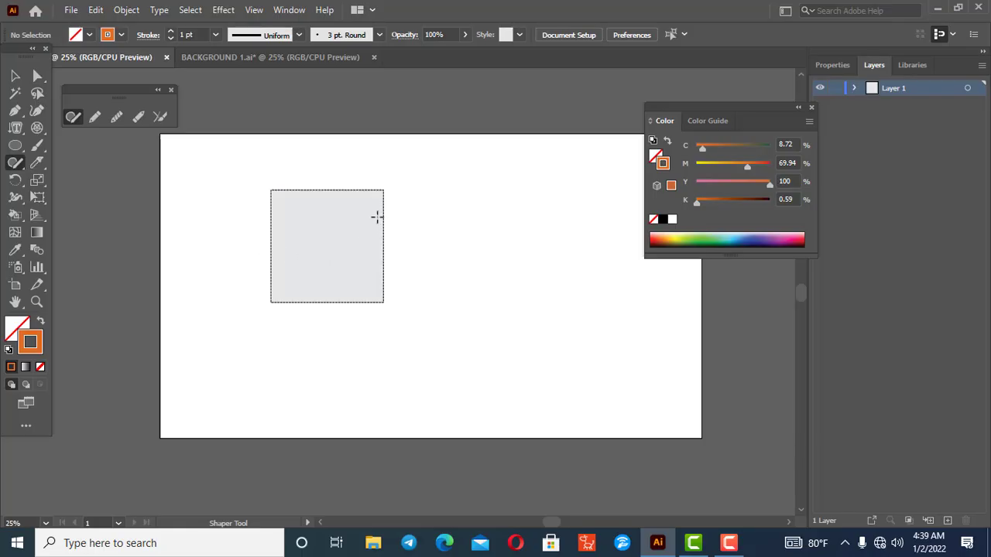
{"action": "left_click", "coordinate": [355, 244]}
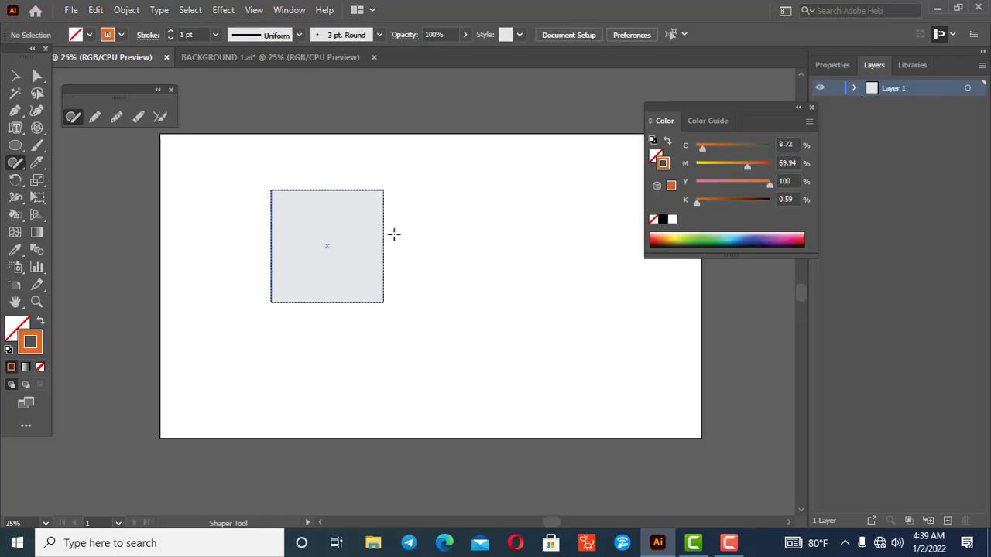
{"action": "left_click", "coordinate": [484, 258]}
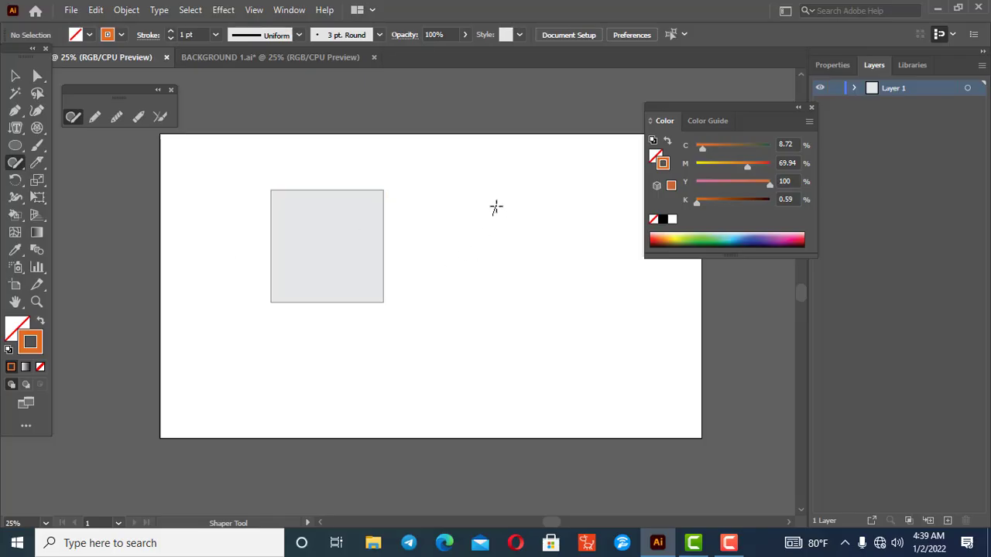
Step: Draw a triangle beside the square and a circle below and between them with the Shaper tool
{"action": "left_click_drag", "start_coordinate": [496, 208], "coordinate": [465, 288]}
{"action": "left_click_drag", "start_coordinate": [522, 249], "coordinate": [493, 204]}
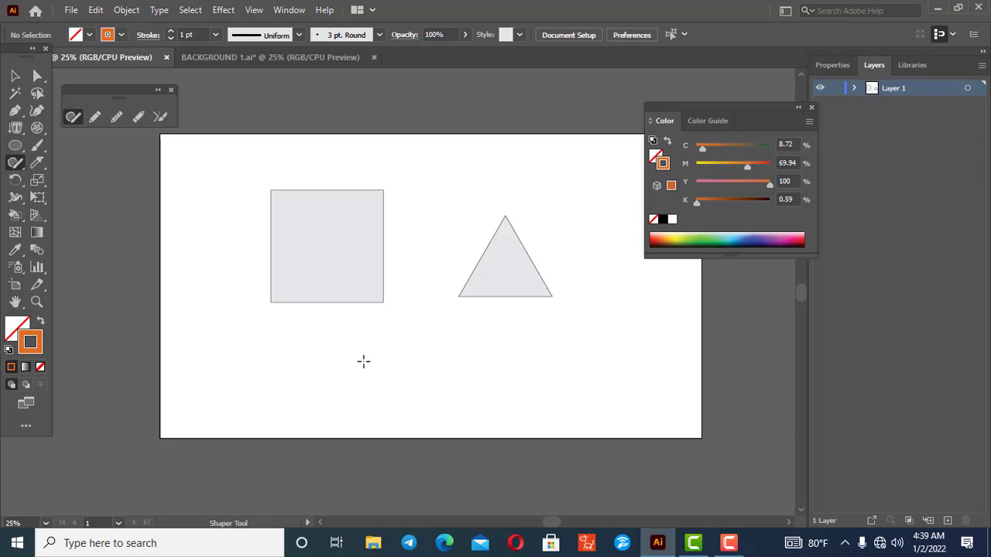
{"action": "mouse_move", "coordinate": [360, 329]}
{"action": "left_mouse_down"}
{"action": "mouse_move", "coordinate": [389, 372]}
{"action": "mouse_move", "coordinate": [447, 361]}
{"action": "mouse_move", "coordinate": [440, 306]}
{"action": "mouse_move", "coordinate": [361, 305]}
{"action": "mouse_move", "coordinate": [354, 347]}
{"action": "mouse_move", "coordinate": [340, 353]}
{"action": "left_mouse_up"}
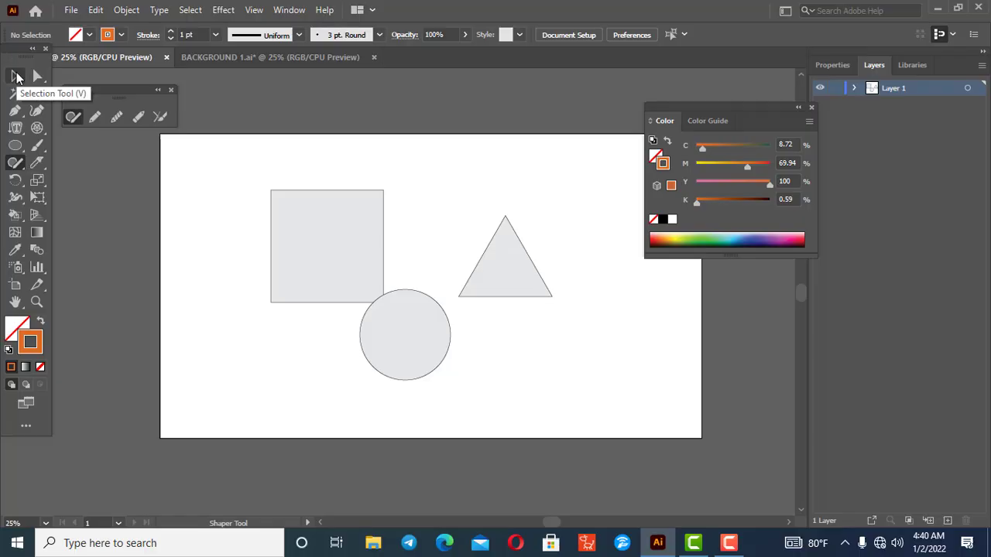
Step: Delete the square, triangle and circle from the artboard together
{"action": "left_click", "coordinate": [16, 76]}
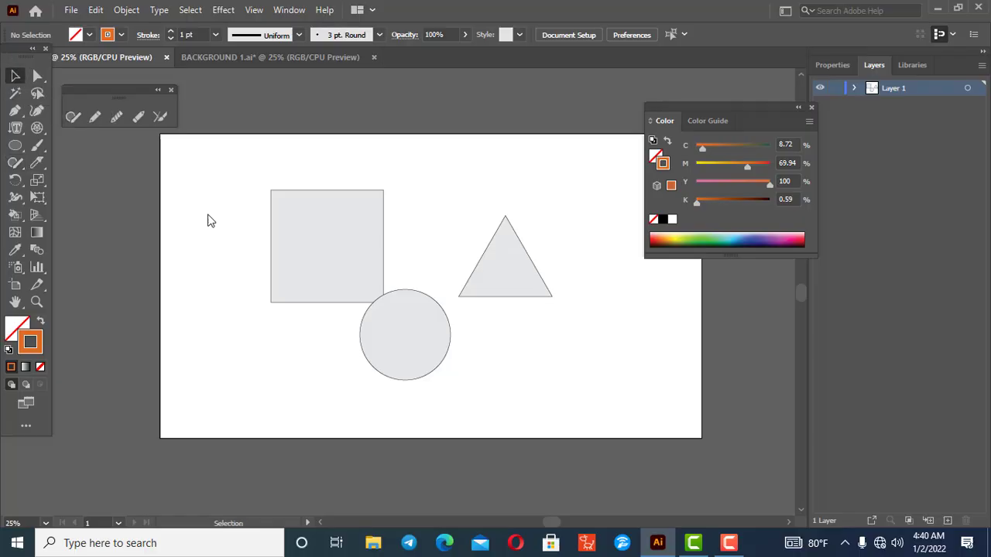
{"action": "left_click_drag", "start_coordinate": [232, 181], "coordinate": [573, 415]}
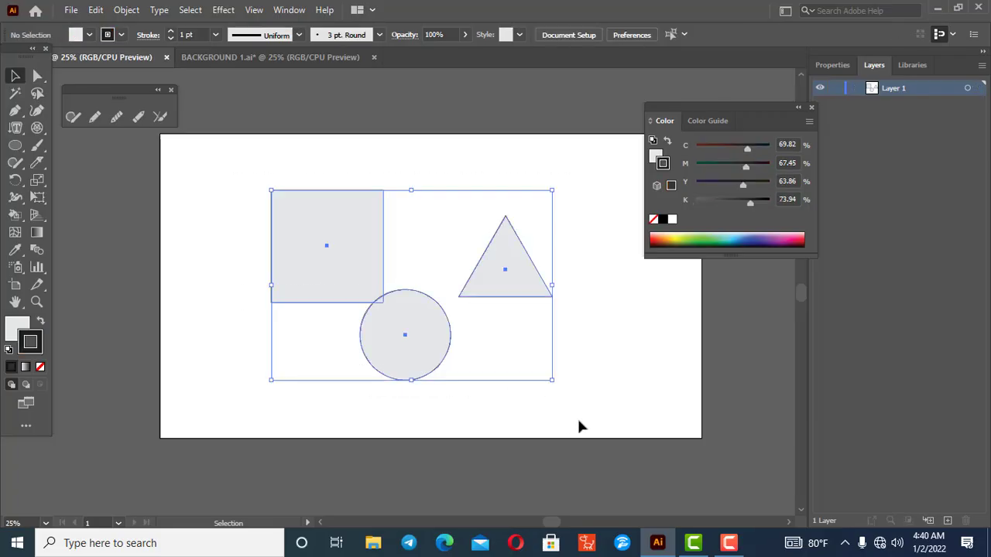
{"action": "key", "text": "Delete"}
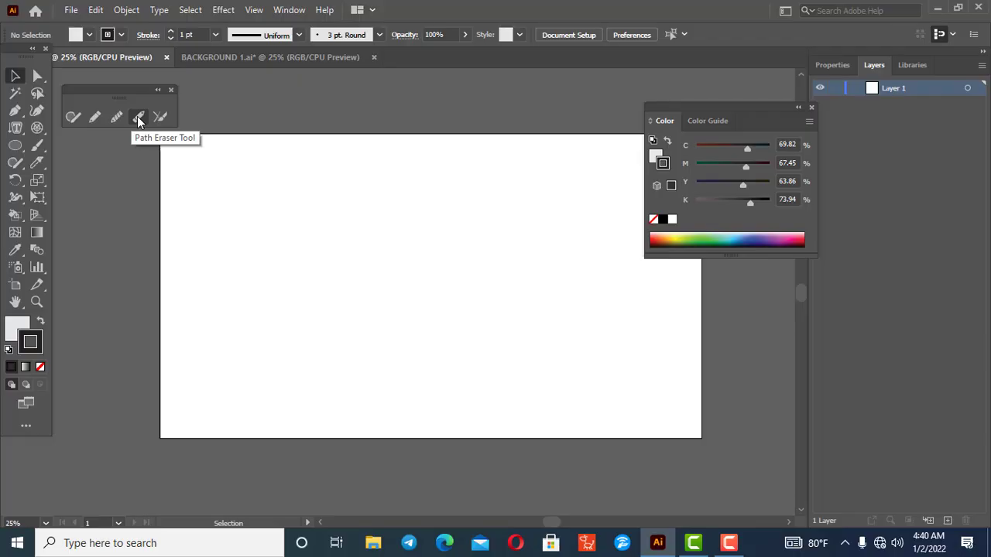
Step: Draw an open freehand line with the Pencil tool across the artboard, wavy at first and jagged towards its right end, and select it
{"action": "left_click", "coordinate": [90, 118]}
{"action": "mouse_move", "coordinate": [249, 233]}
{"action": "left_mouse_down"}
{"action": "mouse_move", "coordinate": [260, 262]}
{"action": "mouse_move", "coordinate": [352, 237]}
{"action": "mouse_move", "coordinate": [436, 291]}
{"action": "mouse_move", "coordinate": [474, 244]}
{"action": "mouse_move", "coordinate": [484, 256]}
{"action": "mouse_move", "coordinate": [500, 244]}
{"action": "mouse_move", "coordinate": [566, 284]}
{"action": "mouse_move", "coordinate": [609, 276]}
{"action": "mouse_move", "coordinate": [655, 305]}
{"action": "mouse_move", "coordinate": [672, 373]}
{"action": "left_mouse_up"}
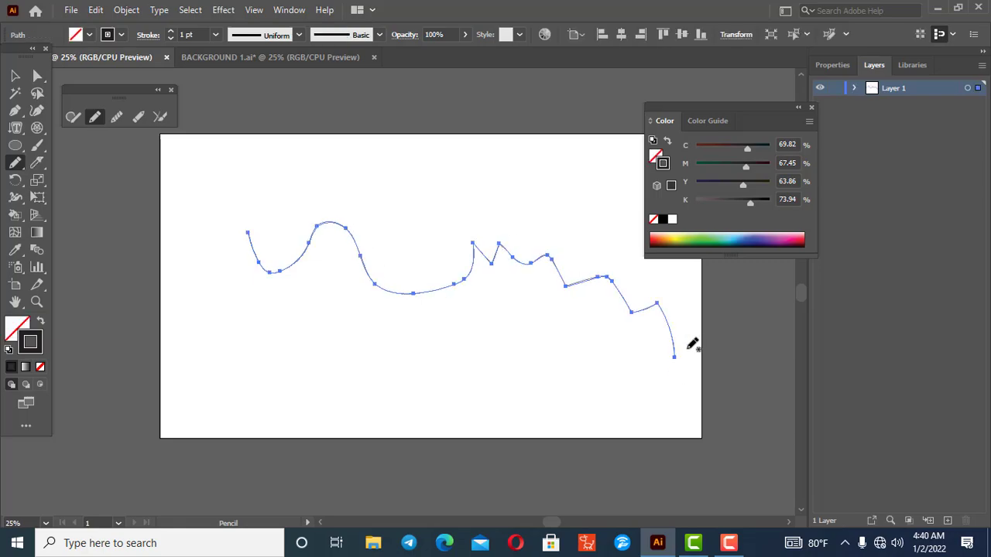
{"action": "scroll", "coordinate": [659, 284], "scroll_direction": "up", "scroll_amount": 1, "text": "alt"}
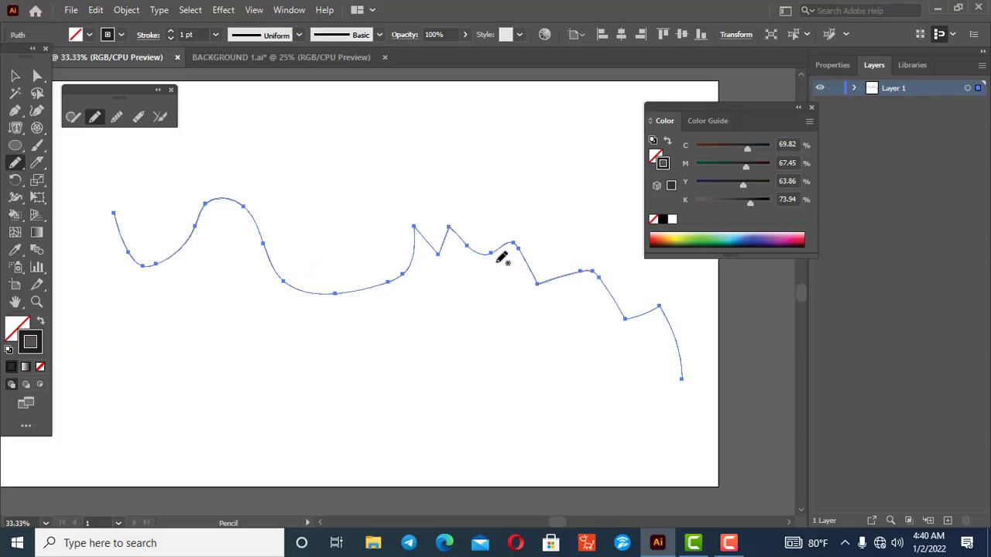
{"action": "scroll", "coordinate": [502, 259], "scroll_direction": "up", "scroll_amount": 1}
{"action": "left_click", "coordinate": [15, 76]}
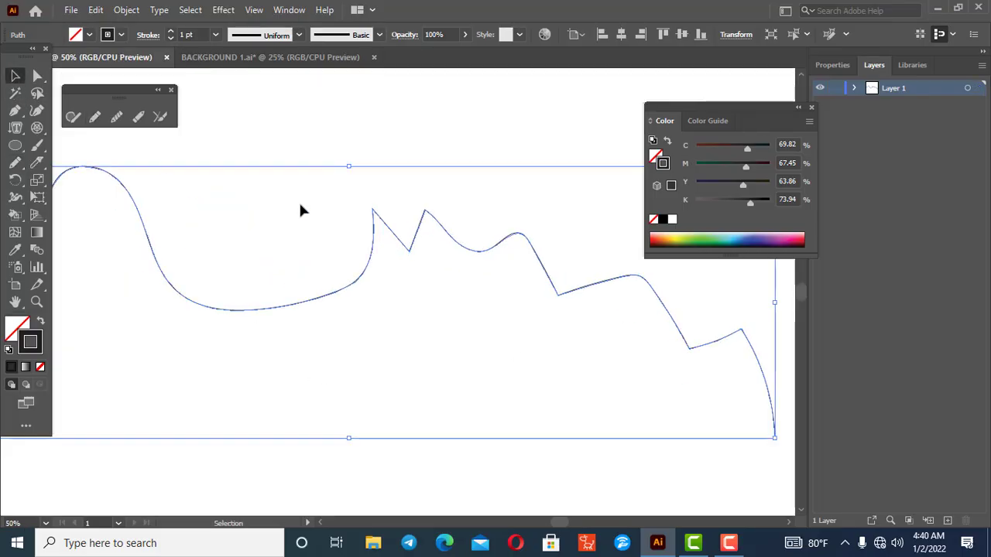
{"action": "left_click", "coordinate": [532, 300]}
{"action": "left_click", "coordinate": [493, 246]}
Step: Round the sharp corner at the foot of the slope after the rounded hump, using the Smooth tool
{"action": "left_click", "coordinate": [116, 116]}
{"action": "mouse_move", "coordinate": [545, 264]}
{"action": "left_mouse_down"}
{"action": "mouse_move", "coordinate": [588, 296]}
{"action": "mouse_move", "coordinate": [617, 281]}
{"action": "left_mouse_up"}
{"action": "mouse_move", "coordinate": [534, 260]}
{"action": "left_mouse_down"}
{"action": "mouse_move", "coordinate": [576, 289]}
{"action": "mouse_move", "coordinate": [616, 276]}
{"action": "left_mouse_up"}
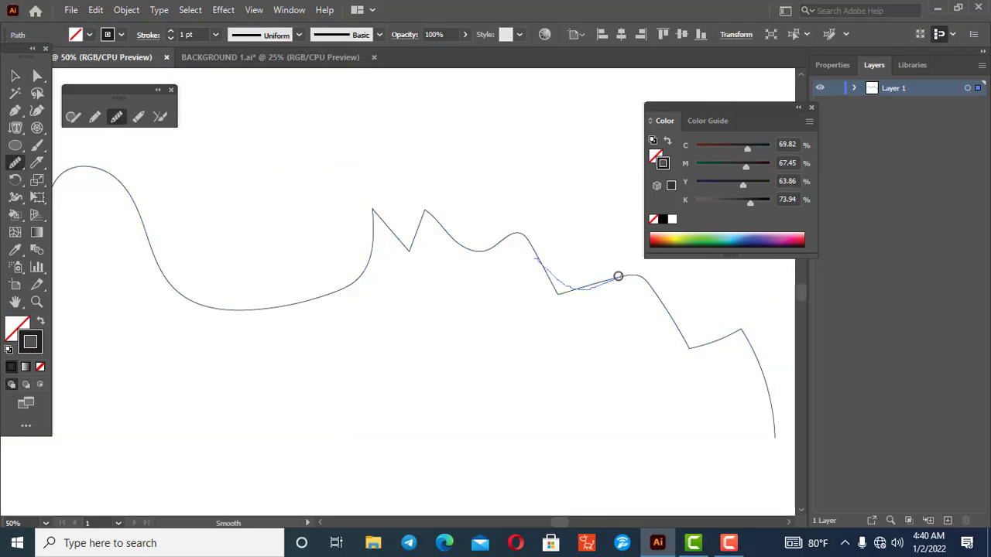
{"action": "scroll", "coordinate": [582, 289], "scroll_direction": "up", "scroll_amount": 6}
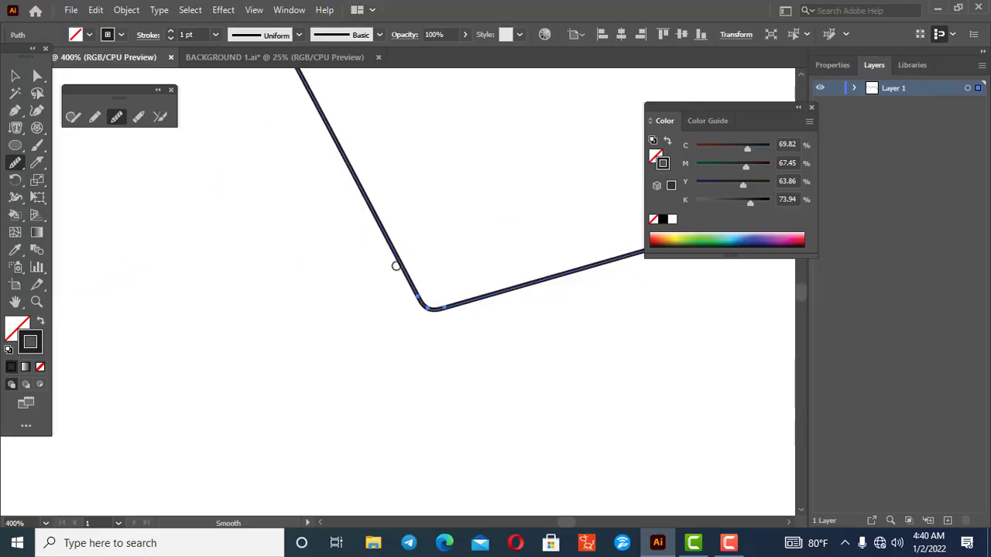
{"action": "mouse_move", "coordinate": [396, 265]}
{"action": "left_mouse_down"}
{"action": "mouse_move", "coordinate": [531, 297]}
{"action": "mouse_move", "coordinate": [483, 301]}
{"action": "left_mouse_up"}
{"action": "scroll", "coordinate": [482, 301], "scroll_direction": "down", "scroll_amount": 4}
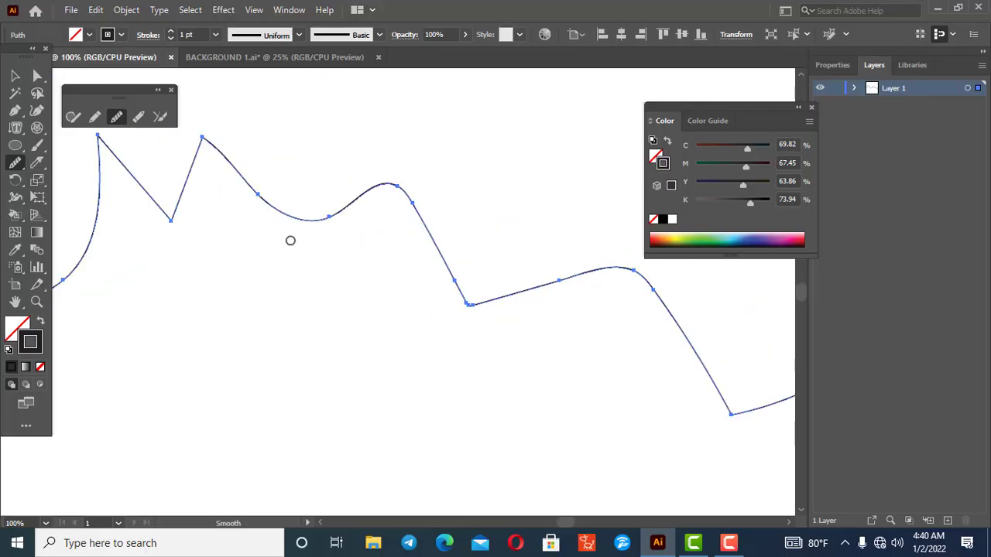
Step: Try to smooth the right one of the two tall pointed peaks with repeated Smooth tool strokes
{"action": "scroll", "coordinate": [191, 152], "scroll_direction": "up", "scroll_amount": 6}
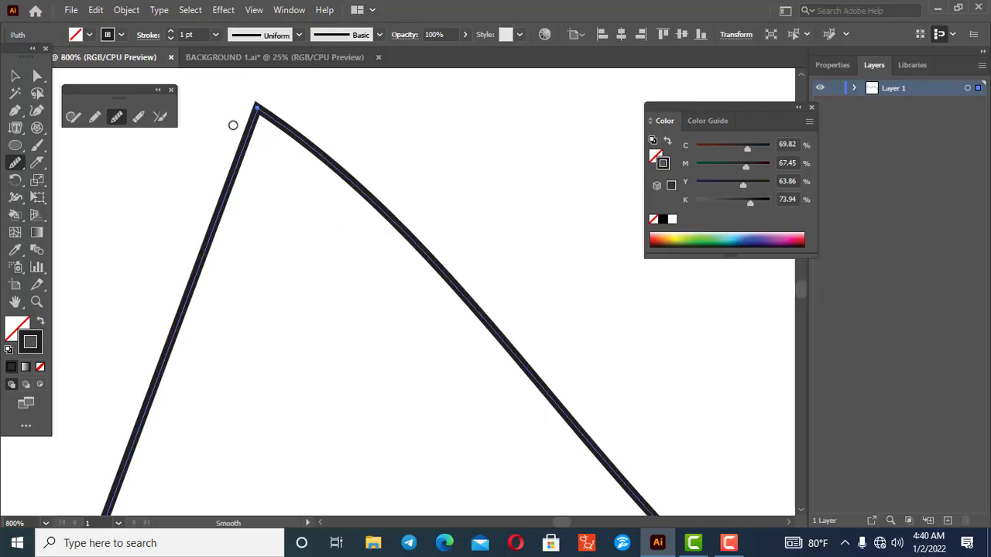
{"action": "mouse_move", "coordinate": [234, 152]}
{"action": "left_mouse_down"}
{"action": "mouse_move", "coordinate": [264, 117]}
{"action": "mouse_move", "coordinate": [360, 141]}
{"action": "left_mouse_up"}
{"action": "mouse_move", "coordinate": [257, 110]}
{"action": "left_mouse_down"}
{"action": "mouse_move", "coordinate": [181, 193]}
{"action": "mouse_move", "coordinate": [264, 109]}
{"action": "mouse_move", "coordinate": [370, 154]}
{"action": "left_mouse_up"}
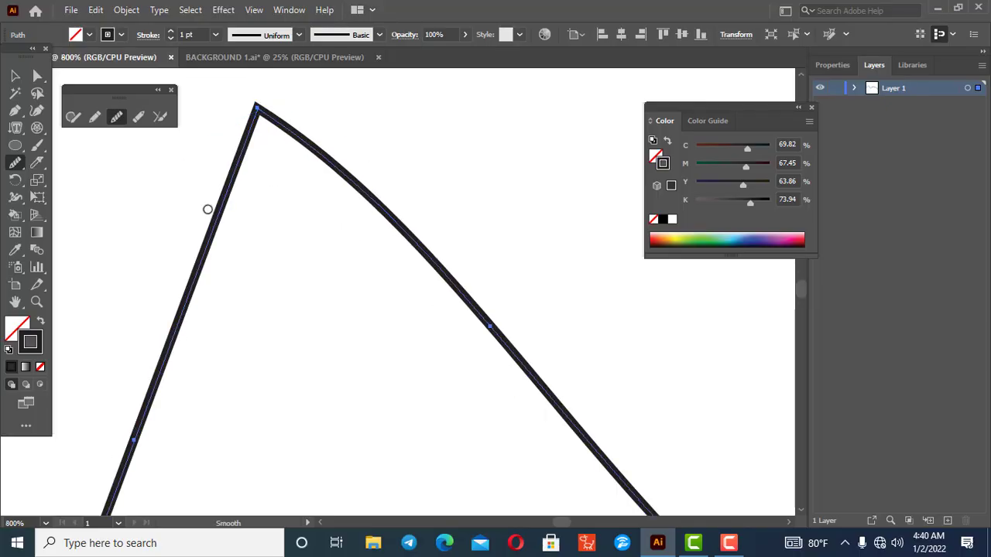
{"action": "mouse_move", "coordinate": [207, 209]}
{"action": "left_mouse_down"}
{"action": "mouse_move", "coordinate": [407, 214]}
{"action": "mouse_move", "coordinate": [427, 244]}
{"action": "left_mouse_up"}
{"action": "scroll", "coordinate": [340, 223], "scroll_direction": "down", "scroll_amount": 5}
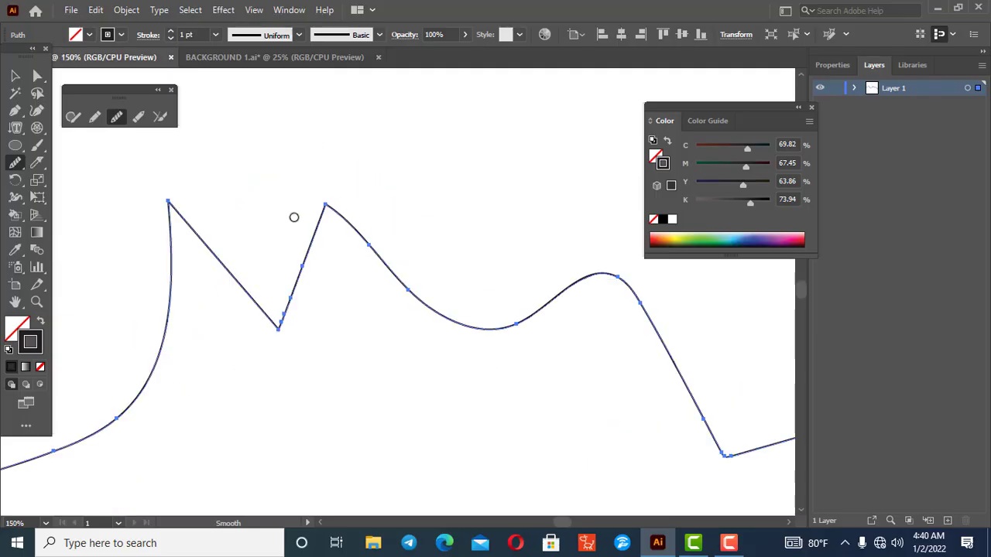
{"action": "mouse_move", "coordinate": [295, 218]}
{"action": "left_mouse_down"}
{"action": "mouse_move", "coordinate": [340, 186]}
{"action": "mouse_move", "coordinate": [425, 261]}
{"action": "left_mouse_up"}
{"action": "left_click_drag", "start_coordinate": [333, 205], "coordinate": [411, 258]}
Step: Smooth the V-shaped valley between the two tall peaks and round the tip of the left peak
{"action": "mouse_move", "coordinate": [251, 308]}
{"action": "left_mouse_down"}
{"action": "mouse_move", "coordinate": [321, 295]}
{"action": "mouse_move", "coordinate": [330, 255]}
{"action": "left_mouse_up"}
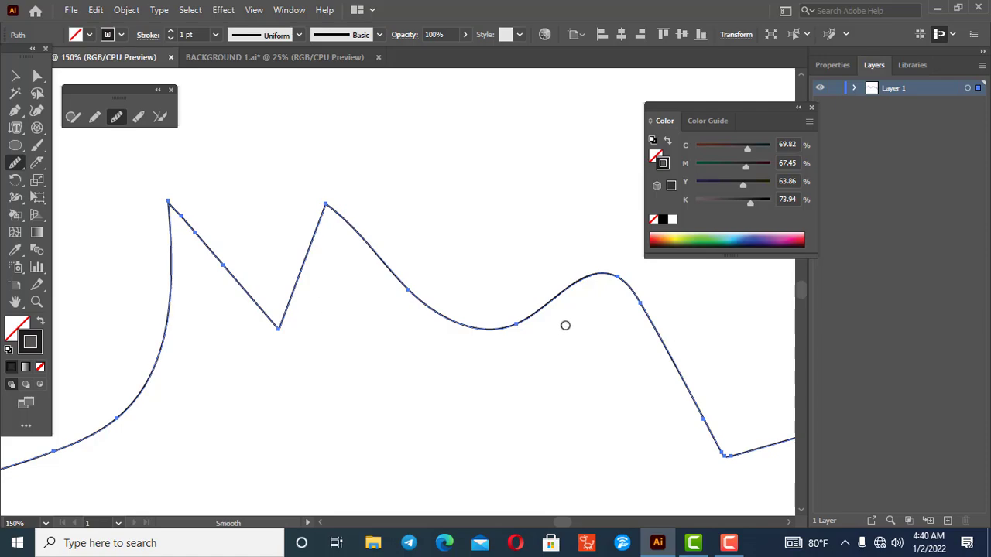
{"action": "left_click_drag", "start_coordinate": [278, 332], "coordinate": [279, 326]}
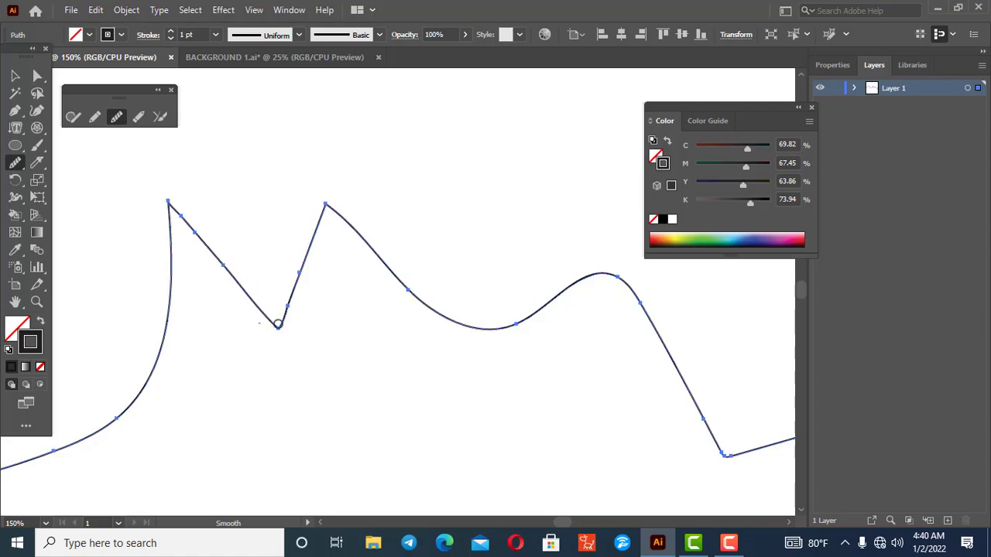
{"action": "scroll", "coordinate": [211, 278], "scroll_direction": "up", "scroll_amount": 2}
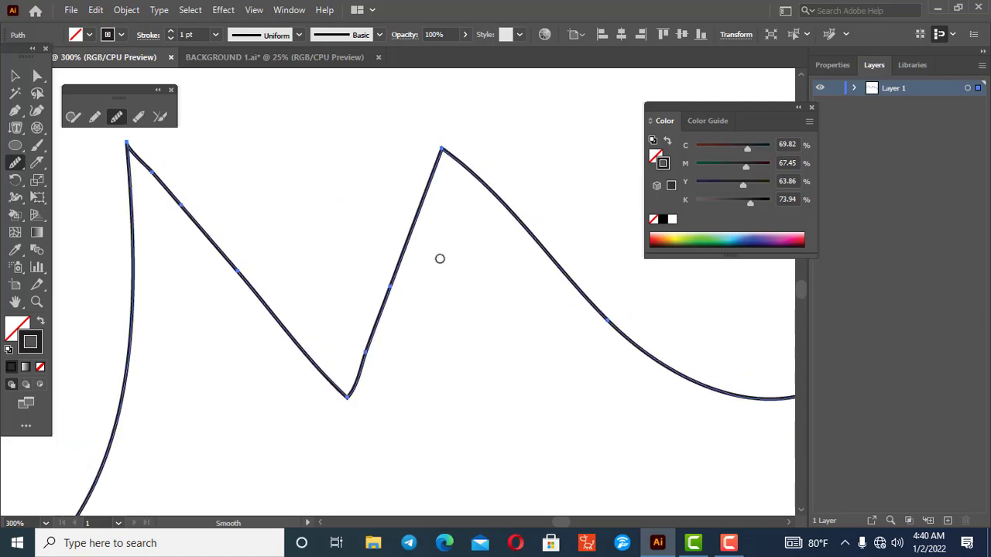
{"action": "left_click_drag", "start_coordinate": [363, 353], "coordinate": [387, 352]}
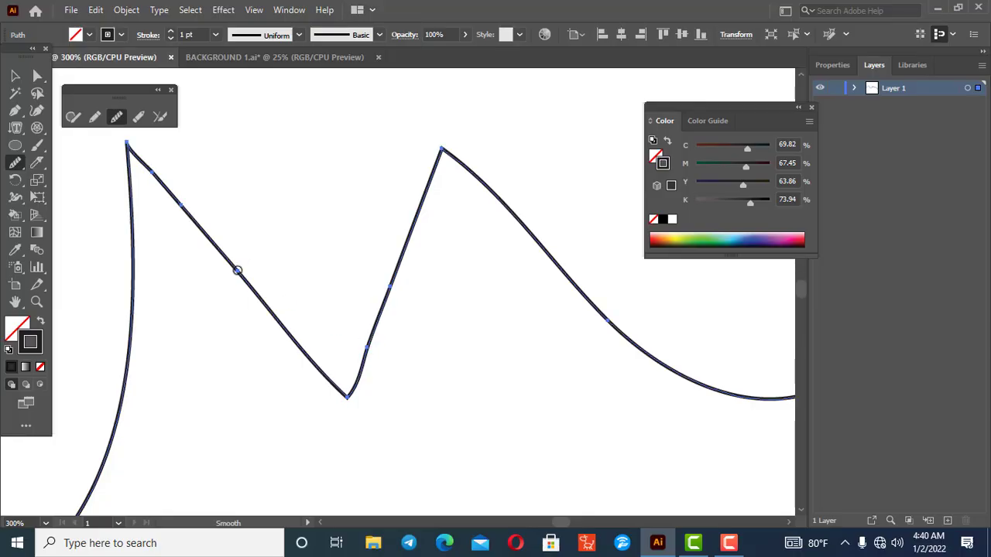
{"action": "mouse_move", "coordinate": [238, 270]}
{"action": "left_mouse_down"}
{"action": "mouse_move", "coordinate": [134, 163]}
{"action": "mouse_move", "coordinate": [141, 184]}
{"action": "left_mouse_up"}
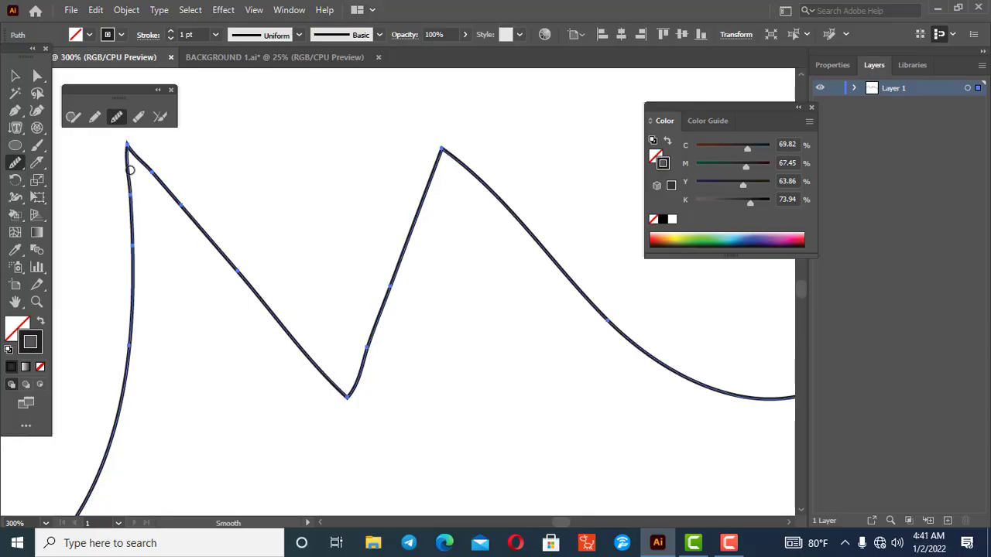
{"action": "mouse_move", "coordinate": [129, 146]}
{"action": "left_mouse_down"}
{"action": "mouse_move", "coordinate": [139, 137]}
{"action": "mouse_move", "coordinate": [155, 159]}
{"action": "mouse_move", "coordinate": [141, 179]}
{"action": "left_mouse_up"}
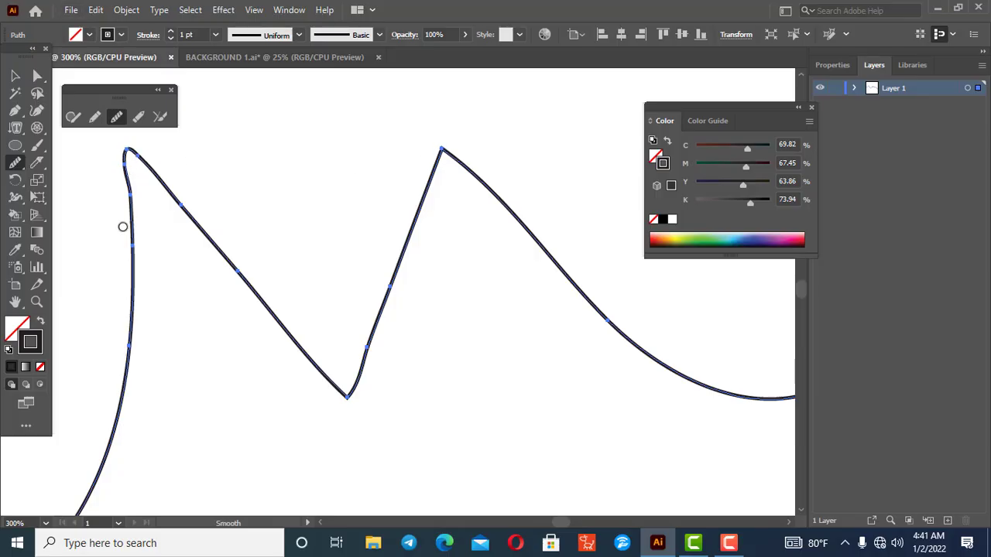
Step: Round the last sharp valley near the line's right end with the Smooth tool
{"action": "scroll", "coordinate": [149, 292], "scroll_direction": "down", "scroll_amount": 6}
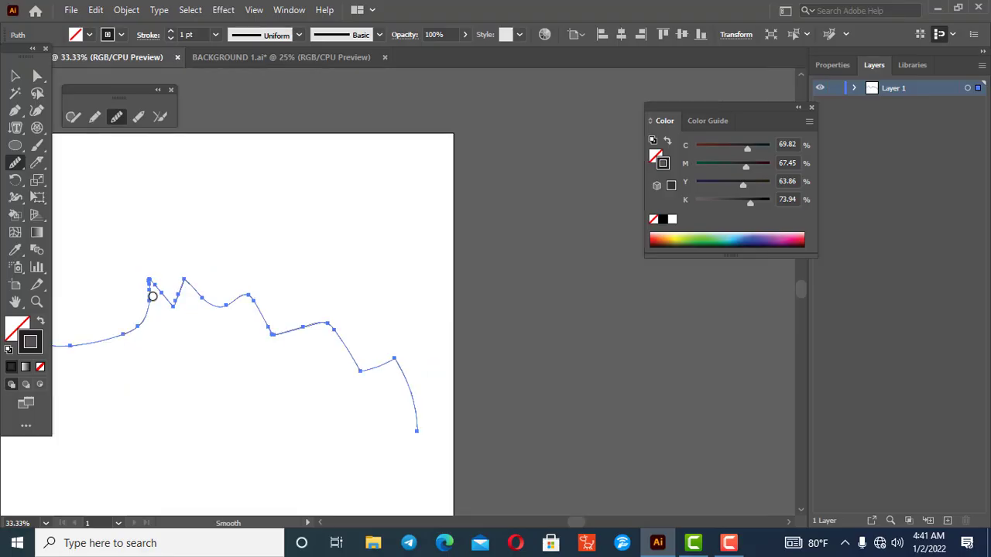
{"action": "scroll", "coordinate": [393, 398], "scroll_direction": "up", "scroll_amount": 4}
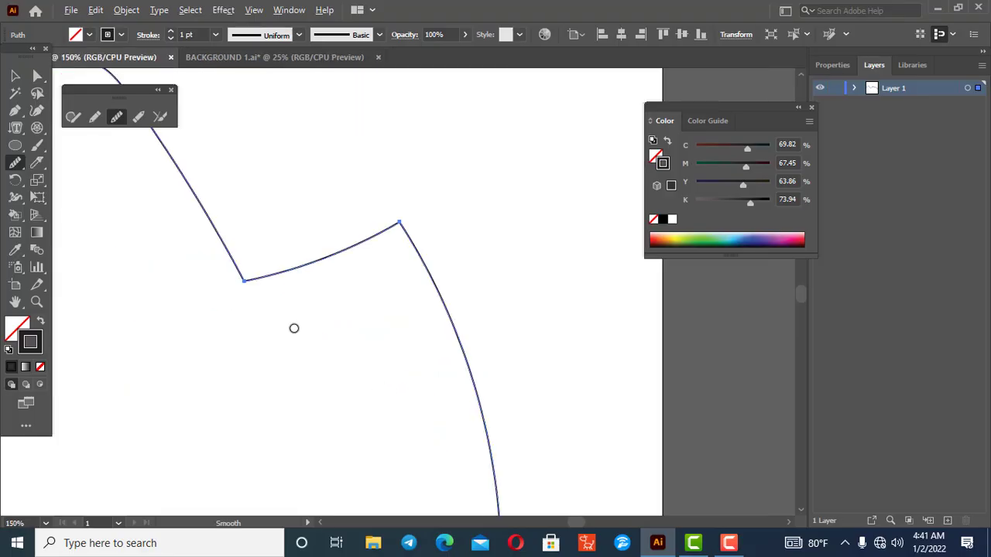
{"action": "left_click_drag", "start_coordinate": [239, 273], "coordinate": [276, 281]}
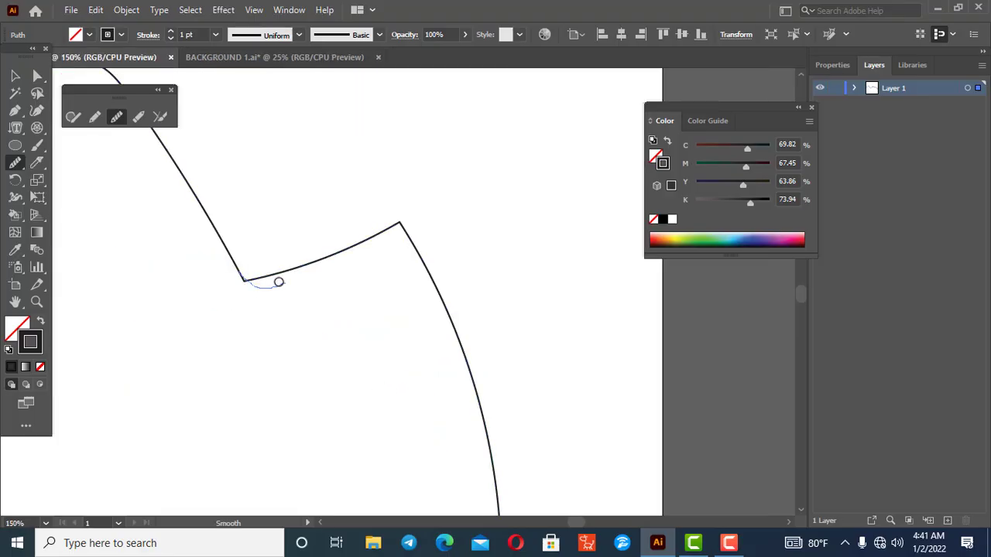
{"action": "left_click_drag", "start_coordinate": [226, 262], "coordinate": [283, 276]}
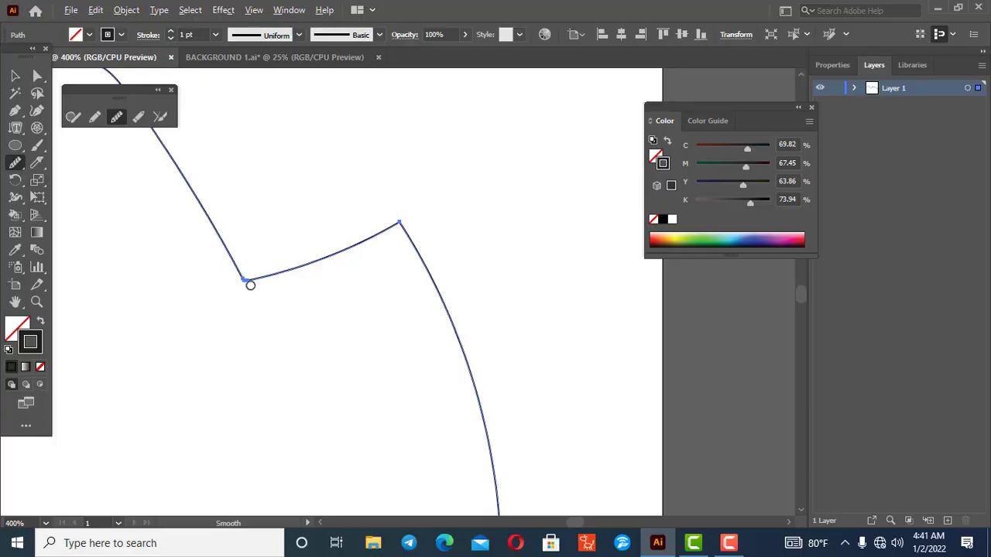
{"action": "scroll", "coordinate": [248, 283], "scroll_direction": "up", "scroll_amount": 5}
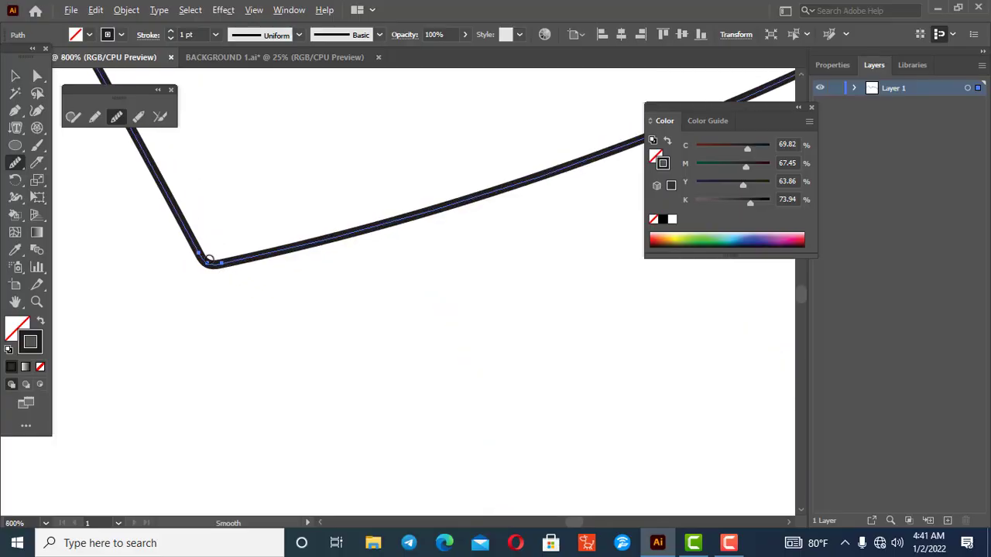
Step: Delete the smoothed freehand line from the artboard
{"action": "scroll", "coordinate": [209, 262], "scroll_direction": "down", "scroll_amount": 10}
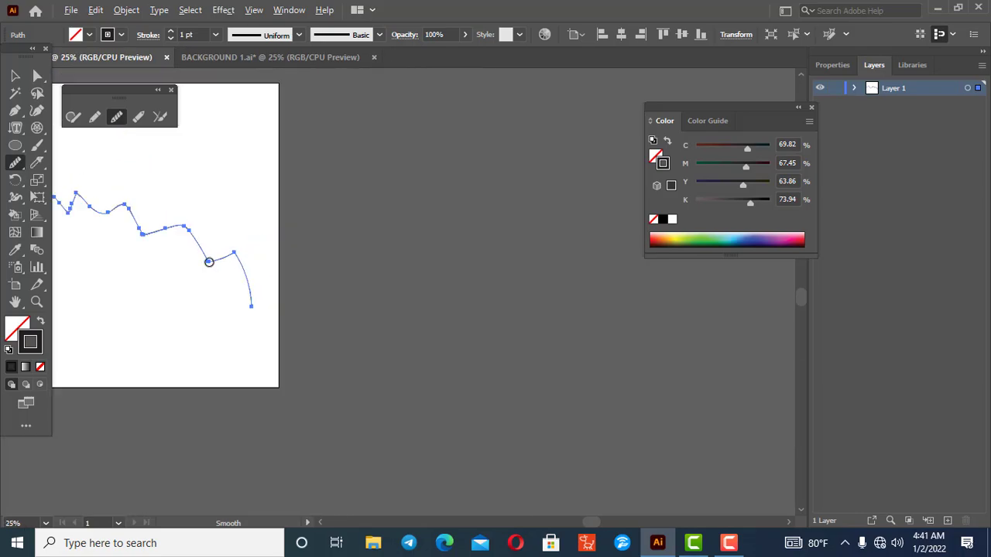
{"action": "left_click", "coordinate": [321, 525]}
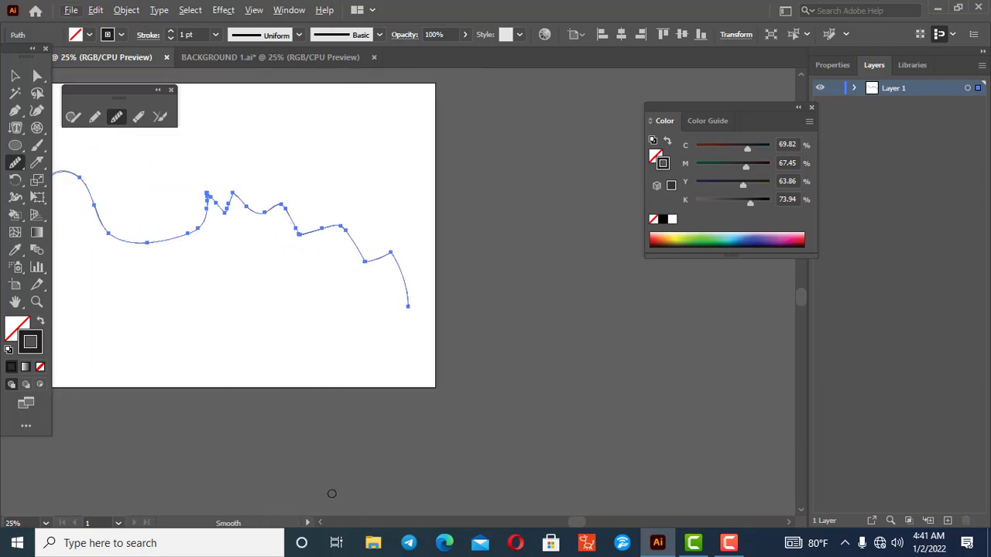
{"action": "left_click", "coordinate": [322, 523]}
{"action": "left_click", "coordinate": [322, 524]}
{"action": "left_click", "coordinate": [15, 75]}
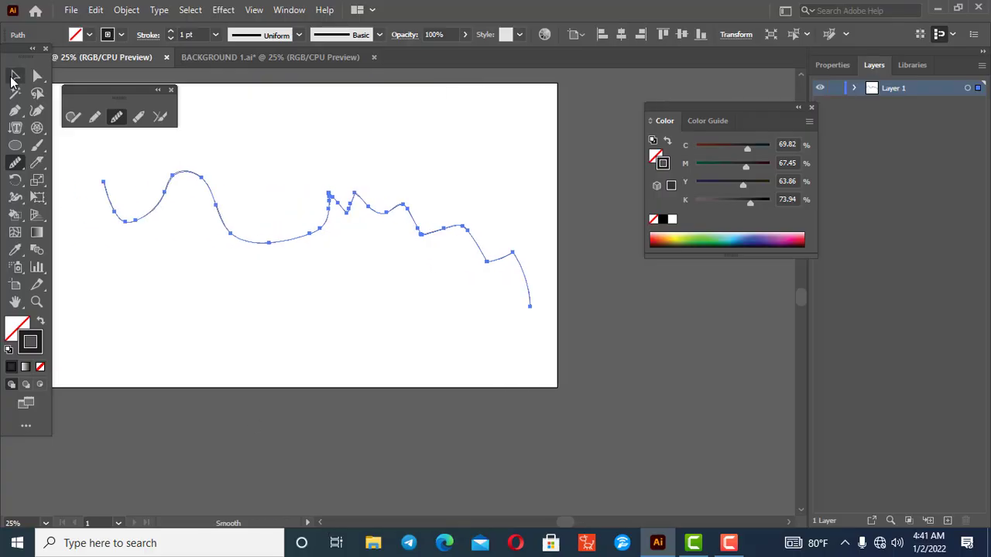
{"action": "key", "text": "Delete"}
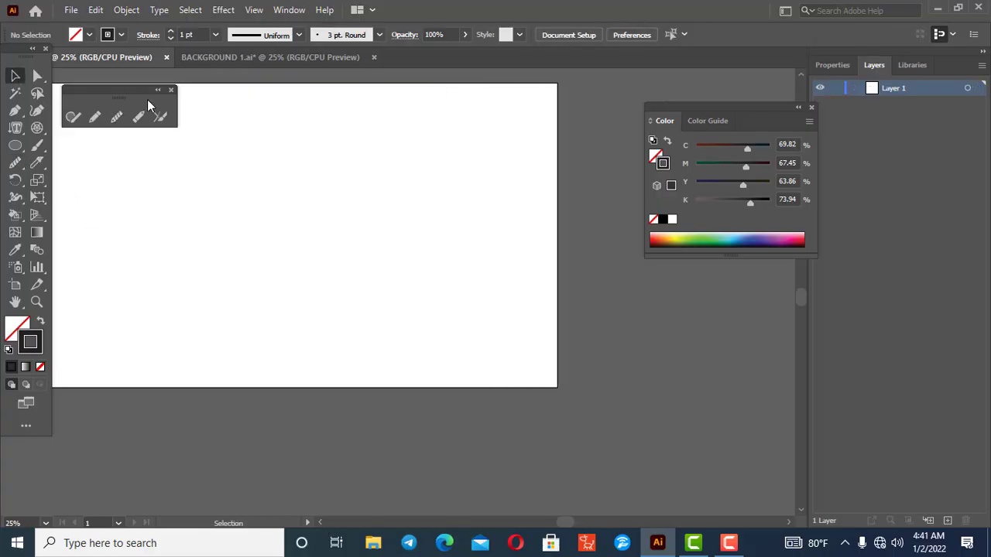
Step: Draw a closed freehand blob with the Pencil tool and give it a green stroke and a blue fill
{"action": "left_click", "coordinate": [95, 116]}
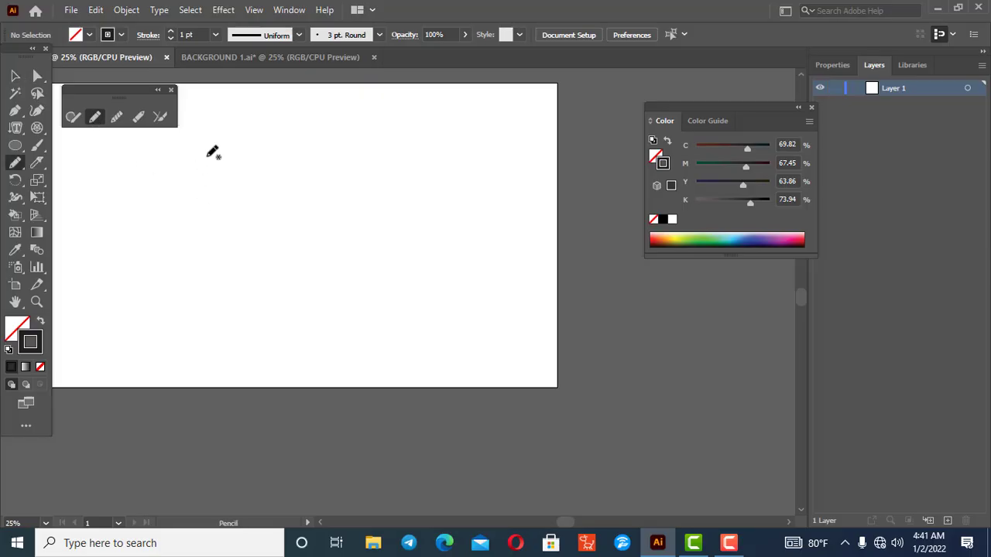
{"action": "mouse_move", "coordinate": [208, 156]}
{"action": "left_mouse_down"}
{"action": "mouse_move", "coordinate": [115, 207]}
{"action": "mouse_move", "coordinate": [297, 295]}
{"action": "mouse_move", "coordinate": [369, 219]}
{"action": "mouse_move", "coordinate": [295, 165]}
{"action": "mouse_move", "coordinate": [195, 161]}
{"action": "left_mouse_up"}
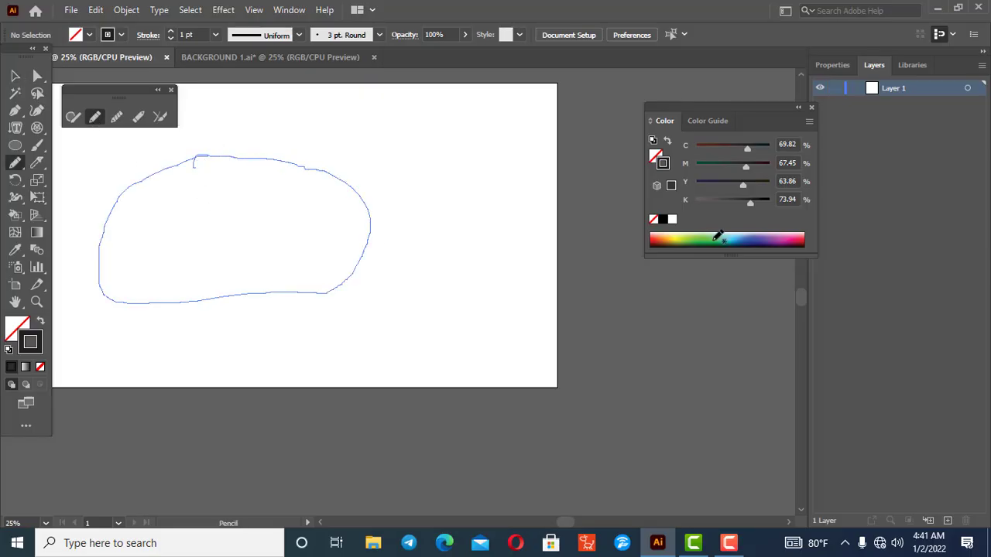
{"action": "left_click", "coordinate": [713, 235]}
{"action": "left_click", "coordinate": [17, 328]}
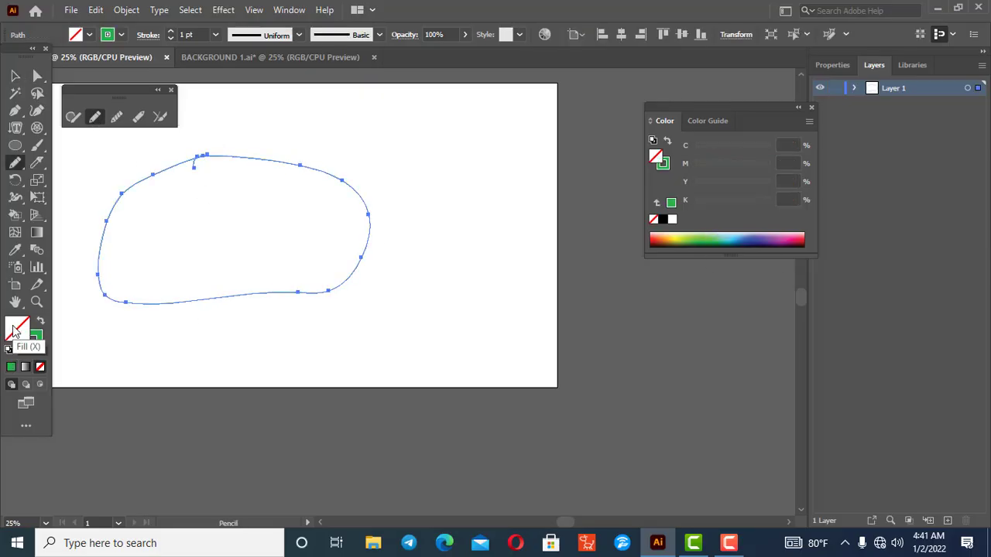
{"action": "left_click", "coordinate": [751, 232]}
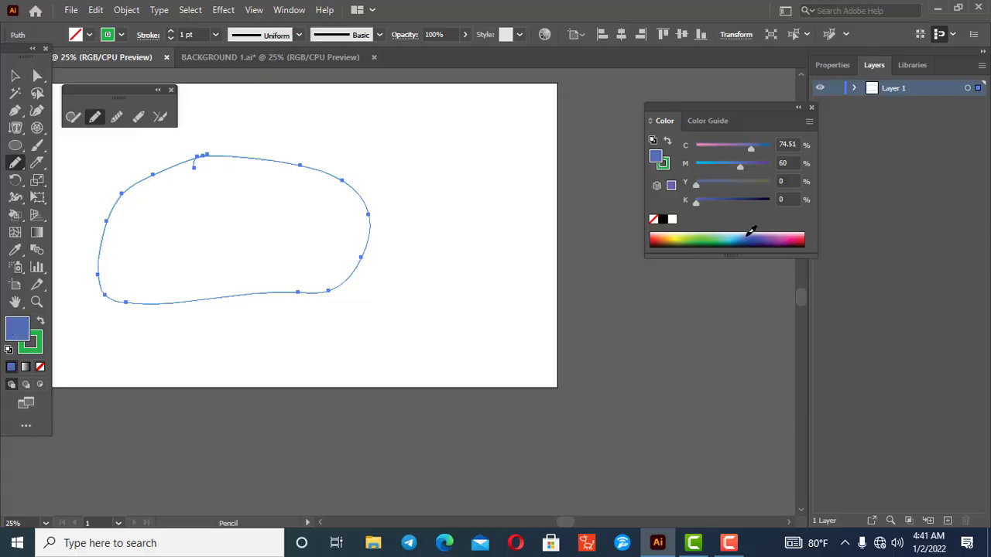
Step: Try to erase parts of the blue blob with sweeping Path Eraser strokes across its interior
{"action": "left_click", "coordinate": [138, 116]}
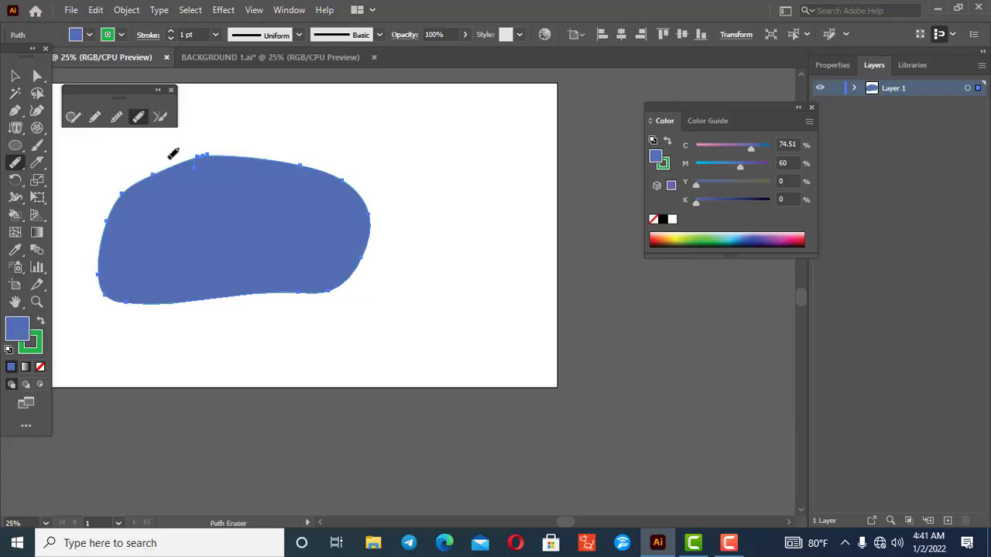
{"action": "mouse_move", "coordinate": [78, 215]}
{"action": "left_mouse_down"}
{"action": "mouse_move", "coordinate": [411, 248]}
{"action": "mouse_move", "coordinate": [350, 193]}
{"action": "left_mouse_up"}
{"action": "mouse_move", "coordinate": [257, 219]}
{"action": "left_mouse_down"}
{"action": "mouse_move", "coordinate": [250, 323]}
{"action": "mouse_move", "coordinate": [332, 126]}
{"action": "mouse_move", "coordinate": [348, 134]}
{"action": "left_mouse_up"}
{"action": "scroll", "coordinate": [225, 226], "scroll_direction": "up", "scroll_amount": 1}
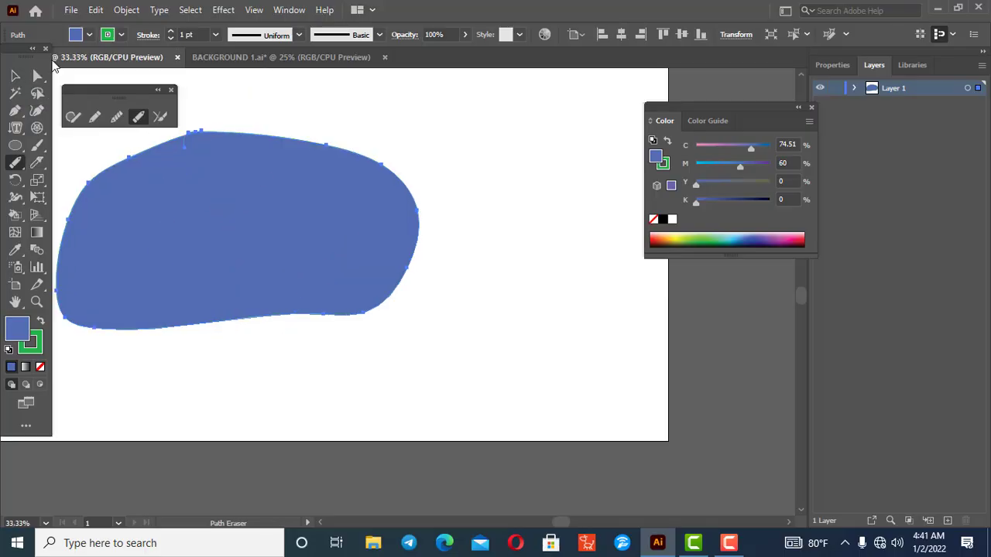
Step: Move the blue blob slightly to the right on the artboard and deselect it
{"action": "left_click", "coordinate": [15, 75]}
{"action": "left_click_drag", "start_coordinate": [280, 229], "coordinate": [339, 226]}
{"action": "left_click", "coordinate": [361, 354]}
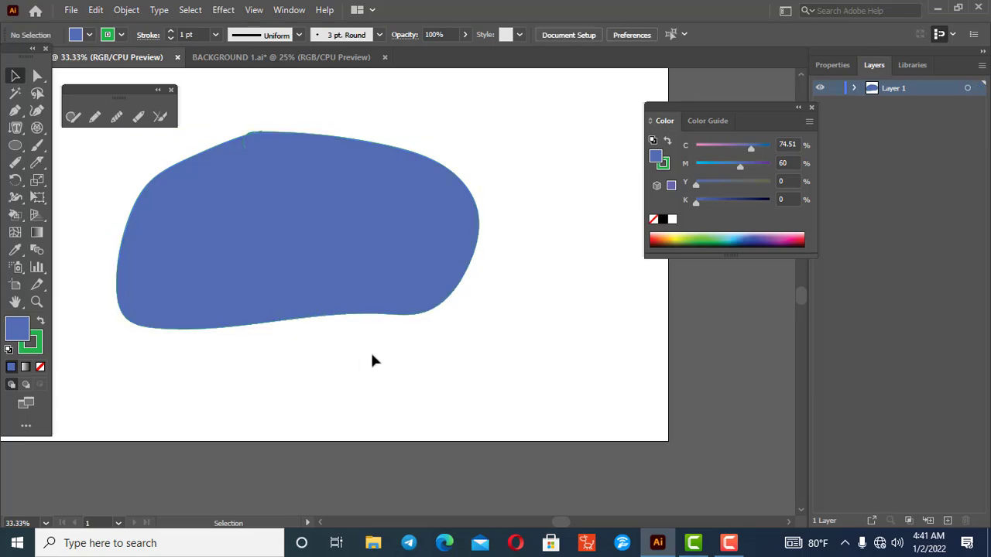
Step: Erase the left part of the selected blob's outline with the Path Eraser tool
{"action": "left_click", "coordinate": [340, 281]}
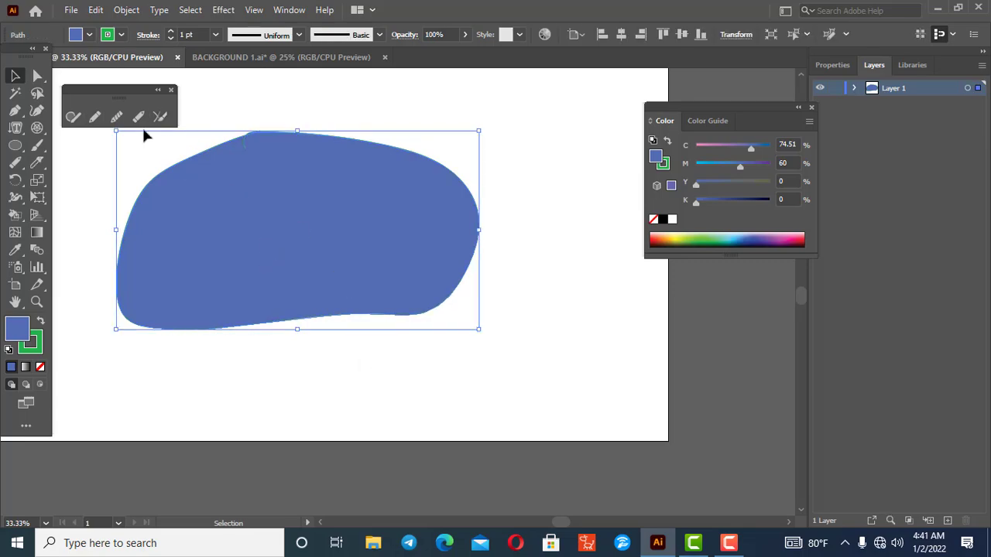
{"action": "left_click", "coordinate": [138, 116]}
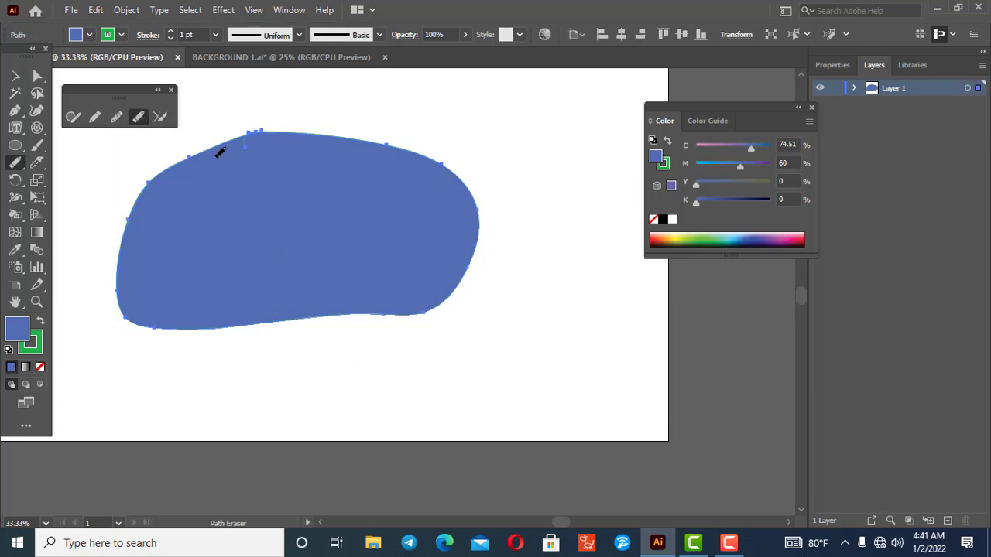
{"action": "left_click_drag", "start_coordinate": [216, 138], "coordinate": [214, 263]}
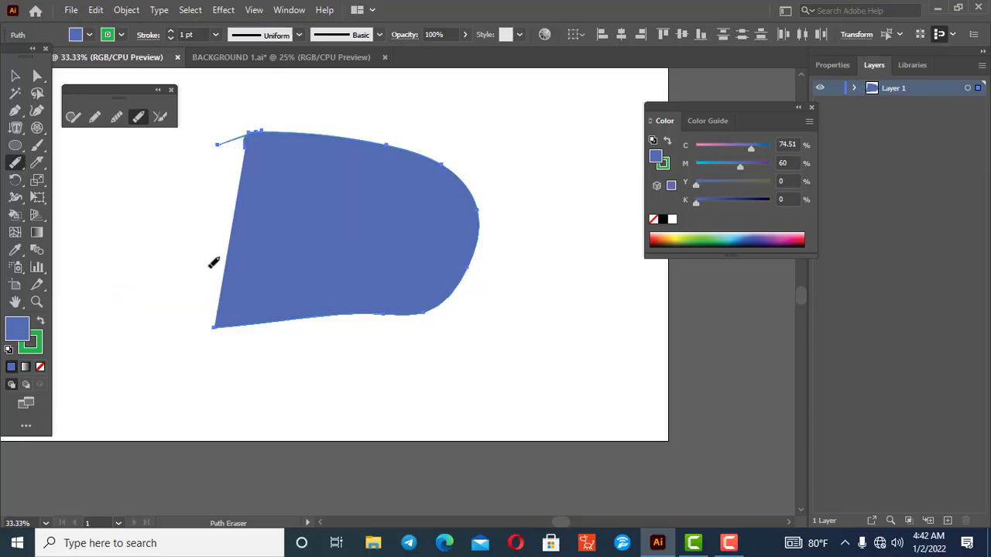
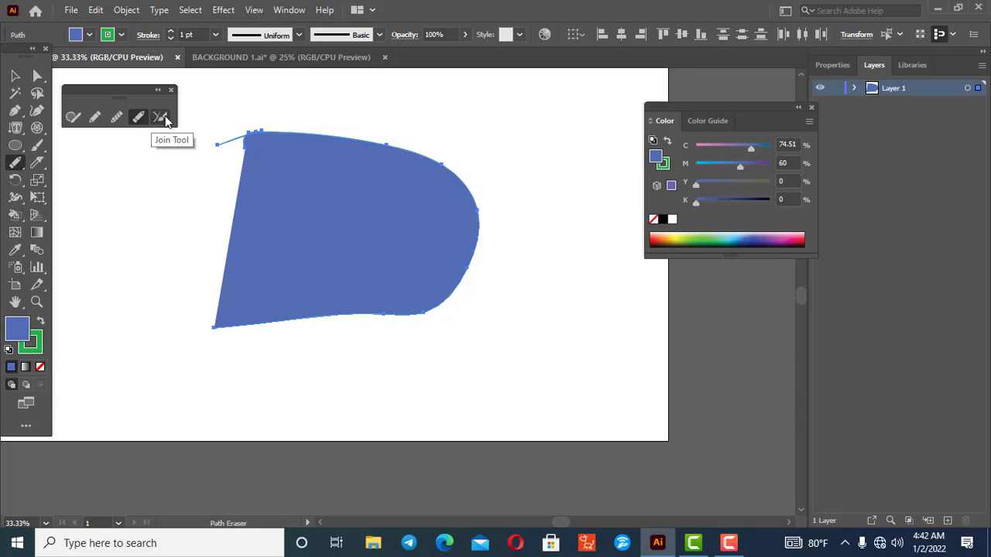
Step: Delete the partly erased blue shape from the artboard
{"action": "left_click", "coordinate": [14, 75]}
{"action": "left_click", "coordinate": [367, 245]}
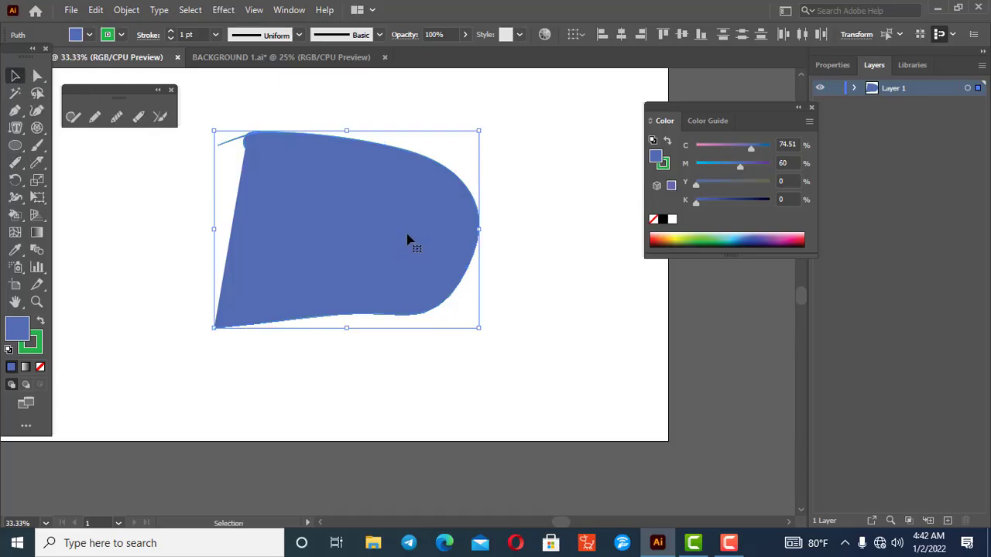
{"action": "key", "text": "Delete"}
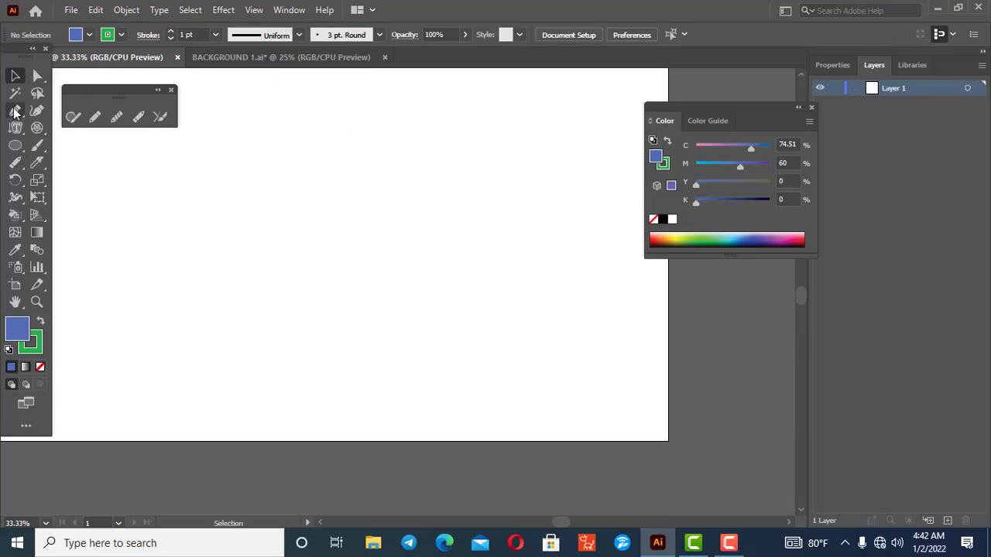
Step: Draw an open curved arc rising to the right with the Pen tool, with a green stroke and no fill
{"action": "left_click", "coordinate": [15, 111]}
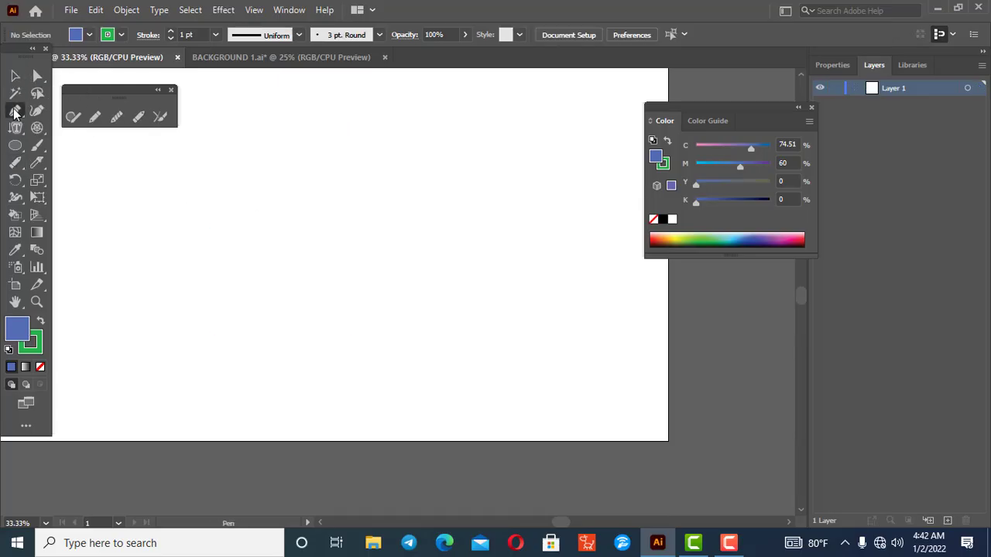
{"action": "left_click", "coordinate": [171, 268]}
{"action": "left_click_drag", "start_coordinate": [233, 174], "coordinate": [302, 147]}
{"action": "left_click", "coordinate": [39, 367]}
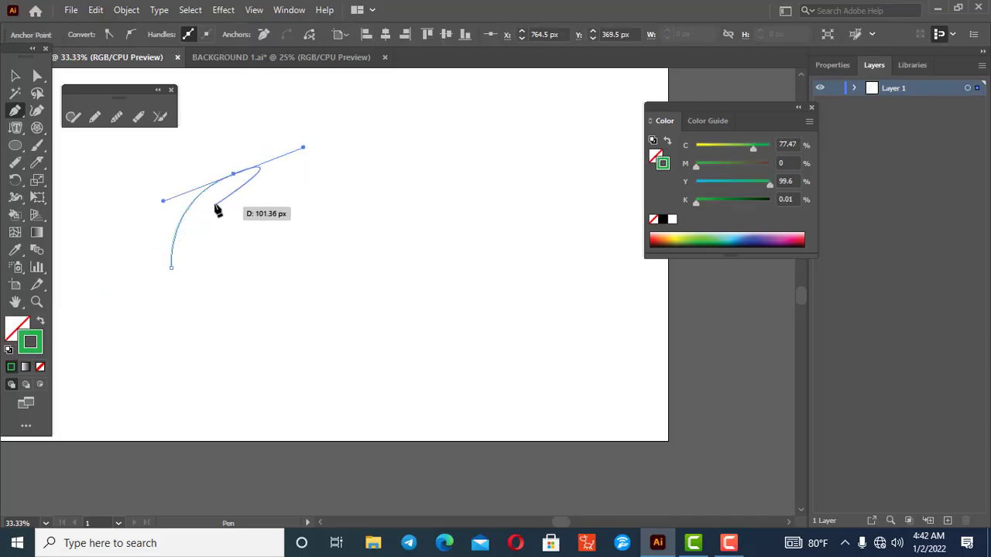
{"action": "left_click", "coordinate": [235, 176]}
{"action": "key", "text": "v"}
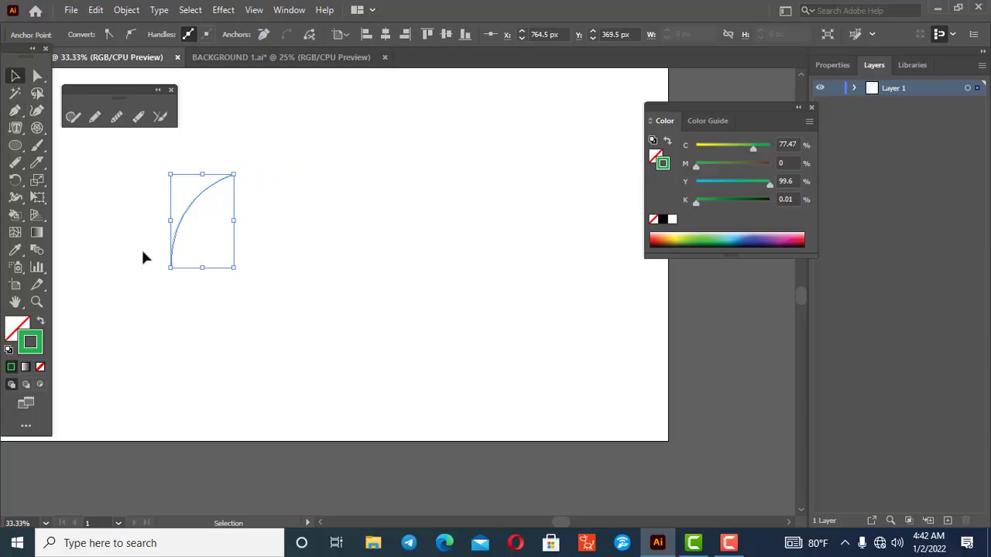
{"action": "left_click", "coordinate": [143, 257]}
Step: Draw a second, mirrored arc to the right with the Pen tool, leaving a small gap between the upper ends
{"action": "left_click", "coordinate": [14, 110]}
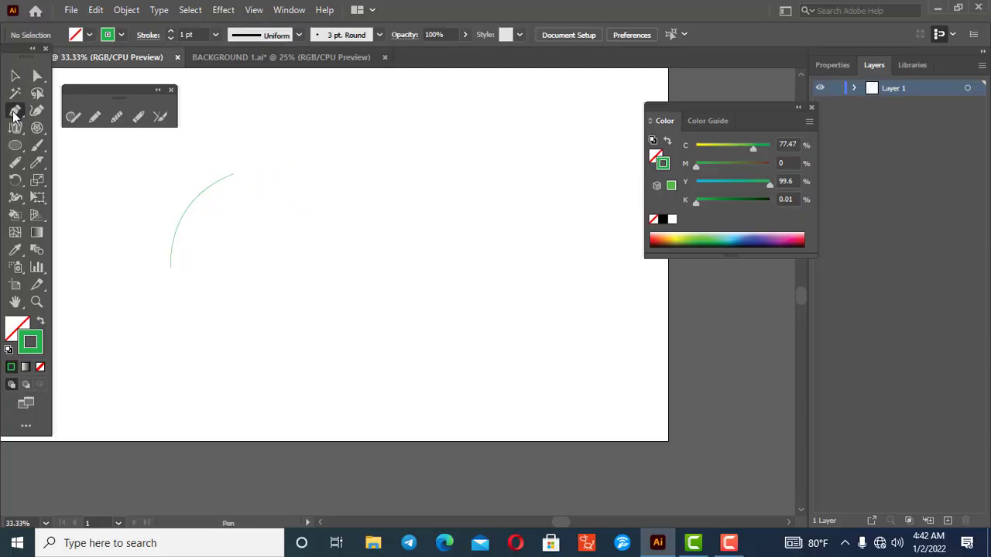
{"action": "left_click", "coordinate": [324, 263]}
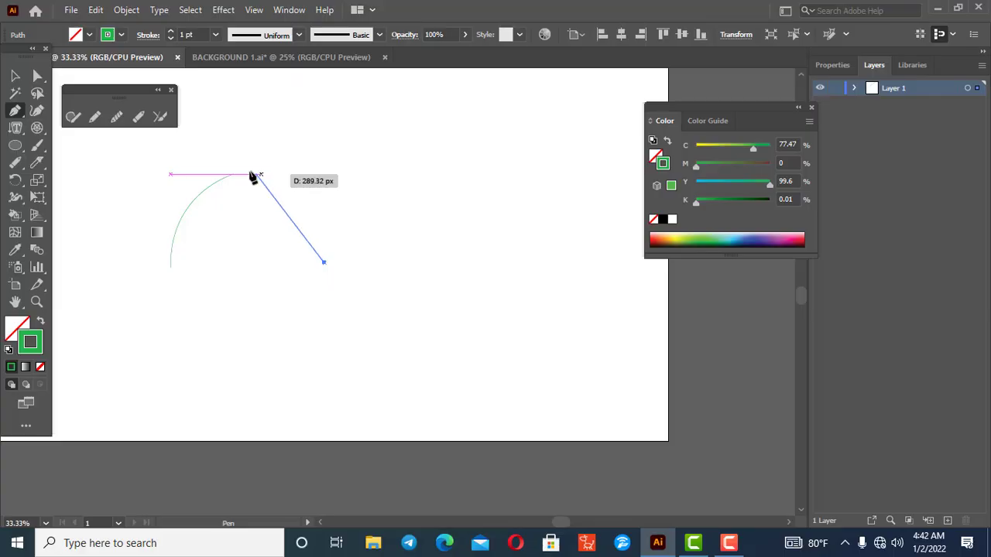
{"action": "left_click_drag", "start_coordinate": [236, 176], "coordinate": [182, 152]}
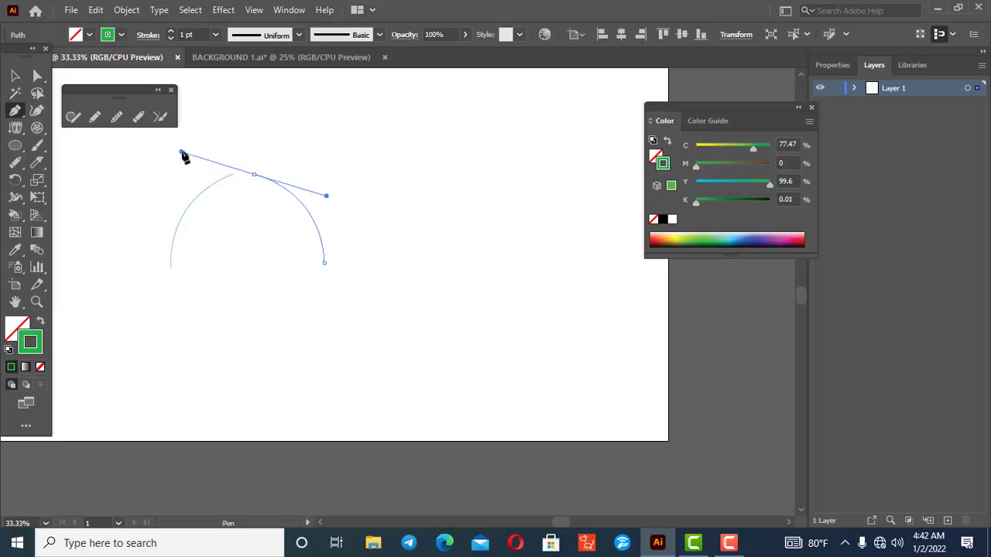
{"action": "left_click", "coordinate": [253, 175]}
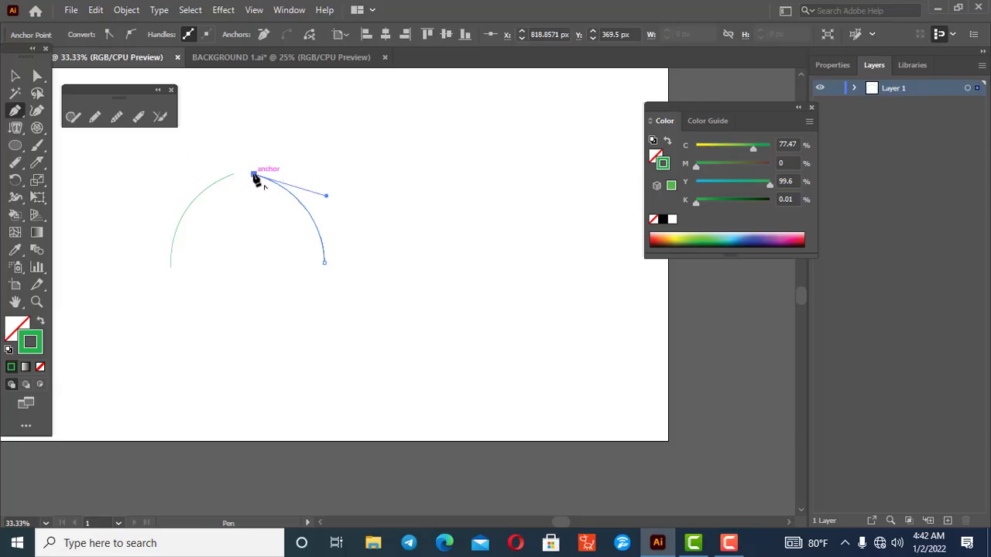
{"action": "left_click", "coordinate": [16, 78]}
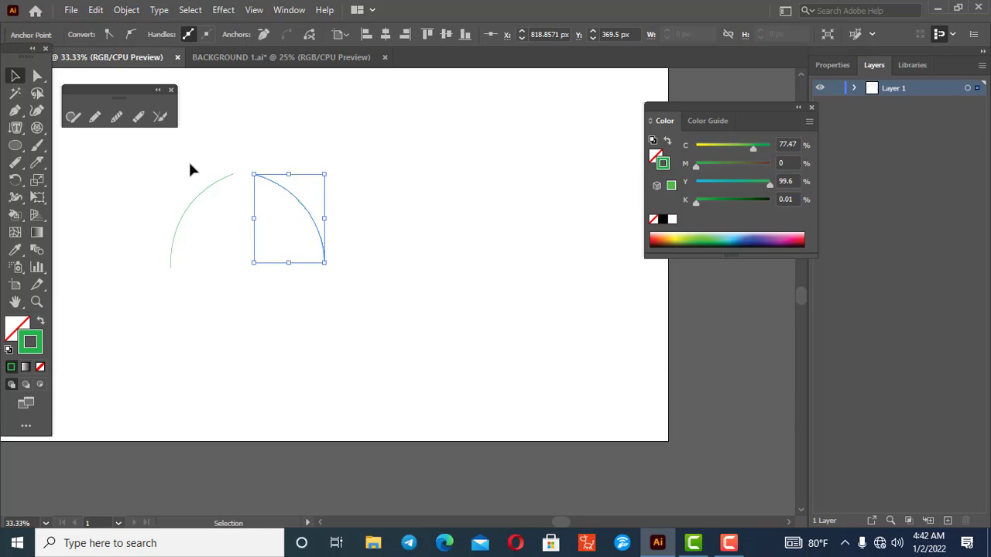
Step: Select both arcs and connect their upper ends into one path with the Join tool
{"action": "left_click_drag", "start_coordinate": [188, 159], "coordinate": [287, 207]}
{"action": "left_click", "coordinate": [164, 117]}
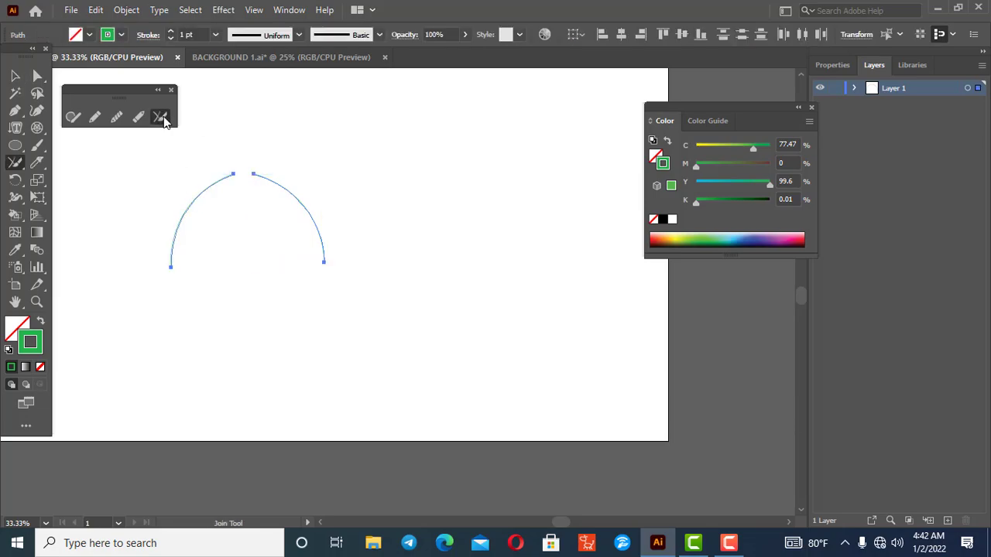
{"action": "left_click_drag", "start_coordinate": [236, 174], "coordinate": [259, 175]}
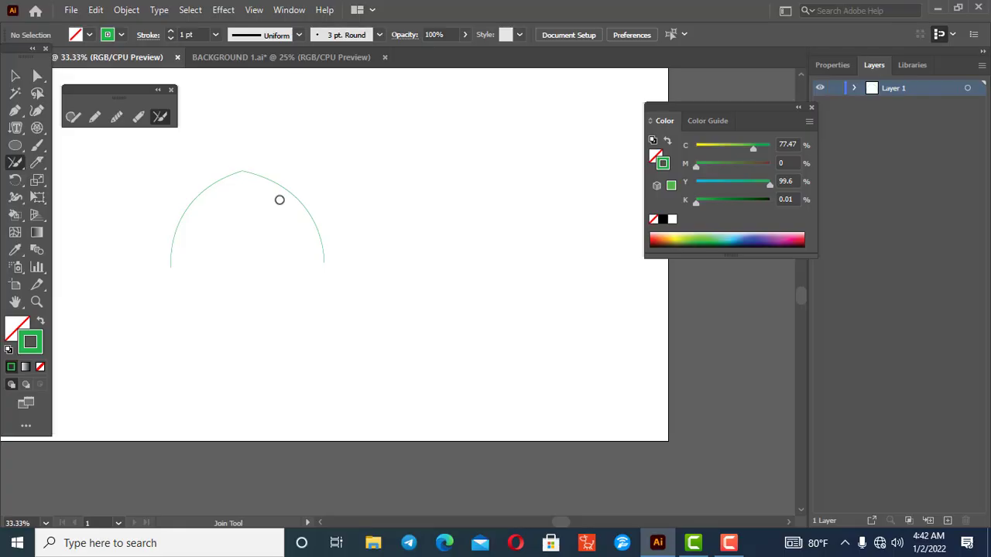
{"action": "key", "text": "ctrl+z"}
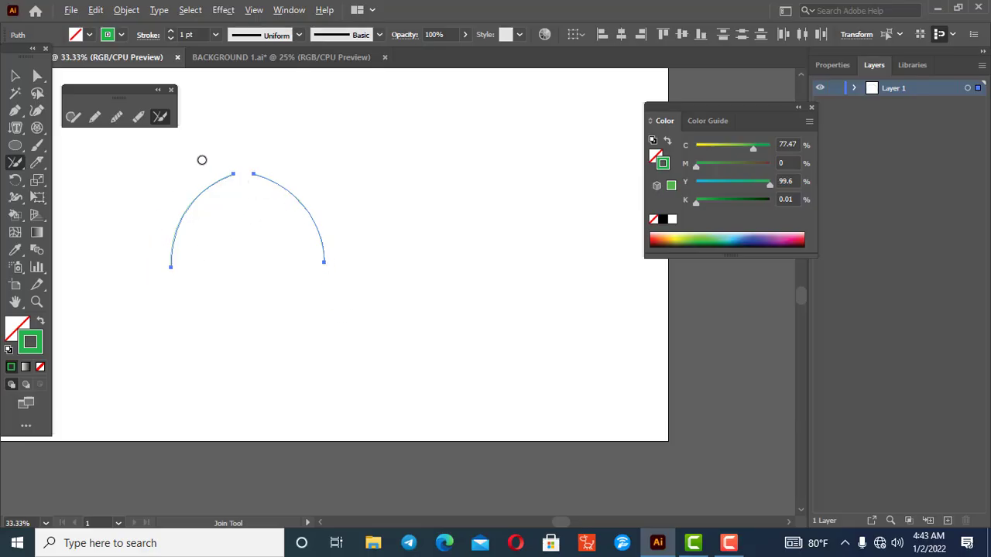
{"action": "scroll", "coordinate": [201, 159], "scroll_direction": "up", "scroll_amount": 3}
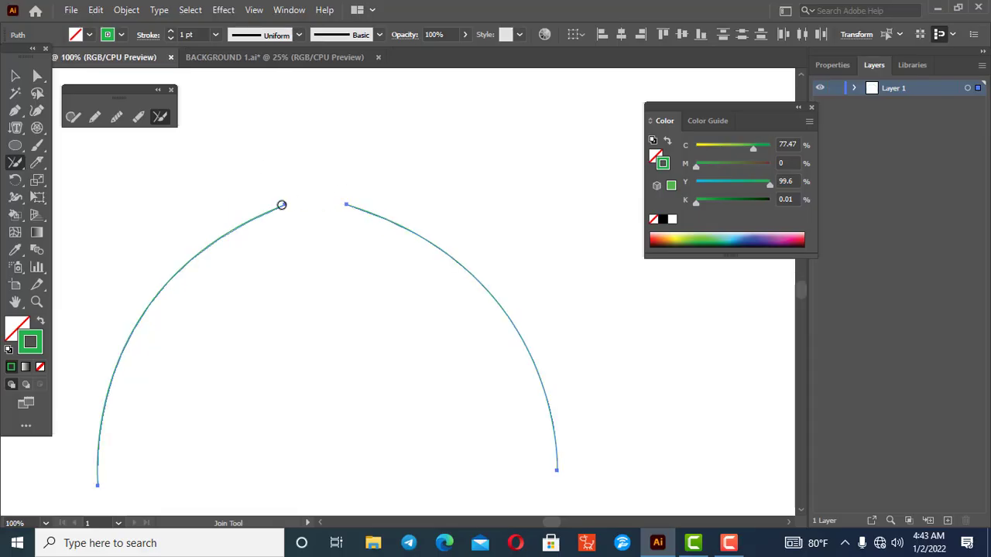
{"action": "left_click_drag", "start_coordinate": [278, 203], "coordinate": [366, 206]}
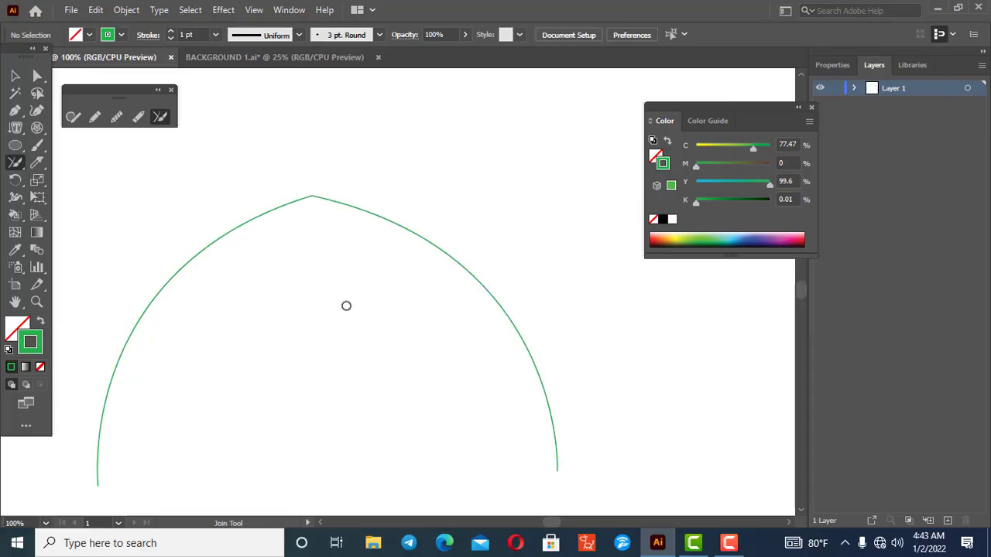
Step: Delete the joined arch from the artboard and close the floating Pencil tool group
{"action": "left_click", "coordinate": [15, 76]}
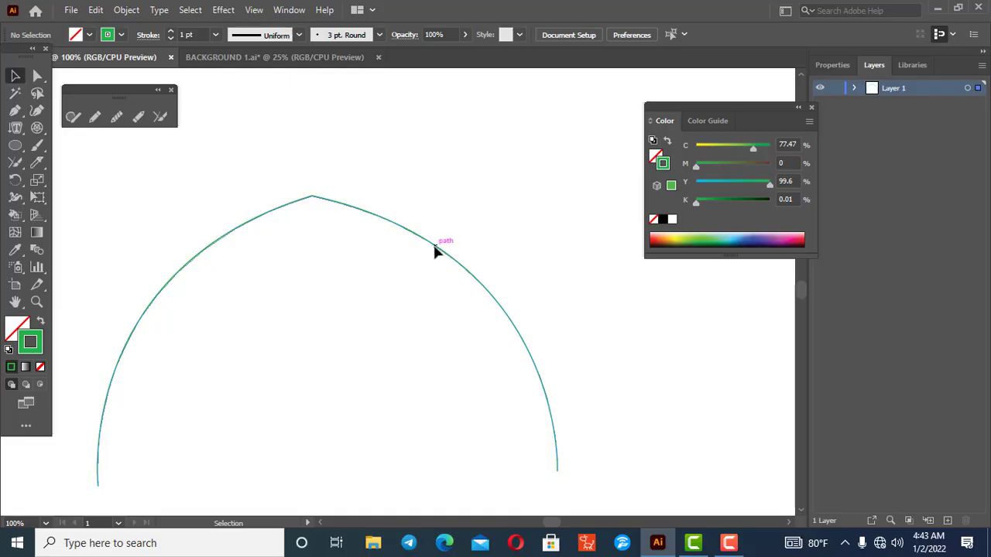
{"action": "left_click_drag", "start_coordinate": [437, 246], "coordinate": [436, 221]}
{"action": "scroll", "coordinate": [439, 224], "scroll_direction": "down", "scroll_amount": 2}
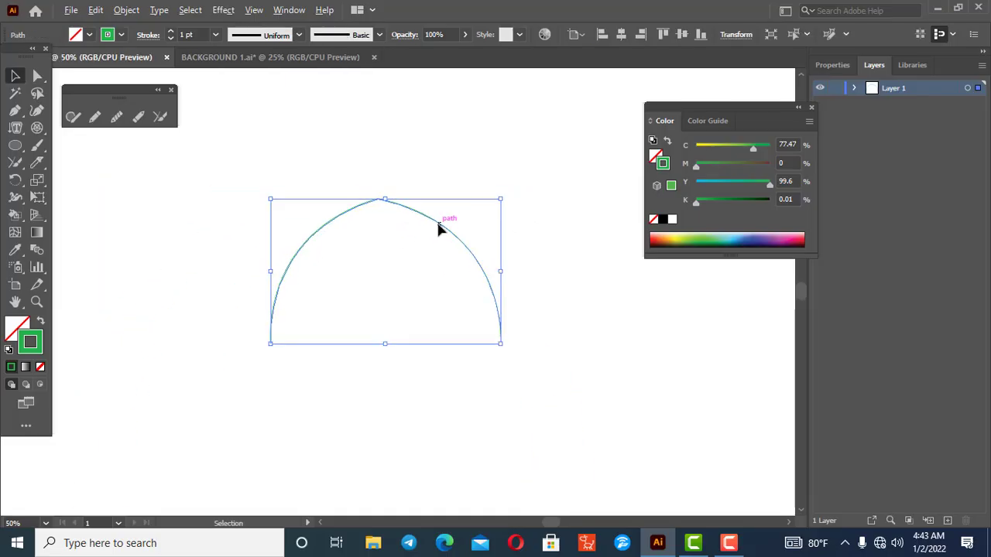
{"action": "scroll", "coordinate": [442, 225], "scroll_direction": "down", "scroll_amount": 1}
{"action": "scroll", "coordinate": [509, 217], "scroll_direction": "up", "scroll_amount": 1}
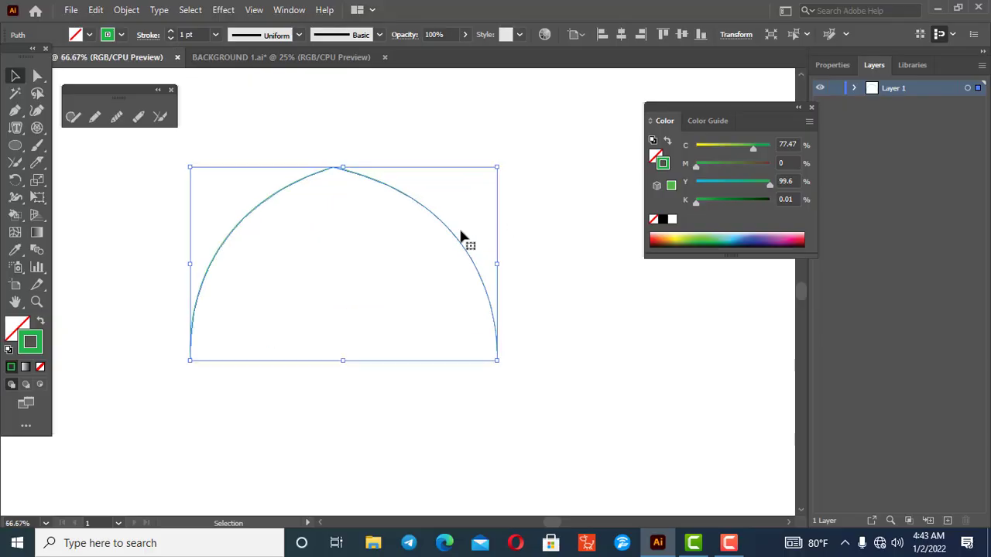
{"action": "key", "text": "Delete"}
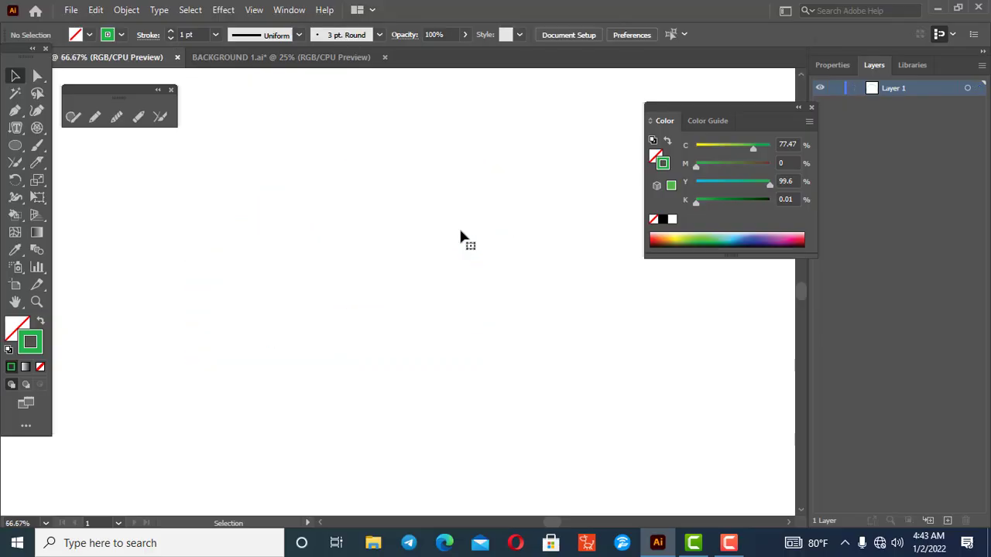
{"action": "left_click", "coordinate": [171, 90]}
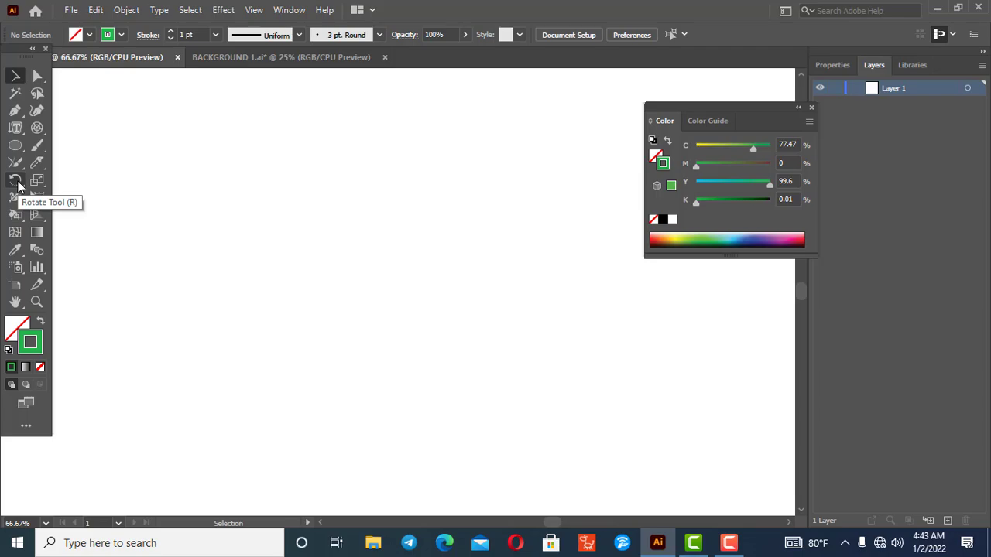
Step: Draw a rectangle about 264 px wide and 240 px high and give it a green fill matching its stroke
{"action": "left_click", "coordinate": [18, 185]}
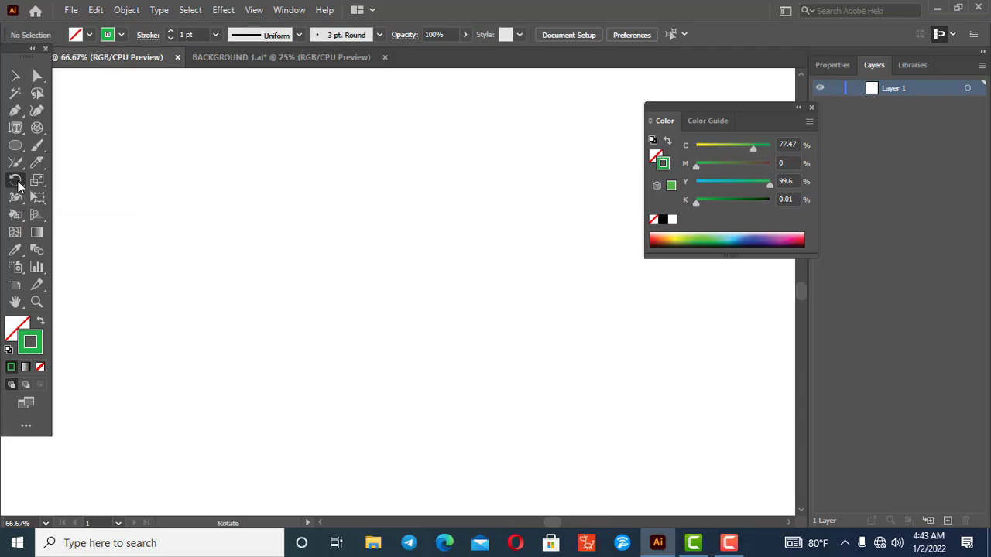
{"action": "left_click", "coordinate": [15, 145]}
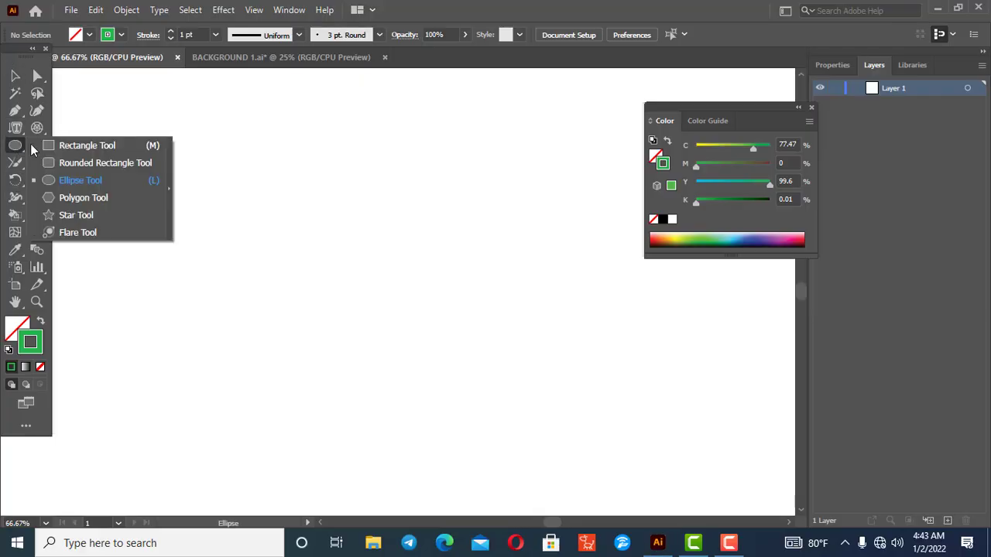
{"action": "left_click", "coordinate": [74, 146]}
{"action": "left_click_drag", "start_coordinate": [265, 167], "coordinate": [463, 350]}
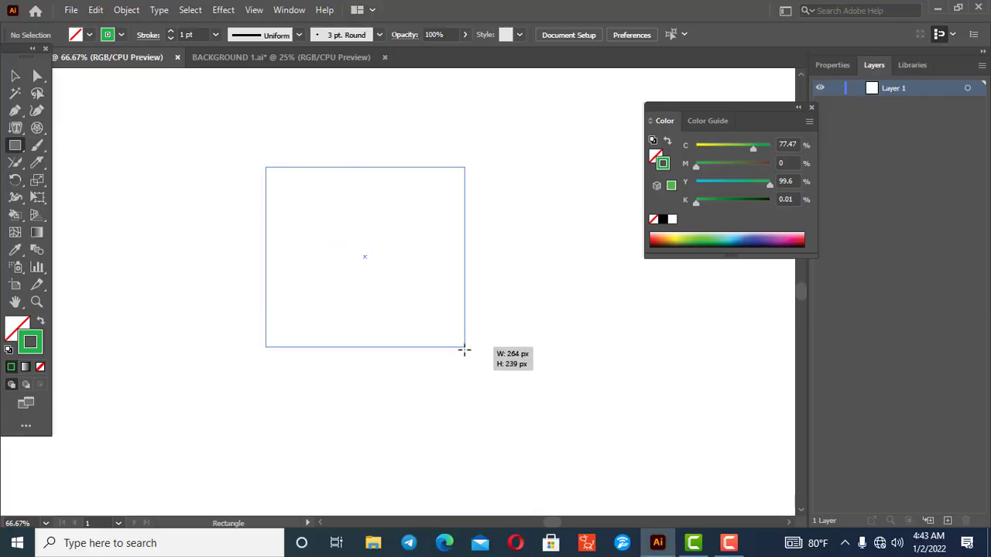
{"action": "left_click", "coordinate": [15, 327]}
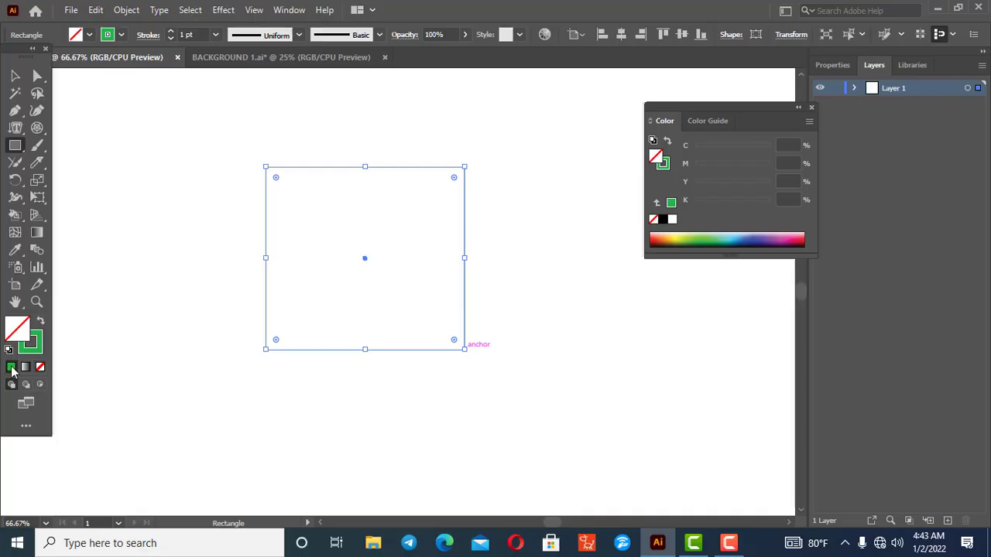
{"action": "left_click", "coordinate": [11, 368]}
Step: Rotate the green rectangle about its centre with the Rotate tool, and again from the upper-right corner of its bounding box
{"action": "left_click", "coordinate": [15, 76]}
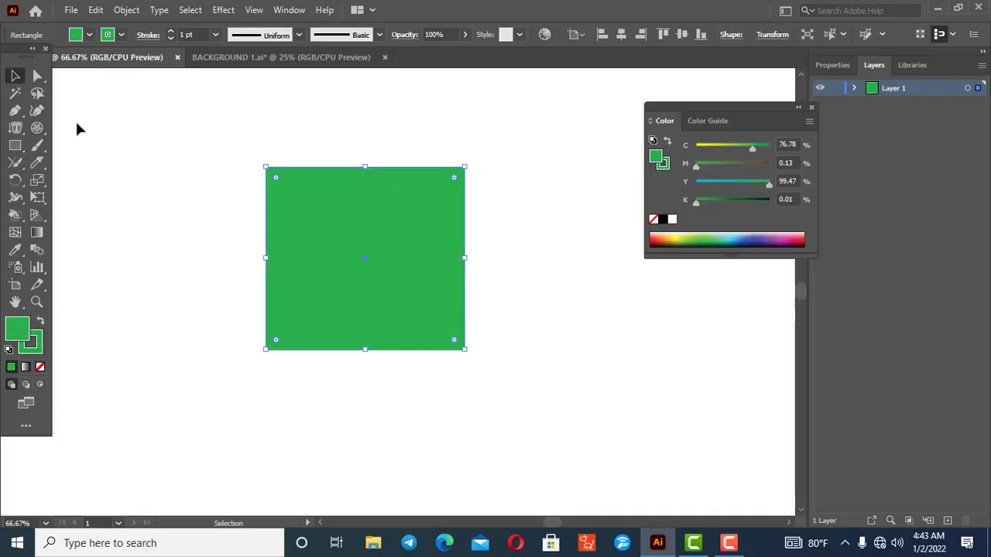
{"action": "left_click", "coordinate": [172, 245]}
{"action": "left_click", "coordinate": [379, 281]}
{"action": "left_click", "coordinate": [15, 180]}
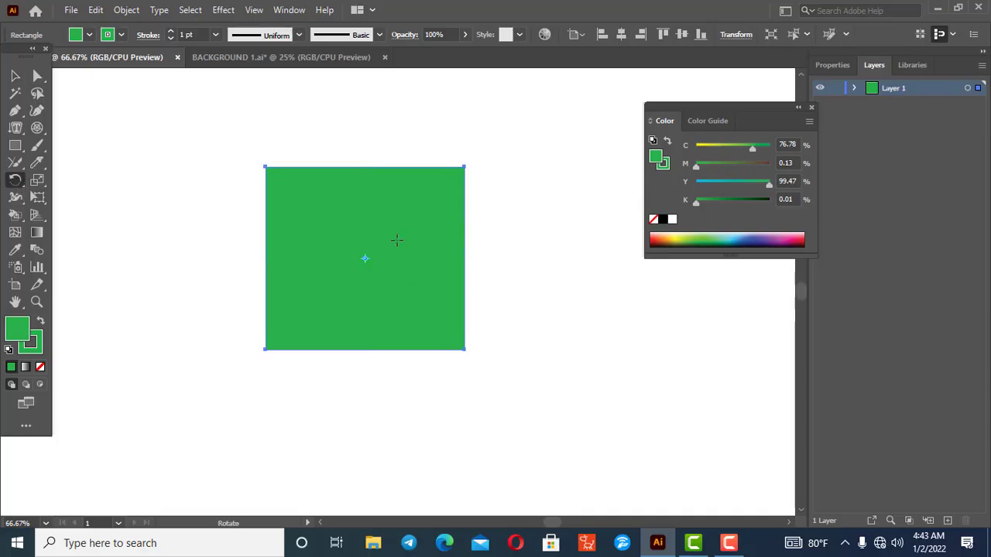
{"action": "left_click_drag", "start_coordinate": [398, 223], "coordinate": [285, 167]}
{"action": "key", "text": "v"}
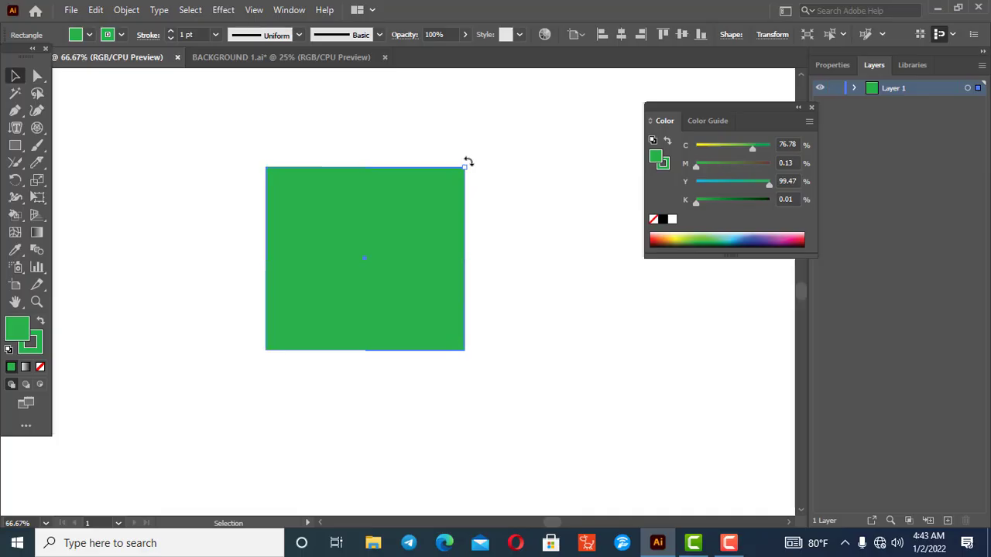
{"action": "left_click_drag", "start_coordinate": [467, 161], "coordinate": [287, 329]}
Step: Rotate the rectangle about its centre, and then around a pivot point set at its lower-right corner
{"action": "left_click", "coordinate": [15, 179]}
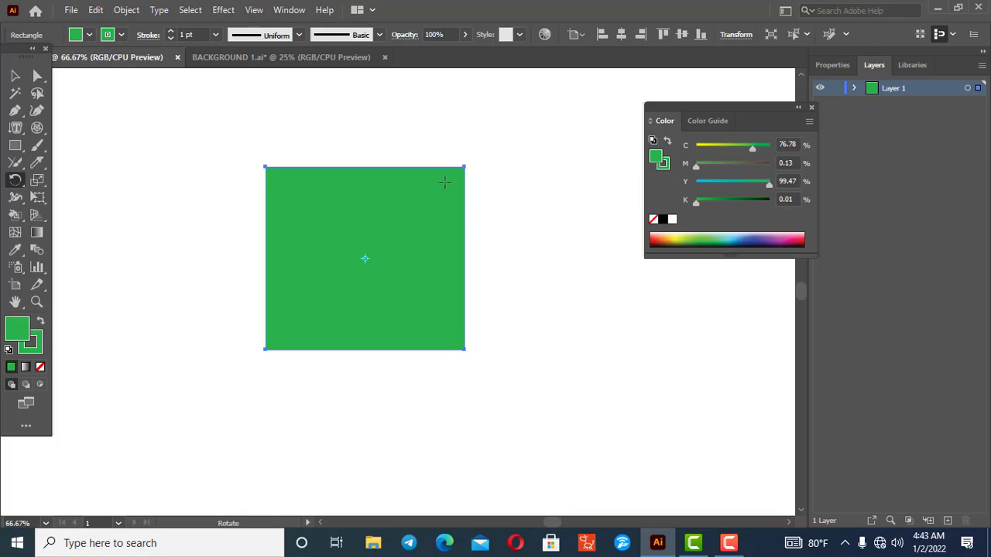
{"action": "left_click_drag", "start_coordinate": [407, 325], "coordinate": [432, 234]}
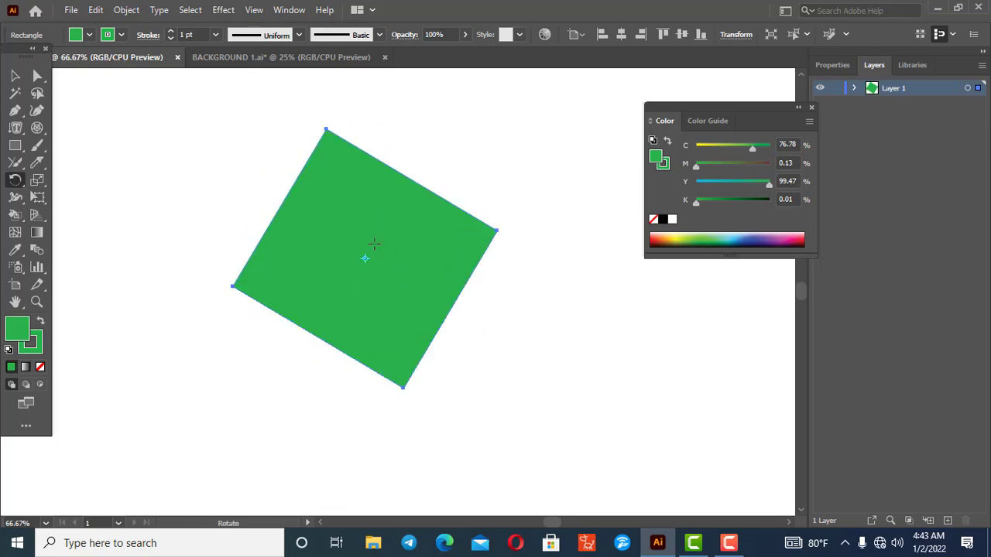
{"action": "left_click_drag", "start_coordinate": [363, 325], "coordinate": [445, 209]}
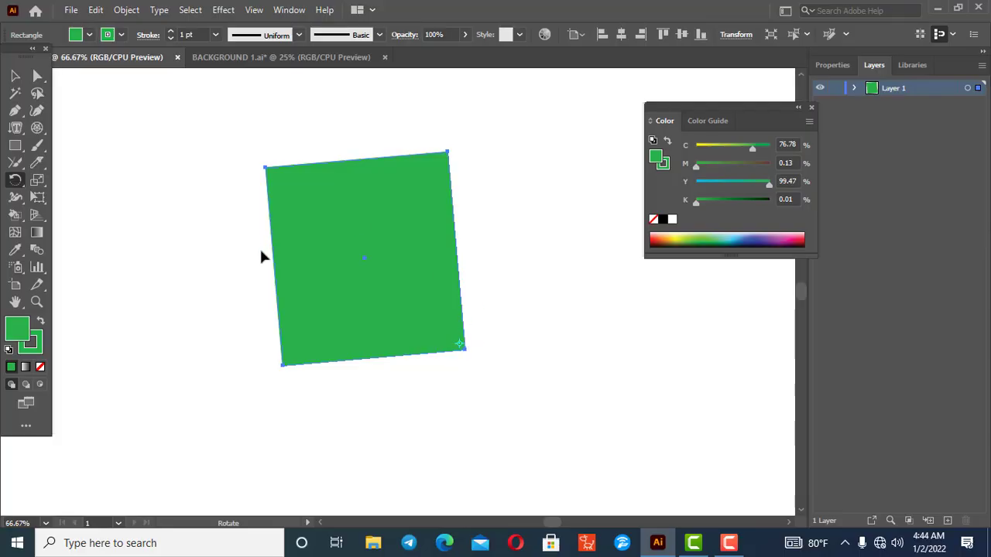
{"action": "left_click", "coordinate": [460, 345]}
{"action": "left_click_drag", "start_coordinate": [289, 202], "coordinate": [358, 255]}
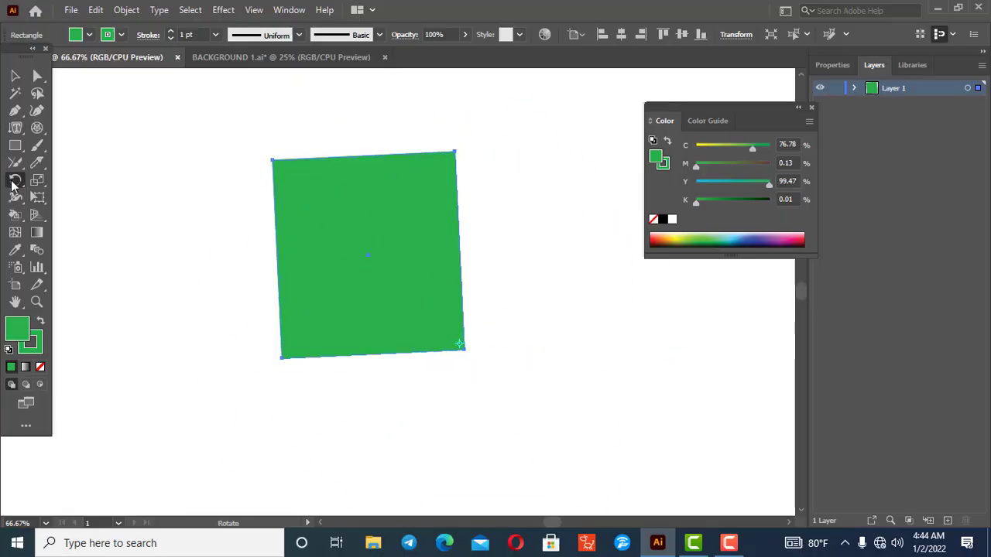
Step: Reshape the rectangle into a right-pointing triangle by moving its two right-hand anchor points with the Direct Selection tool
{"action": "left_click", "coordinate": [13, 182]}
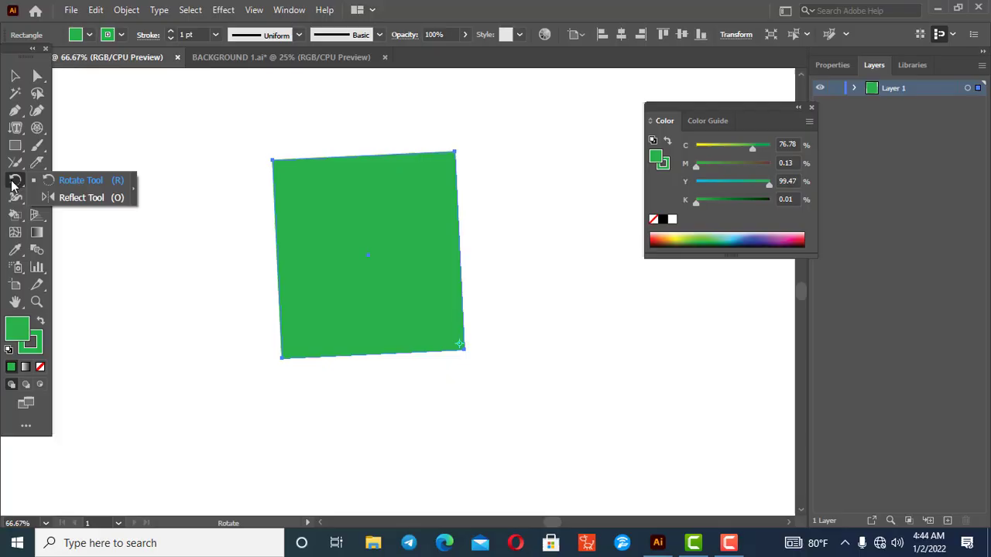
{"action": "left_click", "coordinate": [56, 197]}
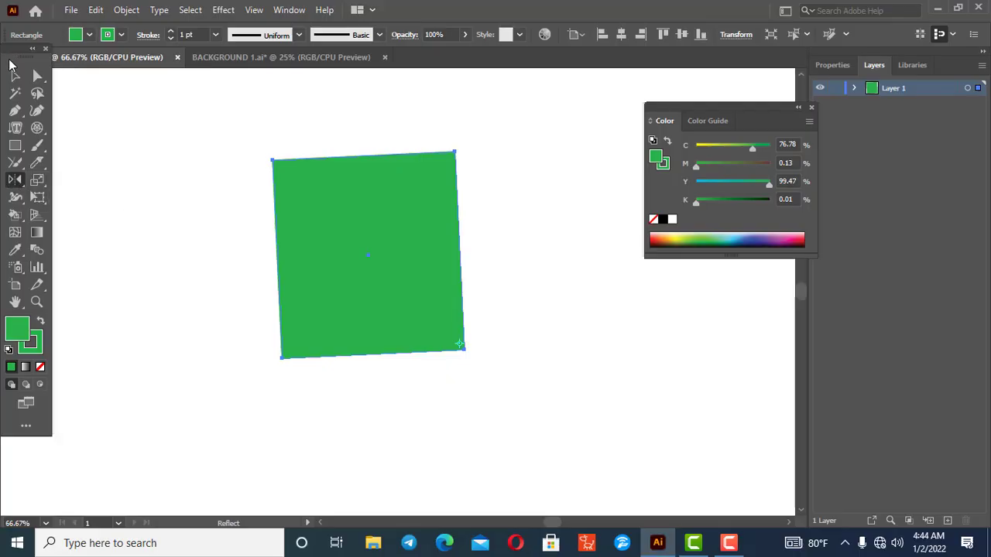
{"action": "left_click", "coordinate": [37, 75]}
{"action": "left_click_drag", "start_coordinate": [455, 153], "coordinate": [394, 185]}
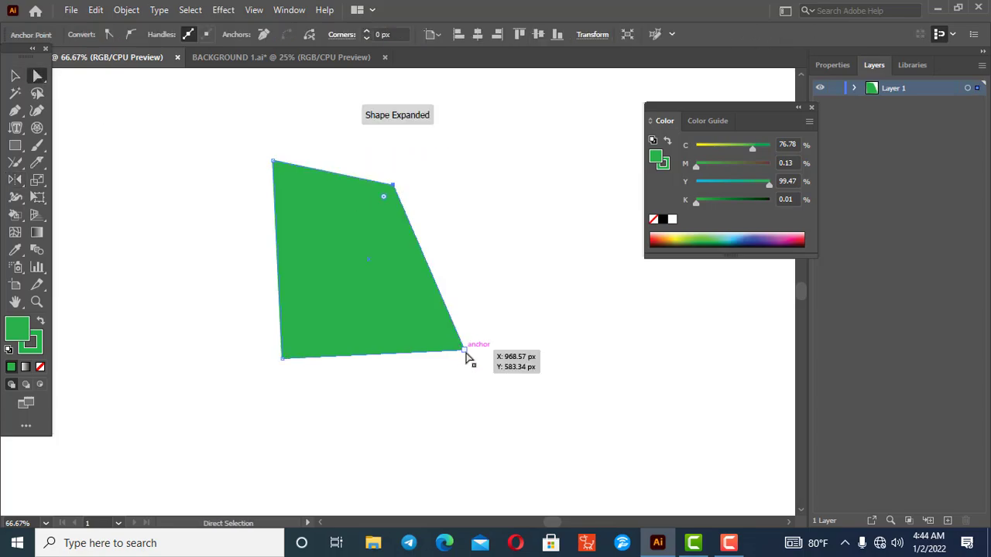
{"action": "left_click_drag", "start_coordinate": [464, 353], "coordinate": [444, 222]}
{"action": "left_click_drag", "start_coordinate": [393, 186], "coordinate": [385, 199]}
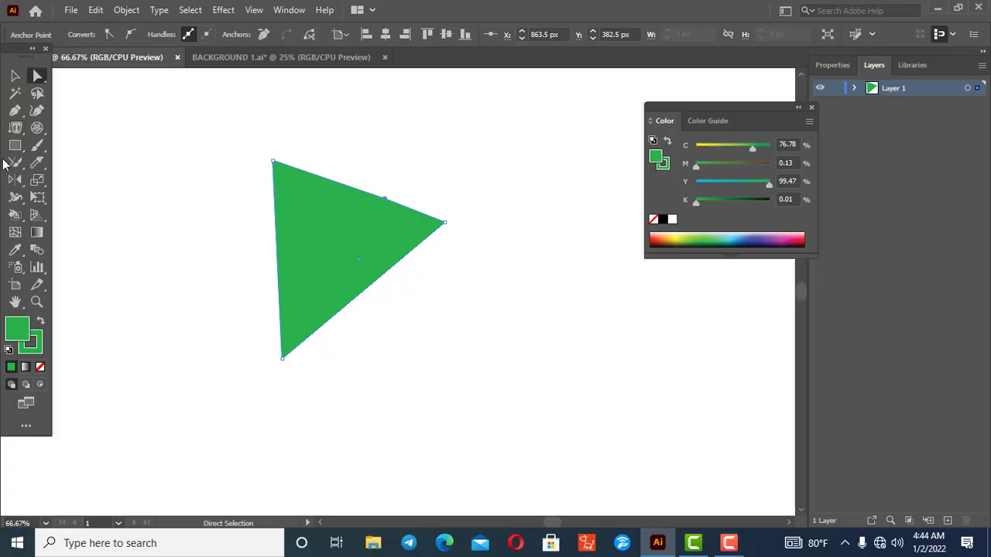
Step: Try to reflect the triangle with the Reflect tool while only the anchor on its upper edge is selected
{"action": "left_click", "coordinate": [20, 180]}
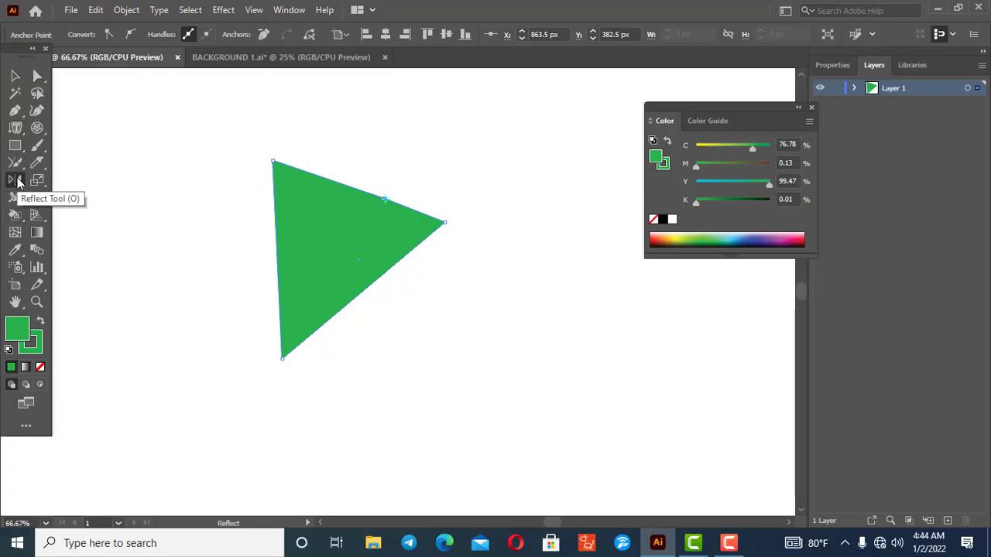
{"action": "left_click", "coordinate": [15, 75]}
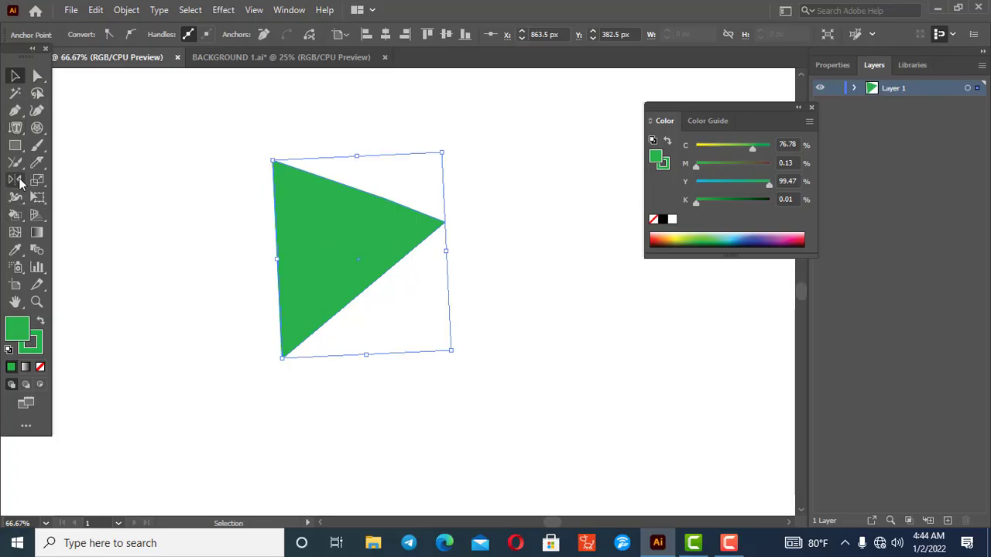
{"action": "left_click", "coordinate": [17, 182]}
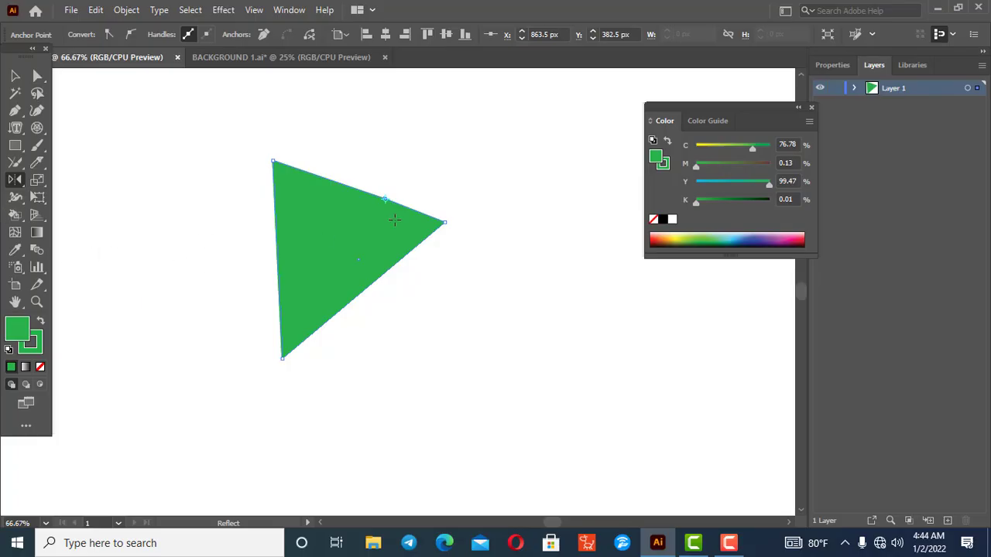
{"action": "left_click_drag", "start_coordinate": [387, 231], "coordinate": [380, 238]}
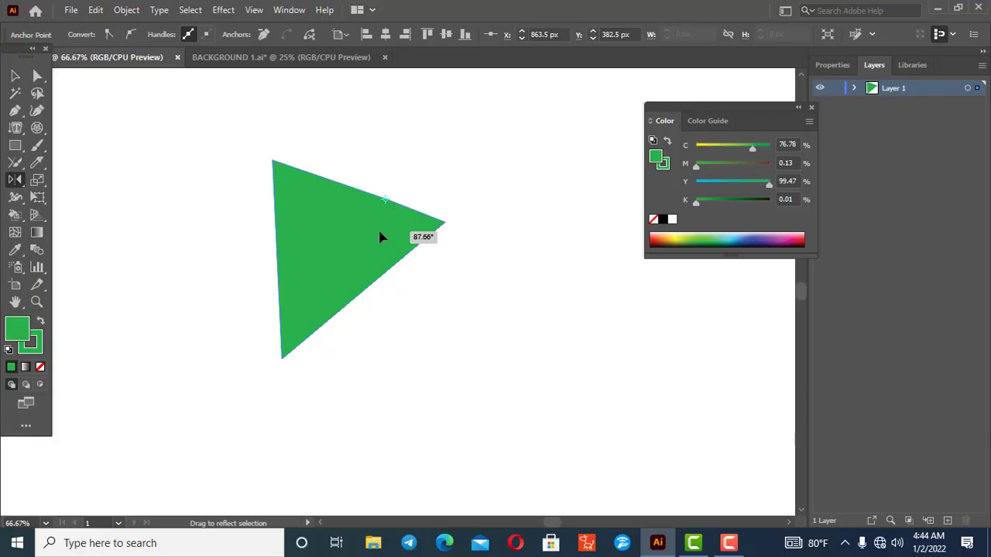
{"action": "left_click_drag", "start_coordinate": [379, 238], "coordinate": [380, 235]}
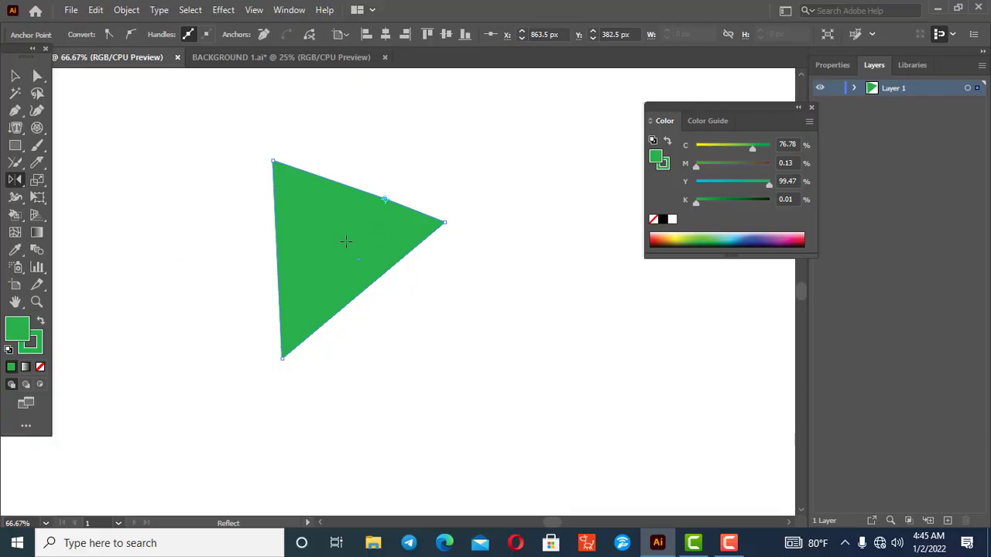
{"action": "left_click_drag", "start_coordinate": [394, 232], "coordinate": [261, 252]}
{"action": "left_click_drag", "start_coordinate": [185, 240], "coordinate": [186, 240]}
{"action": "left_click_drag", "start_coordinate": [379, 226], "coordinate": [237, 241]}
{"action": "left_click_drag", "start_coordinate": [326, 235], "coordinate": [163, 214]}
Step: Select the whole triangle and flip it with the Reflect tool until it points left
{"action": "left_click", "coordinate": [15, 75]}
{"action": "left_click", "coordinate": [431, 157]}
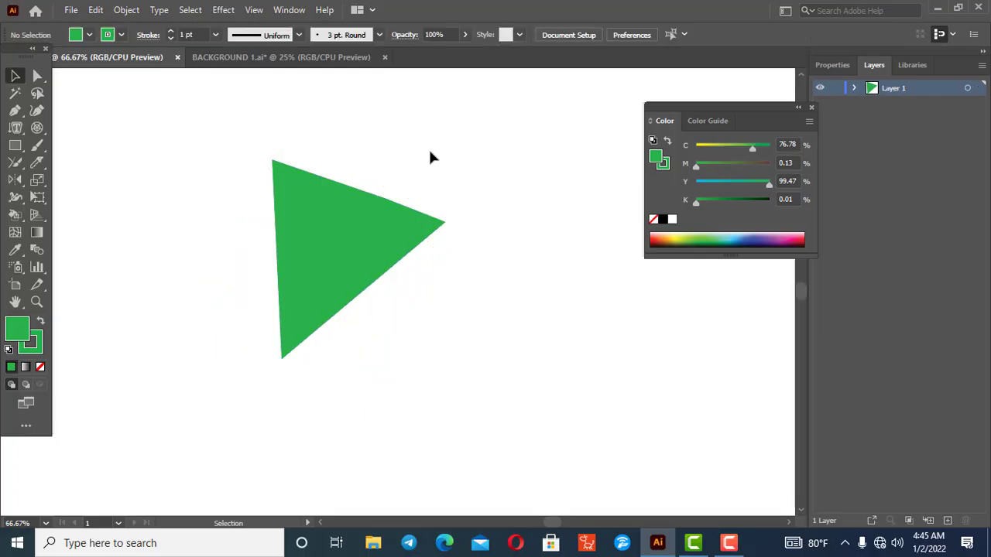
{"action": "left_click", "coordinate": [394, 237]}
{"action": "left_click", "coordinate": [15, 180]}
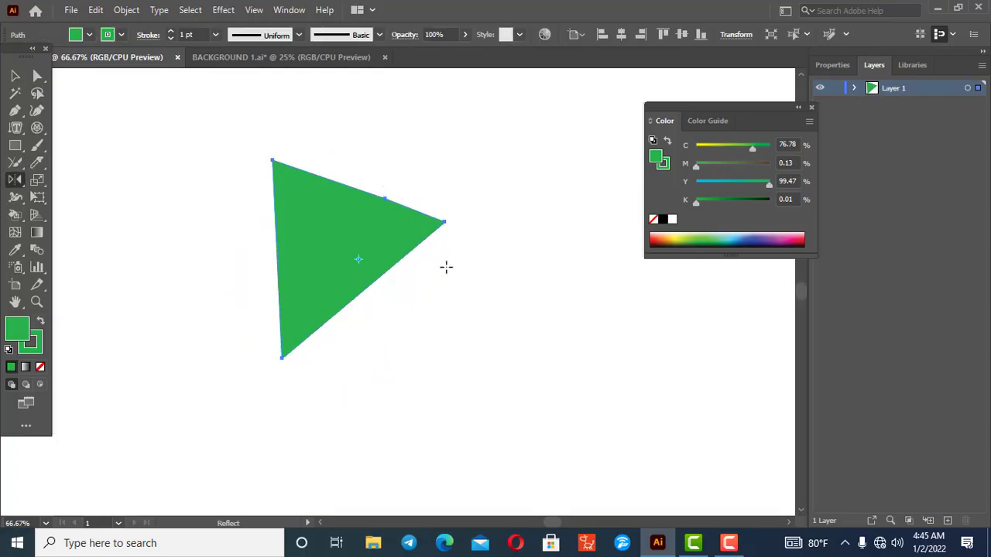
{"action": "left_click_drag", "start_coordinate": [414, 233], "coordinate": [390, 286]}
{"action": "left_click_drag", "start_coordinate": [410, 246], "coordinate": [413, 213]}
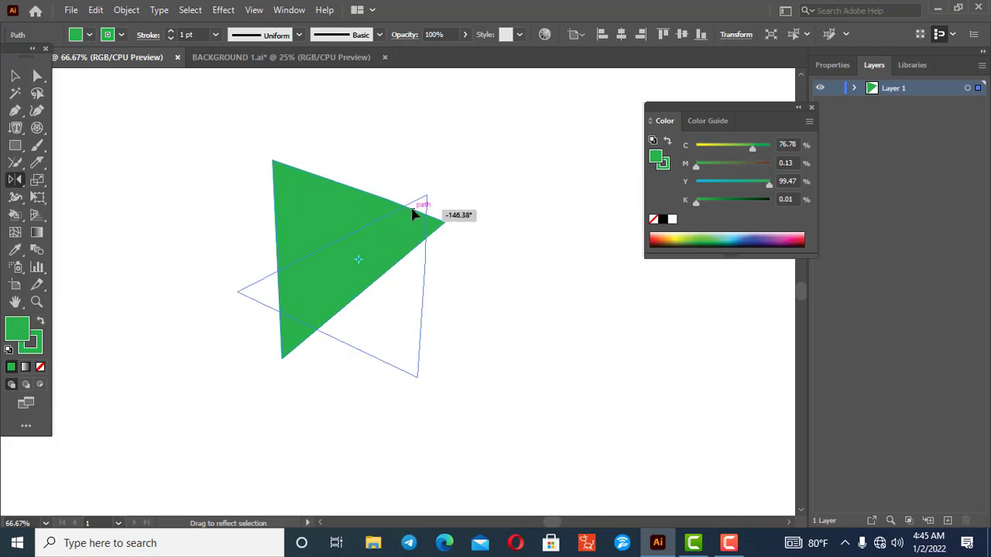
{"action": "left_click_drag", "start_coordinate": [404, 277], "coordinate": [327, 312]}
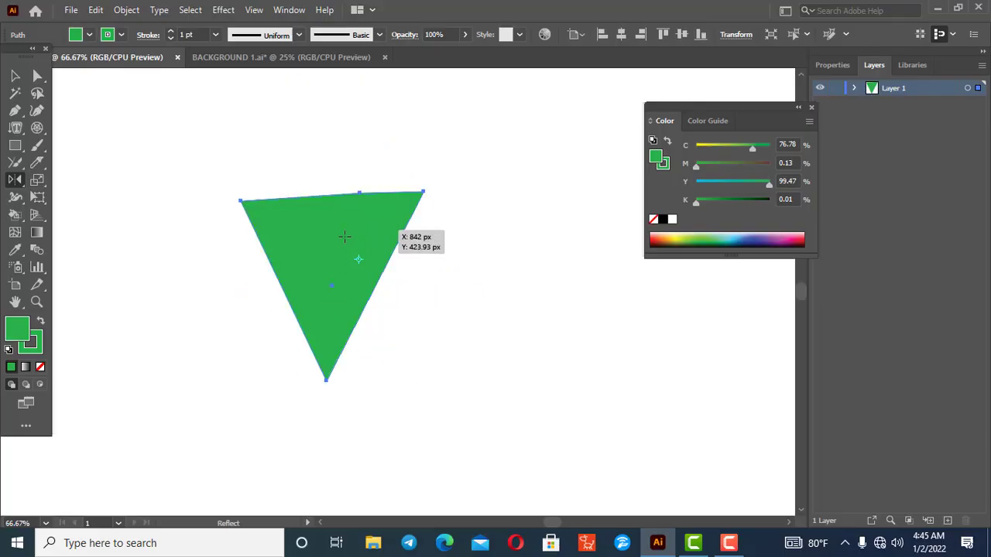
{"action": "left_click_drag", "start_coordinate": [345, 236], "coordinate": [420, 261]}
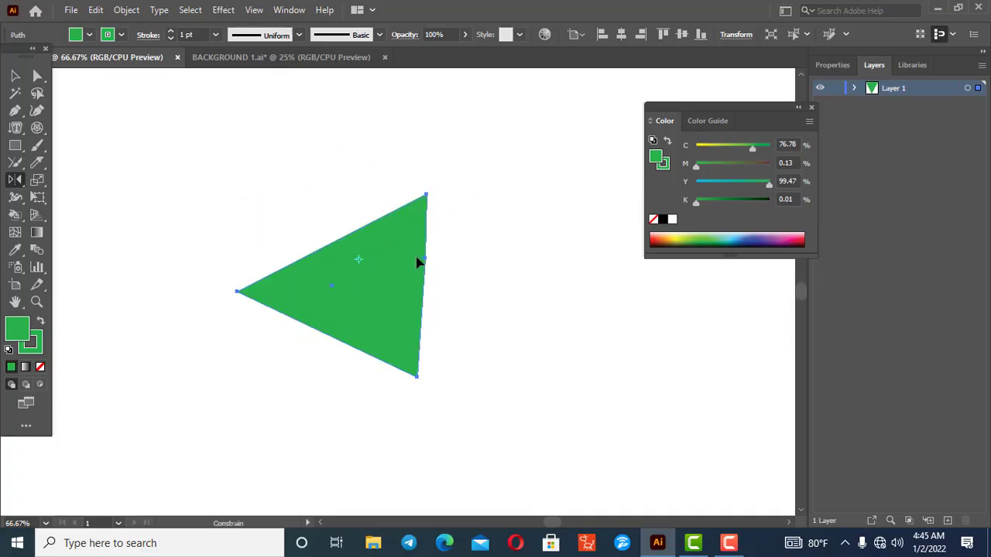
Step: Delete the triangle and draw a small green square-like rectangle in its place
{"action": "left_click", "coordinate": [16, 77]}
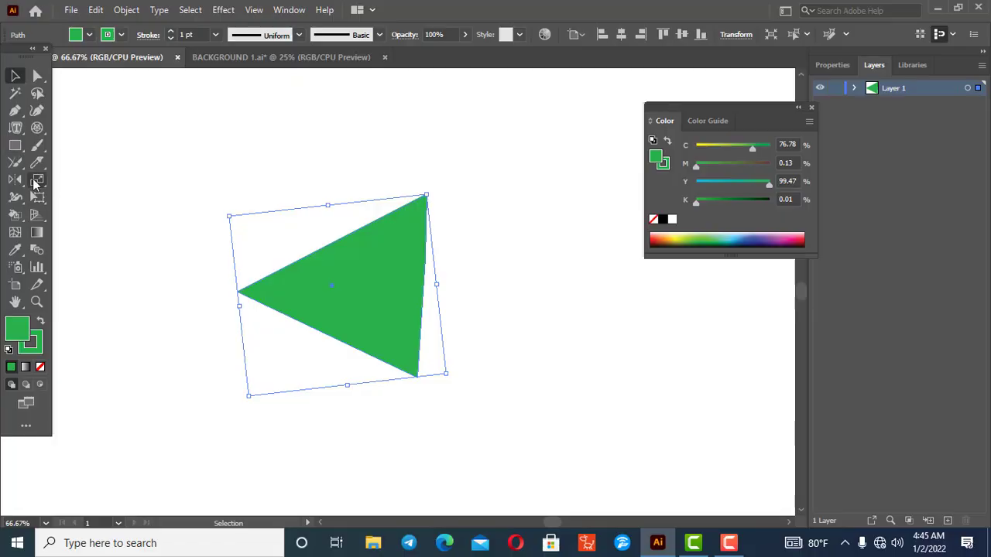
{"action": "left_click", "coordinate": [34, 183]}
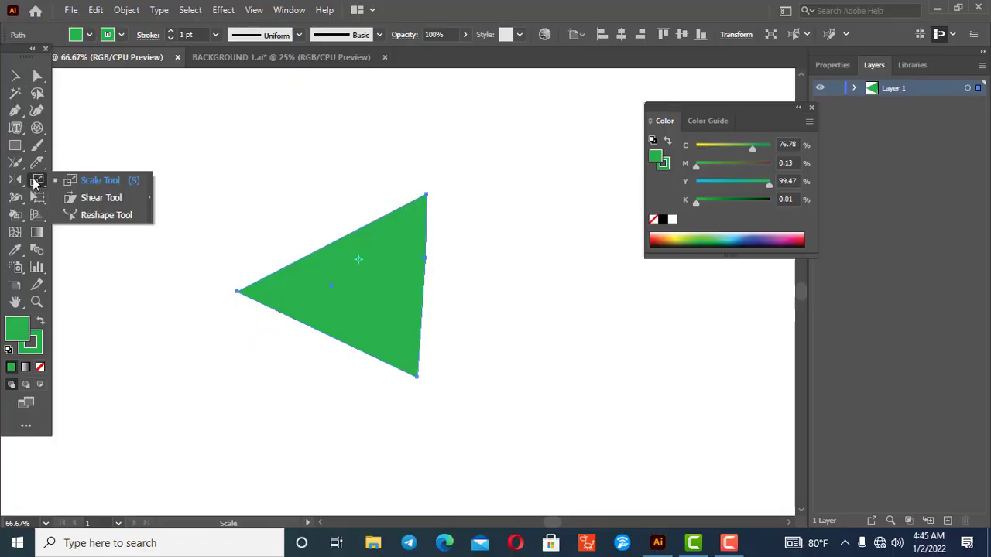
{"action": "left_click", "coordinate": [87, 199]}
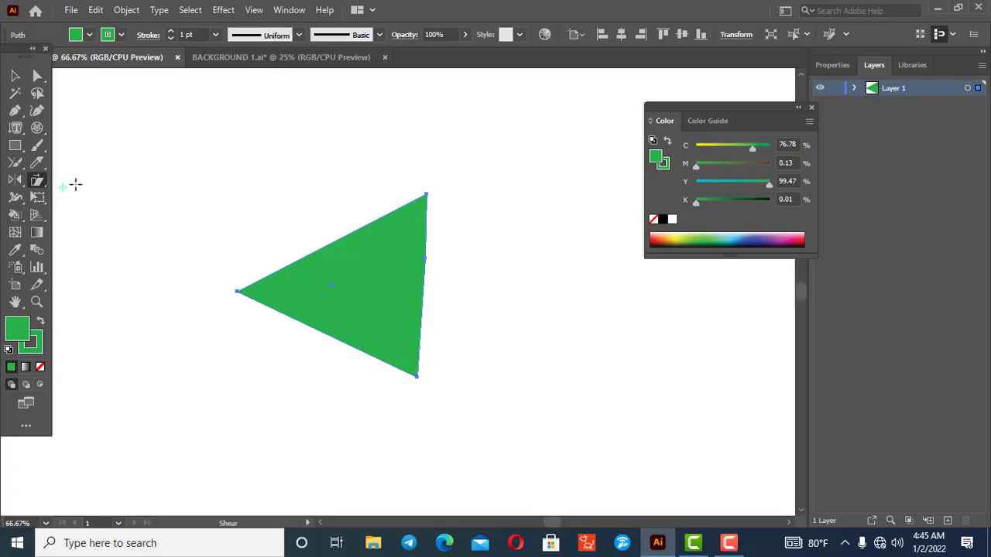
{"action": "key", "text": "v"}
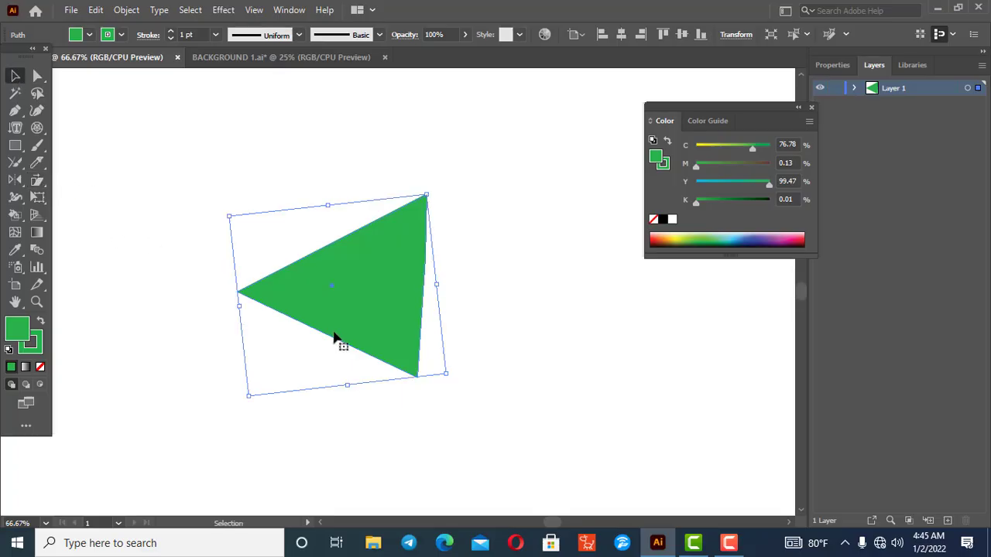
{"action": "key", "text": "Delete"}
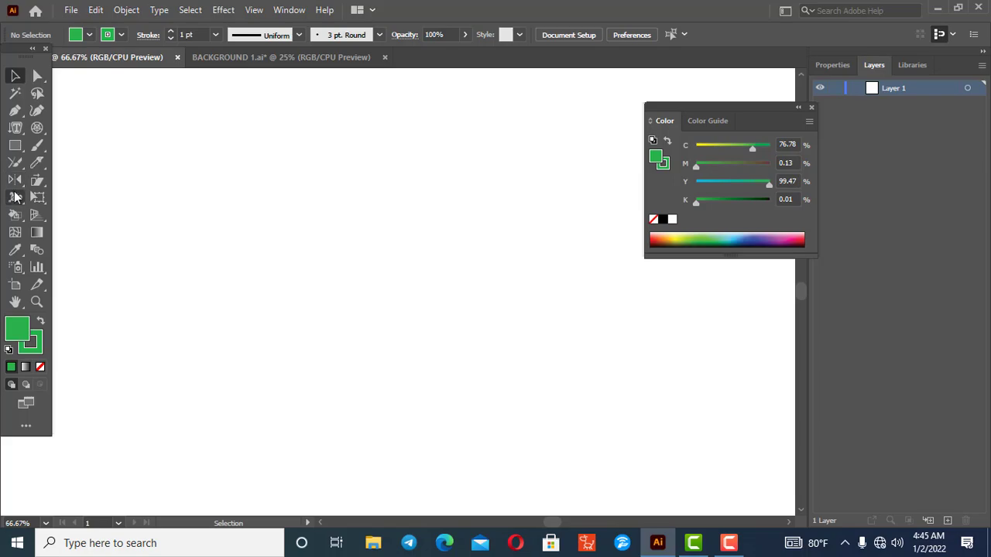
{"action": "left_click", "coordinate": [14, 145]}
{"action": "left_click_drag", "start_coordinate": [242, 189], "coordinate": [381, 326]}
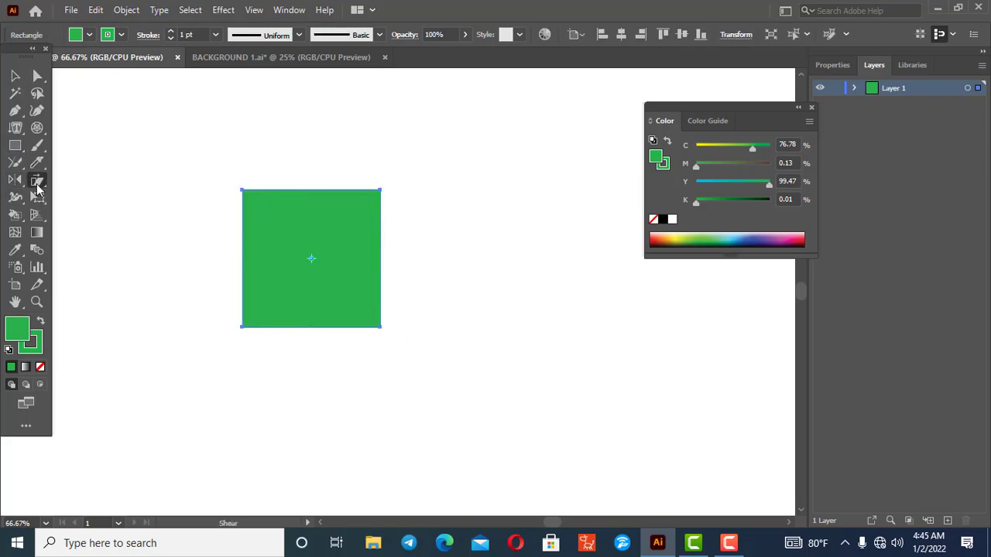
Step: Detach the Scale tool group as a floating palette and enlarge the rectangle about its centre to roughly twice its size
{"action": "left_click_drag", "start_coordinate": [38, 188], "coordinate": [151, 209]}
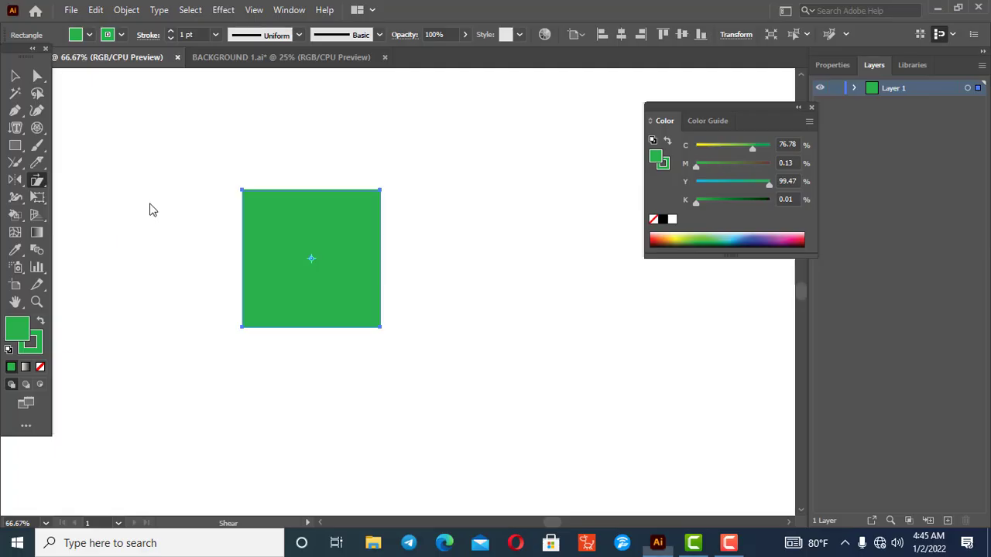
{"action": "left_click_drag", "start_coordinate": [70, 200], "coordinate": [96, 116]}
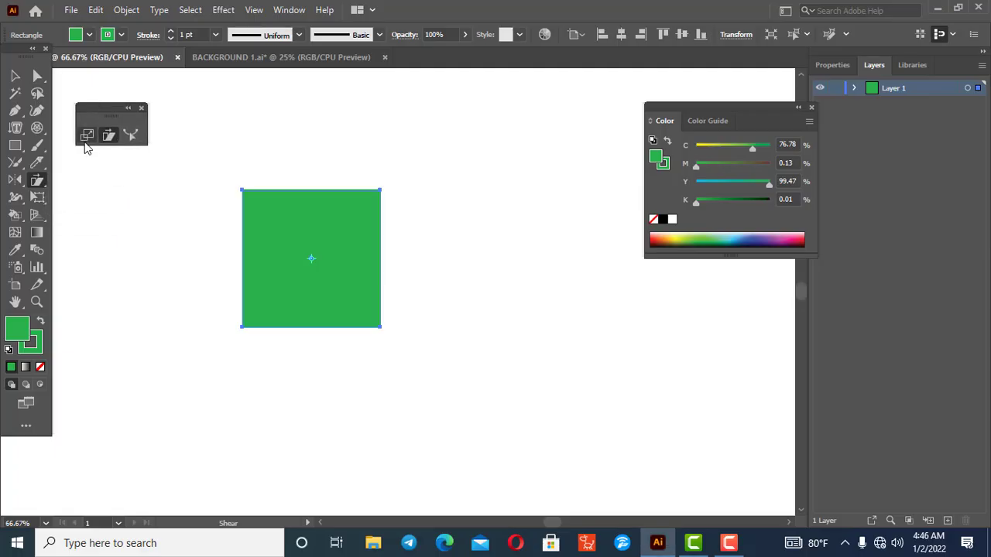
{"action": "left_click", "coordinate": [86, 135]}
{"action": "left_click_drag", "start_coordinate": [275, 209], "coordinate": [369, 166]}
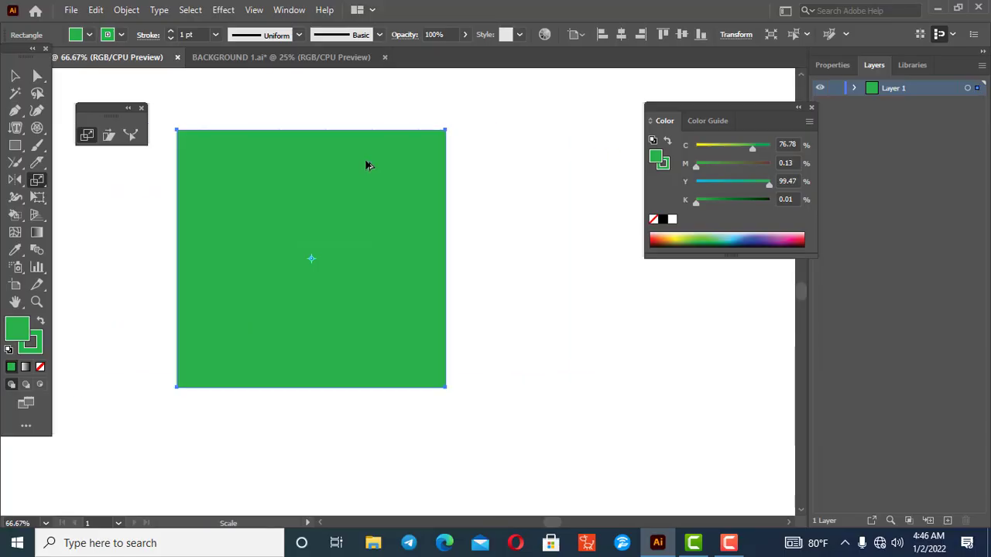
Step: Shear the large square about its centre to the right, left and upward, and shift it rightward by its corner with the Reshape tool
{"action": "left_click", "coordinate": [108, 135]}
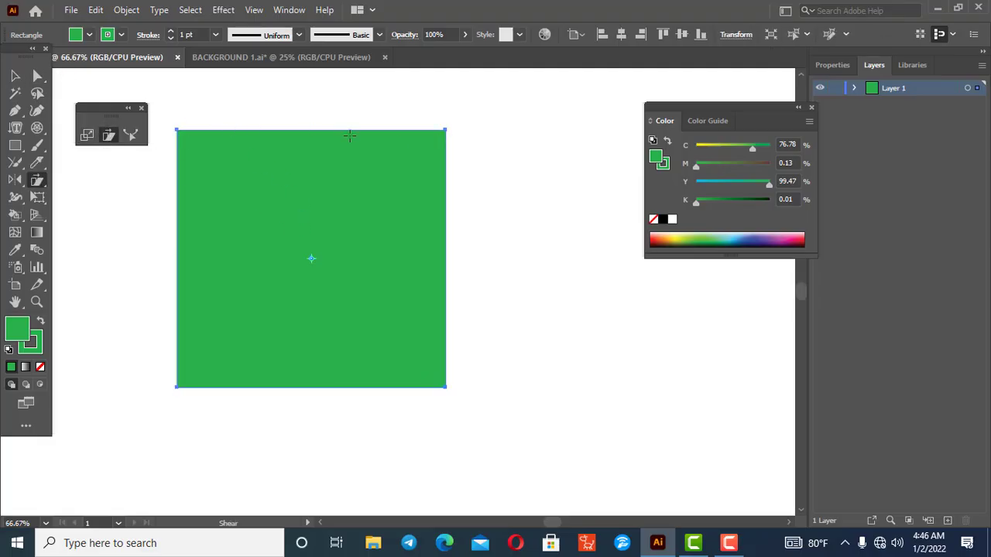
{"action": "left_click_drag", "start_coordinate": [313, 134], "coordinate": [371, 135]}
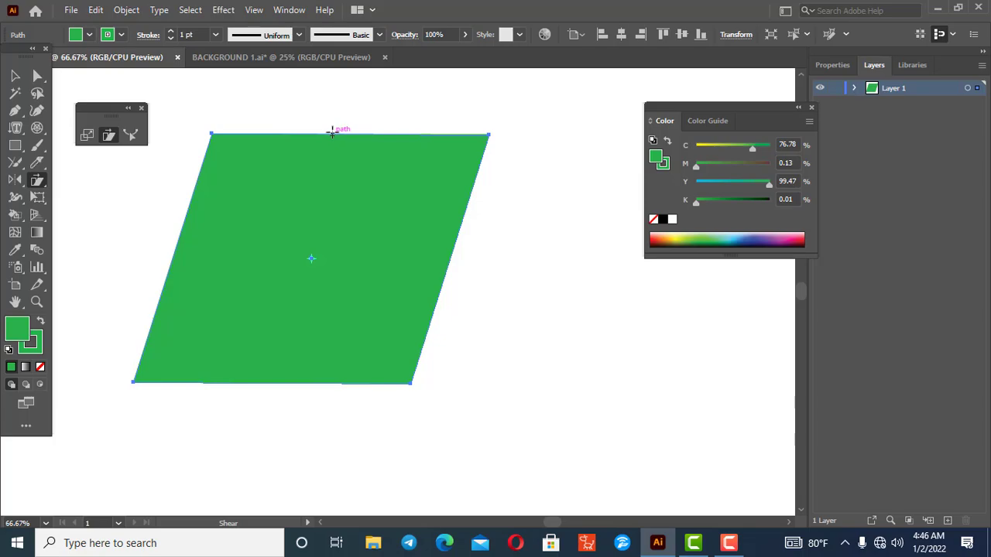
{"action": "left_click_drag", "start_coordinate": [331, 133], "coordinate": [260, 134]}
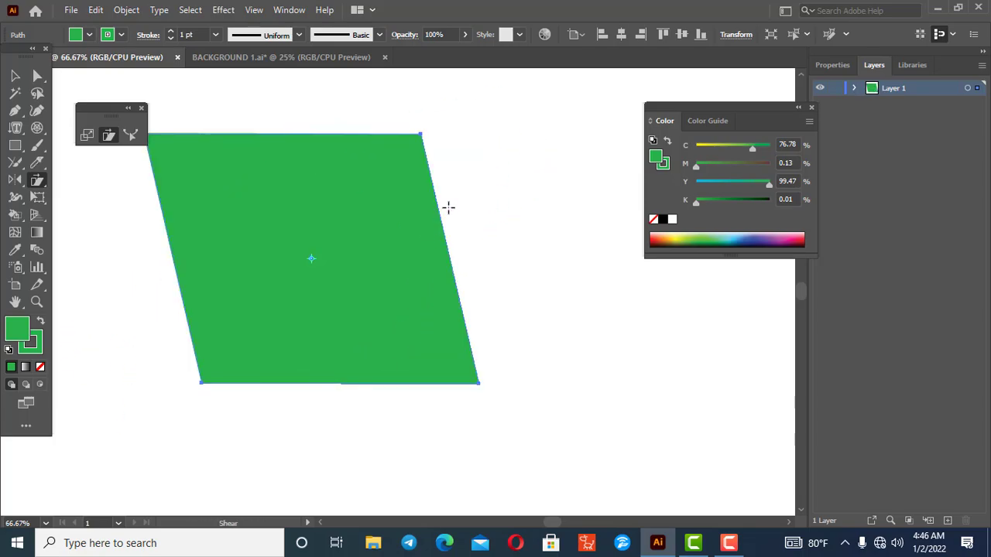
{"action": "left_click_drag", "start_coordinate": [444, 219], "coordinate": [408, 180]}
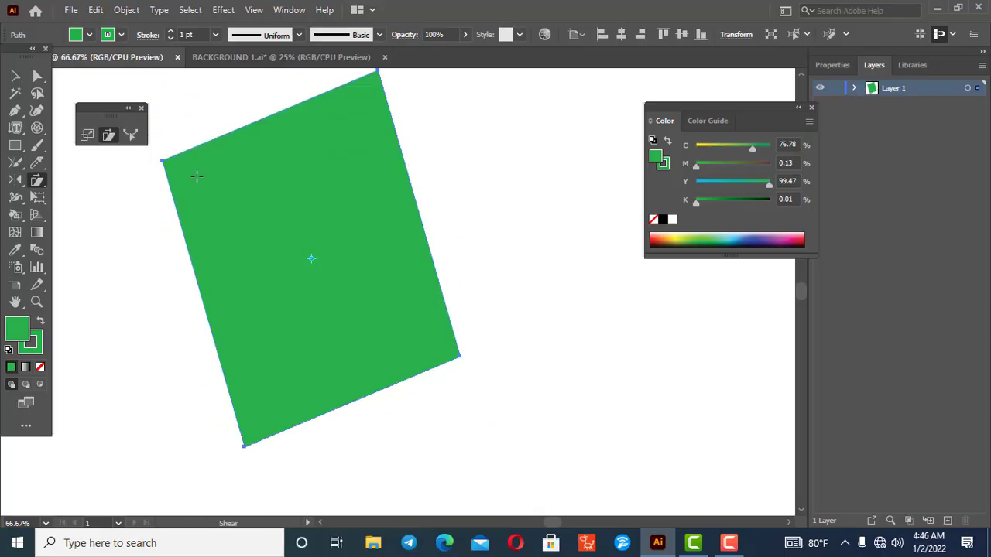
{"action": "left_click", "coordinate": [129, 138]}
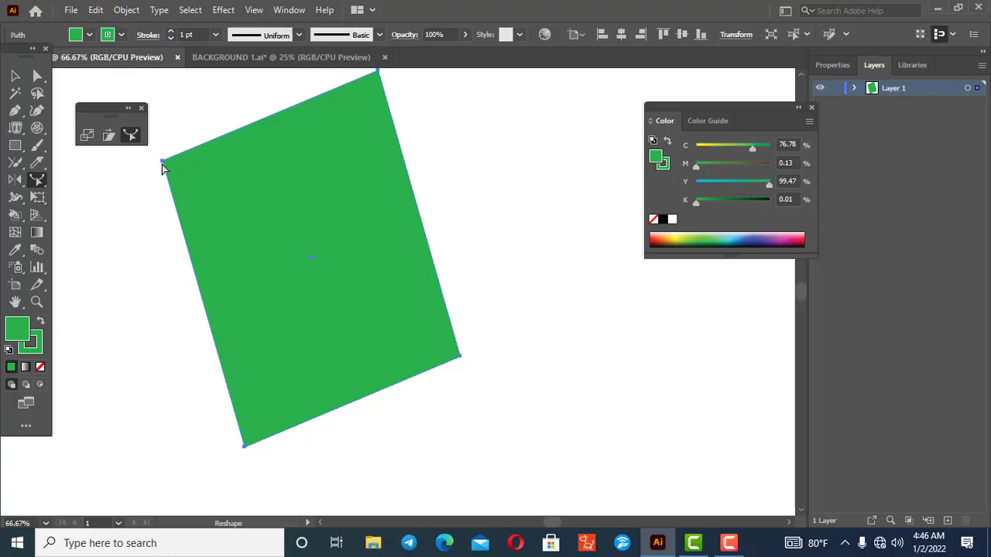
{"action": "left_click_drag", "start_coordinate": [161, 164], "coordinate": [261, 179]}
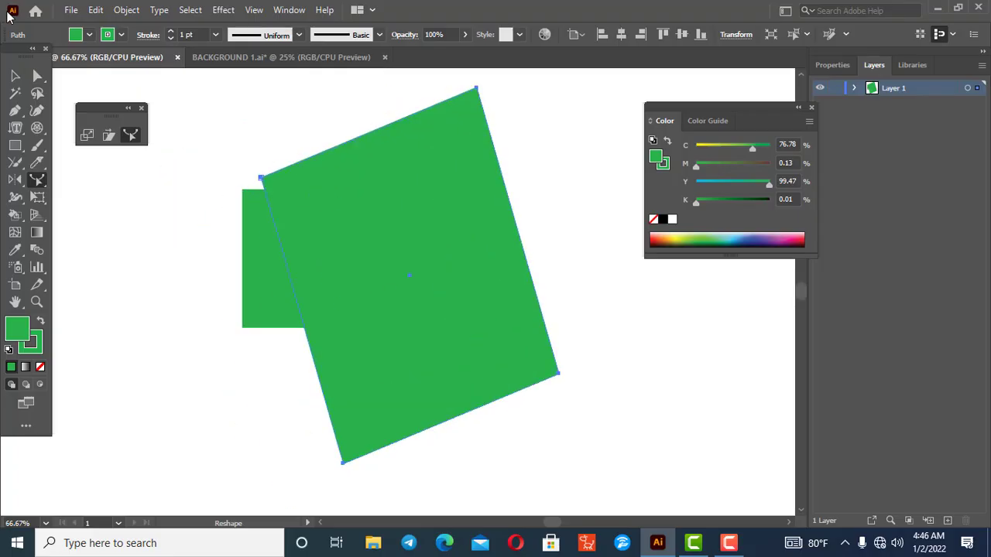
Step: Delete both green shapes from the canvas and close the floating Scale tool palette
{"action": "left_click", "coordinate": [14, 75]}
{"action": "left_click_drag", "start_coordinate": [211, 157], "coordinate": [380, 298]}
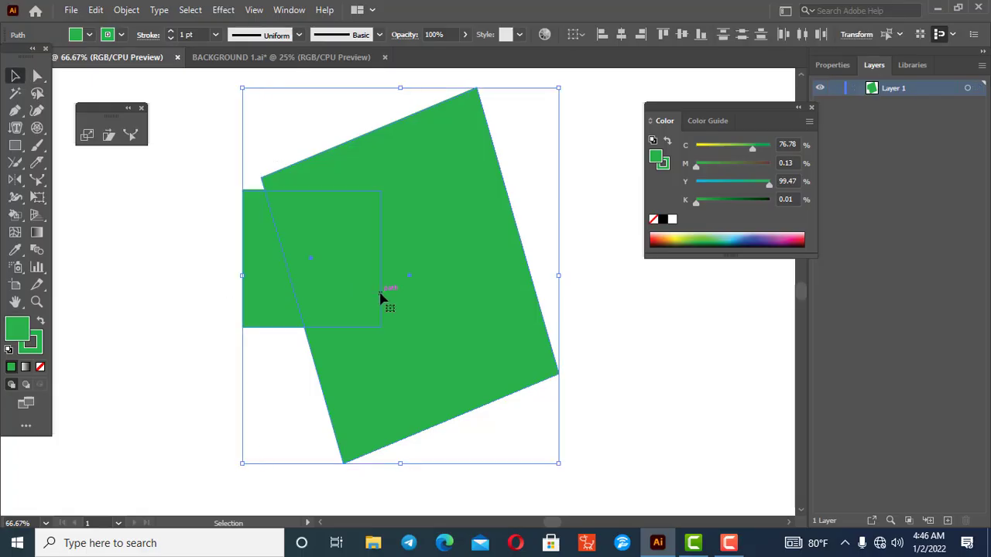
{"action": "key", "text": "Delete"}
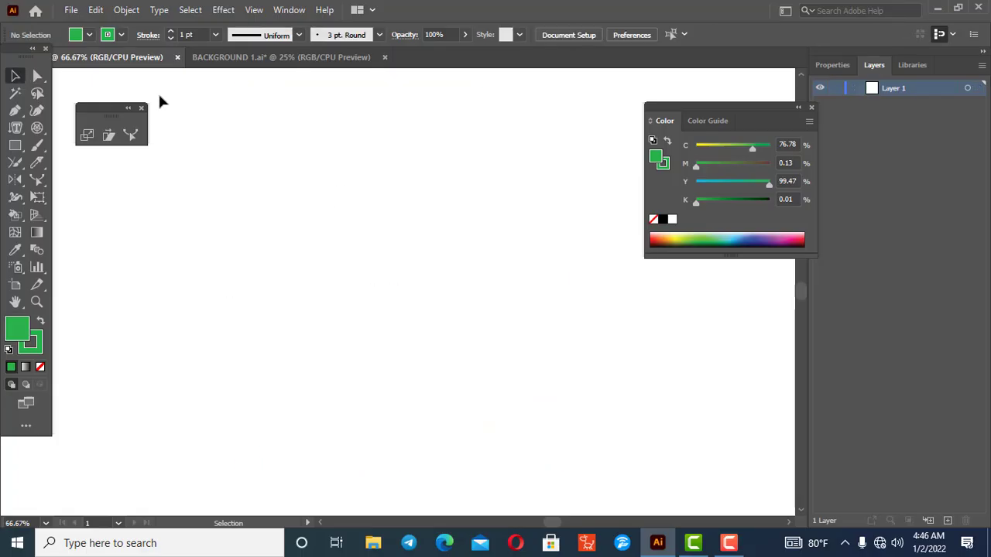
{"action": "left_click", "coordinate": [141, 108]}
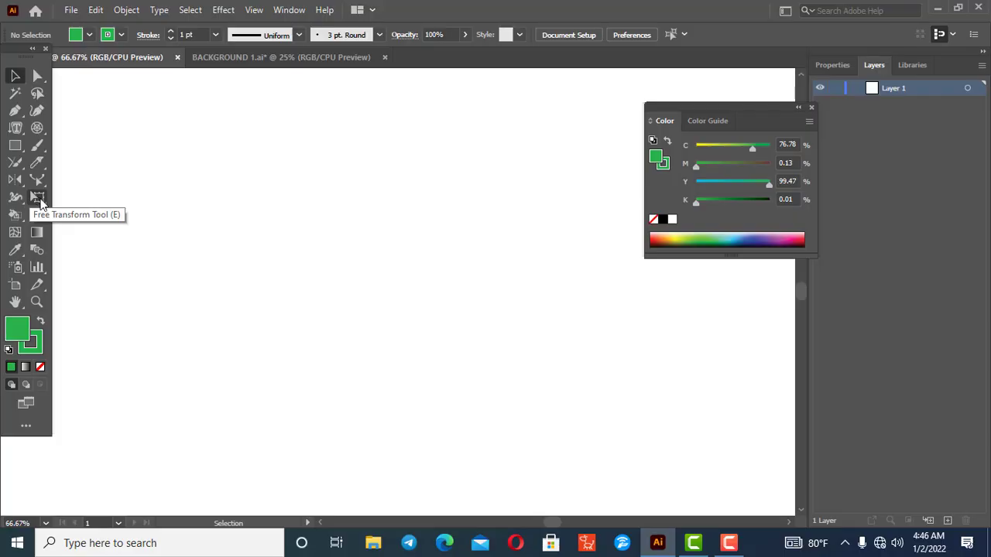
Step: Draw a new green square-like rectangle and set up the Free Transform tool with its tool group as a floating palette
{"action": "left_click", "coordinate": [11, 147]}
{"action": "mouse_move", "coordinate": [245, 173]}
{"action": "left_mouse_down"}
{"action": "mouse_move", "coordinate": [302, 264]}
{"action": "mouse_move", "coordinate": [430, 344]}
{"action": "left_mouse_up"}
{"action": "left_click", "coordinate": [38, 198]}
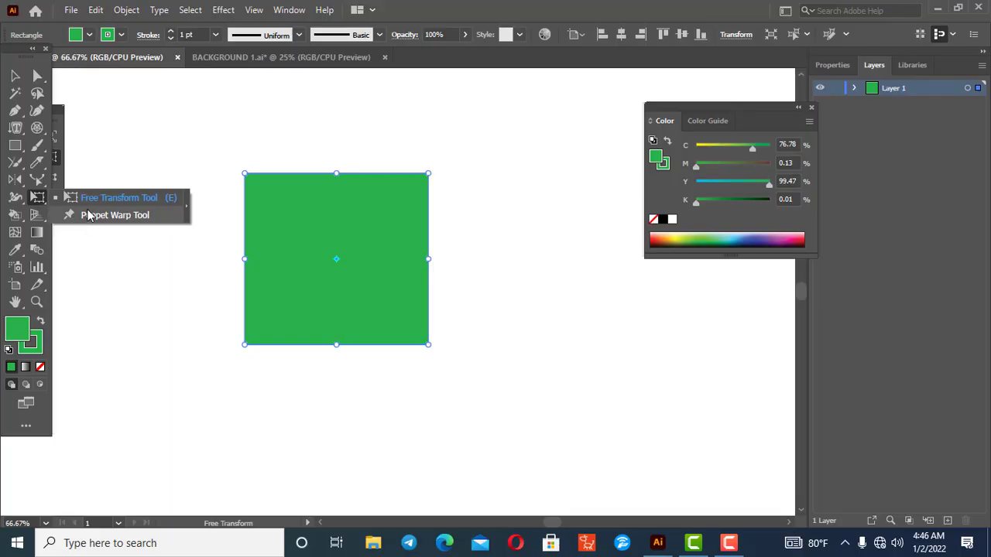
{"action": "left_click", "coordinate": [189, 205]}
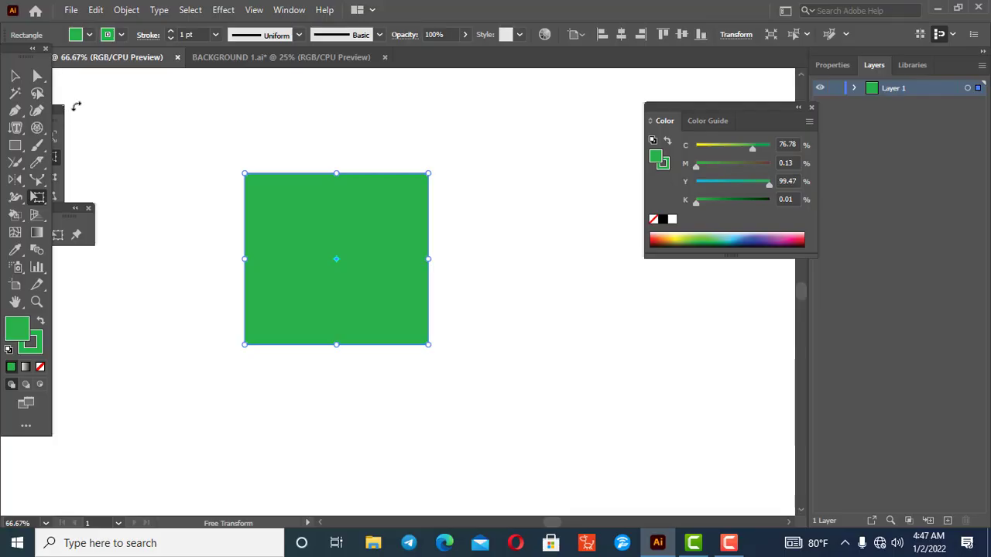
{"action": "left_click_drag", "start_coordinate": [63, 113], "coordinate": [116, 104]}
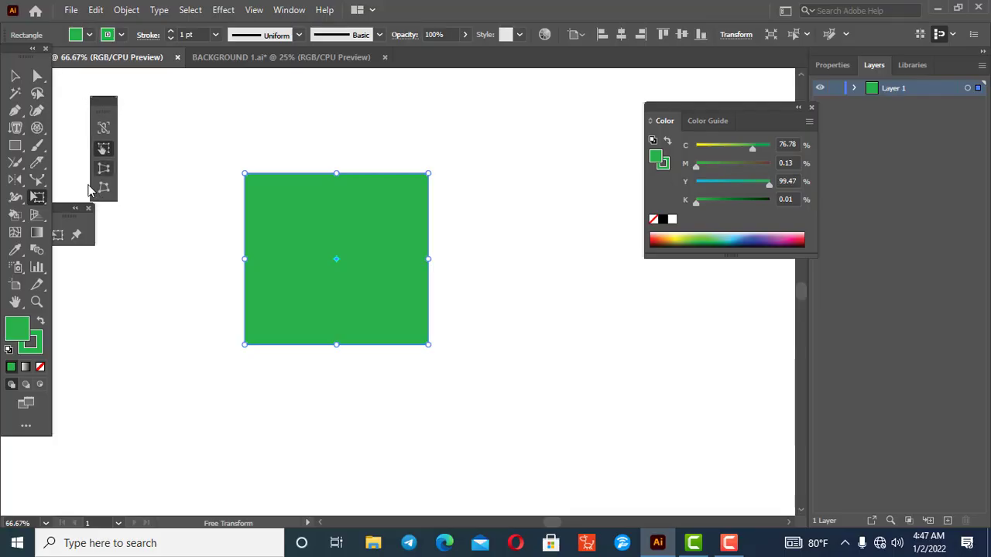
{"action": "left_click_drag", "start_coordinate": [57, 218], "coordinate": [80, 234]}
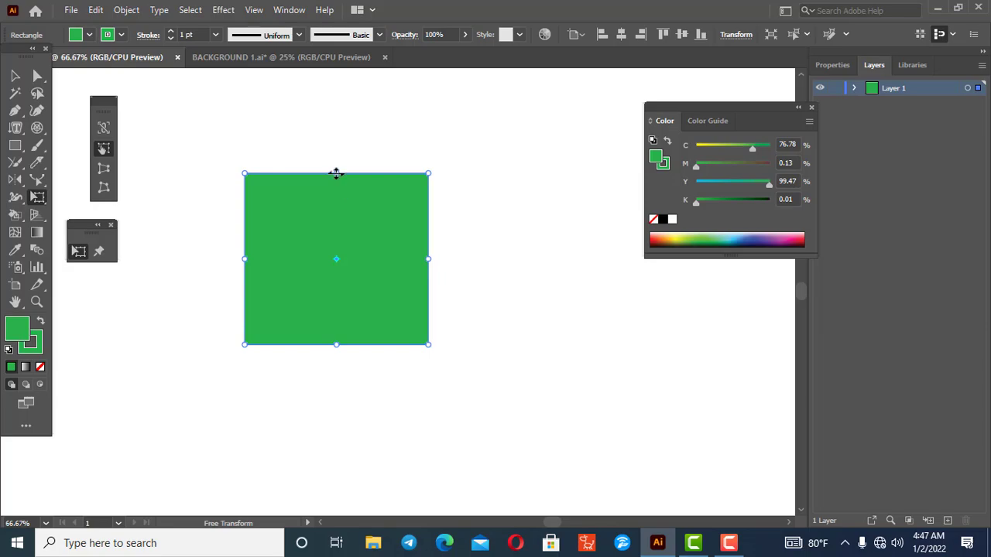
Step: Distort the rectangle with Free Transform, skewing its upper and side edges and scaling it by its corners into a thin slanted parallelogram
{"action": "left_click_drag", "start_coordinate": [336, 173], "coordinate": [411, 185]}
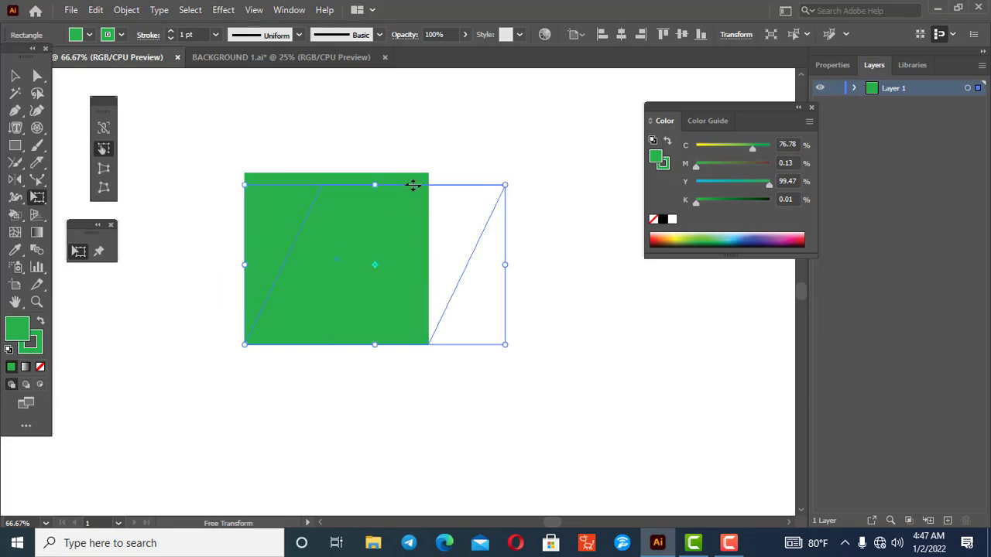
{"action": "left_click_drag", "start_coordinate": [505, 265], "coordinate": [491, 180]}
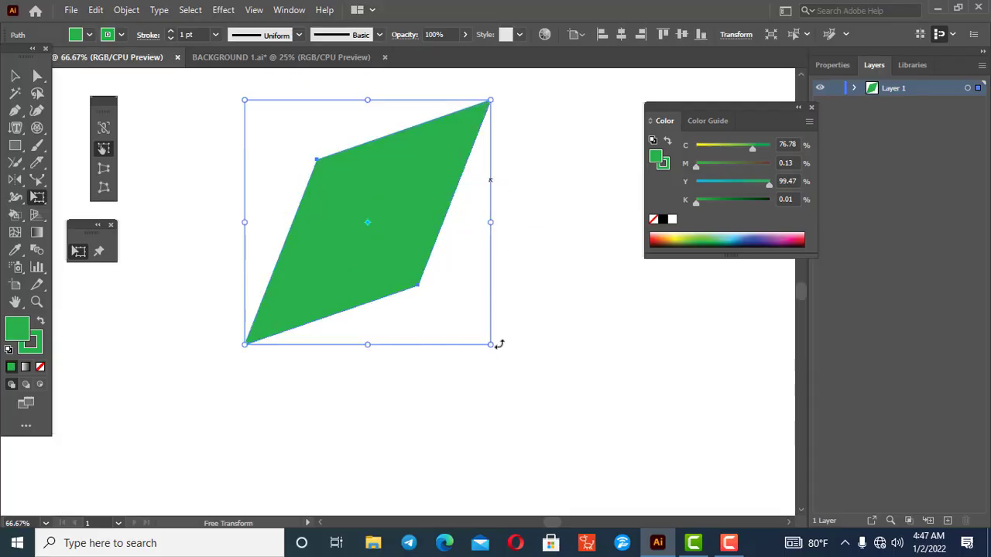
{"action": "mouse_move", "coordinate": [490, 344]}
{"action": "left_mouse_down"}
{"action": "mouse_move", "coordinate": [356, 278]}
{"action": "mouse_move", "coordinate": [298, 213]}
{"action": "mouse_move", "coordinate": [493, 358]}
{"action": "left_mouse_up"}
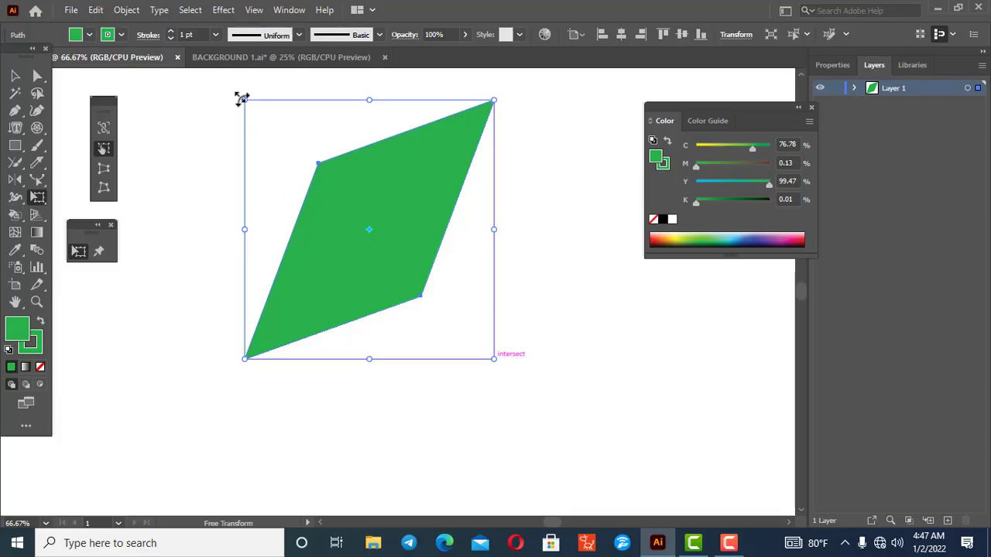
{"action": "left_click_drag", "start_coordinate": [243, 99], "coordinate": [346, 221]}
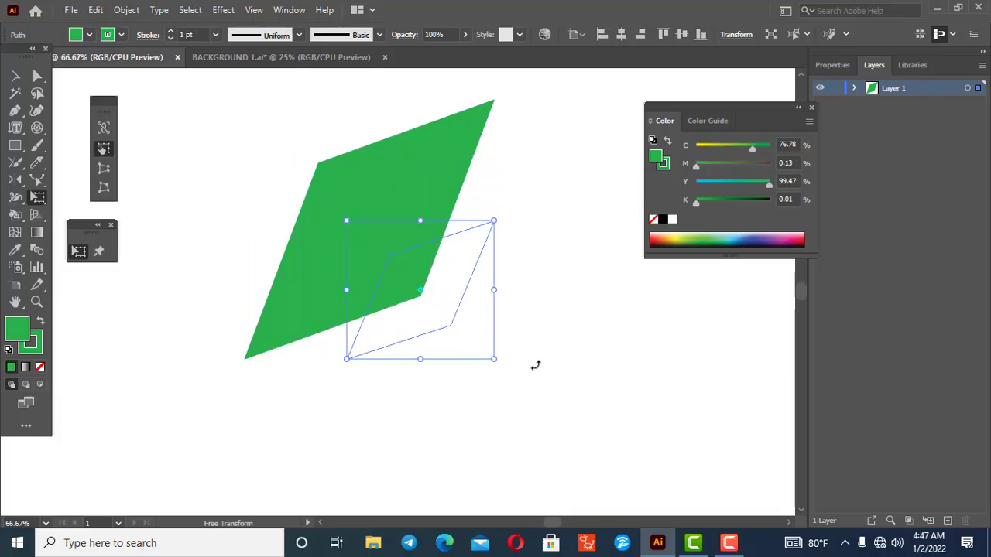
{"action": "left_click_drag", "start_coordinate": [424, 362], "coordinate": [270, 322]}
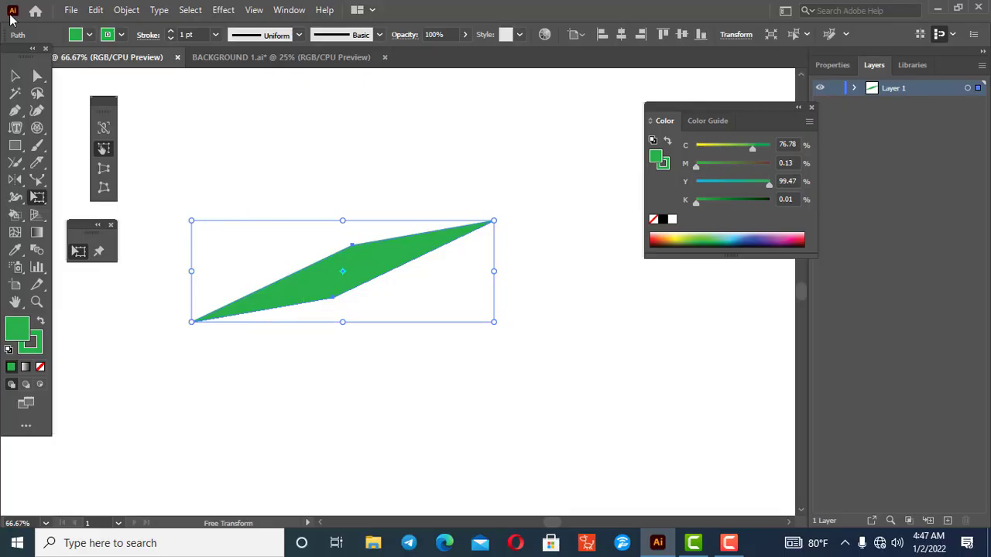
Step: Delete the slanted parallelogram, draw a tall narrow green ellipse in its place and select it
{"action": "left_click", "coordinate": [14, 75]}
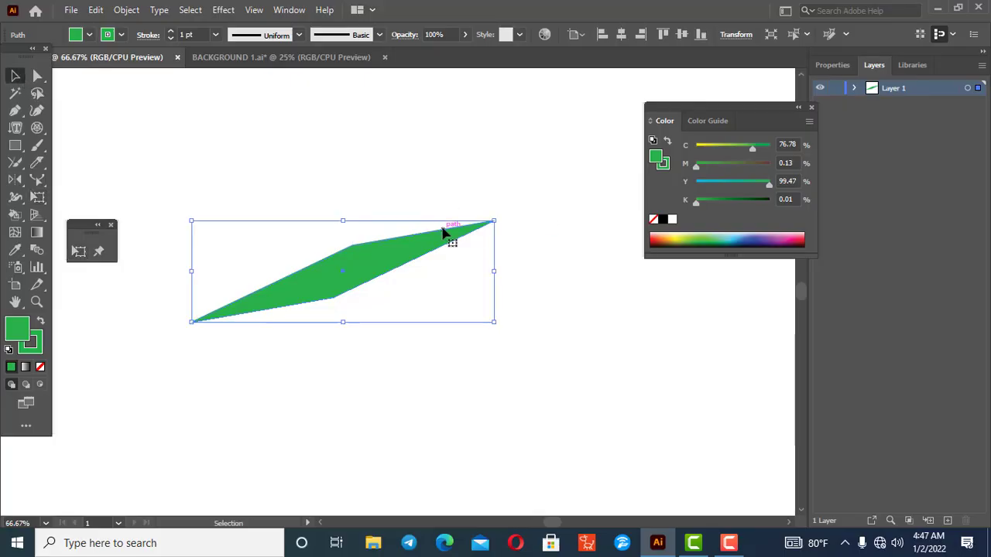
{"action": "key", "text": "Delete"}
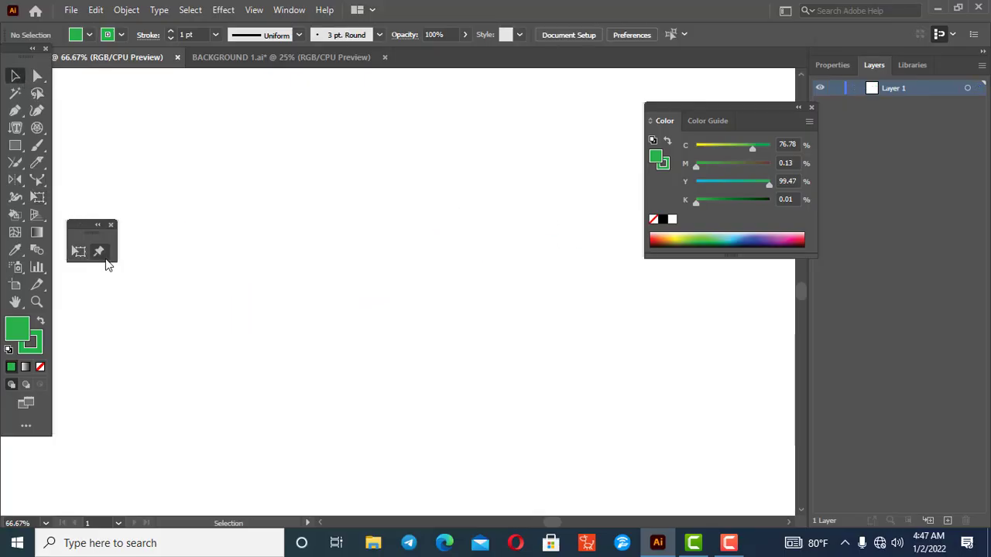
{"action": "left_click", "coordinate": [15, 148]}
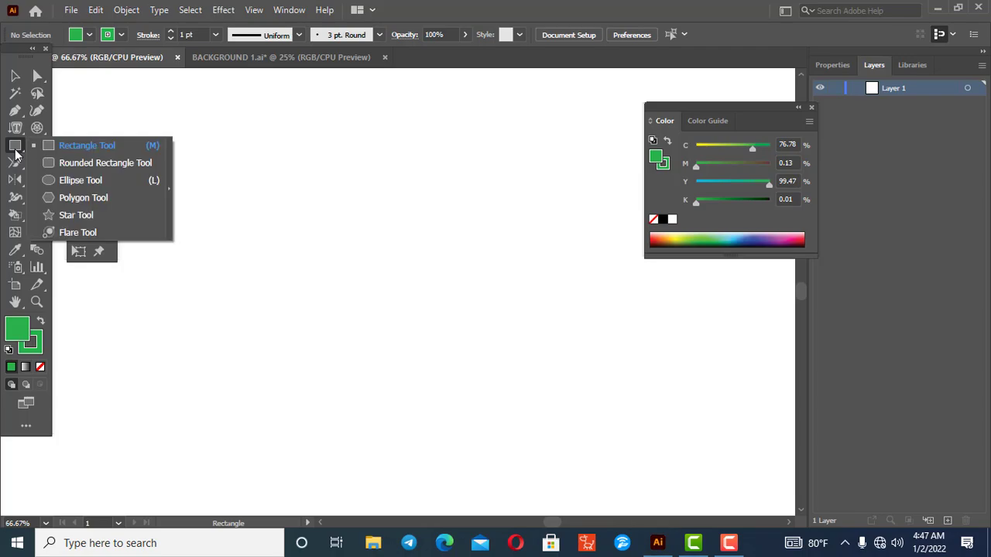
{"action": "left_click", "coordinate": [86, 185]}
{"action": "left_click_drag", "start_coordinate": [308, 138], "coordinate": [377, 336]}
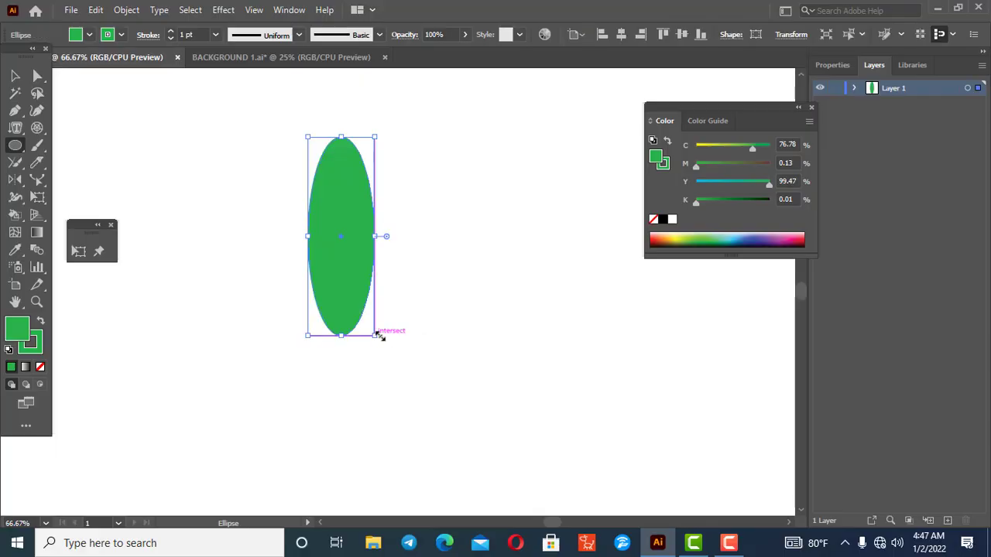
{"action": "left_click", "coordinate": [14, 75]}
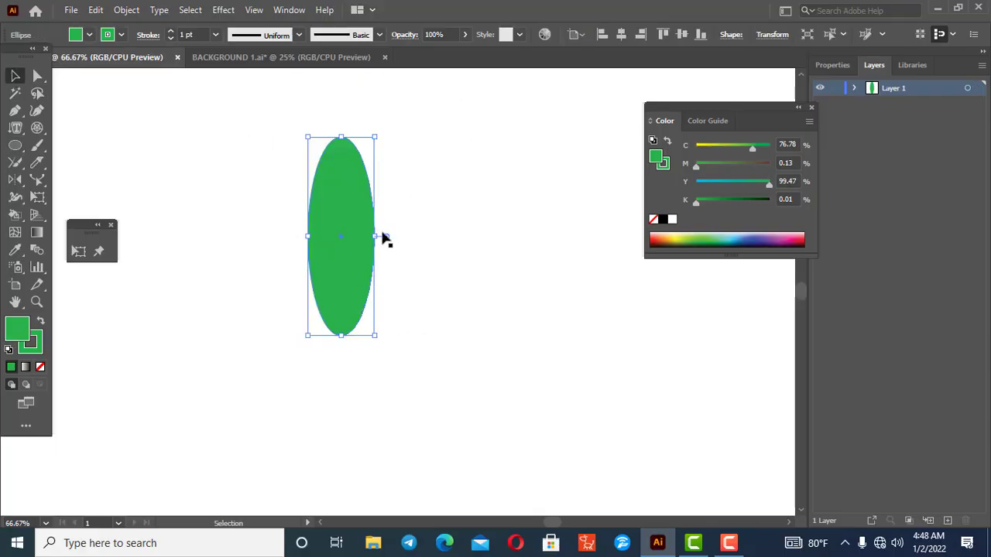
{"action": "left_click", "coordinate": [403, 224]}
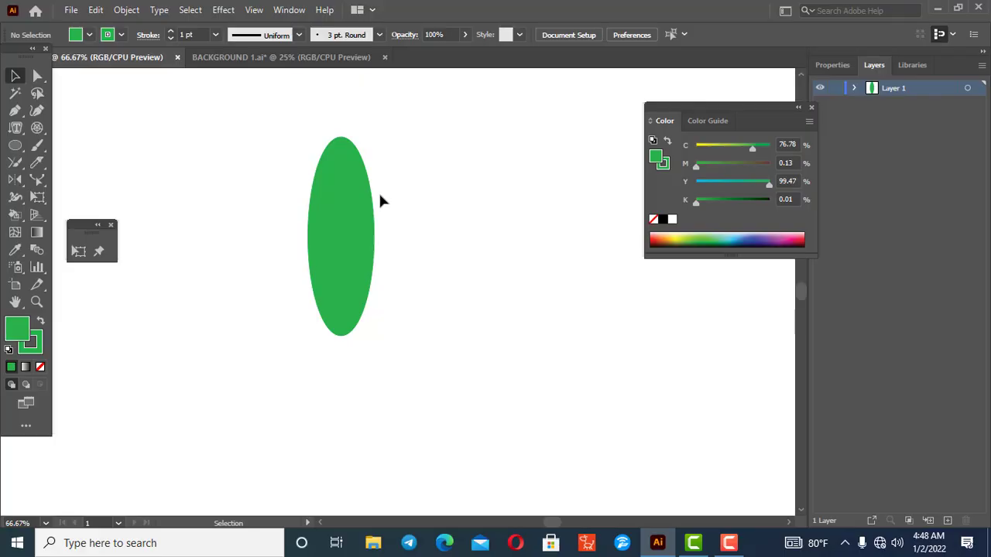
{"action": "left_click", "coordinate": [351, 199]}
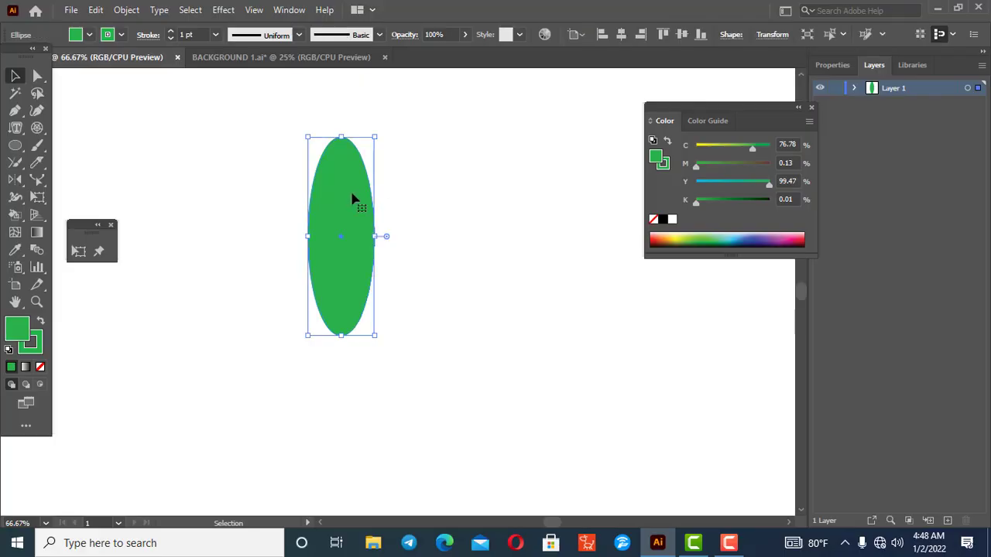
Step: Warp the ellipse with the Puppet Warp tool, adding a centre pin, discarding an extra lower one and moving the two end pins
{"action": "left_click", "coordinate": [98, 255]}
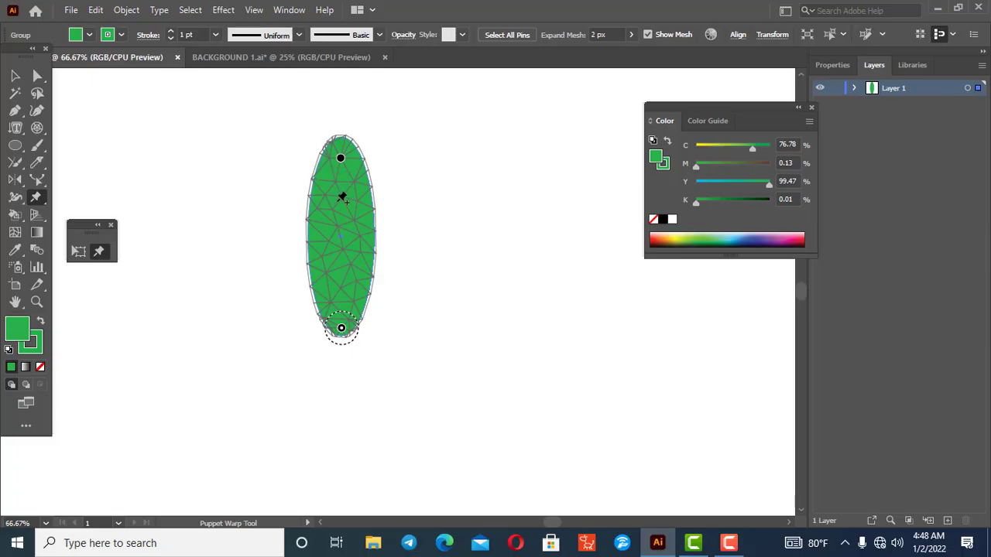
{"action": "left_click", "coordinate": [340, 233]}
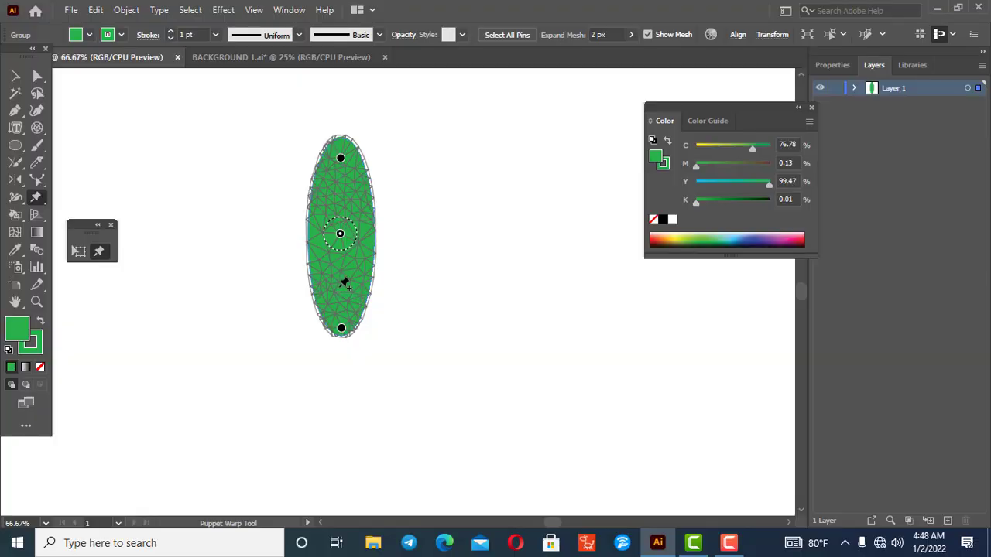
{"action": "left_click", "coordinate": [339, 288]}
{"action": "key", "text": "Delete"}
{"action": "left_click_drag", "start_coordinate": [341, 159], "coordinate": [339, 134]}
{"action": "left_click_drag", "start_coordinate": [342, 331], "coordinate": [279, 347]}
Step: Delete the warped ellipse and close the floating Free Transform tool palette
{"action": "left_click", "coordinate": [15, 75]}
{"action": "left_click_drag", "start_coordinate": [206, 133], "coordinate": [377, 277]}
{"action": "key", "text": "Delete"}
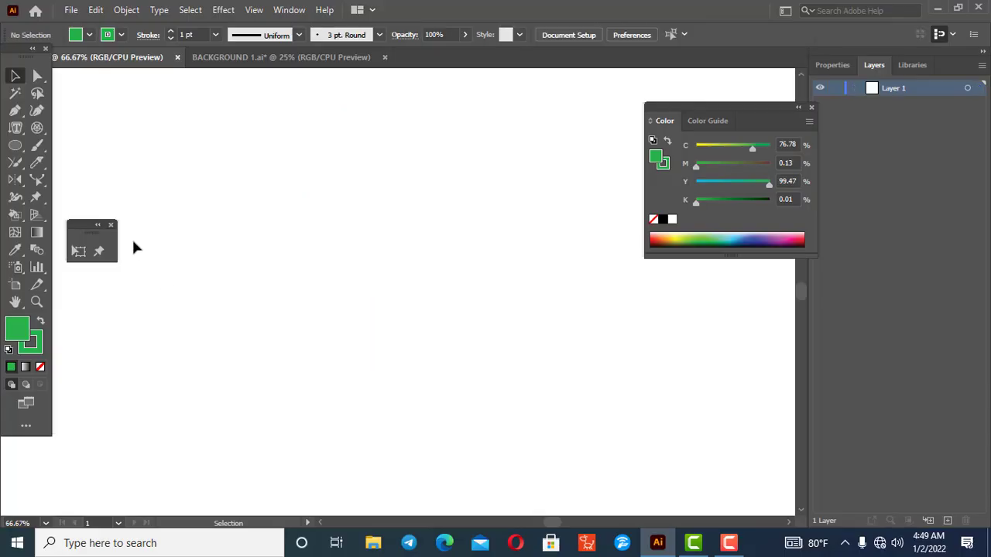
{"action": "left_click", "coordinate": [112, 225]}
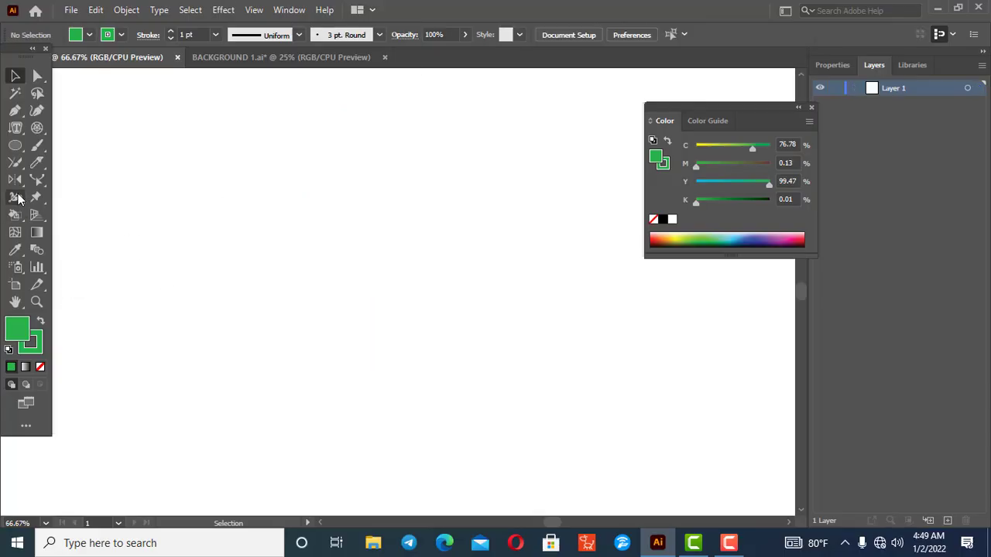
Step: Draw an open S-shaped curve with the Pen tool, using no fill and a green stroke, and leave it deselected
{"action": "left_click", "coordinate": [18, 201]}
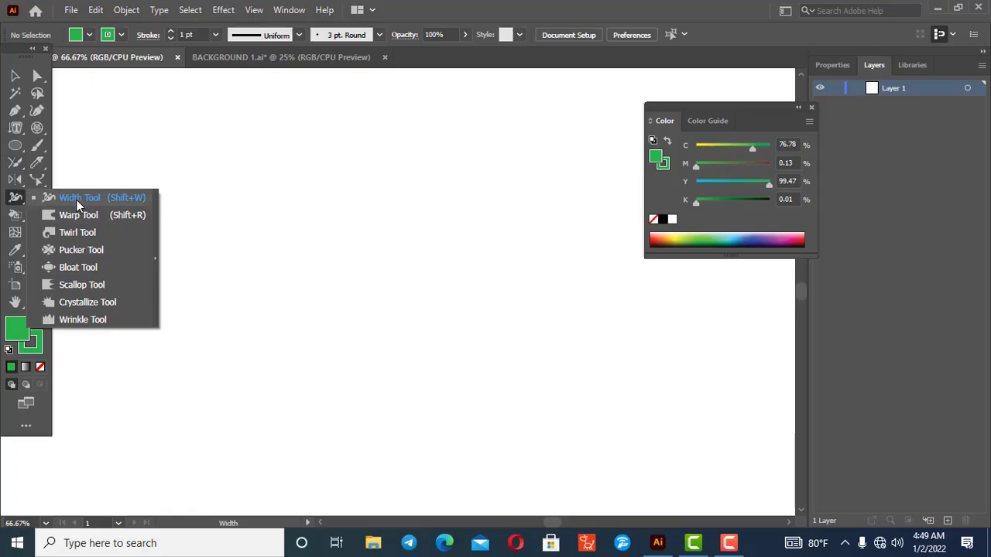
{"action": "key", "text": "p"}
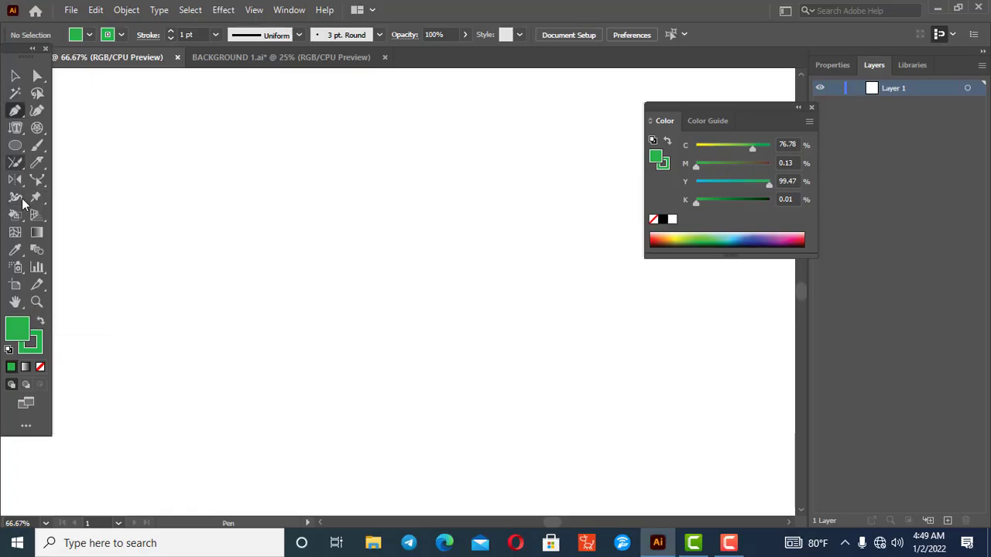
{"action": "left_click", "coordinate": [161, 237]}
{"action": "mouse_move", "coordinate": [285, 267]}
{"action": "left_mouse_down"}
{"action": "mouse_move", "coordinate": [349, 217]}
{"action": "mouse_move", "coordinate": [410, 191]}
{"action": "left_mouse_up"}
{"action": "left_click", "coordinate": [41, 369]}
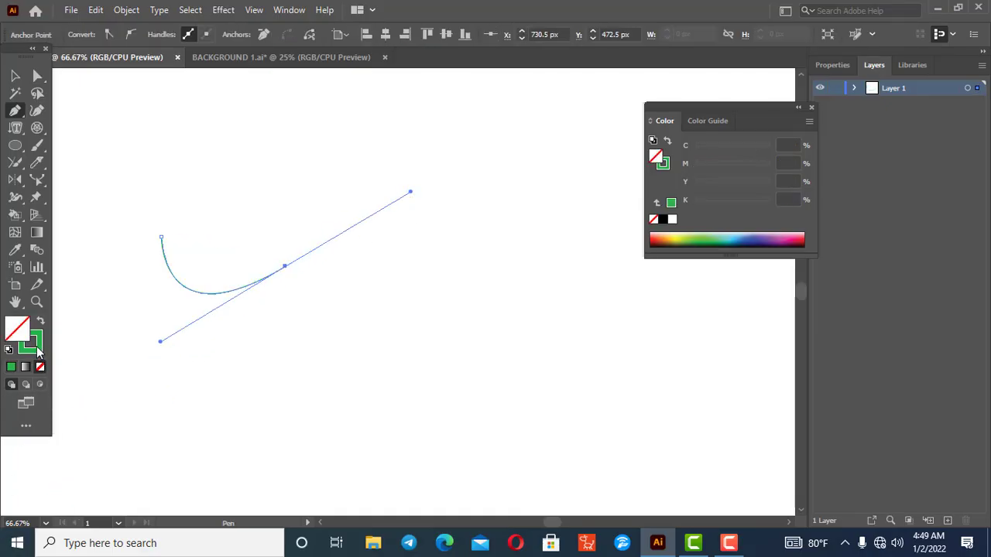
{"action": "left_click", "coordinate": [507, 282]}
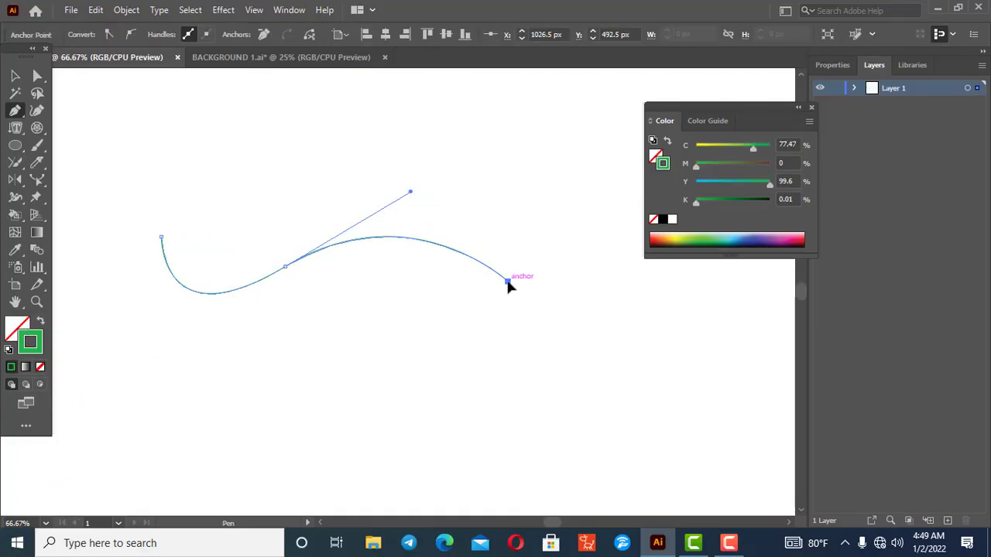
{"action": "left_click", "coordinate": [16, 76]}
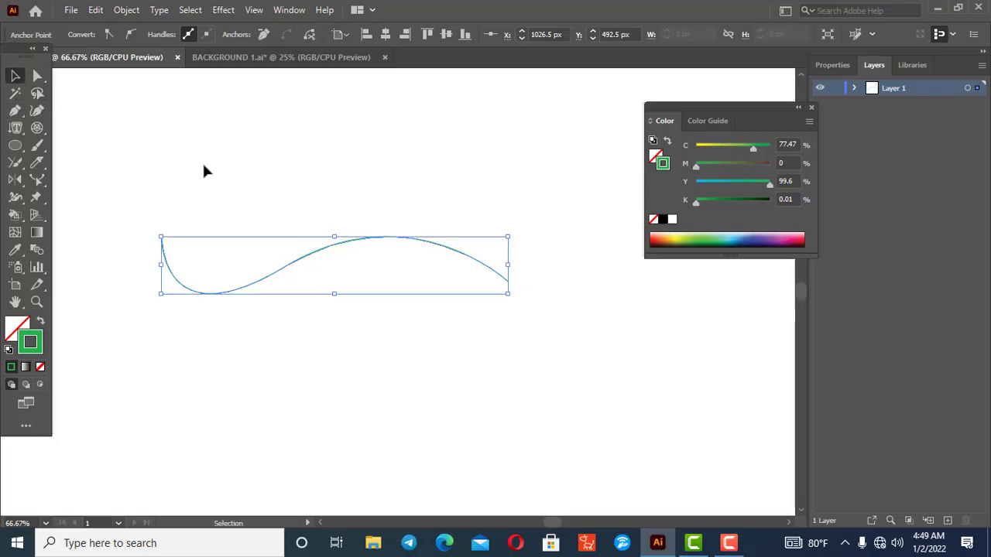
{"action": "left_click", "coordinate": [395, 258]}
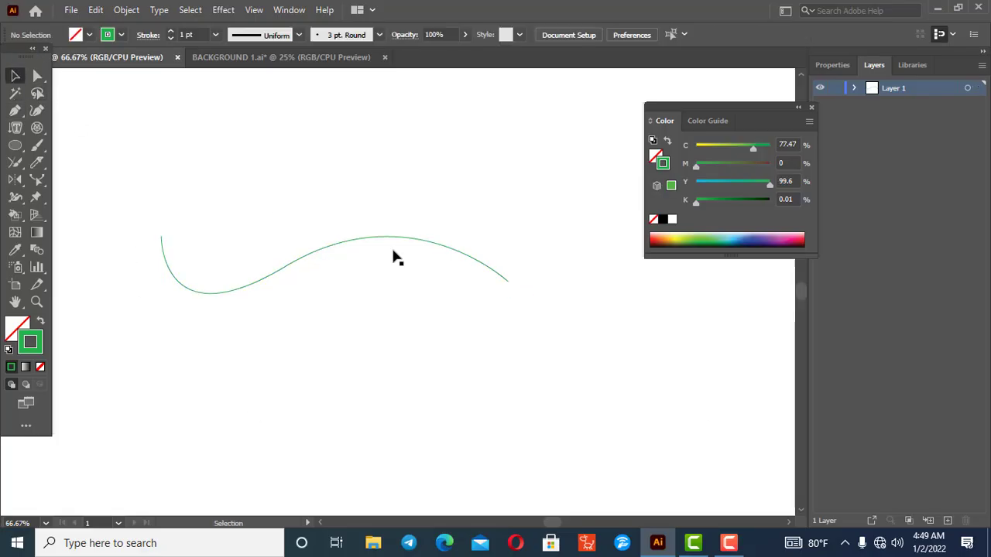
Step: Select the S-shaped curve and set its stroke weight to 15 pt
{"action": "left_click", "coordinate": [313, 251]}
{"action": "left_click", "coordinate": [170, 32]}
{"action": "left_click", "coordinate": [170, 32]}
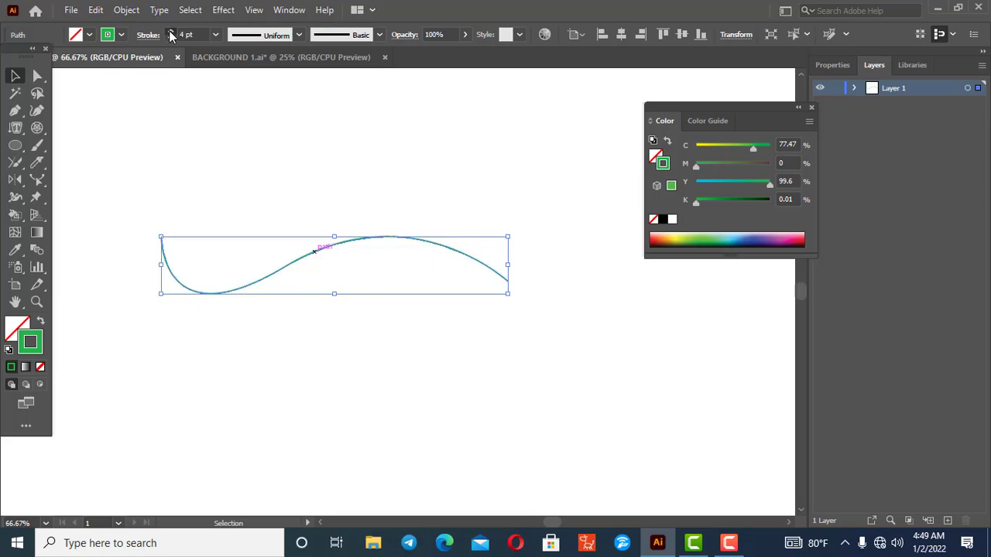
{"action": "left_click", "coordinate": [169, 33]}
{"action": "left_click", "coordinate": [169, 33]}
{"action": "left_click", "coordinate": [170, 33]}
{"action": "left_click", "coordinate": [170, 33]}
{"action": "left_click", "coordinate": [171, 32]}
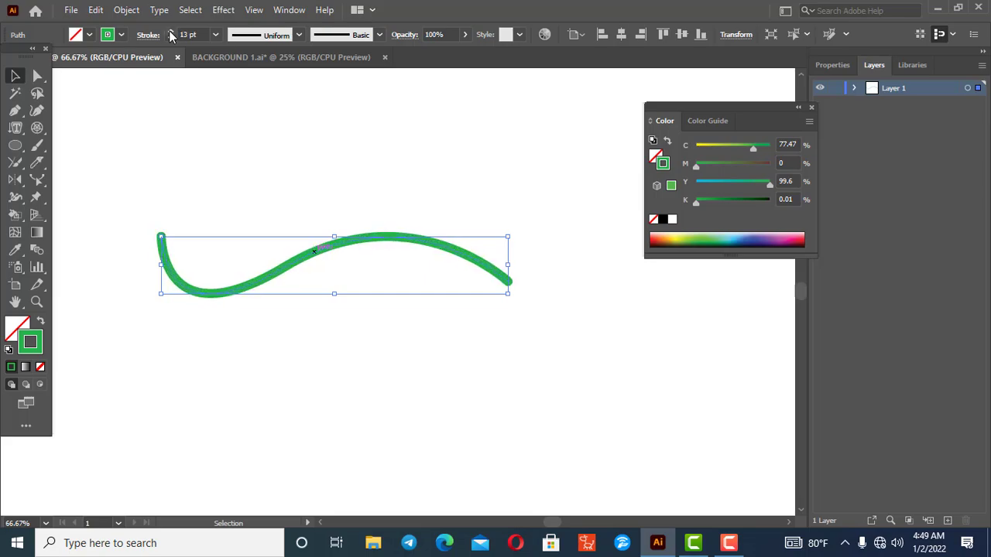
{"action": "left_click", "coordinate": [170, 33]}
{"action": "left_click", "coordinate": [170, 32]}
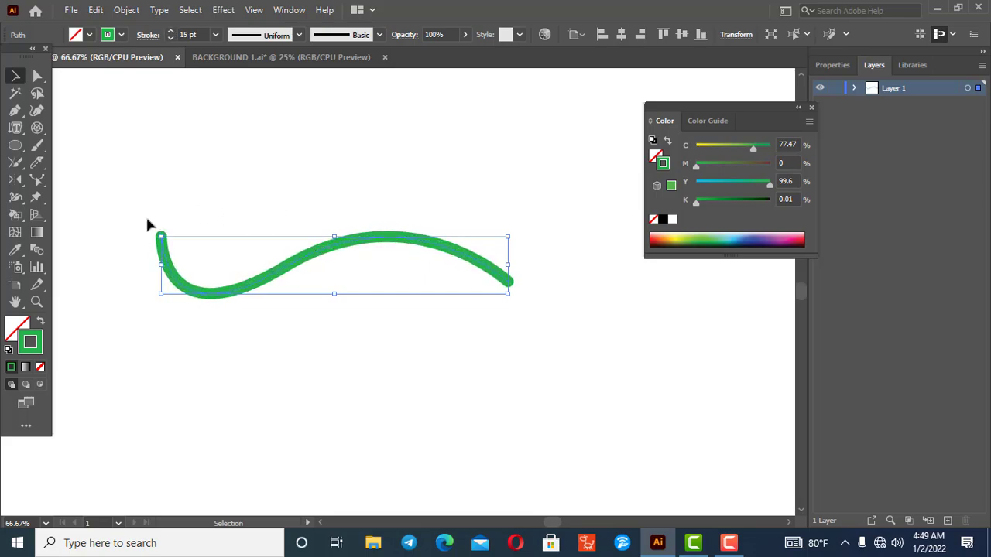
Step: Detach the Width tool group as a floating palette and place it above the curve
{"action": "left_click", "coordinate": [16, 215]}
{"action": "left_click", "coordinate": [16, 214]}
{"action": "left_click", "coordinate": [16, 198]}
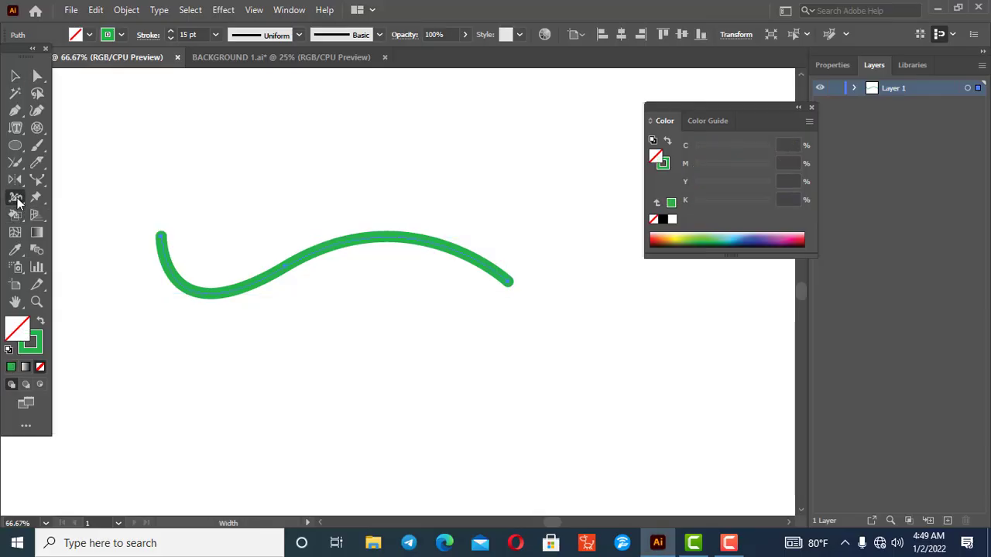
{"action": "left_click", "coordinate": [17, 200]}
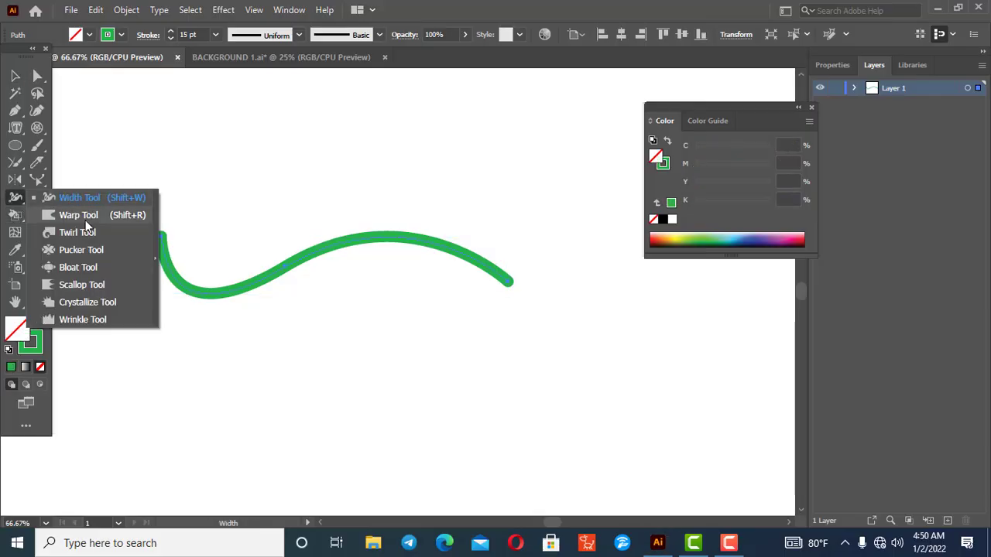
{"action": "left_click", "coordinate": [155, 263]}
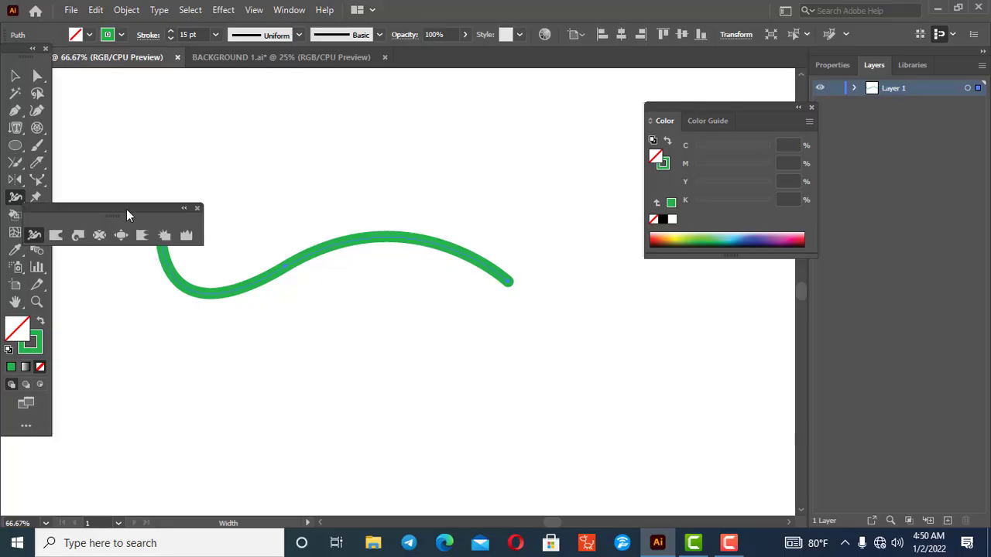
{"action": "left_click_drag", "start_coordinate": [126, 209], "coordinate": [178, 93]}
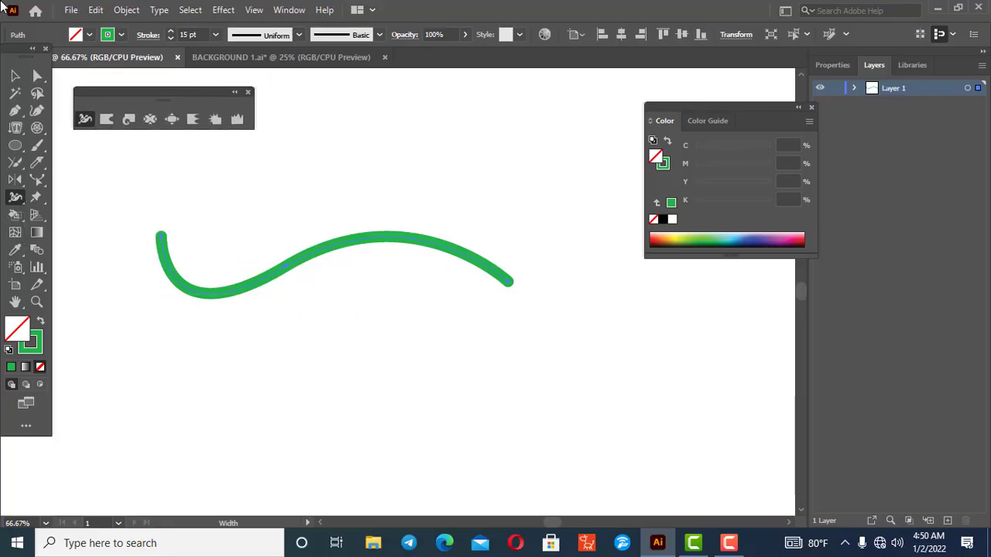
Step: Try the rough charcoal-style brush on the selected curve and return it to the Basic brush
{"action": "left_click", "coordinate": [14, 75]}
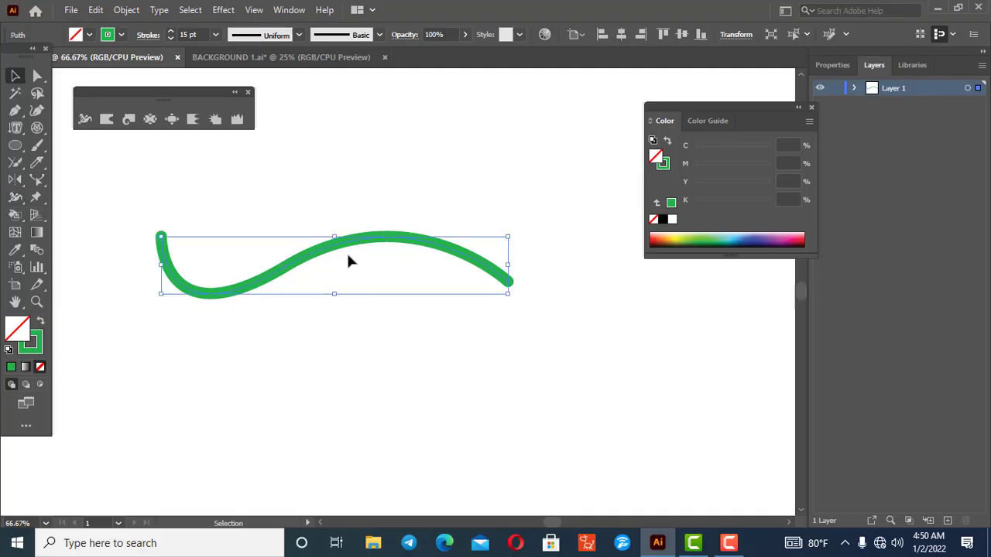
{"action": "left_click", "coordinate": [380, 34]}
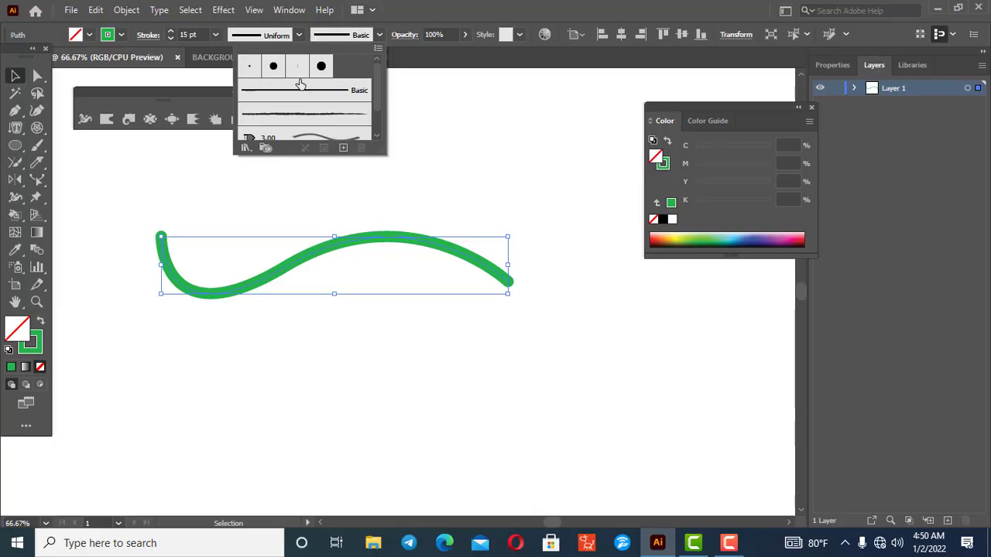
{"action": "scroll", "coordinate": [279, 107], "scroll_direction": "down", "scroll_amount": 1}
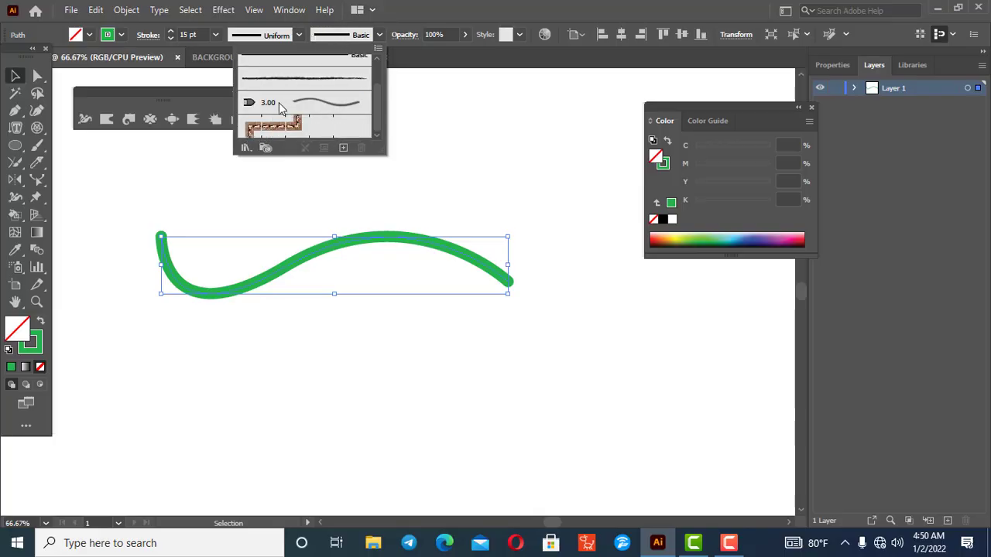
{"action": "left_click", "coordinate": [333, 86]}
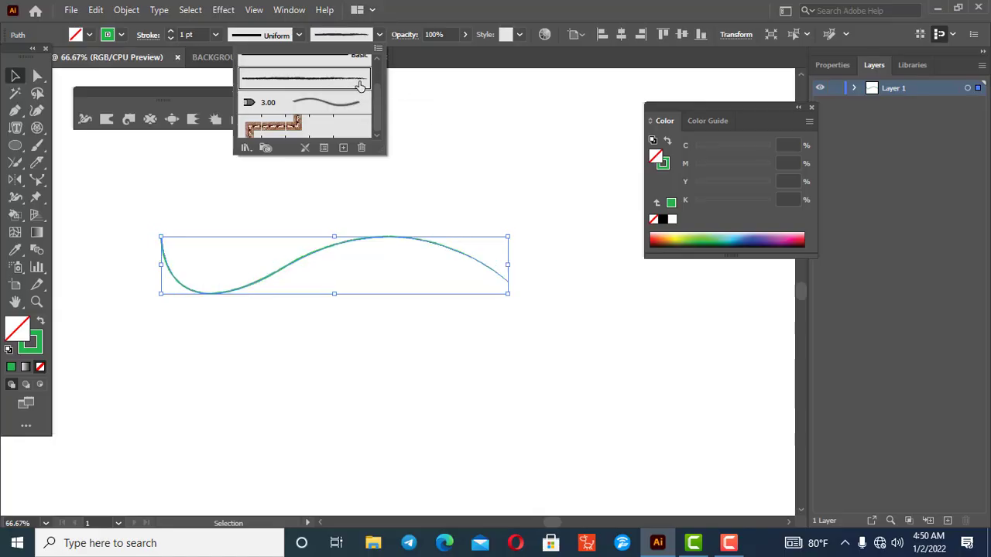
{"action": "scroll", "coordinate": [325, 95], "scroll_direction": "up", "scroll_amount": 2}
{"action": "left_click", "coordinate": [322, 93]}
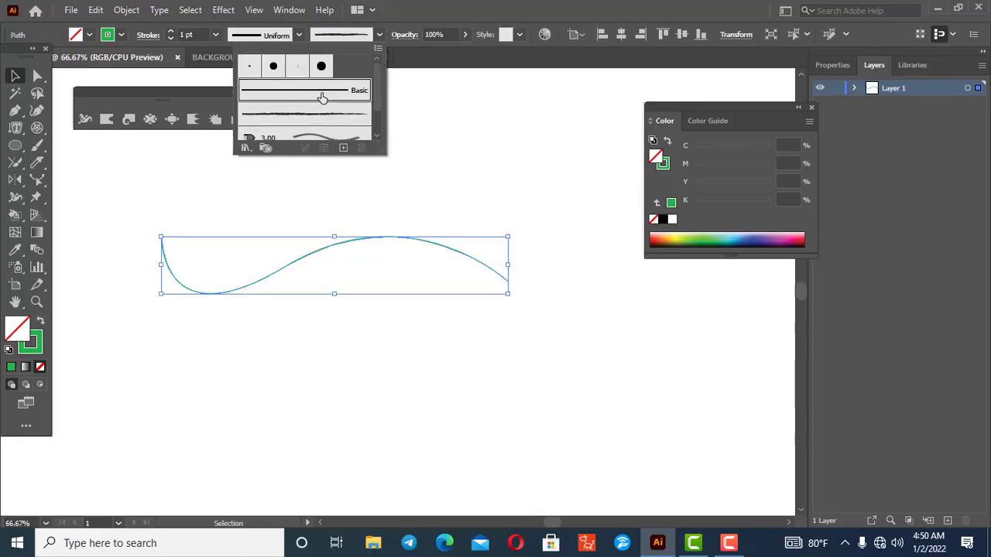
Step: Set the curve's stroke weight to 18 pt
{"action": "left_click", "coordinate": [170, 33]}
{"action": "left_click", "coordinate": [170, 30]}
{"action": "left_click", "coordinate": [170, 31]}
{"action": "left_click", "coordinate": [170, 31]}
{"action": "left_click", "coordinate": [170, 31]}
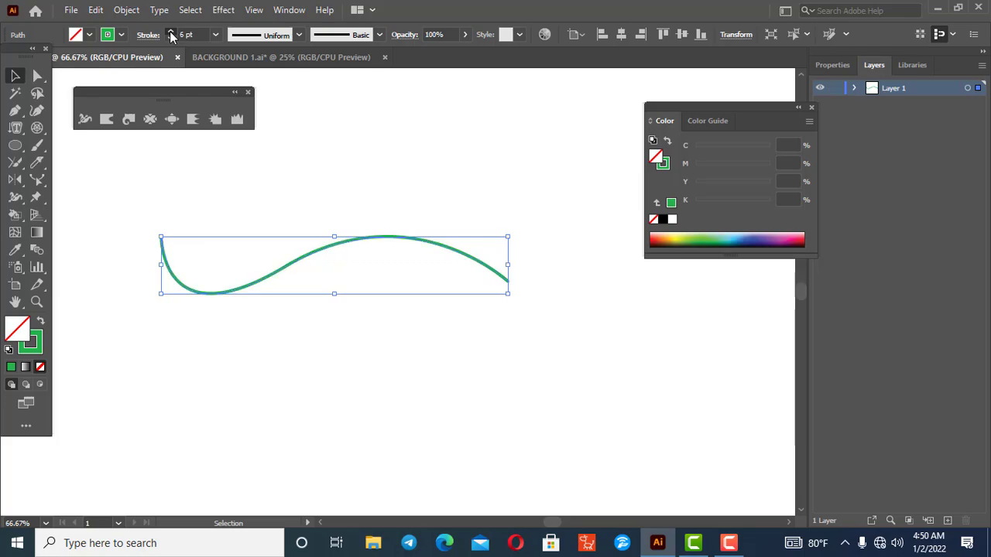
{"action": "left_click", "coordinate": [171, 32]}
{"action": "left_click", "coordinate": [171, 33]}
{"action": "left_click", "coordinate": [171, 33]}
{"action": "left_click", "coordinate": [171, 32]}
{"action": "left_click", "coordinate": [171, 32]}
{"action": "left_click", "coordinate": [171, 33]}
{"action": "left_click", "coordinate": [171, 33]}
{"action": "left_click", "coordinate": [171, 32]}
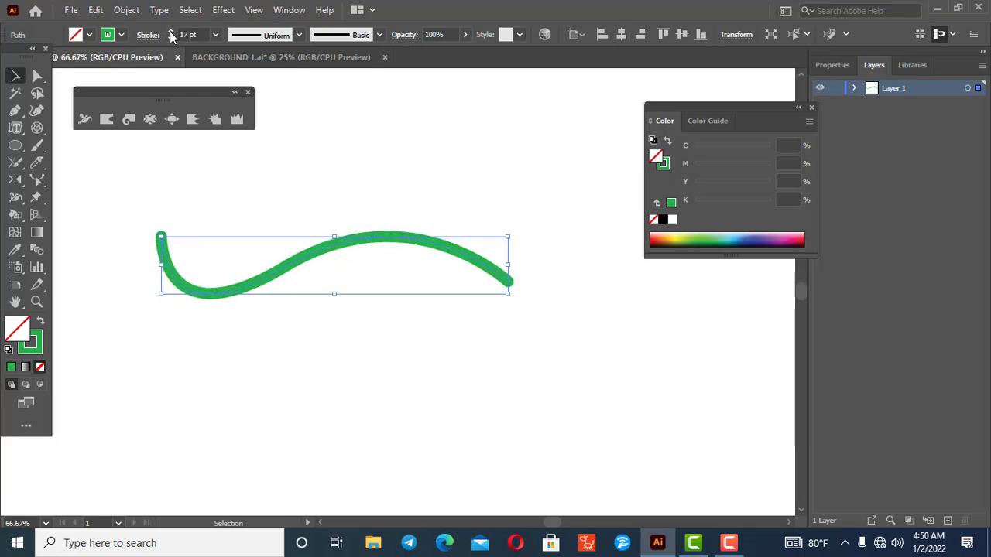
{"action": "left_click", "coordinate": [171, 33]}
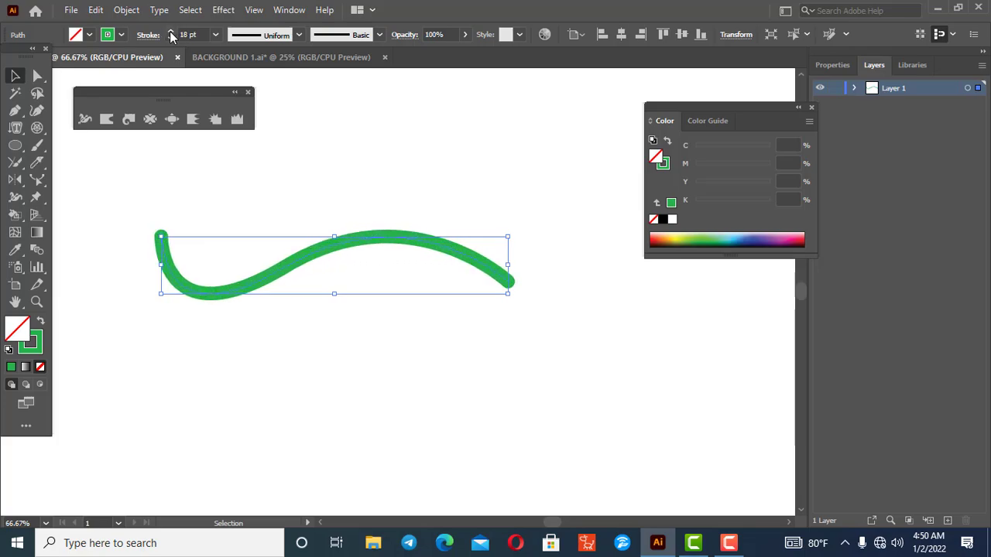
Step: Try the lens-shaped, double-bulge and pointed-ends variable width profiles on the curve one after another
{"action": "left_click", "coordinate": [299, 35]}
{"action": "left_click", "coordinate": [250, 88]}
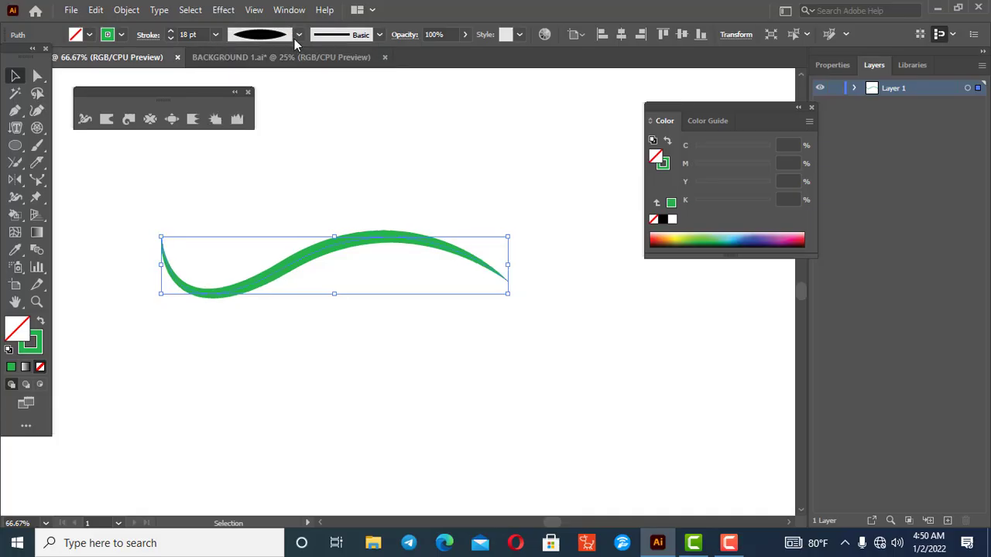
{"action": "left_click", "coordinate": [298, 36]}
{"action": "left_click", "coordinate": [257, 103]}
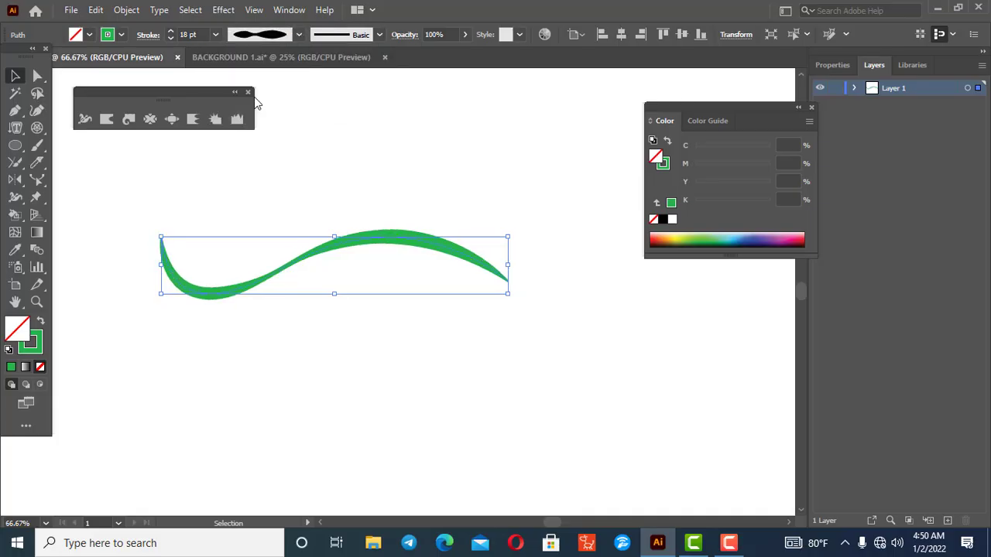
{"action": "left_click", "coordinate": [299, 35]}
{"action": "left_click", "coordinate": [247, 123]}
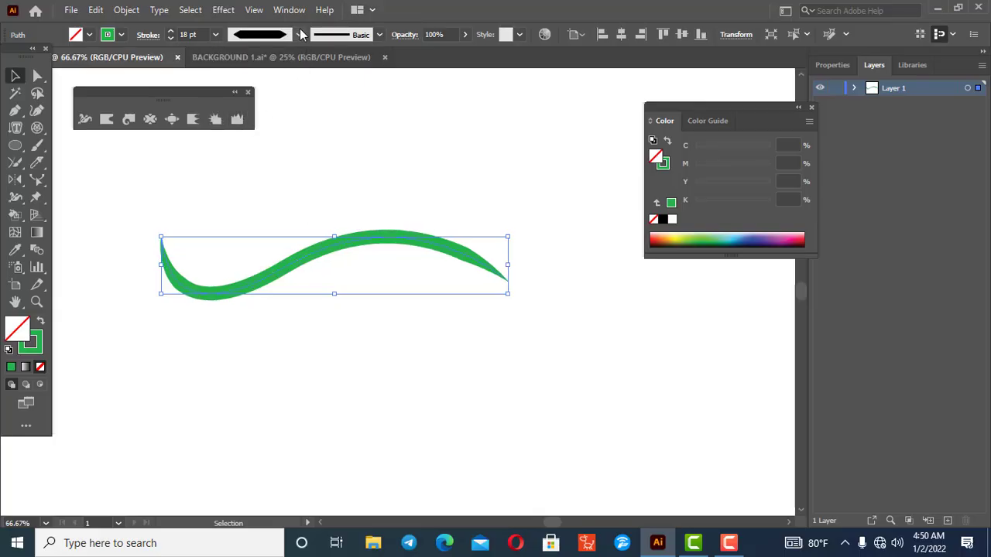
Step: Try the wedge, teardrop and half-lens width profiles on the curve and restore the Uniform profile
{"action": "left_click", "coordinate": [299, 36]}
{"action": "left_click", "coordinate": [252, 150]}
{"action": "left_click", "coordinate": [298, 35]}
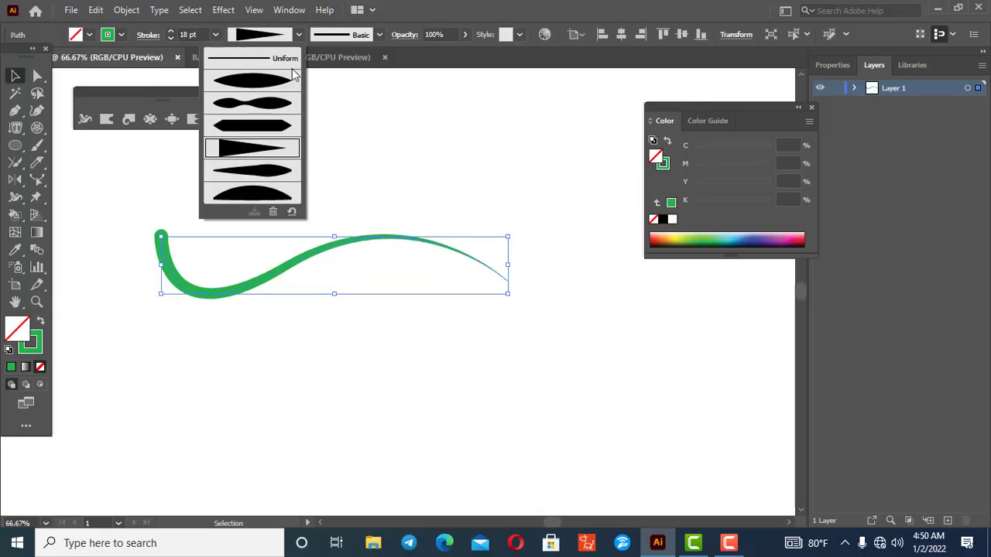
{"action": "left_click", "coordinate": [245, 167]}
{"action": "left_click", "coordinate": [298, 36]}
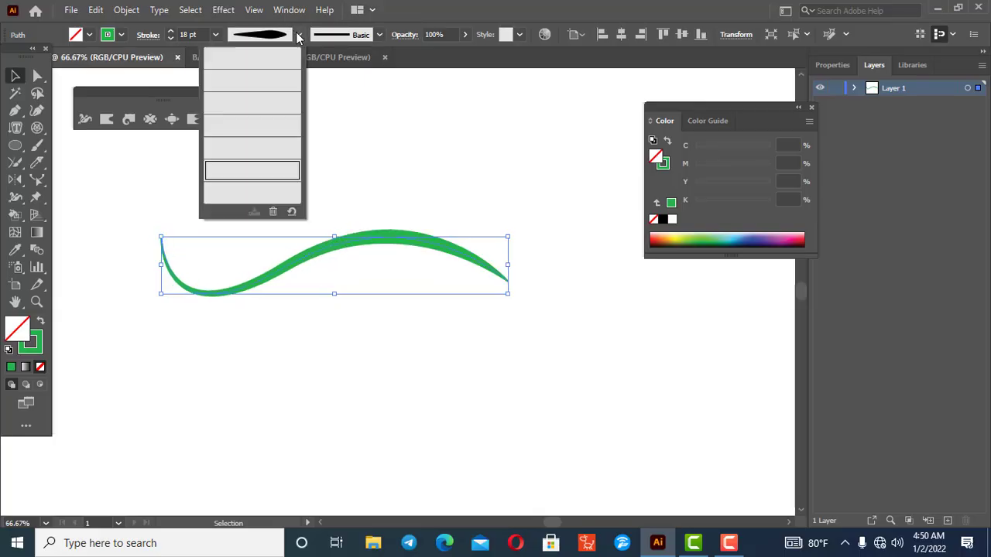
{"action": "left_click", "coordinate": [229, 191]}
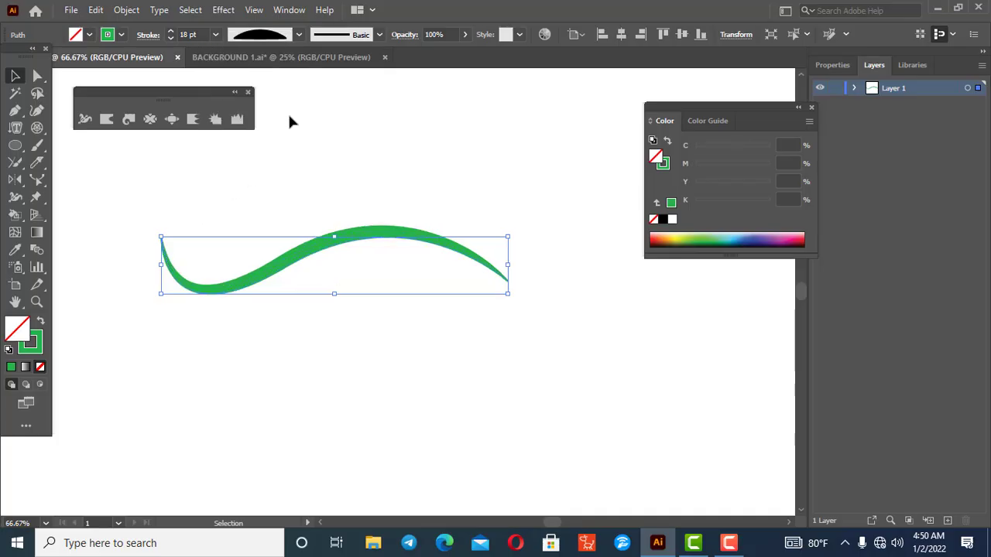
{"action": "left_click", "coordinate": [299, 35]}
{"action": "left_click", "coordinate": [262, 58]}
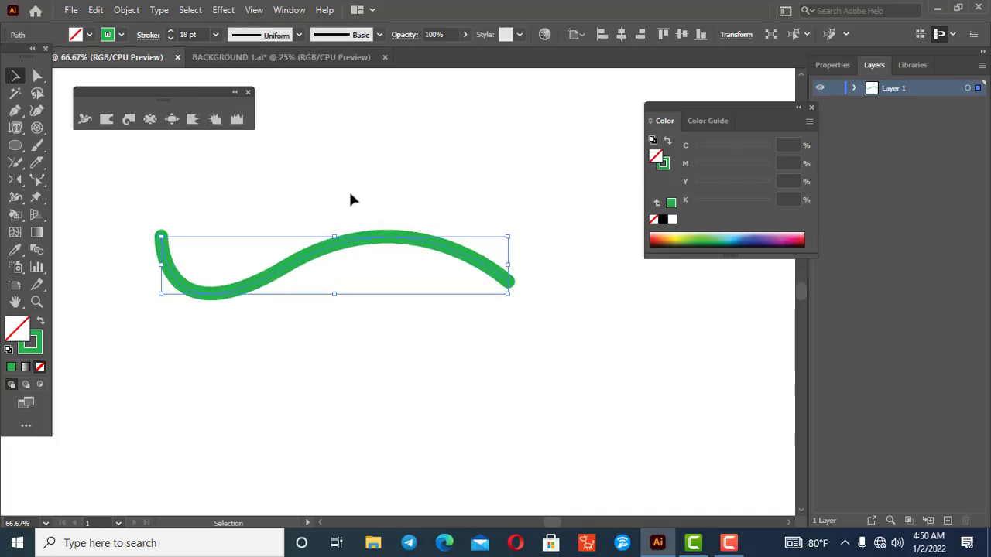
Step: Widen the curve's right end to about 78 pt with the Width tool and narrow its left end to a point
{"action": "left_click", "coordinate": [85, 120]}
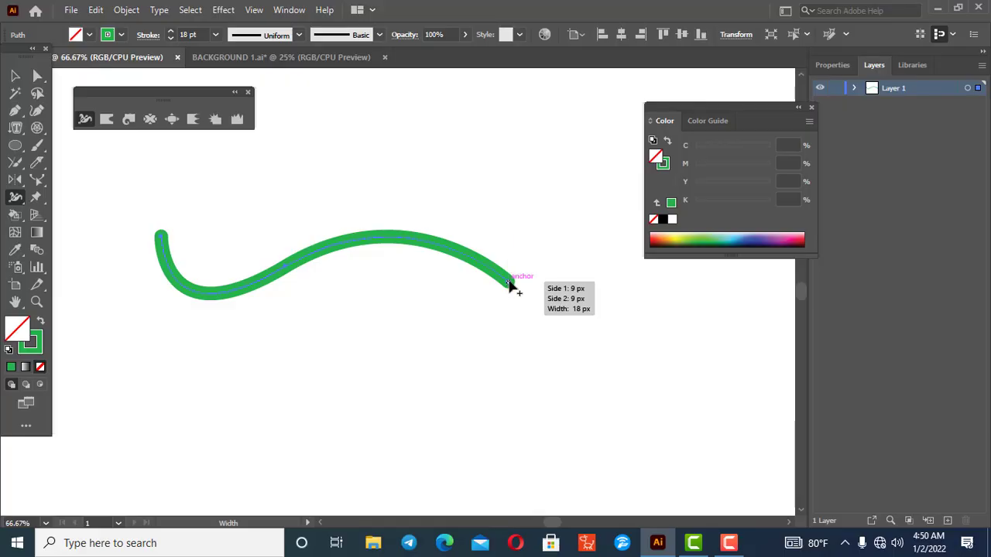
{"action": "mouse_move", "coordinate": [510, 285]}
{"action": "left_mouse_down"}
{"action": "mouse_move", "coordinate": [601, 189]}
{"action": "mouse_move", "coordinate": [570, 244]}
{"action": "mouse_move", "coordinate": [547, 267]}
{"action": "mouse_move", "coordinate": [585, 203]}
{"action": "mouse_move", "coordinate": [548, 271]}
{"action": "mouse_move", "coordinate": [554, 252]}
{"action": "mouse_move", "coordinate": [543, 249]}
{"action": "mouse_move", "coordinate": [538, 270]}
{"action": "left_mouse_up"}
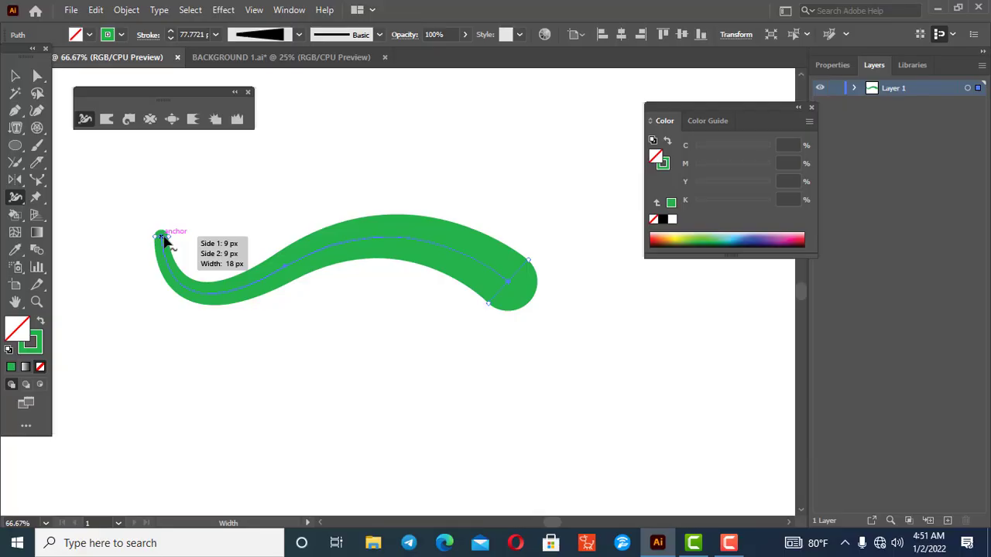
{"action": "left_click_drag", "start_coordinate": [165, 240], "coordinate": [137, 251]}
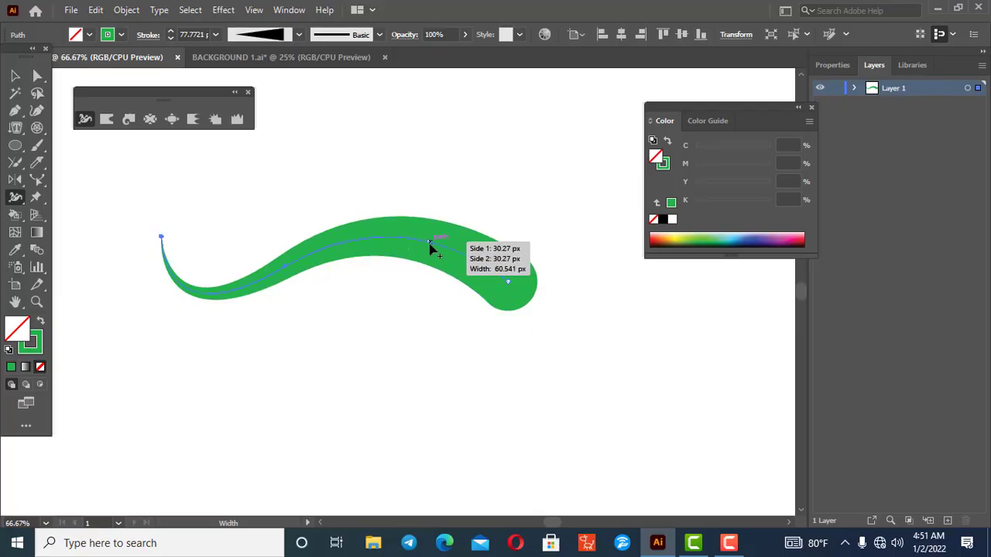
Step: Slightly narrow the stroke on the curve's right-hand arch with a width point, try pinching it near the middle, and undo the pinch
{"action": "mouse_move", "coordinate": [428, 241]}
{"action": "left_mouse_down"}
{"action": "mouse_move", "coordinate": [445, 191]}
{"action": "mouse_move", "coordinate": [428, 255]}
{"action": "mouse_move", "coordinate": [431, 230]}
{"action": "left_mouse_up"}
{"action": "mouse_move", "coordinate": [301, 261]}
{"action": "left_mouse_down"}
{"action": "mouse_move", "coordinate": [315, 292]}
{"action": "mouse_move", "coordinate": [309, 253]}
{"action": "left_mouse_up"}
{"action": "left_click_drag", "start_coordinate": [323, 310], "coordinate": [323, 310]}
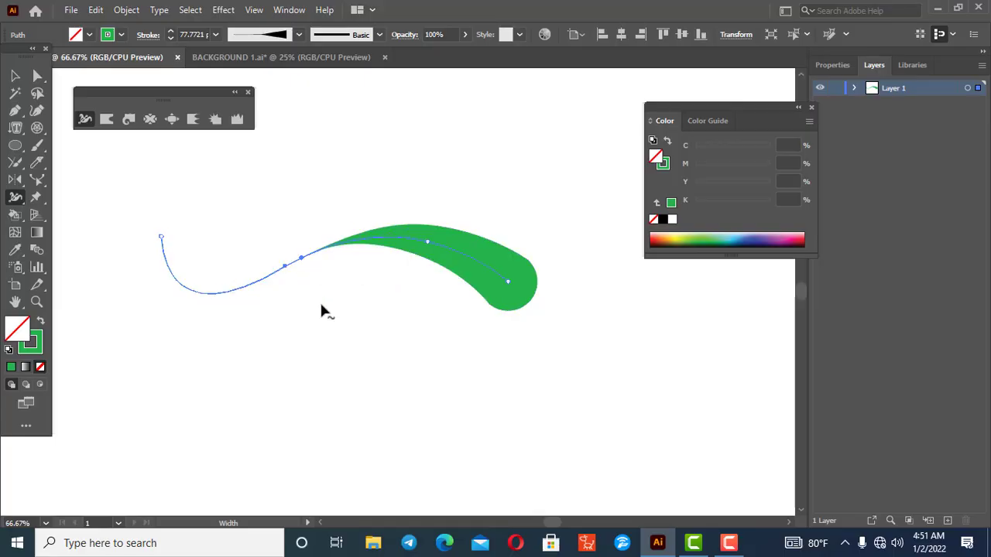
{"action": "key", "text": "ctrl+z"}
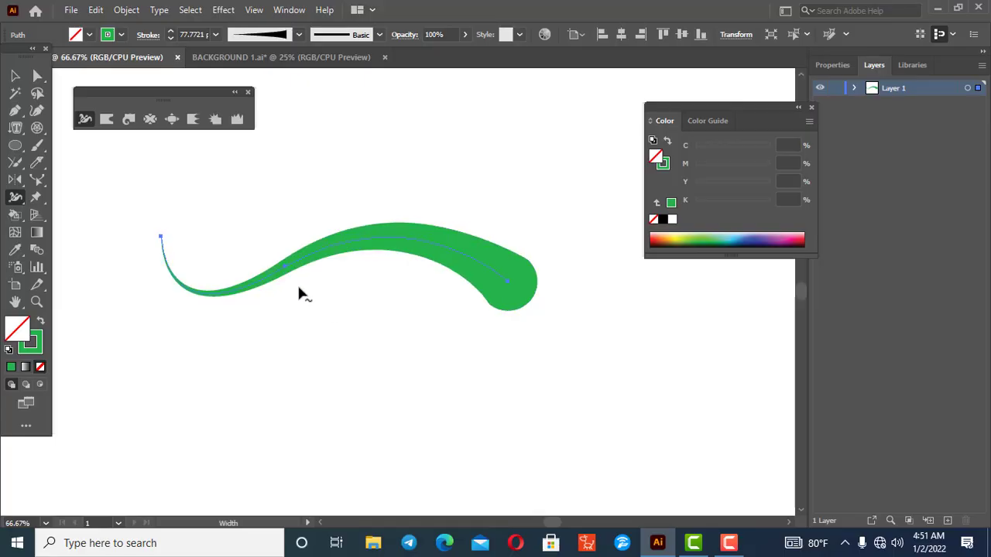
Step: Select the variable-width curve with the Selection tool and delete it
{"action": "left_click", "coordinate": [15, 75]}
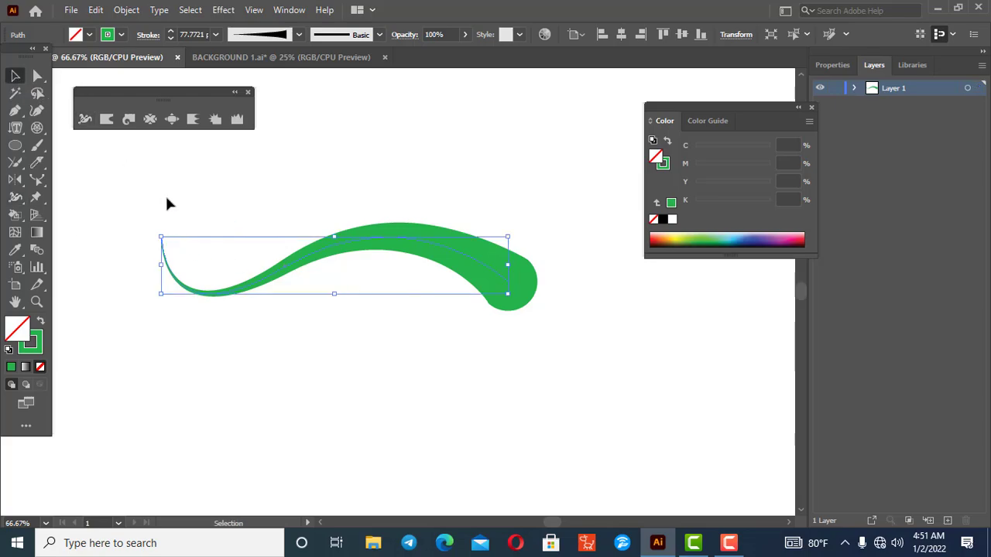
{"action": "left_click_drag", "start_coordinate": [167, 199], "coordinate": [551, 408]}
{"action": "key", "text": "Delete"}
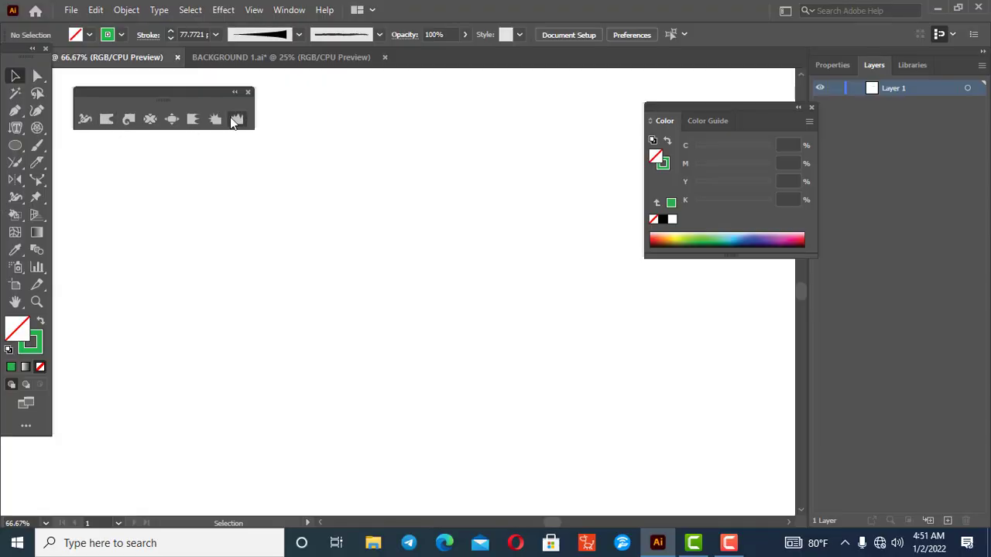
Step: Draw a large rectangle on the empty artboard, fill it with solid green and move it slightly up and left
{"action": "left_click", "coordinate": [14, 144]}
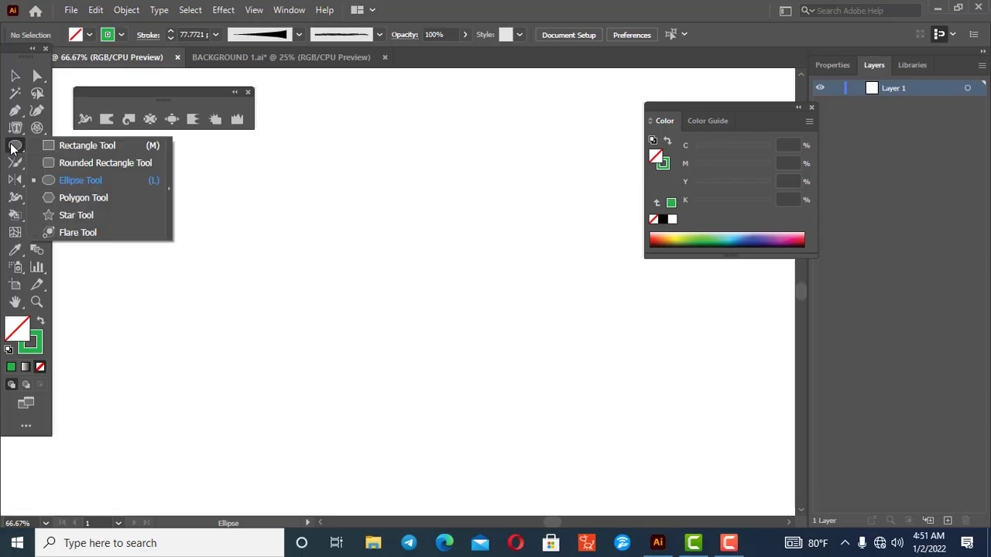
{"action": "left_click", "coordinate": [68, 144]}
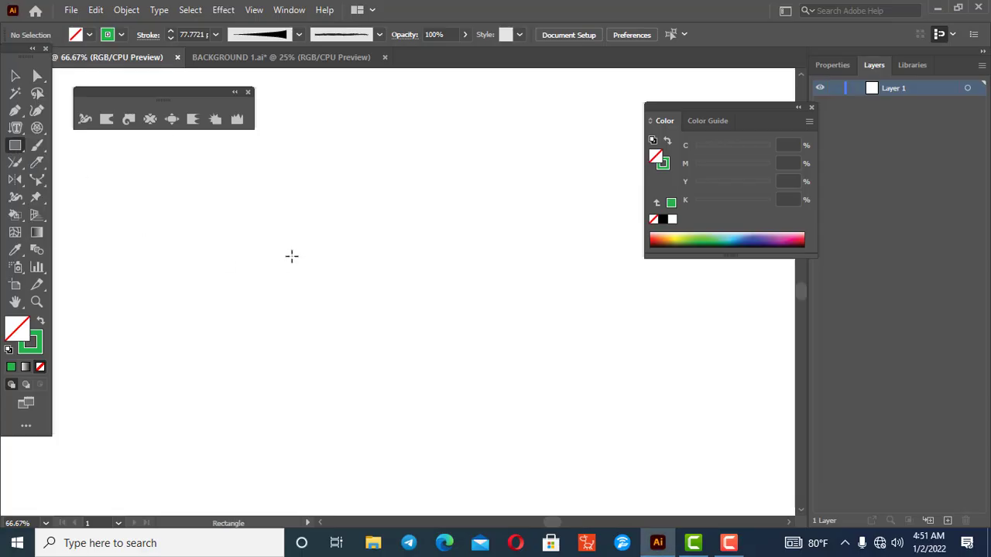
{"action": "mouse_move", "coordinate": [278, 202]}
{"action": "left_mouse_down"}
{"action": "mouse_move", "coordinate": [462, 353]}
{"action": "mouse_move", "coordinate": [578, 404]}
{"action": "left_mouse_up"}
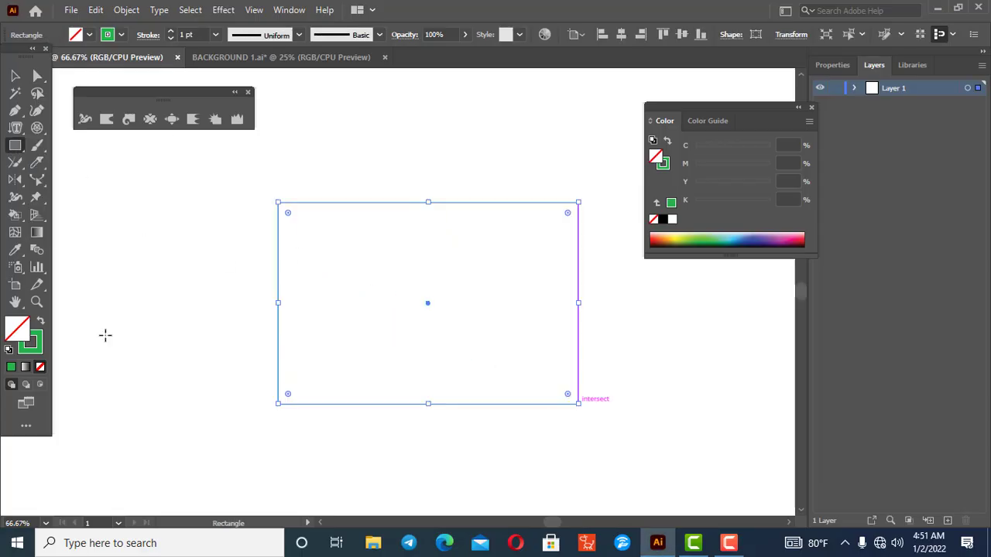
{"action": "left_click", "coordinate": [10, 368]}
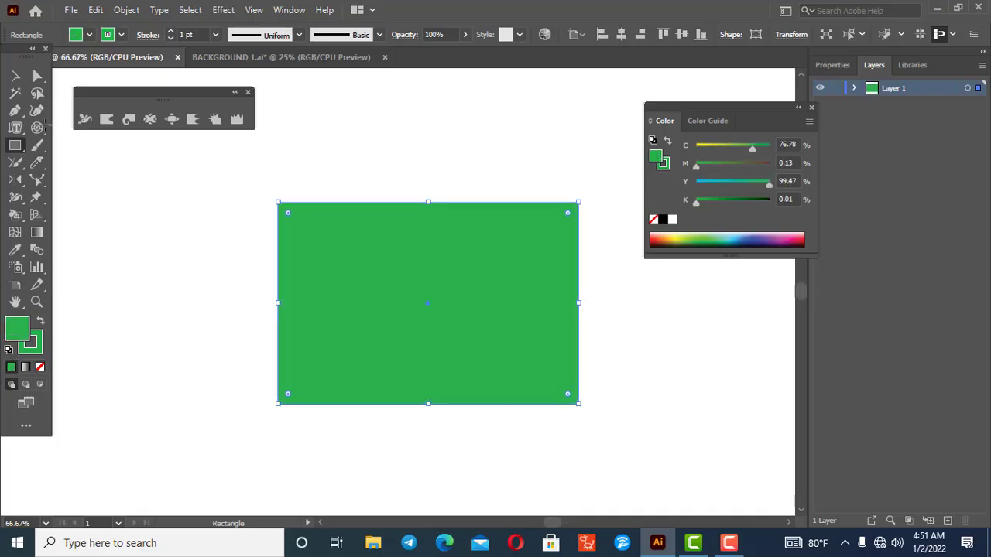
{"action": "left_click", "coordinate": [15, 75]}
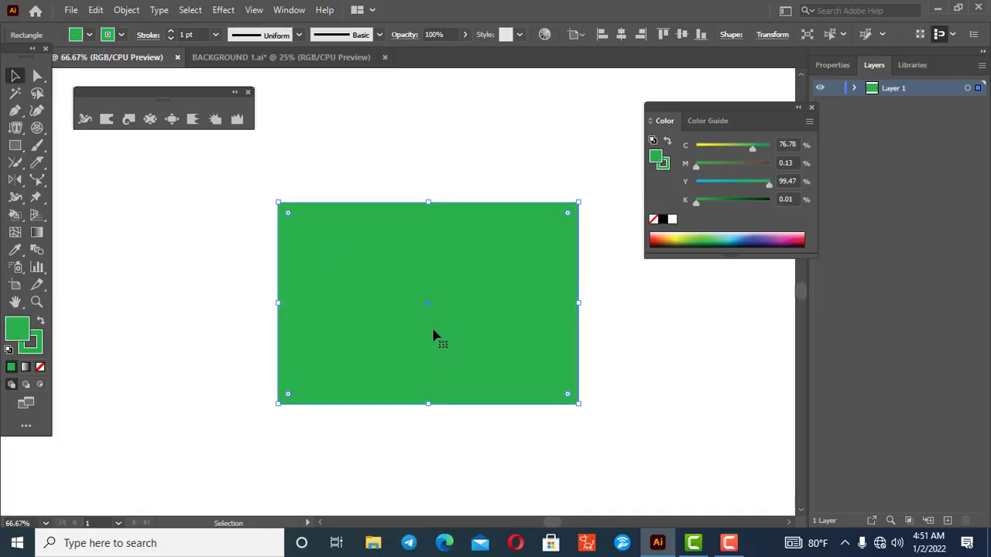
{"action": "left_click_drag", "start_coordinate": [434, 337], "coordinate": [394, 321]}
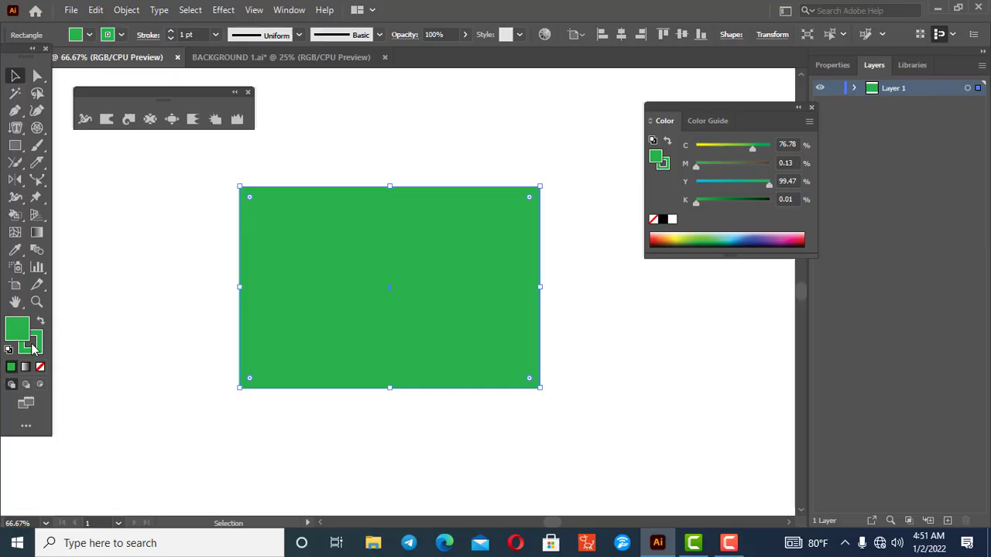
Step: Remove the green rectangle's stroke, make the fill active and move the rectangle slightly down and left
{"action": "left_click", "coordinate": [40, 366]}
{"action": "left_click", "coordinate": [19, 325]}
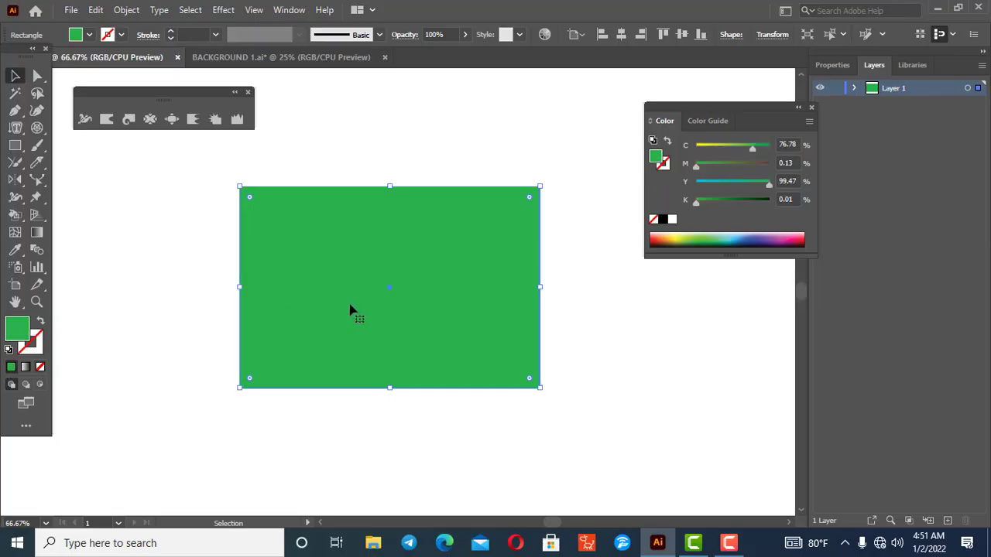
{"action": "left_click_drag", "start_coordinate": [350, 310], "coordinate": [333, 319]}
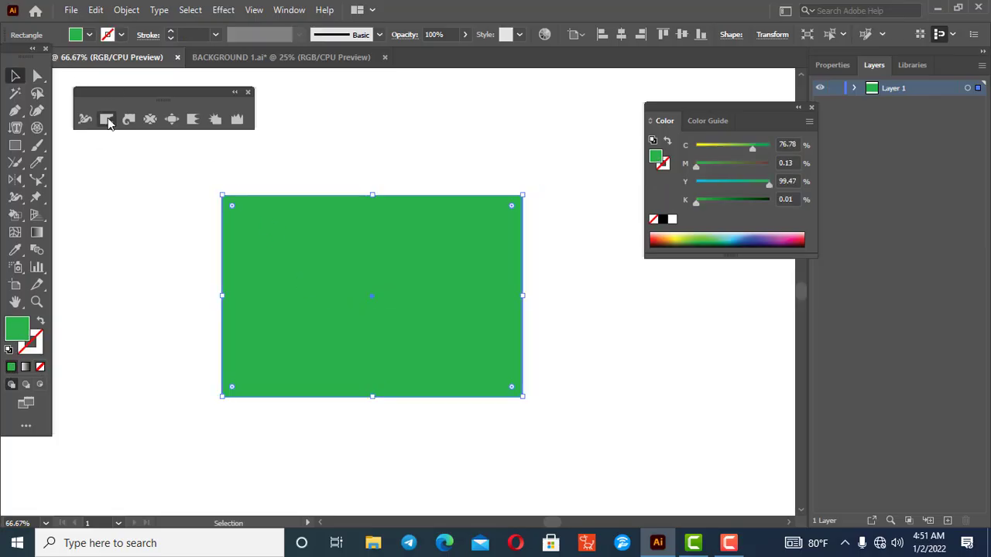
Step: Set the Warp tool's global brush width and height to 50 px
{"action": "left_click", "coordinate": [108, 120]}
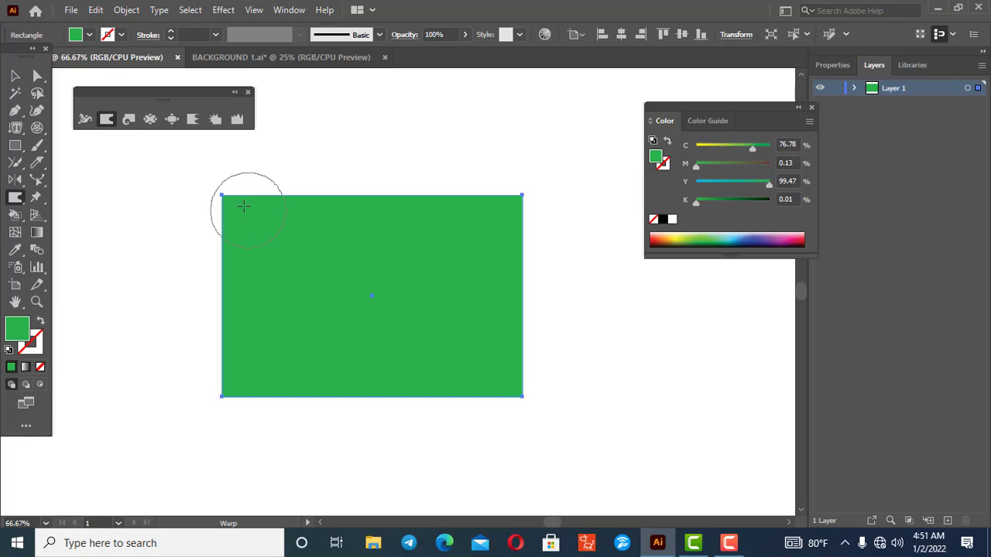
{"action": "double_click", "coordinate": [107, 122]}
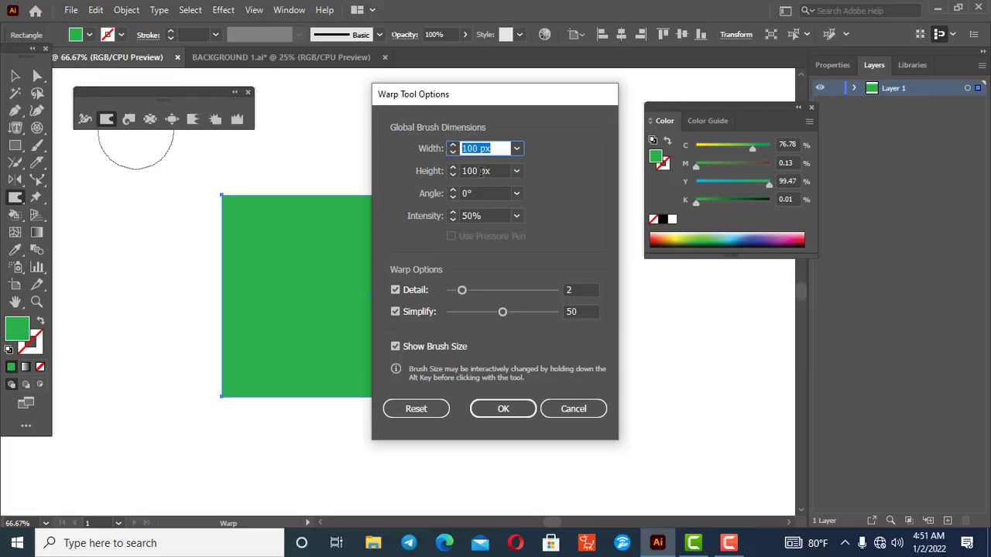
{"action": "double_click", "coordinate": [464, 171]}
{"action": "type", "text": "50"}
{"action": "type", "text": "5"}
{"action": "type", "text": "0"}
{"action": "left_click", "coordinate": [505, 408]}
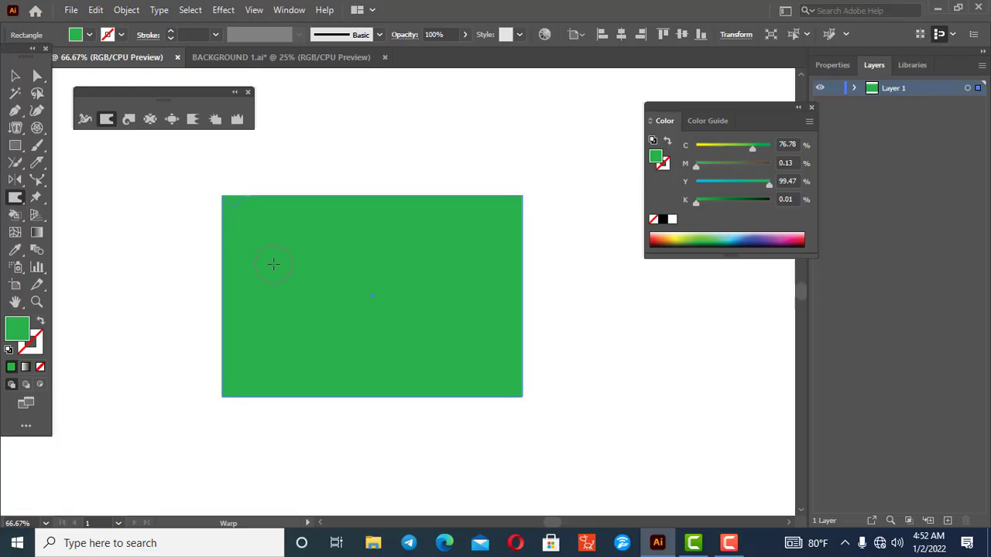
Step: Push small bumps and dents into all four edges of the rectangle with the Warp tool
{"action": "left_click_drag", "start_coordinate": [274, 264], "coordinate": [274, 264]}
{"action": "left_click_drag", "start_coordinate": [227, 300], "coordinate": [191, 252]}
{"action": "mouse_move", "coordinate": [305, 190]}
{"action": "left_mouse_down"}
{"action": "mouse_move", "coordinate": [354, 240]}
{"action": "mouse_move", "coordinate": [400, 170]}
{"action": "left_mouse_up"}
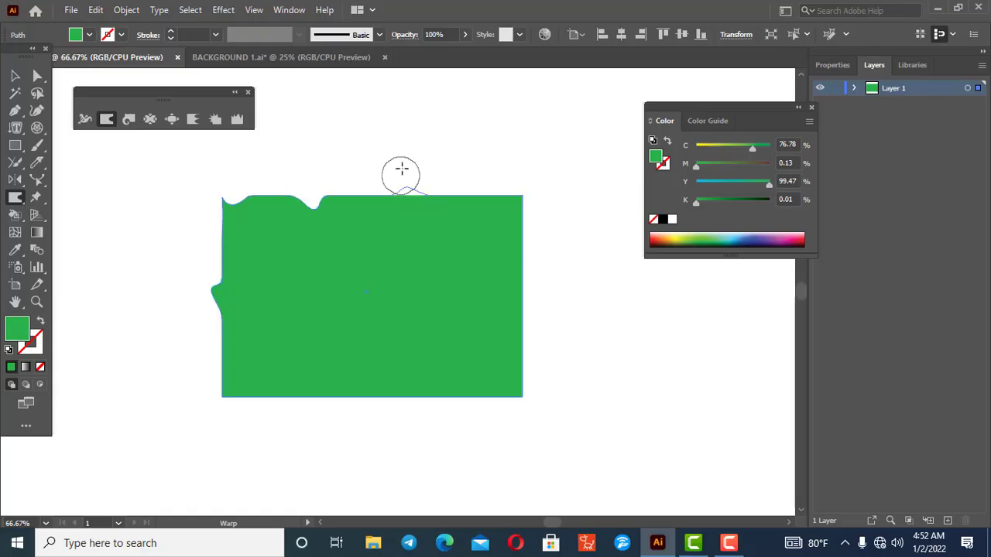
{"action": "left_click_drag", "start_coordinate": [465, 186], "coordinate": [478, 239]}
{"action": "left_click_drag", "start_coordinate": [530, 253], "coordinate": [483, 259]}
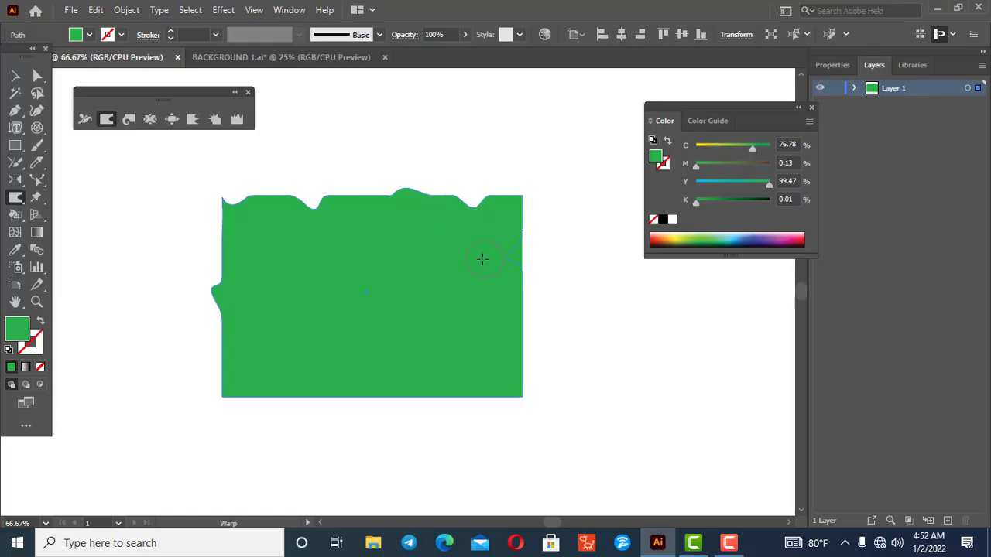
{"action": "left_click_drag", "start_coordinate": [509, 325], "coordinate": [542, 334]}
{"action": "left_click_drag", "start_coordinate": [511, 418], "coordinate": [505, 378]}
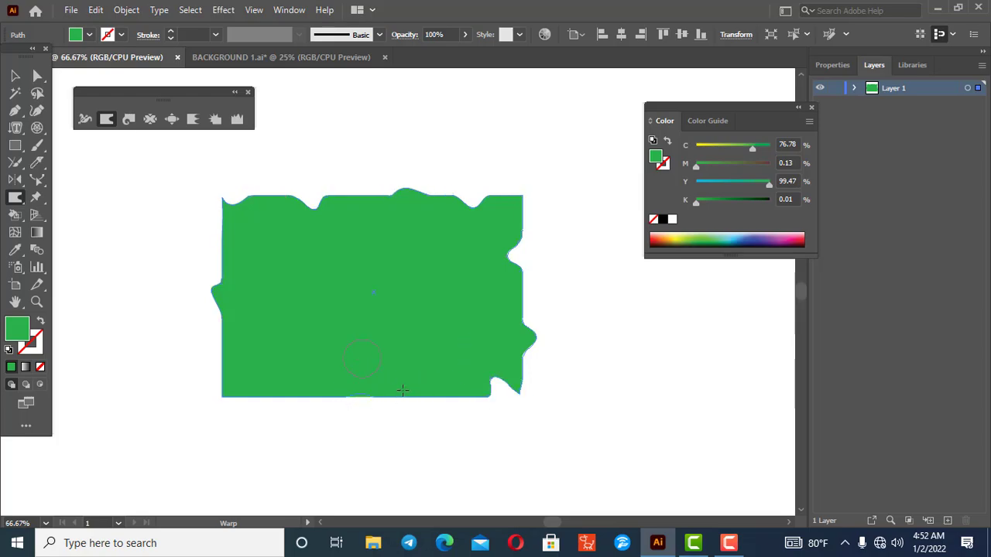
{"action": "mouse_move", "coordinate": [398, 392]}
{"action": "left_mouse_down"}
{"action": "mouse_move", "coordinate": [433, 405]}
{"action": "mouse_move", "coordinate": [353, 354]}
{"action": "left_mouse_up"}
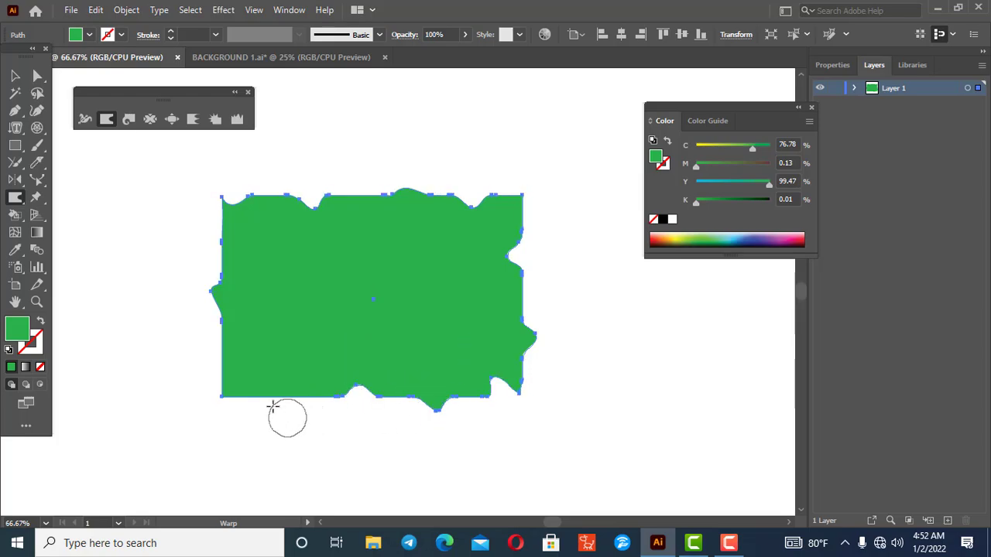
{"action": "left_click_drag", "start_coordinate": [270, 398], "coordinate": [261, 427]}
{"action": "left_click_drag", "start_coordinate": [233, 366], "coordinate": [193, 359]}
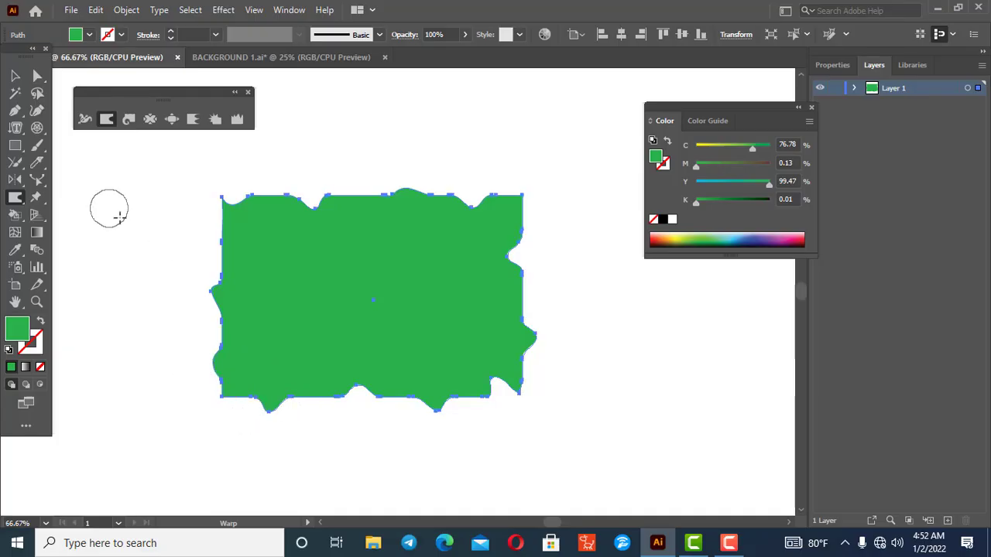
Step: Undo all the warp strokes back to the plain rectangle
{"action": "key", "text": "v"}
{"action": "key", "text": "ctrl+z"}
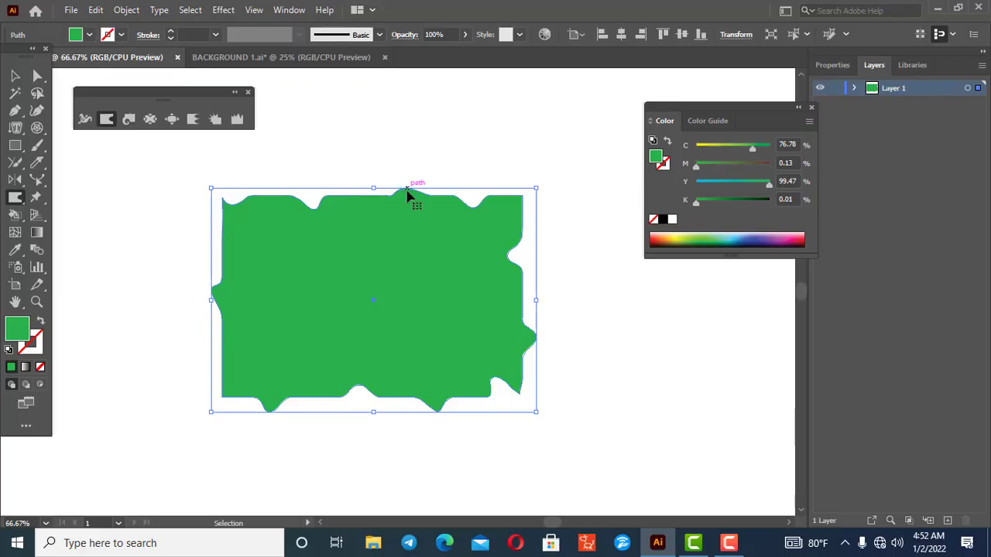
{"action": "key", "text": "ctrl+z"}
{"action": "key", "text": "ctrl+z"}
{"action": "key", "text": "ctrl+z"}
{"action": "key", "text": "ctrl+z"}
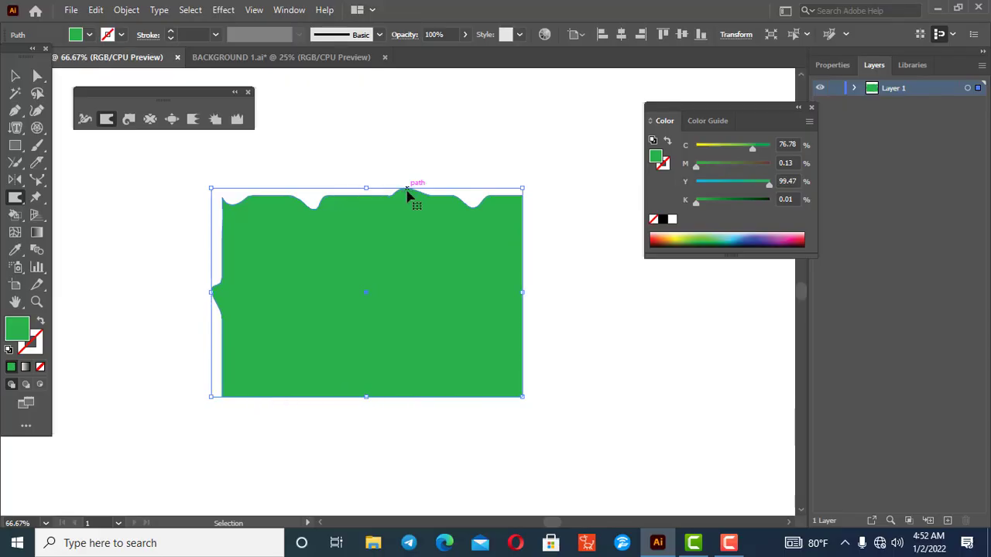
{"action": "key", "text": "ctrl+z"}
{"action": "key", "text": "ctrl+z"}
{"action": "key", "text": "ctrl+z"}
{"action": "key", "text": "ctrl+z"}
{"action": "key", "text": "shift+r"}
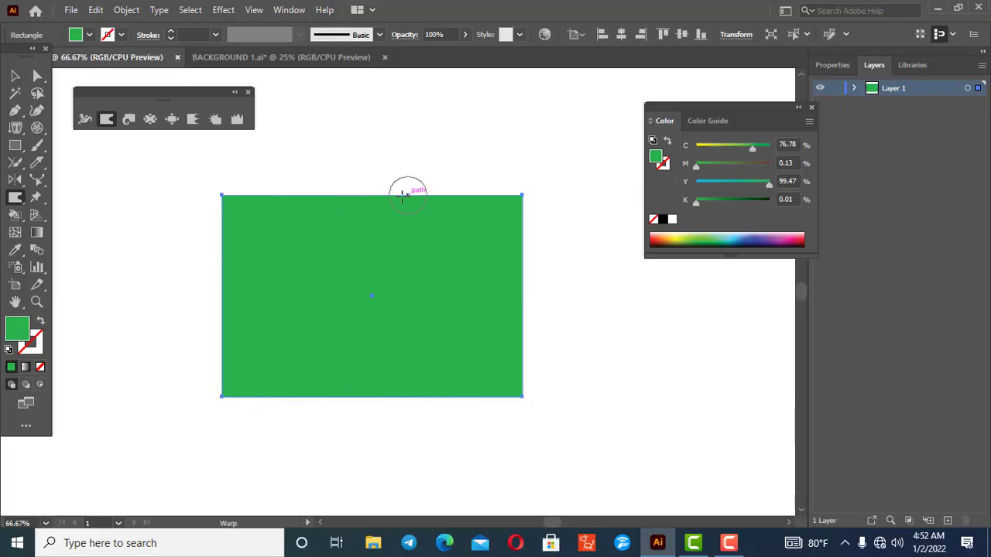
Step: Twirl the rectangle's upper-left corner into a spiral with the Twirl tool, undoing and redoing the stroke until satisfied
{"action": "left_click", "coordinate": [129, 120]}
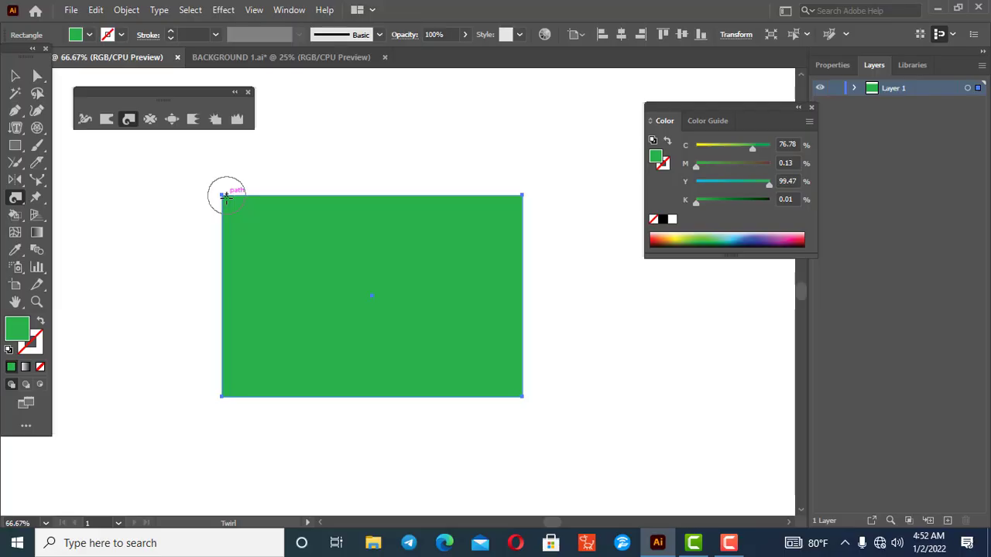
{"action": "left_click_drag", "start_coordinate": [226, 196], "coordinate": [227, 196]}
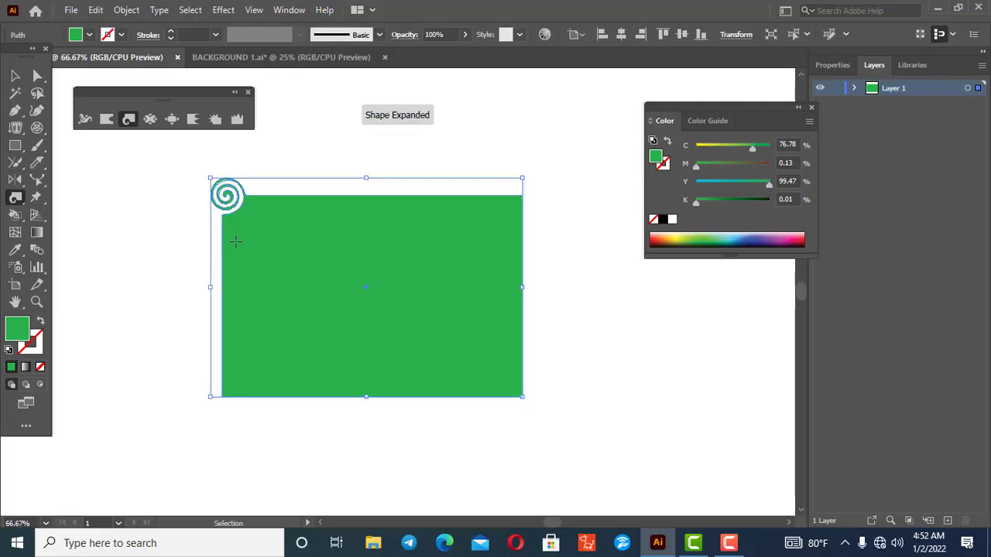
{"action": "key", "text": "ctrl+z"}
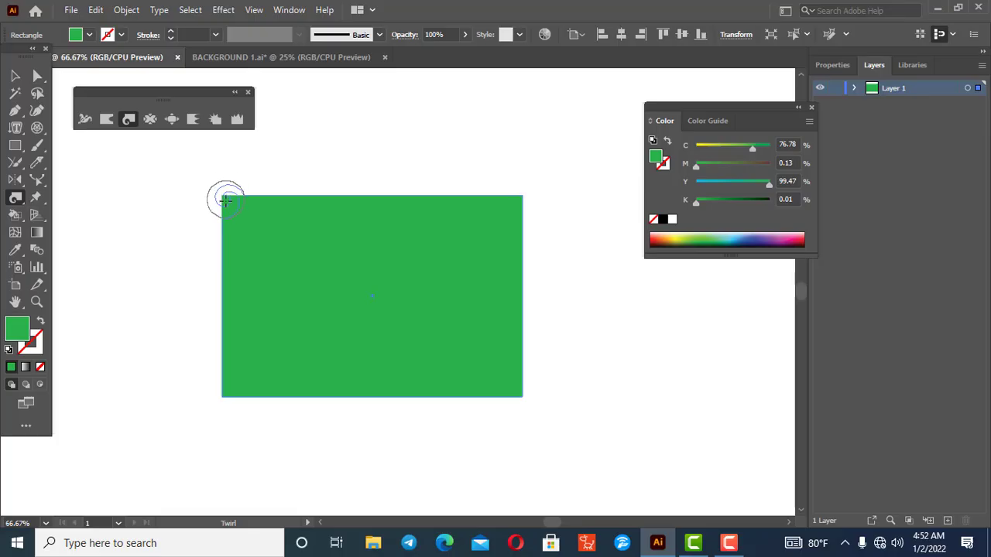
{"action": "left_click_drag", "start_coordinate": [225, 200], "coordinate": [226, 200]}
{"action": "key", "text": "ctrl+z"}
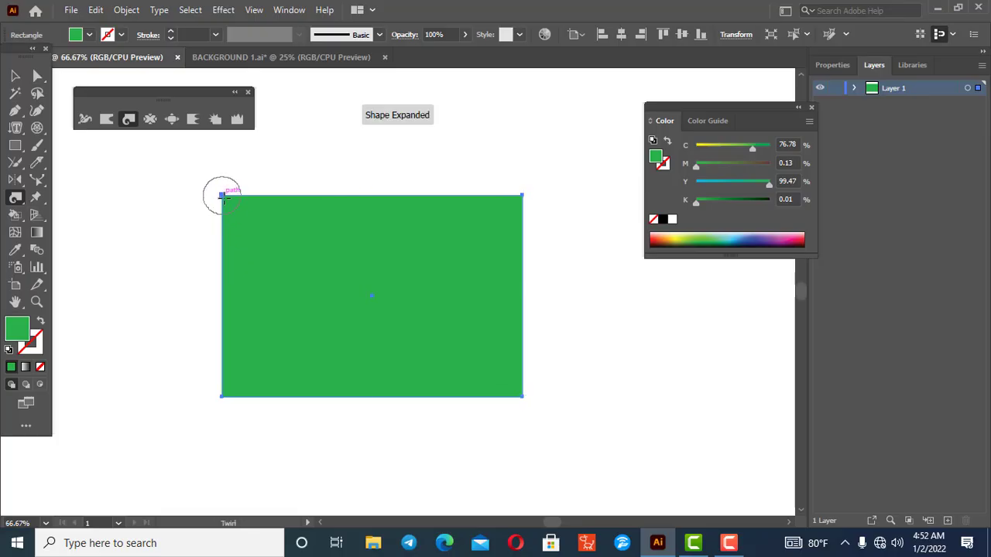
{"action": "left_click_drag", "start_coordinate": [222, 195], "coordinate": [223, 195]}
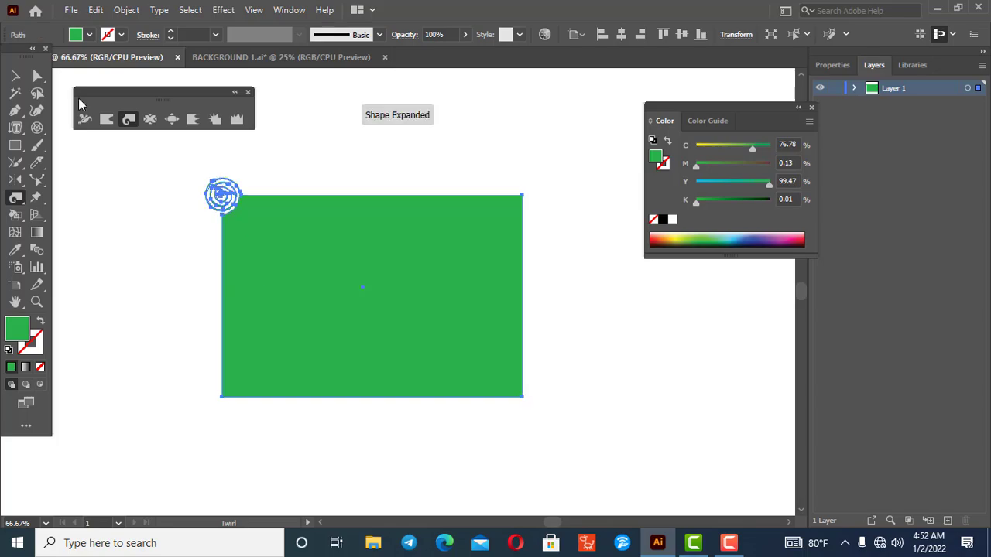
Step: Deselect the shape to view the spiral, reselect it, and undo the corner twirl and the rectangle's last move
{"action": "left_click", "coordinate": [15, 75]}
{"action": "left_click", "coordinate": [120, 267]}
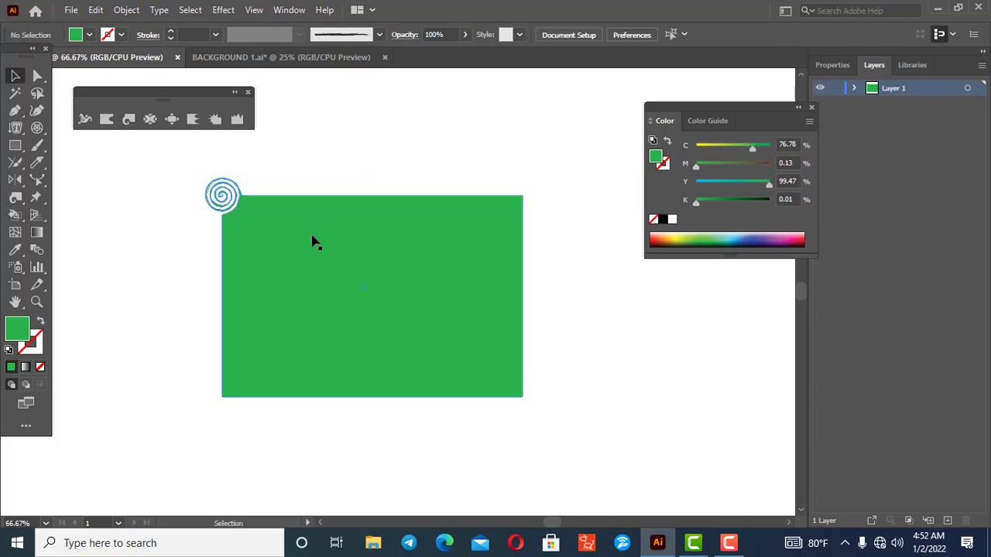
{"action": "left_click", "coordinate": [356, 242]}
{"action": "key", "text": "ctrl+z"}
{"action": "key", "text": "ctrl+z"}
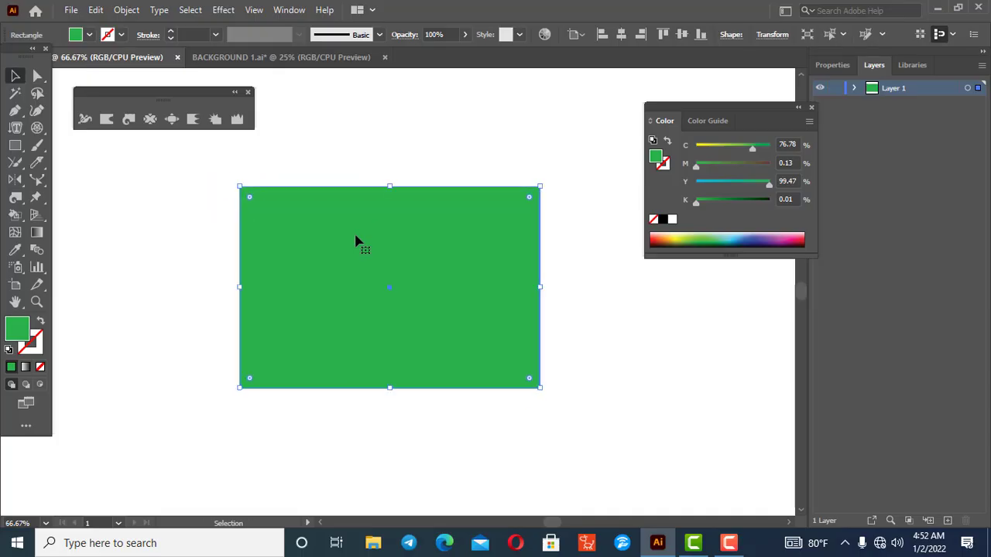
Step: Twirl a row of waves and curls along the rectangle's upper edge with the Twirl tool
{"action": "left_click", "coordinate": [128, 119]}
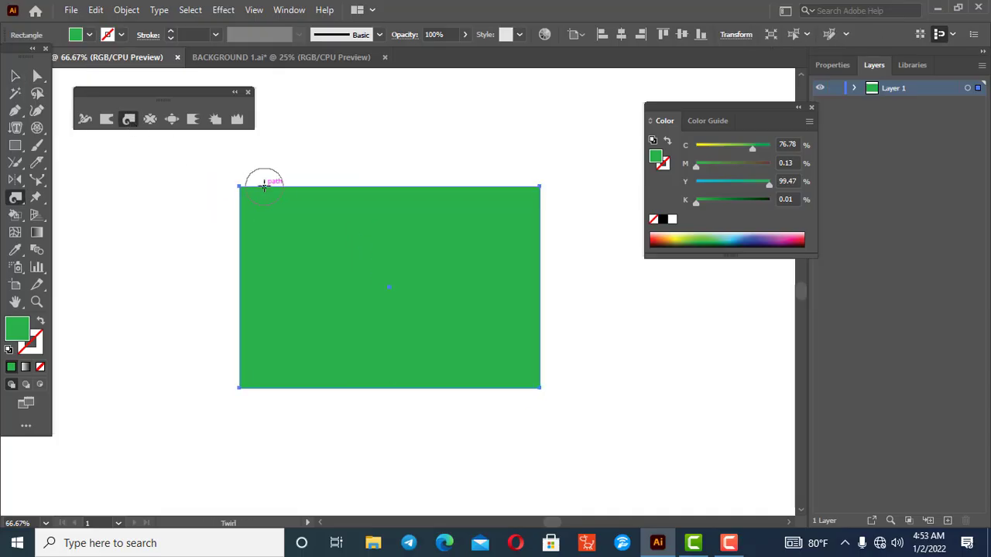
{"action": "left_click_drag", "start_coordinate": [278, 167], "coordinate": [313, 127]}
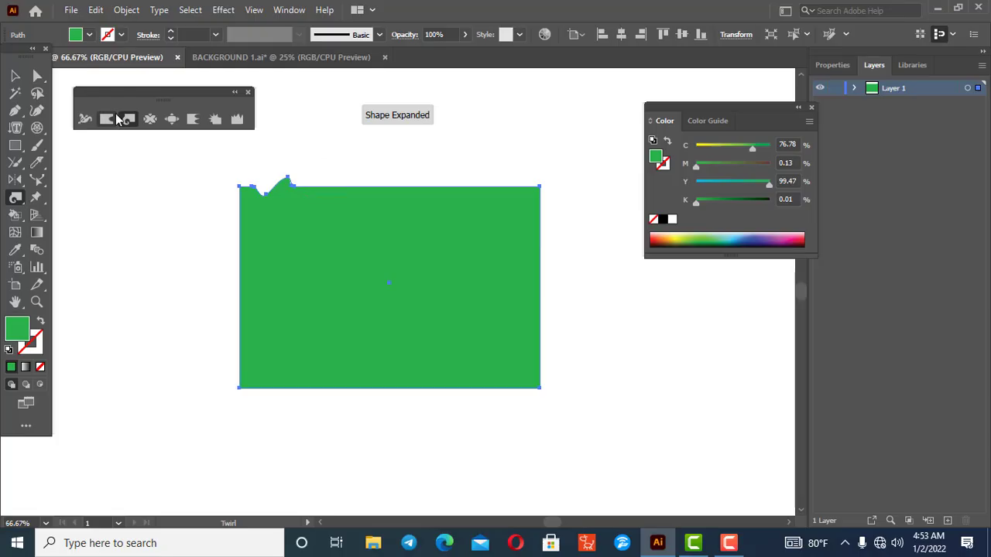
{"action": "mouse_move", "coordinate": [324, 193]}
{"action": "left_mouse_down"}
{"action": "mouse_move", "coordinate": [347, 145]}
{"action": "mouse_move", "coordinate": [393, 144]}
{"action": "left_mouse_up"}
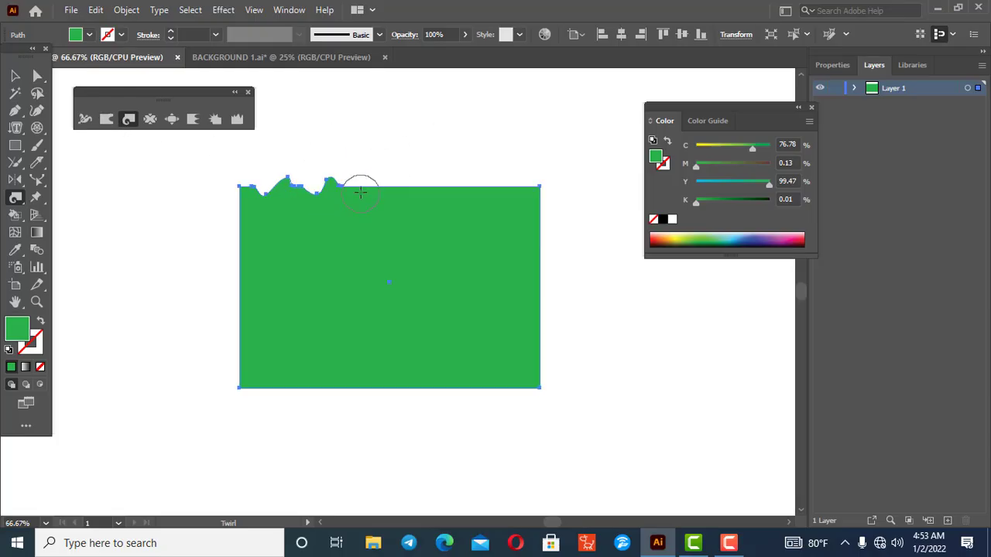
{"action": "left_click_drag", "start_coordinate": [366, 190], "coordinate": [381, 232]}
{"action": "mouse_move", "coordinate": [449, 223]}
{"action": "left_mouse_down"}
{"action": "mouse_move", "coordinate": [445, 195]}
{"action": "mouse_move", "coordinate": [449, 233]}
{"action": "left_mouse_up"}
{"action": "left_click_drag", "start_coordinate": [487, 186], "coordinate": [500, 150]}
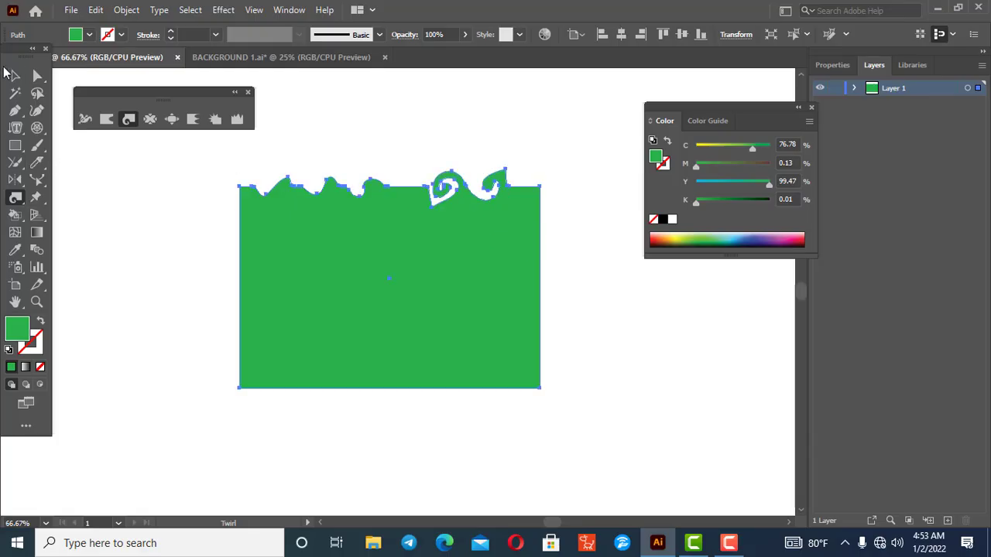
Step: Undo all the twirl strokes on the rectangle's upper edge
{"action": "left_click", "coordinate": [14, 76]}
{"action": "key", "text": "ctrl+z"}
{"action": "key", "text": "ctrl+z"}
{"action": "key", "text": "ctrl+z"}
{"action": "key", "text": "ctrl+z"}
{"action": "key", "text": "ctrl+z"}
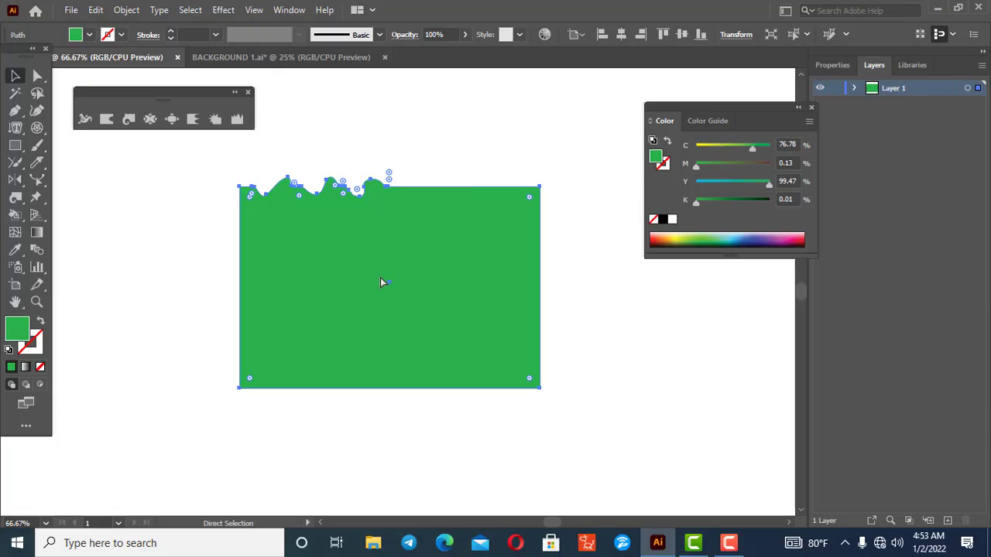
{"action": "key", "text": "ctrl+z"}
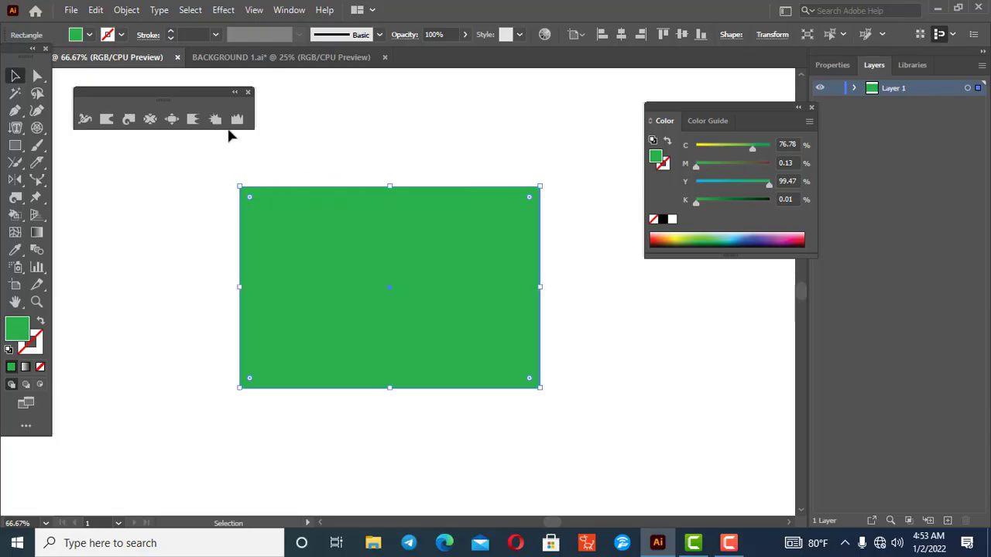
Step: Pull spikes and thin curved points out of and into the rectangle's upper, left and lower edges with the Pucker tool
{"action": "left_click", "coordinate": [150, 121]}
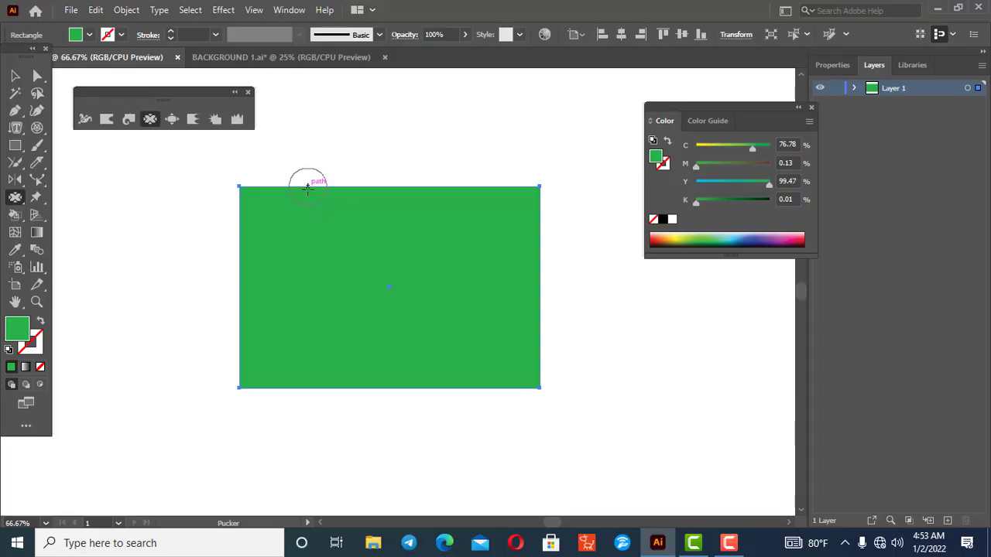
{"action": "left_click", "coordinate": [310, 190]}
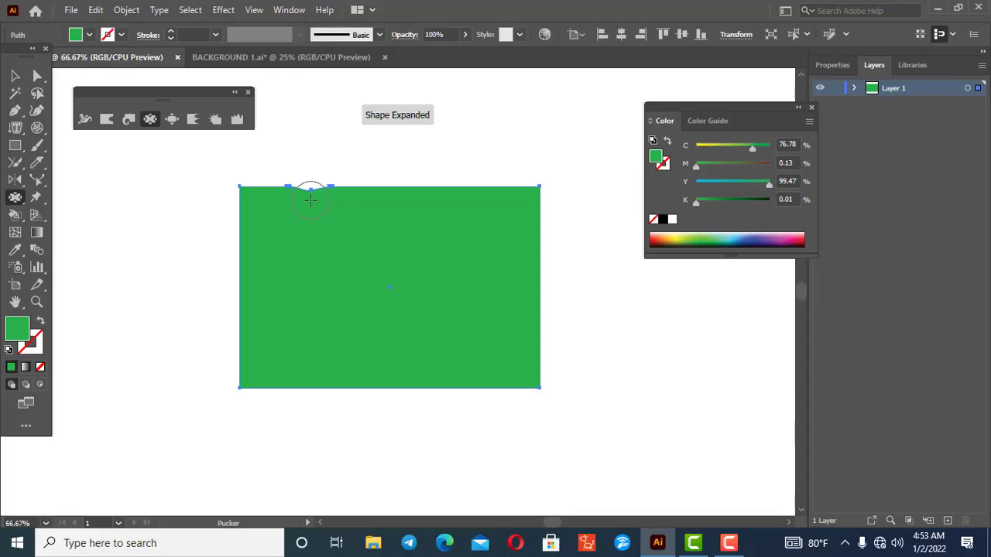
{"action": "left_click", "coordinate": [266, 192]}
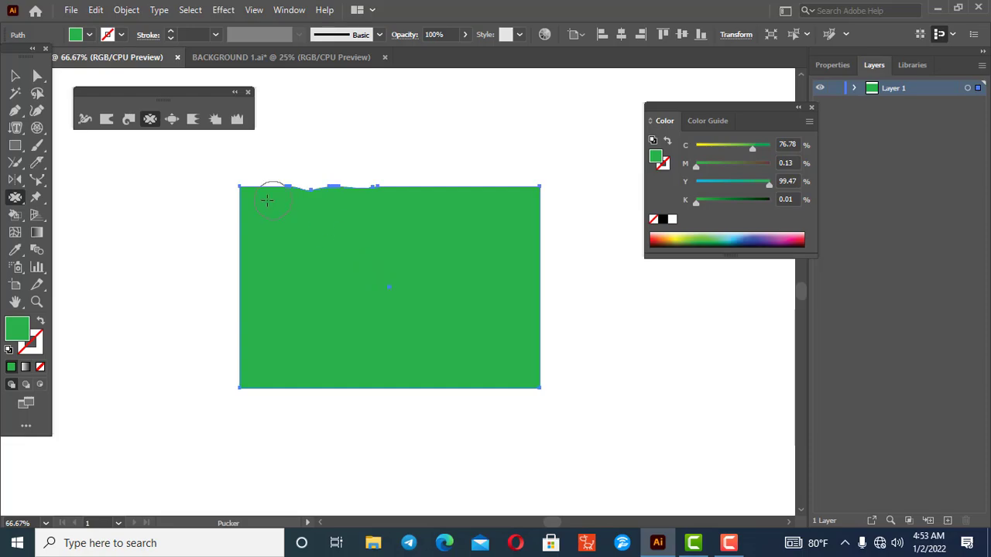
{"action": "mouse_move", "coordinate": [257, 234]}
{"action": "left_mouse_down"}
{"action": "mouse_move", "coordinate": [258, 162]}
{"action": "mouse_move", "coordinate": [248, 227]}
{"action": "mouse_move", "coordinate": [196, 231]}
{"action": "mouse_move", "coordinate": [185, 206]}
{"action": "left_mouse_up"}
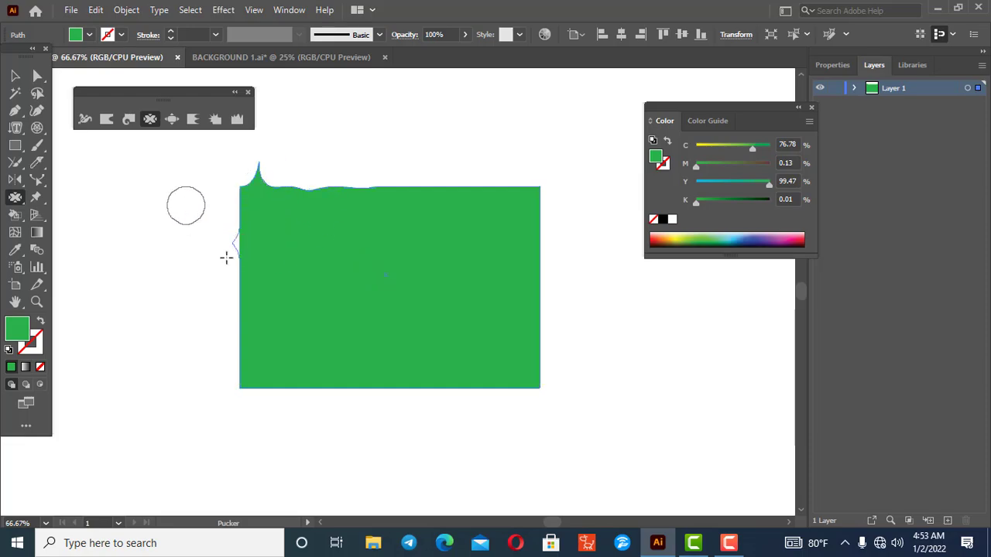
{"action": "mouse_move", "coordinate": [237, 284]}
{"action": "left_mouse_down"}
{"action": "mouse_move", "coordinate": [285, 282]}
{"action": "mouse_move", "coordinate": [307, 255]}
{"action": "left_mouse_up"}
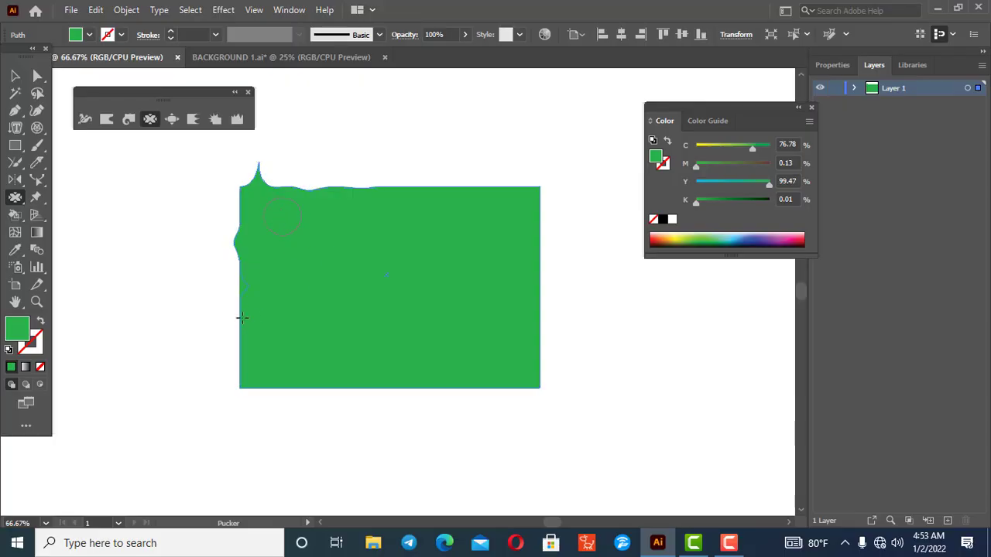
{"action": "mouse_move", "coordinate": [243, 318]}
{"action": "left_mouse_down"}
{"action": "mouse_move", "coordinate": [216, 318]}
{"action": "mouse_move", "coordinate": [199, 296]}
{"action": "mouse_move", "coordinate": [189, 208]}
{"action": "left_mouse_up"}
{"action": "mouse_move", "coordinate": [422, 190]}
{"action": "left_mouse_down"}
{"action": "mouse_move", "coordinate": [430, 141]}
{"action": "mouse_move", "coordinate": [460, 113]}
{"action": "left_mouse_up"}
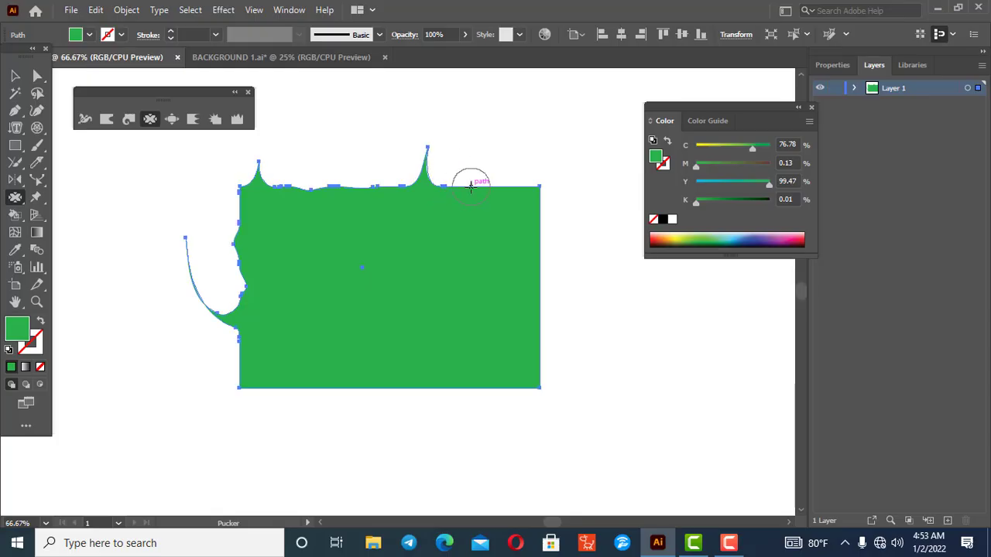
{"action": "left_click_drag", "start_coordinate": [468, 190], "coordinate": [461, 225]}
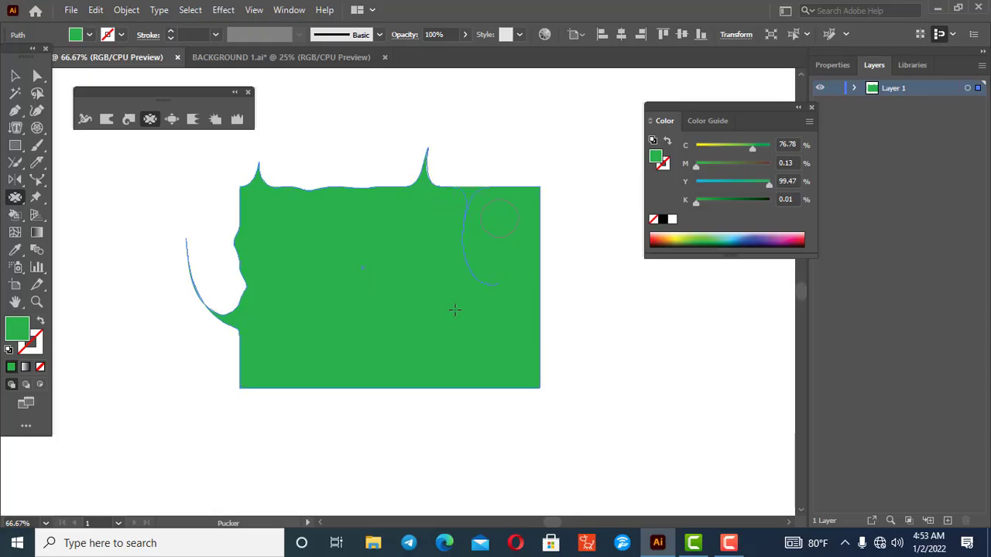
{"action": "left_click_drag", "start_coordinate": [455, 309], "coordinate": [455, 309]}
{"action": "mouse_move", "coordinate": [423, 389]}
{"action": "left_mouse_down"}
{"action": "mouse_move", "coordinate": [364, 353]}
{"action": "mouse_move", "coordinate": [350, 325]}
{"action": "left_mouse_up"}
{"action": "mouse_move", "coordinate": [389, 270]}
{"action": "left_mouse_down"}
{"action": "mouse_move", "coordinate": [445, 379]}
{"action": "mouse_move", "coordinate": [418, 309]}
{"action": "left_mouse_up"}
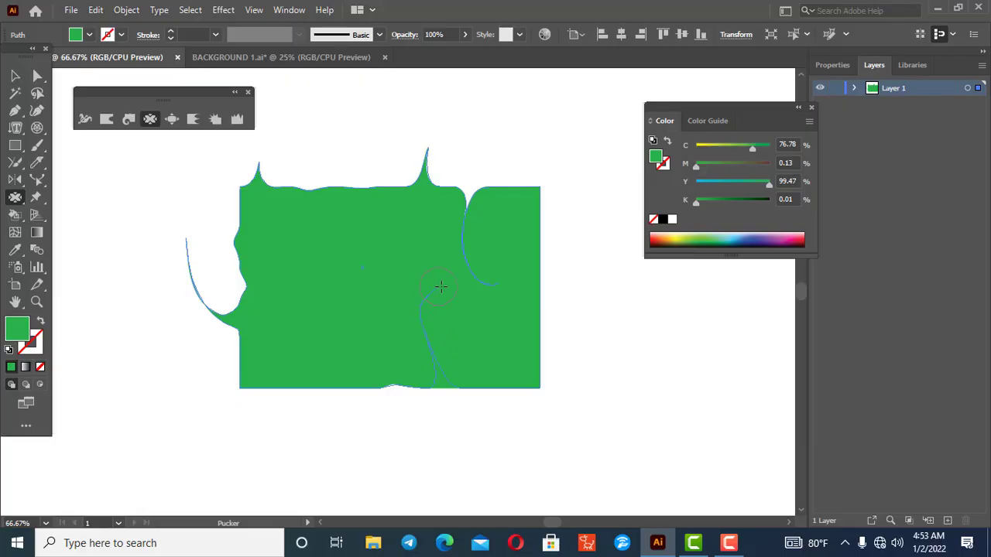
{"action": "left_click_drag", "start_coordinate": [491, 333], "coordinate": [491, 400]}
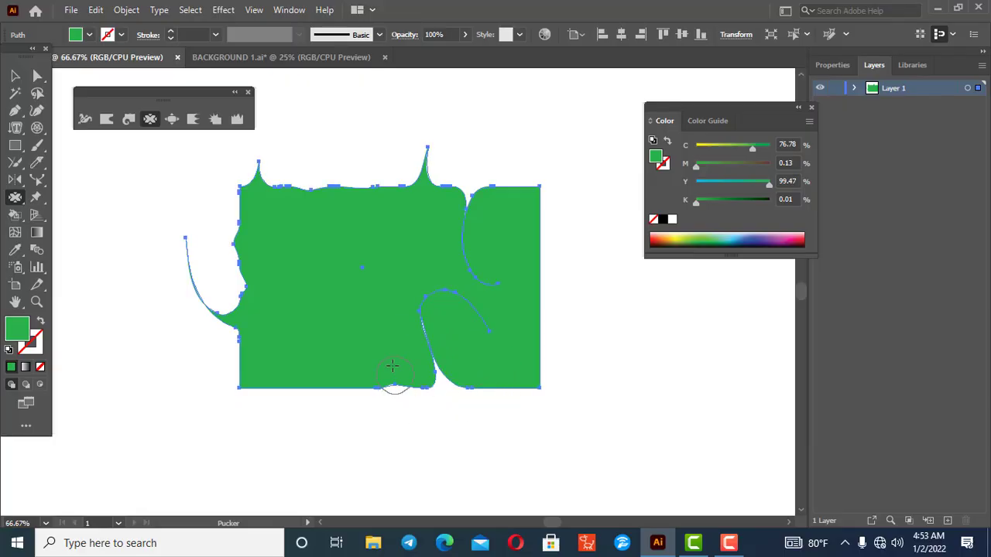
Step: Undo all the pucker strokes on the rectangle's edges
{"action": "key", "text": "ctrl+z"}
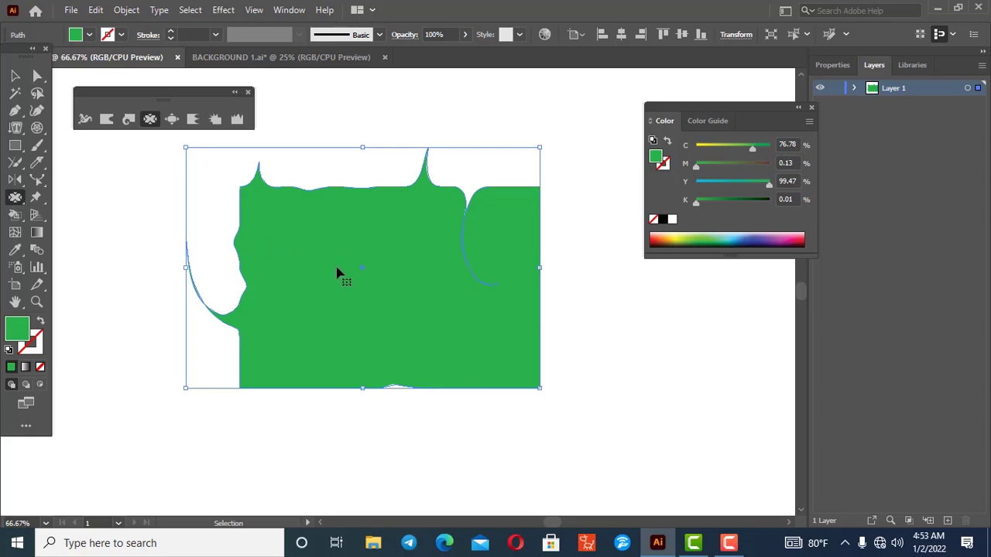
{"action": "key", "text": "ctrl+z"}
{"action": "key", "text": "ctrl+z"}
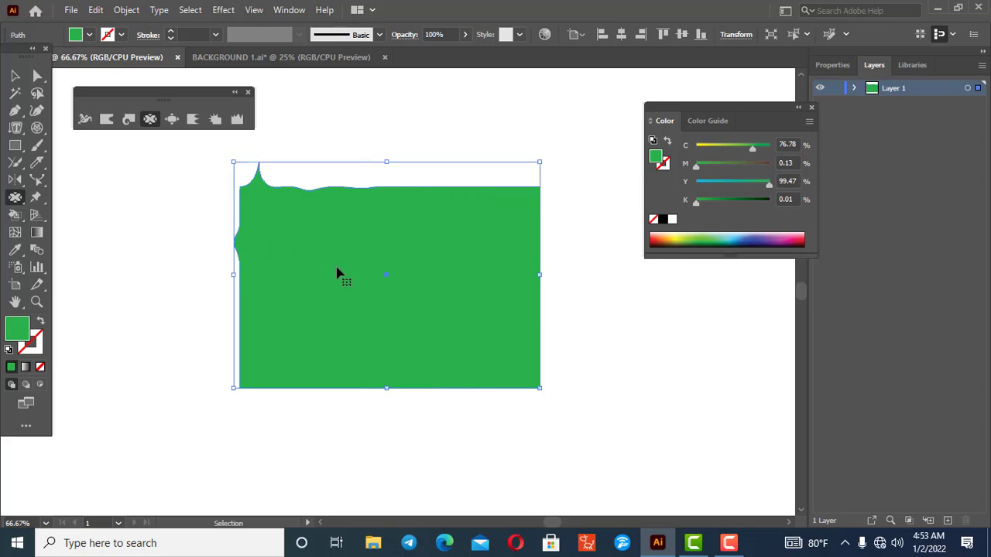
{"action": "key", "text": "ctrl+z"}
{"action": "key", "text": "ctrl+z"}
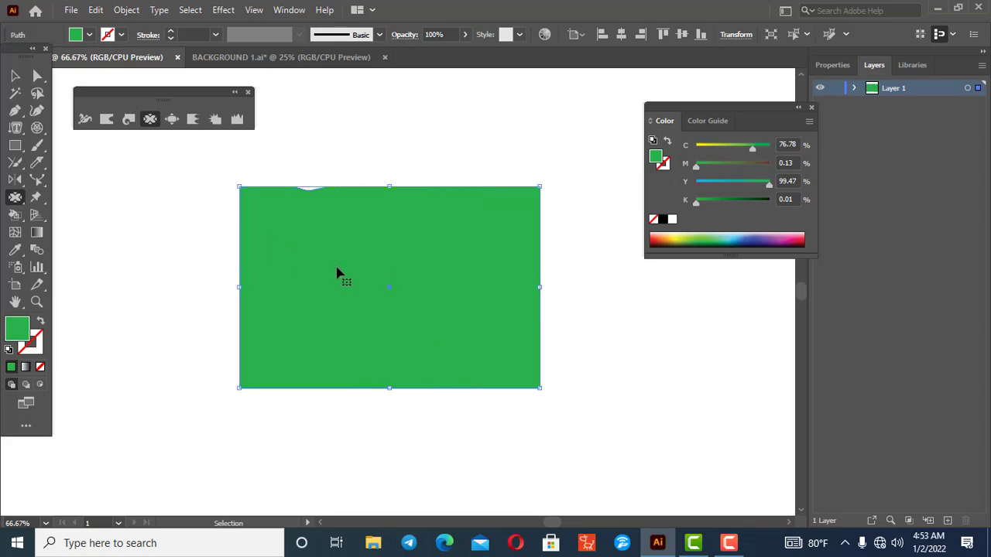
{"action": "key", "text": "ctrl+z"}
Step: Swell rounded bulges, dents and thick curved arms out of the rectangle's upper, right, left and lower edges with the Bloat tool
{"action": "left_click", "coordinate": [171, 117]}
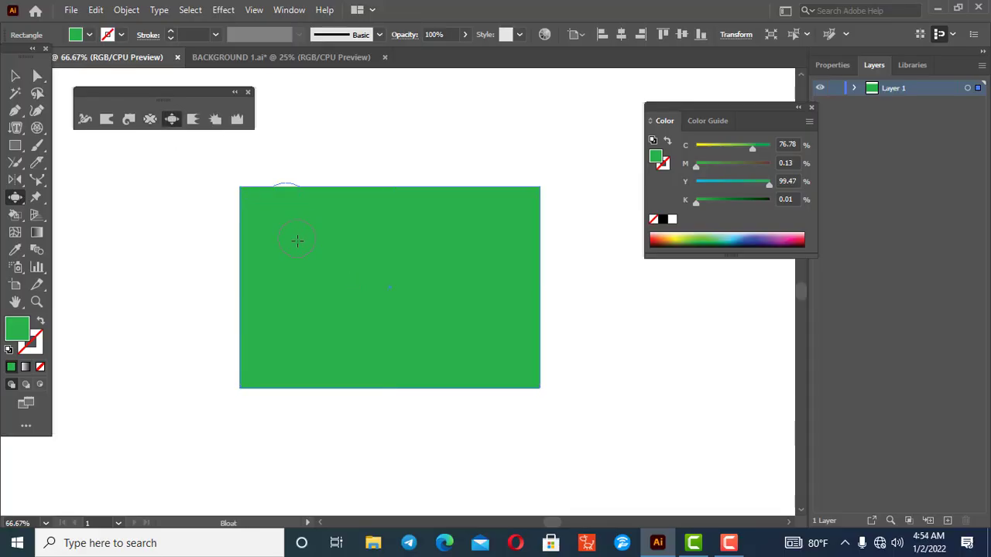
{"action": "mouse_move", "coordinate": [302, 220]}
{"action": "left_mouse_down"}
{"action": "mouse_move", "coordinate": [322, 159]}
{"action": "mouse_move", "coordinate": [359, 148]}
{"action": "mouse_move", "coordinate": [373, 157]}
{"action": "left_mouse_up"}
{"action": "left_click_drag", "start_coordinate": [543, 284], "coordinate": [489, 307]}
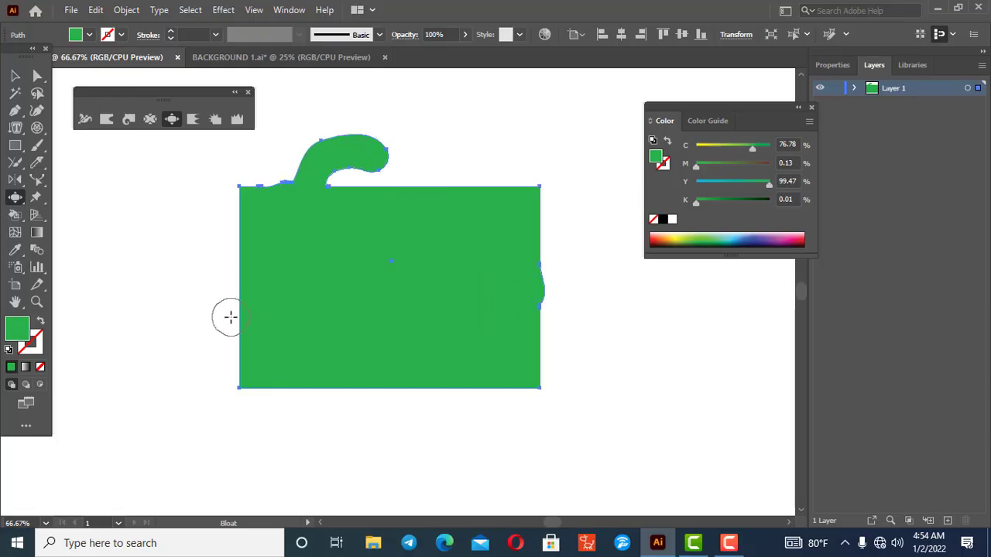
{"action": "left_click_drag", "start_coordinate": [208, 318], "coordinate": [226, 369]}
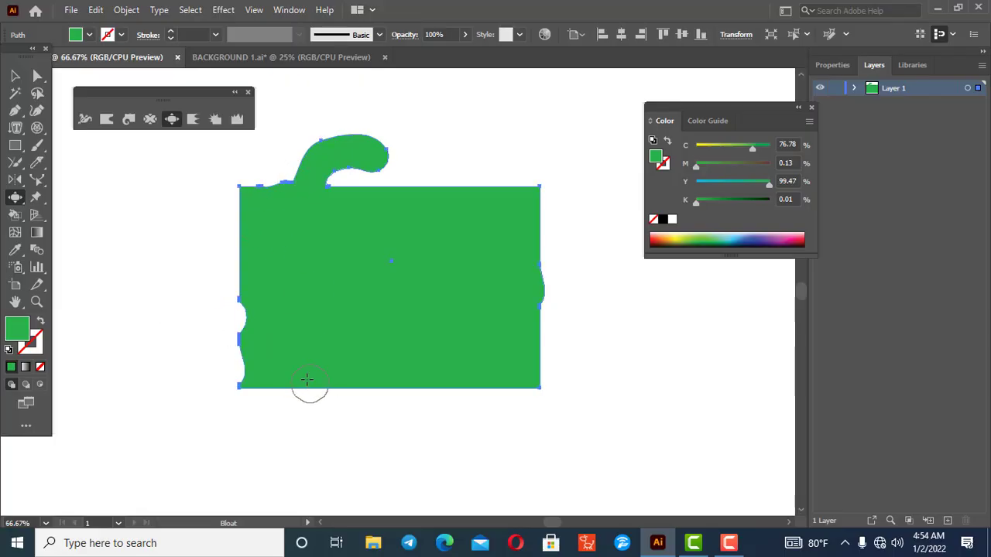
{"action": "mouse_move", "coordinate": [306, 380]}
{"action": "left_mouse_down"}
{"action": "mouse_move", "coordinate": [333, 427]}
{"action": "mouse_move", "coordinate": [425, 456]}
{"action": "mouse_move", "coordinate": [446, 451]}
{"action": "mouse_move", "coordinate": [387, 394]}
{"action": "mouse_move", "coordinate": [426, 422]}
{"action": "mouse_move", "coordinate": [409, 442]}
{"action": "left_mouse_up"}
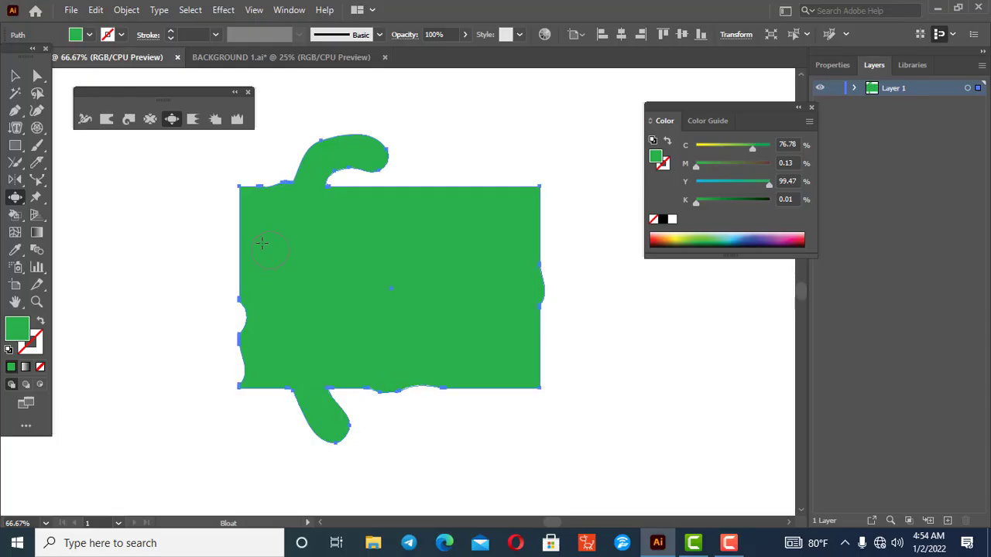
{"action": "mouse_move", "coordinate": [226, 234]}
{"action": "left_mouse_down"}
{"action": "mouse_move", "coordinate": [190, 222]}
{"action": "mouse_move", "coordinate": [238, 282]}
{"action": "left_mouse_up"}
{"action": "mouse_move", "coordinate": [422, 192]}
{"action": "left_mouse_down"}
{"action": "mouse_move", "coordinate": [470, 125]}
{"action": "mouse_move", "coordinate": [534, 123]}
{"action": "mouse_move", "coordinate": [567, 145]}
{"action": "mouse_move", "coordinate": [580, 181]}
{"action": "mouse_move", "coordinate": [575, 213]}
{"action": "mouse_move", "coordinate": [538, 229]}
{"action": "left_mouse_up"}
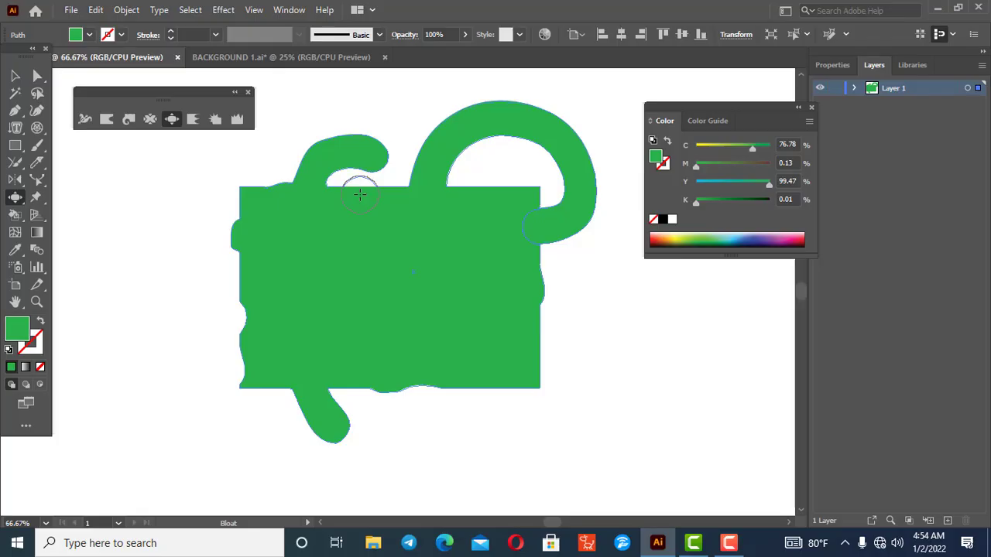
{"action": "left_click_drag", "start_coordinate": [362, 218], "coordinate": [362, 224]}
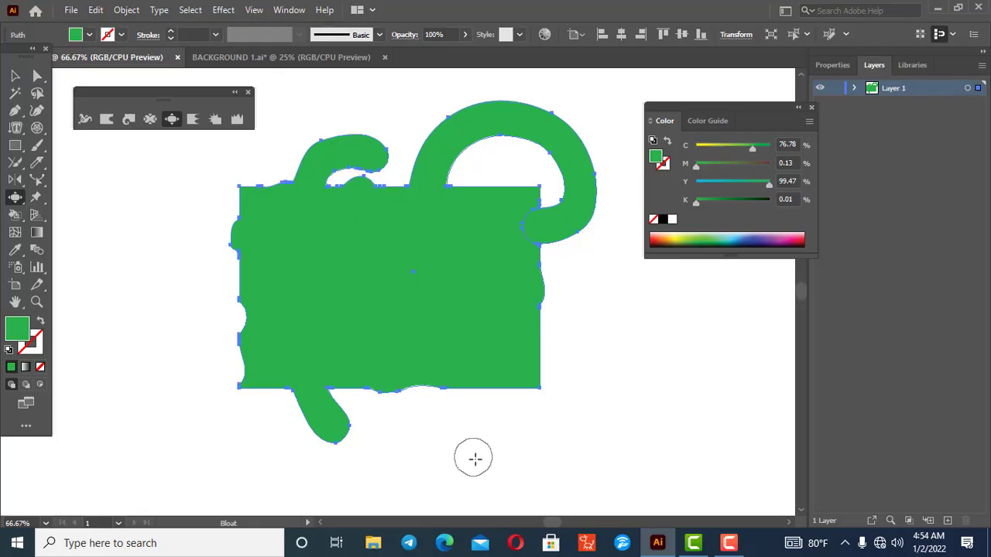
{"action": "mouse_move", "coordinate": [458, 416]}
{"action": "left_mouse_down"}
{"action": "mouse_move", "coordinate": [465, 370]}
{"action": "mouse_move", "coordinate": [477, 447]}
{"action": "mouse_move", "coordinate": [519, 441]}
{"action": "mouse_move", "coordinate": [534, 416]}
{"action": "left_mouse_up"}
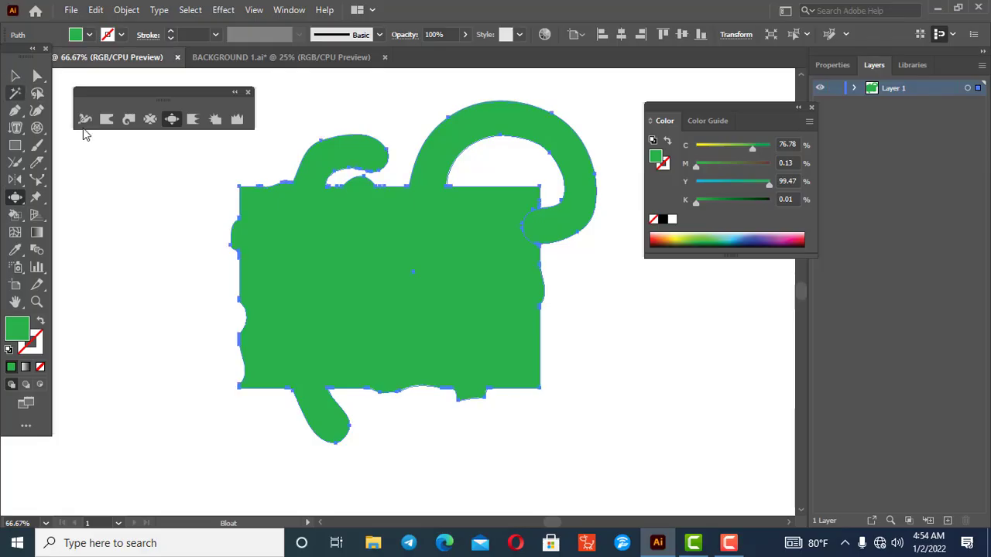
Step: Undo all the bloat strokes to restore the plain rectangle
{"action": "key", "text": "ctrl"}
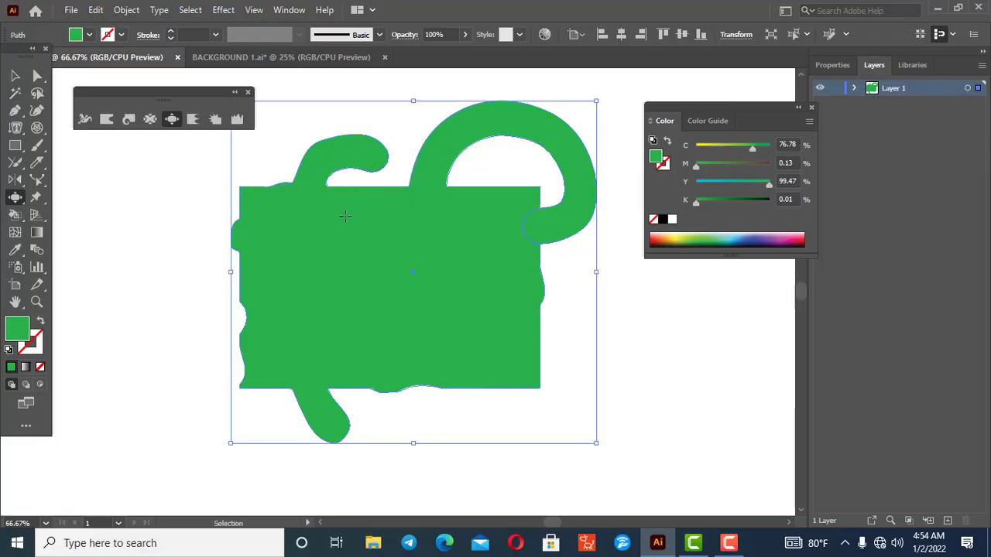
{"action": "key", "text": "ctrl+z"}
{"action": "key", "text": "ctrl+z"}
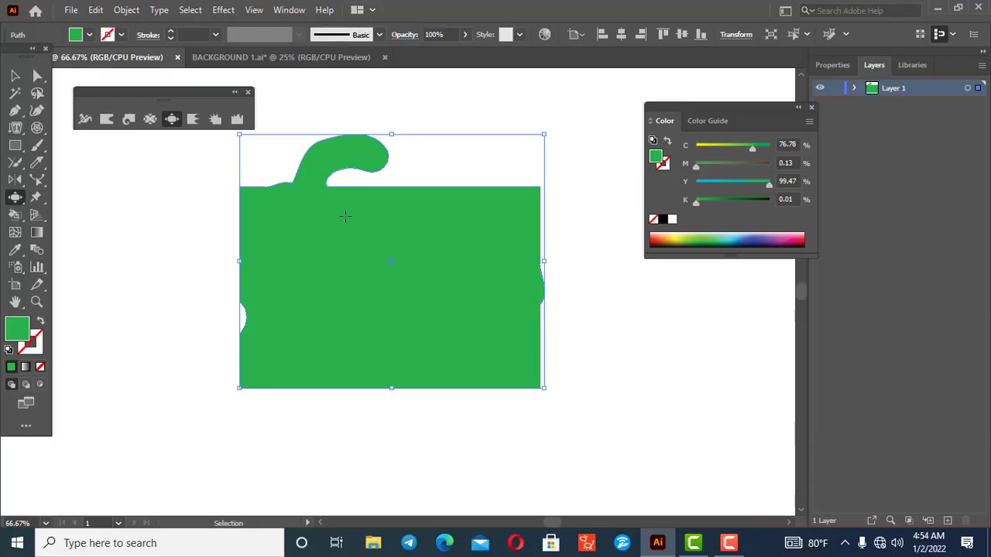
{"action": "key", "text": "ctrl+z"}
{"action": "key", "text": "ctrl+z"}
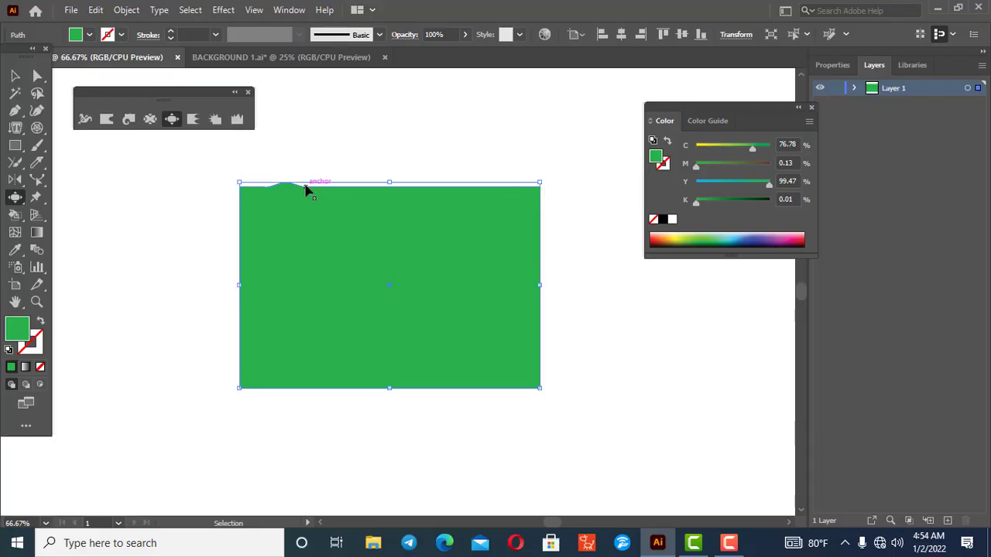
{"action": "key", "text": "ctrl+z"}
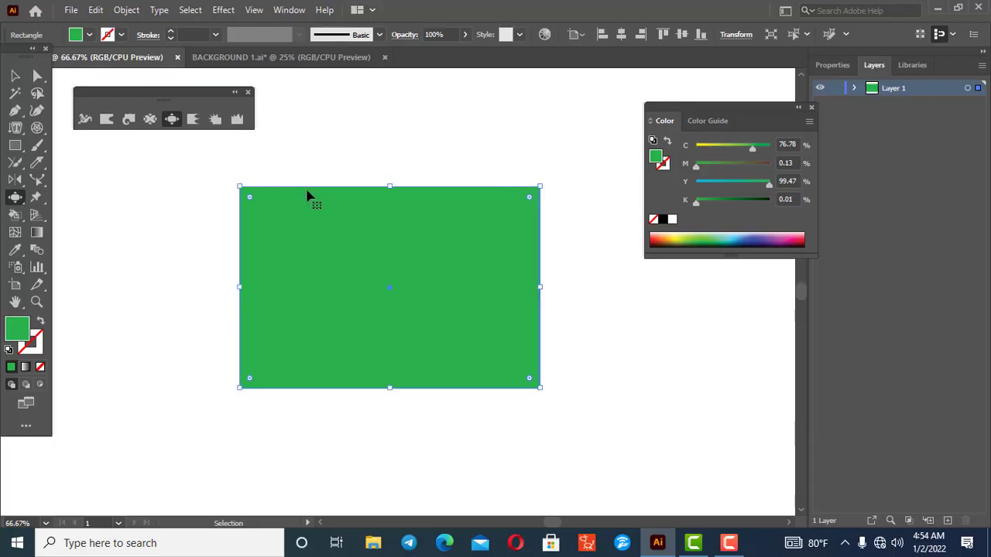
Step: Brush small notches and points into the left half of the rectangle's upper edge with the Scallop tool
{"action": "left_click", "coordinate": [195, 120]}
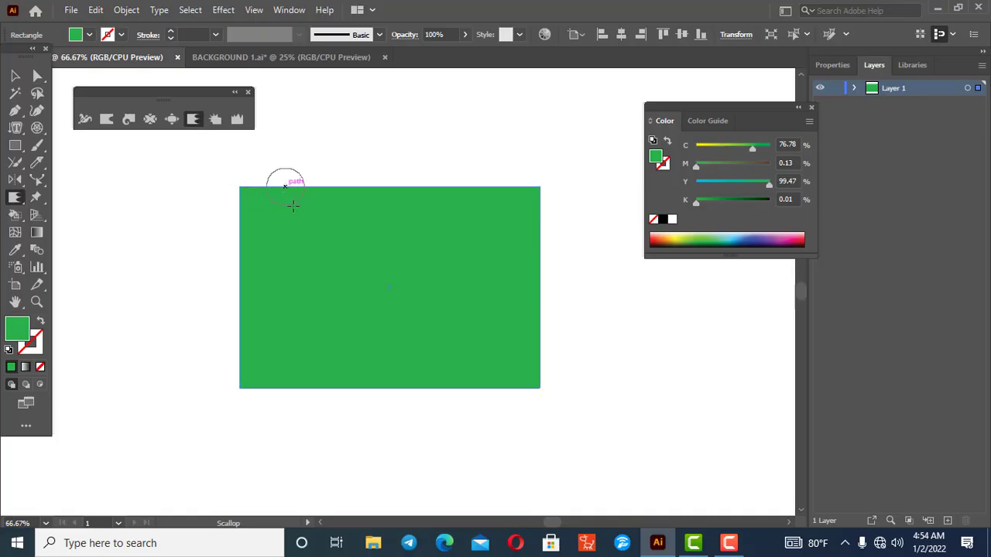
{"action": "left_click_drag", "start_coordinate": [267, 188], "coordinate": [302, 193]}
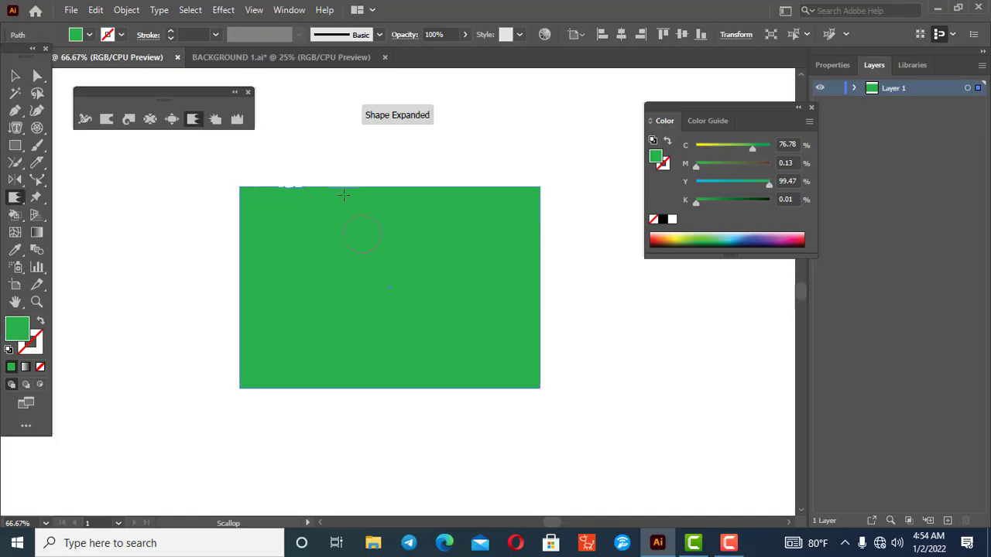
{"action": "scroll", "coordinate": [320, 175], "scroll_direction": "up", "scroll_amount": 3}
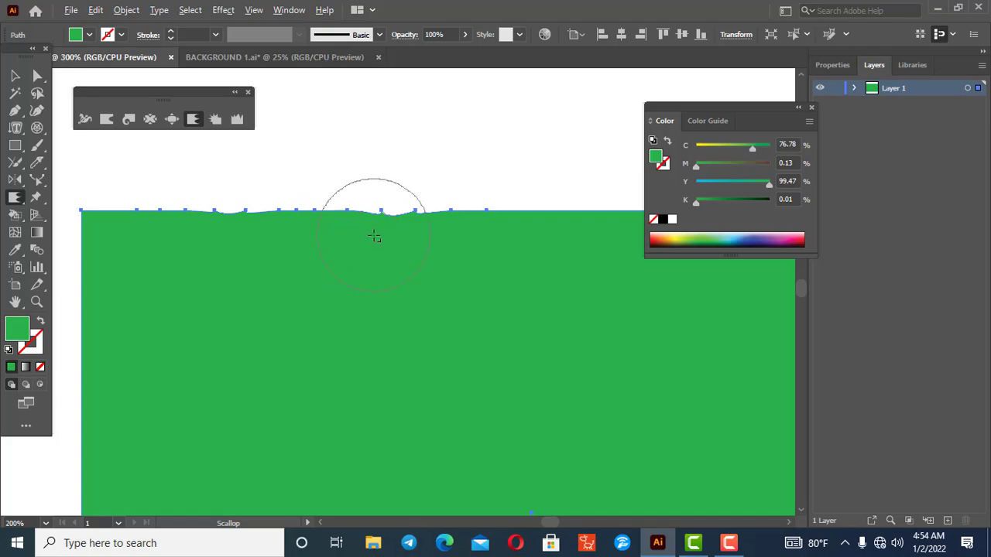
{"action": "scroll", "coordinate": [374, 233], "scroll_direction": "up", "scroll_amount": 2}
{"action": "mouse_move", "coordinate": [309, 183]}
{"action": "left_mouse_down"}
{"action": "mouse_move", "coordinate": [321, 287]}
{"action": "mouse_move", "coordinate": [364, 246]}
{"action": "left_mouse_up"}
Step: Scallop the upper part of the rectangle's left edge into small outward spikes
{"action": "scroll", "coordinate": [364, 246], "scroll_direction": "down", "scroll_amount": 2}
{"action": "left_click_drag", "start_coordinate": [69, 295], "coordinate": [148, 294]}
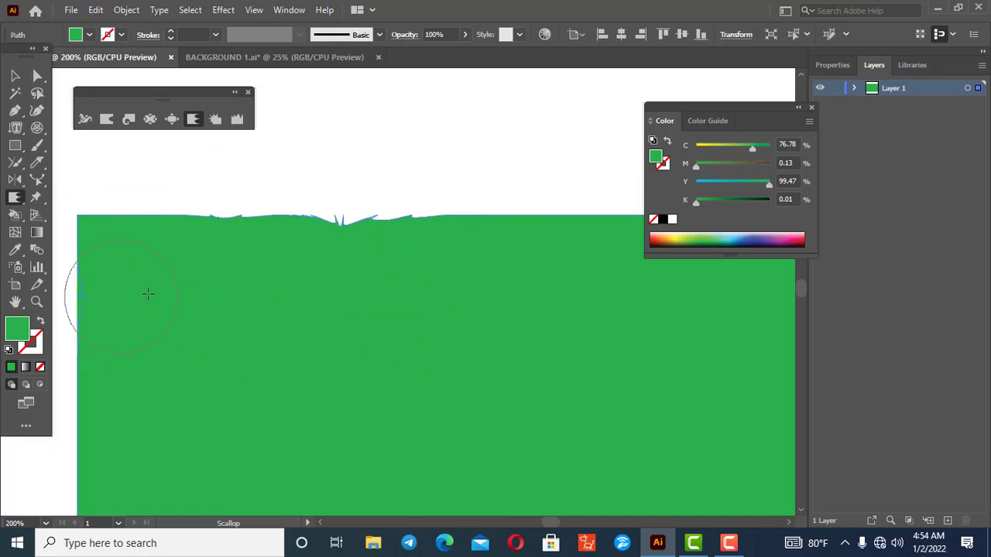
{"action": "mouse_move", "coordinate": [109, 345]}
{"action": "left_mouse_down"}
{"action": "mouse_move", "coordinate": [44, 378]}
{"action": "mouse_move", "coordinate": [33, 356]}
{"action": "mouse_move", "coordinate": [155, 332]}
{"action": "left_mouse_up"}
{"action": "scroll", "coordinate": [265, 294], "scroll_direction": "down", "scroll_amount": 2}
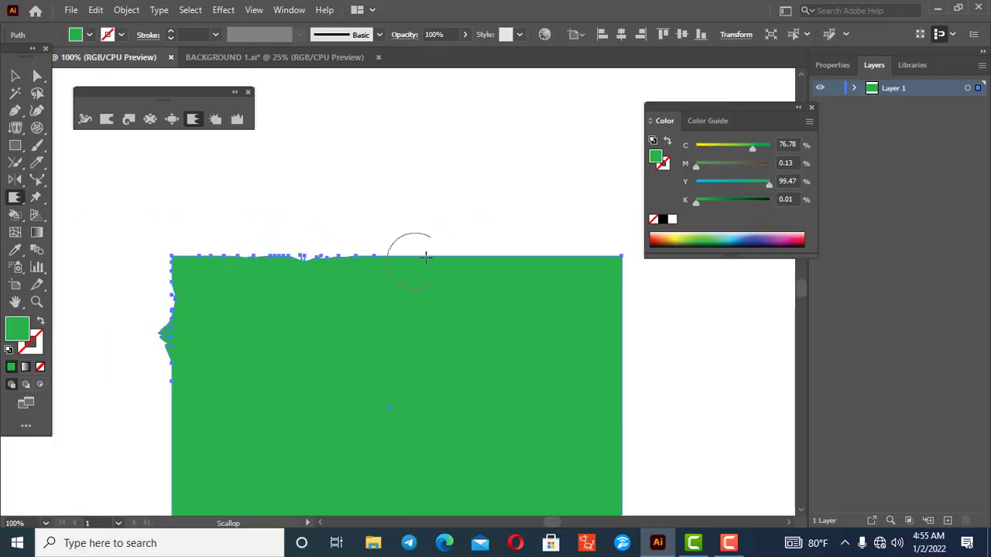
Step: Add scallop strokes to the right part of the rectangle's upper edge and the lower part of its left edge
{"action": "left_click_drag", "start_coordinate": [436, 201], "coordinate": [444, 281]}
{"action": "scroll", "coordinate": [444, 279], "scroll_direction": "up", "scroll_amount": 2}
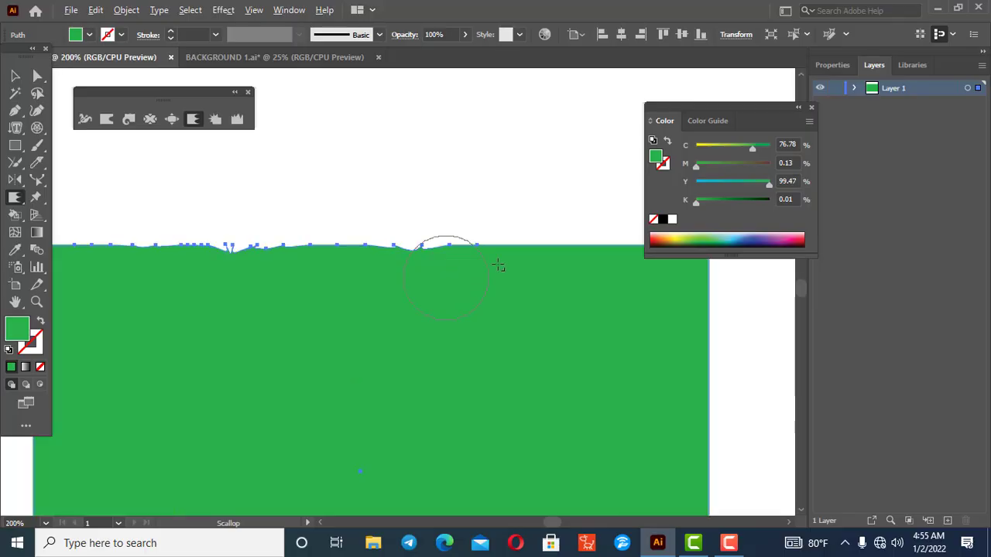
{"action": "left_click_drag", "start_coordinate": [516, 258], "coordinate": [513, 139]}
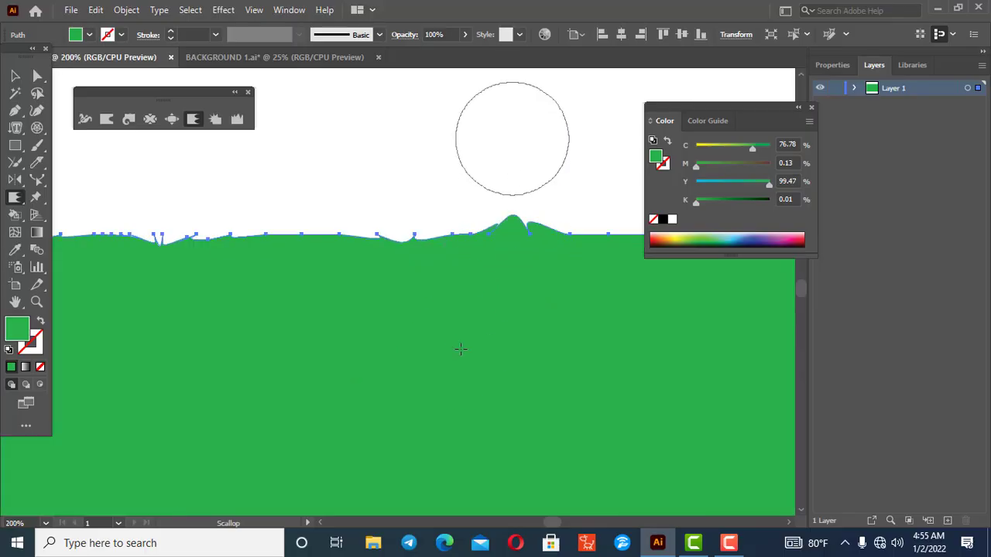
{"action": "scroll", "coordinate": [452, 340], "scroll_direction": "down", "scroll_amount": 3}
{"action": "scroll", "coordinate": [453, 343], "scroll_direction": "down", "scroll_amount": 2}
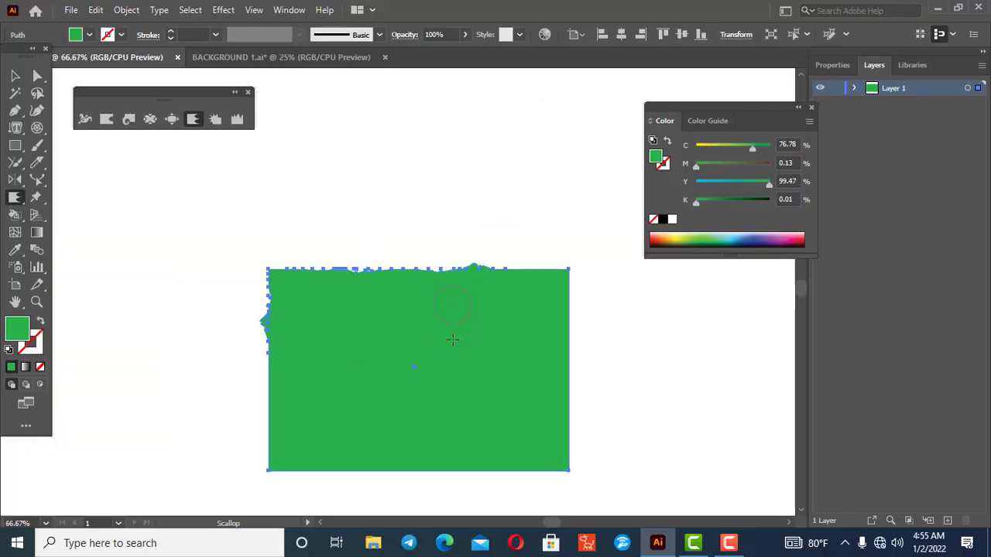
{"action": "scroll", "coordinate": [447, 353], "scroll_direction": "up", "scroll_amount": 1}
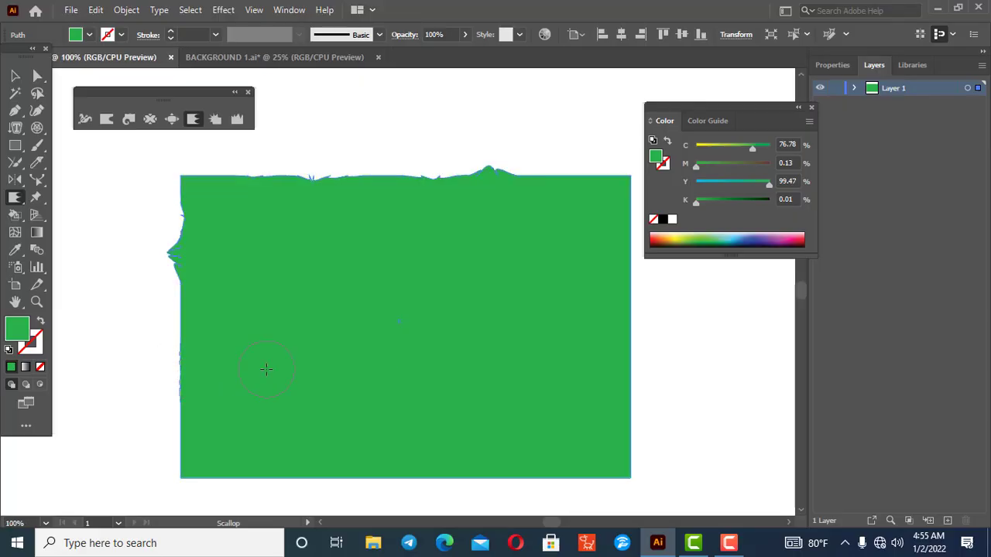
{"action": "mouse_move", "coordinate": [209, 415]}
{"action": "left_mouse_down"}
{"action": "mouse_move", "coordinate": [148, 431]}
{"action": "mouse_move", "coordinate": [165, 438]}
{"action": "left_mouse_up"}
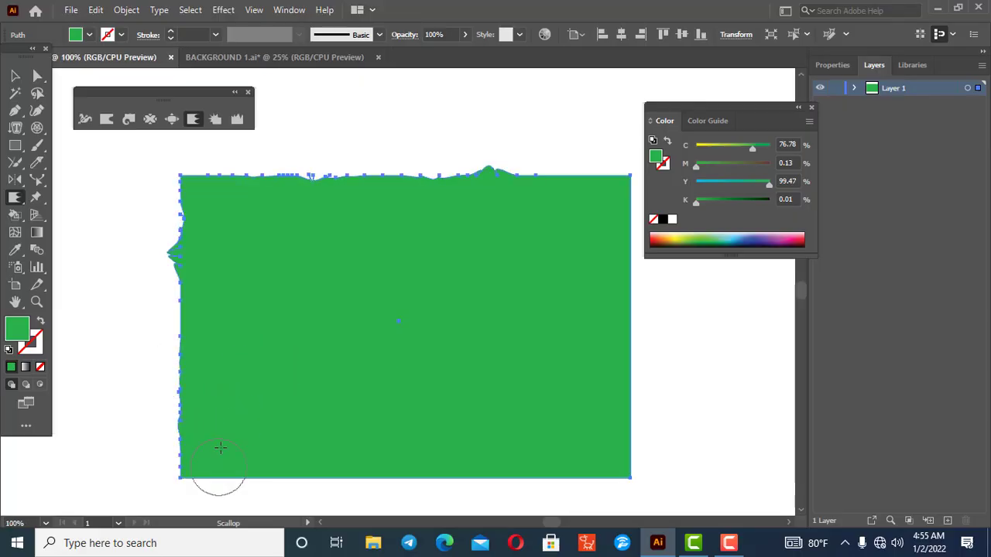
Step: Undo all the scallop strokes and the earlier removal of the rectangle's stroke, ending with the Selection tool active
{"action": "left_click", "coordinate": [15, 75]}
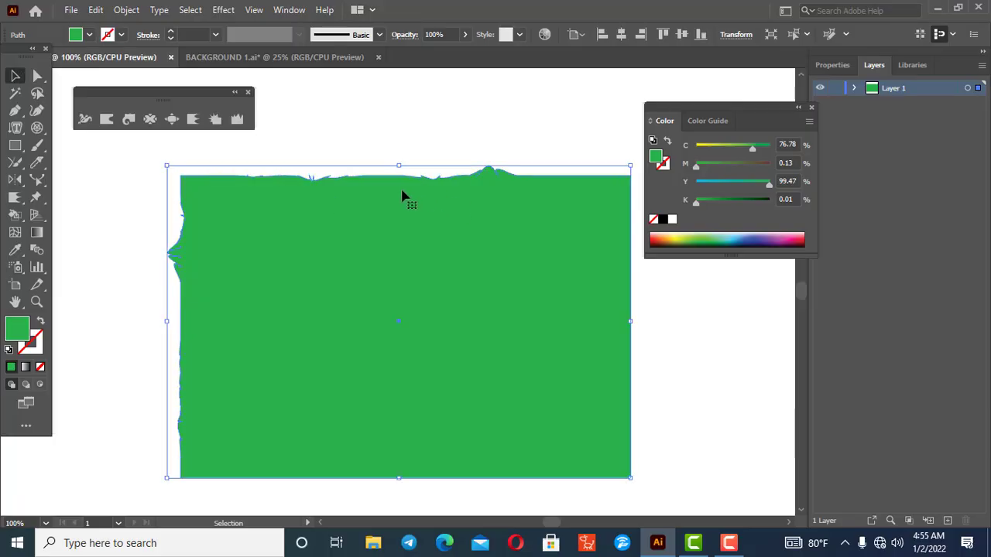
{"action": "key", "text": "a"}
{"action": "key", "text": "ctrl+z"}
{"action": "key", "text": "ctrl+z"}
{"action": "key", "text": "ctrl+z"}
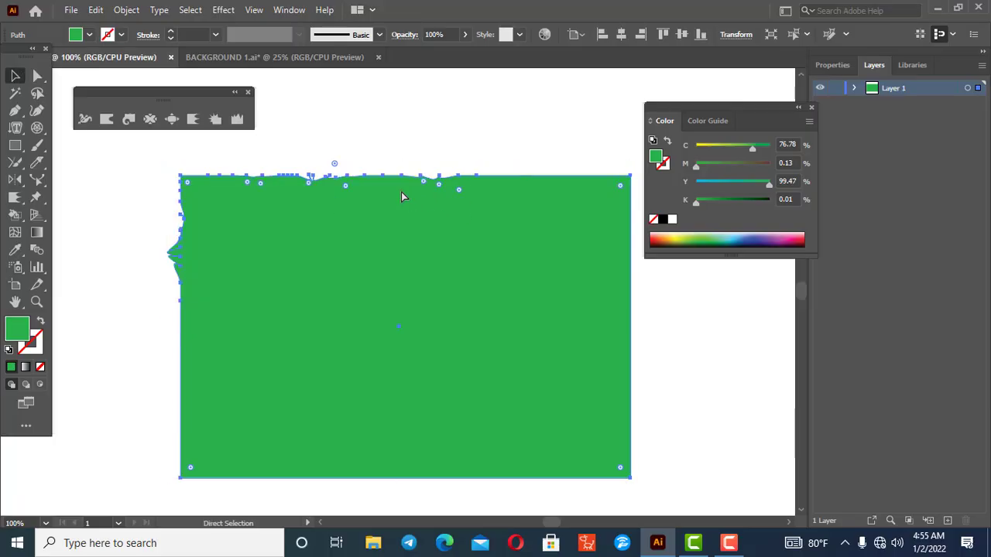
{"action": "key", "text": "ctrl+z"}
{"action": "key", "text": "ctrl+z"}
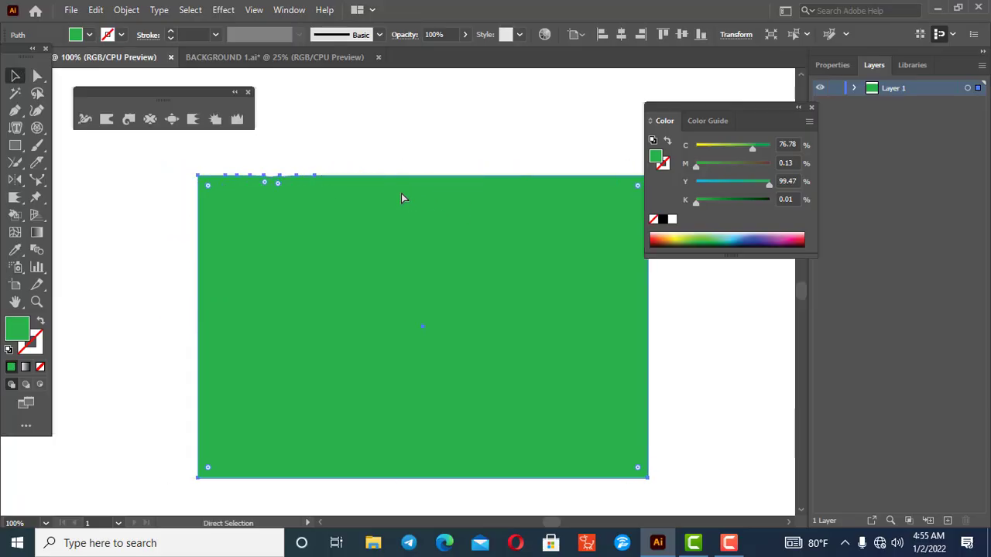
{"action": "key", "text": "ctrl+z"}
{"action": "key", "text": "v"}
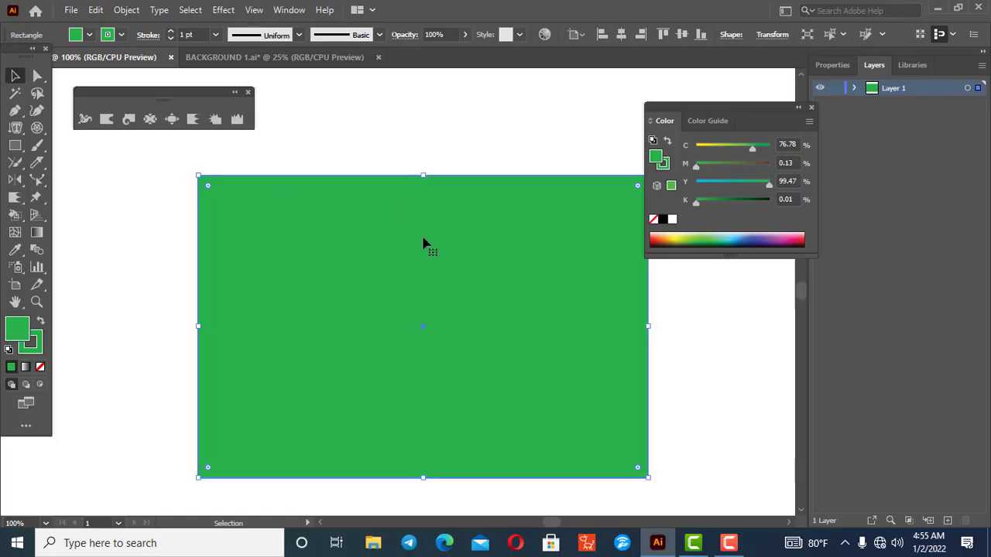
Step: Distort the green rectangle's top and left edges into spikes with the Crystallize tool
{"action": "left_click", "coordinate": [216, 120]}
{"action": "left_click_drag", "start_coordinate": [257, 185], "coordinate": [272, 151]}
{"action": "mouse_move", "coordinate": [328, 181]}
{"action": "left_mouse_down"}
{"action": "mouse_move", "coordinate": [327, 144]}
{"action": "mouse_move", "coordinate": [379, 169]}
{"action": "left_mouse_up"}
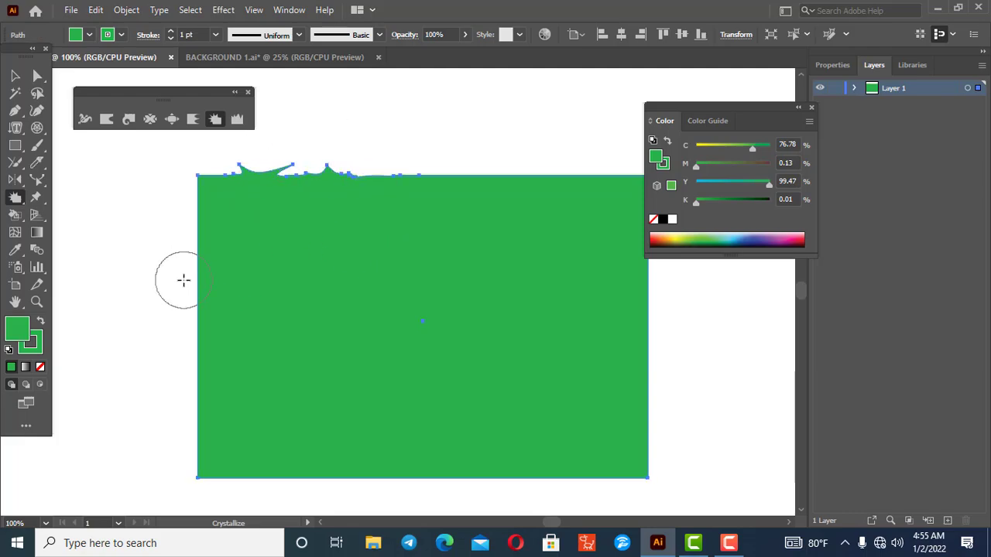
{"action": "left_click_drag", "start_coordinate": [198, 263], "coordinate": [168, 228]}
{"action": "left_click_drag", "start_coordinate": [207, 375], "coordinate": [113, 379]}
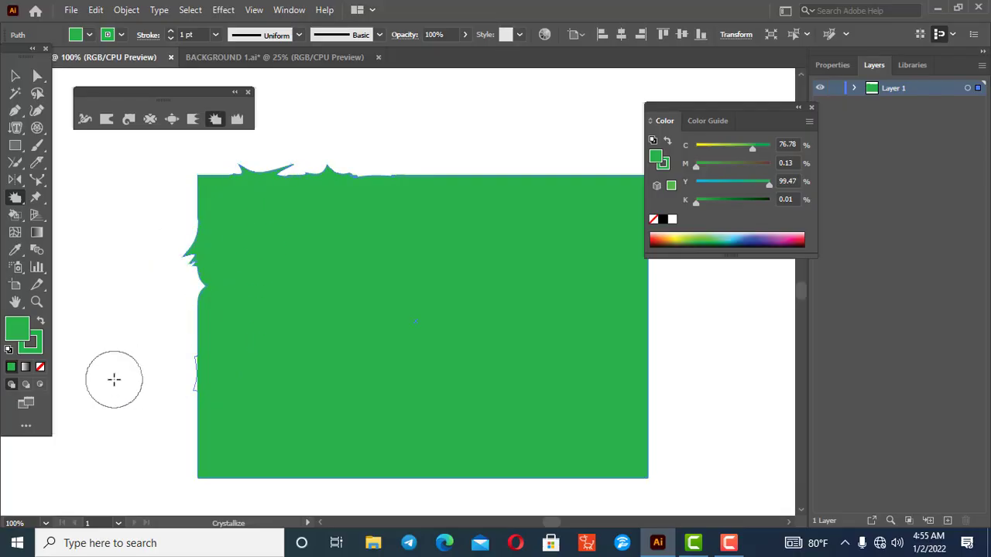
Step: Undo the Crystallize distortions on the green rectangle
{"action": "key", "text": "ctrl+z"}
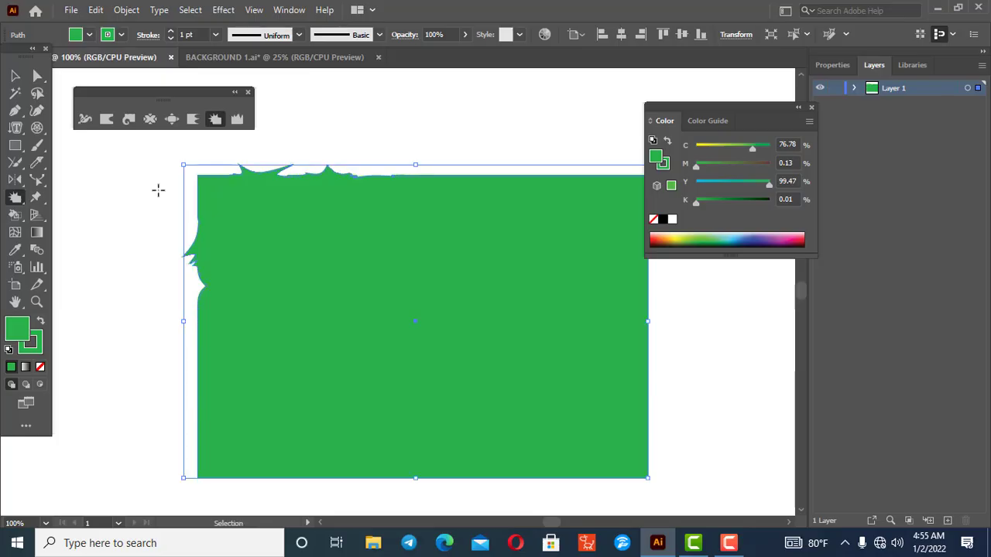
{"action": "key", "text": "ctrl+z"}
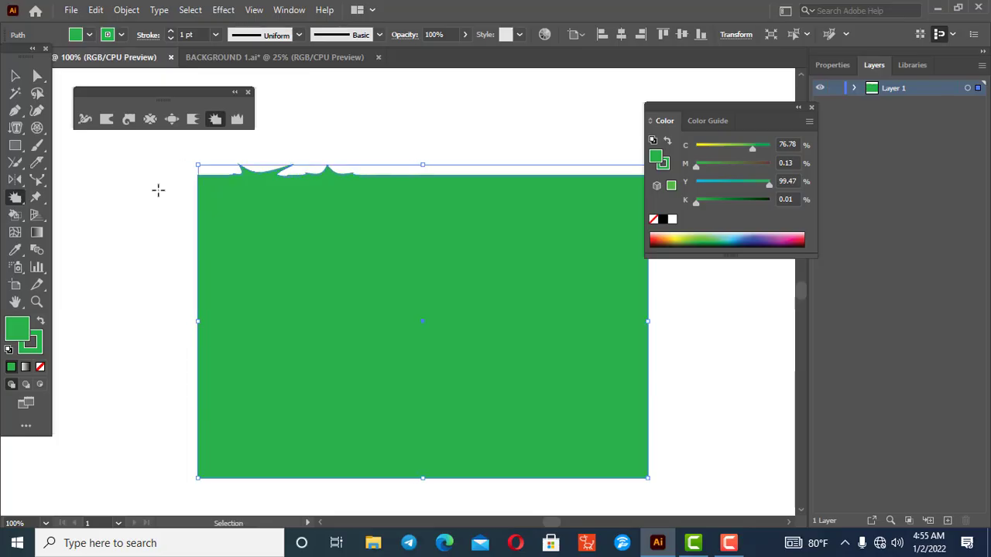
{"action": "key", "text": "ctrl+z"}
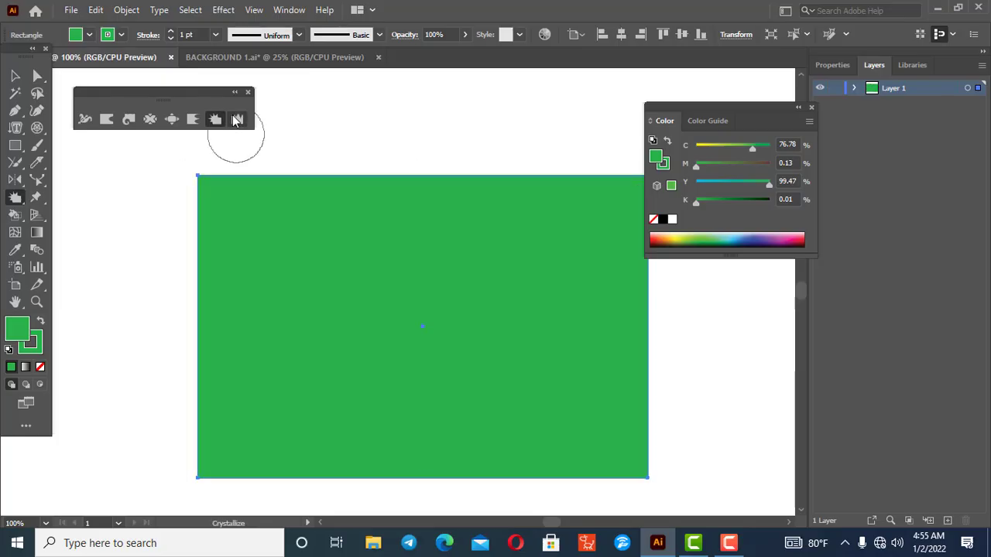
Step: Try the Wrinkle tool along the rectangle's top edge, inspect the ripples up close, and undo the distortion
{"action": "left_click", "coordinate": [237, 120]}
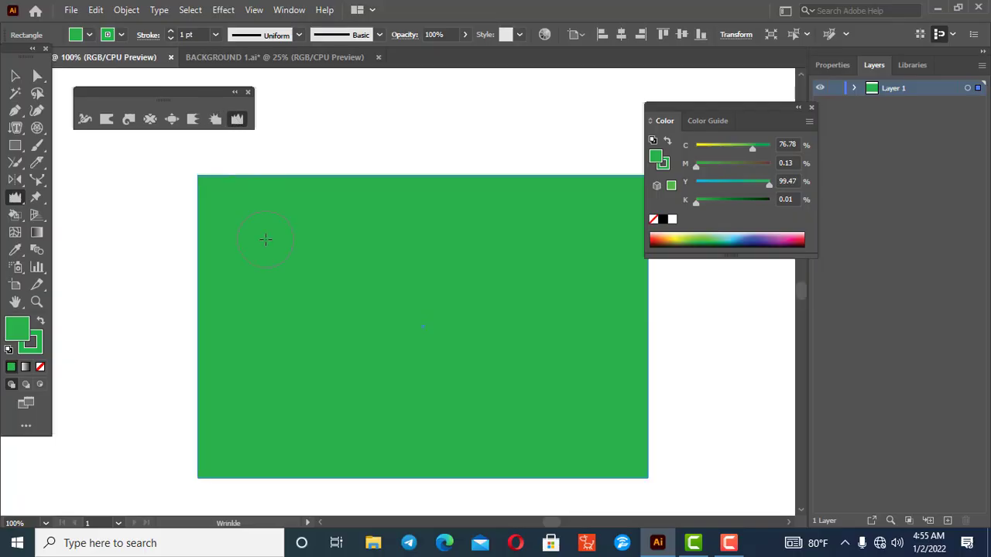
{"action": "mouse_move", "coordinate": [265, 239]}
{"action": "left_mouse_down"}
{"action": "mouse_move", "coordinate": [281, 171]}
{"action": "mouse_move", "coordinate": [303, 137]}
{"action": "mouse_move", "coordinate": [346, 181]}
{"action": "left_mouse_up"}
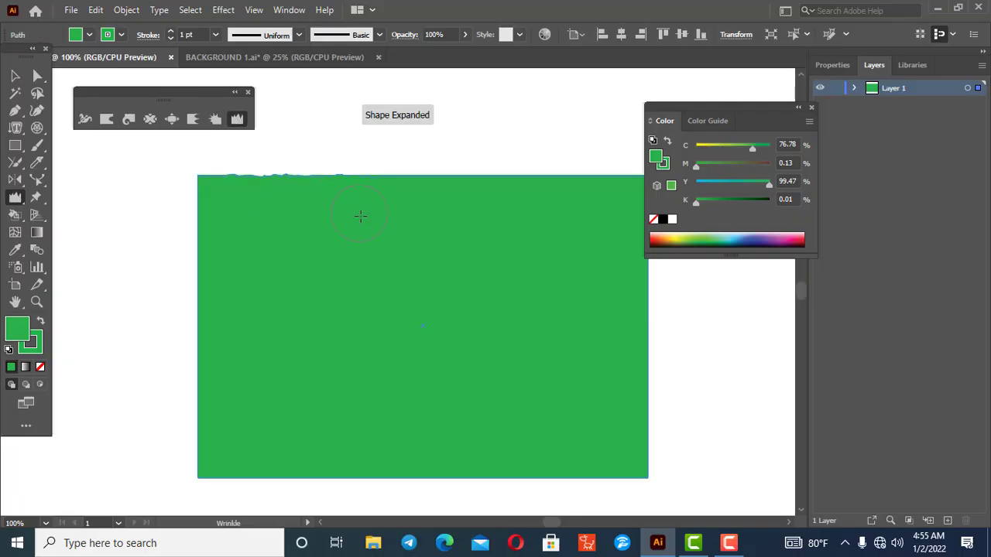
{"action": "scroll", "coordinate": [255, 164], "scroll_direction": "up", "scroll_amount": 2}
{"action": "scroll", "coordinate": [281, 205], "scroll_direction": "up", "scroll_amount": 1}
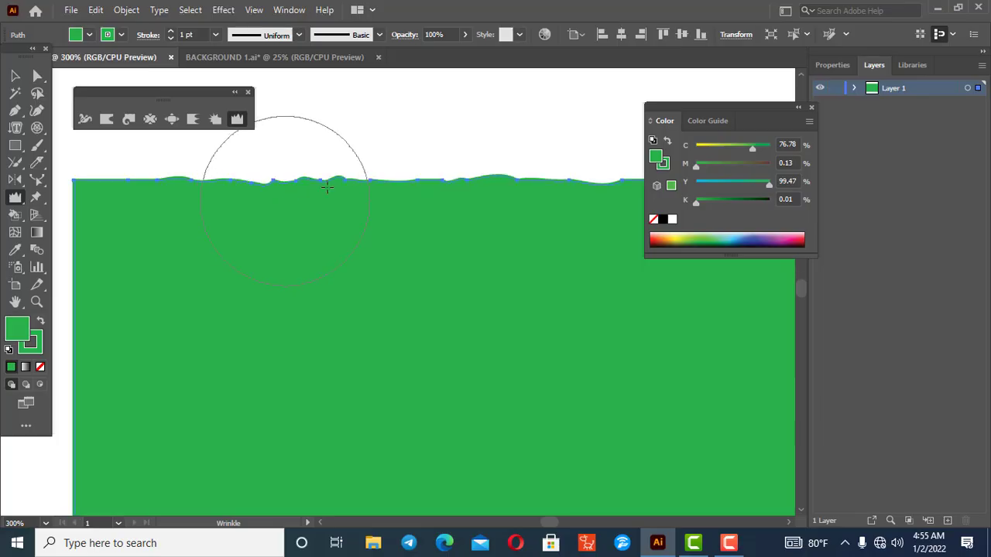
{"action": "scroll", "coordinate": [199, 203], "scroll_direction": "up", "scroll_amount": 1}
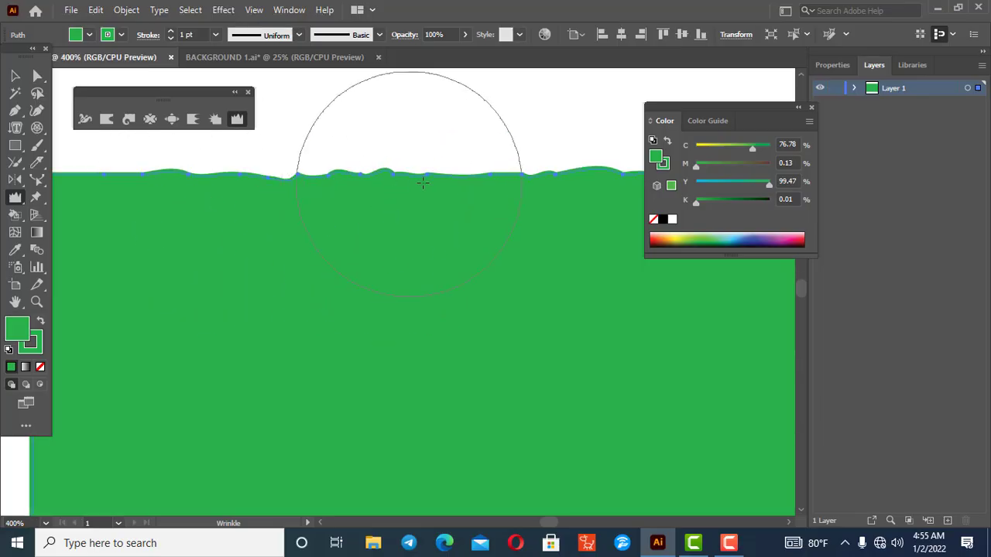
{"action": "scroll", "coordinate": [372, 186], "scroll_direction": "down", "scroll_amount": 4}
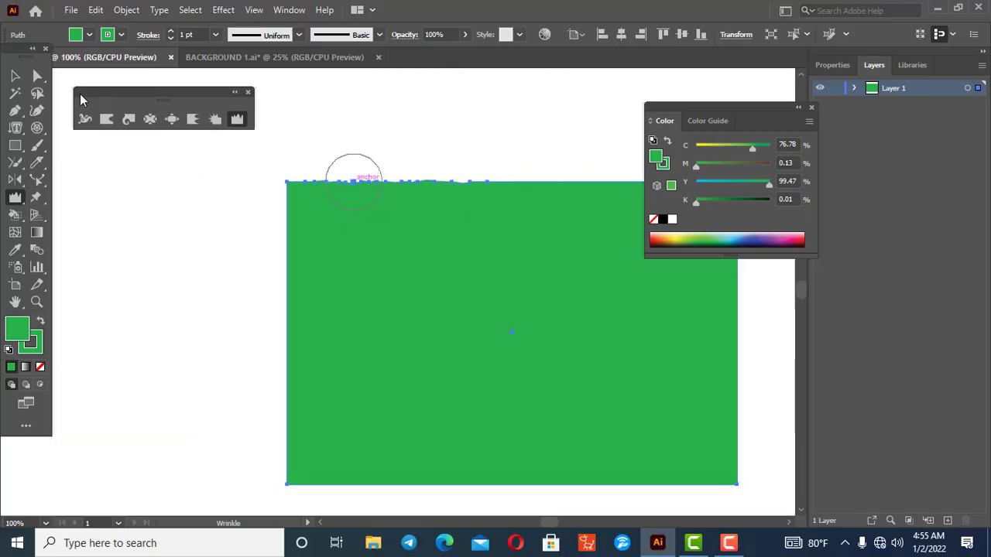
{"action": "key", "text": "v"}
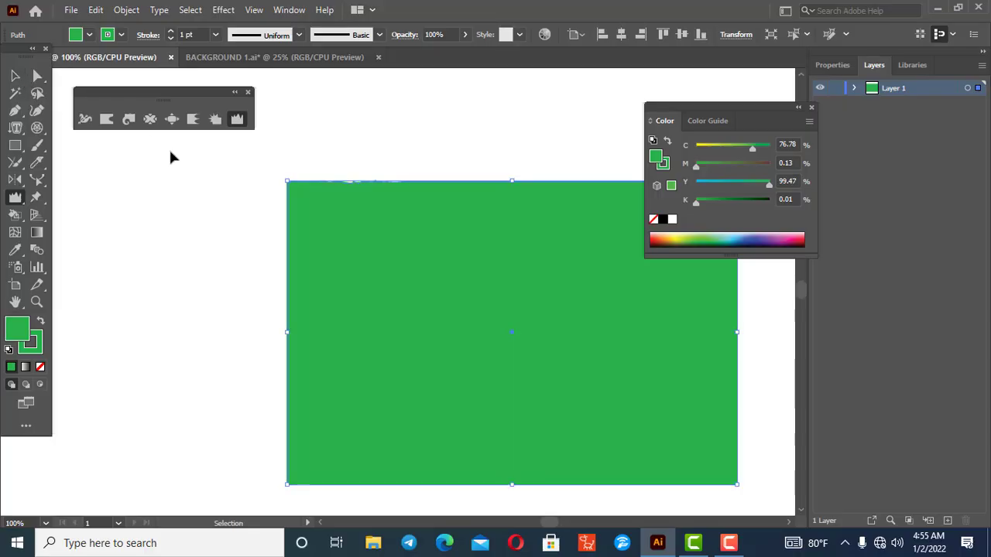
{"action": "key", "text": "ctrl+z"}
{"action": "left_click", "coordinate": [15, 75]}
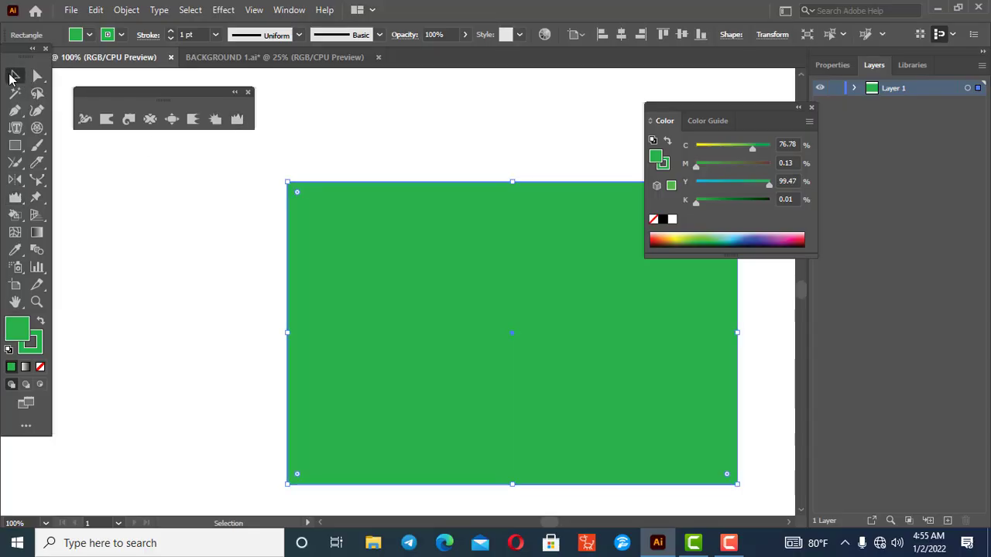
Step: Make Shape Builder the displayed tool in its group and close the floating set of distortion tools
{"action": "left_click", "coordinate": [123, 228]}
{"action": "left_click_drag", "start_coordinate": [444, 325], "coordinate": [434, 300]}
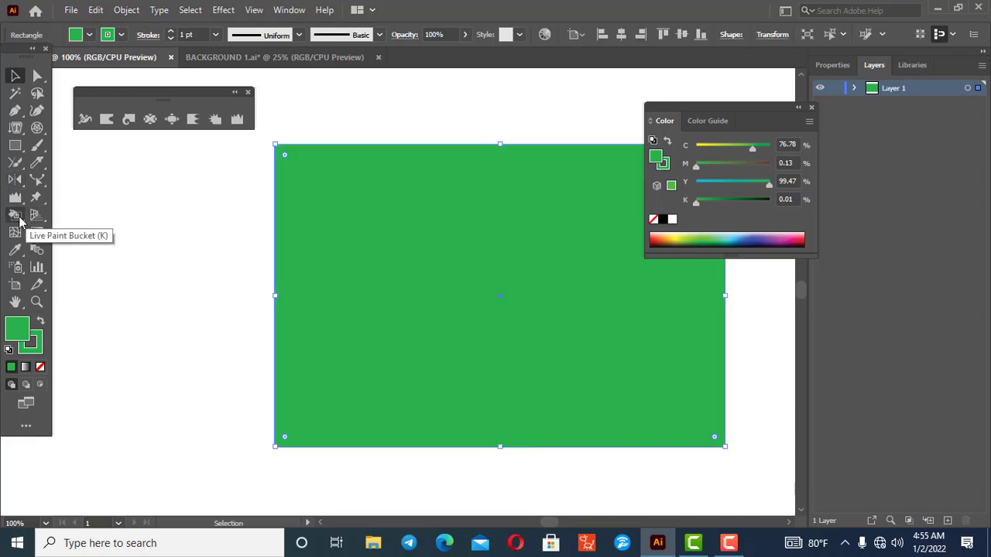
{"action": "left_click_drag", "start_coordinate": [20, 222], "coordinate": [60, 212]}
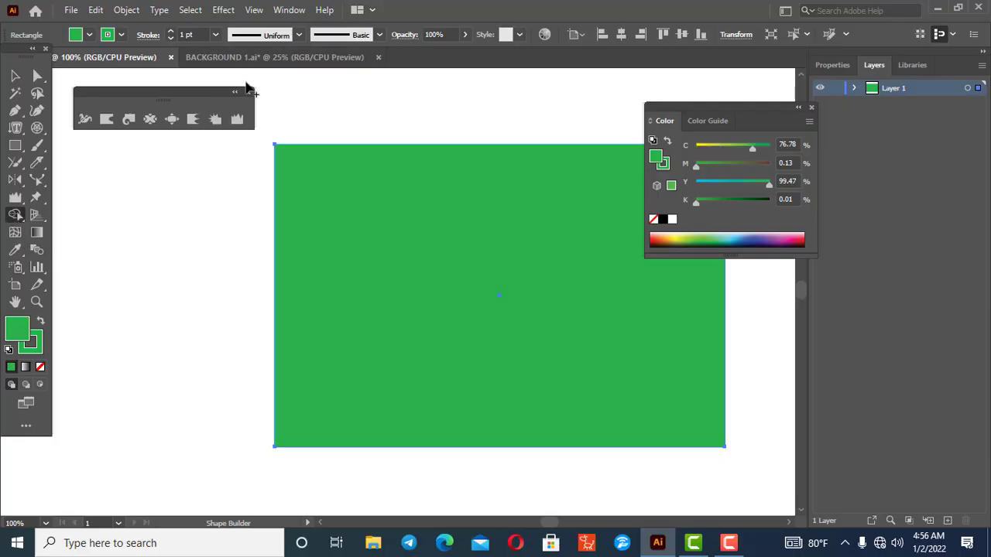
{"action": "left_click", "coordinate": [248, 92]}
{"action": "left_click", "coordinate": [14, 74]}
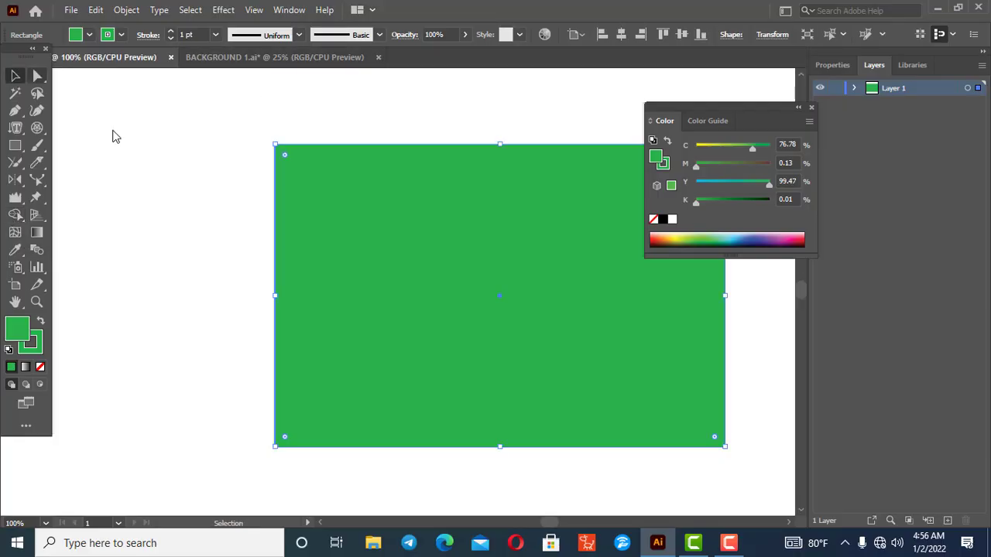
Step: Delete the green rectangle from the artboard
{"action": "left_click_drag", "start_coordinate": [515, 292], "coordinate": [372, 272]}
{"action": "scroll", "coordinate": [372, 272], "scroll_direction": "down", "scroll_amount": 1}
{"action": "scroll", "coordinate": [373, 272], "scroll_direction": "down", "scroll_amount": 1}
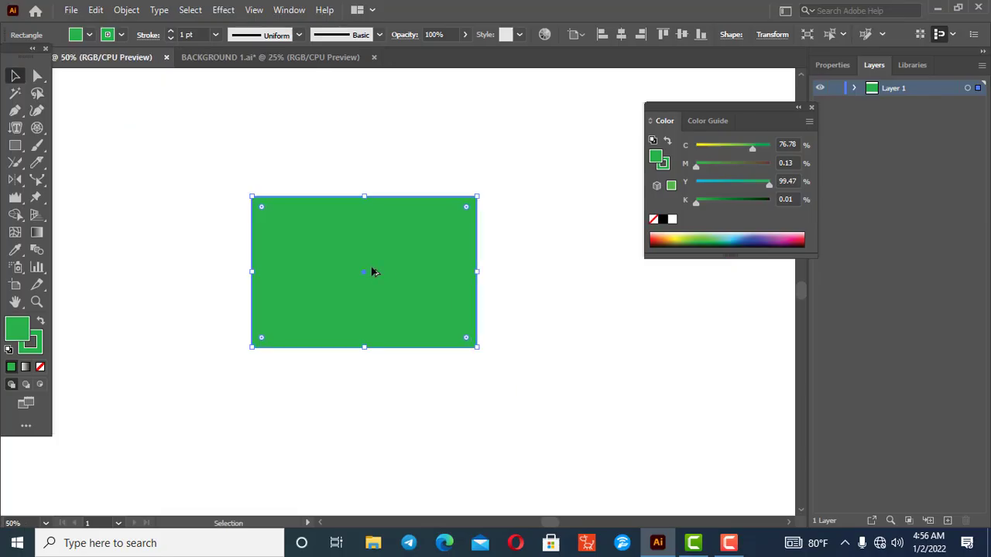
{"action": "key", "text": "Delete"}
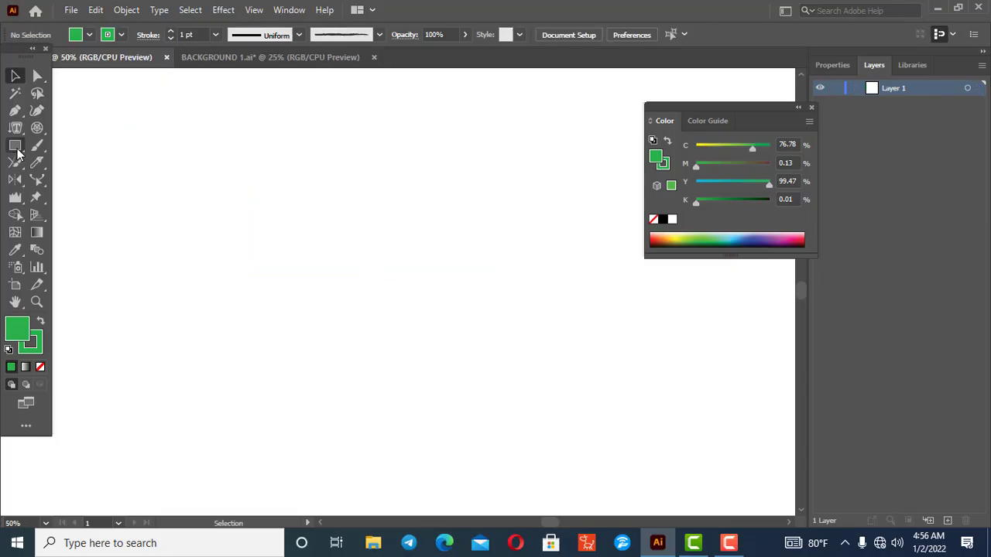
Step: Draw three overlapping circles with the Ellipse tool, two side by side and one centred below them
{"action": "left_click_drag", "start_coordinate": [15, 144], "coordinate": [69, 184]}
{"action": "left_click_drag", "start_coordinate": [193, 172], "coordinate": [279, 289]}
{"action": "left_click_drag", "start_coordinate": [285, 170], "coordinate": [424, 309]}
{"action": "left_click_drag", "start_coordinate": [286, 244], "coordinate": [301, 372]}
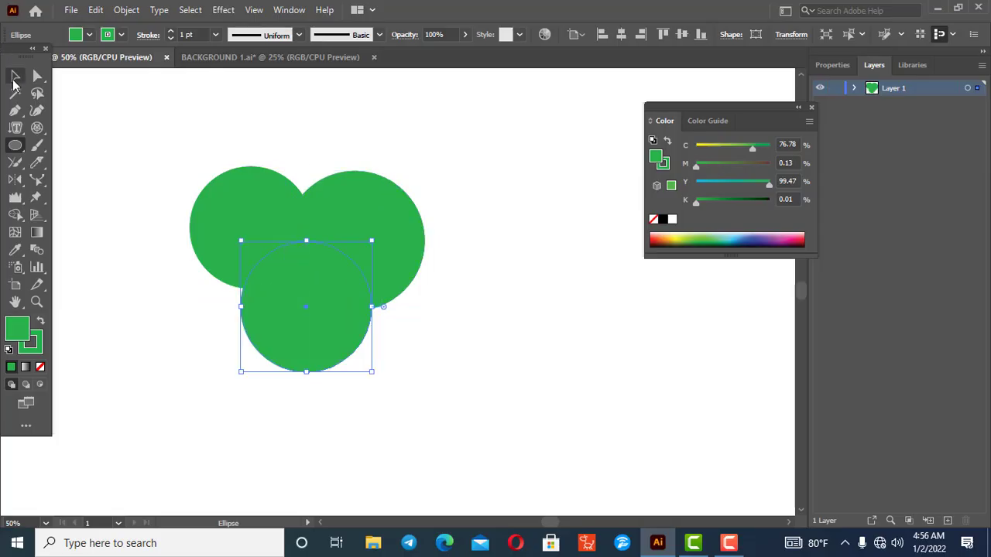
Step: Fill the upper-right circle with light teal and the upper-left circle with magenta
{"action": "left_click", "coordinate": [14, 77]}
{"action": "left_click", "coordinate": [440, 190]}
{"action": "left_click", "coordinate": [395, 216]}
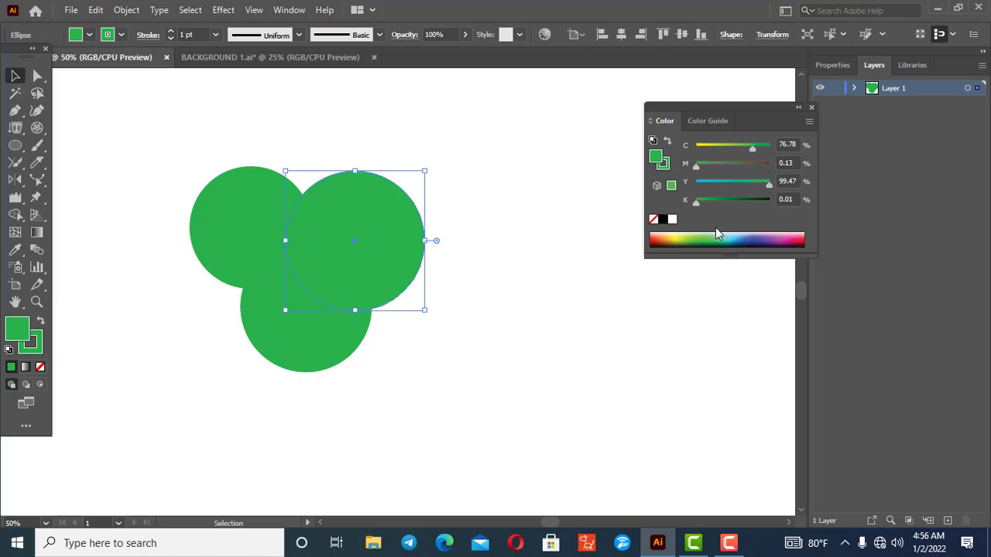
{"action": "left_click", "coordinate": [726, 234]}
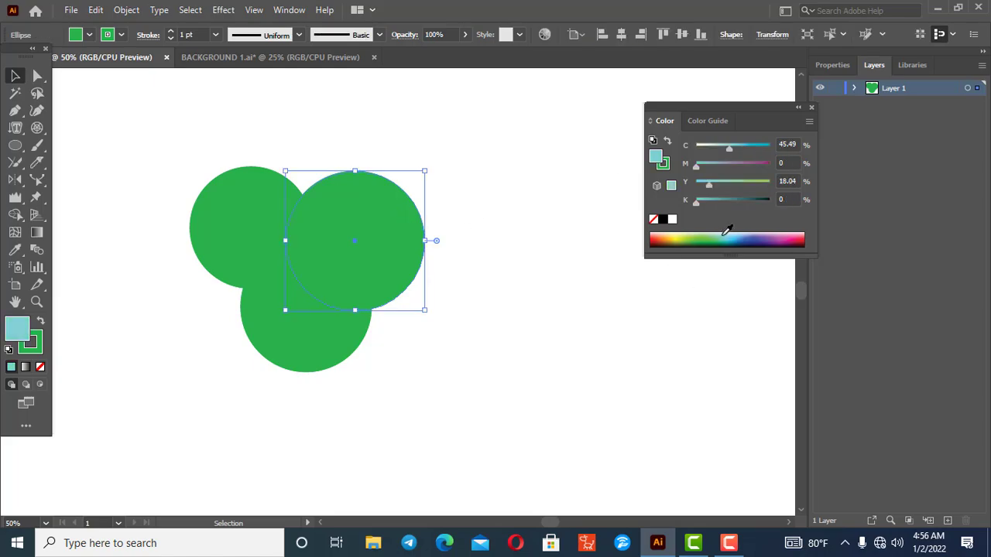
{"action": "left_click", "coordinate": [252, 217]}
{"action": "left_click", "coordinate": [793, 235]}
Step: Fill the lower circle with olive and merge all three circles into one shape with the Shape Builder tool
{"action": "left_click", "coordinate": [334, 322]}
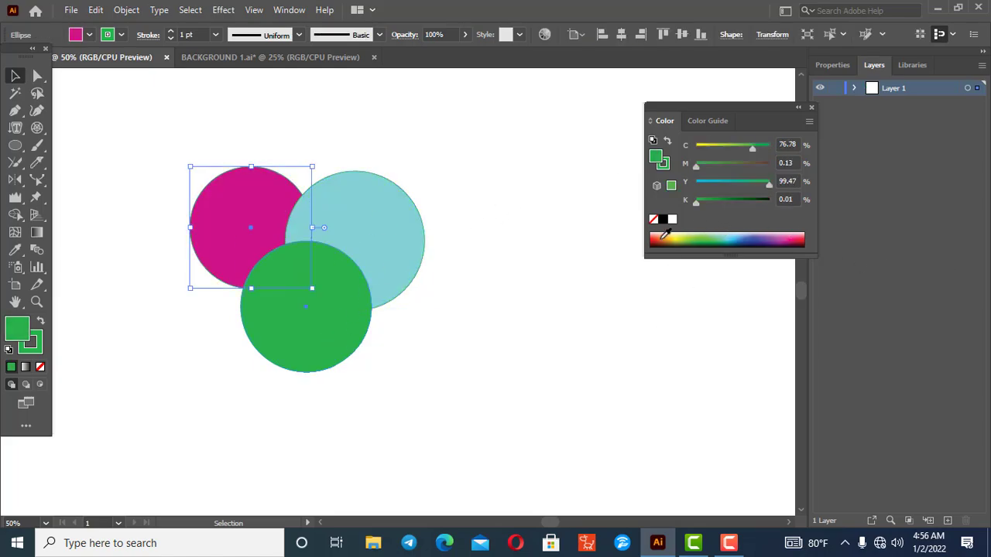
{"action": "left_click", "coordinate": [680, 234]}
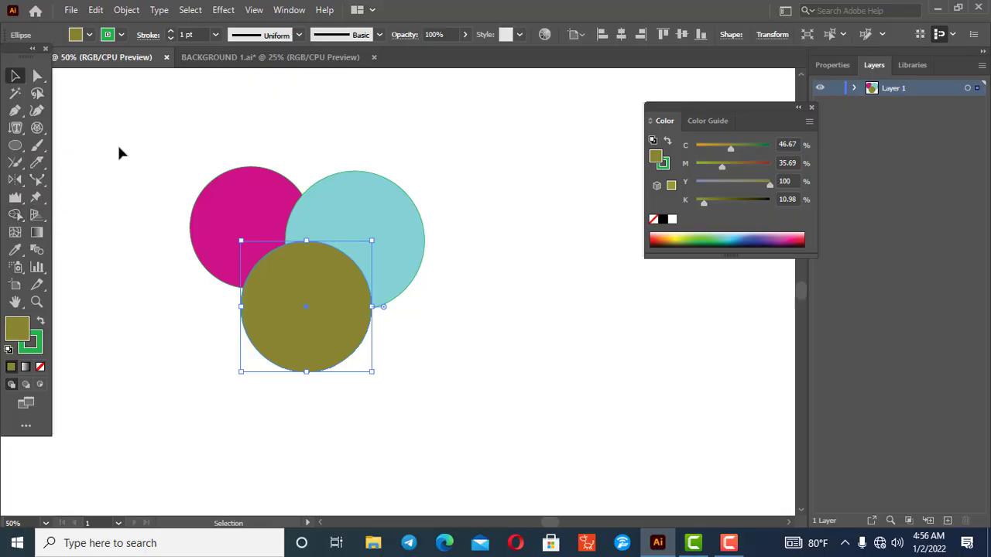
{"action": "left_click_drag", "start_coordinate": [119, 138], "coordinate": [477, 387]}
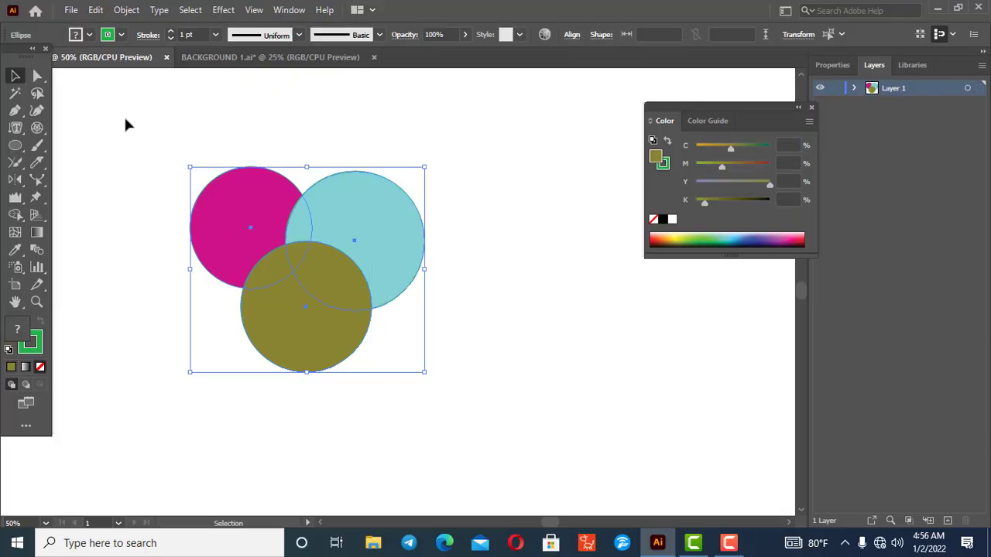
{"action": "left_click_drag", "start_coordinate": [126, 123], "coordinate": [429, 389]}
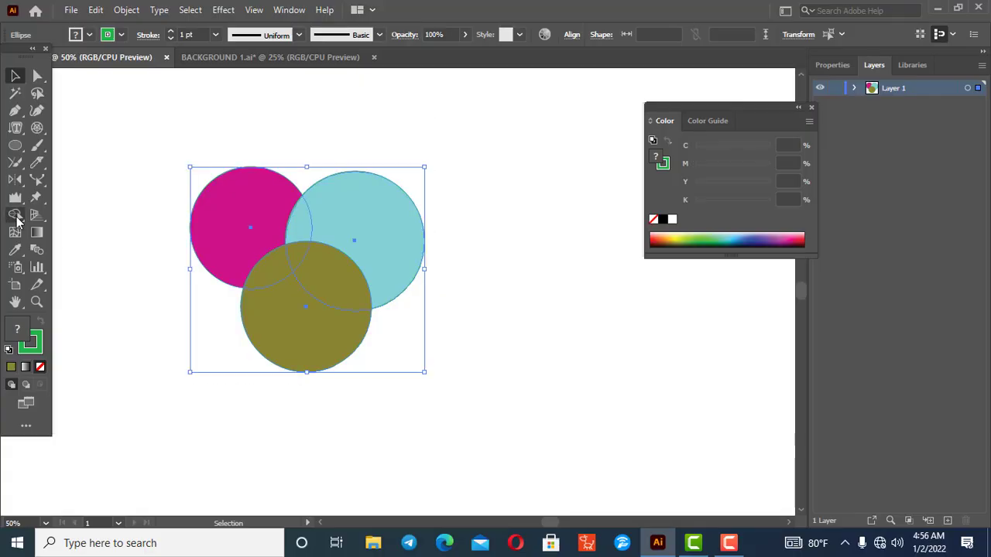
{"action": "left_click", "coordinate": [17, 219]}
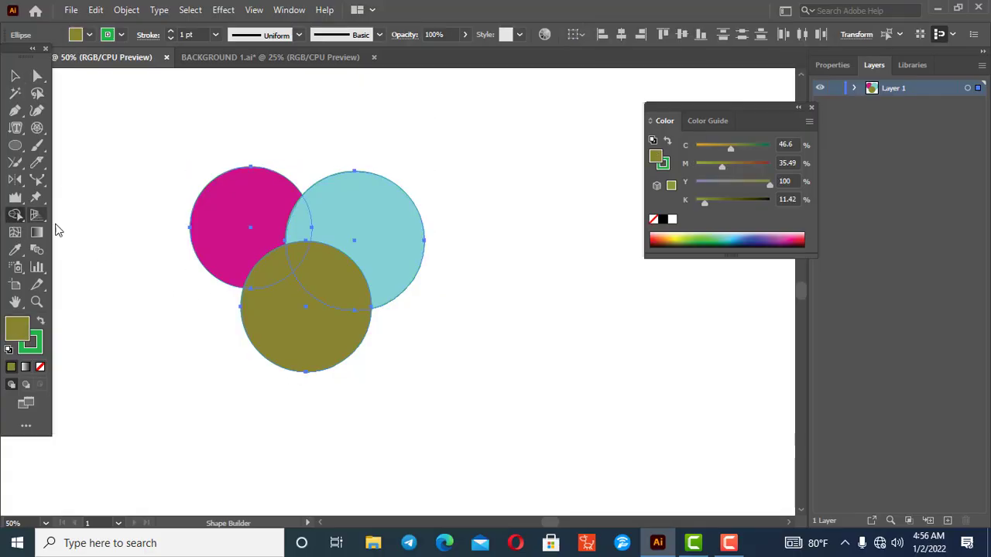
{"action": "scroll", "coordinate": [274, 283], "scroll_direction": "up", "scroll_amount": 1}
{"action": "scroll", "coordinate": [397, 268], "scroll_direction": "up", "scroll_amount": 1}
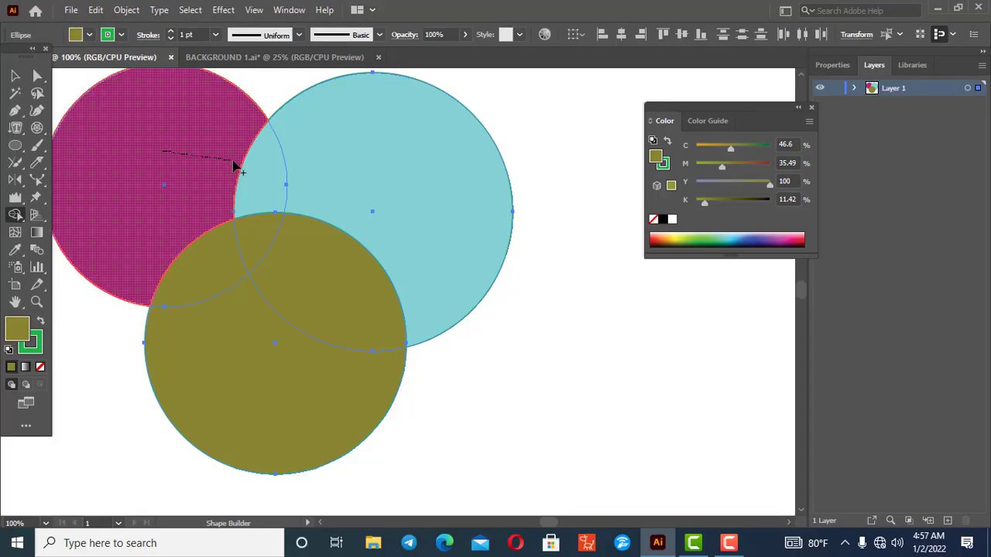
{"action": "left_click_drag", "start_coordinate": [235, 165], "coordinate": [335, 177]}
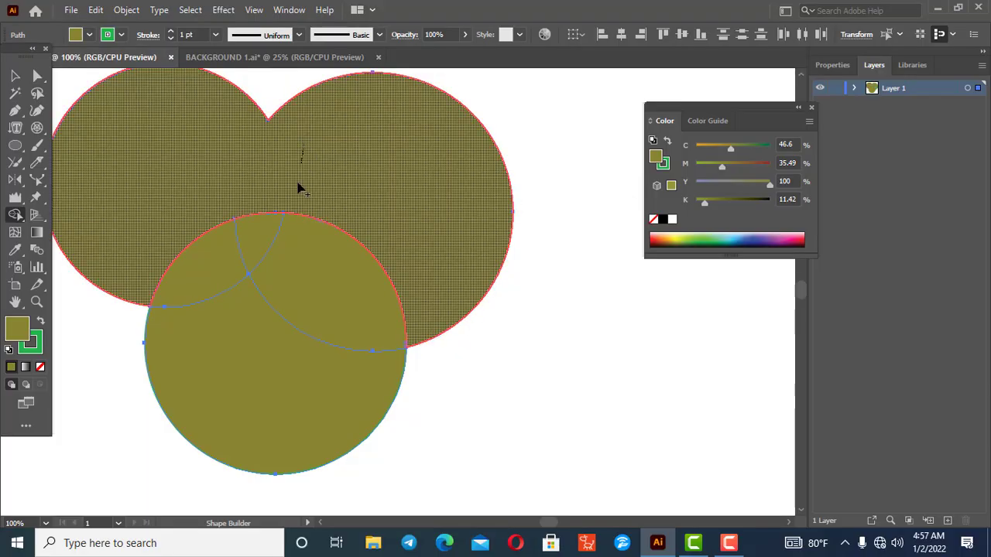
{"action": "mouse_move", "coordinate": [302, 146]}
{"action": "left_mouse_down"}
{"action": "mouse_move", "coordinate": [310, 328]}
{"action": "mouse_move", "coordinate": [199, 312]}
{"action": "mouse_move", "coordinate": [243, 248]}
{"action": "mouse_move", "coordinate": [256, 192]}
{"action": "left_mouse_up"}
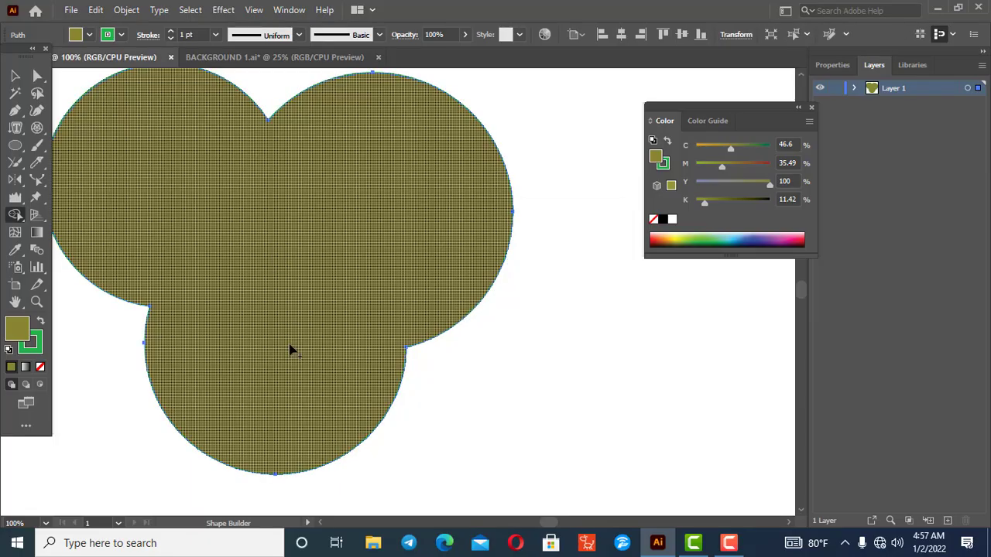
Step: Undo the Shape Builder merges and the lower circle's olive fill
{"action": "key", "text": "ctrl+z"}
{"action": "key", "text": "ctrl+z"}
{"action": "key", "text": "ctrl+z"}
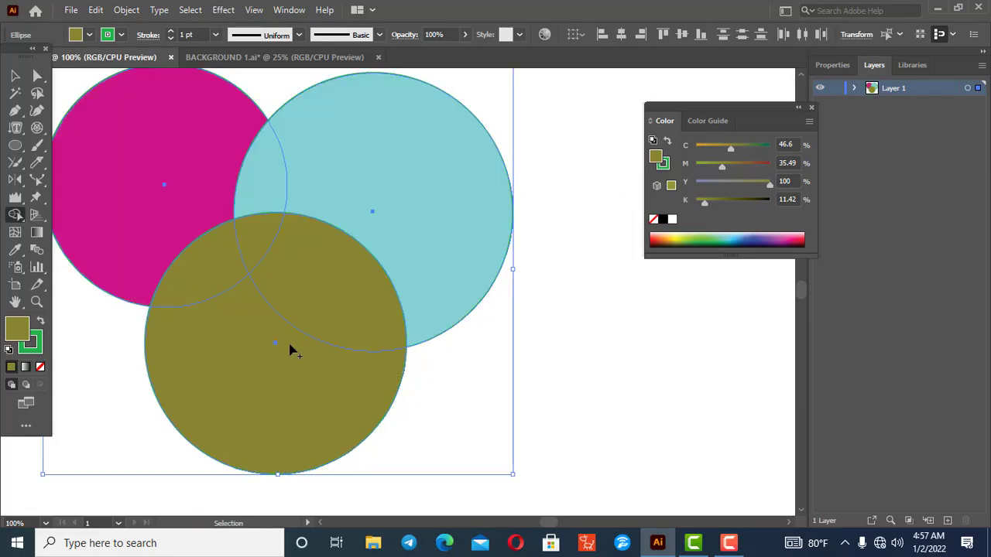
{"action": "key", "text": "ctrl+z"}
Step: Move the green circle away from the other two, about 379 px to the right and 29 px down
{"action": "left_click", "coordinate": [15, 75]}
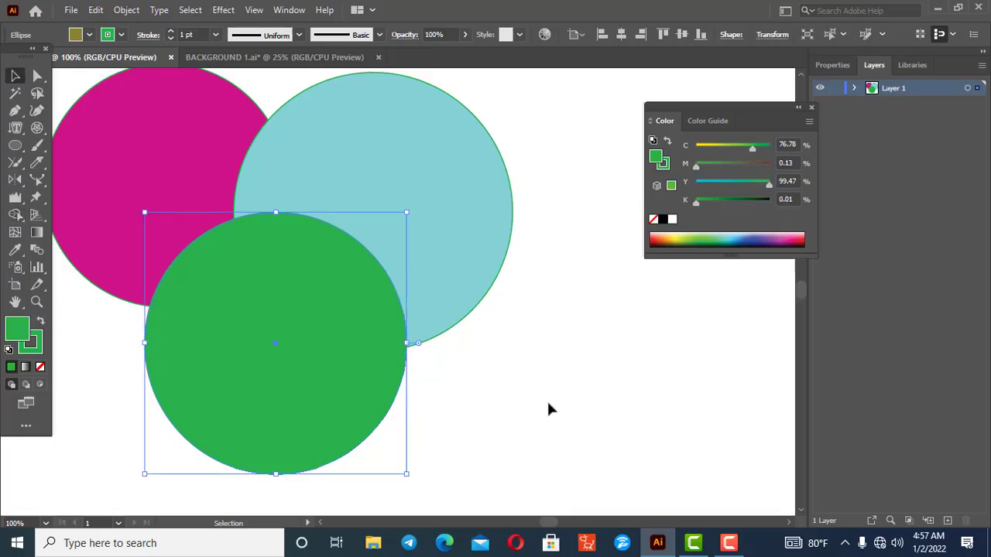
{"action": "left_click", "coordinate": [546, 399]}
{"action": "left_click_drag", "start_coordinate": [346, 377], "coordinate": [772, 409]}
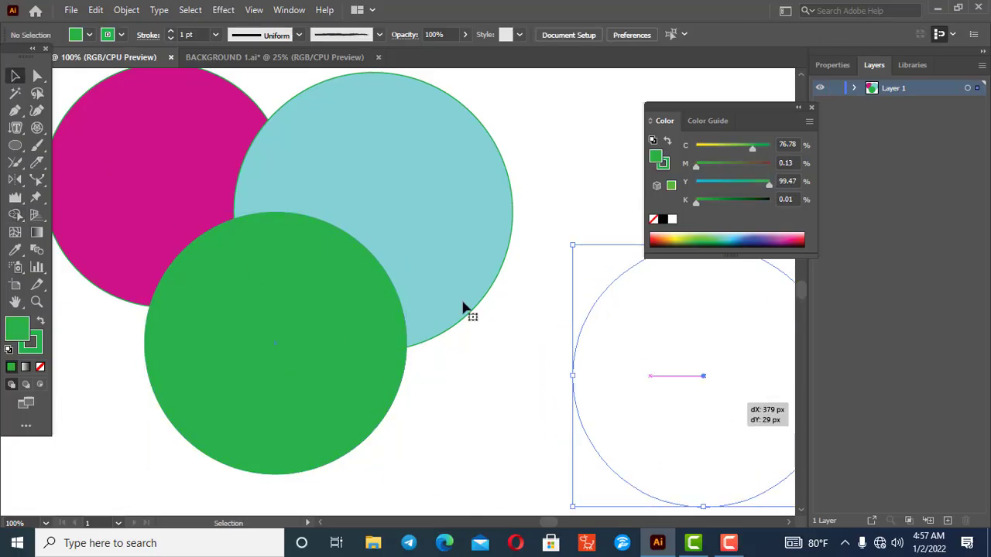
Step: Try merging the magenta and teal circles with the Shape Builder tool, and undo the merge
{"action": "left_click_drag", "start_coordinate": [84, 98], "coordinate": [469, 358]}
{"action": "left_click", "coordinate": [16, 216]}
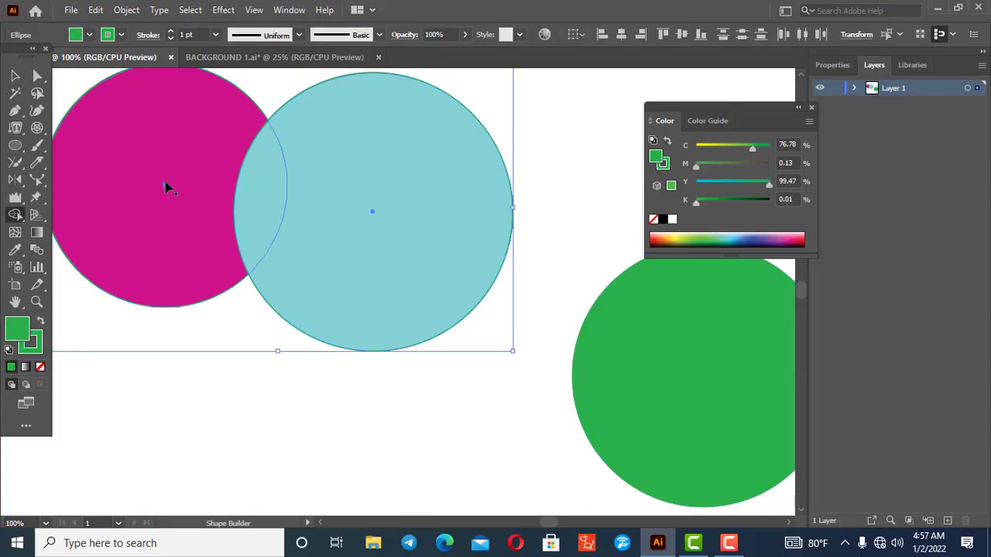
{"action": "left_click_drag", "start_coordinate": [166, 186], "coordinate": [385, 220]}
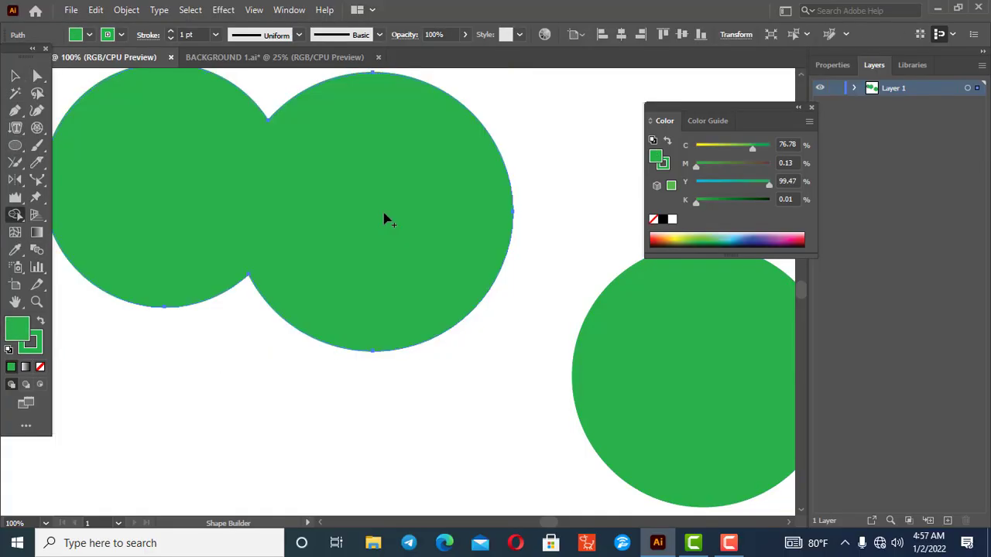
{"action": "key", "text": "ctrl+z"}
{"action": "scroll", "coordinate": [385, 220], "scroll_direction": "down", "scroll_amount": 2}
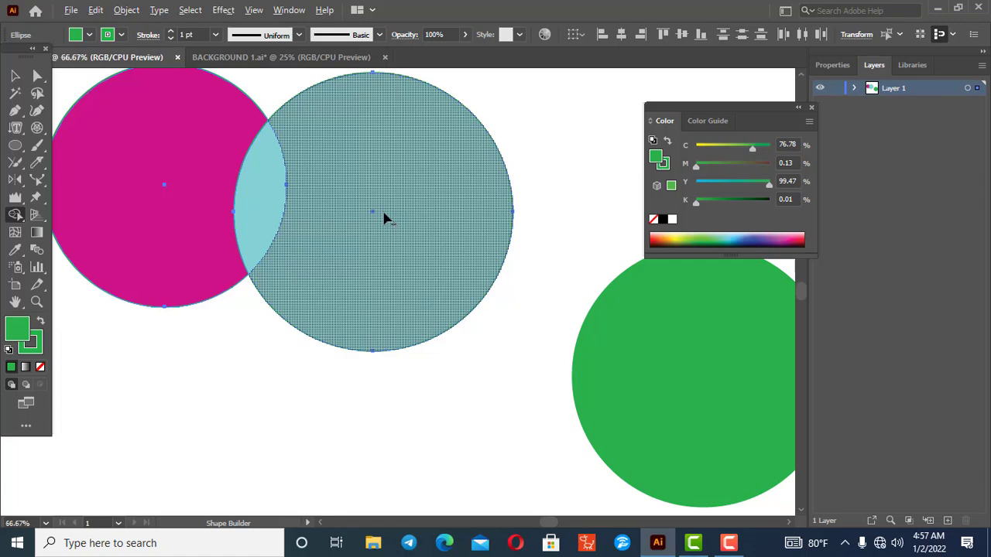
{"action": "left_click", "coordinate": [15, 75]}
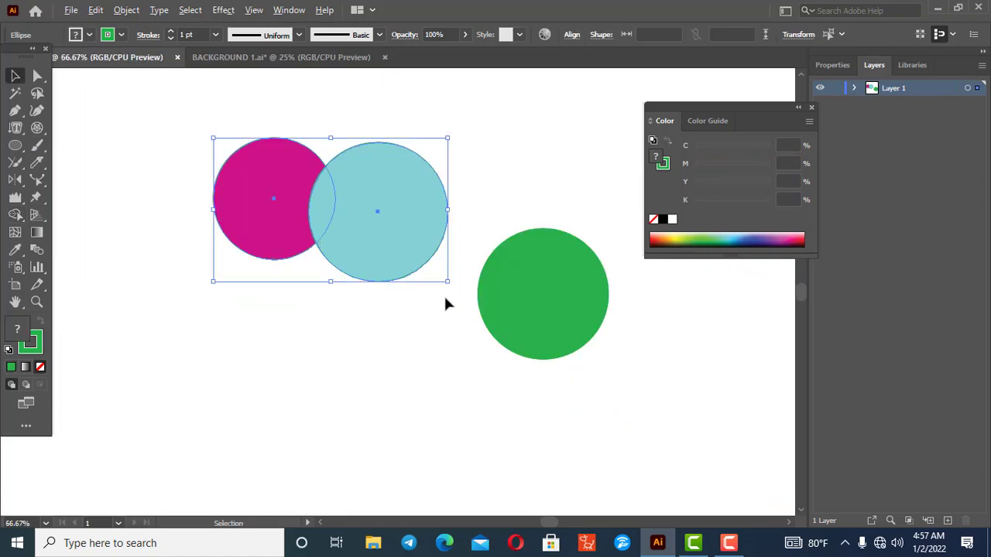
Step: Move the green circle back so that it overlaps the lower parts of the magenta and teal circles
{"action": "scroll", "coordinate": [445, 297], "scroll_direction": "up", "scroll_amount": 1}
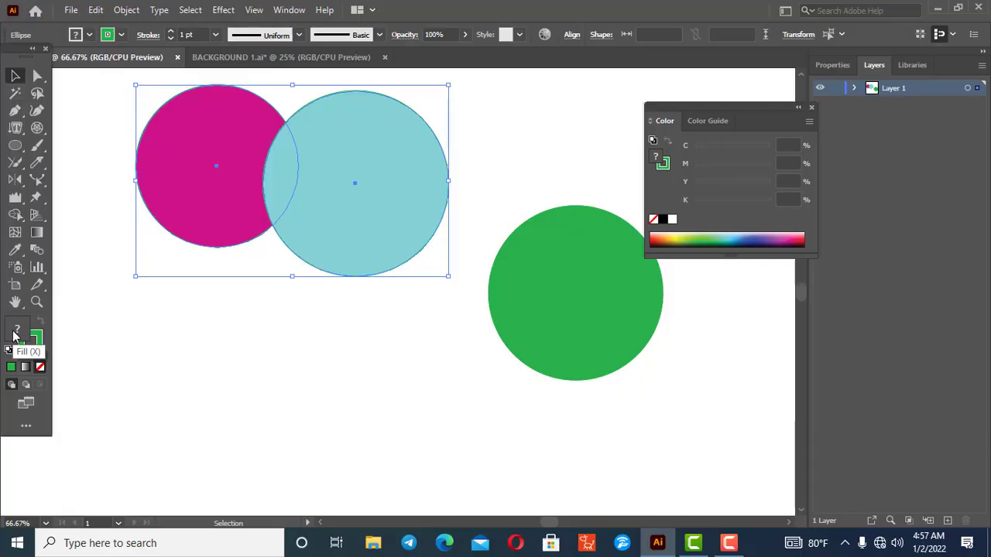
{"action": "key", "text": "x"}
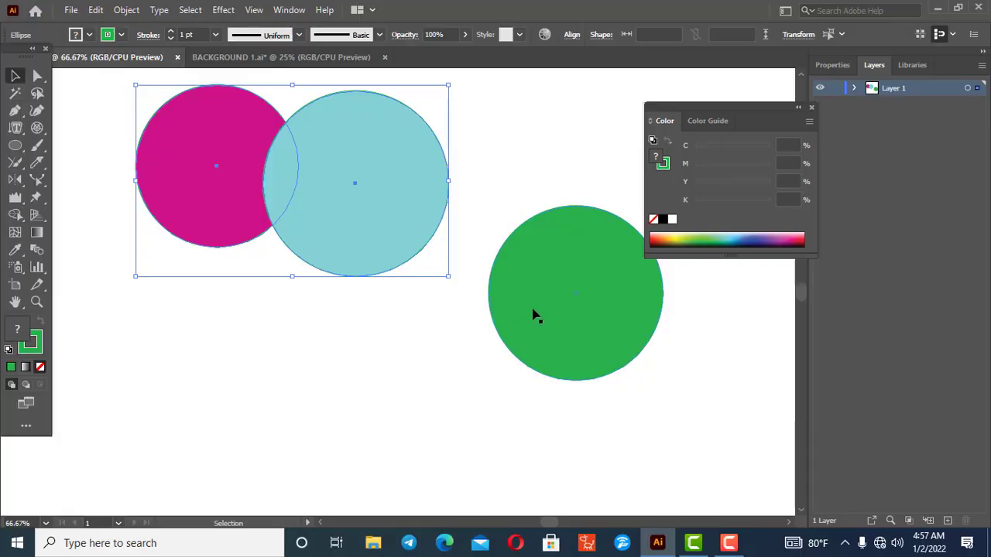
{"action": "left_click_drag", "start_coordinate": [535, 315], "coordinate": [248, 308]}
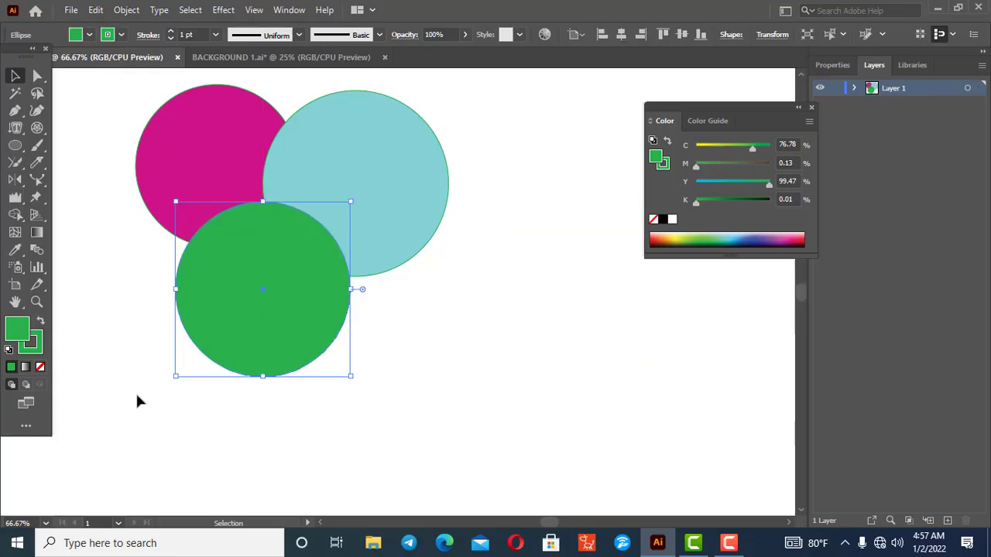
Step: Select all three circles and set their stroke to None
{"action": "left_click", "coordinate": [56, 361]}
{"action": "left_click", "coordinate": [40, 369]}
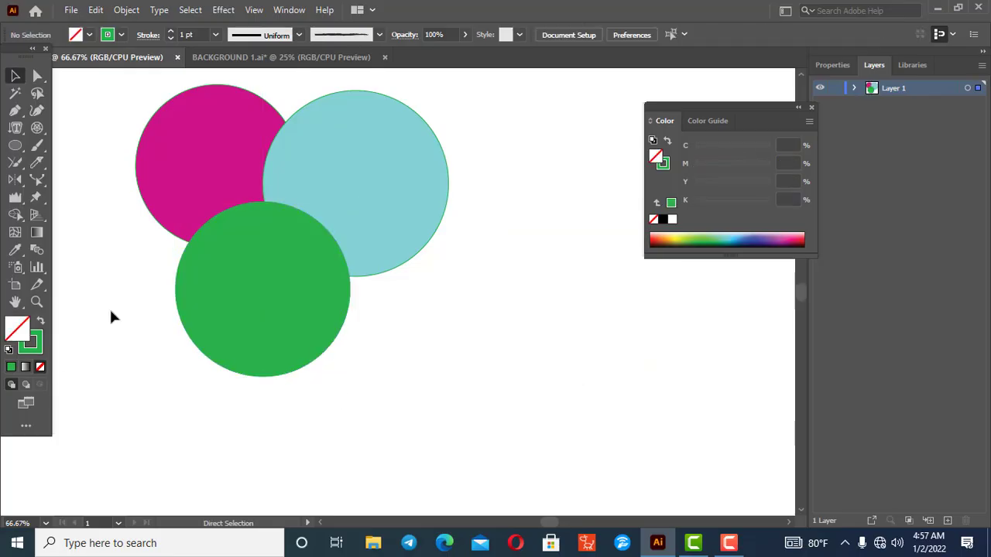
{"action": "key", "text": "ctrl+a"}
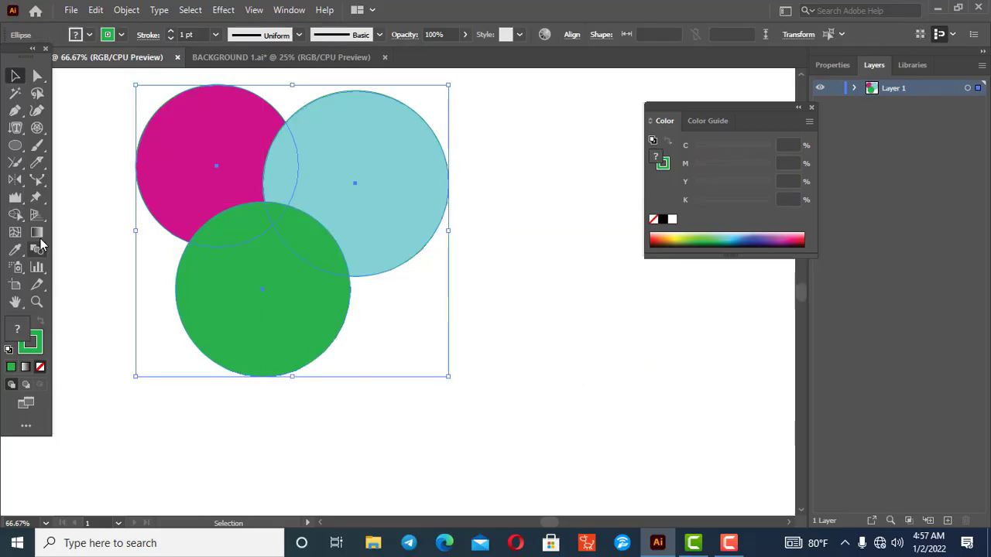
{"action": "left_click", "coordinate": [35, 347]}
{"action": "left_click", "coordinate": [40, 367]}
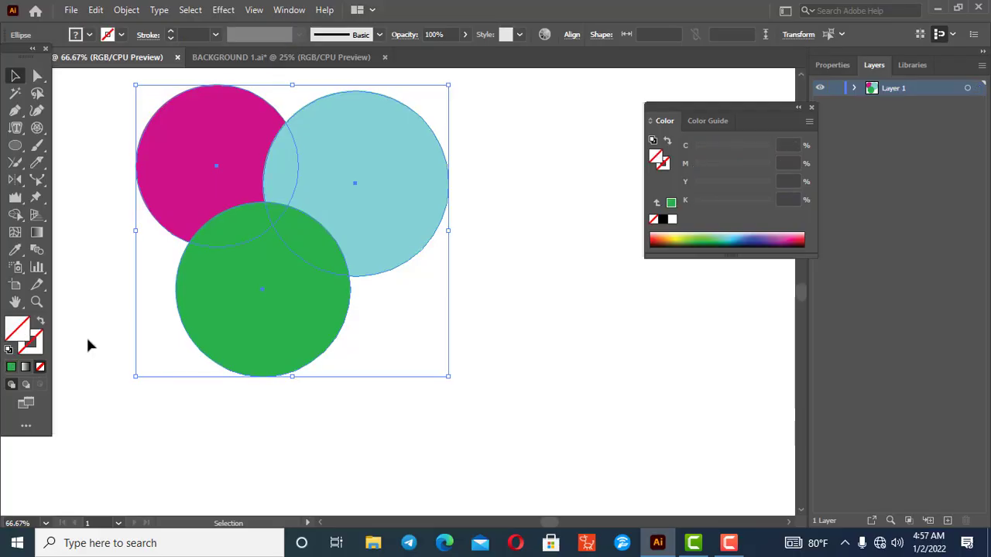
Step: Try merging the magenta and teal circles using Shape Builder with no fill and no stroke, undo the merge, and deselect everything
{"action": "left_click", "coordinate": [88, 345]}
{"action": "key", "text": "ctrl+a"}
{"action": "left_click", "coordinate": [13, 218]}
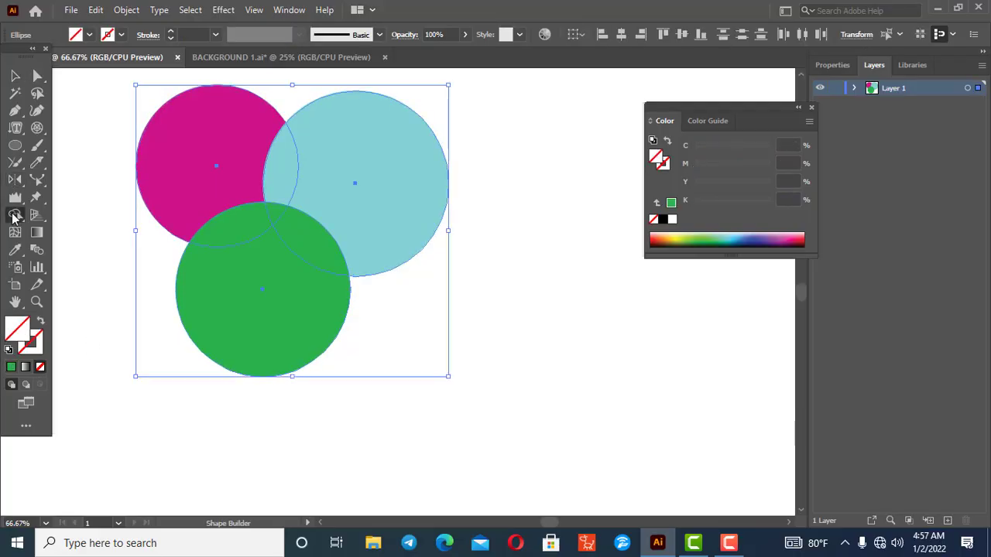
{"action": "left_click_drag", "start_coordinate": [237, 132], "coordinate": [370, 169]}
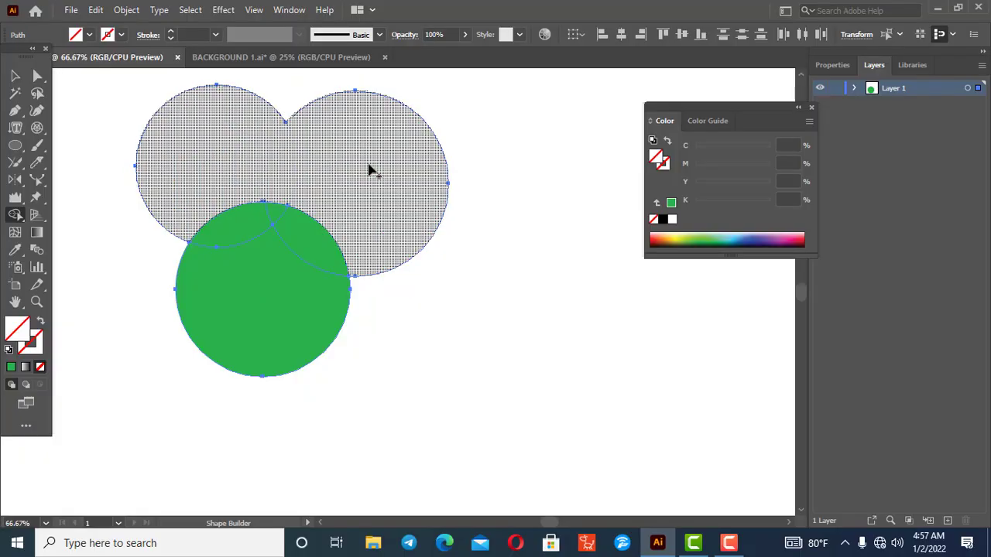
{"action": "key", "text": "v"}
{"action": "key", "text": "ctrl+z"}
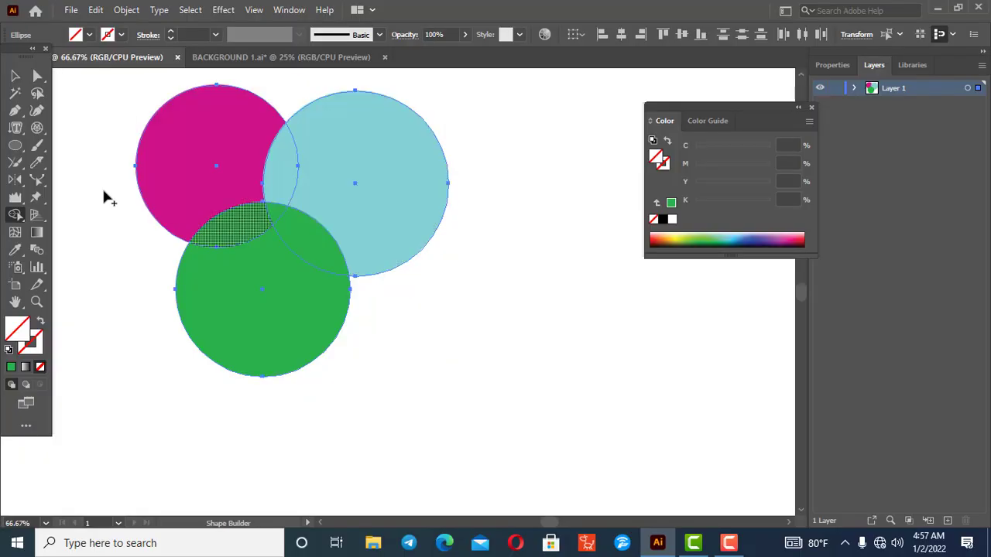
{"action": "left_click", "coordinate": [15, 75]}
{"action": "left_click", "coordinate": [66, 326]}
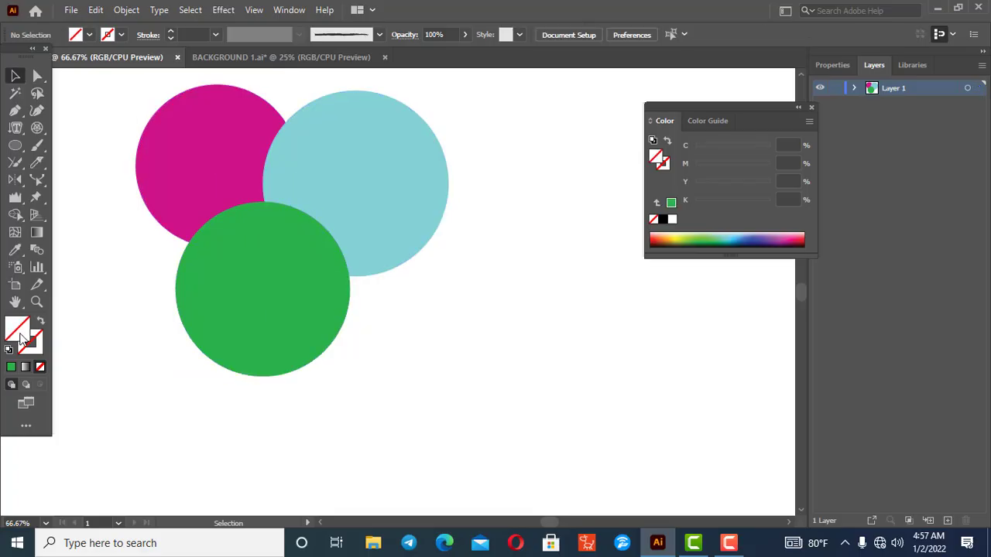
Step: Sample the magenta circle's fill, try merging the magenta and teal circles in that colour using Shape Builder, and undo the merge
{"action": "left_click", "coordinate": [15, 250]}
{"action": "left_click", "coordinate": [182, 156]}
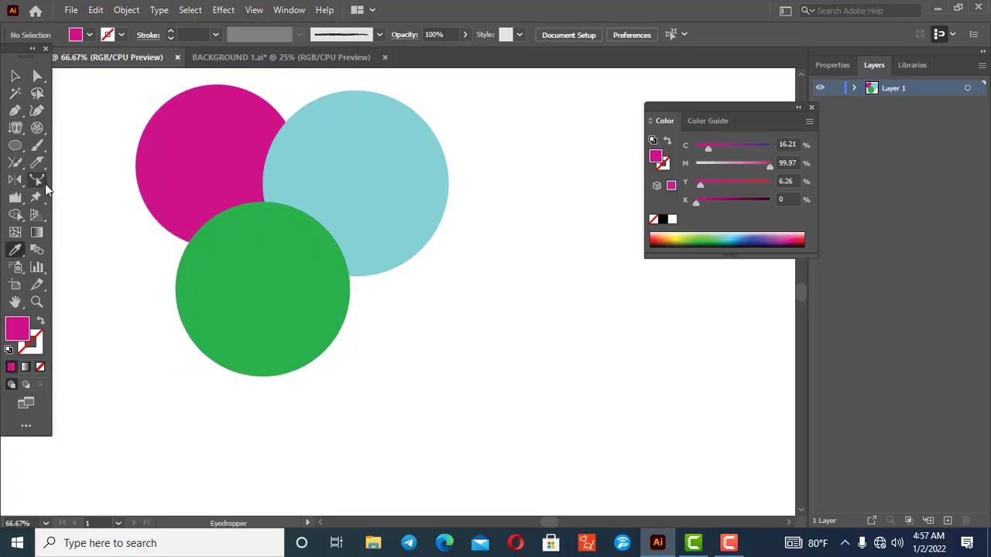
{"action": "left_click", "coordinate": [15, 214]}
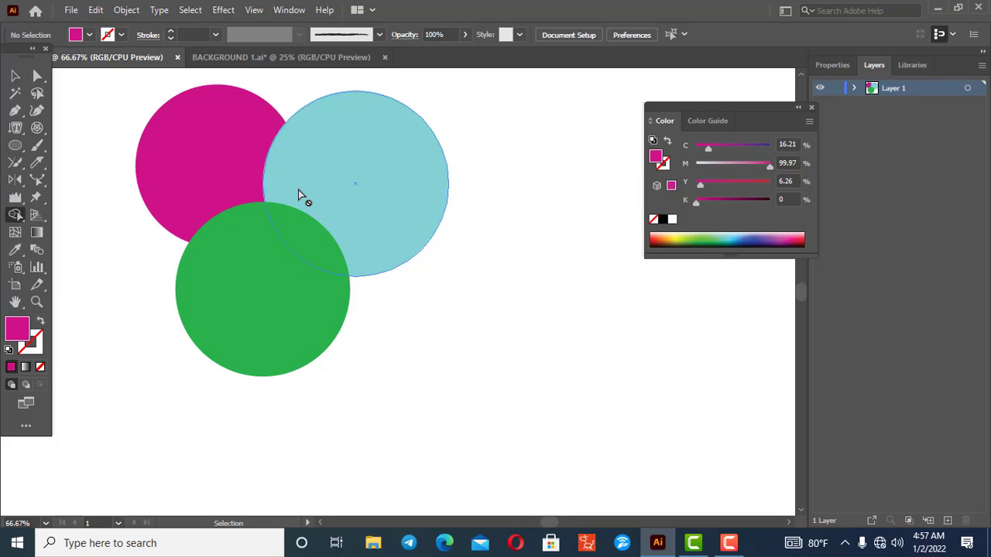
{"action": "key", "text": "ctrl+a"}
{"action": "left_click_drag", "start_coordinate": [213, 141], "coordinate": [373, 179]}
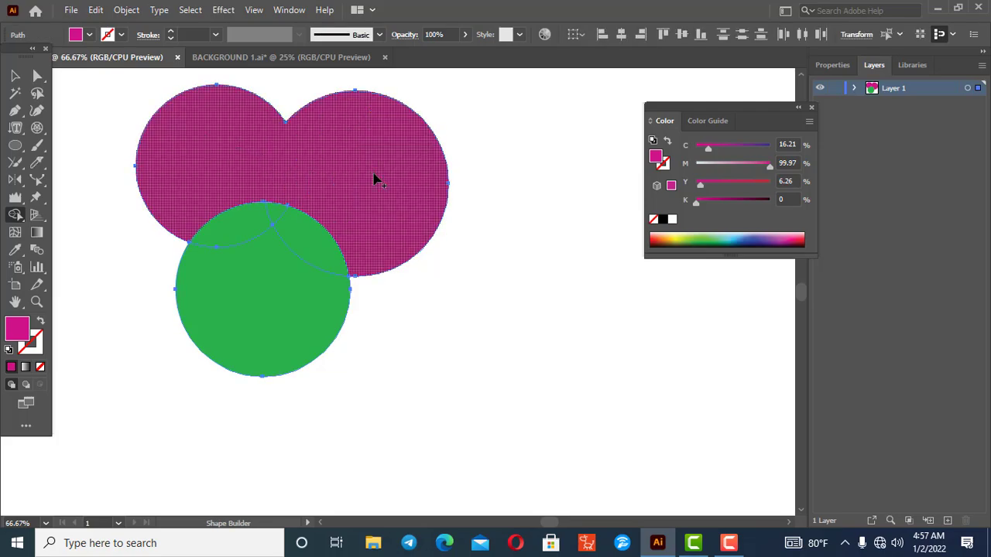
{"action": "key", "text": "ctrl+z"}
{"action": "left_click", "coordinate": [15, 75]}
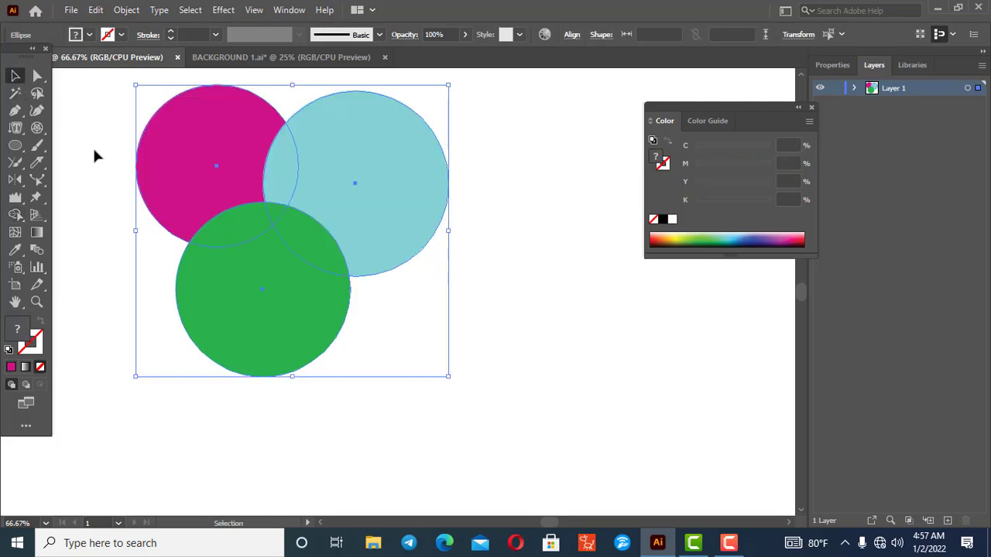
{"action": "left_click", "coordinate": [92, 146]}
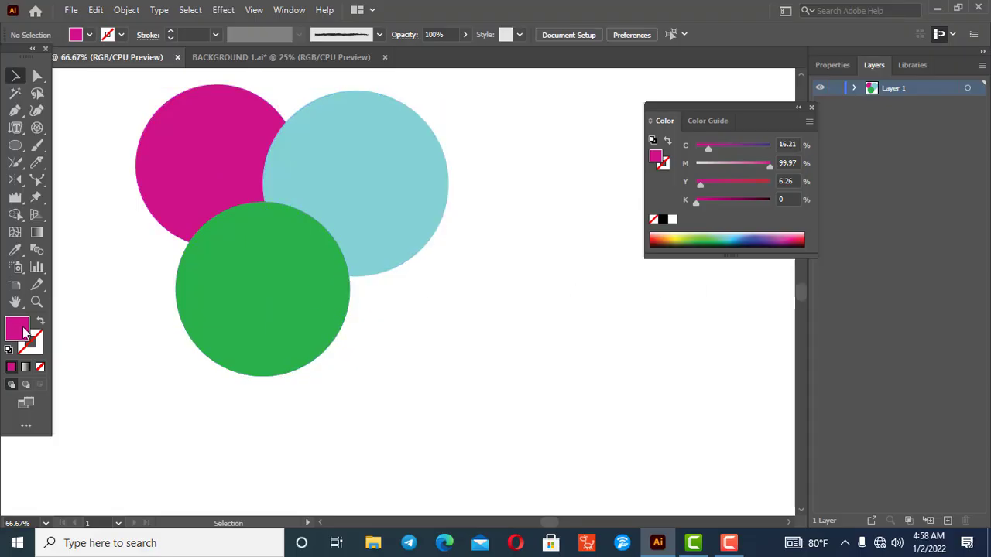
Step: Sample the green circle's fill with the Eyedropper and merge all three overlapping circles into one green shape with Shape Builder
{"action": "left_click", "coordinate": [15, 249]}
{"action": "left_click", "coordinate": [244, 300]}
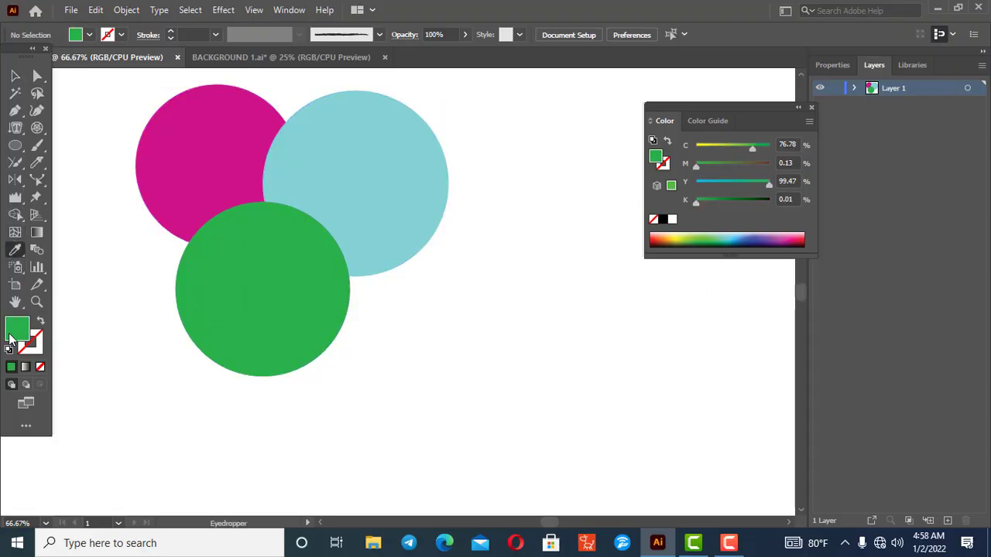
{"action": "left_click", "coordinate": [14, 214]}
{"action": "key", "text": "ctrl+a"}
{"action": "mouse_move", "coordinate": [212, 150]}
{"action": "left_mouse_down"}
{"action": "mouse_move", "coordinate": [316, 181]}
{"action": "mouse_move", "coordinate": [361, 181]}
{"action": "left_mouse_up"}
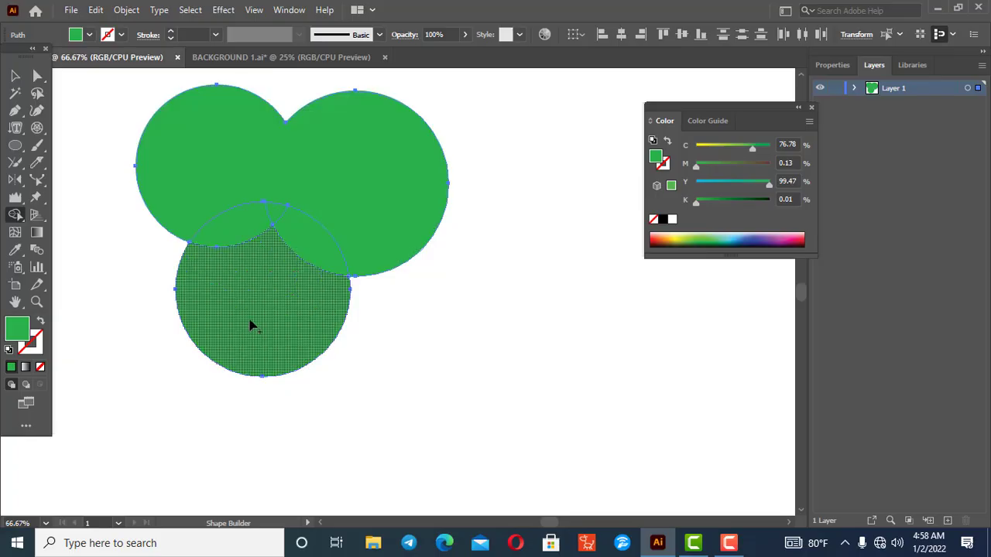
{"action": "left_click_drag", "start_coordinate": [403, 175], "coordinate": [307, 279]}
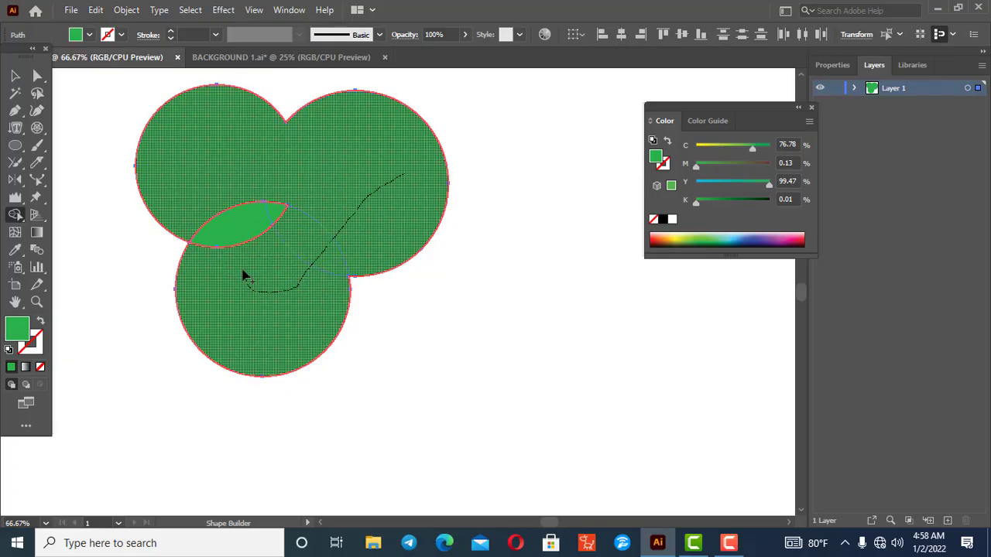
{"action": "mouse_move", "coordinate": [242, 272]}
{"action": "left_mouse_down"}
{"action": "mouse_move", "coordinate": [222, 192]}
{"action": "mouse_move", "coordinate": [305, 222]}
{"action": "left_mouse_up"}
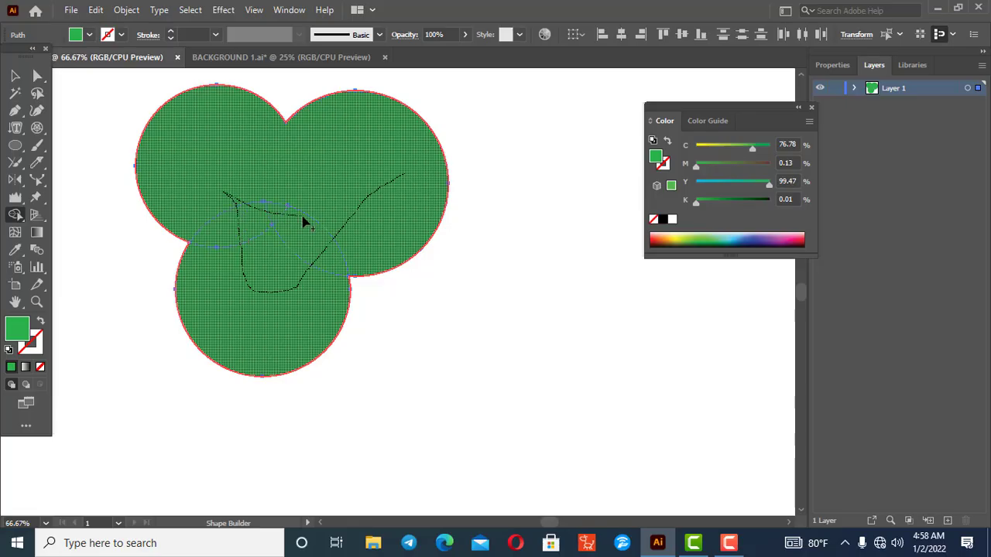
{"action": "left_click", "coordinate": [11, 74]}
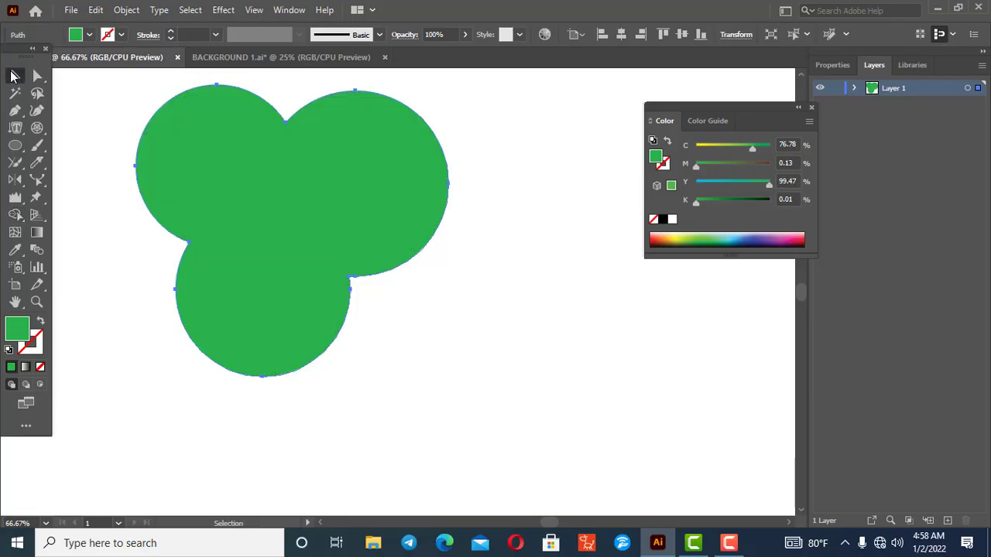
Step: Move the merged green shape a short distance across the artboard and delete it
{"action": "left_click_drag", "start_coordinate": [344, 225], "coordinate": [348, 264]}
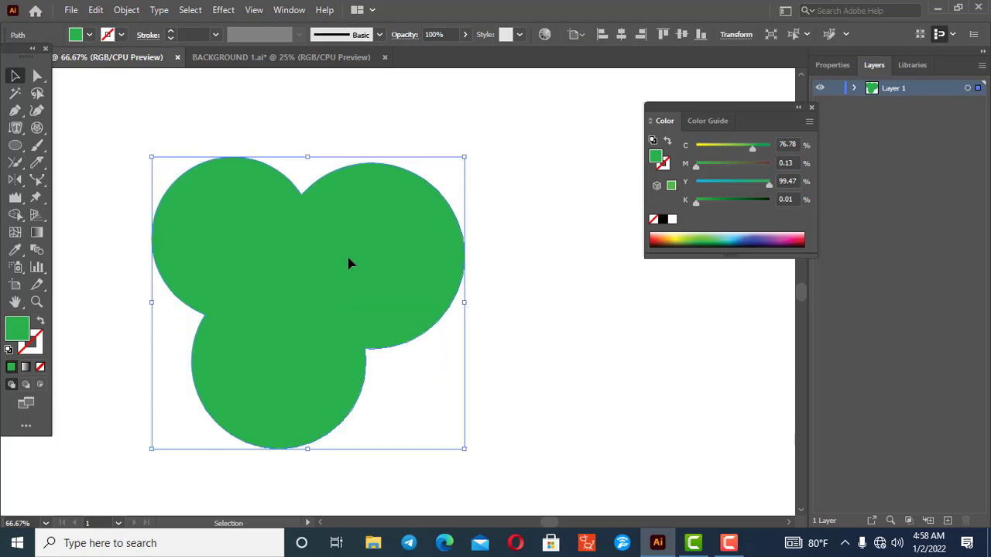
{"action": "key", "text": "ctrl+minus"}
{"action": "left_click", "coordinate": [547, 338]}
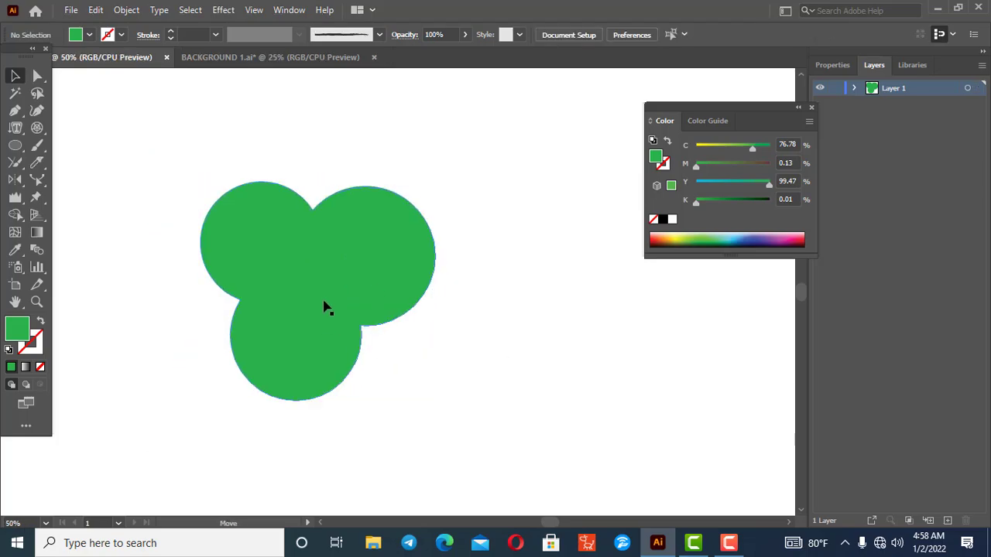
{"action": "left_click_drag", "start_coordinate": [324, 306], "coordinate": [355, 306]}
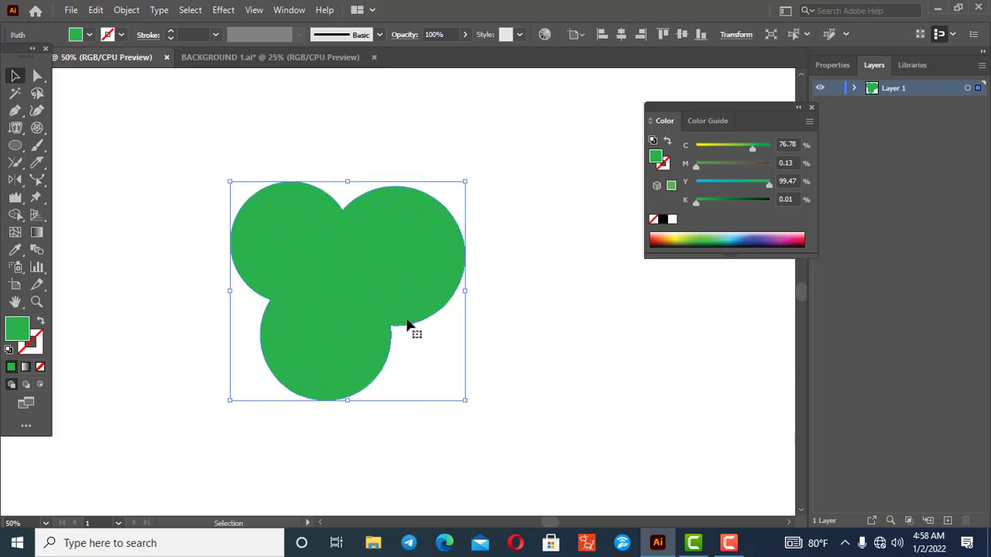
{"action": "key", "text": "Delete"}
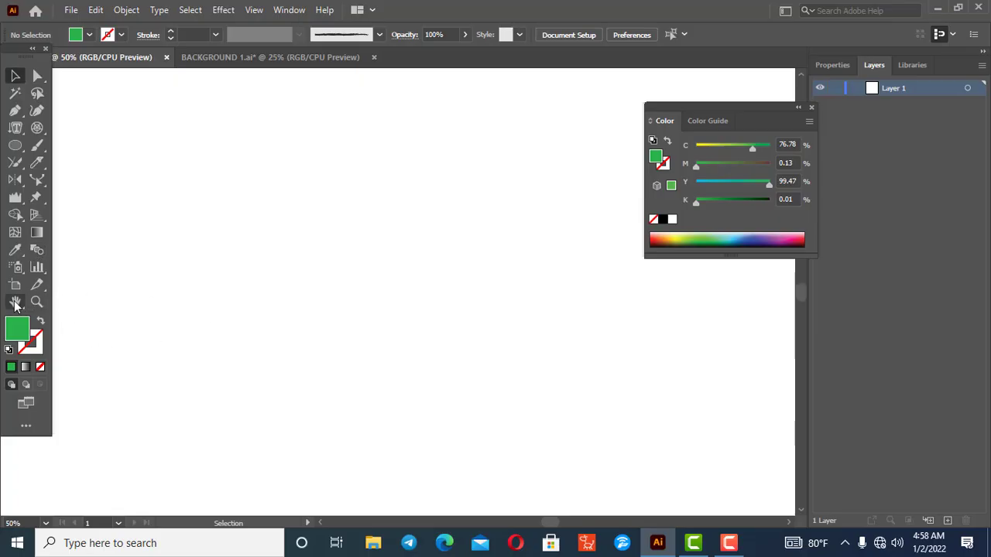
Step: Zoom out until the whole empty artboard fits at 25% and pan it slightly with the Hand tool
{"action": "key", "text": "ctrl+minus"}
{"action": "key", "text": "ctrl+minus"}
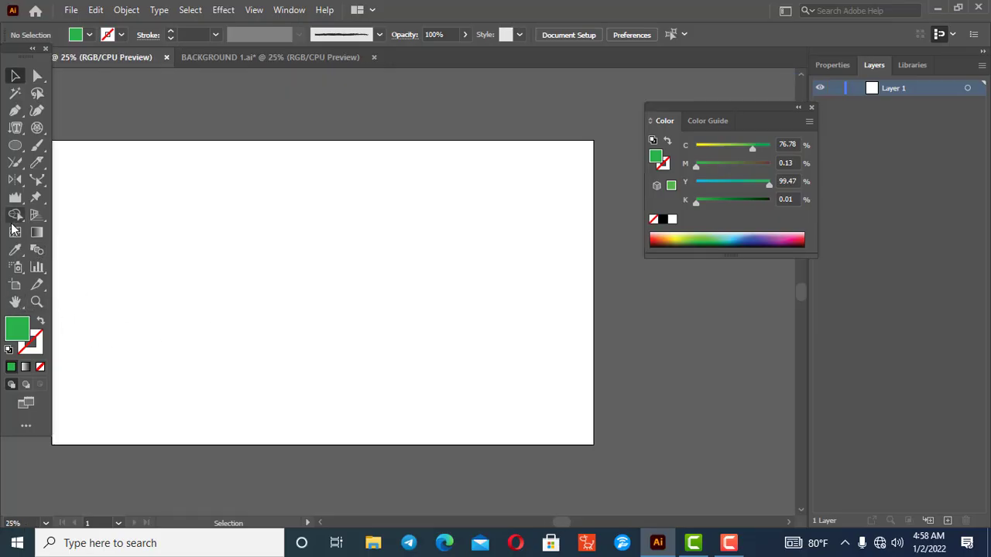
{"action": "scroll", "coordinate": [184, 331], "scroll_direction": "down", "scroll_amount": 1}
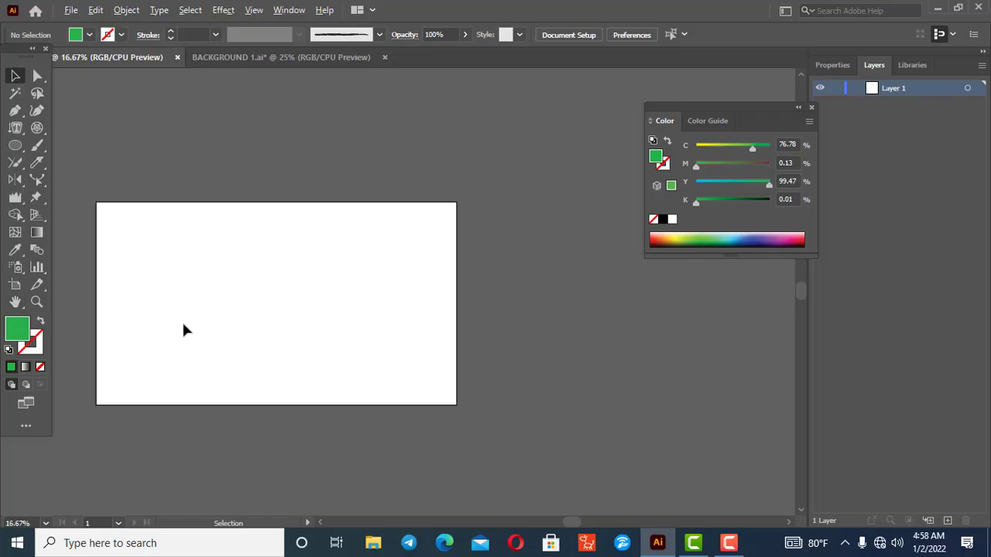
{"action": "scroll", "coordinate": [144, 302], "scroll_direction": "up", "scroll_amount": 1}
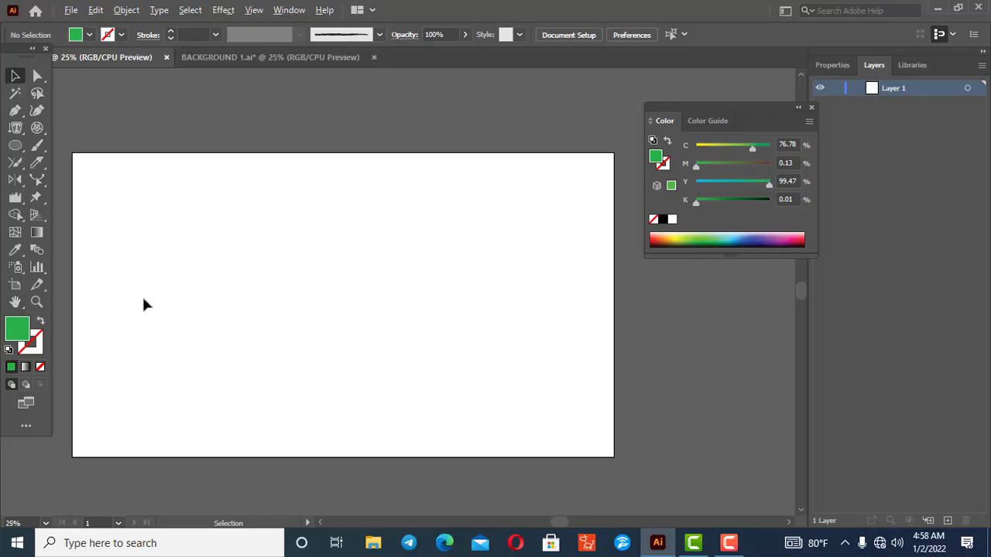
{"action": "left_click", "coordinate": [15, 302]}
{"action": "left_click_drag", "start_coordinate": [200, 300], "coordinate": [214, 278]}
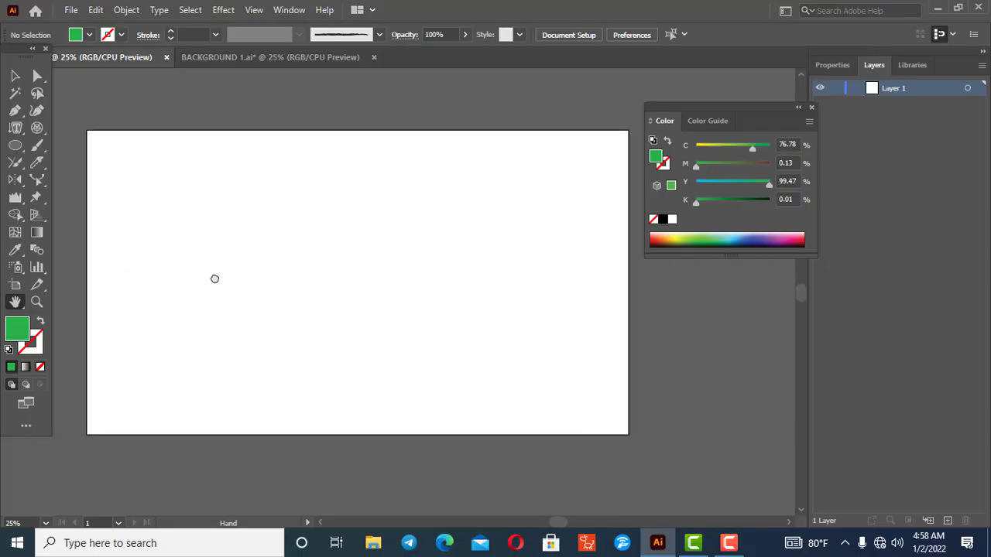
Step: Scroll the artboard view sideways and close the Color panel
{"action": "left_click", "coordinate": [320, 522]}
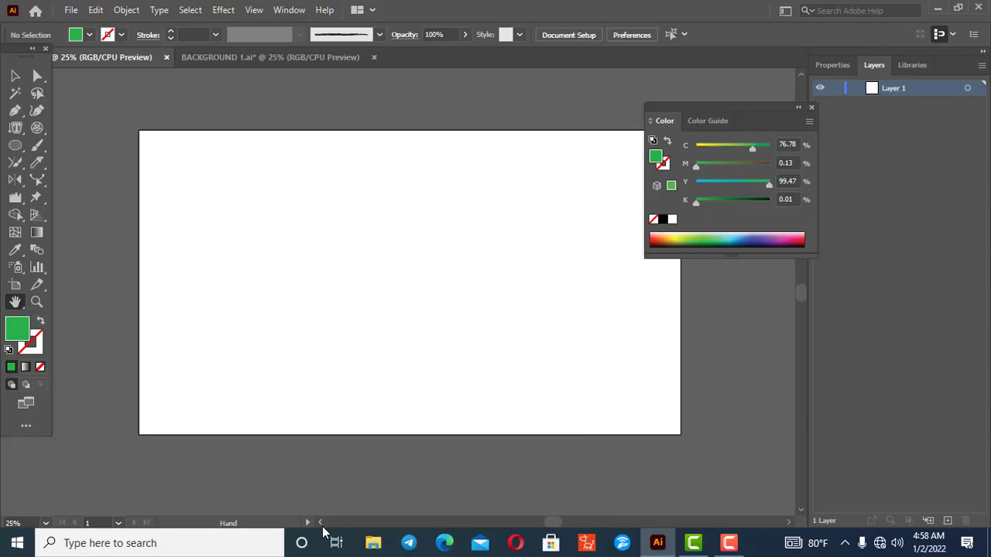
{"action": "left_click", "coordinate": [789, 523]}
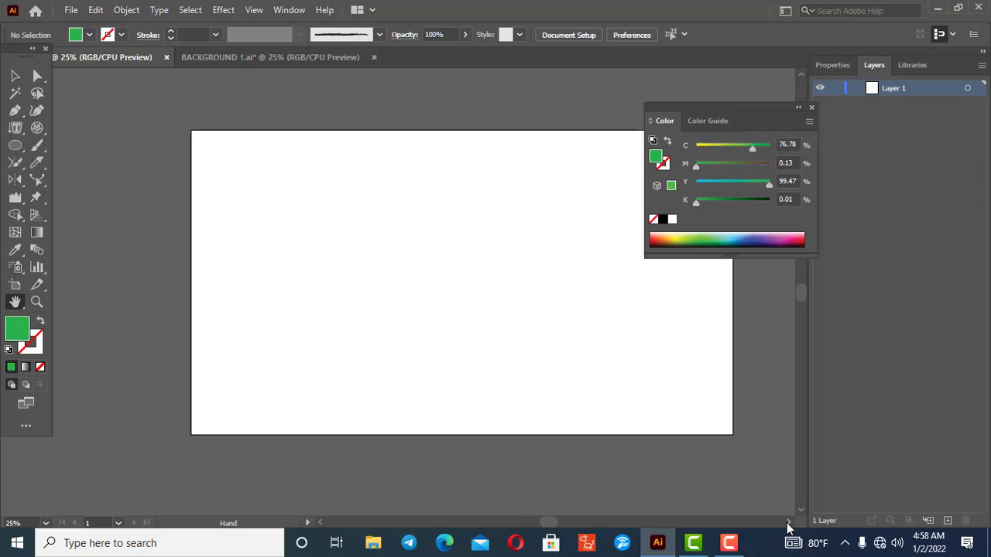
{"action": "left_click", "coordinate": [320, 523]}
{"action": "left_click", "coordinate": [320, 523]}
{"action": "left_click", "coordinate": [811, 107]}
Step: Scroll the artboard view vertically and horizontally until the empty artboard is roughly centred in view
{"action": "left_click", "coordinate": [801, 75]}
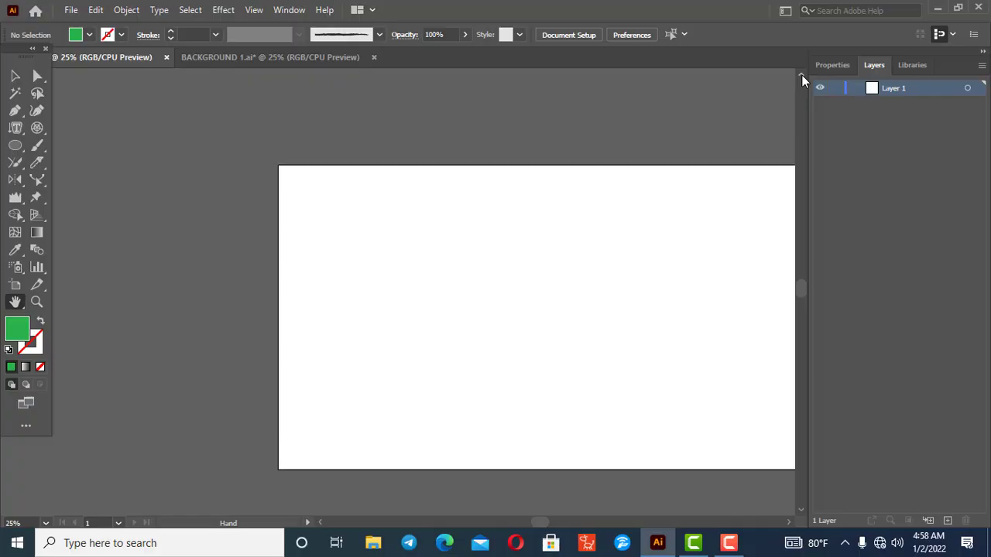
{"action": "left_click", "coordinate": [803, 504]}
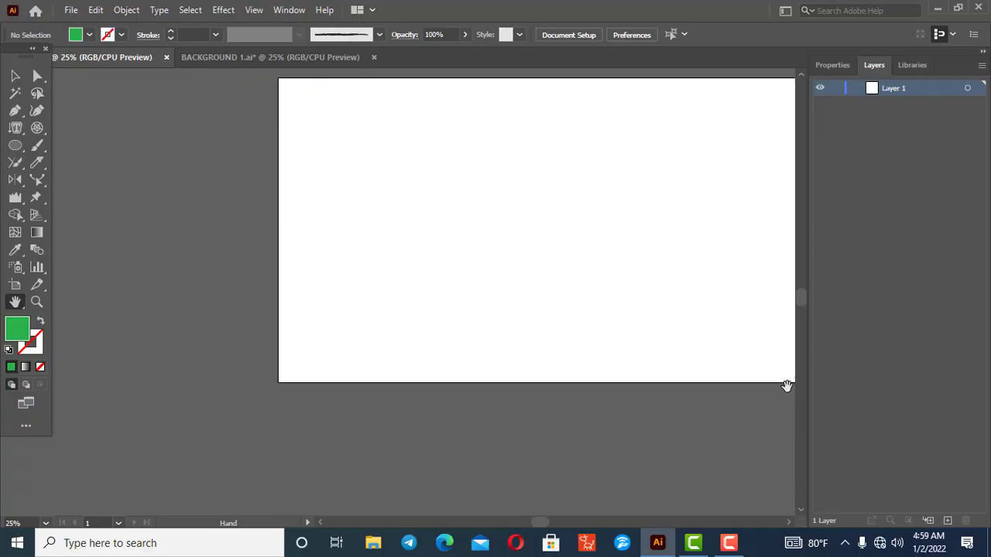
{"action": "left_click_drag", "start_coordinate": [798, 303], "coordinate": [799, 301]}
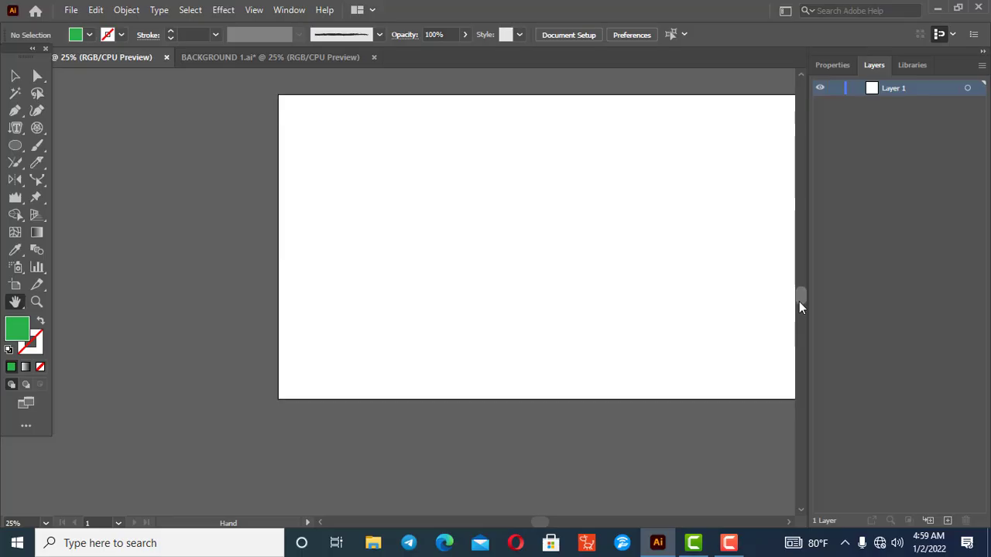
{"action": "left_click_drag", "start_coordinate": [540, 523], "coordinate": [548, 524]}
{"action": "scroll", "coordinate": [466, 337], "scroll_direction": "up", "scroll_amount": 2}
{"action": "scroll", "coordinate": [466, 338], "scroll_direction": "down", "scroll_amount": 1}
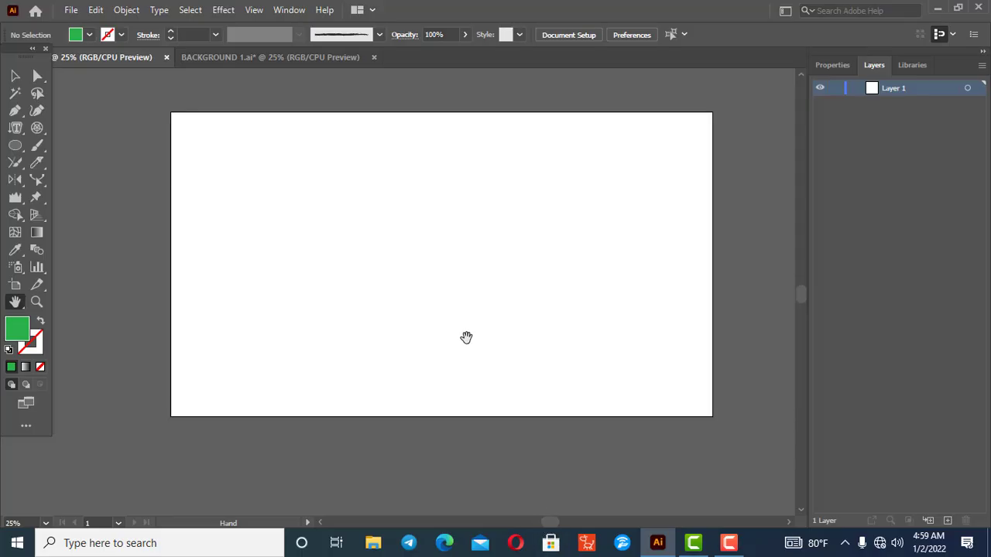
{"action": "scroll", "coordinate": [466, 337], "scroll_direction": "down", "scroll_amount": 2}
{"action": "scroll", "coordinate": [467, 338], "scroll_direction": "up", "scroll_amount": 5}
{"action": "scroll", "coordinate": [469, 339], "scroll_direction": "down", "scroll_amount": 4}
{"action": "scroll", "coordinate": [470, 338], "scroll_direction": "up", "scroll_amount": 2}
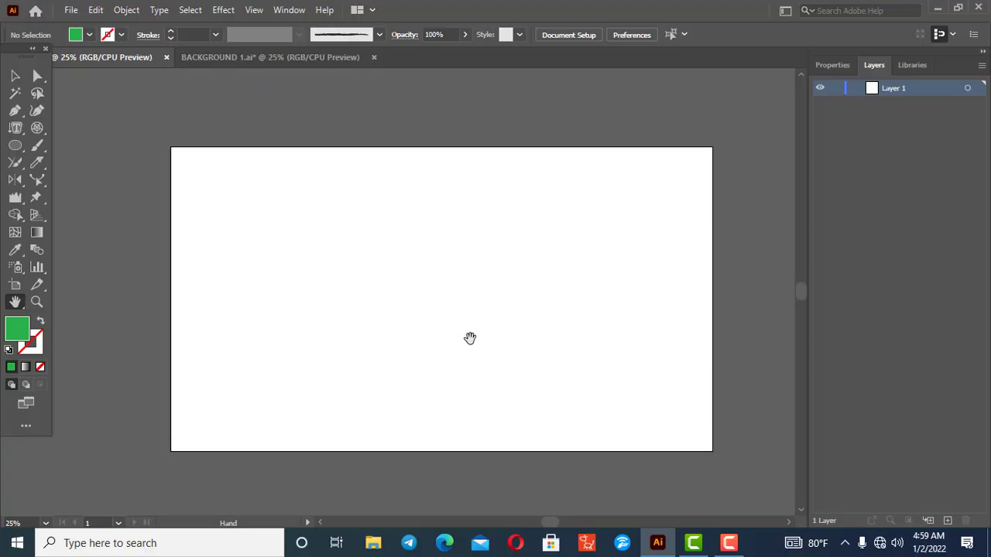
Step: Pan and scroll around the empty artboard with the Hand tool and bring it back near the centre of the view
{"action": "scroll", "coordinate": [470, 338], "scroll_direction": "up", "scroll_amount": 1}
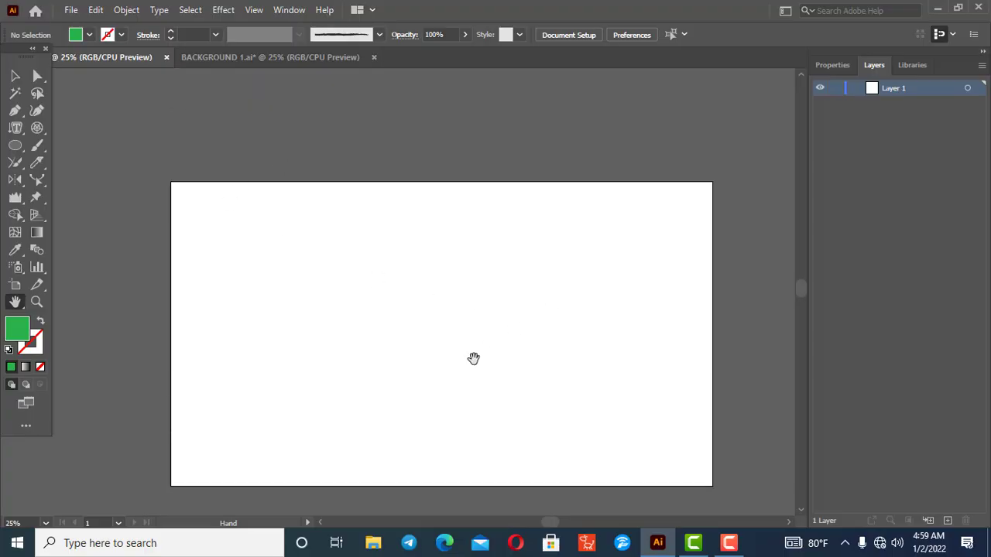
{"action": "scroll", "coordinate": [511, 360], "scroll_direction": "right", "scroll_amount": 10}
{"action": "scroll", "coordinate": [511, 361], "scroll_direction": "down", "scroll_amount": 2}
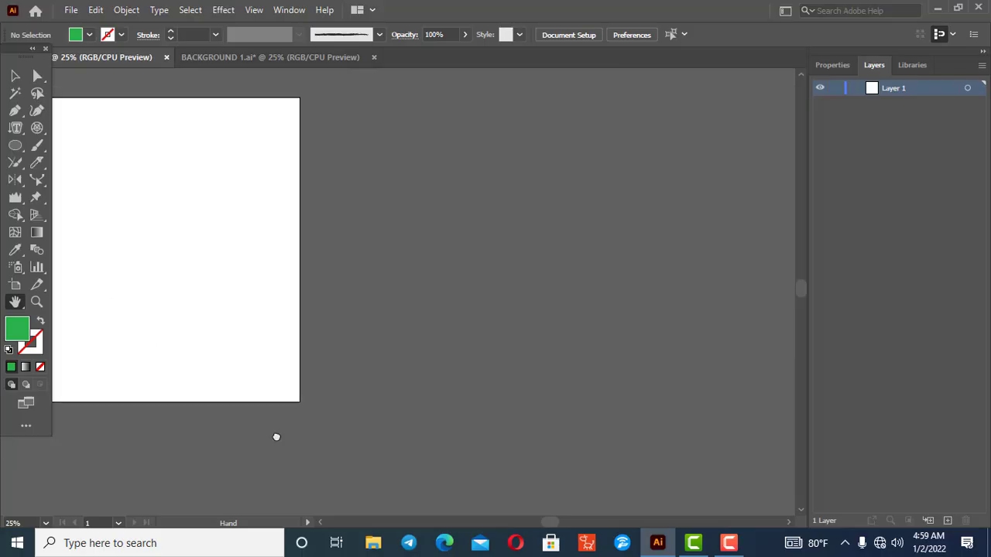
{"action": "scroll", "coordinate": [294, 402], "scroll_direction": "left", "scroll_amount": 4}
{"action": "scroll", "coordinate": [294, 402], "scroll_direction": "up", "scroll_amount": 2}
{"action": "scroll", "coordinate": [379, 361], "scroll_direction": "left", "scroll_amount": 4}
{"action": "left_click_drag", "start_coordinate": [449, 356], "coordinate": [497, 322]}
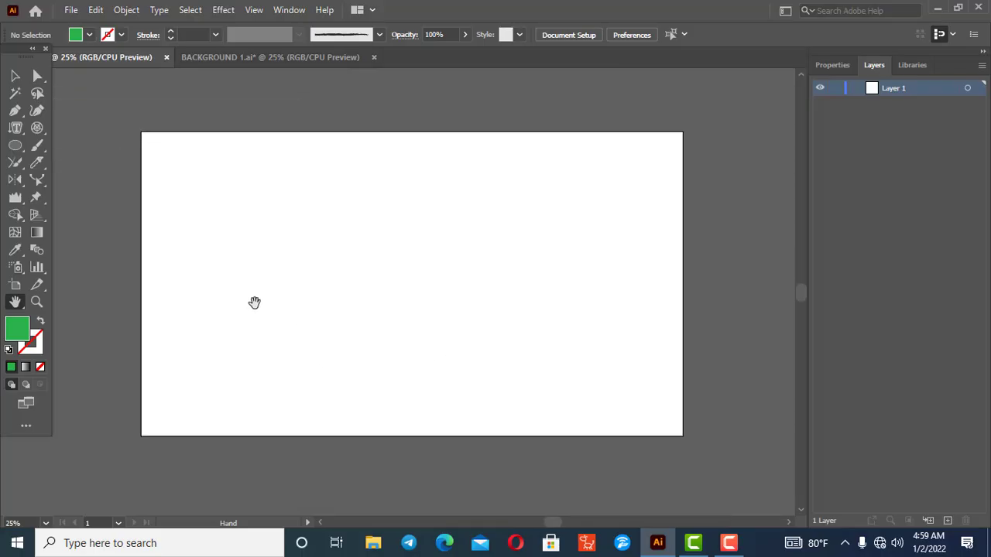
{"action": "scroll", "coordinate": [274, 303], "scroll_direction": "up", "scroll_amount": 1, "text": "alt"}
{"action": "scroll", "coordinate": [510, 317], "scroll_direction": "down", "scroll_amount": 1, "text": "alt"}
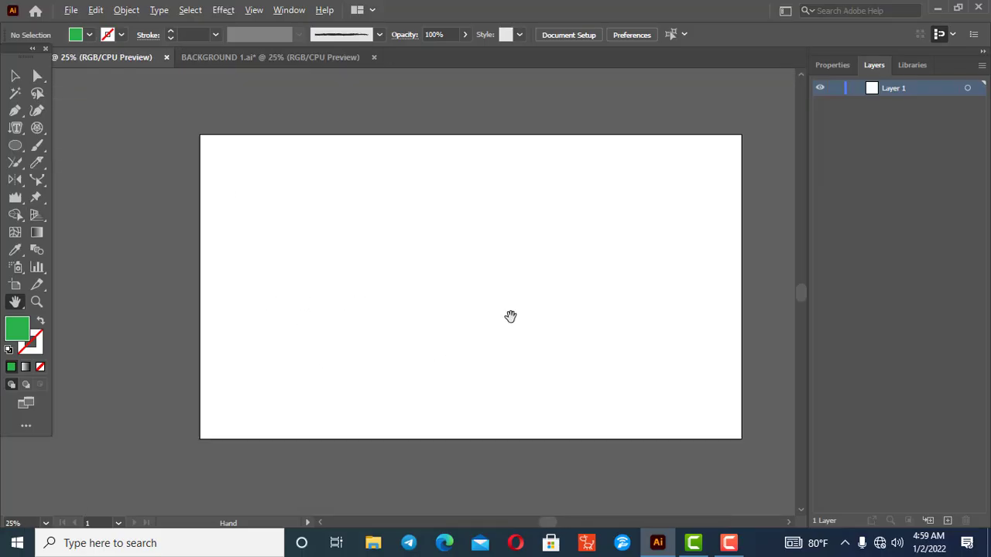
{"action": "left_click_drag", "start_coordinate": [546, 301], "coordinate": [489, 294]}
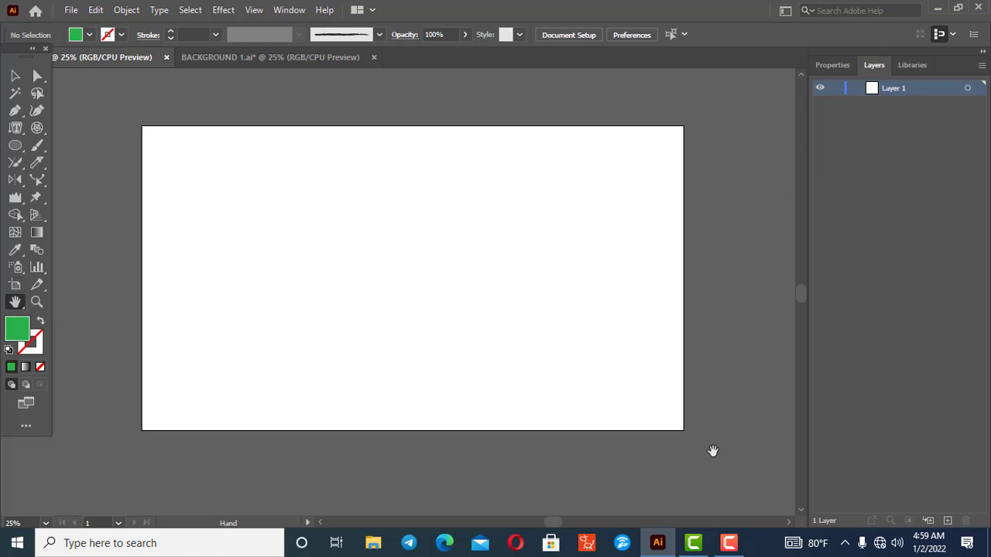
Step: Place a duplicate of Artboard 1 directly to its right with the Artboard tool
{"action": "left_click", "coordinate": [16, 286]}
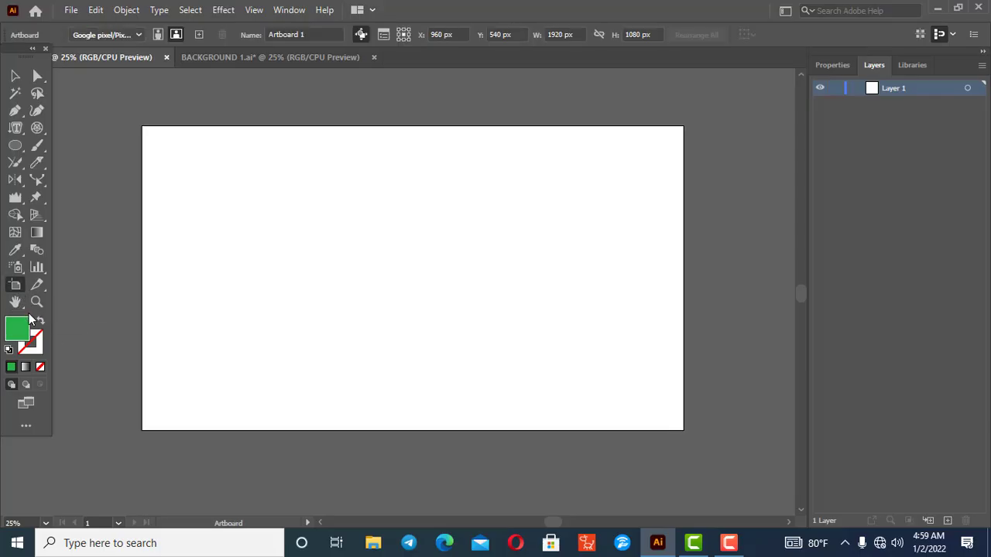
{"action": "scroll", "coordinate": [333, 316], "scroll_direction": "down", "scroll_amount": 2}
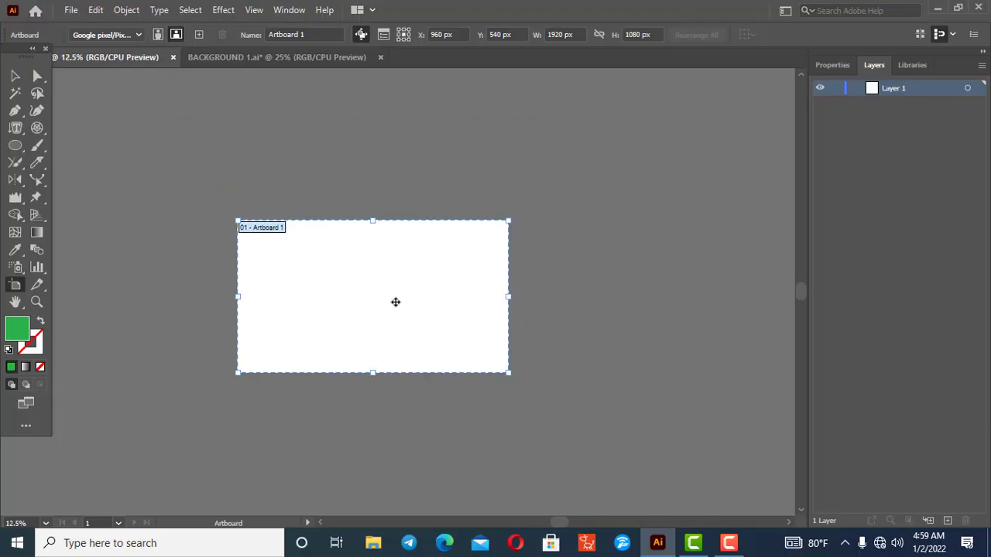
{"action": "scroll", "coordinate": [397, 308], "scroll_direction": "up", "scroll_amount": 1}
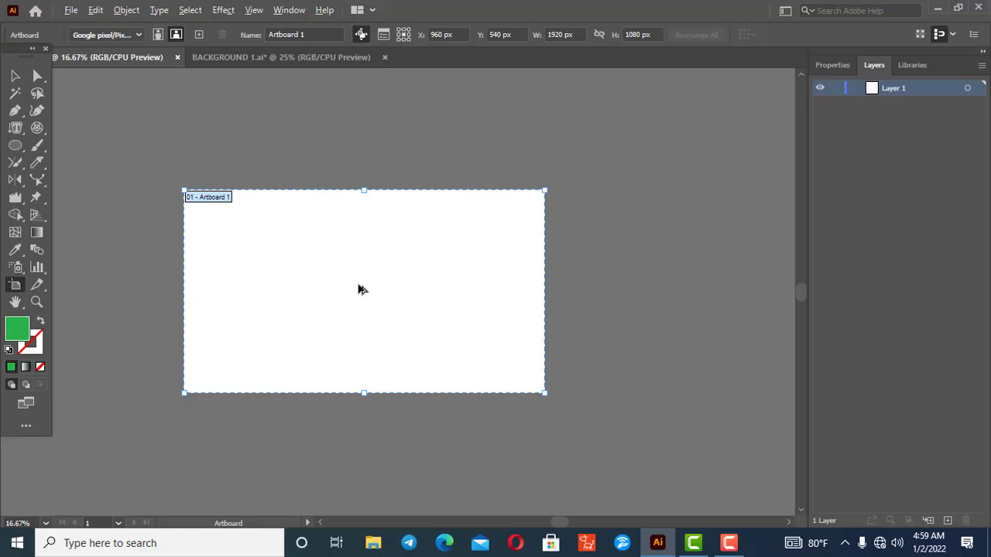
{"action": "left_click_drag", "start_coordinate": [358, 289], "coordinate": [741, 291]}
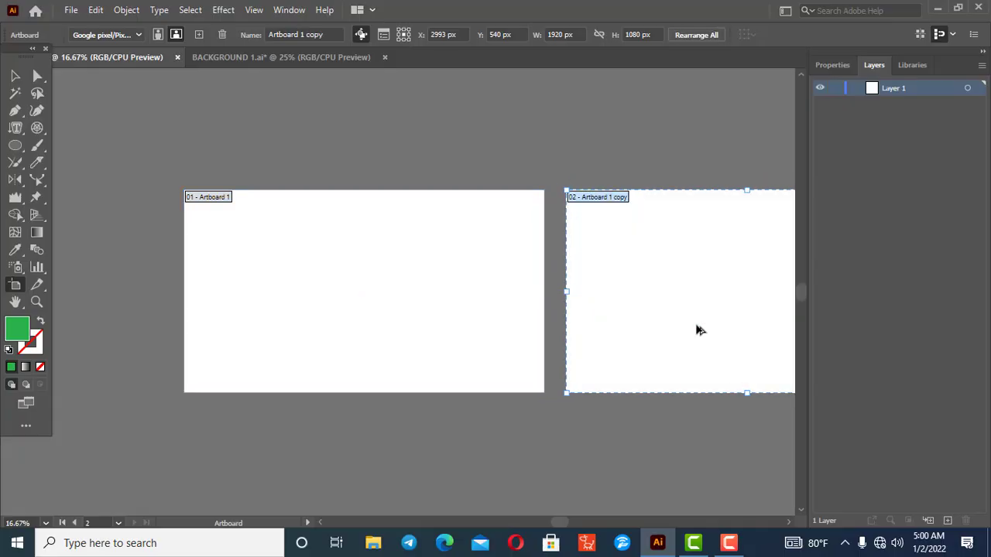
Step: Draw three more artboards below the existing two, about 1891 × 983 px, 775 × 979 px and 1782 × 736 px
{"action": "scroll", "coordinate": [452, 401], "scroll_direction": "down", "scroll_amount": 2}
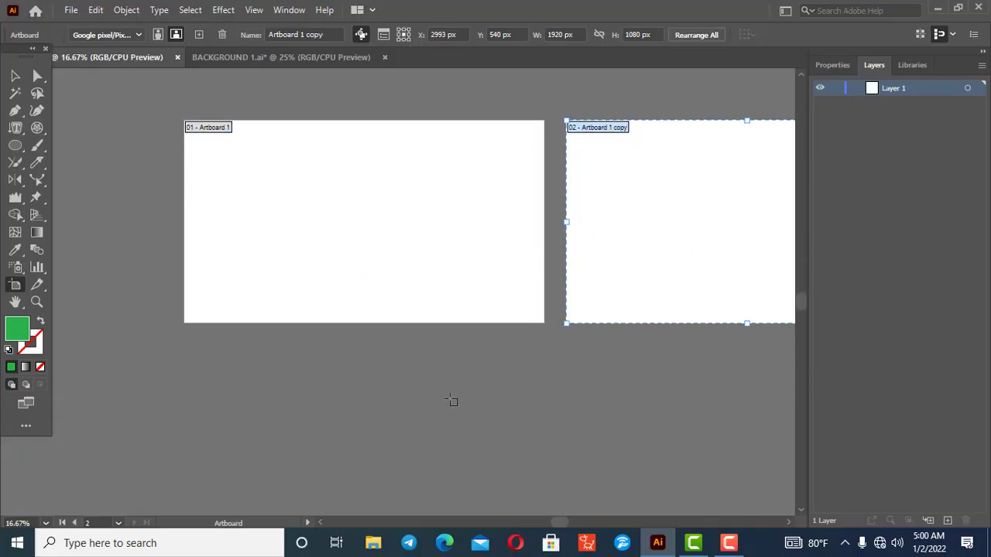
{"action": "scroll", "coordinate": [286, 367], "scroll_direction": "down", "scroll_amount": 1}
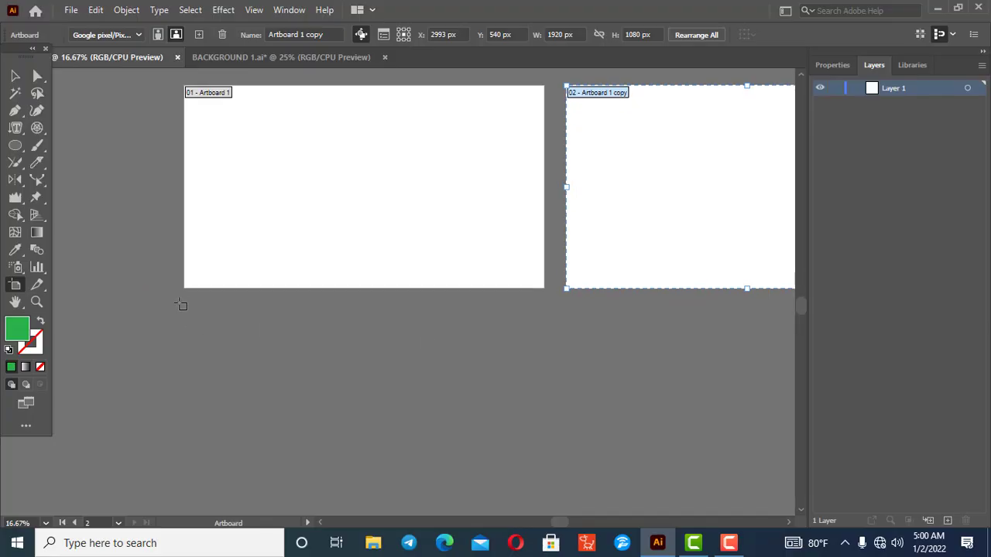
{"action": "left_click_drag", "start_coordinate": [184, 302], "coordinate": [540, 487]}
{"action": "scroll", "coordinate": [558, 456], "scroll_direction": "down", "scroll_amount": 2}
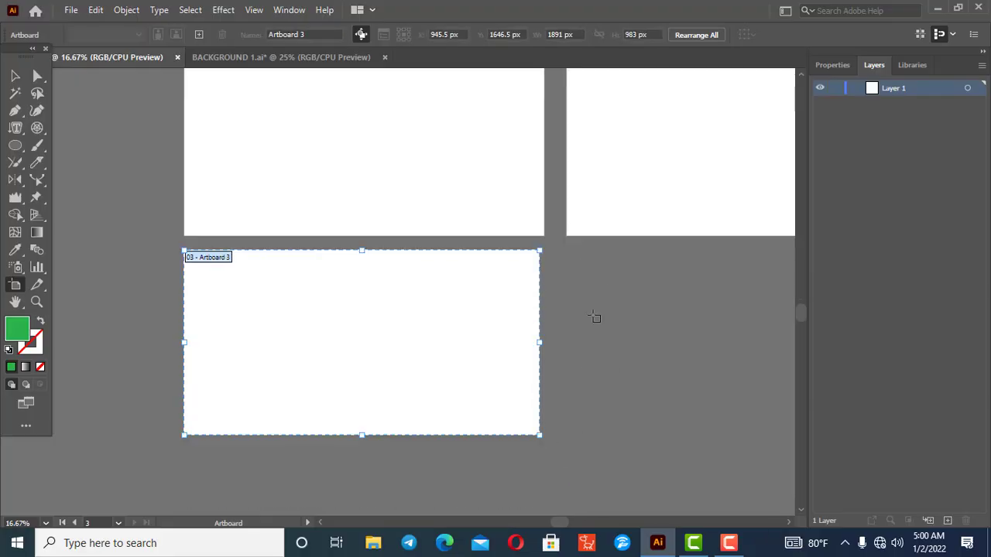
{"action": "left_click_drag", "start_coordinate": [580, 266], "coordinate": [726, 450]}
{"action": "scroll", "coordinate": [464, 410], "scroll_direction": "down", "scroll_amount": 2}
{"action": "scroll", "coordinate": [413, 400], "scroll_direction": "down", "scroll_amount": 2}
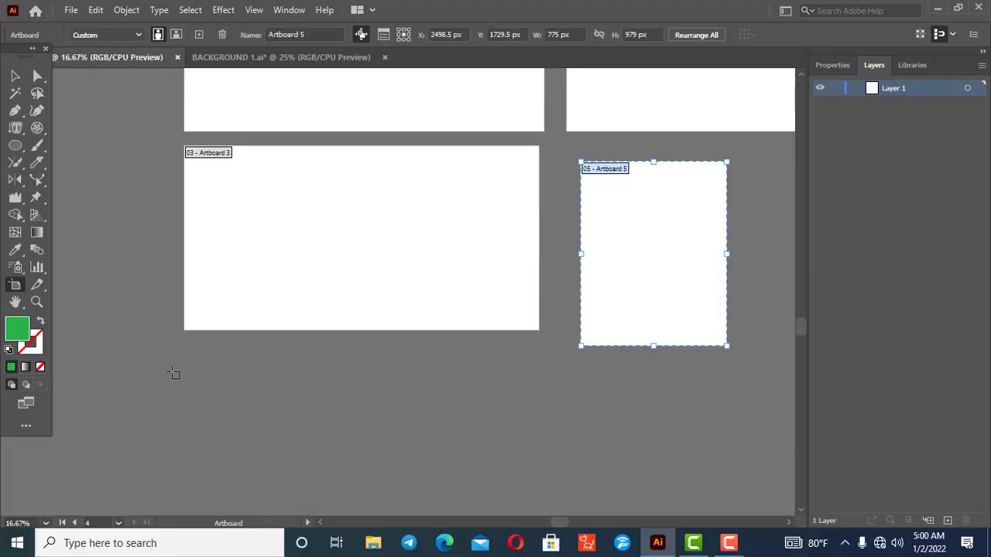
{"action": "left_click_drag", "start_coordinate": [172, 370], "coordinate": [507, 507]}
Step: Delete the four added artboards, keeping only Artboard 1, and return to the Selection tool
{"action": "scroll", "coordinate": [418, 372], "scroll_direction": "down", "scroll_amount": 2}
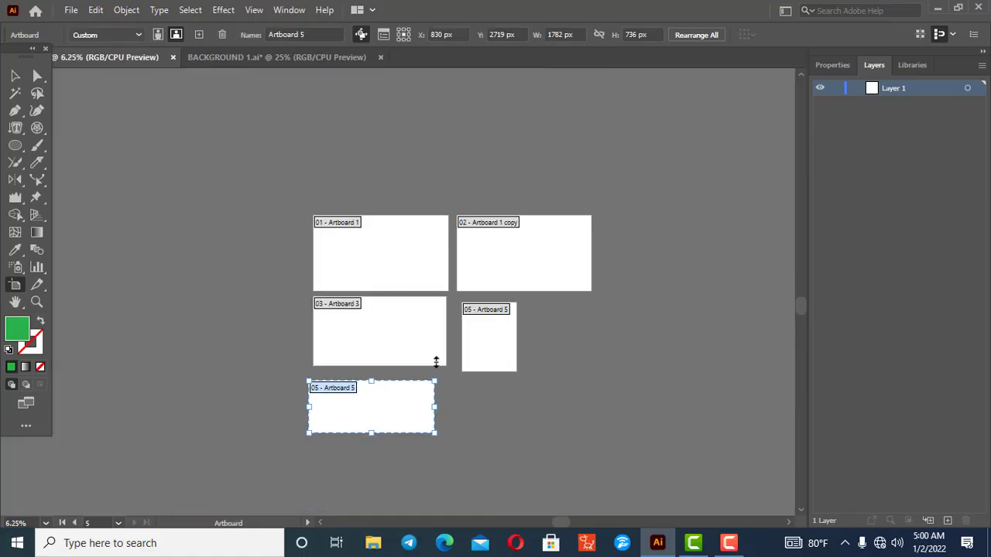
{"action": "scroll", "coordinate": [513, 314], "scroll_direction": "up", "scroll_amount": 1}
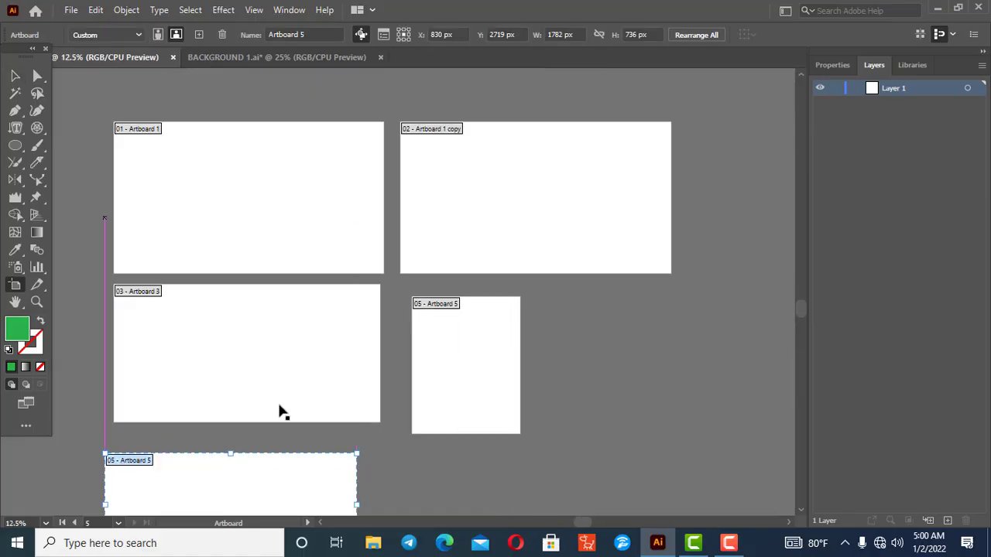
{"action": "scroll", "coordinate": [284, 429], "scroll_direction": "down", "scroll_amount": 1}
{"action": "key", "text": "Delete"}
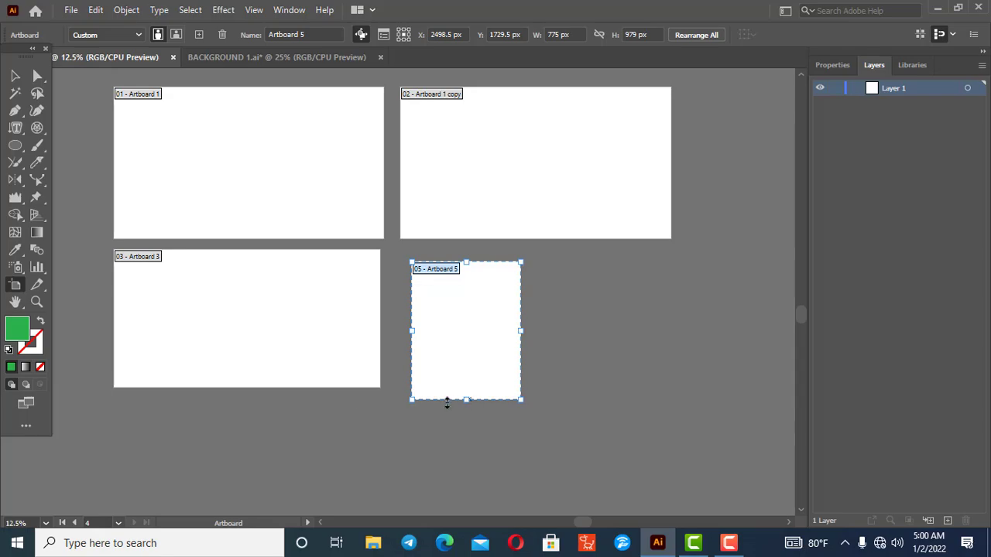
{"action": "key", "text": "Delete"}
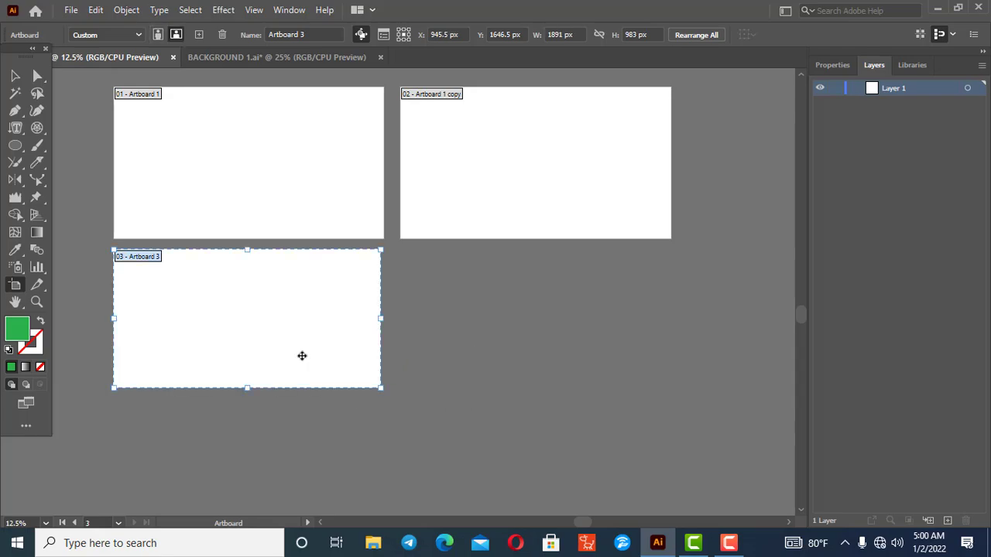
{"action": "key", "text": "Delete"}
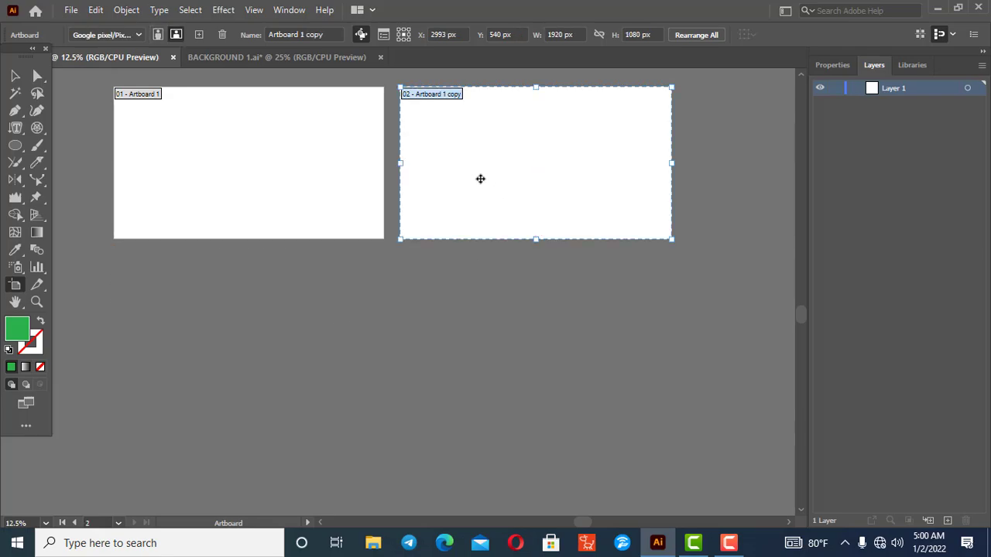
{"action": "key", "text": "Delete"}
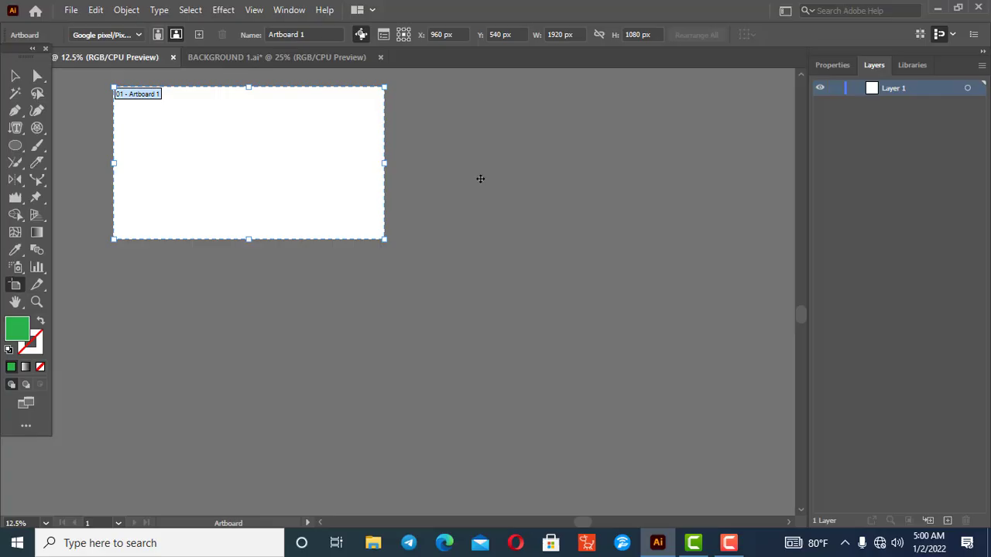
{"action": "left_click", "coordinate": [13, 75]}
Step: Draw a column graph across the left and middle part of the artboard with the Column Graph tool
{"action": "scroll", "coordinate": [135, 139], "scroll_direction": "up", "scroll_amount": 1}
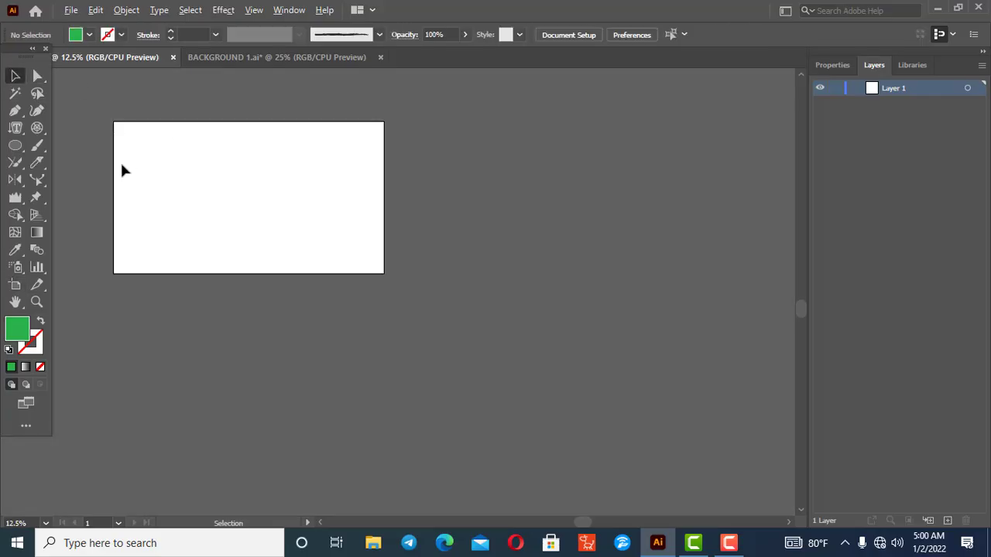
{"action": "scroll", "coordinate": [120, 160], "scroll_direction": "up", "scroll_amount": 3}
{"action": "scroll", "coordinate": [432, 229], "scroll_direction": "down", "scroll_amount": 1}
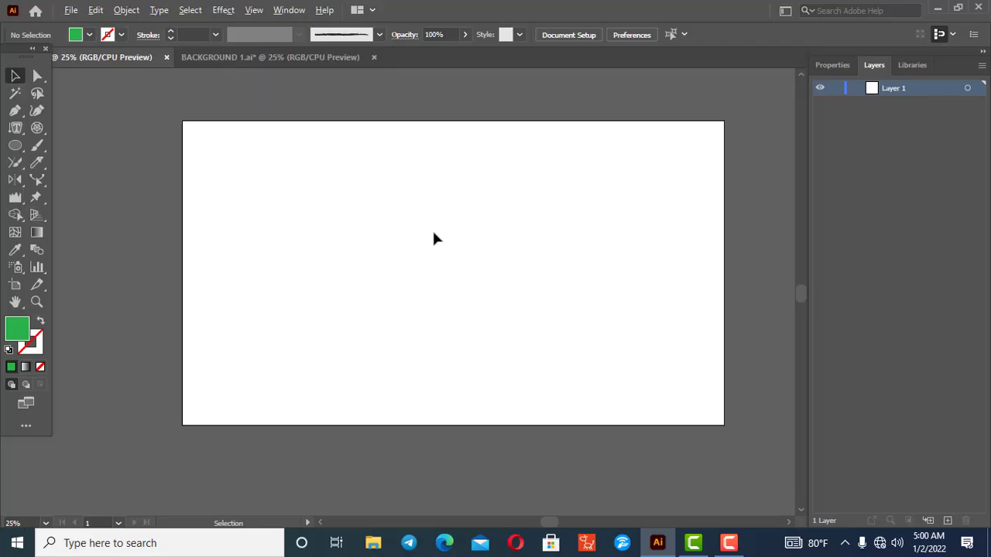
{"action": "scroll", "coordinate": [590, 264], "scroll_direction": "up", "scroll_amount": 1}
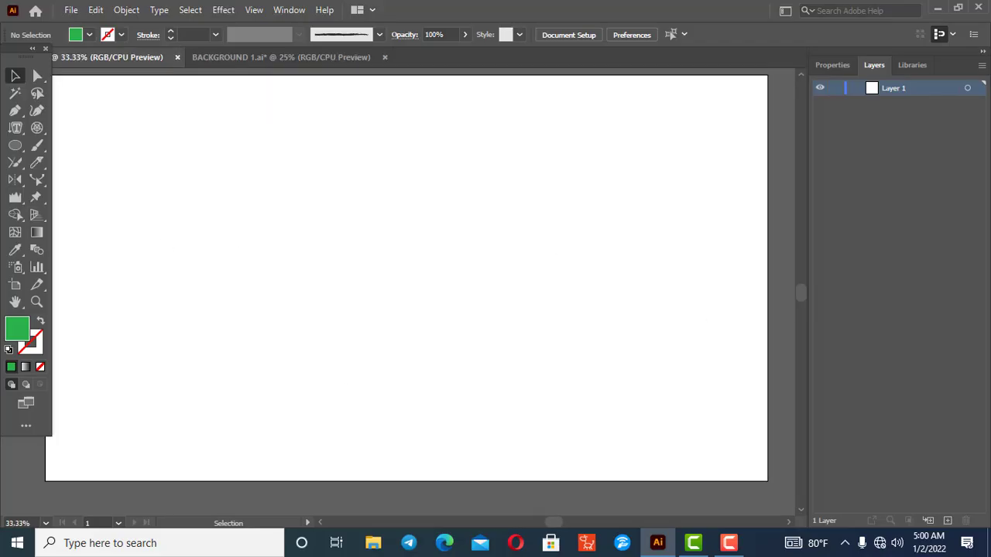
{"action": "left_click", "coordinate": [41, 269]}
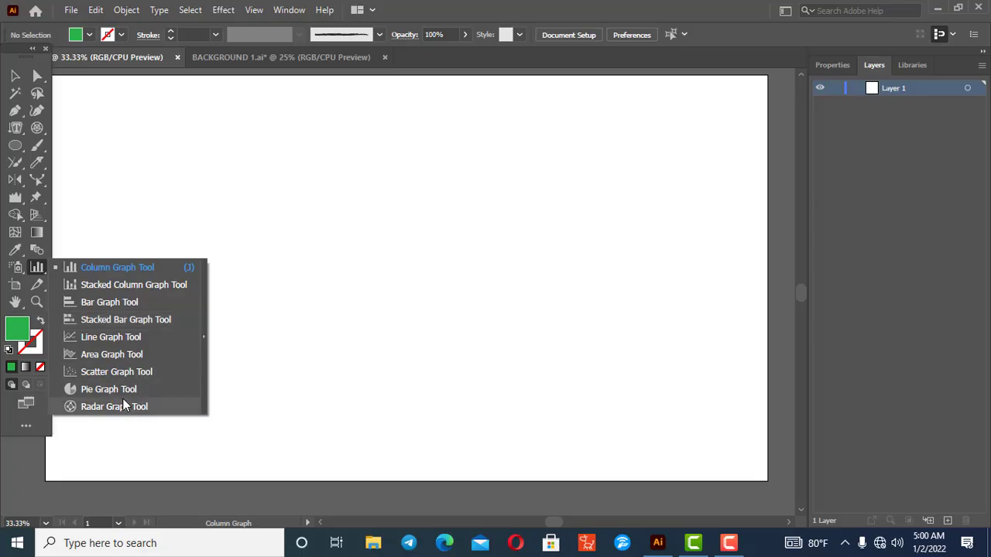
{"action": "left_click", "coordinate": [100, 267]}
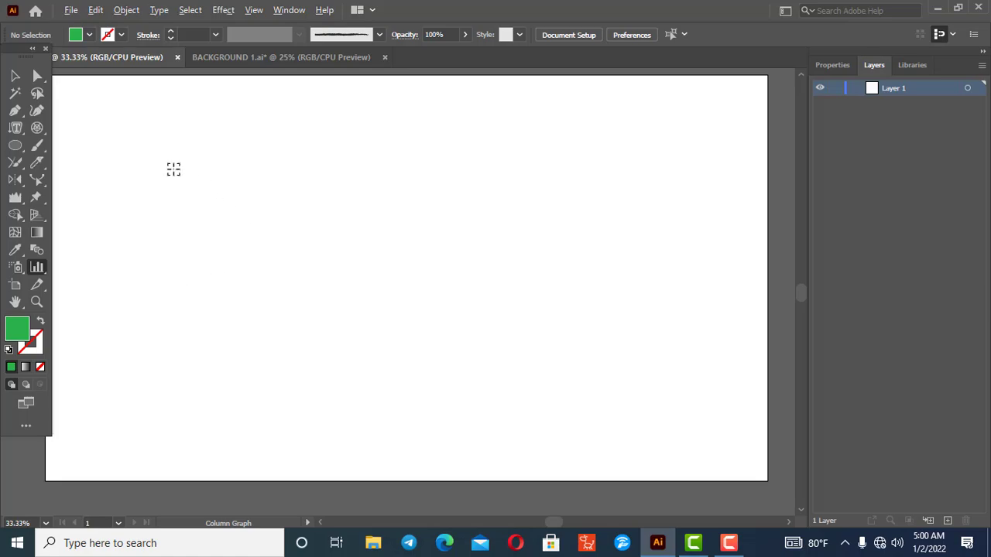
{"action": "scroll", "coordinate": [171, 169], "scroll_direction": "down", "scroll_amount": 1, "text": "alt"}
{"action": "mouse_move", "coordinate": [133, 144]}
{"action": "left_mouse_down"}
{"action": "mouse_move", "coordinate": [327, 312]}
{"action": "mouse_move", "coordinate": [440, 335]}
{"action": "mouse_move", "coordinate": [489, 333]}
{"action": "mouse_move", "coordinate": [469, 343]}
{"action": "mouse_move", "coordinate": [468, 360]}
{"action": "left_mouse_up"}
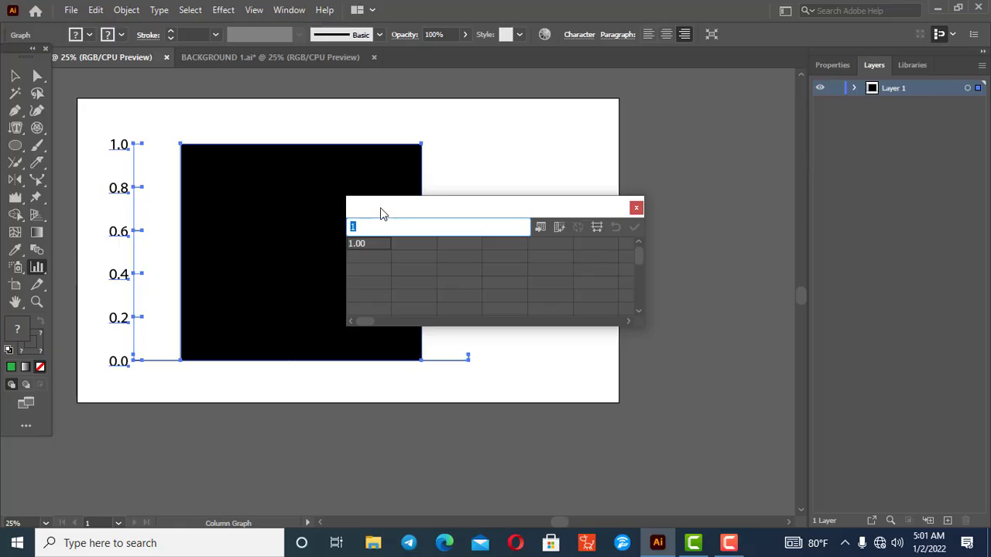
Step: Move the graph data window off the chart and enter 3, 6, 2 and 9 down the first data column
{"action": "left_click_drag", "start_coordinate": [380, 208], "coordinate": [530, 200]}
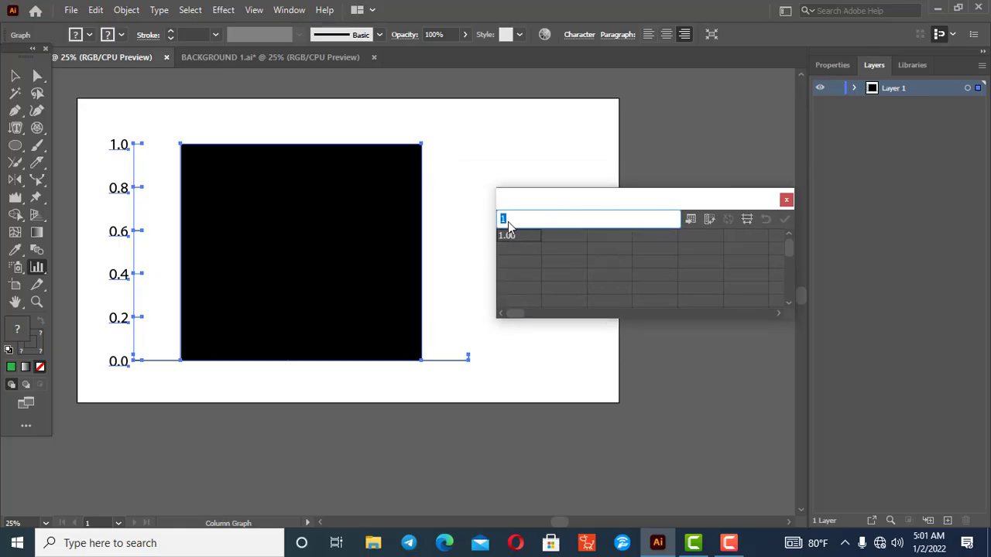
{"action": "type", "text": "3"}
{"action": "type", "text": "2"}
{"action": "key", "text": "Return"}
{"action": "type", "text": "9"}
{"action": "key", "text": "Return"}
Step: Enter 7, 2, 10 and 13 down the second data column and apply the data to the graph
{"action": "left_click", "coordinate": [560, 238]}
{"action": "type", "text": "7"}
{"action": "key", "text": "Return"}
{"action": "type", "text": "2"}
{"action": "key", "text": "Return"}
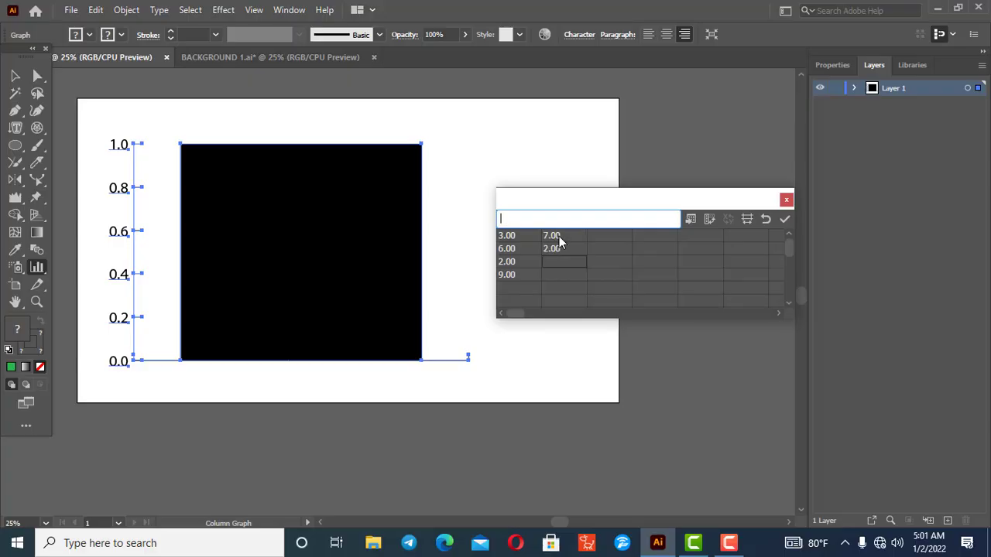
{"action": "type", "text": "10"}
{"action": "key", "text": "Return"}
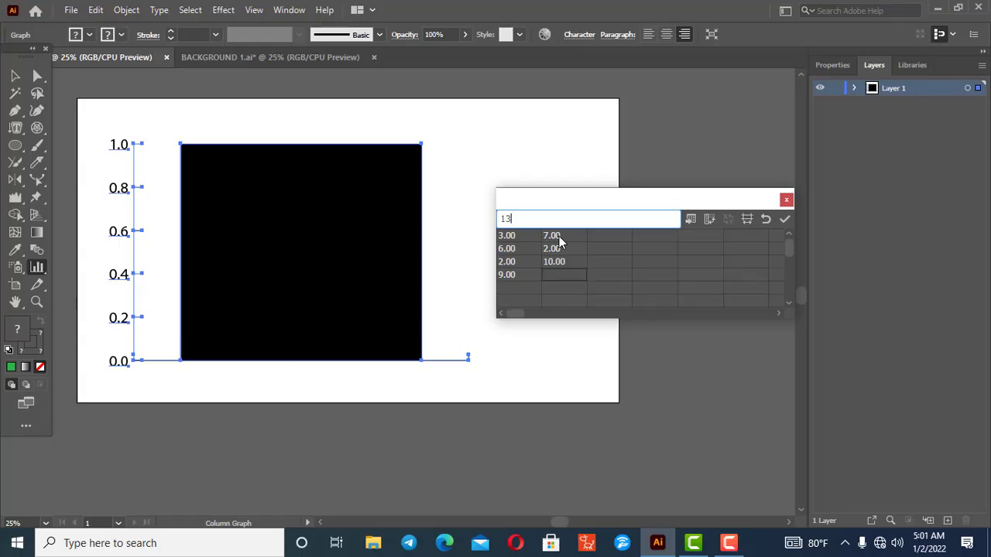
{"action": "left_click", "coordinate": [604, 239]}
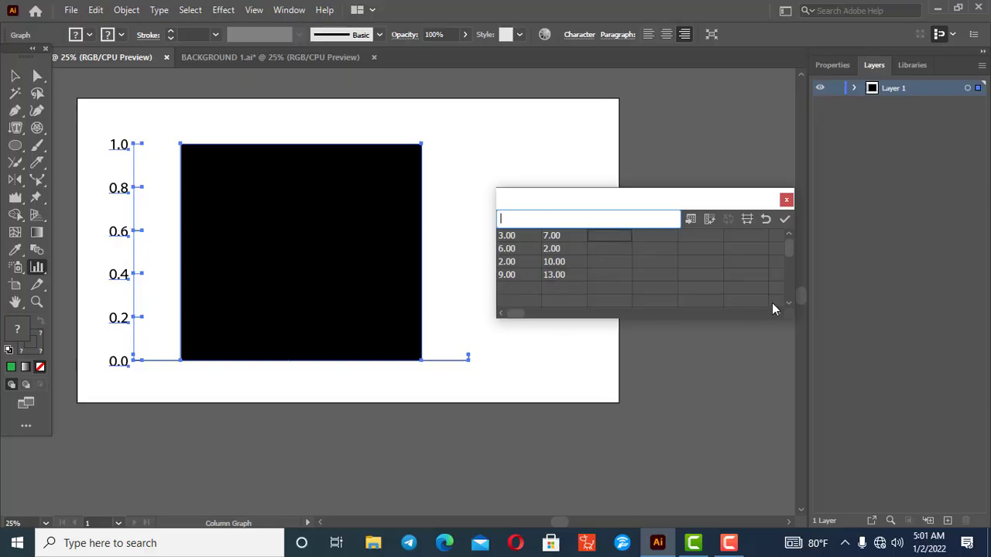
{"action": "left_click", "coordinate": [784, 221]}
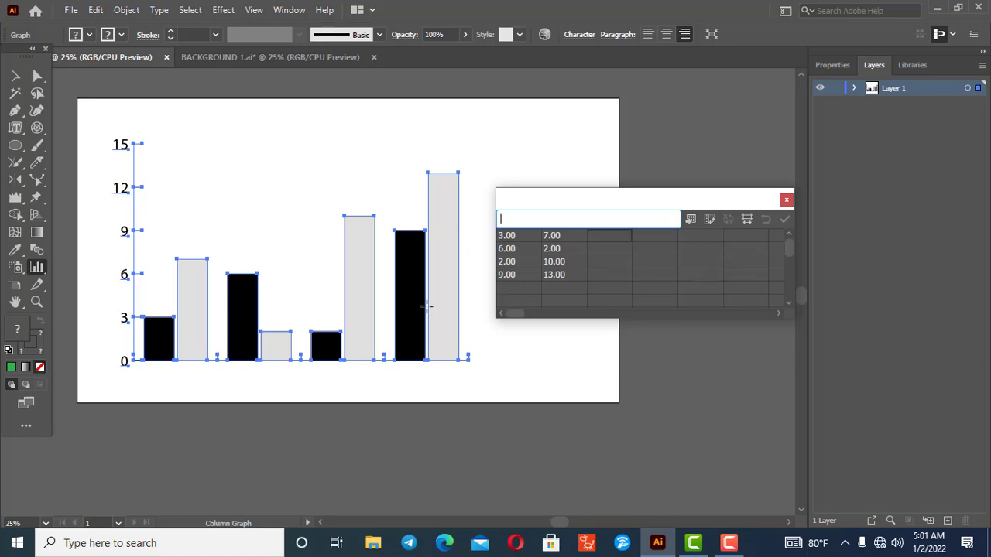
Step: Deselect the graph using the Direct Selection tool and move the graph data window slightly upward
{"action": "left_click", "coordinate": [36, 76]}
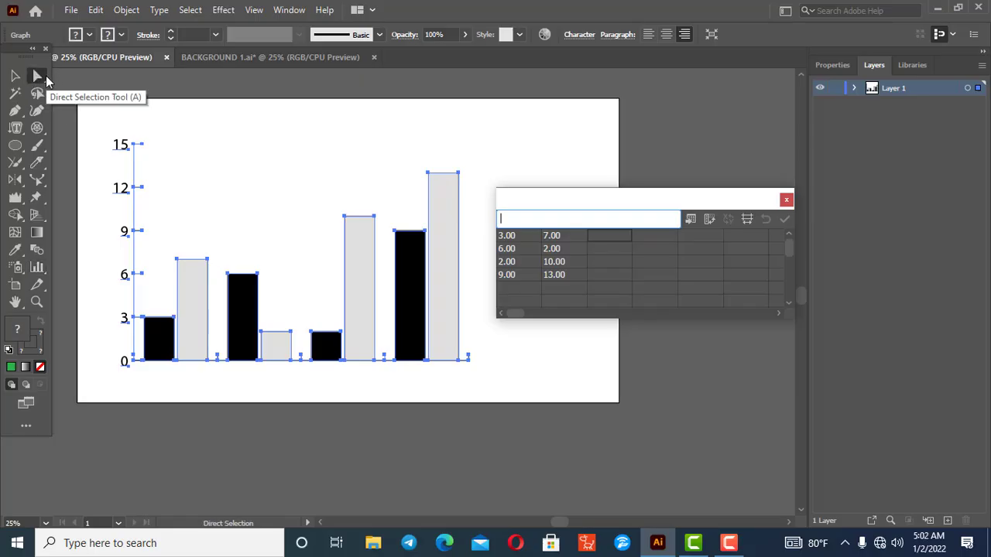
{"action": "left_click", "coordinate": [364, 272]}
{"action": "left_click", "coordinate": [327, 235]}
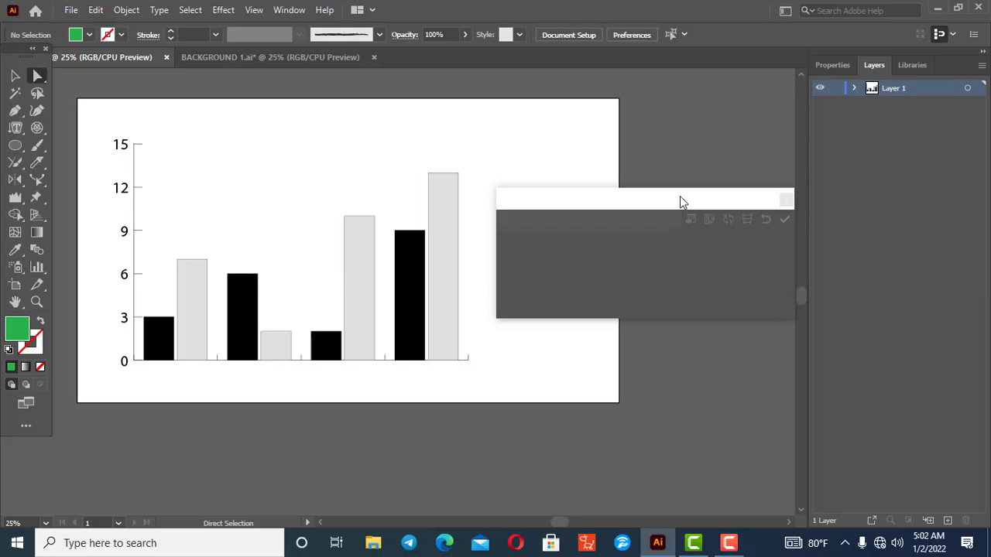
{"action": "mouse_move", "coordinate": [680, 199]}
{"action": "left_mouse_down"}
{"action": "mouse_move", "coordinate": [694, 201]}
{"action": "mouse_move", "coordinate": [683, 181]}
{"action": "left_mouse_up"}
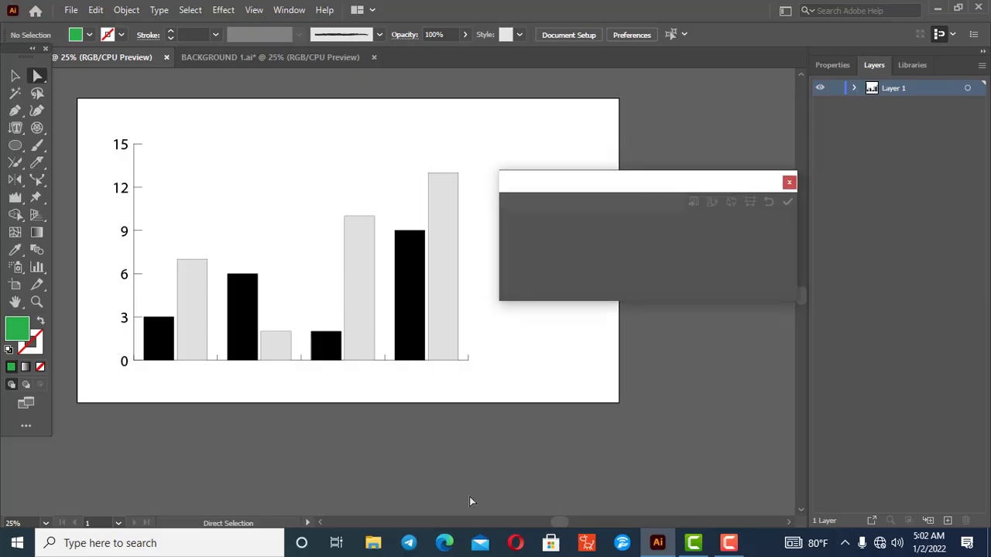
Step: Select the four black bars together and try to give them an orange fill, E56F17
{"action": "left_click", "coordinate": [148, 341]}
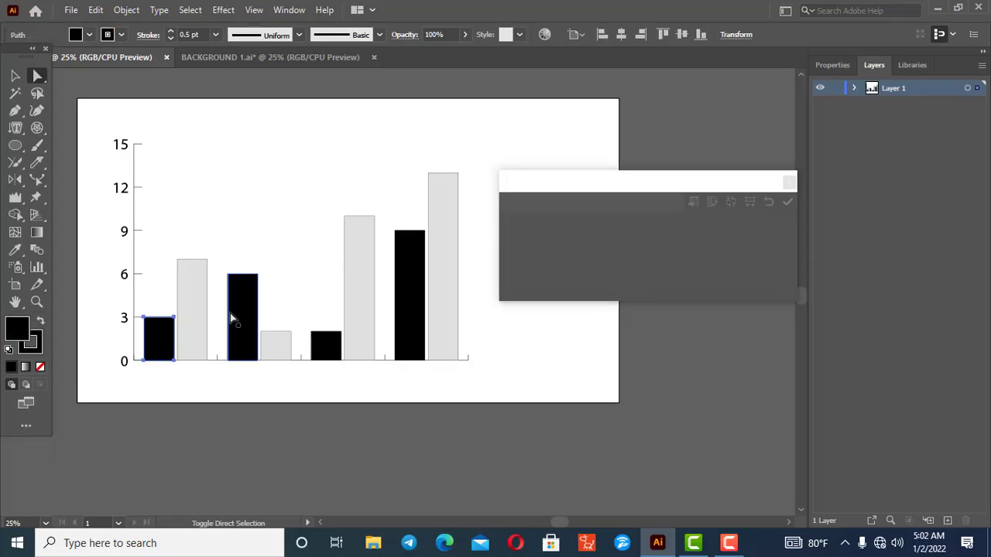
{"action": "left_click", "coordinate": [231, 314], "text": "shift"}
{"action": "left_click", "coordinate": [332, 349], "text": "shift"}
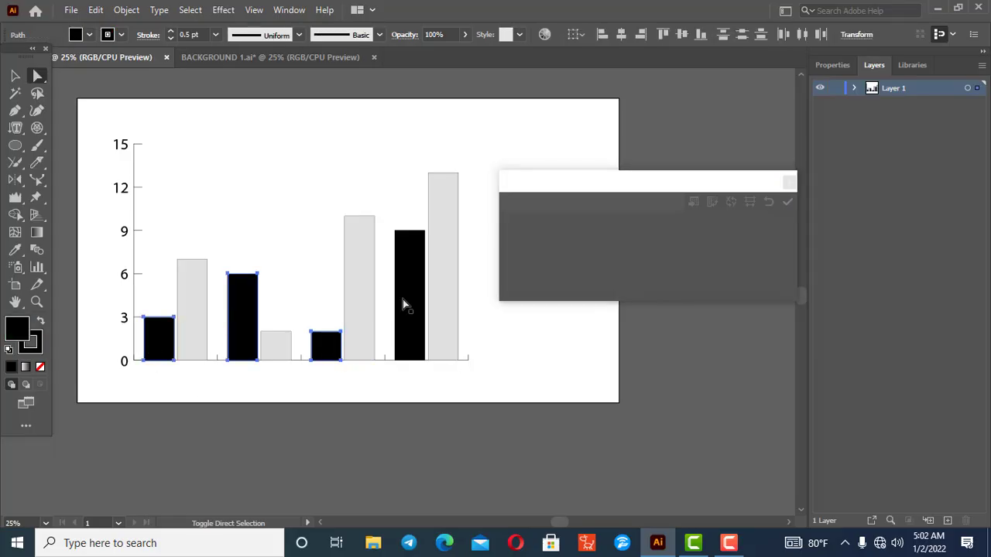
{"action": "left_click", "coordinate": [409, 288], "text": "shift"}
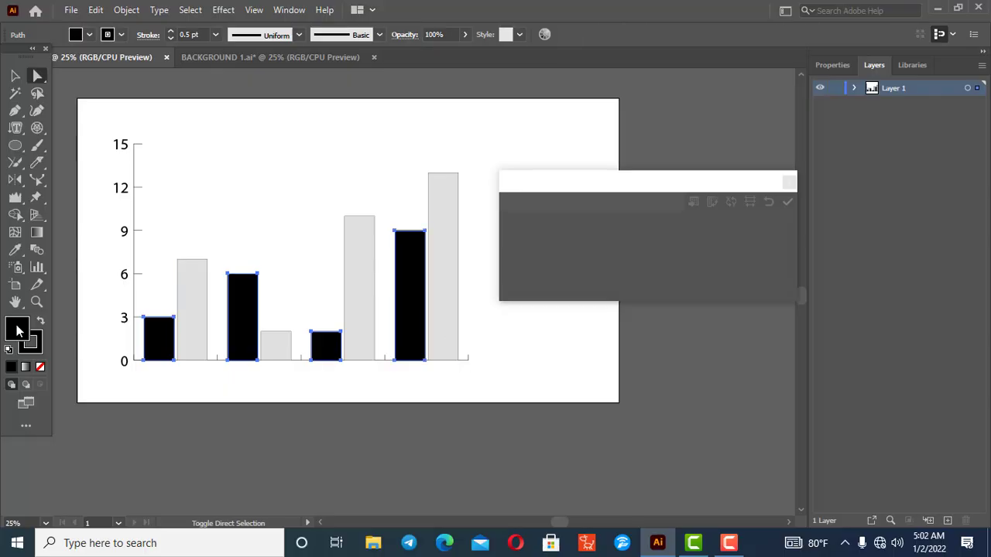
{"action": "double_click", "coordinate": [19, 331]}
{"action": "left_click", "coordinate": [744, 176]}
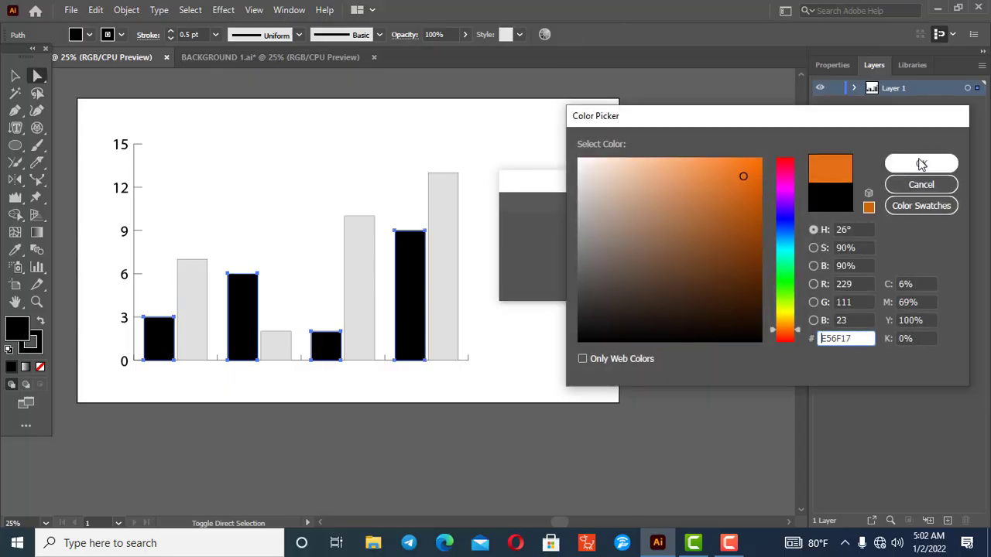
{"action": "left_click", "coordinate": [921, 164]}
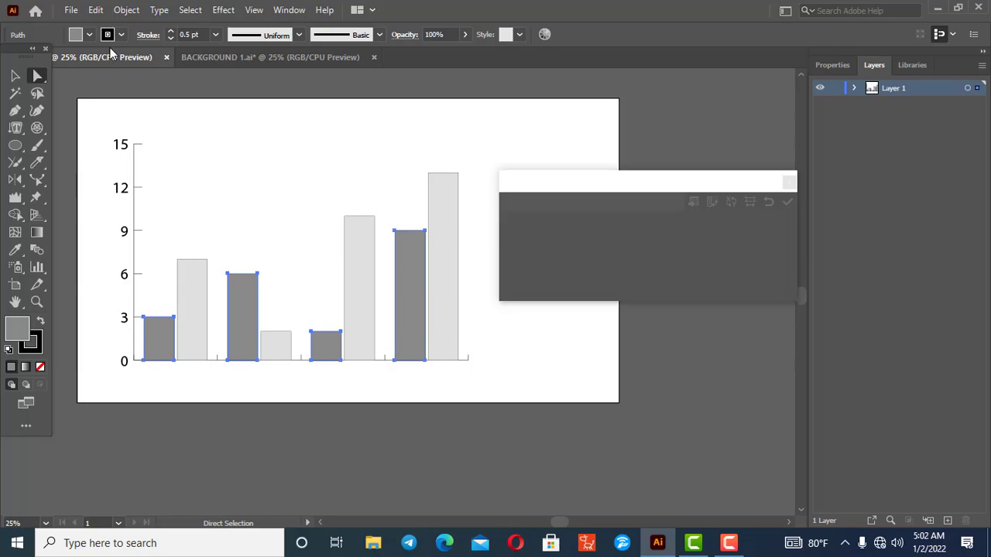
Step: Apply the orange swatch to the four selected bars and change their fill to turquoise 1AD6D1
{"action": "left_click", "coordinate": [89, 34]}
{"action": "left_click", "coordinate": [131, 59]}
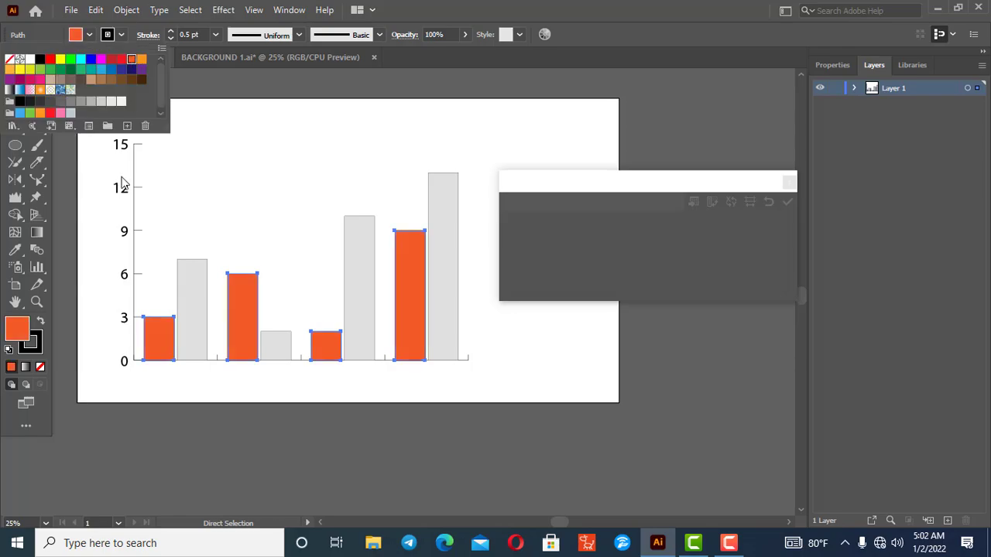
{"action": "double_click", "coordinate": [19, 330]}
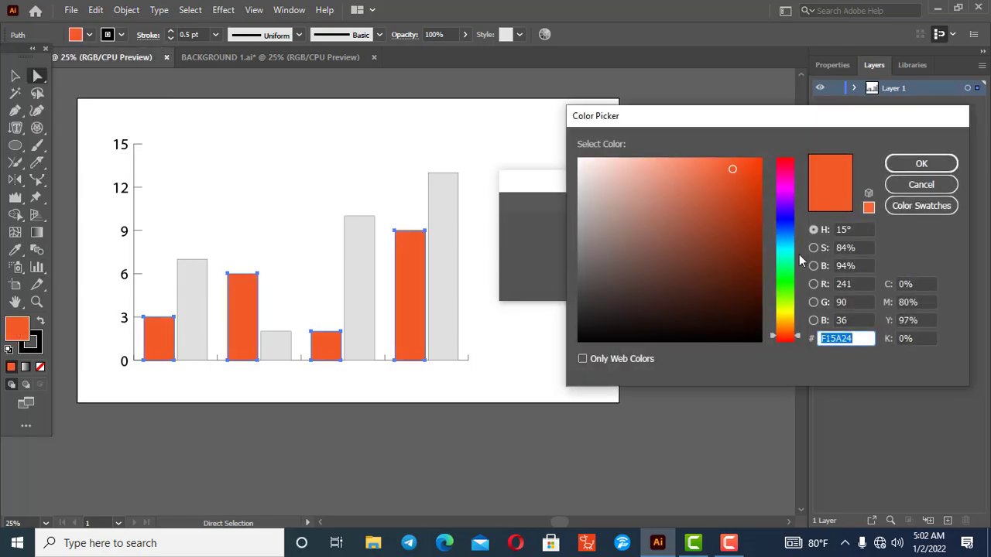
{"action": "left_click", "coordinate": [784, 250]}
{"action": "left_click", "coordinate": [740, 187]}
{"action": "left_click", "coordinate": [917, 163]}
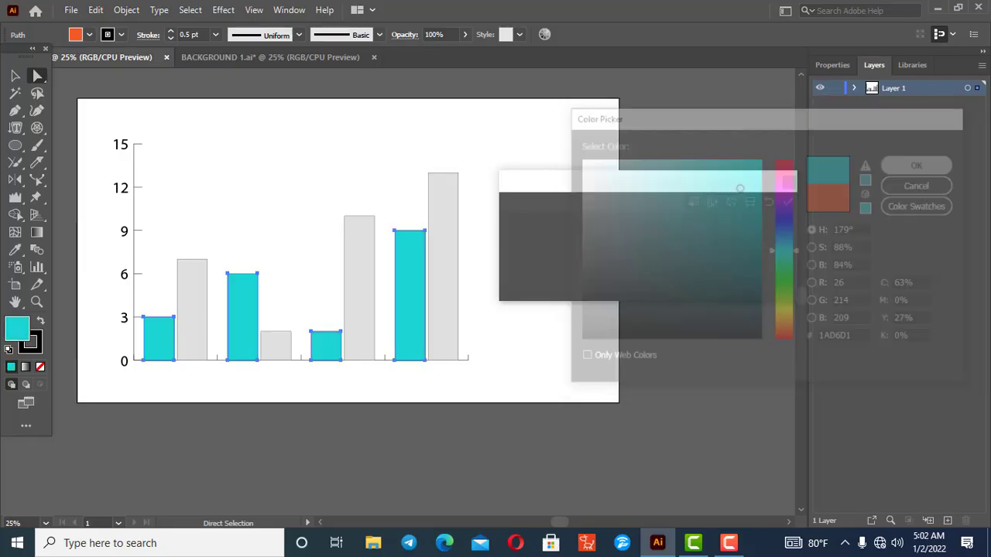
Step: Select the four light grey bars together and try to give them a blue fill, 0A60E8
{"action": "left_click", "coordinate": [191, 299]}
{"action": "left_click", "coordinate": [277, 353], "text": "shift"}
{"action": "left_click", "coordinate": [349, 311], "text": "shift"}
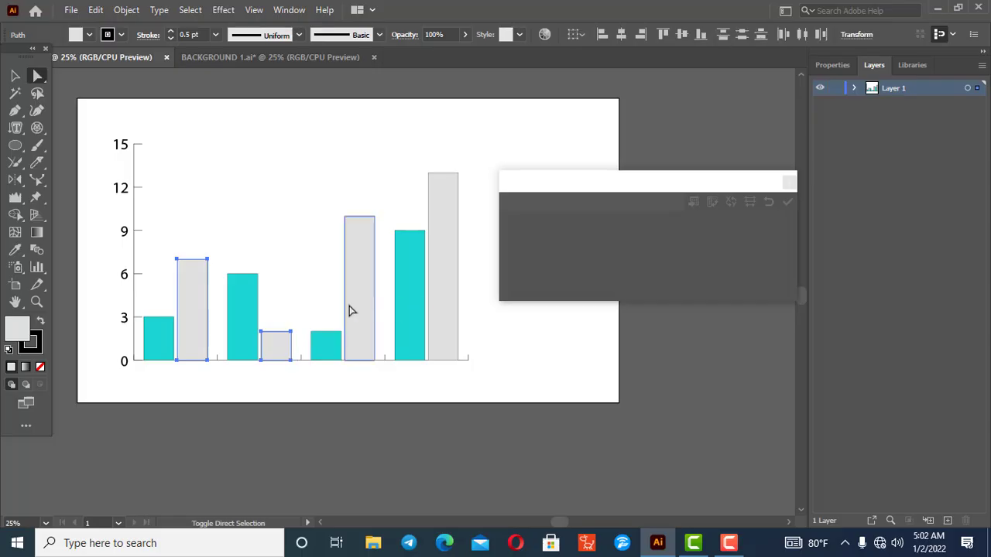
{"action": "left_click", "coordinate": [453, 309], "text": "shift"}
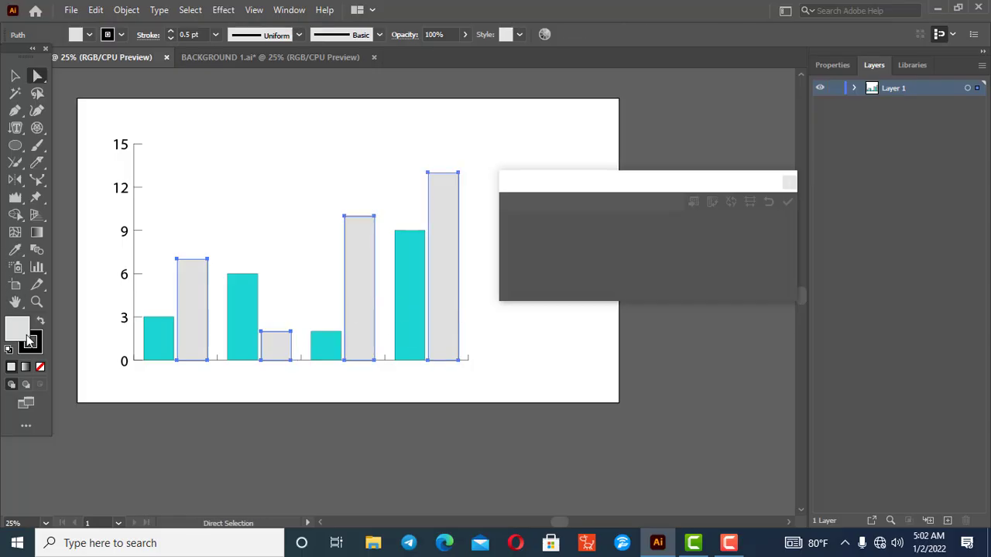
{"action": "type", "text": "0A60E8"}
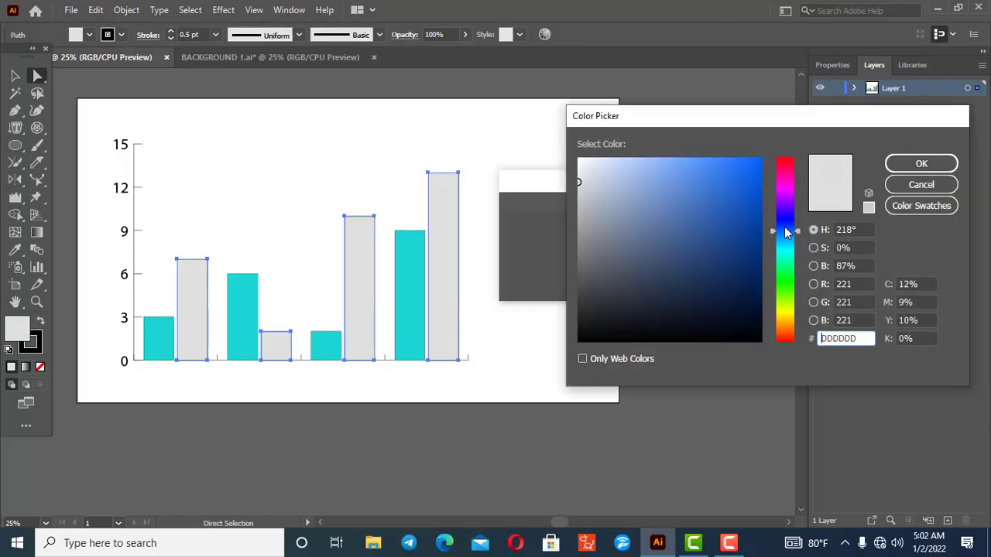
{"action": "left_click", "coordinate": [941, 163]}
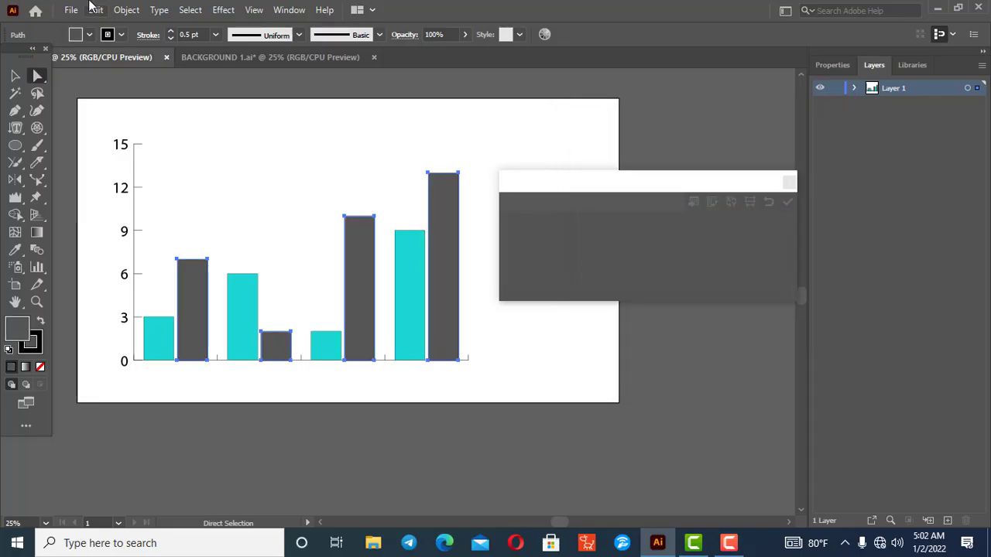
Step: Apply the pure blue swatch to the selected bars, refine their fill to 0B3EE0 and deselect them
{"action": "left_click", "coordinate": [85, 34]}
{"action": "left_click", "coordinate": [90, 59]}
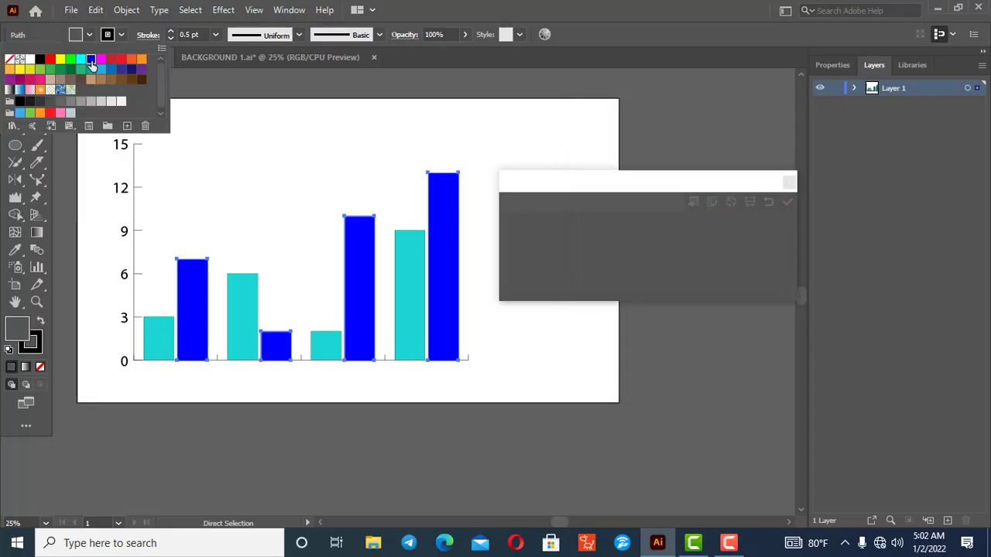
{"action": "double_click", "coordinate": [17, 331]}
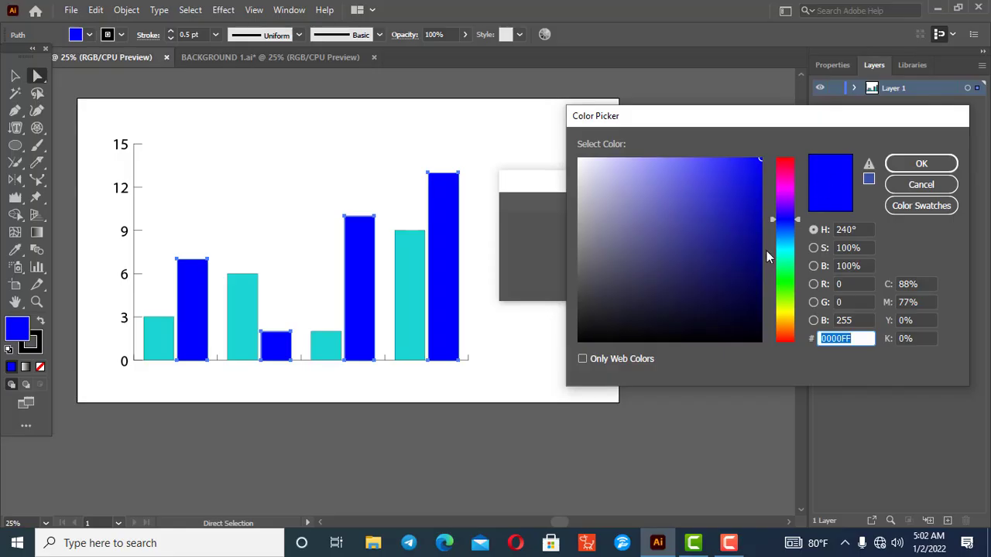
{"action": "left_click", "coordinate": [780, 229]}
{"action": "left_click", "coordinate": [753, 178]}
{"action": "left_click", "coordinate": [921, 164]}
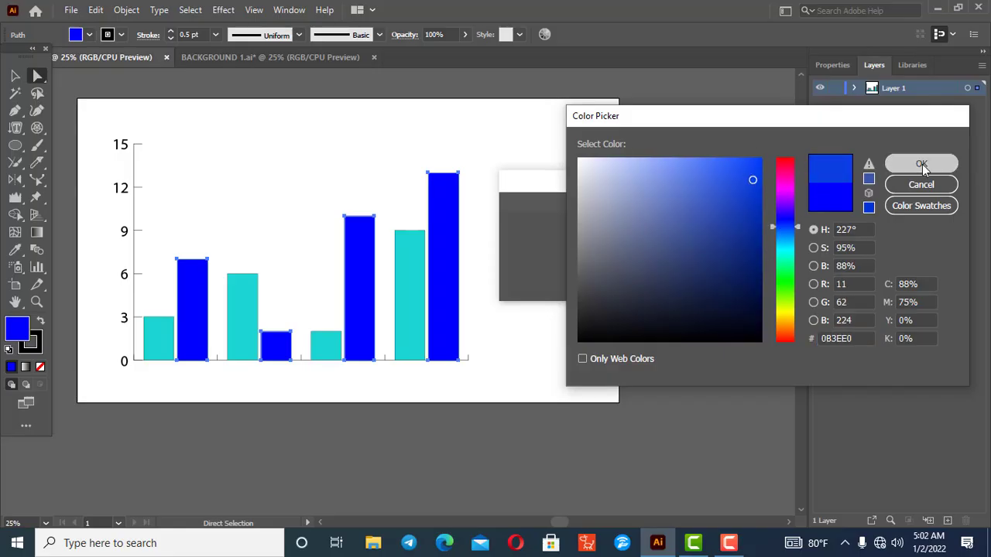
{"action": "left_click", "coordinate": [267, 410]}
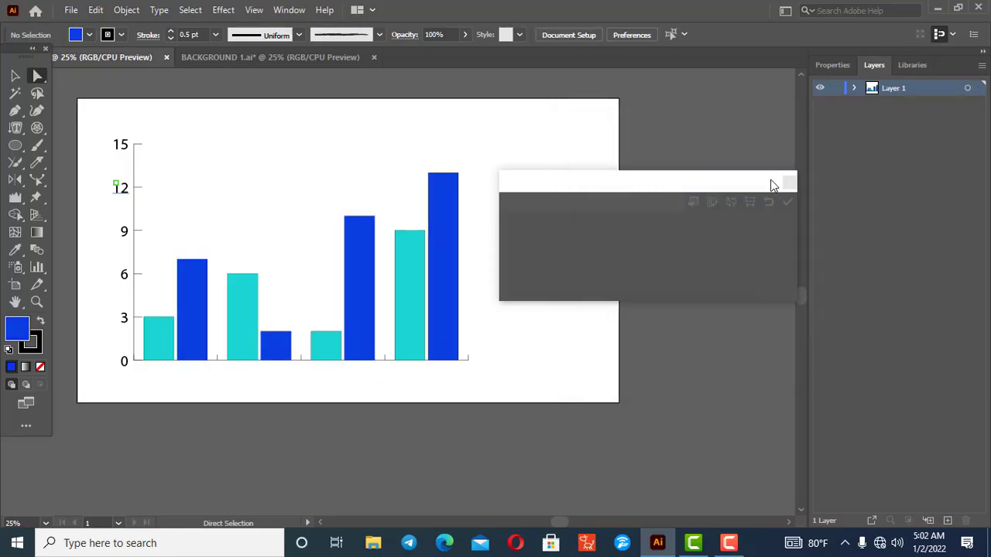
Step: Select the whole graph with the Selection tool, close its data window without saving changes and delete the graph
{"action": "left_click", "coordinate": [15, 75]}
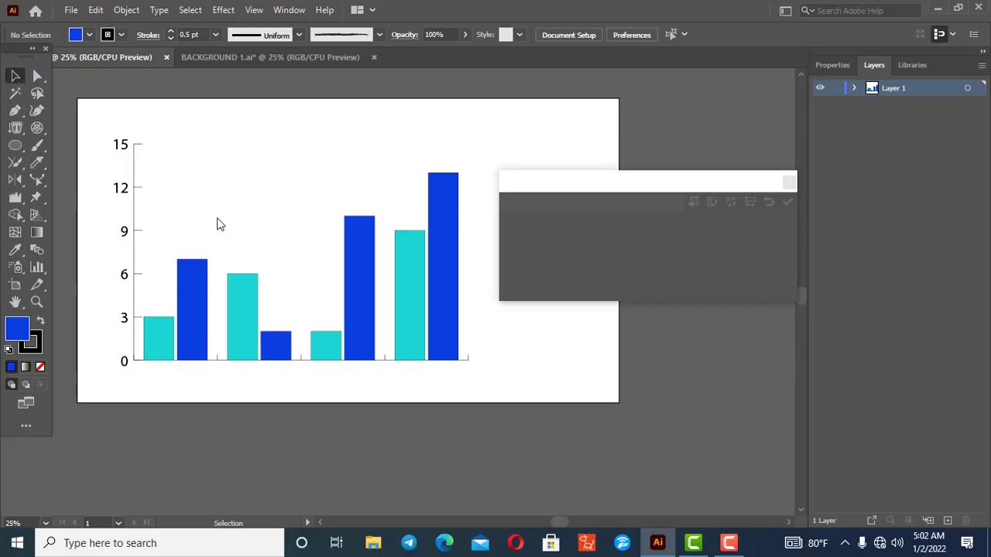
{"action": "left_click_drag", "start_coordinate": [89, 138], "coordinate": [215, 314]}
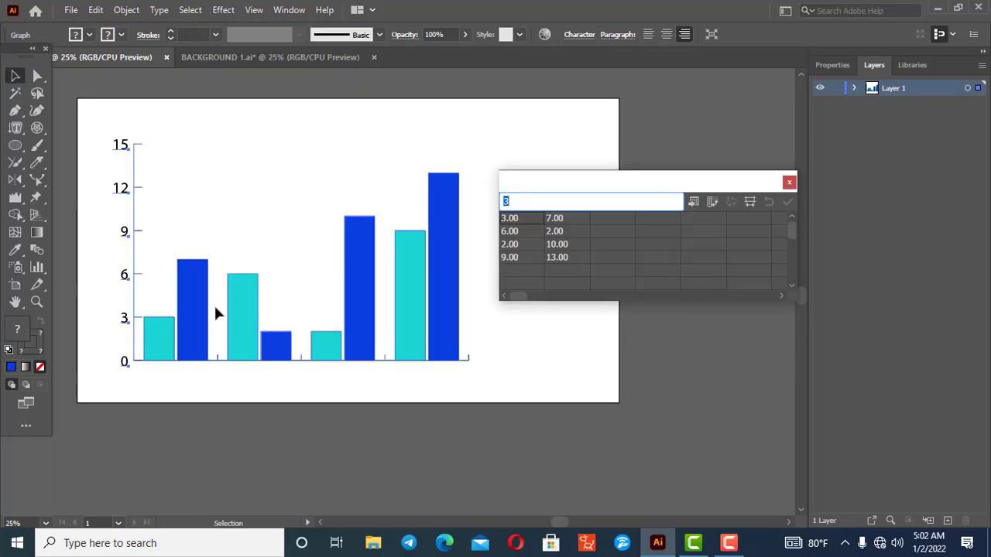
{"action": "key", "text": "BackSpace"}
{"action": "left_click", "coordinate": [788, 182]}
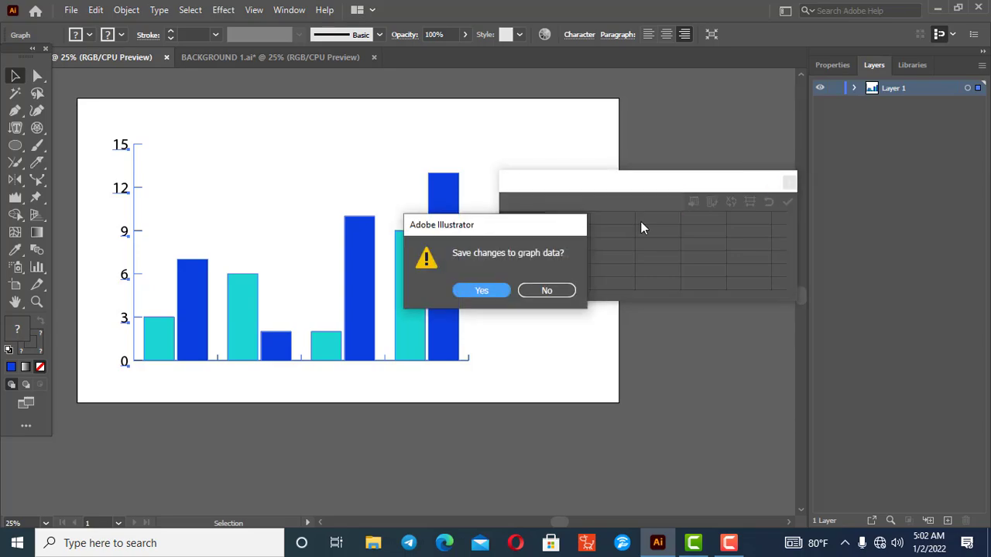
{"action": "left_click", "coordinate": [534, 289]}
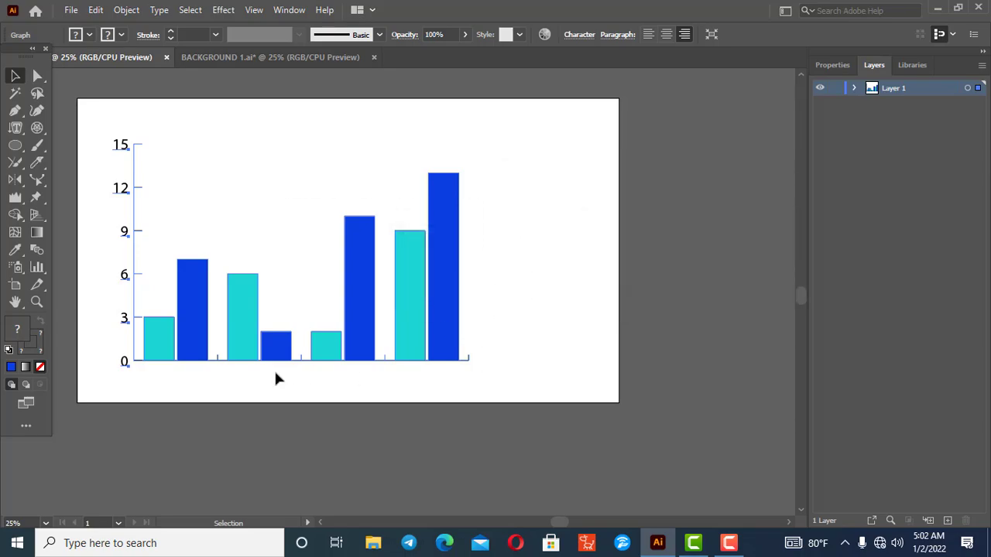
{"action": "key", "text": "Delete"}
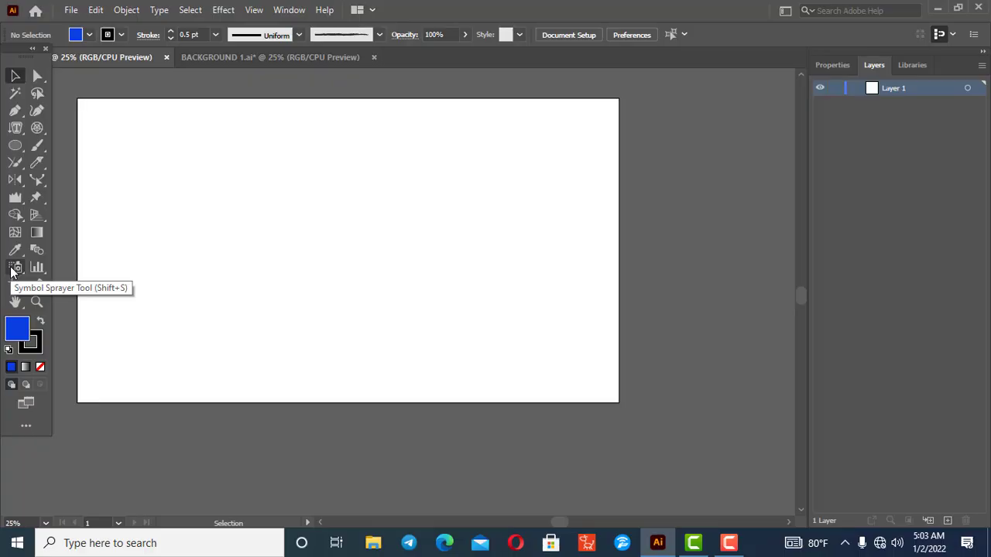
Step: Tear off the Symbol Sprayer tool group as a floating panel and place it over the artboard's upper-left corner
{"action": "left_click", "coordinate": [12, 269]}
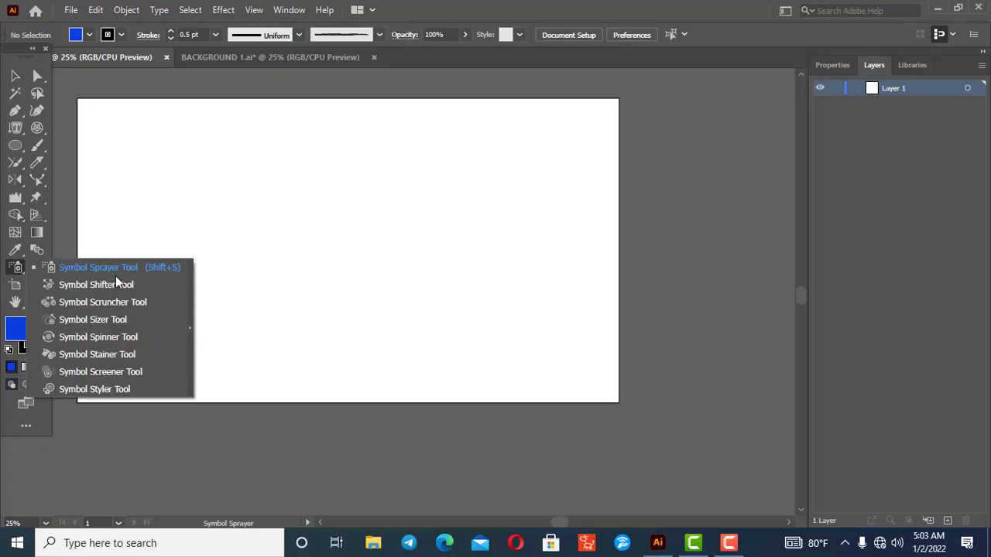
{"action": "left_click", "coordinate": [194, 344]}
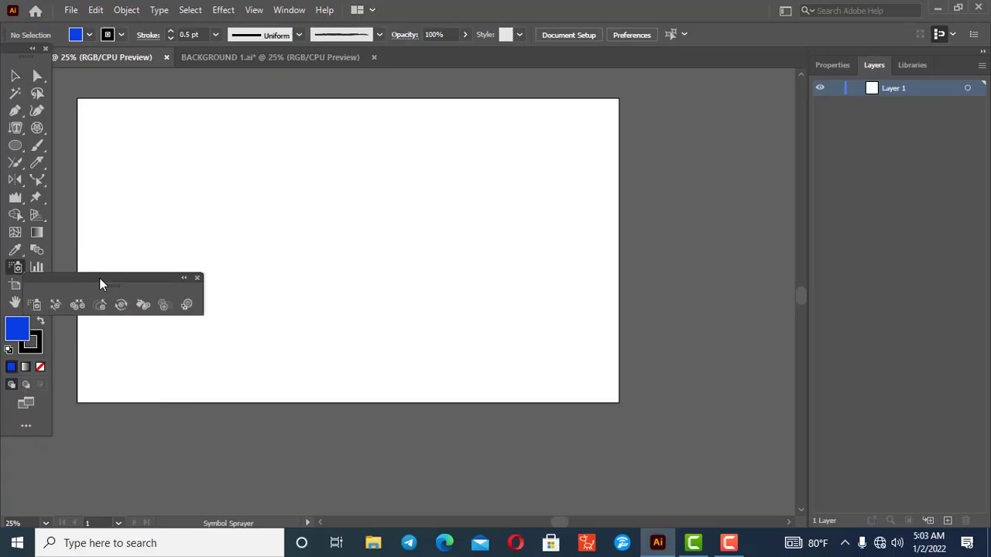
{"action": "left_click_drag", "start_coordinate": [99, 278], "coordinate": [152, 101]}
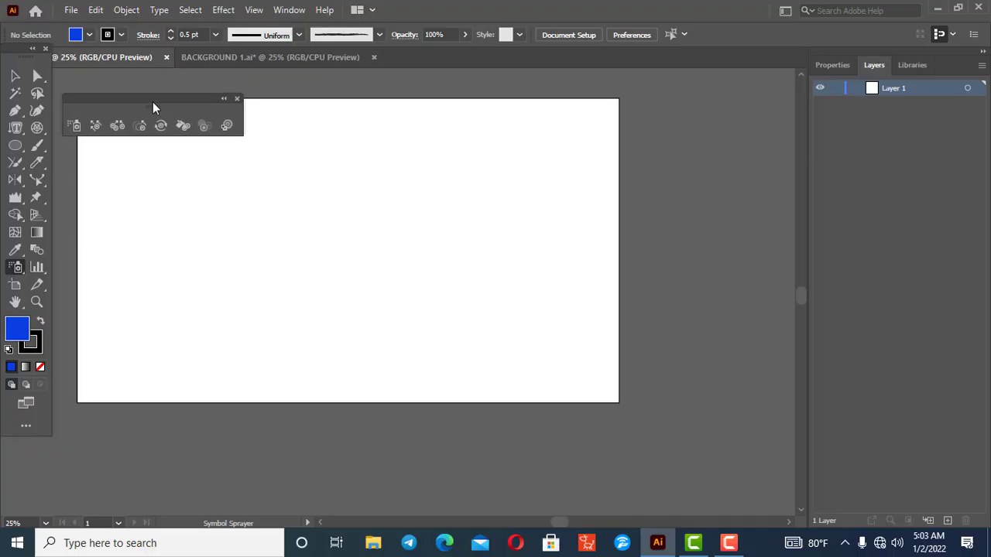
Step: Load the Flowers library through the Symbols panel, move it off the artboard's centre and choose the coral daisy-like flower symbol
{"action": "left_click", "coordinate": [296, 11]}
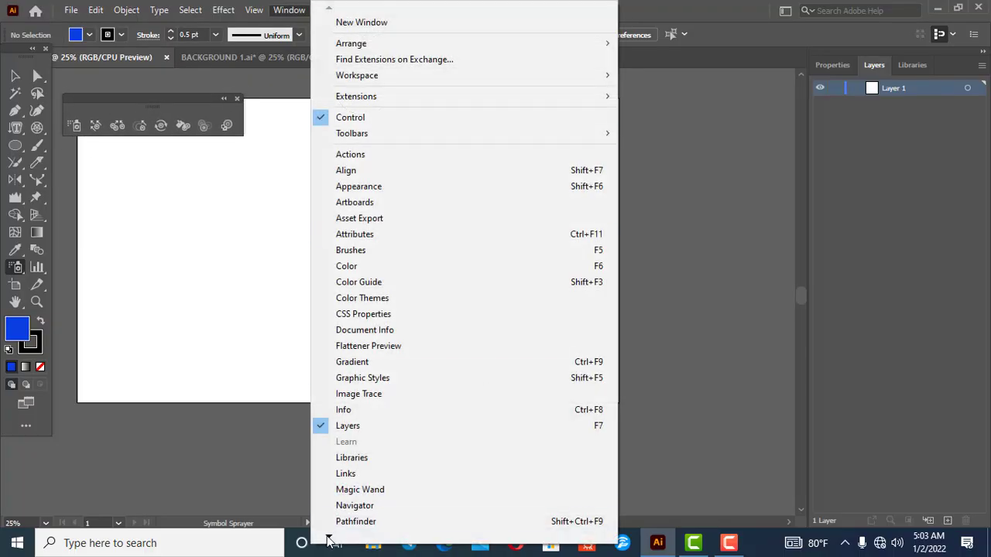
{"action": "mouse_move", "coordinate": [328, 540]}
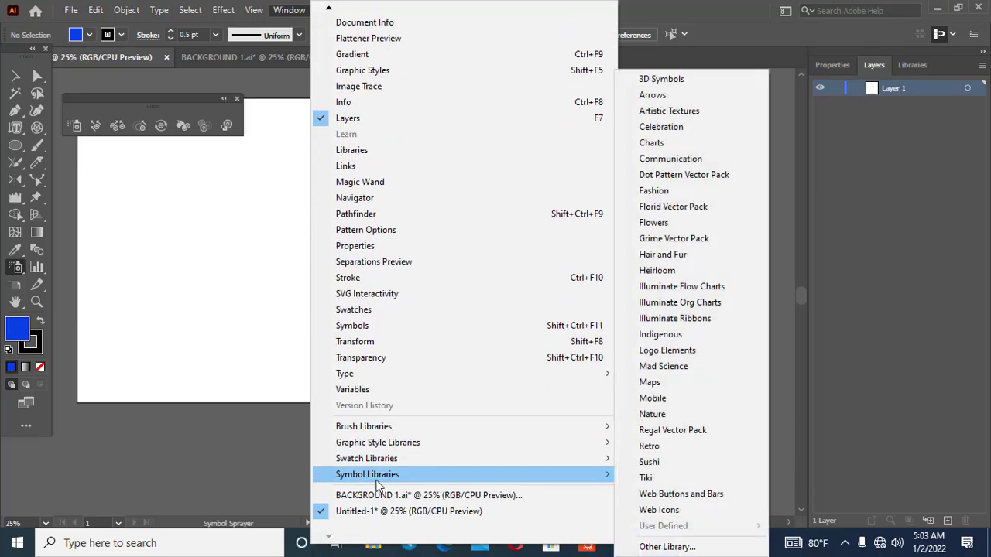
{"action": "left_click", "coordinate": [377, 326]}
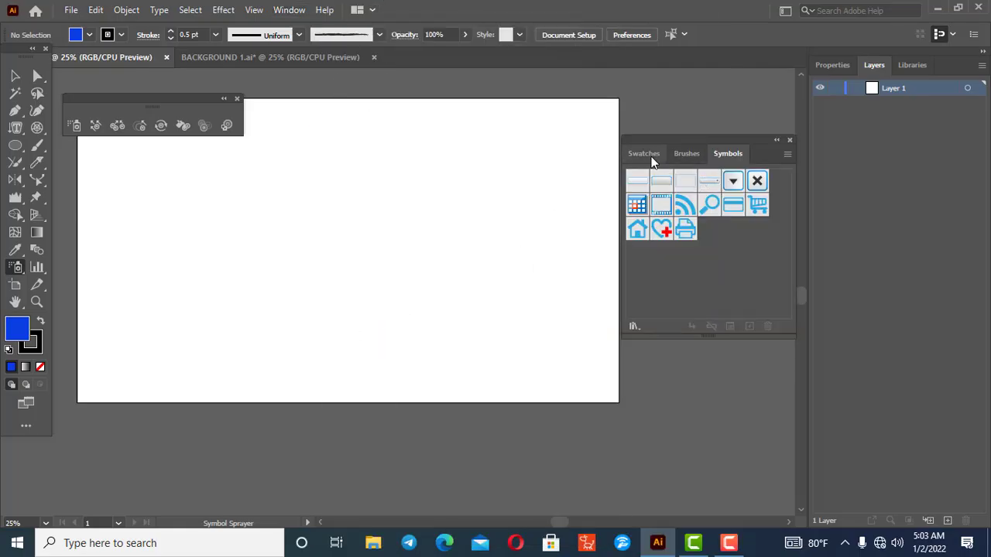
{"action": "left_click", "coordinate": [634, 327]}
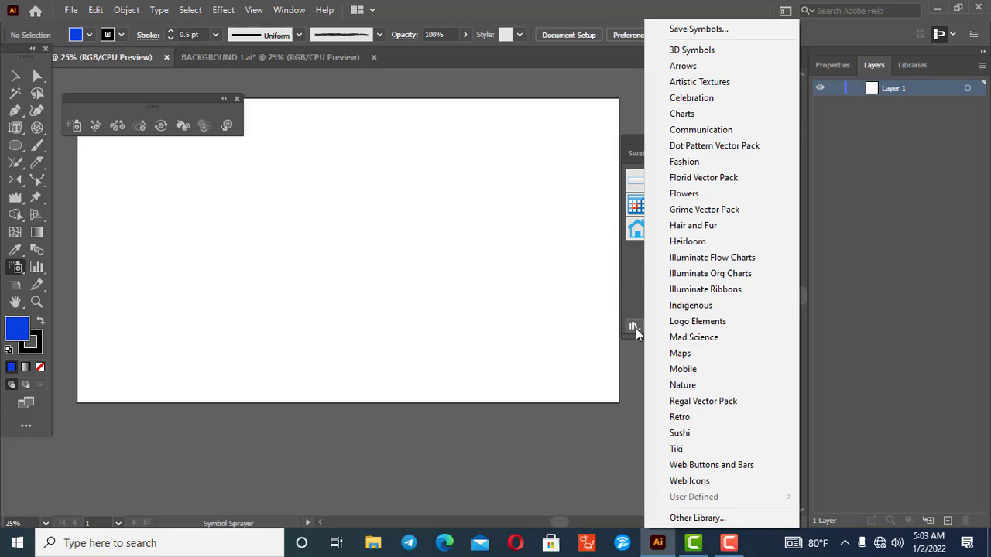
{"action": "left_click", "coordinate": [715, 199]}
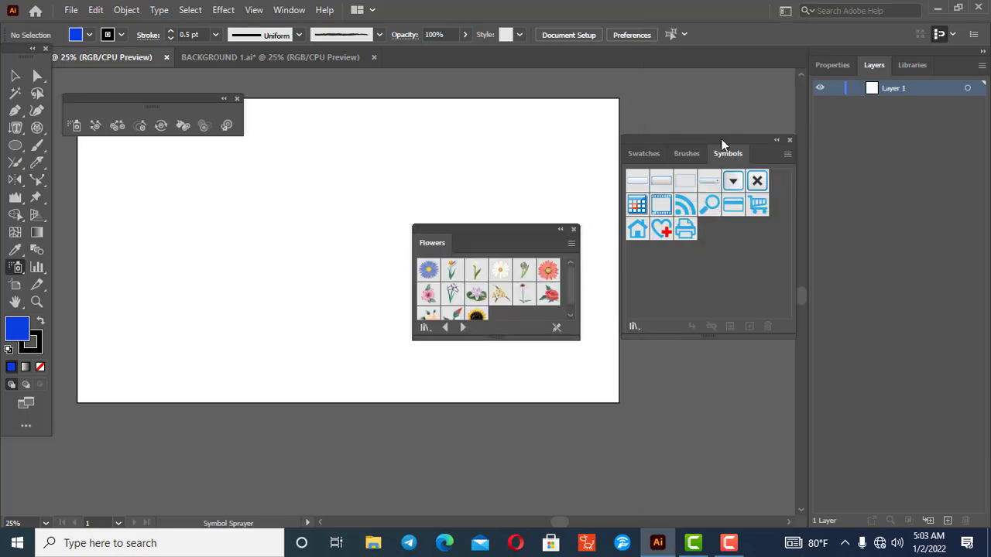
{"action": "left_click_drag", "start_coordinate": [488, 228], "coordinate": [688, 189]}
{"action": "scroll", "coordinate": [668, 257], "scroll_direction": "down", "scroll_amount": 1}
{"action": "scroll", "coordinate": [667, 256], "scroll_direction": "up", "scroll_amount": 1}
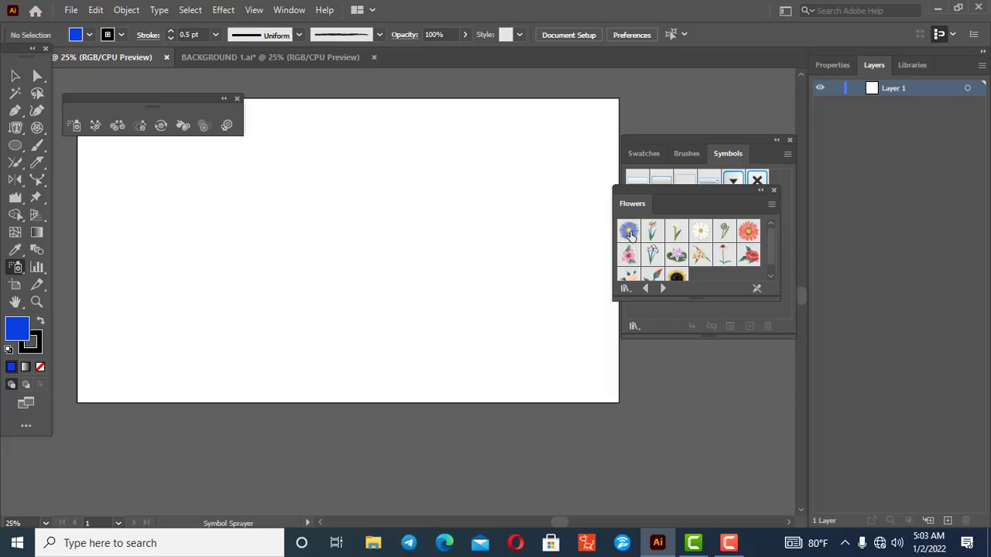
{"action": "left_click", "coordinate": [749, 233]}
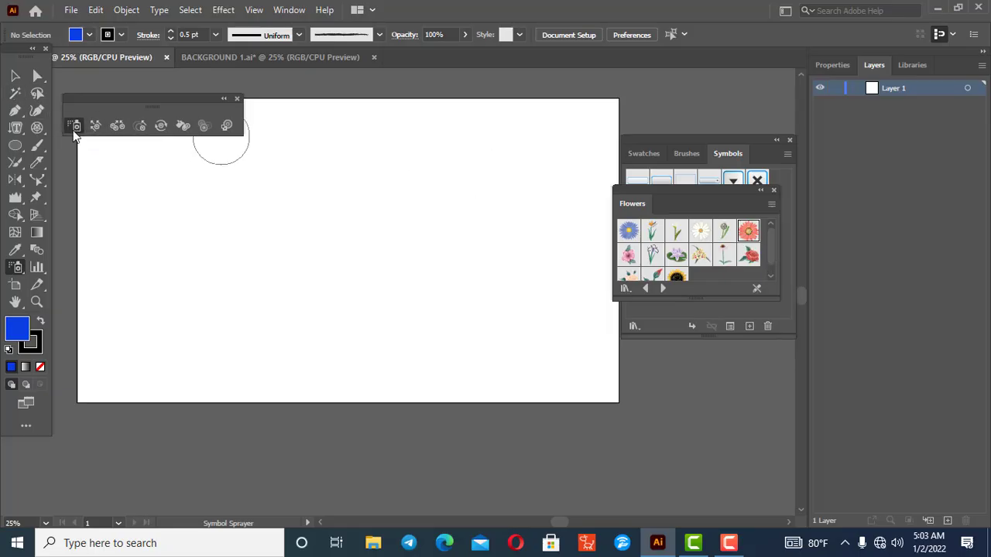
{"action": "left_click", "coordinate": [182, 225]}
{"action": "left_click", "coordinate": [217, 286]}
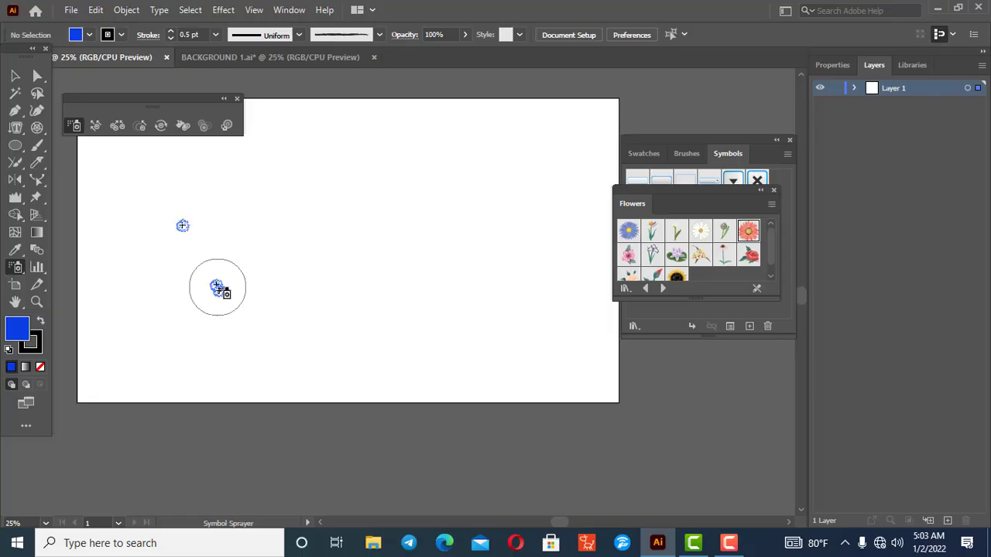
{"action": "key", "text": "ctrl+z"}
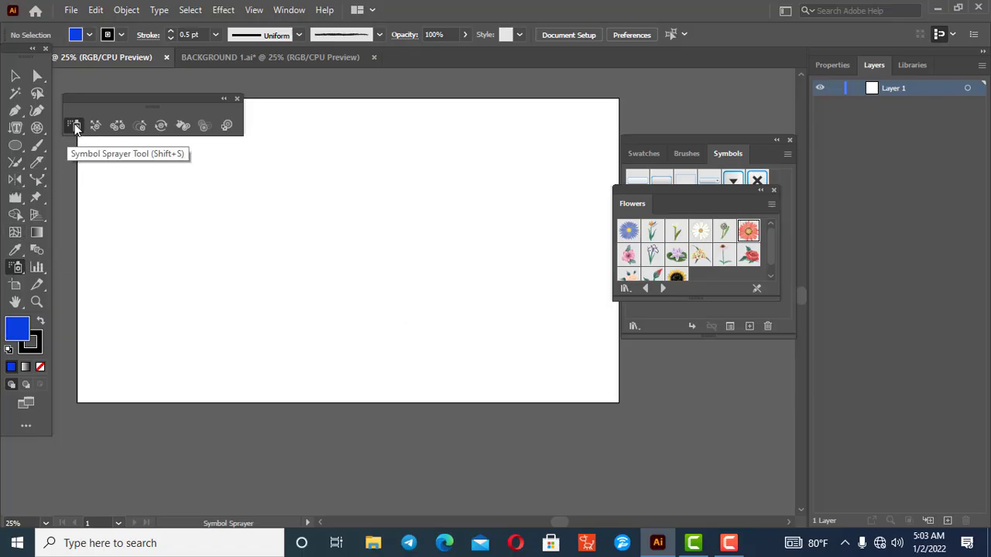
Step: Spray a set of coral flowers over the left part of the artboard and enlarge the Symbol Sprayer's brush
{"action": "mouse_move", "coordinate": [168, 191]}
{"action": "left_mouse_down"}
{"action": "mouse_move", "coordinate": [212, 272]}
{"action": "mouse_move", "coordinate": [246, 221]}
{"action": "mouse_move", "coordinate": [207, 226]}
{"action": "mouse_move", "coordinate": [205, 203]}
{"action": "mouse_move", "coordinate": [241, 198]}
{"action": "mouse_move", "coordinate": [247, 278]}
{"action": "left_mouse_up"}
{"action": "mouse_move", "coordinate": [188, 228]}
{"action": "left_mouse_down"}
{"action": "mouse_move", "coordinate": [265, 287]}
{"action": "mouse_move", "coordinate": [277, 273]}
{"action": "left_mouse_up"}
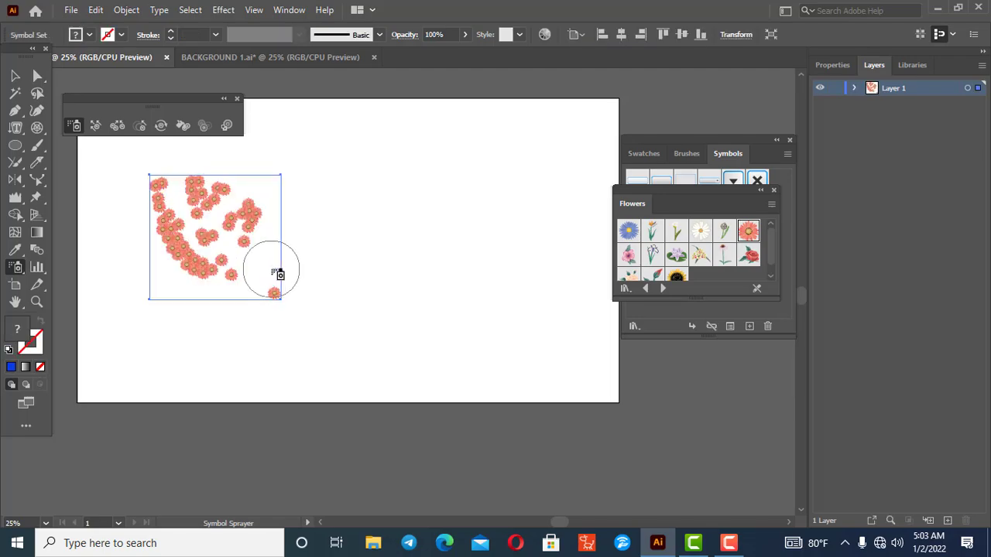
{"action": "key", "text": "bracketright"}
{"action": "key", "text": "bracketright"}
{"action": "key", "text": "bracketright"}
{"action": "key", "text": "bracketright"}
{"action": "key", "text": "bracketright"}
{"action": "key", "text": "bracketright"}
{"action": "key", "text": "bracketright"}
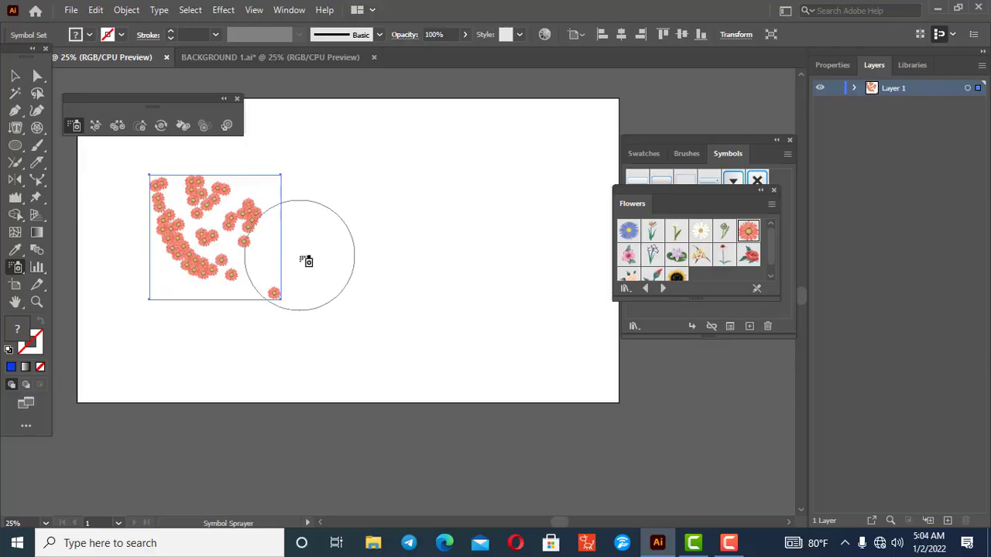
Step: Spray more coral flowers over the left half of the artboard with a larger brush, and delete the whole symbol set
{"action": "key", "text": "bracketright"}
{"action": "key", "text": "bracketright"}
{"action": "key", "text": "bracketright"}
{"action": "key", "text": "bracketright"}
{"action": "left_click_drag", "start_coordinate": [312, 230], "coordinate": [346, 280]}
{"action": "mouse_move", "coordinate": [299, 312]}
{"action": "left_mouse_down"}
{"action": "mouse_move", "coordinate": [165, 322]}
{"action": "mouse_move", "coordinate": [169, 300]}
{"action": "mouse_move", "coordinate": [234, 303]}
{"action": "mouse_move", "coordinate": [246, 275]}
{"action": "mouse_move", "coordinate": [229, 292]}
{"action": "mouse_move", "coordinate": [158, 249]}
{"action": "mouse_move", "coordinate": [161, 293]}
{"action": "mouse_move", "coordinate": [283, 247]}
{"action": "left_mouse_up"}
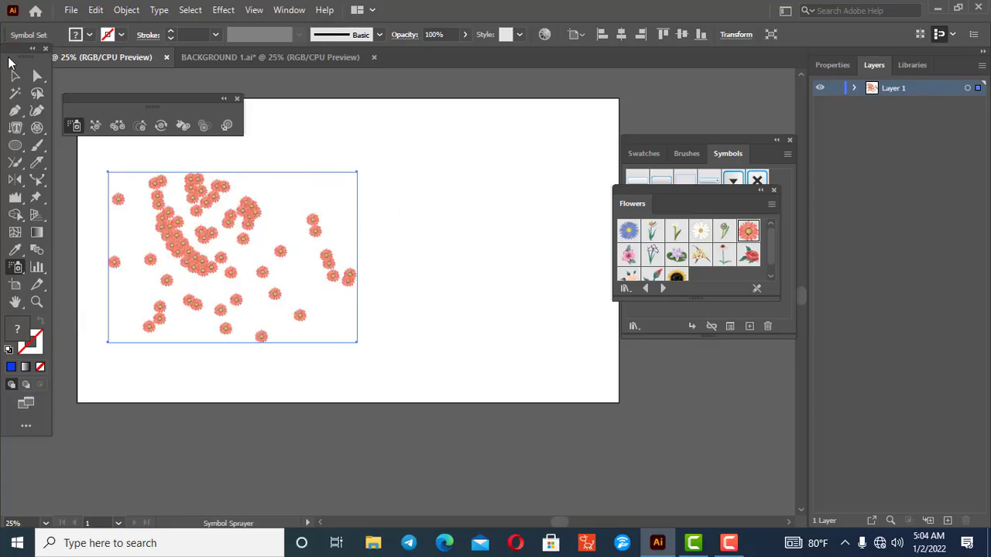
{"action": "left_click", "coordinate": [16, 76]}
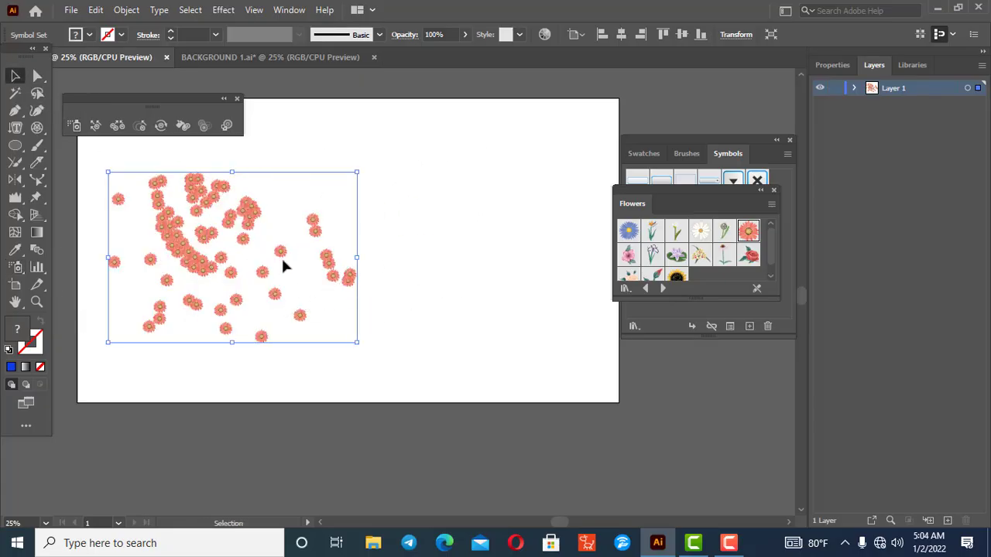
{"action": "key", "text": "Delete"}
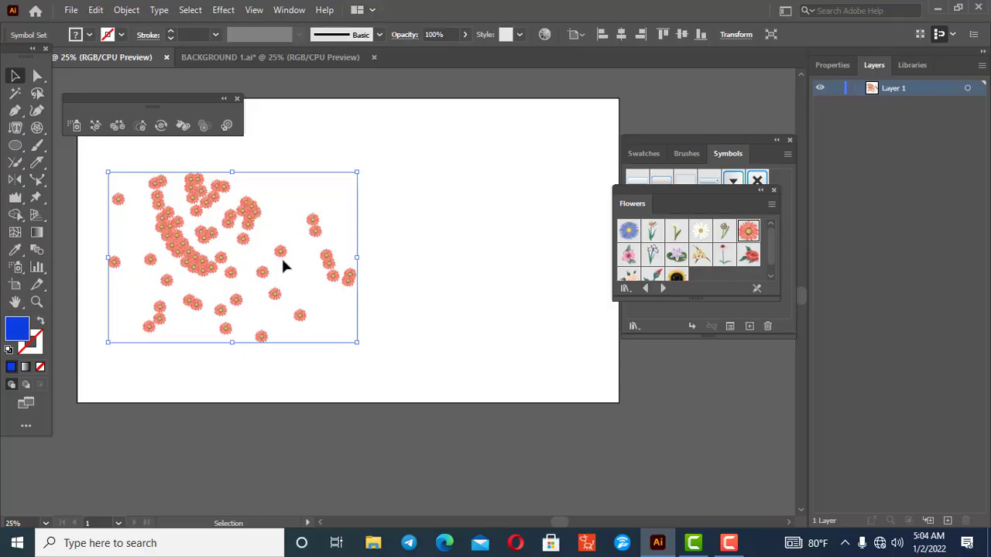
Step: Try the Symbol Shifter on the empty artboard with the blue flower symbol and with the coral one, dismissing the alerts
{"action": "left_click", "coordinate": [96, 127]}
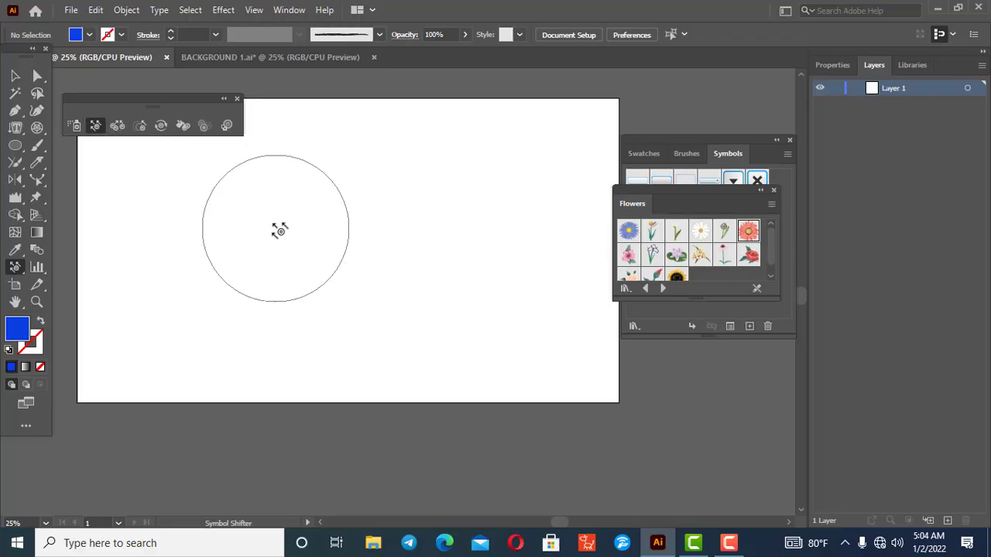
{"action": "left_click", "coordinate": [628, 231]}
{"action": "left_click", "coordinate": [418, 289]}
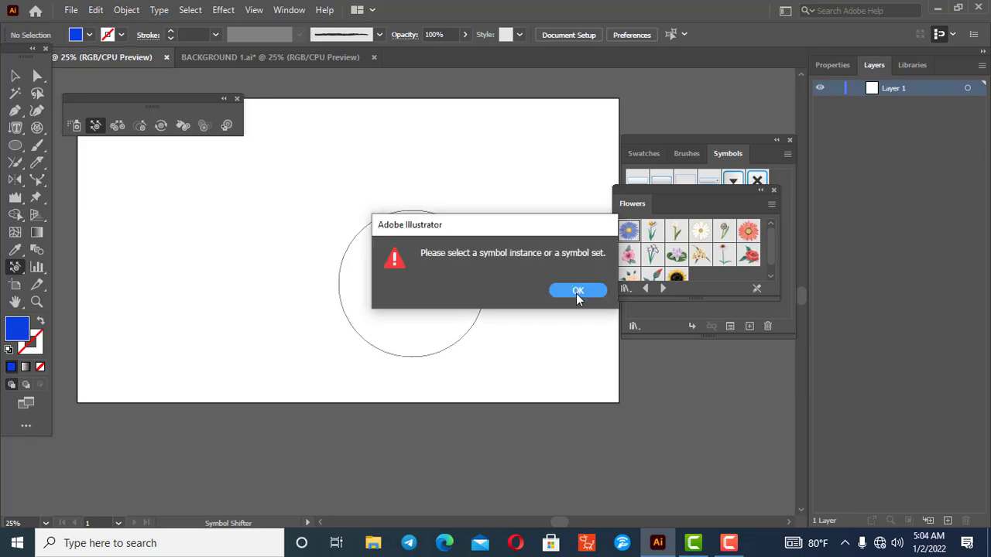
{"action": "left_click", "coordinate": [576, 294]}
{"action": "left_click", "coordinate": [749, 230]}
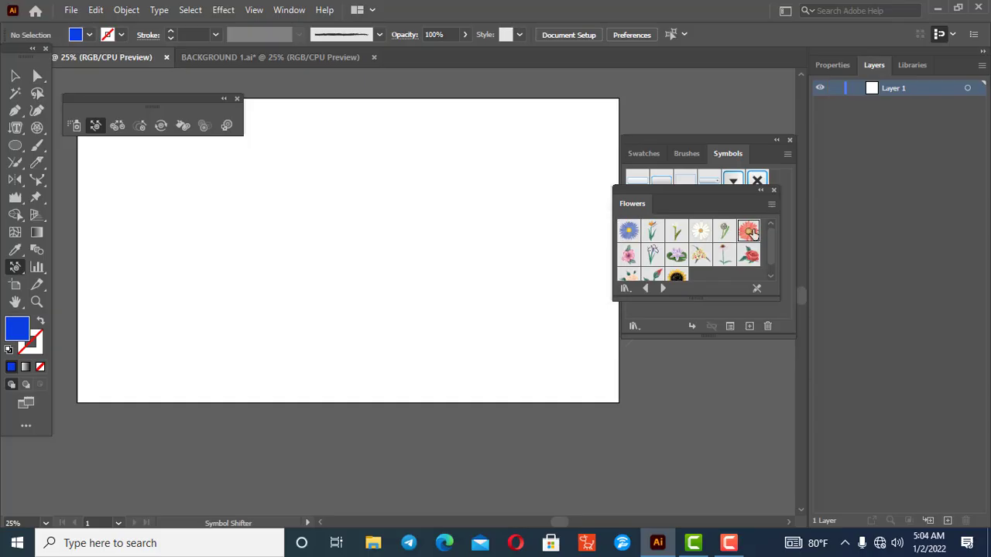
{"action": "left_click", "coordinate": [415, 255]}
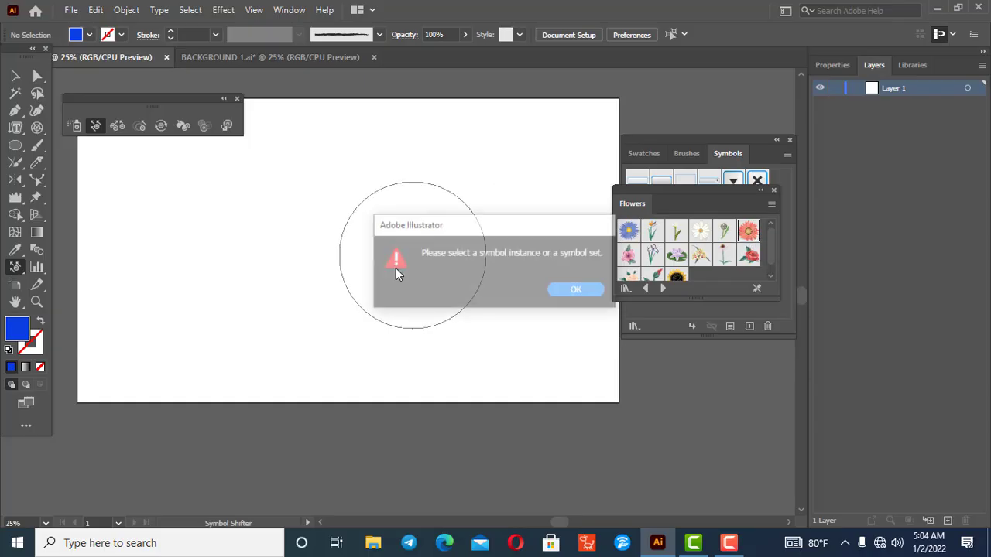
{"action": "left_click", "coordinate": [576, 291]}
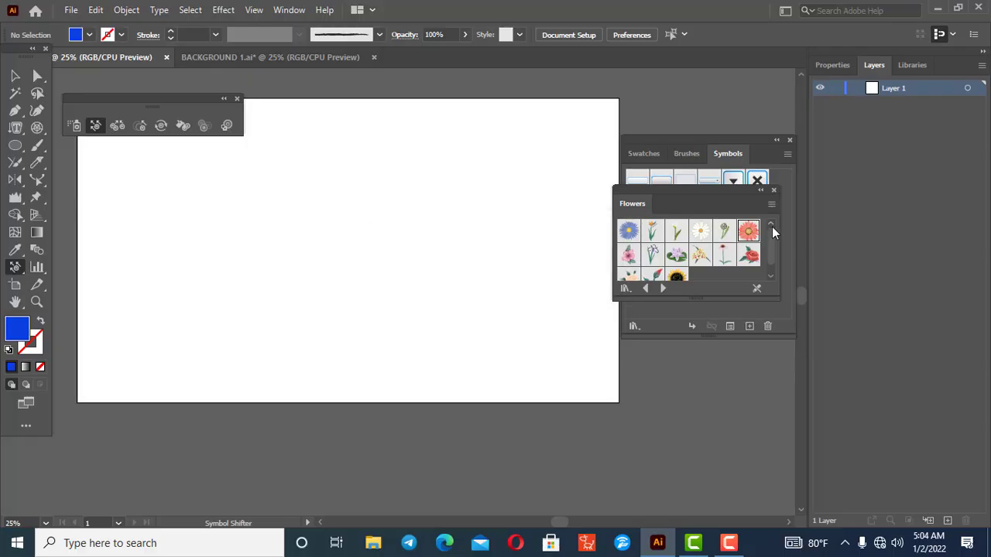
Step: Place two instances of the coral flower symbol from the Flowers library near the middle of the artboard
{"action": "left_click_drag", "start_coordinate": [699, 252], "coordinate": [457, 269]}
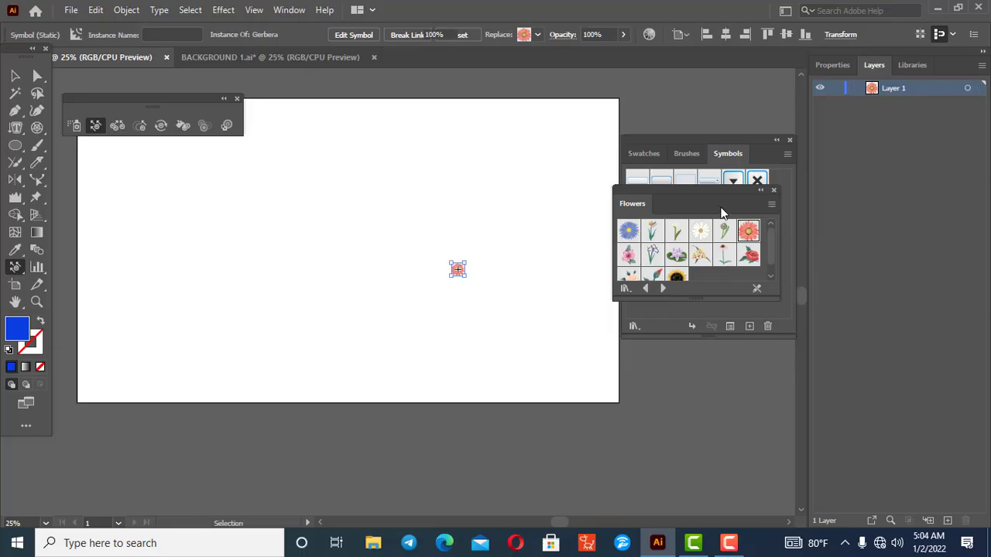
{"action": "key", "text": "ctrl+z"}
{"action": "mouse_move", "coordinate": [656, 236]}
{"action": "left_mouse_down"}
{"action": "mouse_move", "coordinate": [445, 215]}
{"action": "mouse_move", "coordinate": [394, 237]}
{"action": "mouse_move", "coordinate": [410, 265]}
{"action": "mouse_move", "coordinate": [325, 208]}
{"action": "left_mouse_up"}
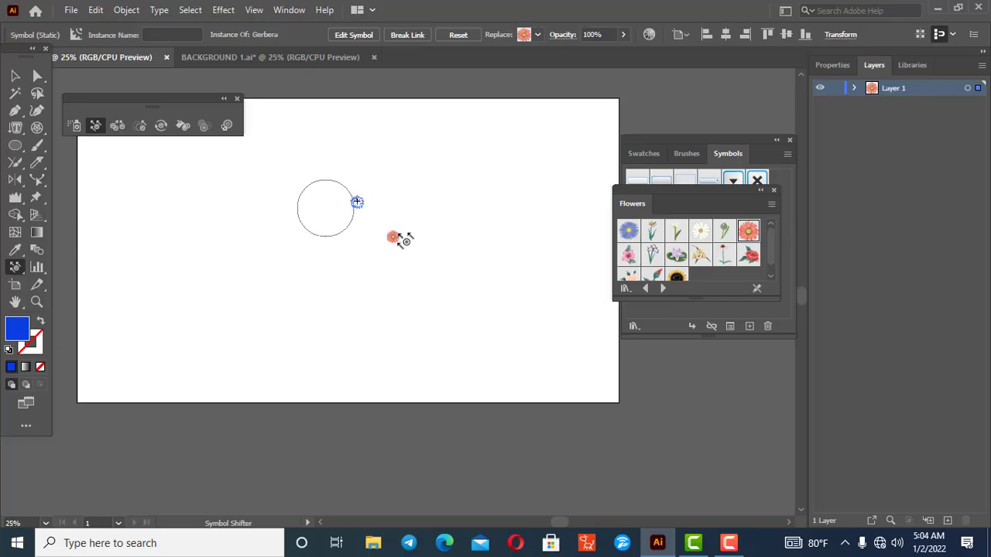
{"action": "mouse_move", "coordinate": [755, 240]}
{"action": "left_mouse_down"}
{"action": "mouse_move", "coordinate": [487, 210]}
{"action": "mouse_move", "coordinate": [366, 227]}
{"action": "left_mouse_up"}
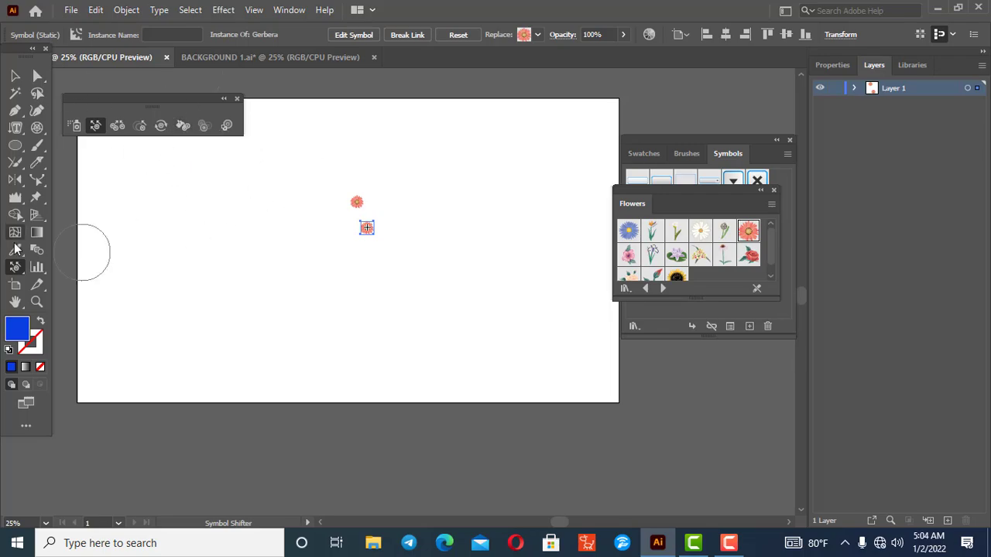
Step: Close the floating symbol tools panel, the Flowers library and the Symbols panel
{"action": "left_click", "coordinate": [237, 99]}
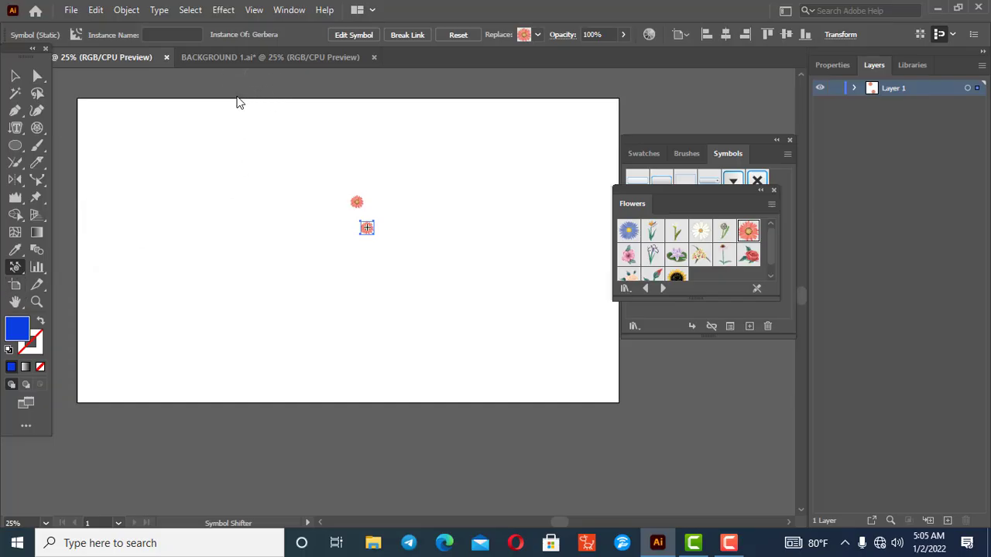
{"action": "left_click", "coordinate": [773, 190]}
{"action": "left_click", "coordinate": [789, 141]}
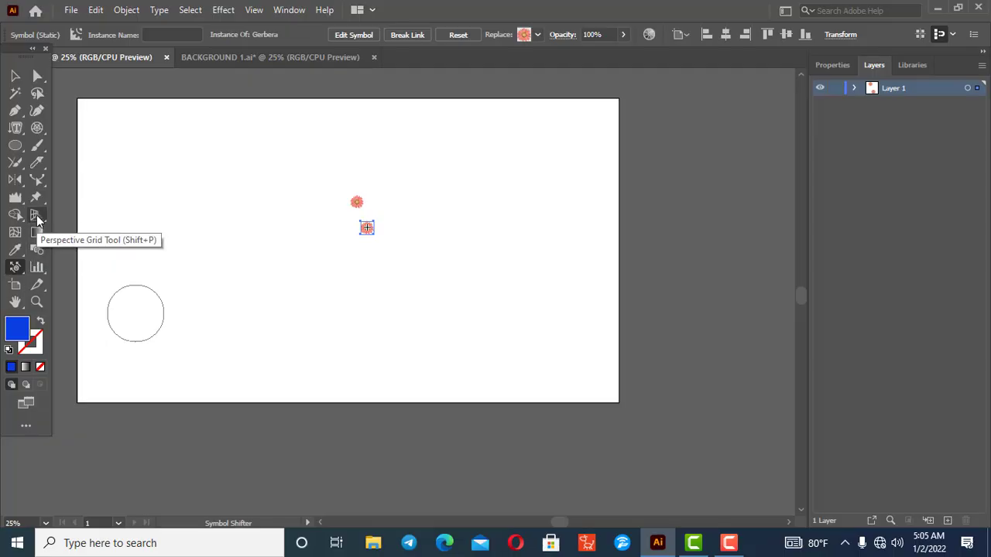
Step: Select both coral flower instances with the Selection tool and delete them
{"action": "left_click", "coordinate": [14, 75]}
{"action": "left_click_drag", "start_coordinate": [94, 145], "coordinate": [533, 398]}
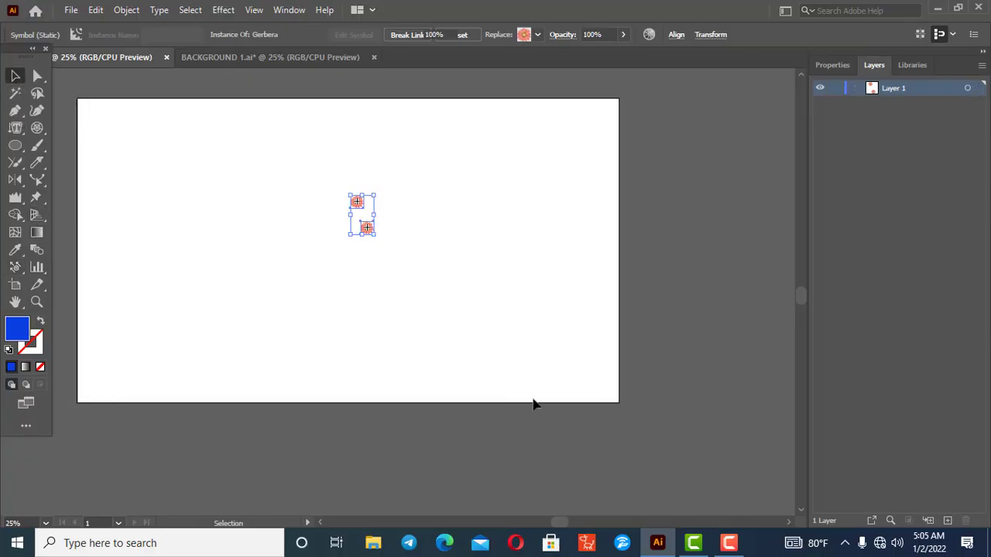
{"action": "key", "text": "Delete"}
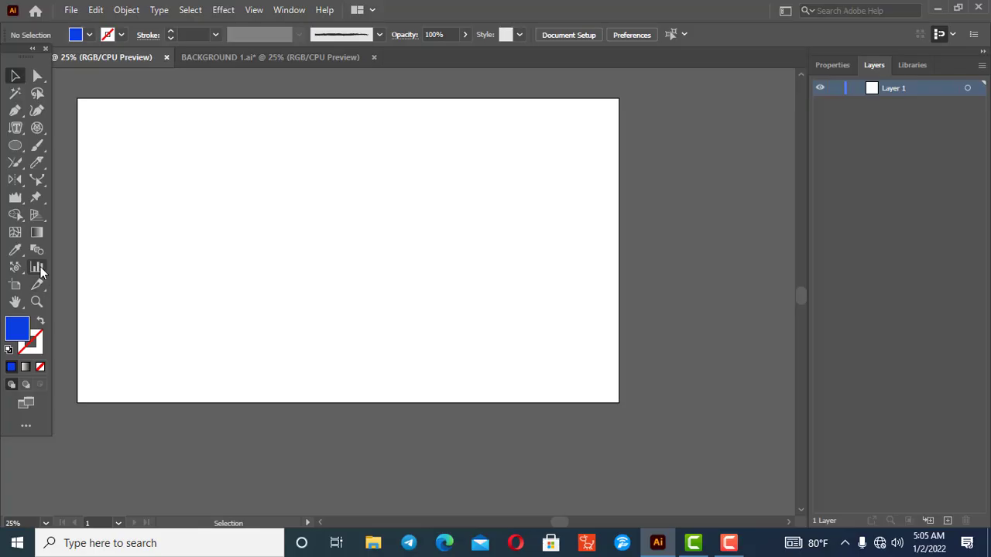
Step: Show the perspective grid with its height raised almost to the artboard's upper edge, and move the toolbox off the plane switching widget
{"action": "left_click", "coordinate": [34, 216]}
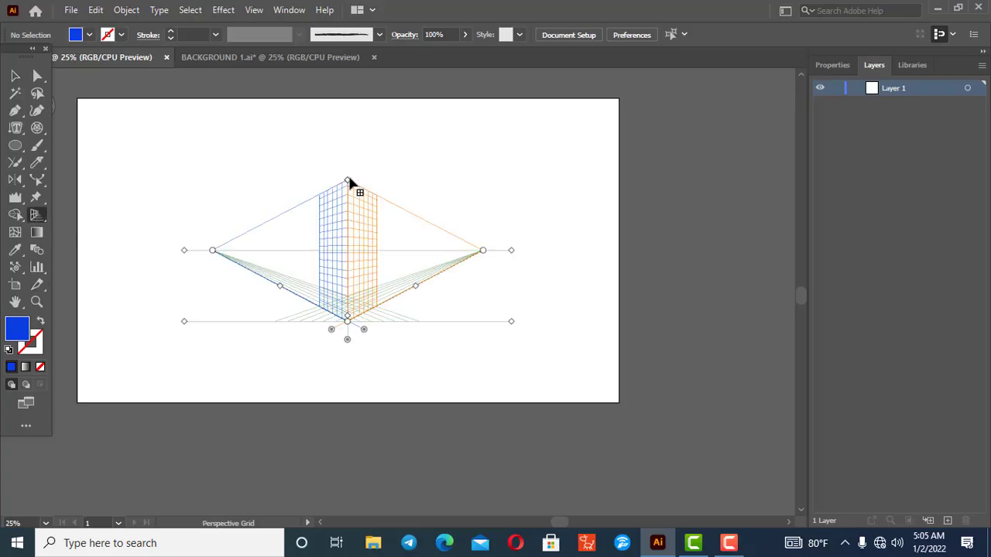
{"action": "left_click_drag", "start_coordinate": [348, 182], "coordinate": [349, 106]}
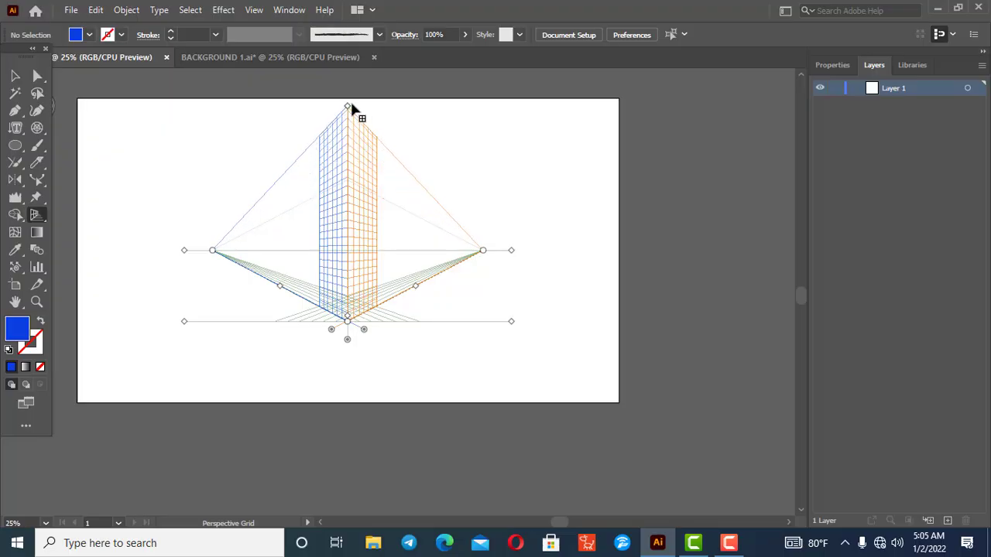
{"action": "scroll", "coordinate": [374, 250], "scroll_direction": "up", "scroll_amount": 1}
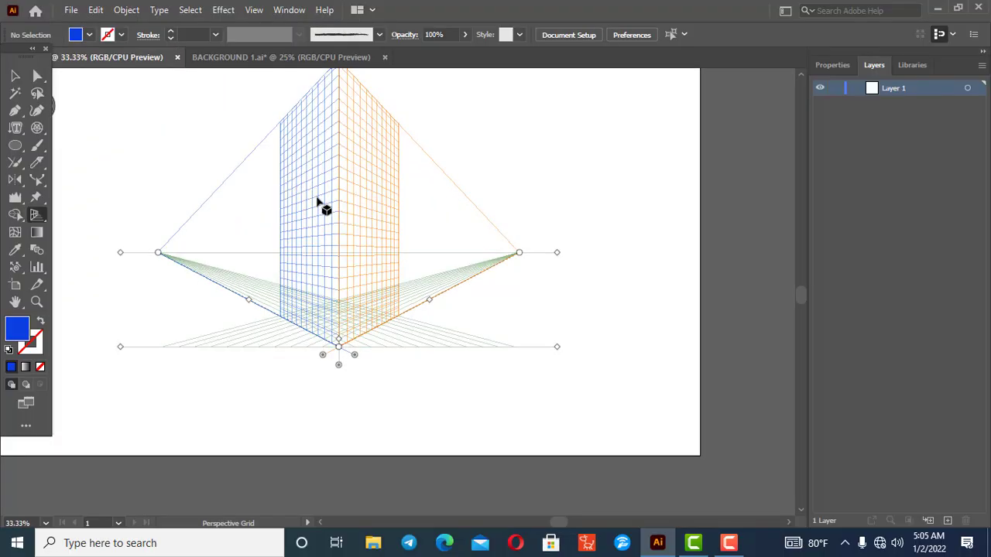
{"action": "scroll", "coordinate": [323, 206], "scroll_direction": "up", "scroll_amount": 2}
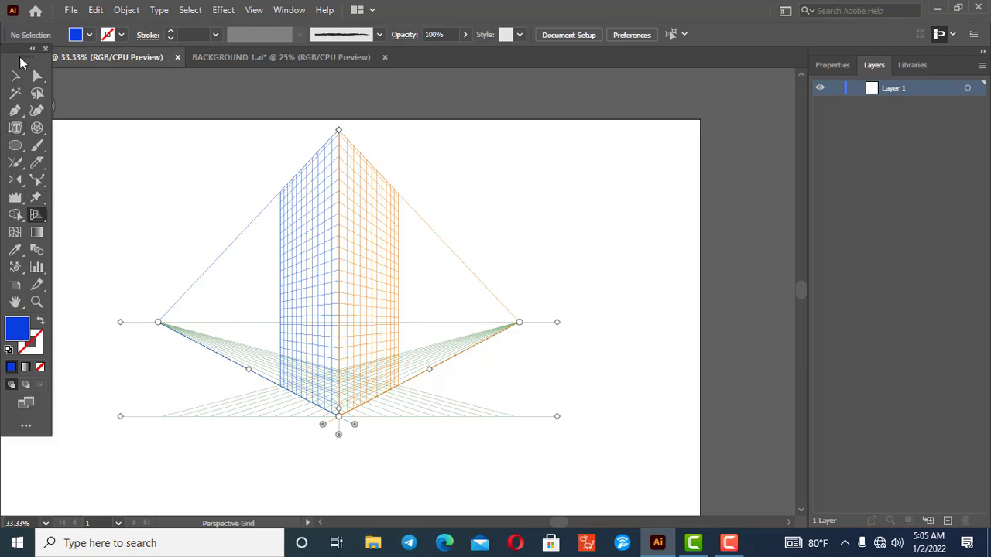
{"action": "left_click_drag", "start_coordinate": [32, 65], "coordinate": [728, 106]}
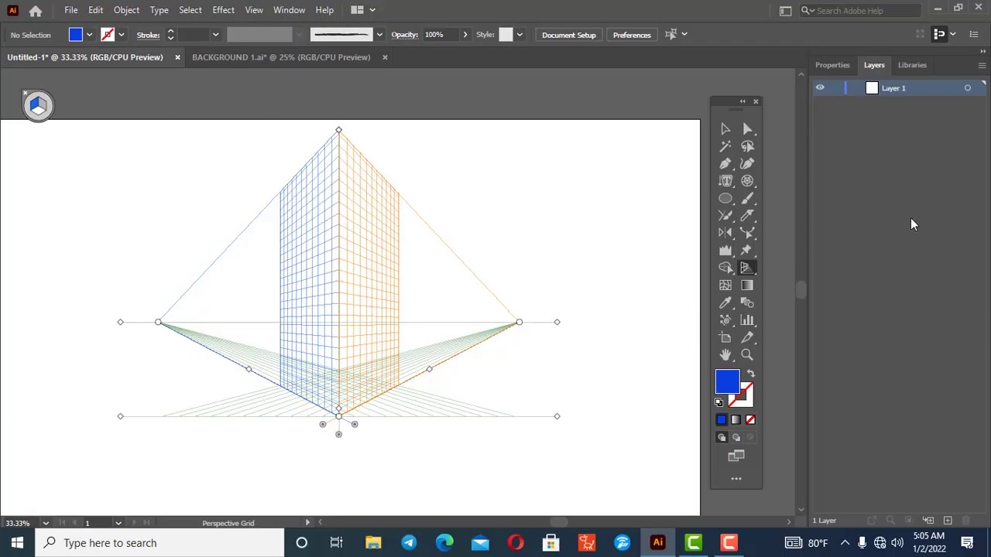
Step: Try drawing a rectangle with the Rectangle tool outside the grid, beside its left vanishing point, and undo it
{"action": "left_click", "coordinate": [725, 200]}
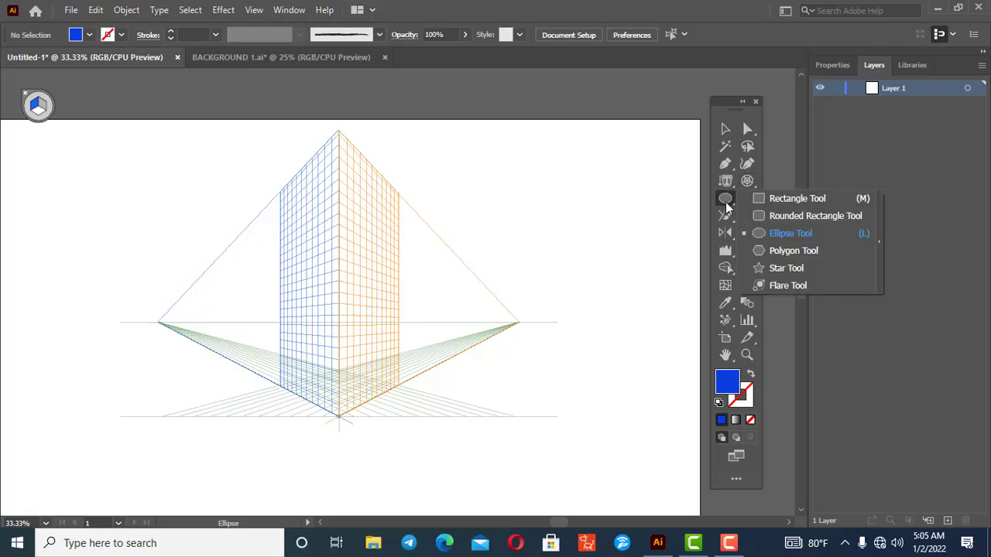
{"action": "left_click", "coordinate": [782, 202]}
{"action": "left_click_drag", "start_coordinate": [90, 285], "coordinate": [103, 325]}
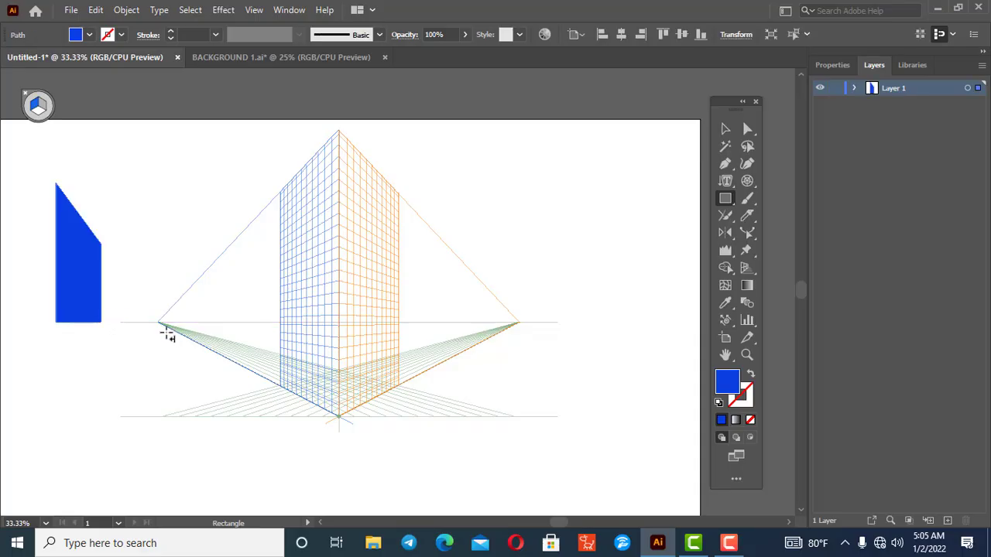
{"action": "key", "text": "ctrl+z"}
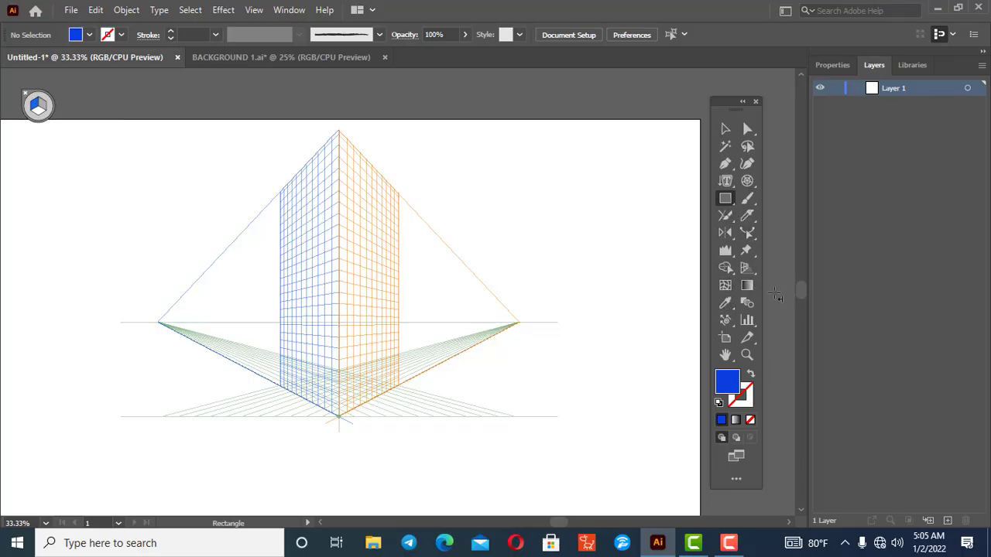
Step: Tear off the Perspective Grid tool group as a floating panel and place it over the artboard's upper-right area
{"action": "left_click", "coordinate": [751, 268]}
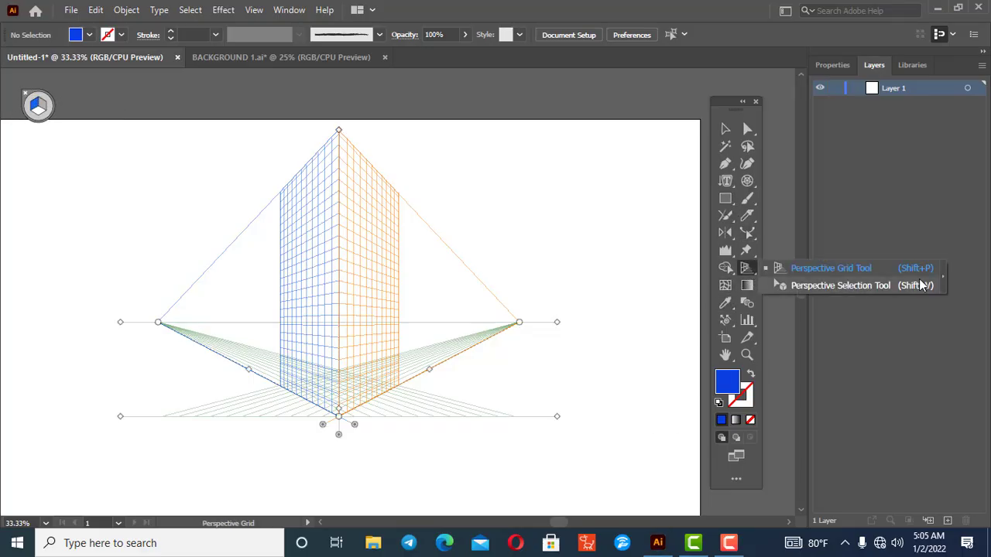
{"action": "left_click", "coordinate": [944, 278]}
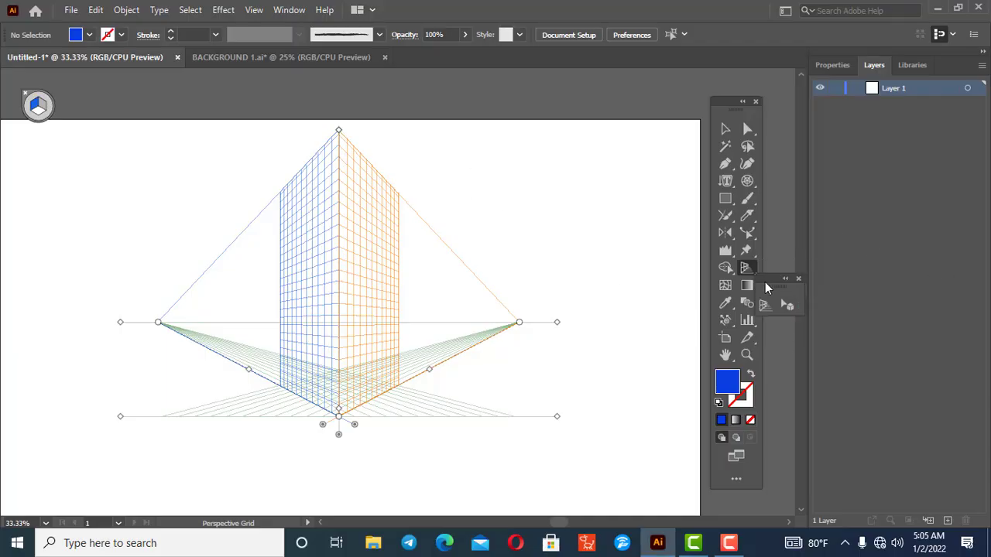
{"action": "left_click_drag", "start_coordinate": [769, 285], "coordinate": [583, 108]}
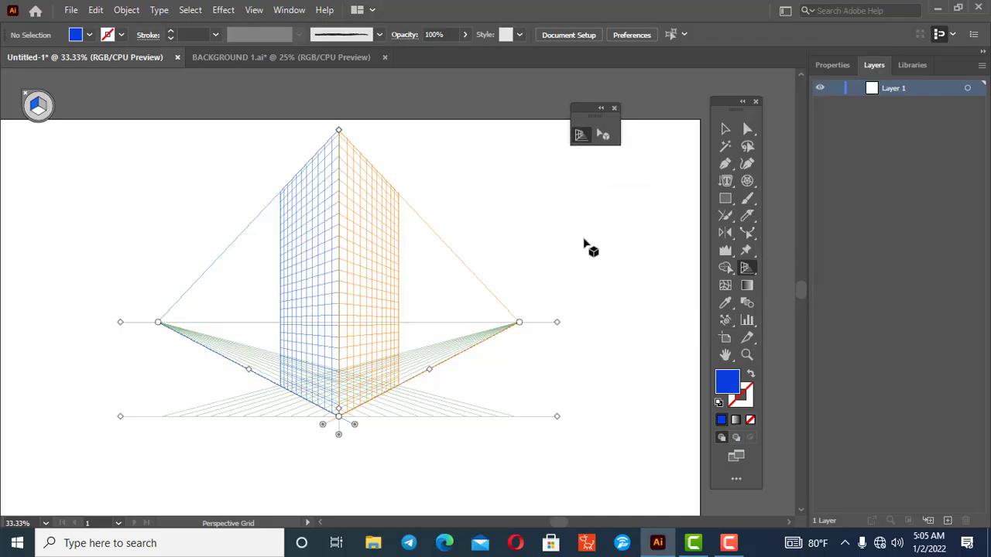
Step: Try drawing a small rectangle above the grid's right vanishing point and undo it
{"action": "left_click", "coordinate": [724, 199]}
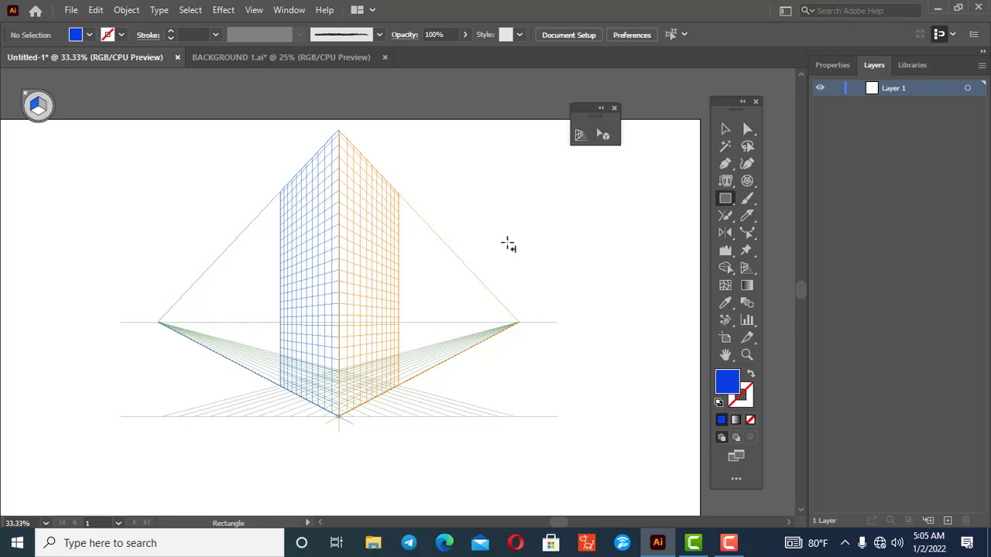
{"action": "left_click_drag", "start_coordinate": [511, 219], "coordinate": [542, 287]}
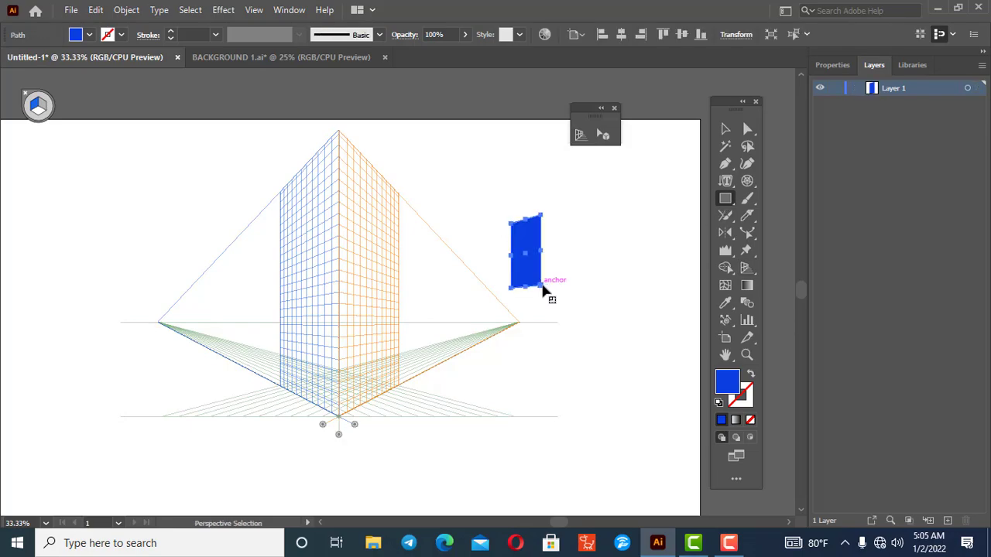
{"action": "key", "text": "ctrl+z"}
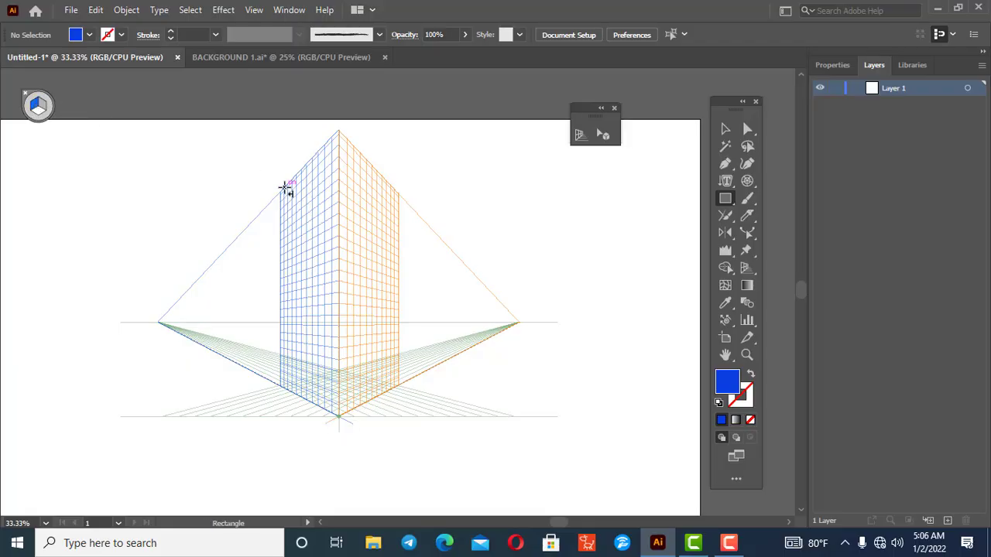
Step: Draw a tall blue rectangle on the left grid plane and a narrower one on the right grid plane
{"action": "left_click_drag", "start_coordinate": [285, 188], "coordinate": [334, 316]}
{"action": "key", "text": "shift+v"}
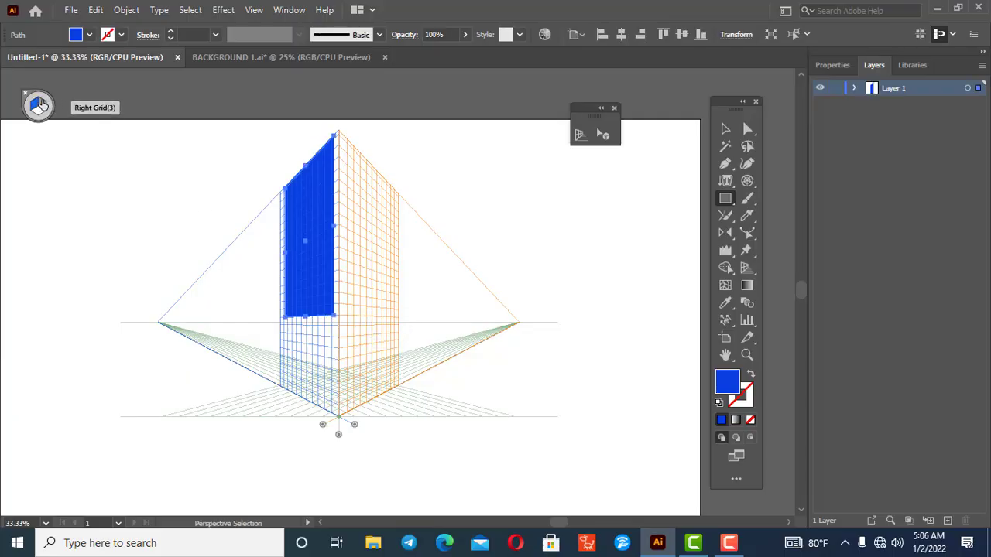
{"action": "left_click", "coordinate": [38, 105]}
{"action": "left_click_drag", "start_coordinate": [349, 186], "coordinate": [382, 367]}
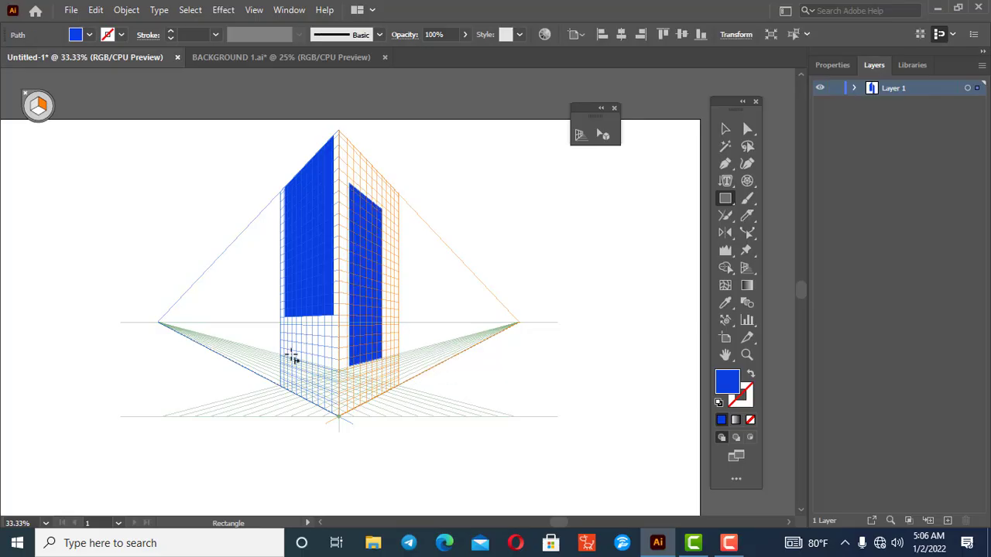
Step: Draw a small rectangle on the left plane below the tall one, and another on the horizontal grid plane
{"action": "left_click", "coordinate": [34, 109]}
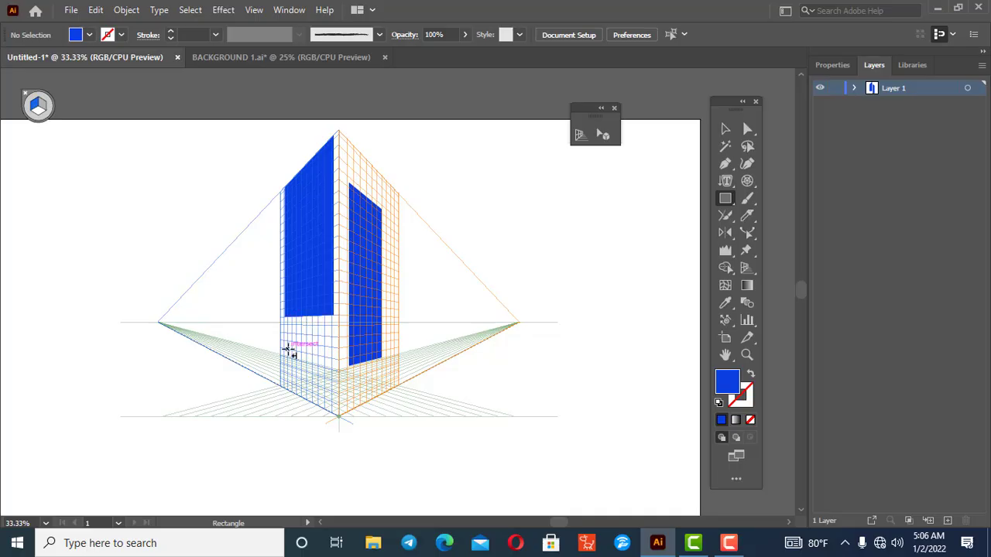
{"action": "left_click_drag", "start_coordinate": [291, 332], "coordinate": [315, 349]}
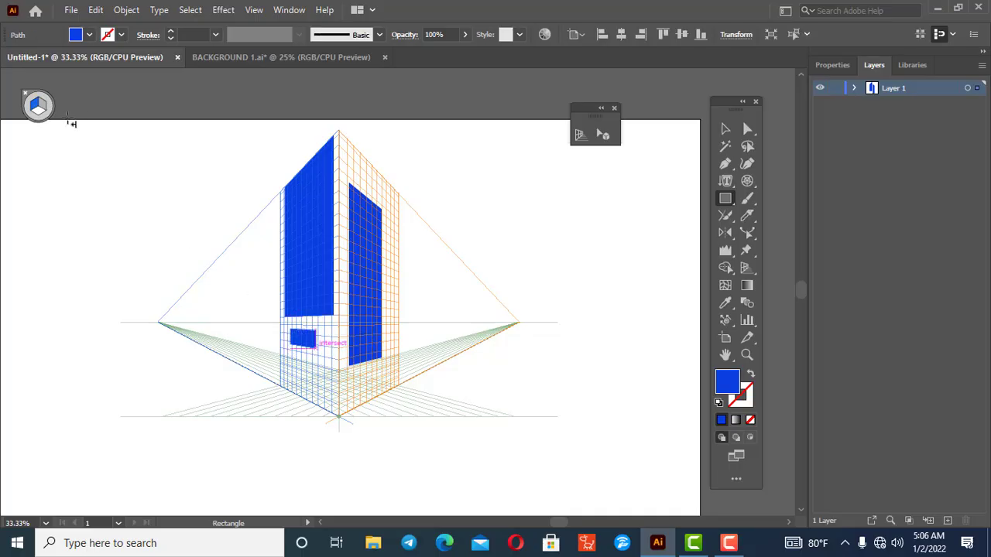
{"action": "left_click", "coordinate": [37, 112]}
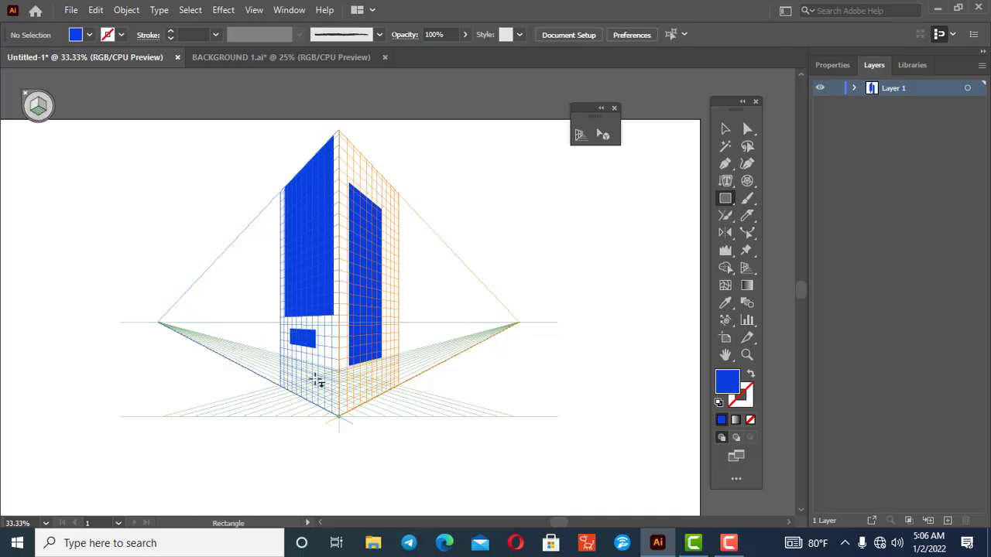
{"action": "left_click_drag", "start_coordinate": [290, 357], "coordinate": [343, 417]}
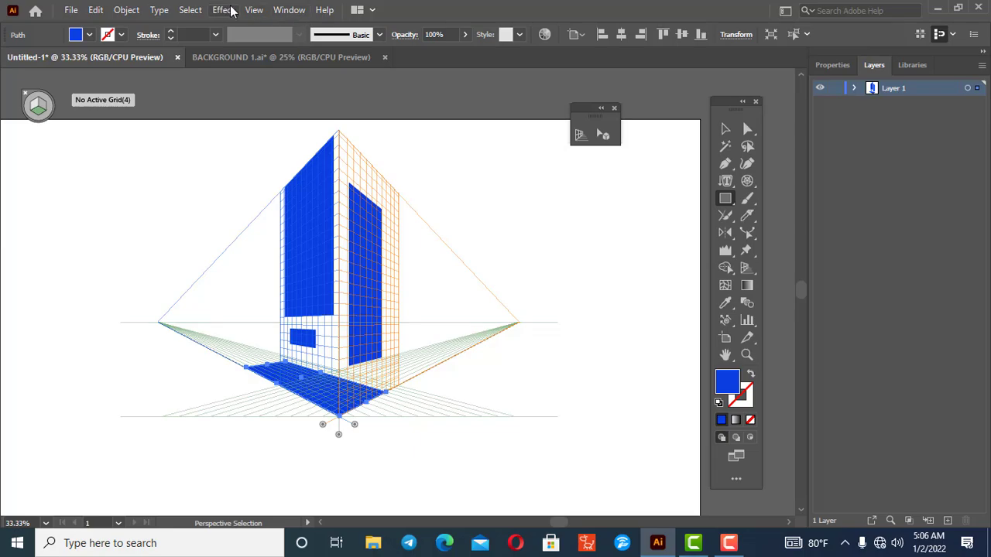
Step: Hide the perspective grid and dock-side the floating toolbox against the opposite edge of the workspace
{"action": "left_click", "coordinate": [254, 10]}
{"action": "mouse_move", "coordinate": [360, 472]}
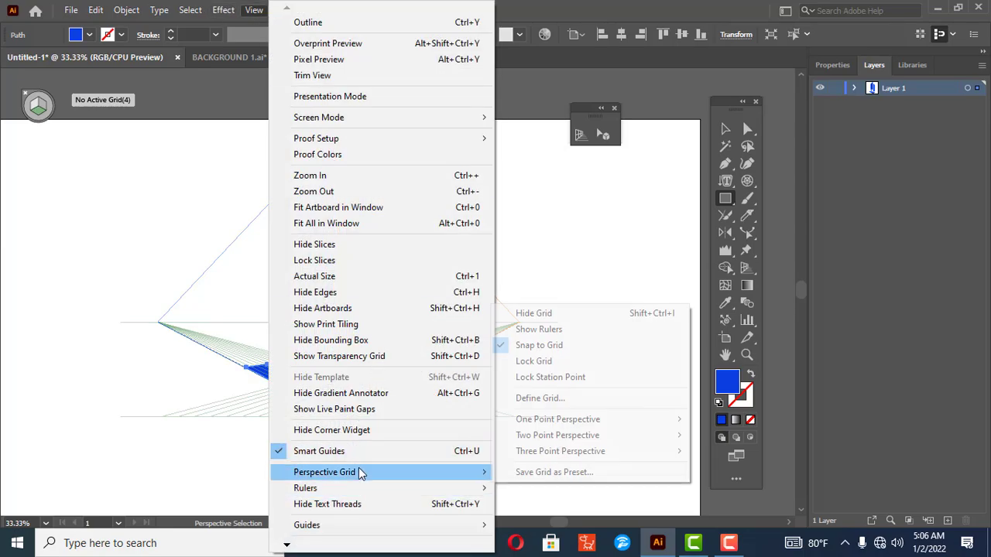
{"action": "left_click", "coordinate": [544, 314]}
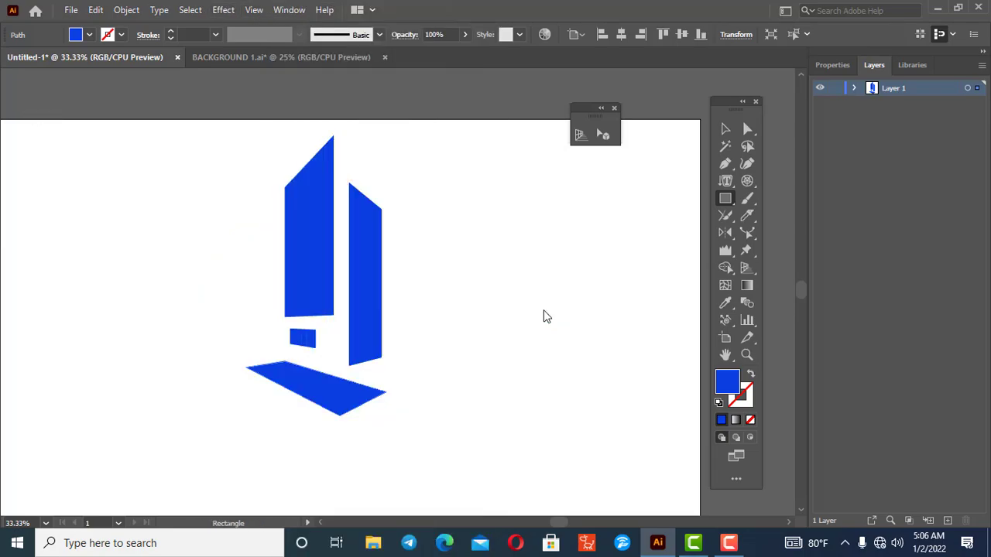
{"action": "left_click_drag", "start_coordinate": [736, 113], "coordinate": [34, 86]}
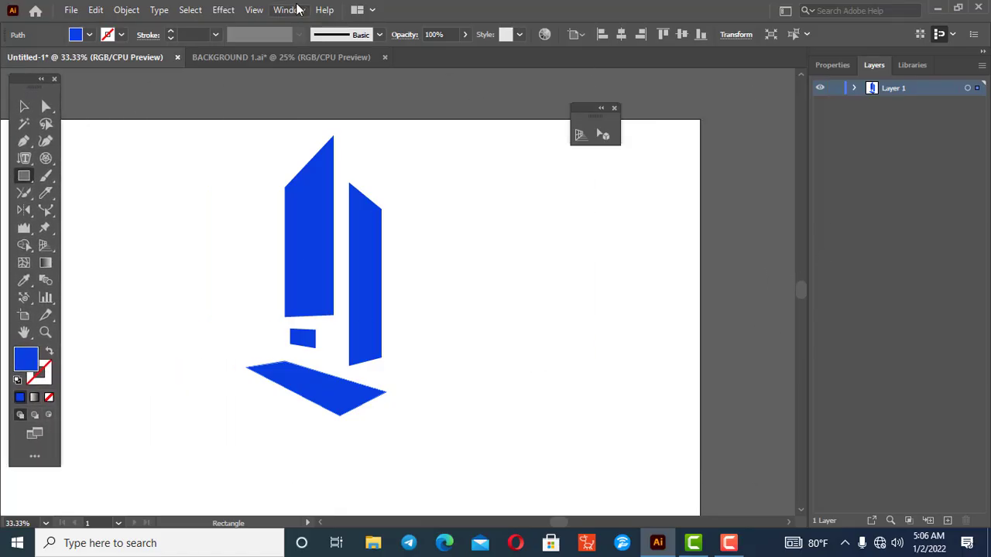
Step: Delete all four blue perspective shapes from the artboard
{"action": "left_click", "coordinate": [23, 107]}
{"action": "left_click_drag", "start_coordinate": [203, 139], "coordinate": [454, 430]}
{"action": "key", "text": "Delete"}
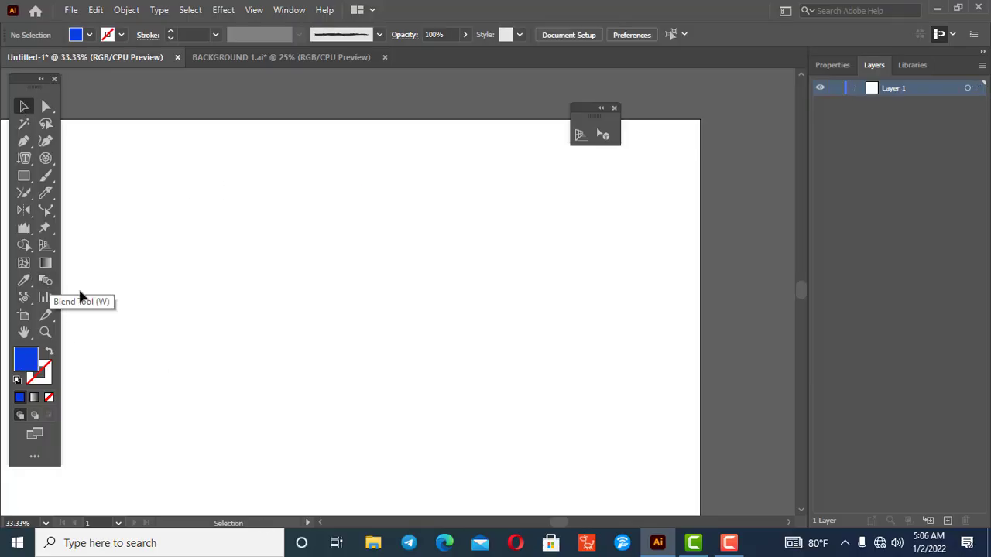
Step: Draw an open S-shaped curve with the Pen tool, descending diagonally across the artboard, with no fill and a blue stroke
{"action": "key", "text": "ctrl+minus"}
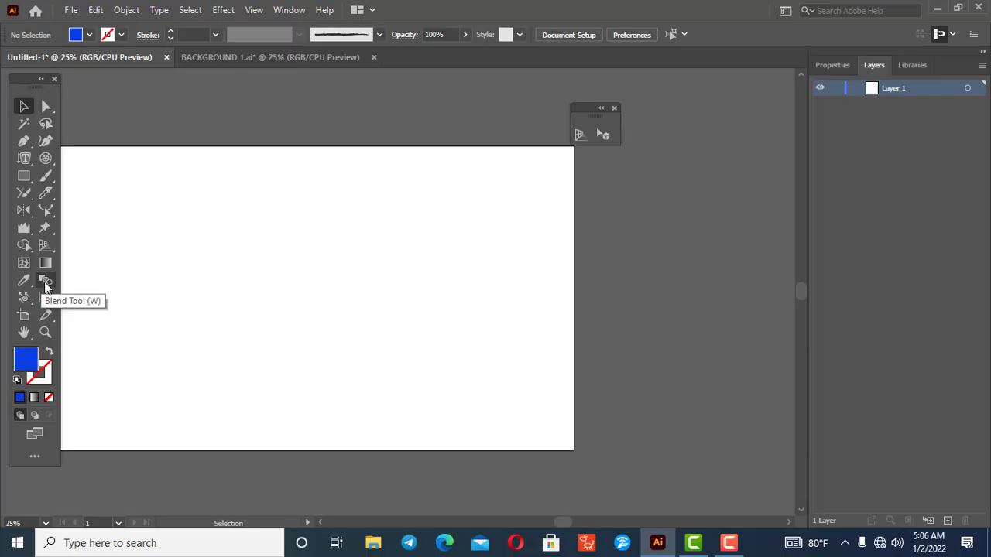
{"action": "left_click", "coordinate": [318, 523]}
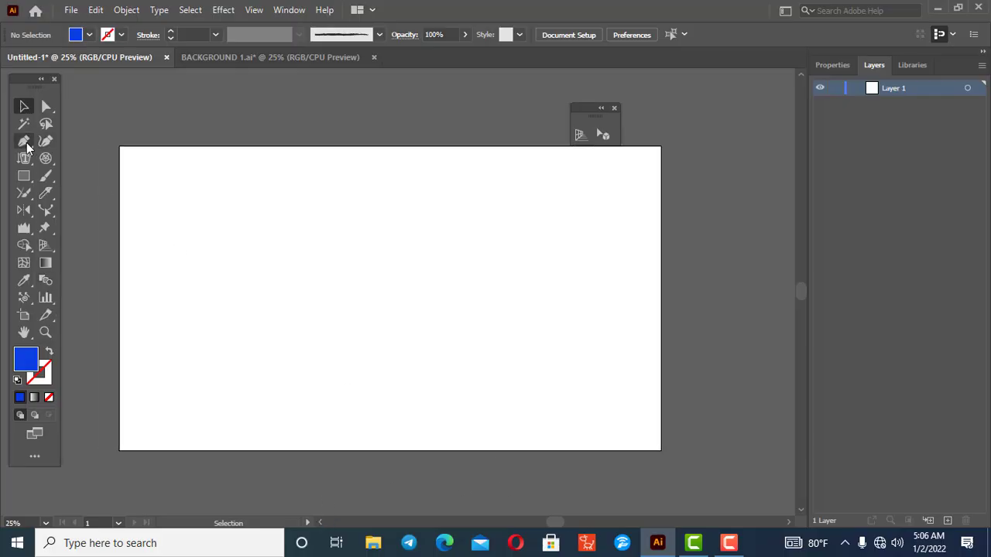
{"action": "left_click", "coordinate": [24, 142]}
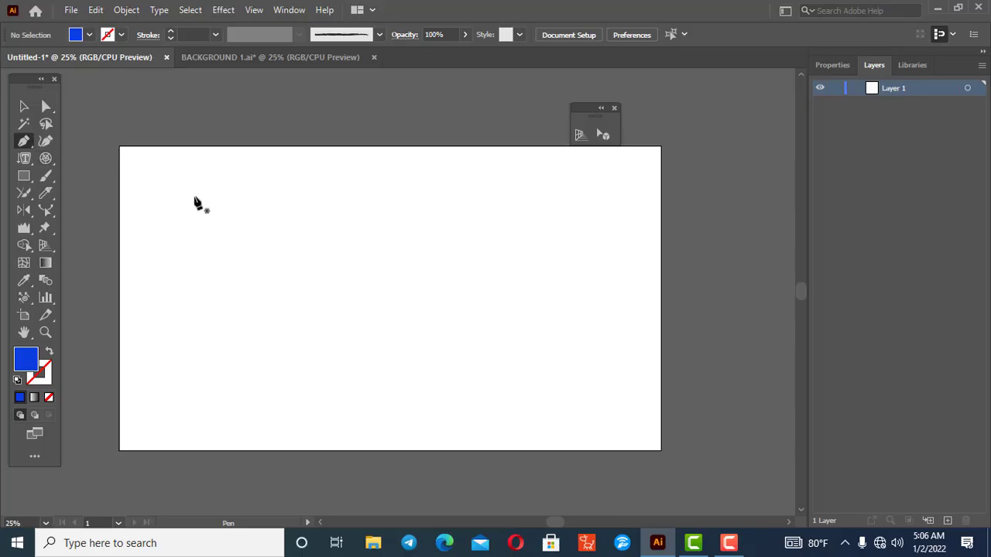
{"action": "left_click", "coordinate": [213, 161]}
{"action": "left_click", "coordinate": [48, 397]}
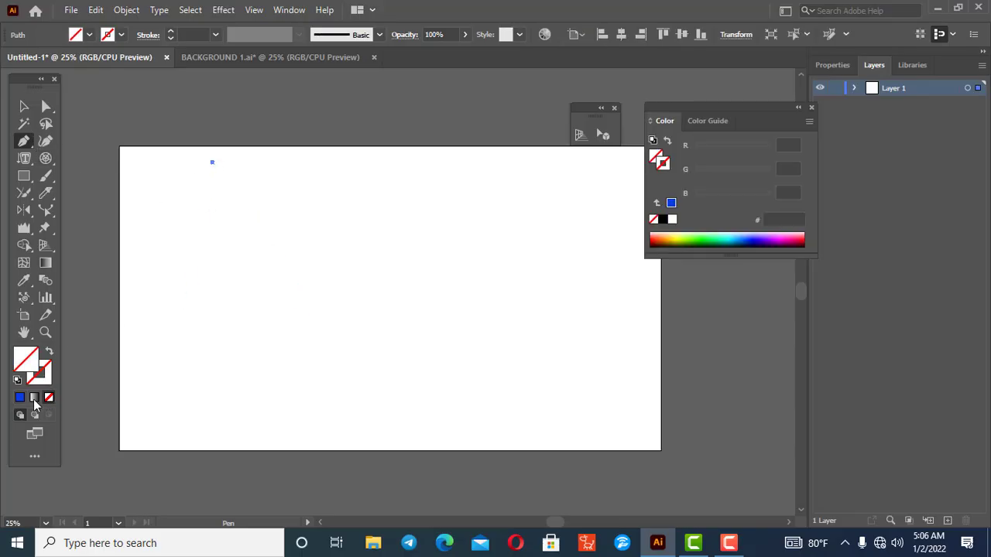
{"action": "left_click", "coordinate": [19, 398]}
{"action": "mouse_move", "coordinate": [366, 342]}
{"action": "left_mouse_down"}
{"action": "mouse_move", "coordinate": [477, 367]}
{"action": "mouse_move", "coordinate": [526, 365]}
{"action": "left_mouse_up"}
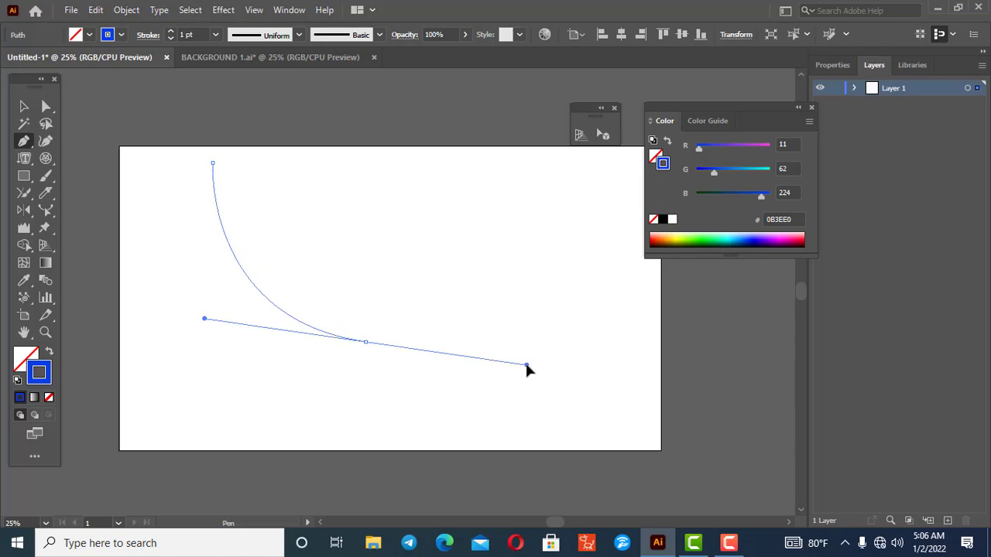
{"action": "left_click_drag", "start_coordinate": [535, 441], "coordinate": [0, 99]}
{"action": "key", "text": "v"}
{"action": "left_click", "coordinate": [174, 204]}
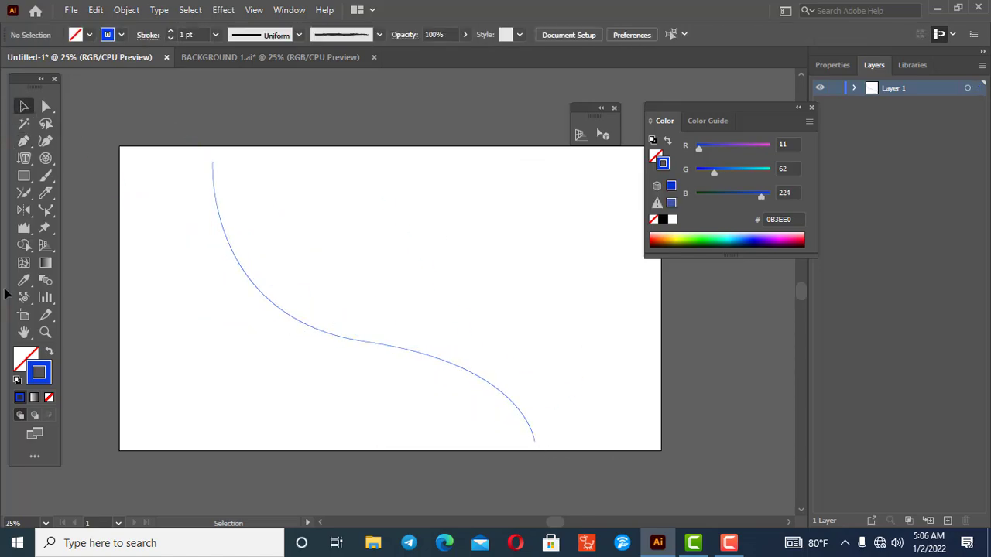
Step: Draw a second open blue Pen curve that starts to the right of the first, crosses it and ends near the artboard's lower-right corner
{"action": "left_click", "coordinate": [23, 141]}
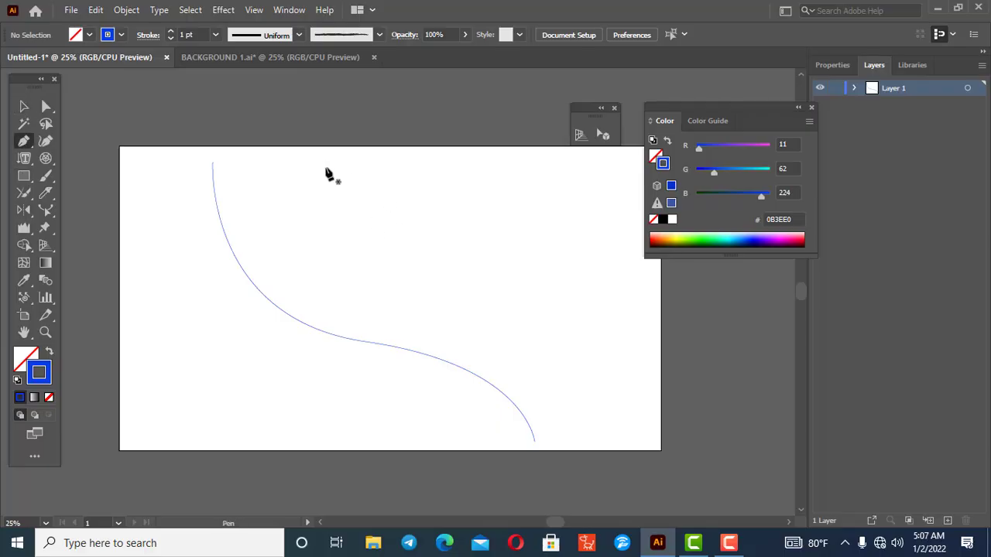
{"action": "left_click", "coordinate": [326, 163]}
{"action": "left_click_drag", "start_coordinate": [363, 244], "coordinate": [343, 317]}
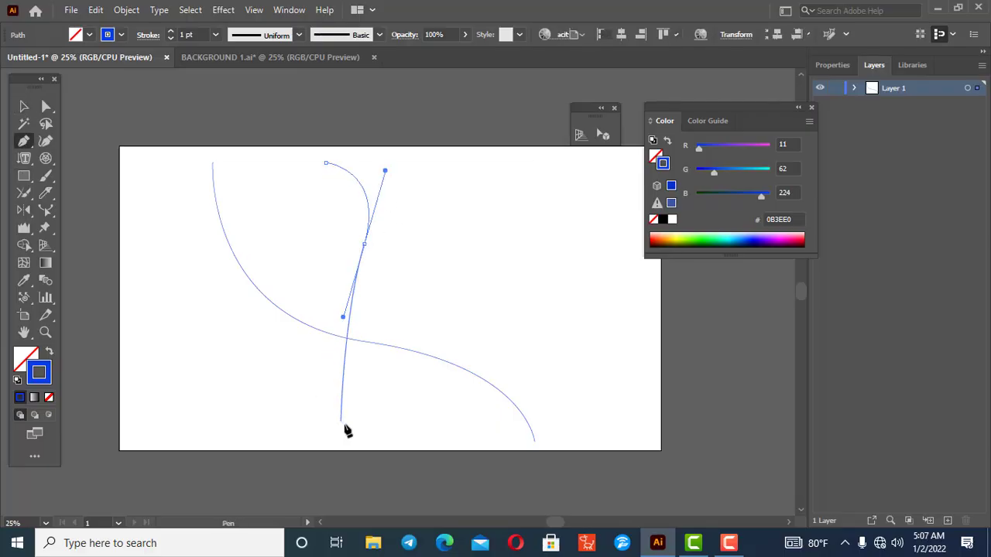
{"action": "left_click_drag", "start_coordinate": [341, 423], "coordinate": [378, 452]}
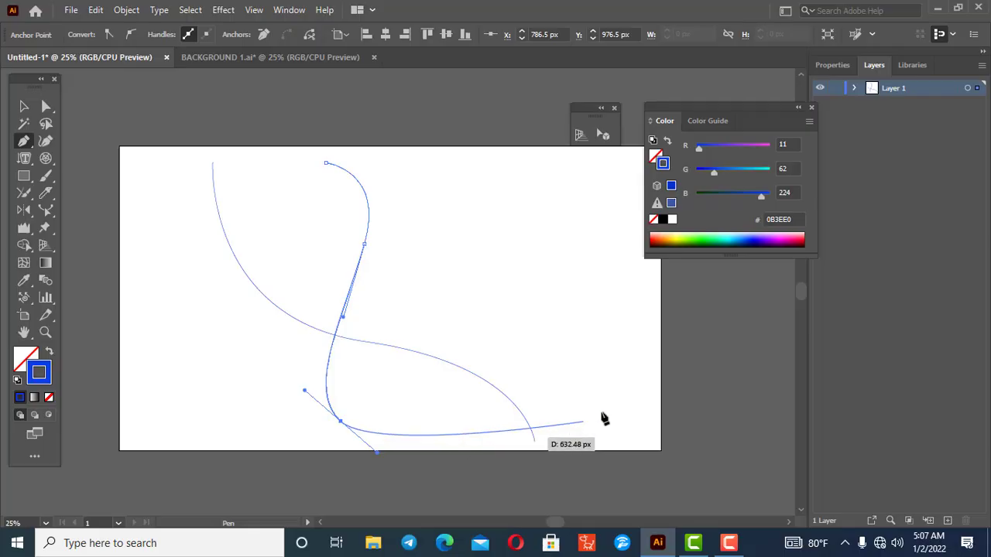
{"action": "left_click", "coordinate": [598, 408]}
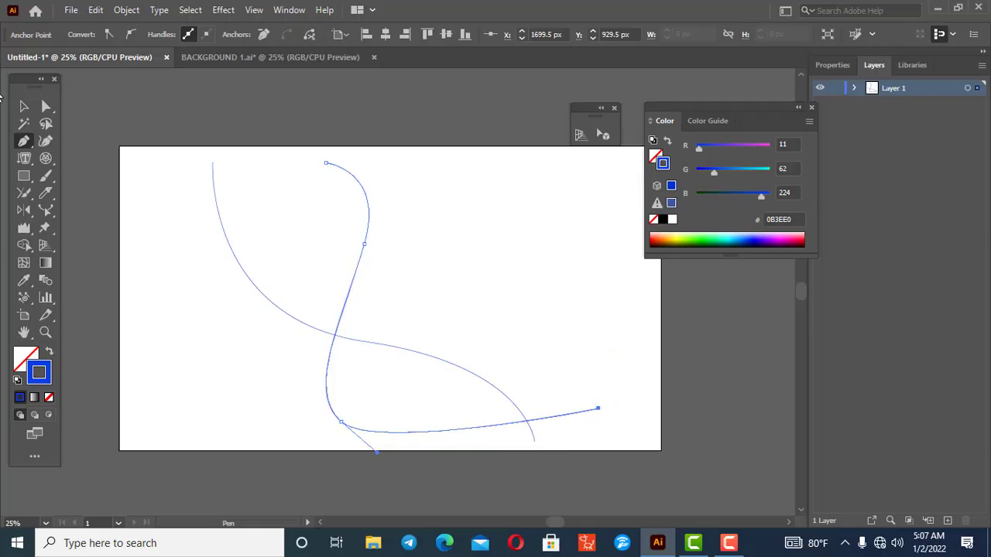
{"action": "key", "text": "v"}
{"action": "left_click", "coordinate": [153, 217]}
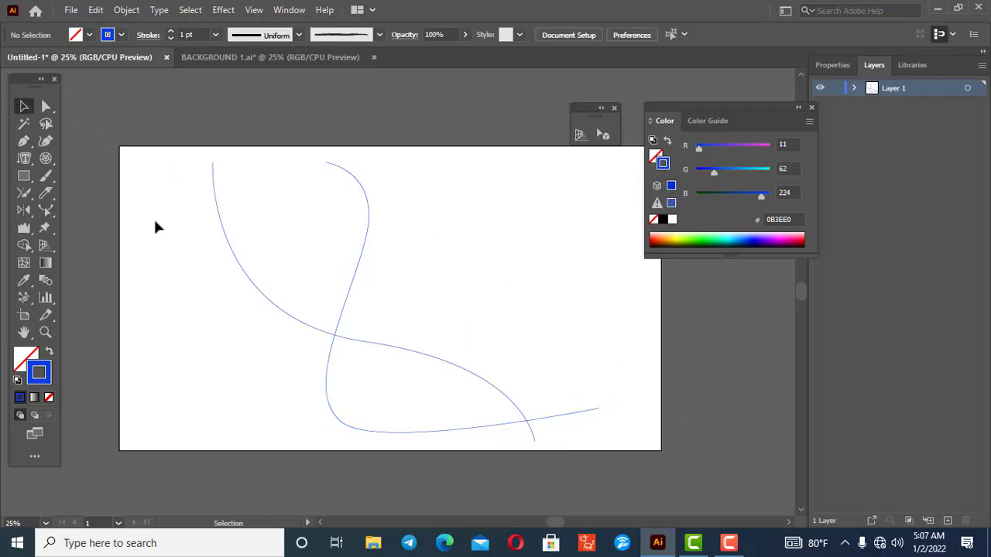
Step: Select both blue curves and make a blend between them
{"action": "left_click_drag", "start_coordinate": [153, 147], "coordinate": [476, 394]}
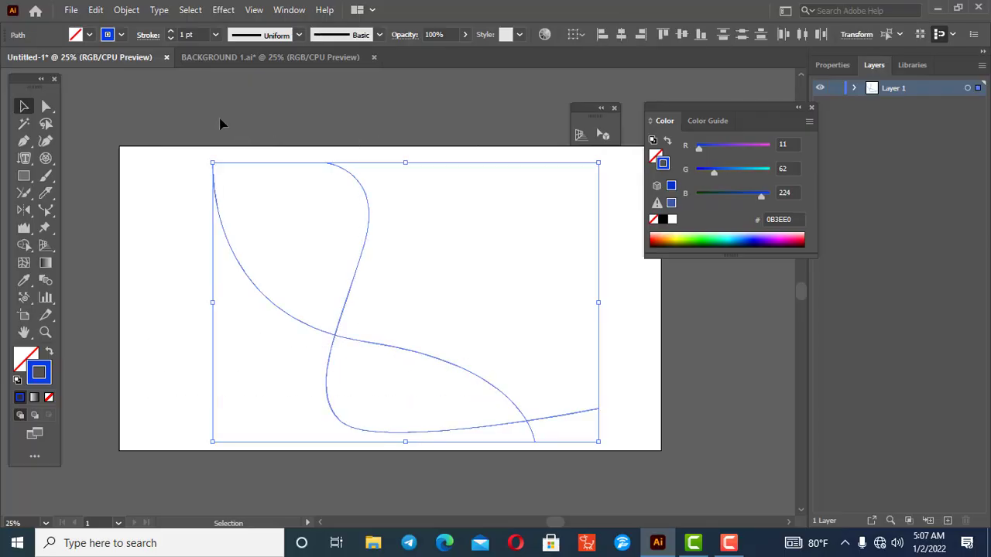
{"action": "left_click", "coordinate": [126, 9]}
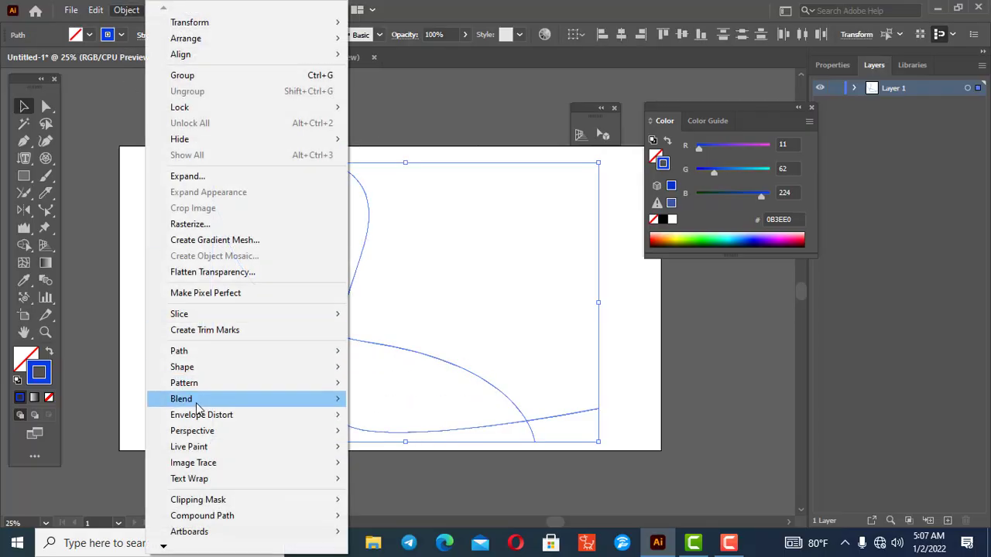
{"action": "mouse_move", "coordinate": [181, 402]}
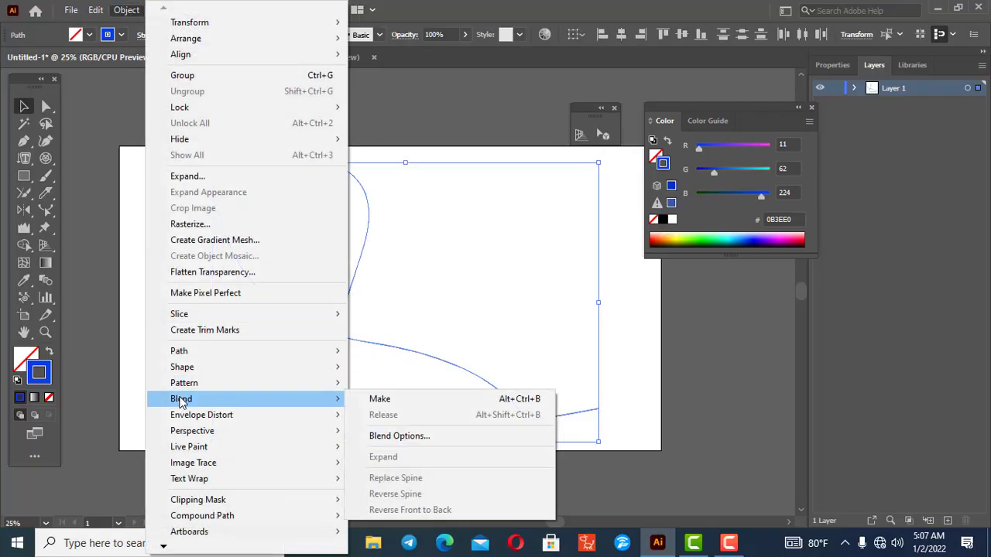
{"action": "left_click", "coordinate": [406, 401]}
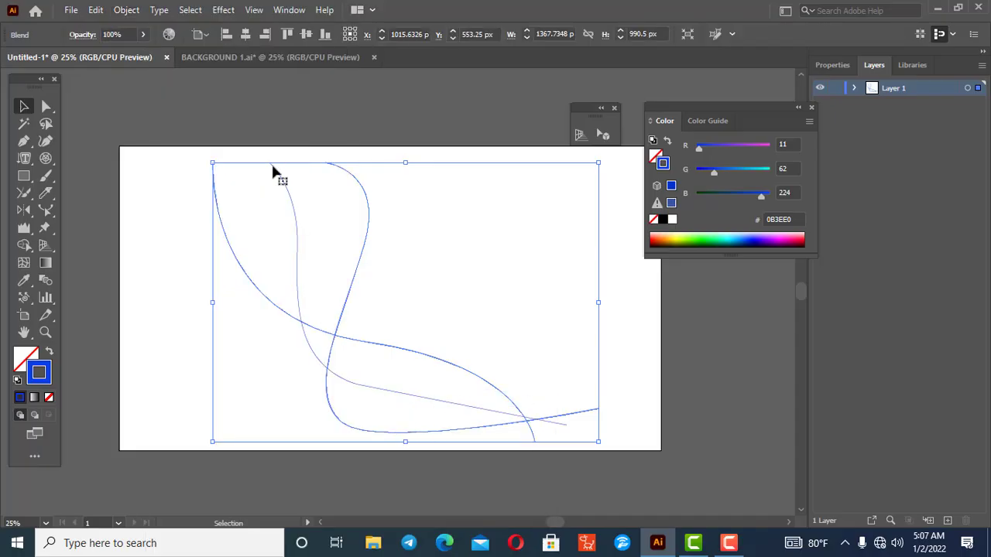
Step: Set the blend's spacing to Specified Steps with 36 steps
{"action": "double_click", "coordinate": [44, 283]}
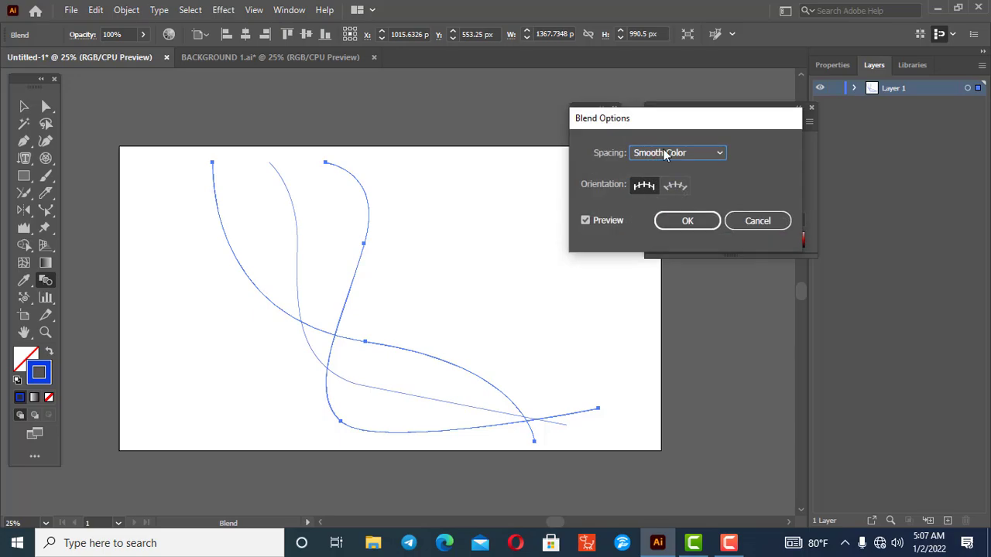
{"action": "left_click", "coordinate": [696, 160]}
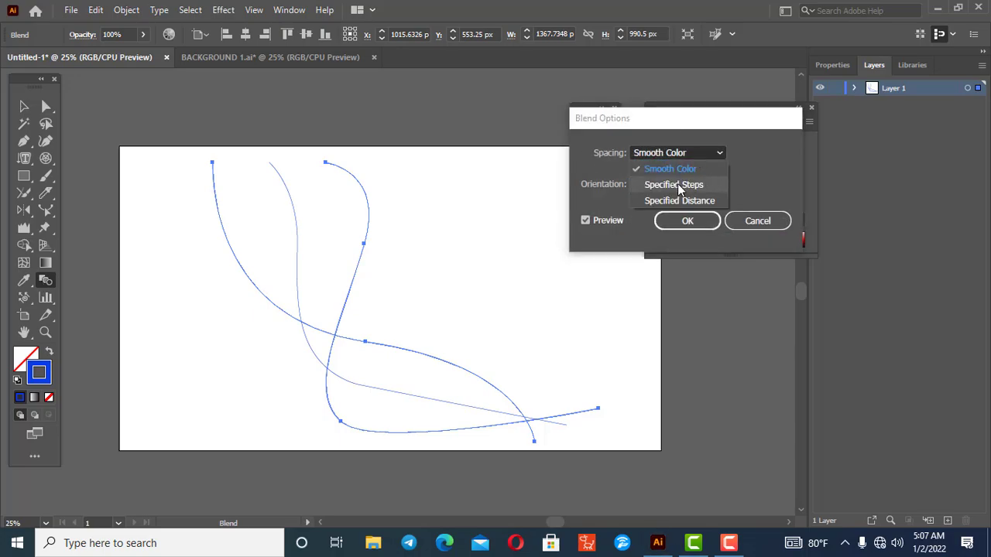
{"action": "left_click", "coordinate": [674, 185]}
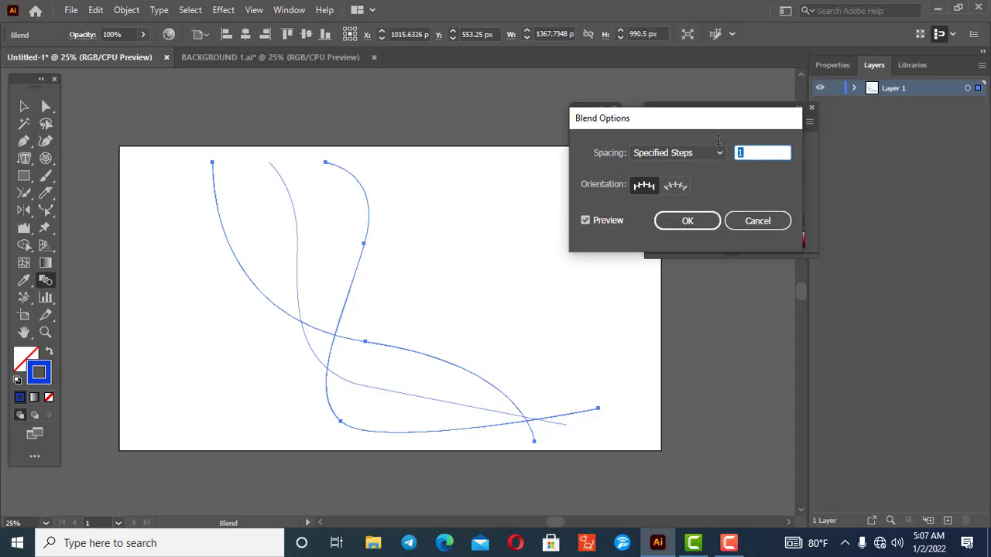
{"action": "key", "text": "Up"}
{"action": "key", "text": "Up"}
{"action": "key", "text": "Up"}
{"action": "key", "text": "Up"}
{"action": "key", "text": "Up"}
{"action": "key", "text": "Up"}
{"action": "key", "text": "Up"}
{"action": "key", "text": "Up"}
{"action": "key", "text": "Up"}
{"action": "key", "text": "Up"}
{"action": "key", "text": "Up"}
{"action": "key", "text": "Up"}
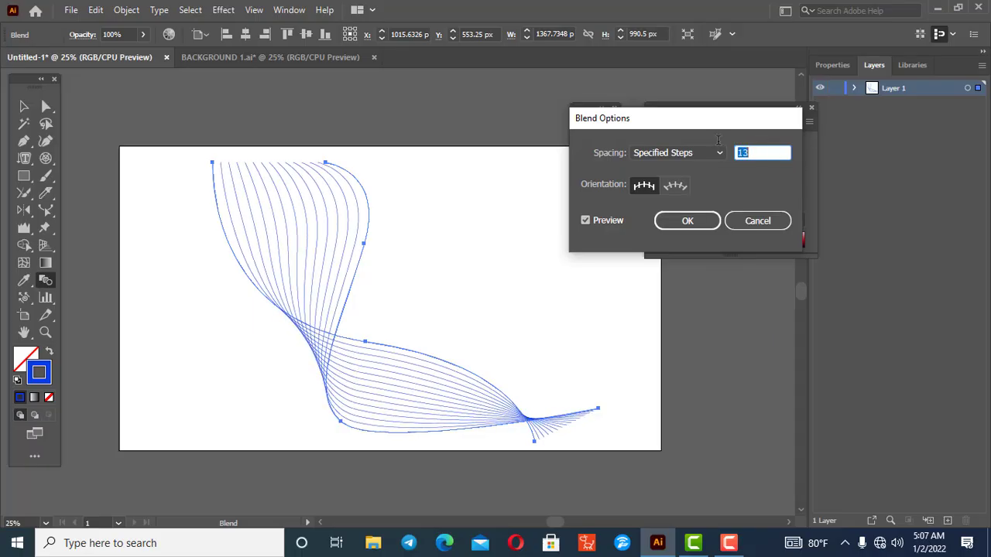
{"action": "key", "text": "Up"}
{"action": "key", "text": "Up"}
{"action": "key", "text": "Up"}
{"action": "key", "text": "Up"}
{"action": "key", "text": "Up"}
{"action": "key", "text": "Up"}
{"action": "key", "text": "Up"}
{"action": "key", "text": "Up"}
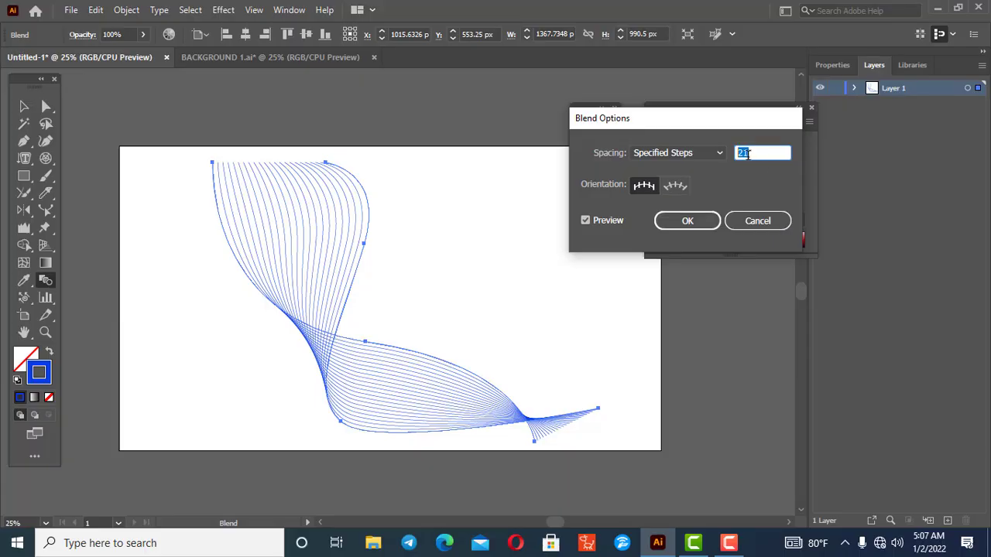
{"action": "key", "text": "Up"}
{"action": "key", "text": "Up"}
{"action": "key", "text": "Up"}
{"action": "key", "text": "Up"}
{"action": "key", "text": "Up"}
{"action": "key", "text": "Up"}
{"action": "key", "text": "Up"}
{"action": "key", "text": "Up"}
{"action": "key", "text": "Up"}
{"action": "key", "text": "Up"}
{"action": "key", "text": "Up"}
{"action": "key", "text": "Up"}
{"action": "key", "text": "Up"}
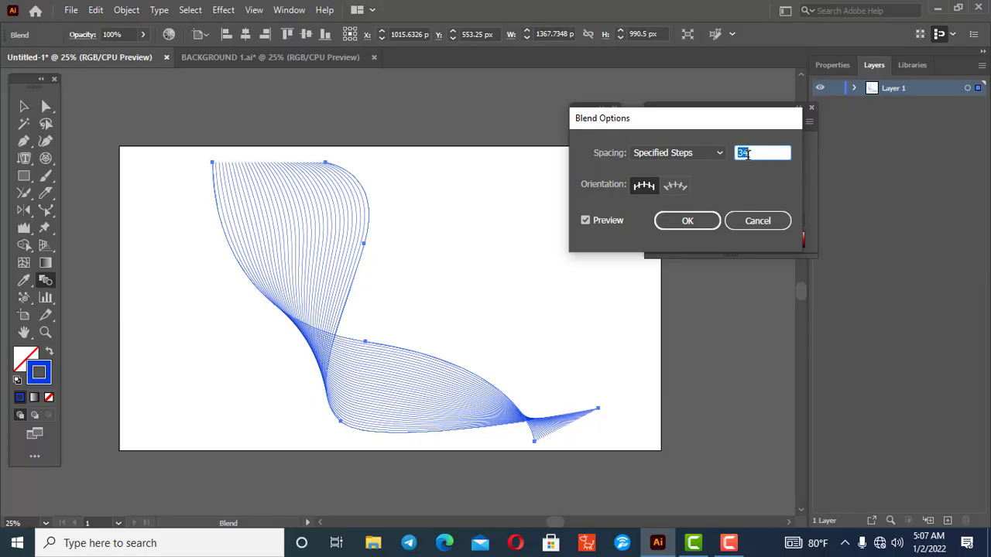
{"action": "key", "text": "Up"}
{"action": "key", "text": "Up"}
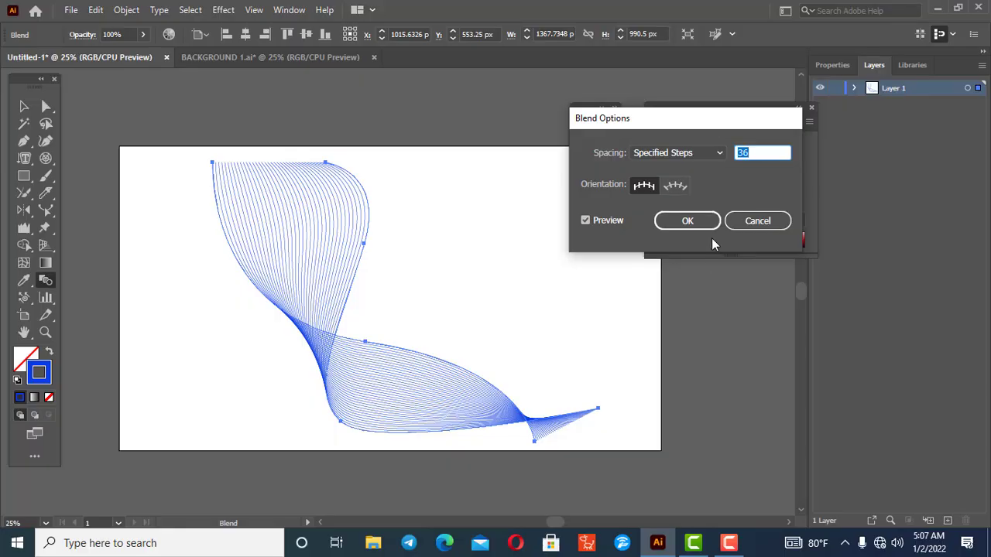
{"action": "left_click", "coordinate": [687, 221]}
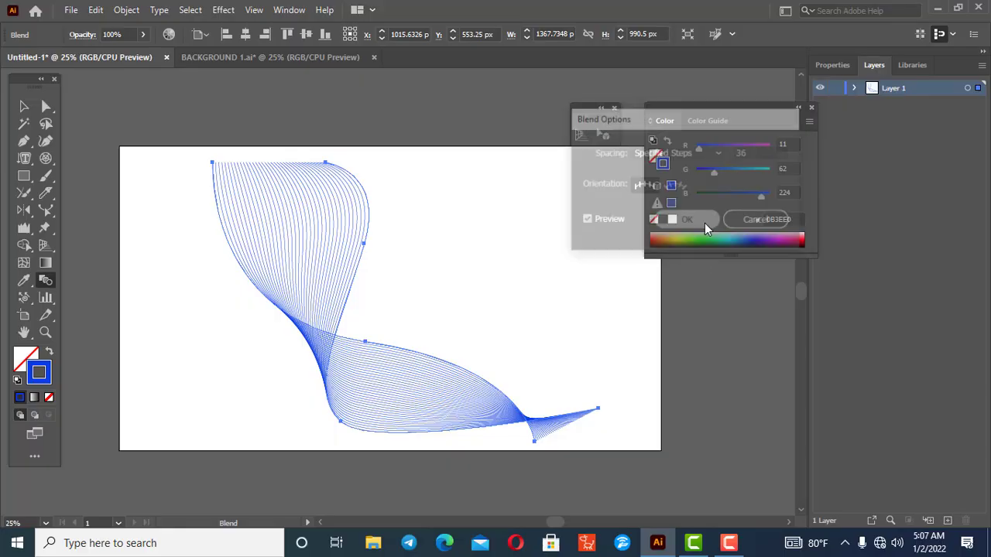
Step: Delete the blended curves from the artboard
{"action": "left_click", "coordinate": [22, 107]}
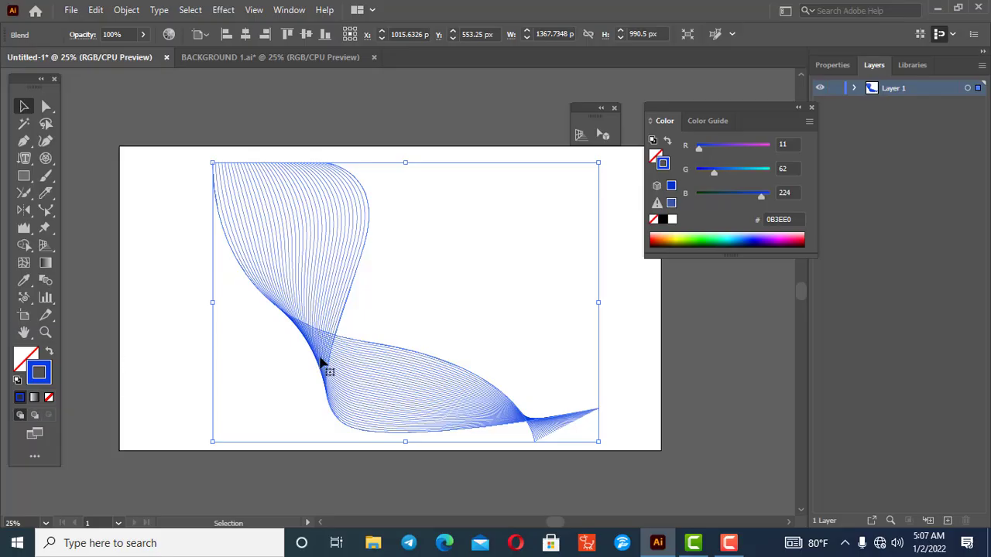
{"action": "key", "text": "Delete"}
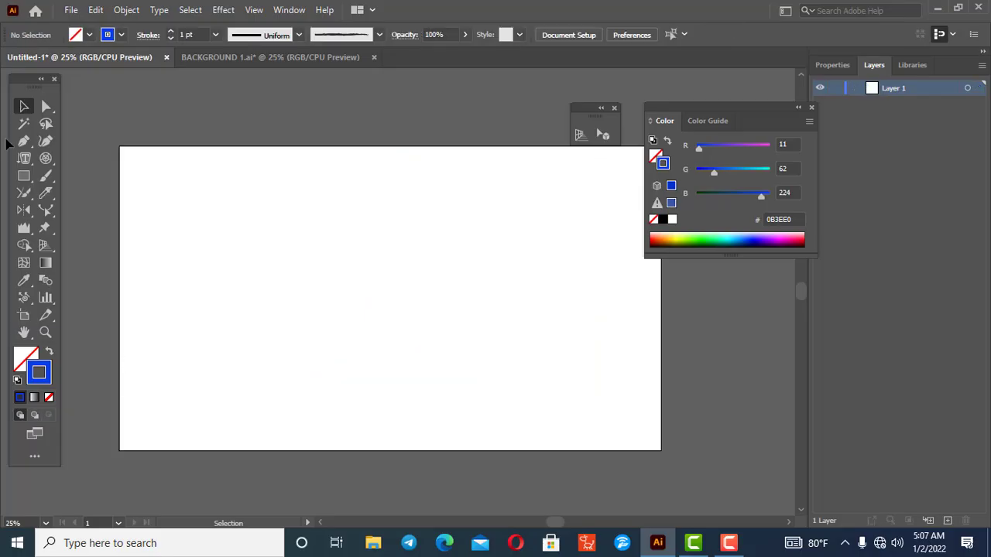
Step: Draw a near-circular ellipse slightly below and left of the artboard's centre, with green 1DD000 for both stroke and fill
{"action": "left_click", "coordinate": [23, 178]}
{"action": "left_click_drag", "start_coordinate": [21, 181], "coordinate": [88, 210]}
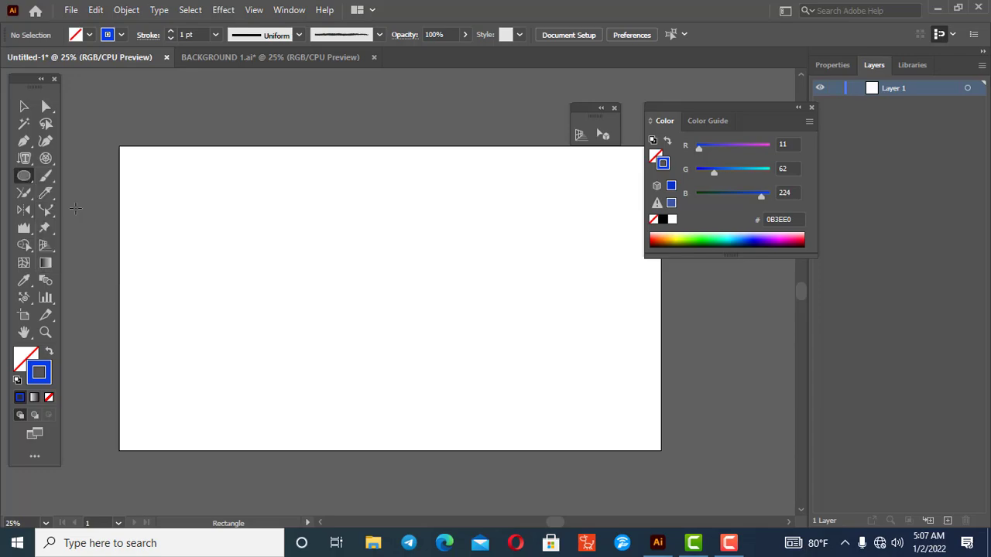
{"action": "mouse_move", "coordinate": [288, 305]}
{"action": "left_mouse_down"}
{"action": "mouse_move", "coordinate": [321, 360]}
{"action": "mouse_move", "coordinate": [369, 391]}
{"action": "left_mouse_up"}
{"action": "left_click", "coordinate": [701, 234]}
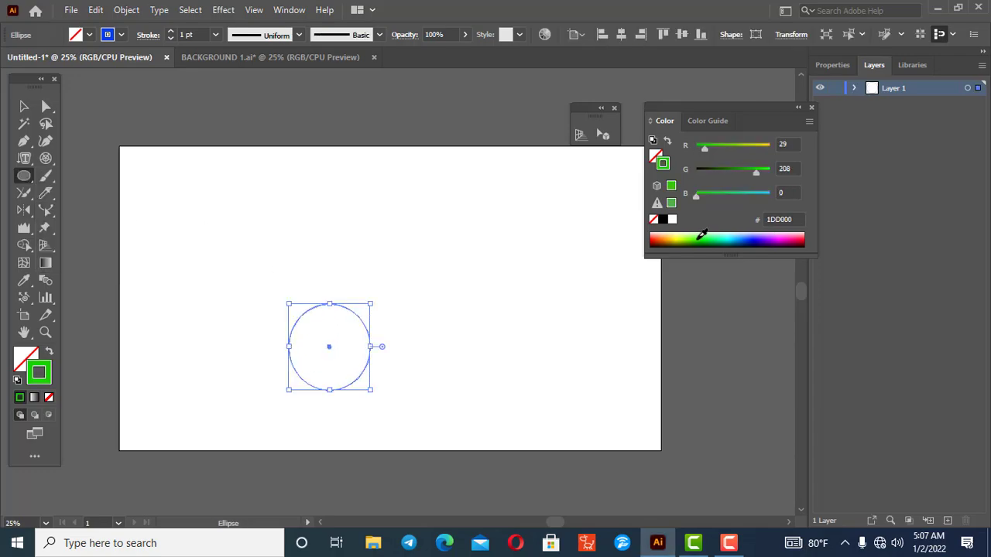
{"action": "left_click", "coordinate": [23, 357]}
{"action": "left_click", "coordinate": [19, 397]}
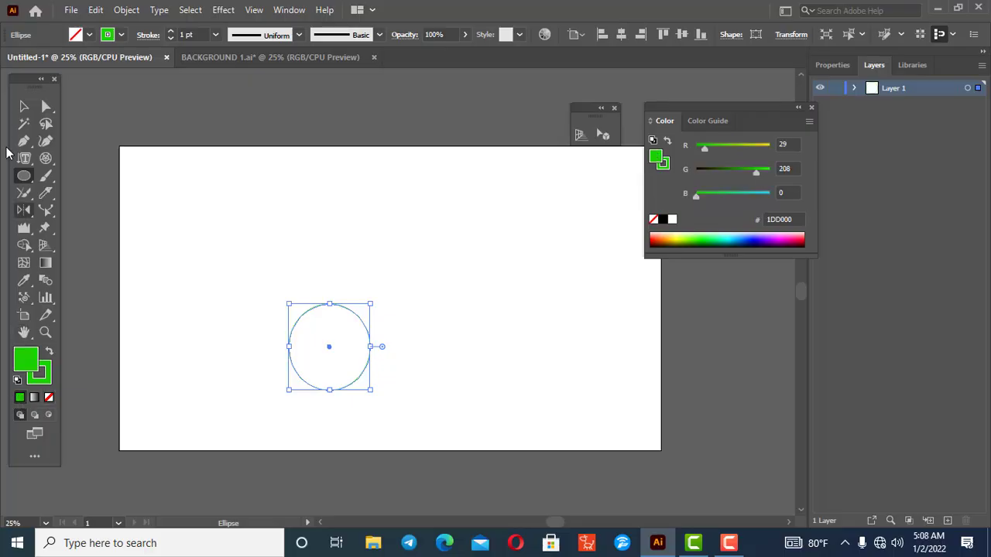
{"action": "left_click", "coordinate": [19, 107]}
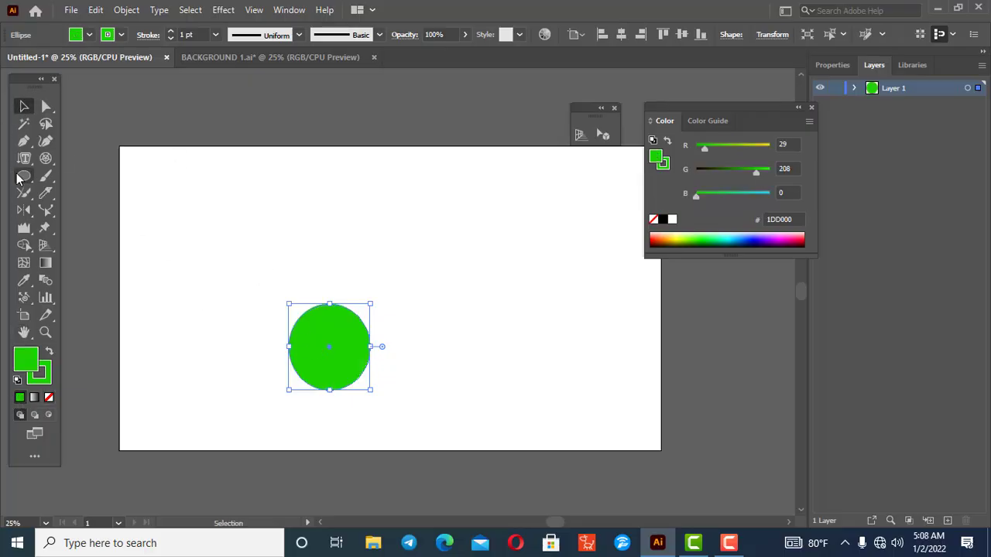
Step: Draw a green square, a little smaller than the circle, directly above it near the artboard's upper edge
{"action": "left_click_drag", "start_coordinate": [24, 176], "coordinate": [85, 176]}
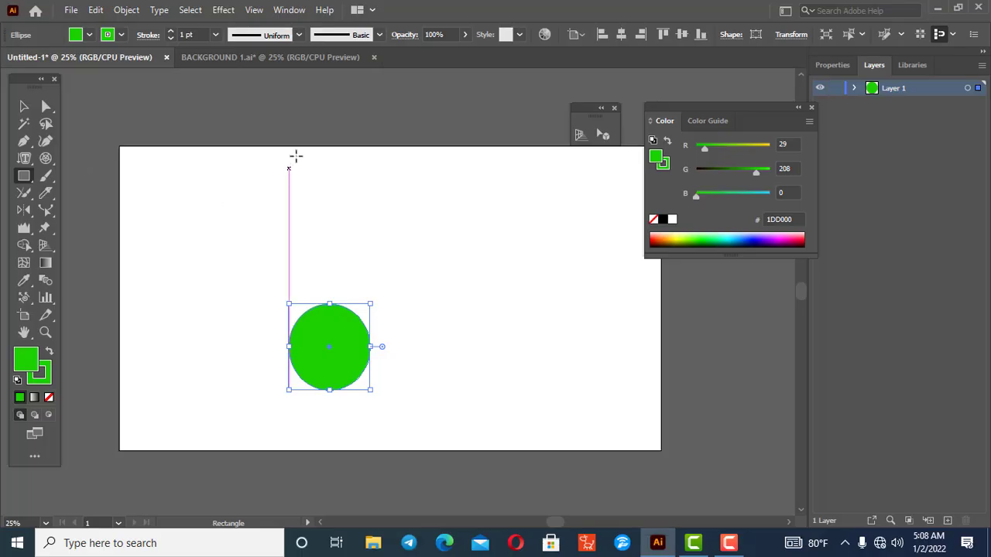
{"action": "left_click_drag", "start_coordinate": [302, 155], "coordinate": [361, 213]}
{"action": "left_click", "coordinate": [24, 108]}
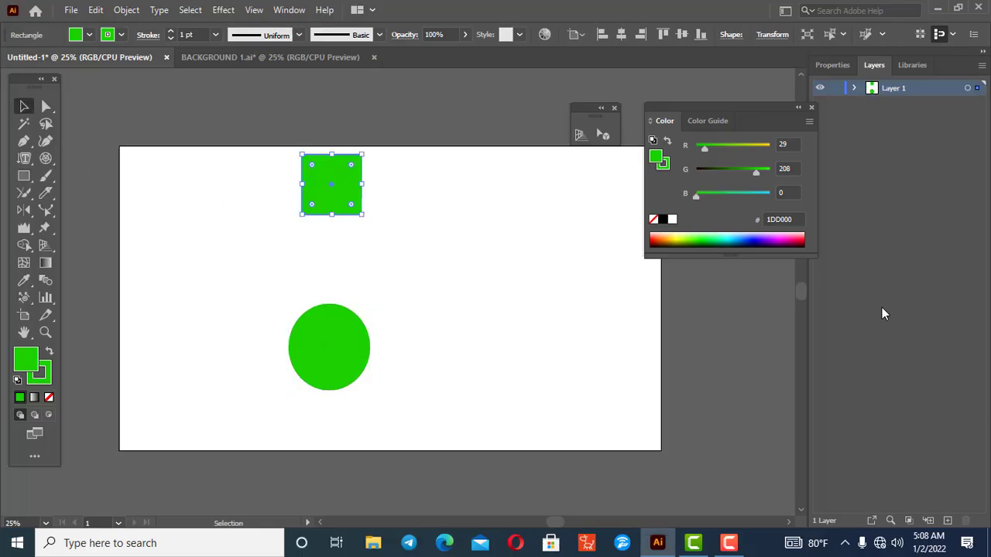
Step: Fill the square with dark blue 1F00A2 and remove the stroke from both the square and the circle
{"action": "left_click", "coordinate": [763, 238]}
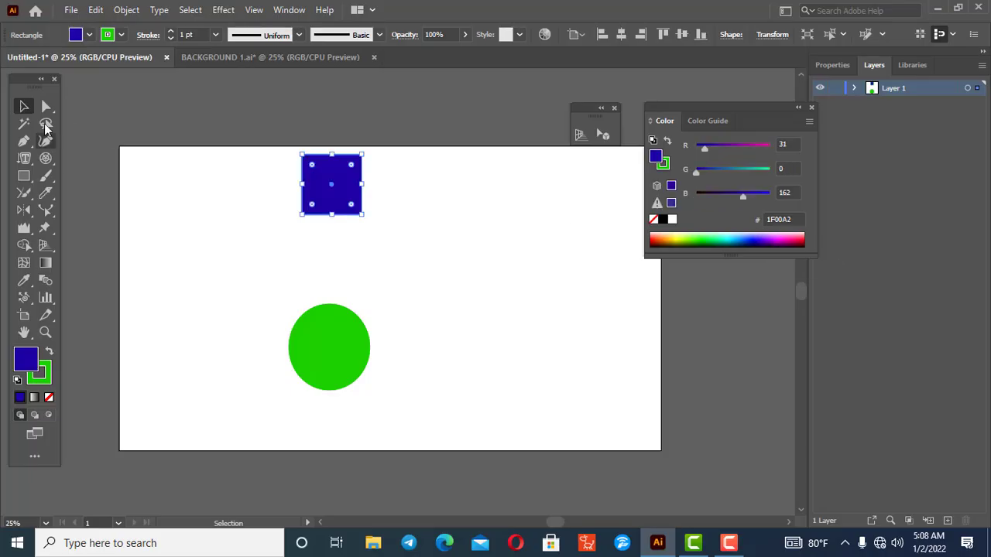
{"action": "left_click", "coordinate": [48, 399]}
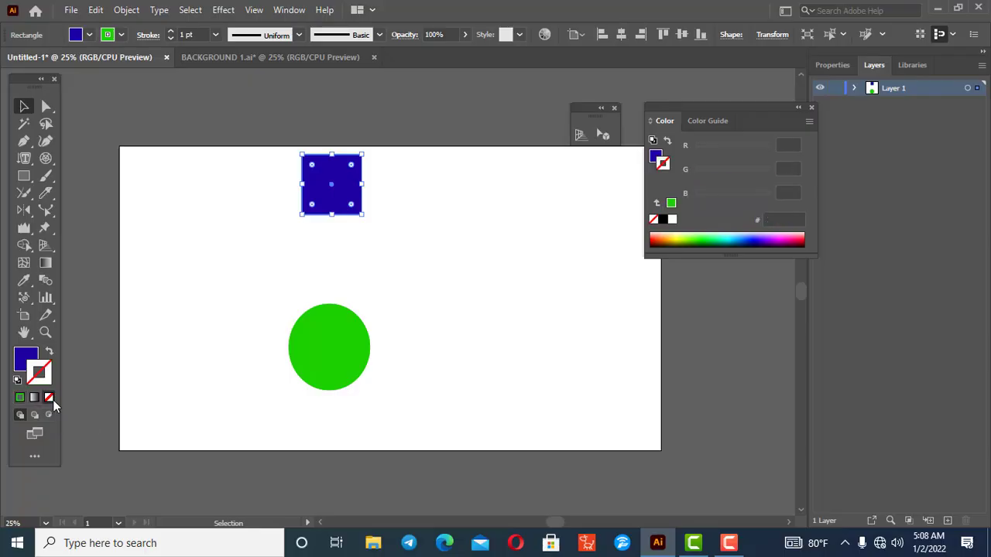
{"action": "left_click", "coordinate": [21, 353]}
{"action": "left_click", "coordinate": [336, 367]}
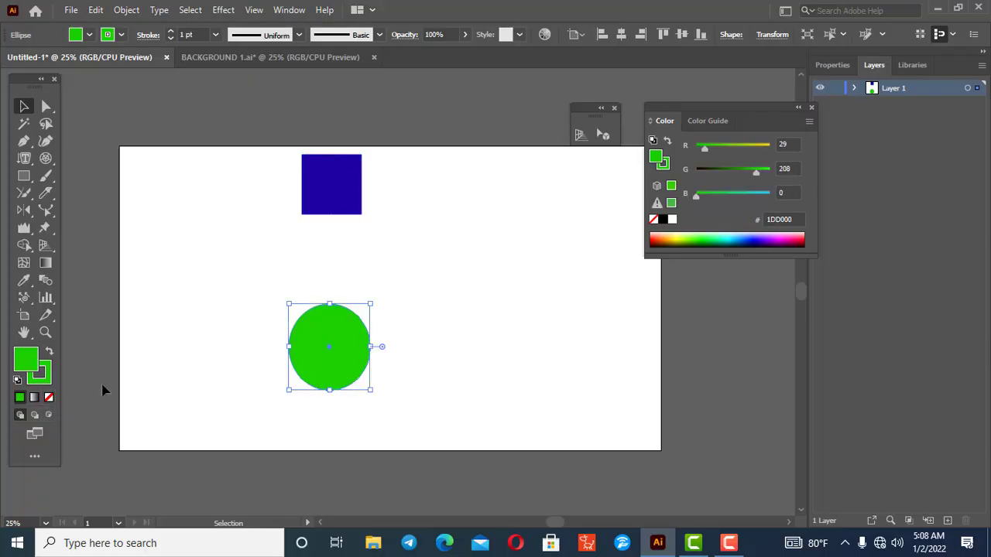
{"action": "left_click", "coordinate": [50, 398]}
{"action": "left_click", "coordinate": [36, 358]}
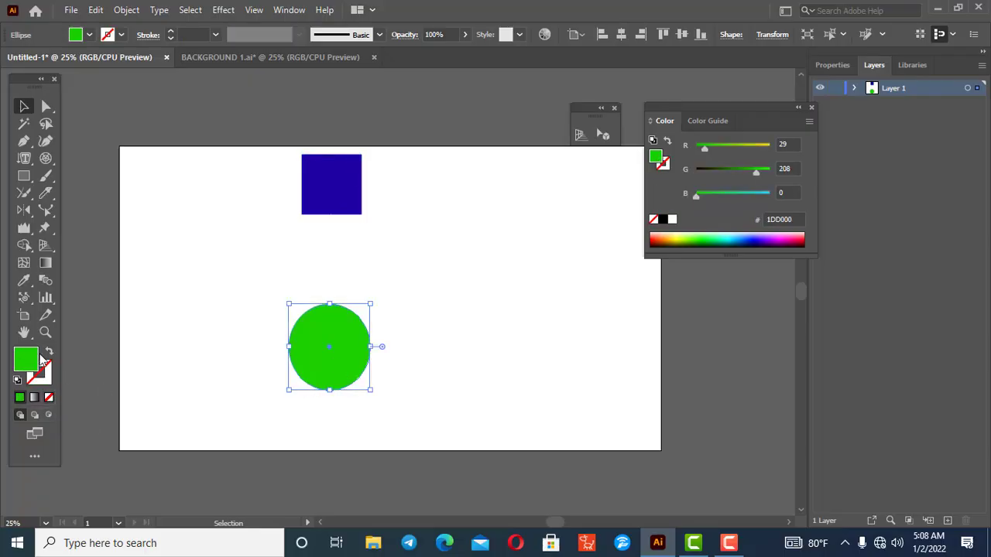
{"action": "left_click", "coordinate": [122, 354]}
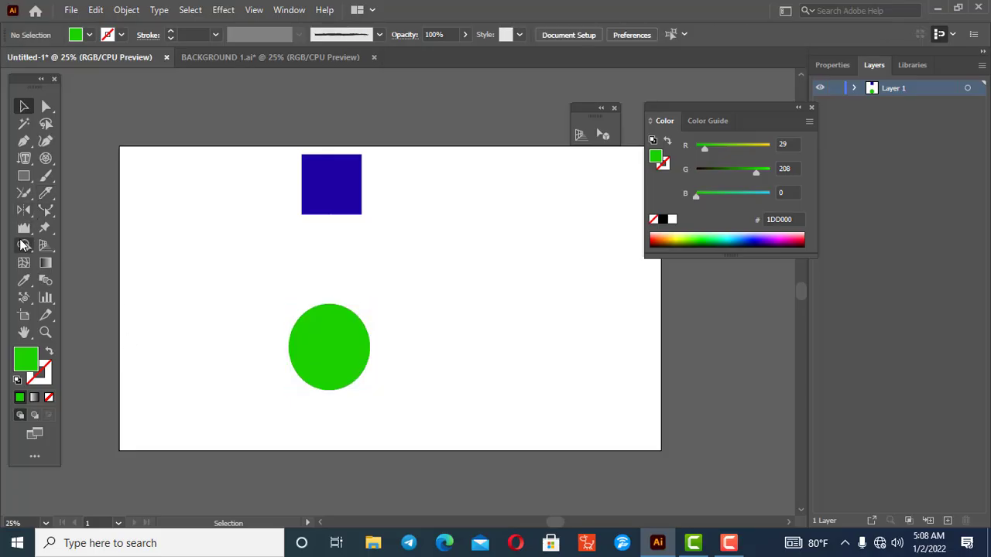
Step: Blend the blue square with the green circle, using Specified Steps spacing with 1 step
{"action": "left_click", "coordinate": [45, 280]}
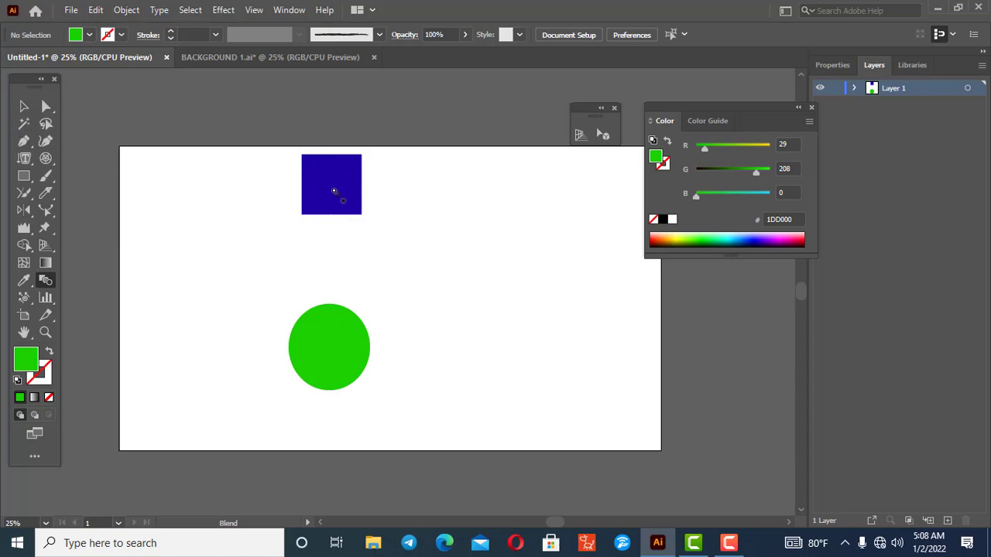
{"action": "left_click", "coordinate": [326, 353]}
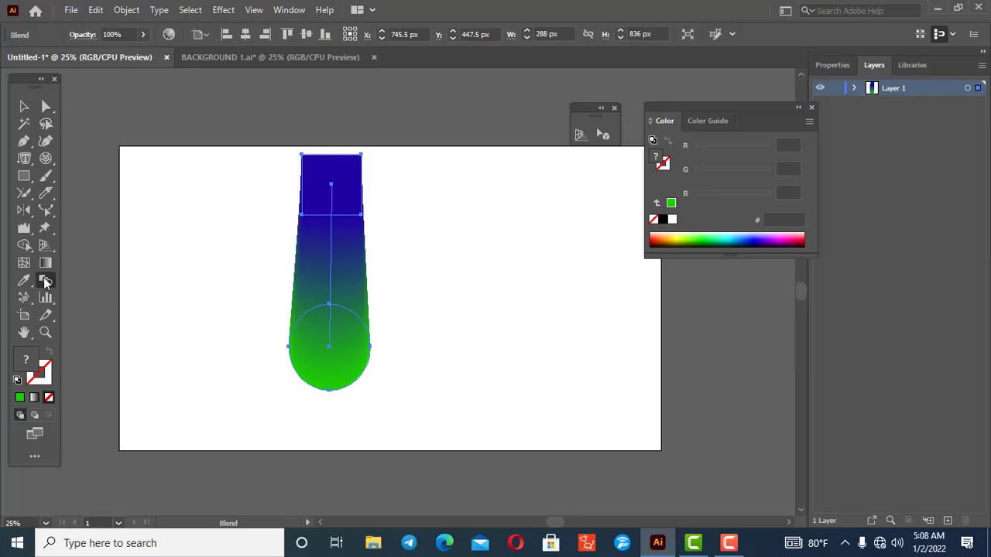
{"action": "double_click", "coordinate": [45, 282]}
{"action": "left_click", "coordinate": [695, 152]}
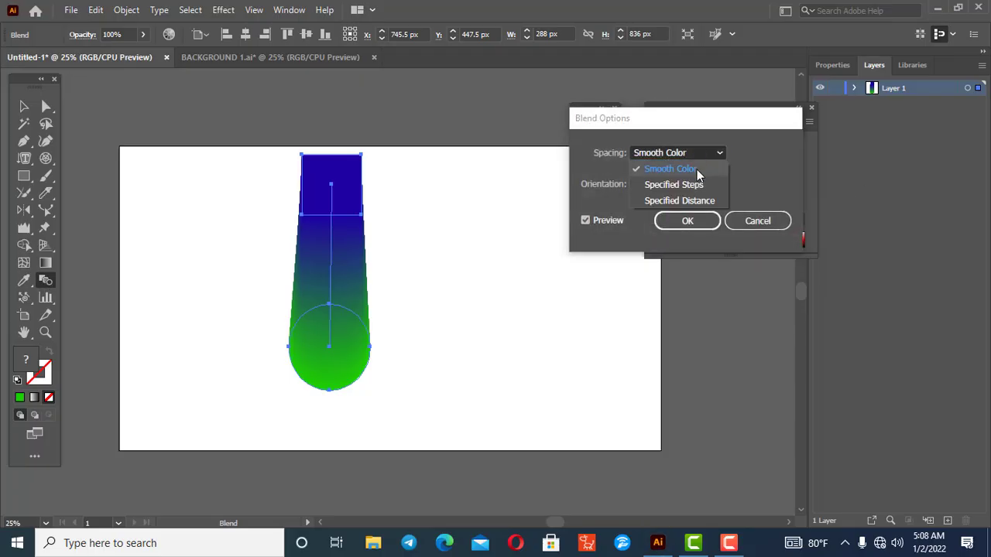
{"action": "left_click", "coordinate": [673, 185]}
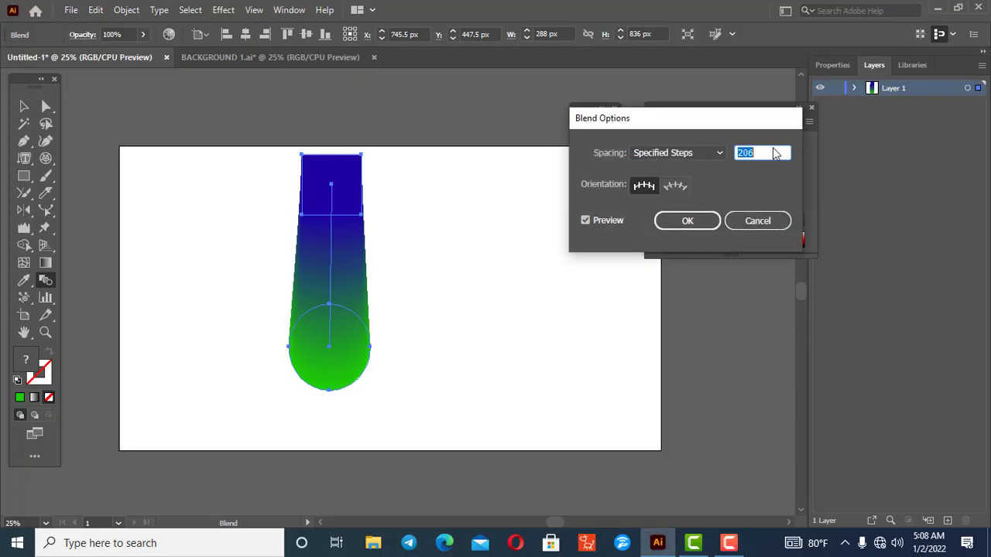
{"action": "key", "text": "shift+Down"}
{"action": "key", "text": "shift+Down"}
{"action": "key", "text": "shift+Down"}
{"action": "key", "text": "shift+Down"}
{"action": "key", "text": "shift+Down"}
{"action": "key", "text": "shift+Down"}
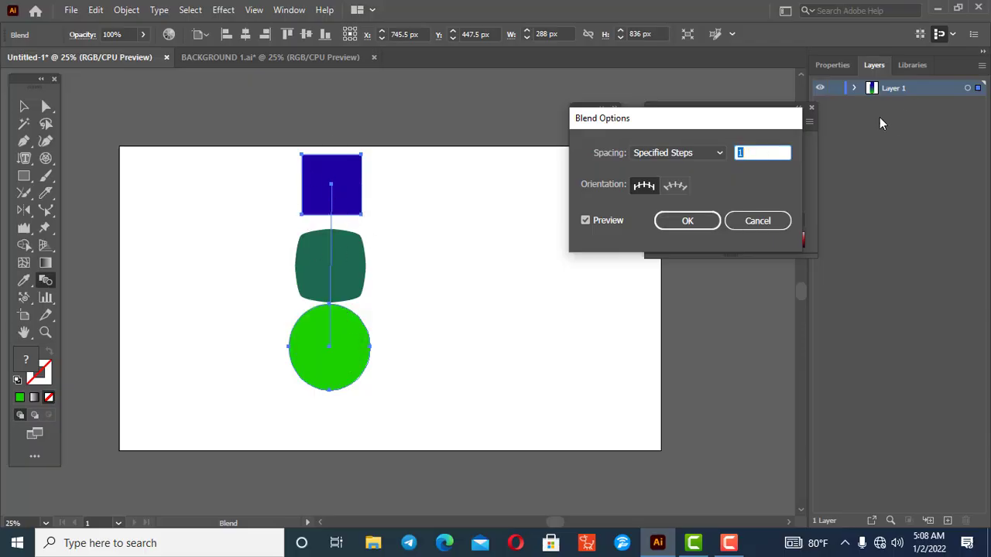
Step: Set the blend's specified steps to 7, apply the options and deselect the blend
{"action": "key", "text": "Up"}
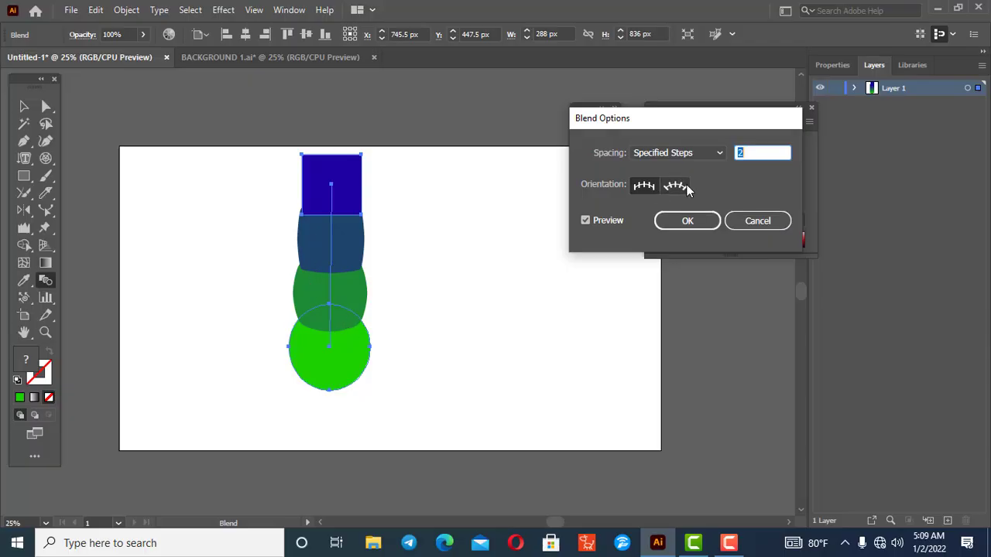
{"action": "key", "text": "Up"}
{"action": "key", "text": "Up"}
{"action": "key", "text": "Up"}
{"action": "key", "text": "Up"}
{"action": "key", "text": "Up"}
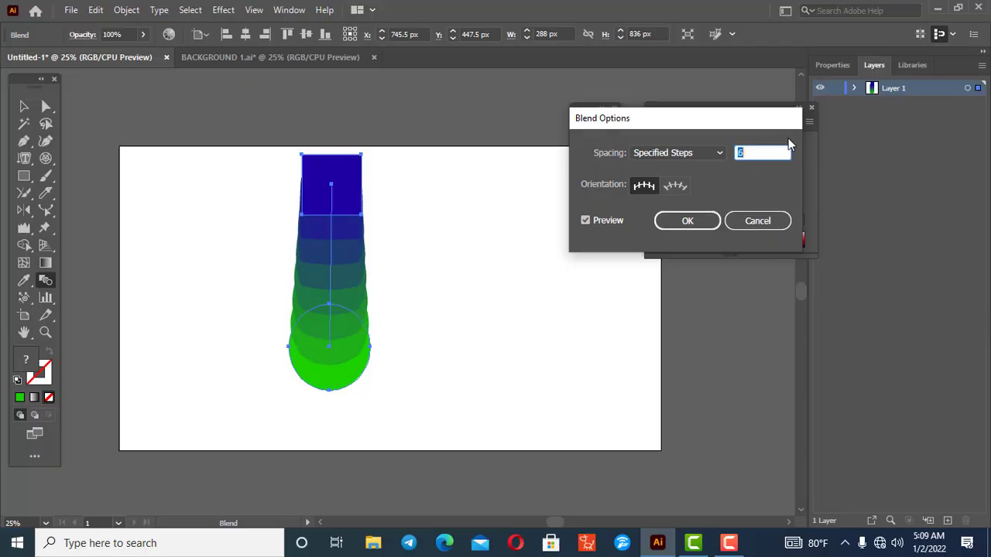
{"action": "left_click", "coordinate": [692, 221]}
{"action": "left_click", "coordinate": [24, 106]}
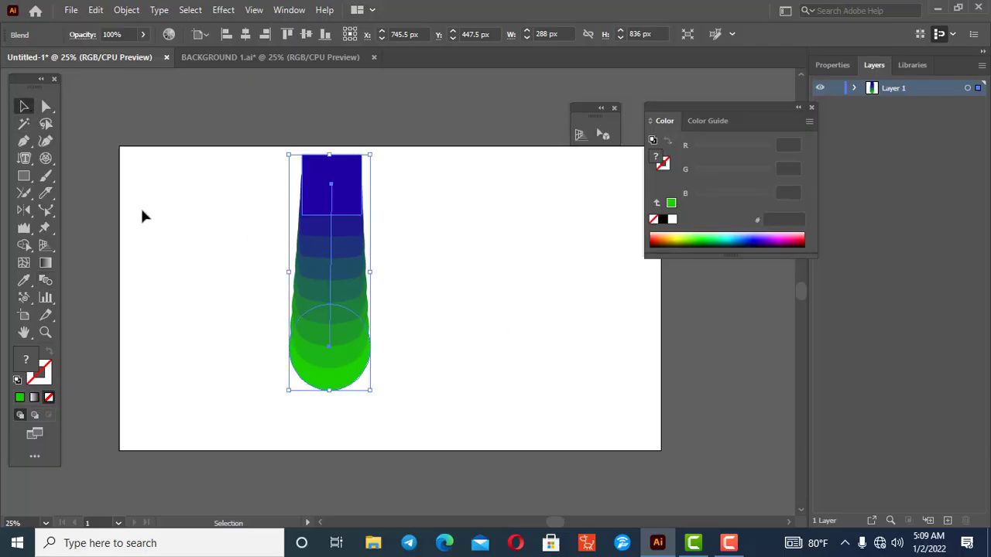
{"action": "left_click", "coordinate": [149, 213]}
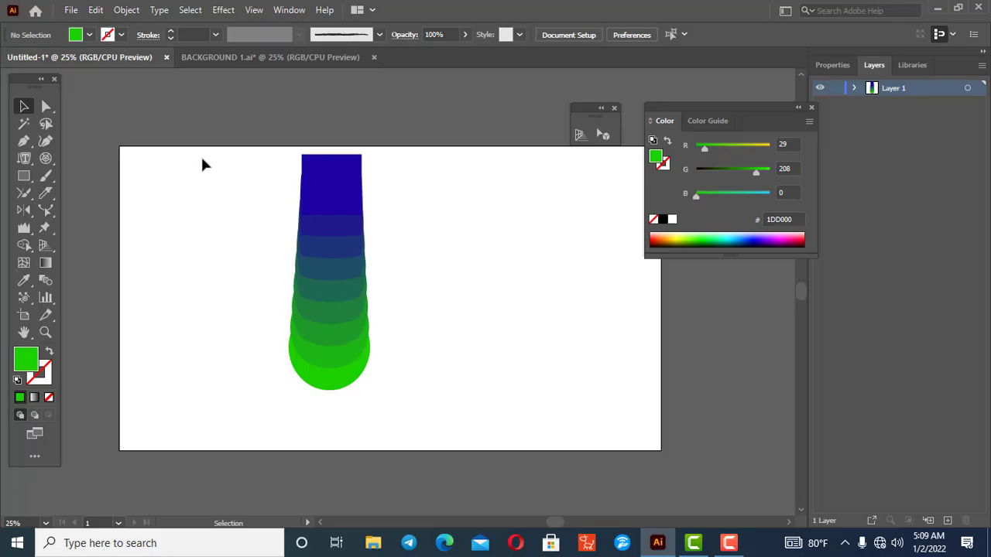
Step: Delete the square-to-circle blend and draw a large, nearly square green rectangle without stroke slightly right of the artboard's centre
{"action": "left_click_drag", "start_coordinate": [248, 161], "coordinate": [436, 405]}
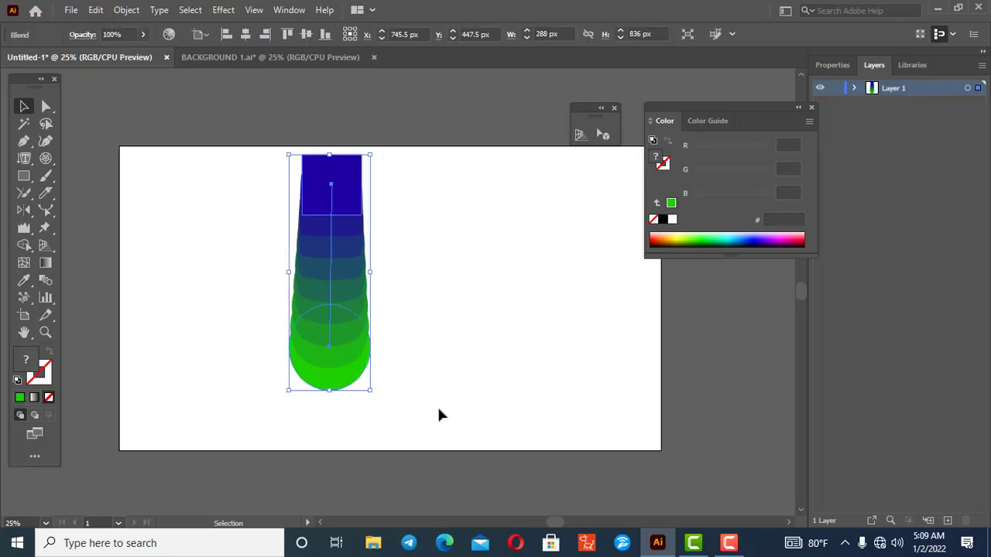
{"action": "key", "text": "Delete"}
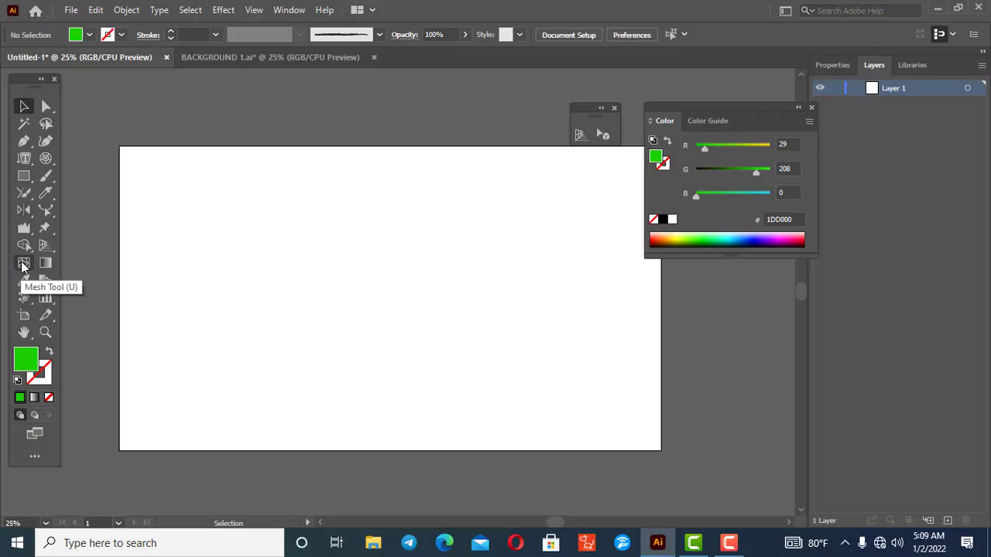
{"action": "left_click", "coordinate": [24, 183]}
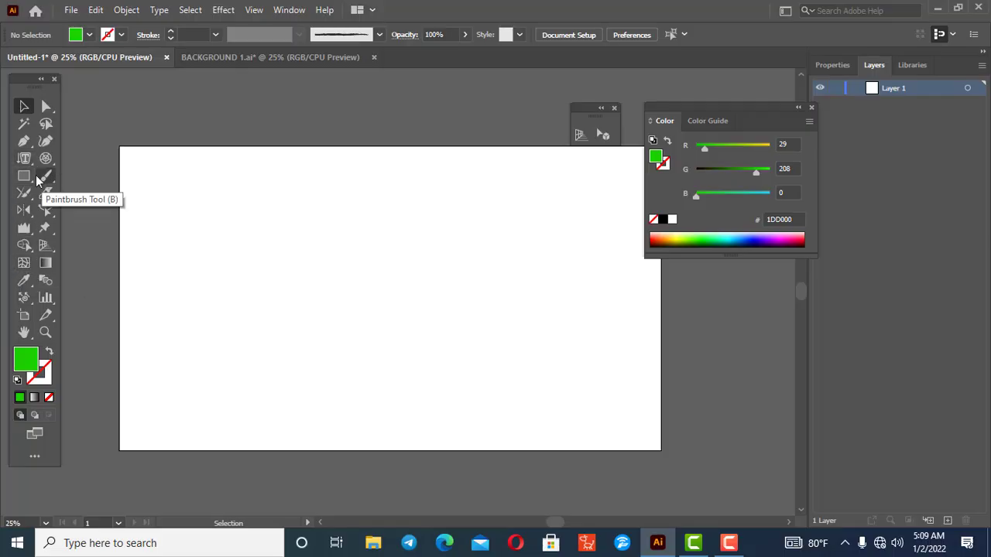
{"action": "left_click_drag", "start_coordinate": [318, 205], "coordinate": [529, 401]}
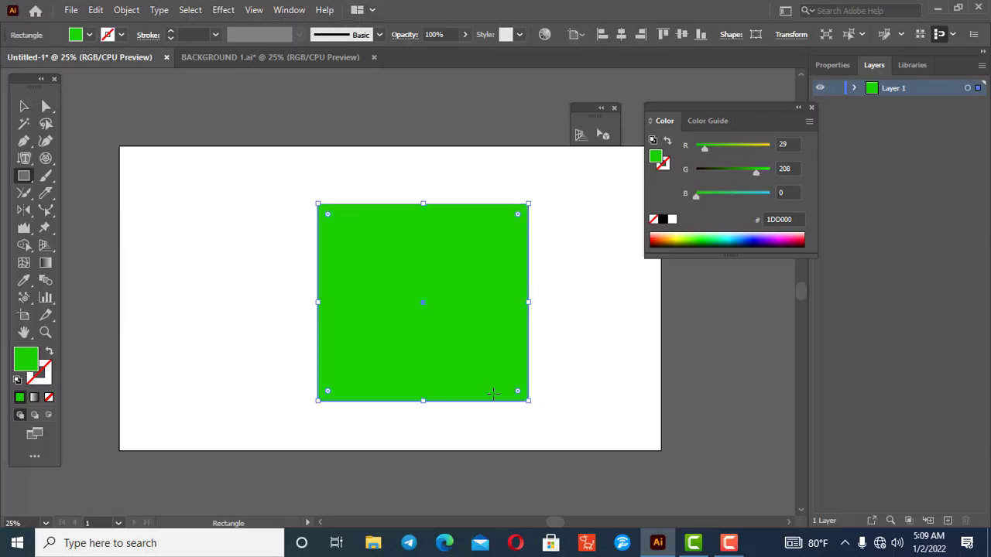
Step: Divide the green rectangle into a dense, irregular gradient mesh by adding mesh points along its upper edge and across its interior
{"action": "left_click", "coordinate": [23, 265]}
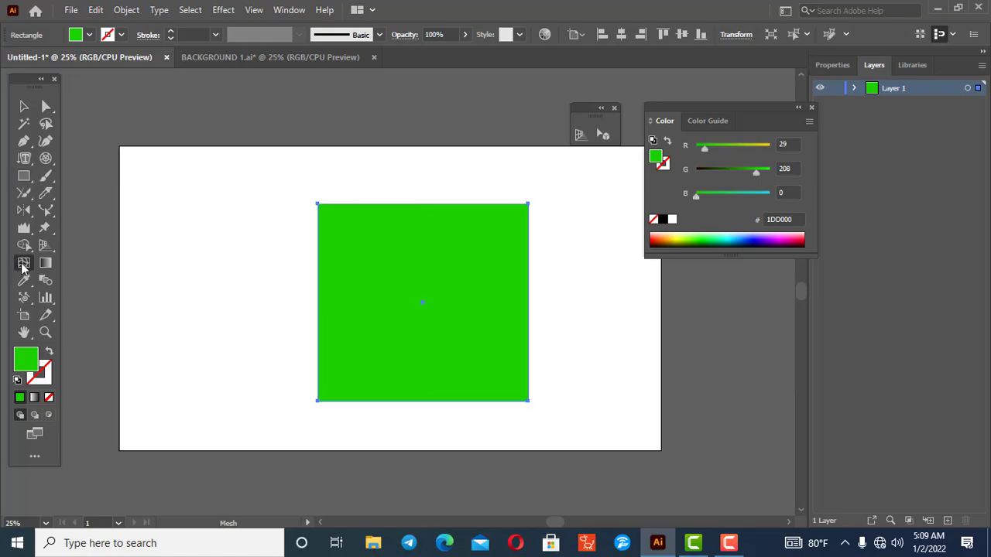
{"action": "left_click", "coordinate": [375, 205]}
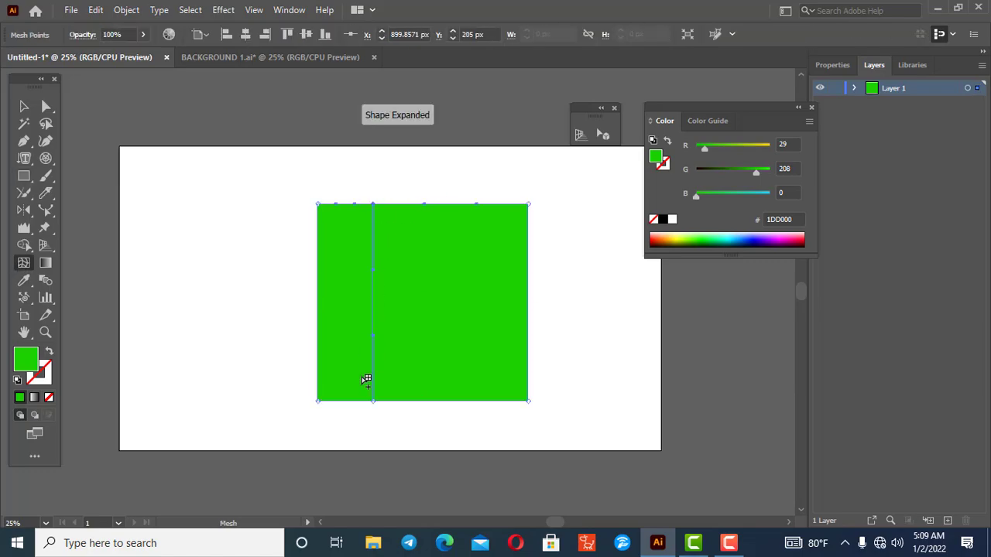
{"action": "left_click", "coordinate": [456, 205]}
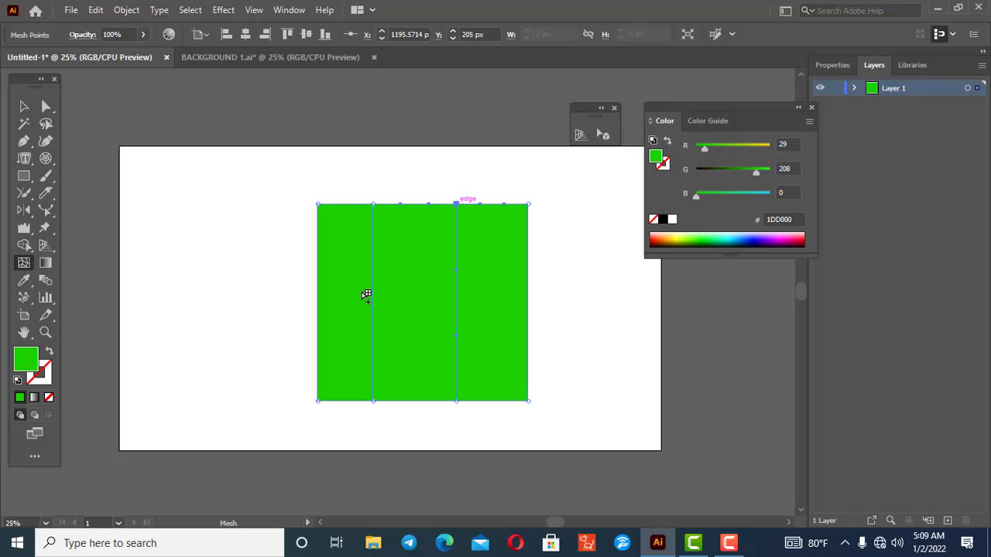
{"action": "left_click", "coordinate": [339, 255]}
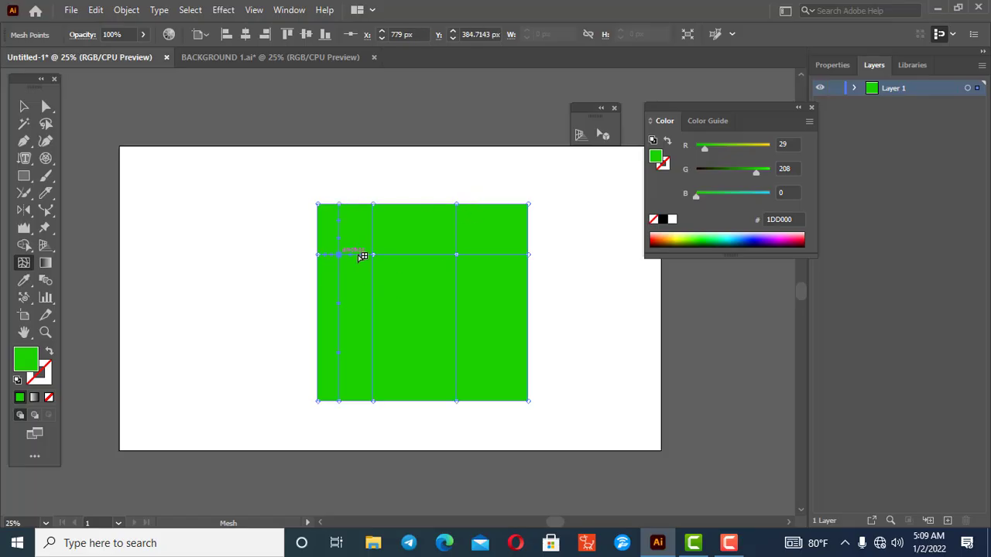
{"action": "left_click", "coordinate": [414, 279]}
{"action": "left_click", "coordinate": [493, 338]}
{"action": "left_click", "coordinate": [477, 367]}
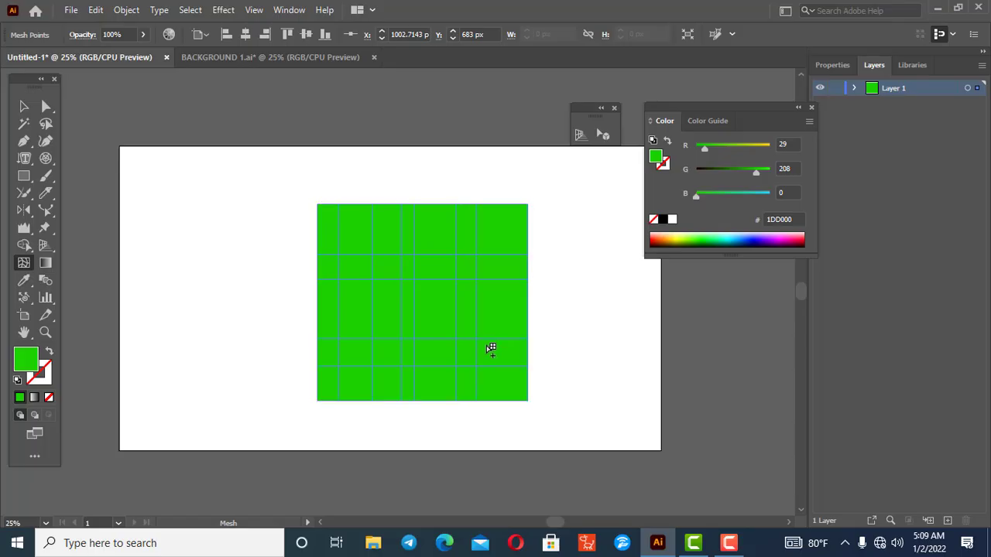
{"action": "left_click", "coordinate": [490, 310]}
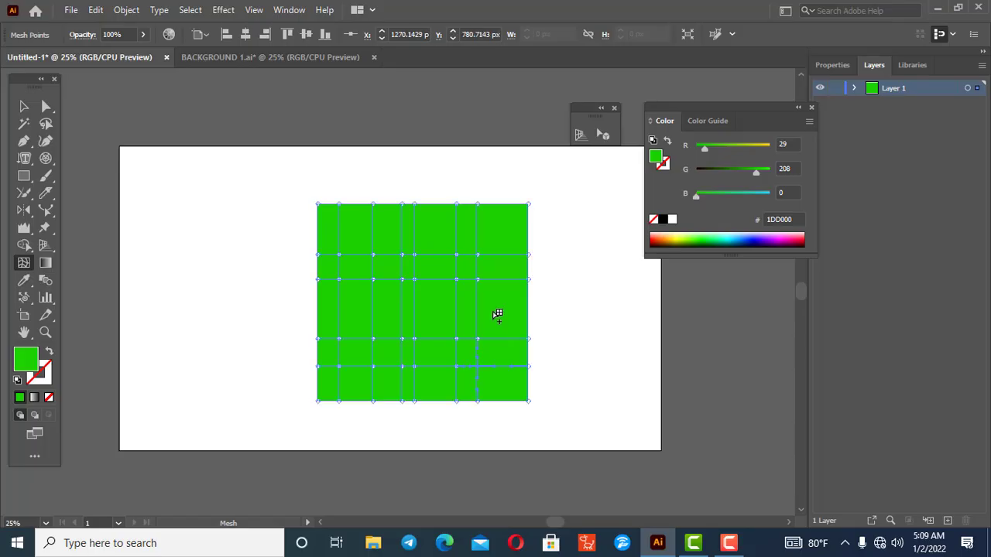
{"action": "left_click", "coordinate": [435, 218]}
{"action": "left_click", "coordinate": [359, 231]}
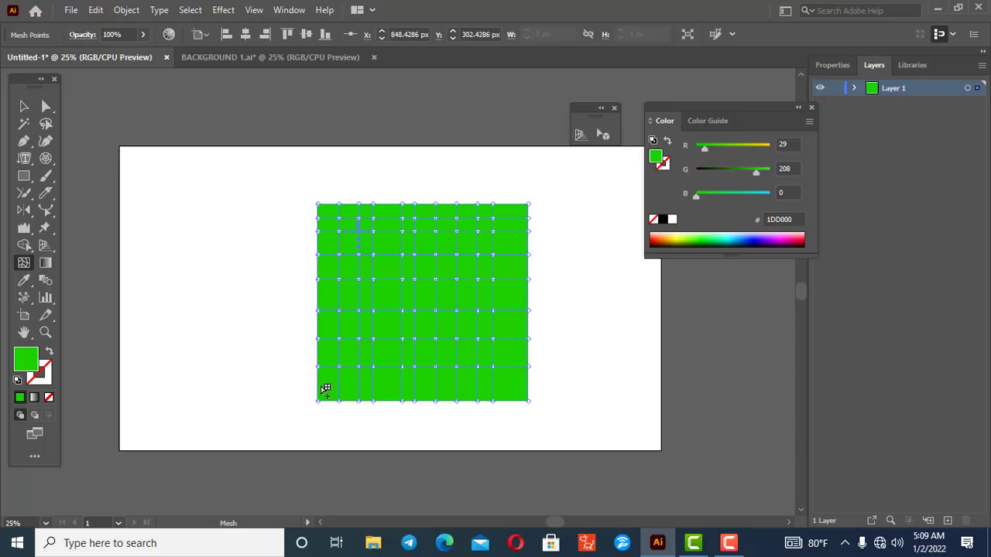
{"action": "left_click", "coordinate": [510, 210]}
Step: Recolour the existing mesh point near the rectangle's lower-left area to light green 89DD7A
{"action": "left_click", "coordinate": [339, 340]}
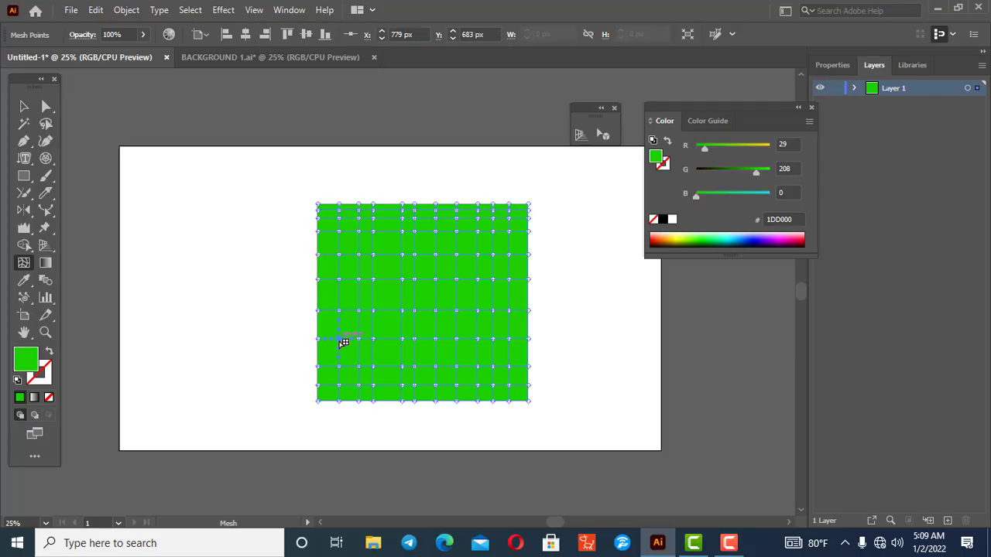
{"action": "scroll", "coordinate": [344, 343], "scroll_direction": "up", "scroll_amount": 1}
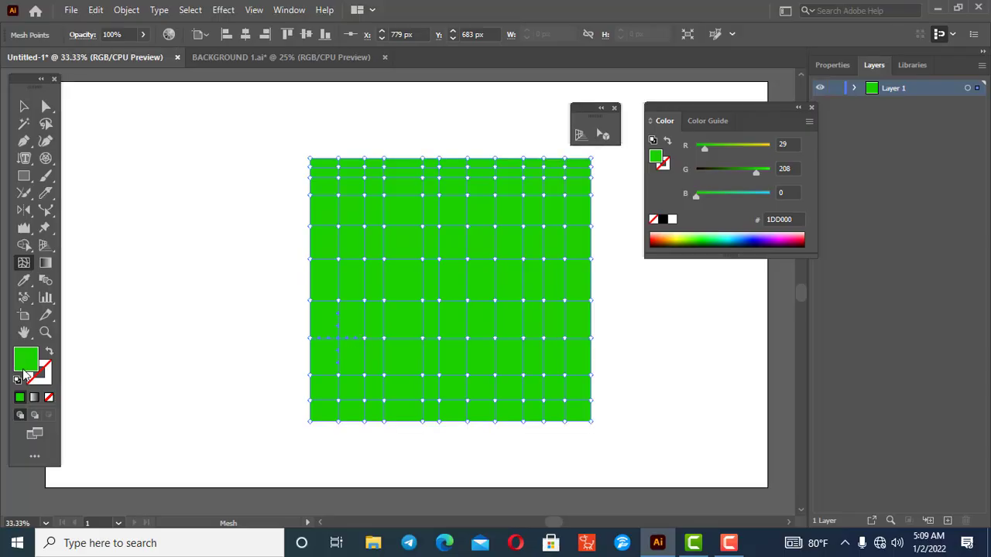
{"action": "double_click", "coordinate": [24, 363]}
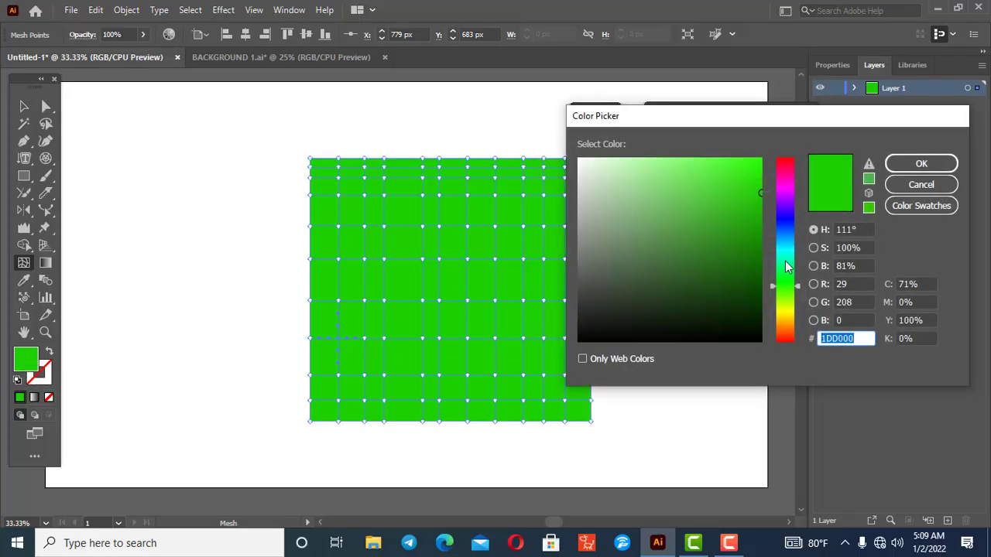
{"action": "left_click", "coordinate": [659, 182]}
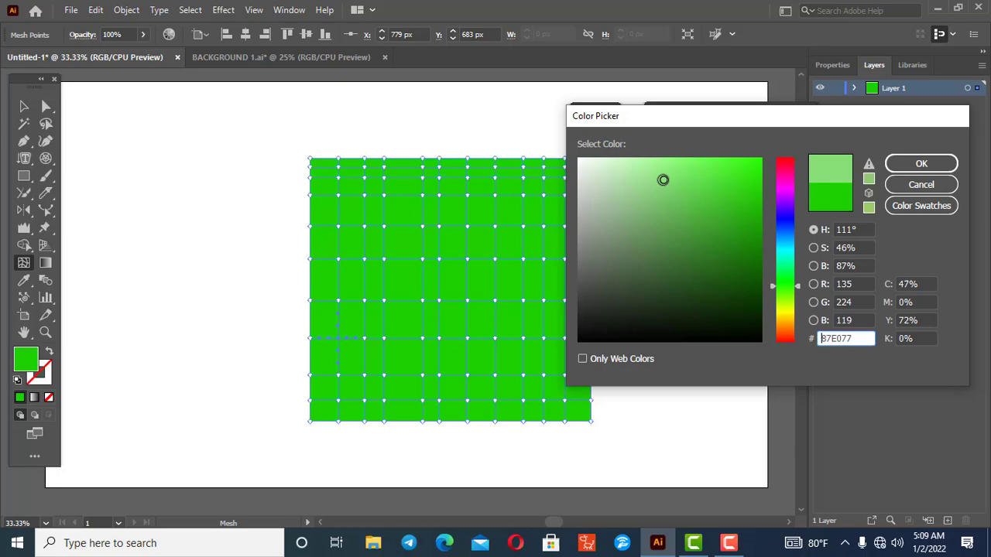
{"action": "left_click", "coordinate": [920, 163]}
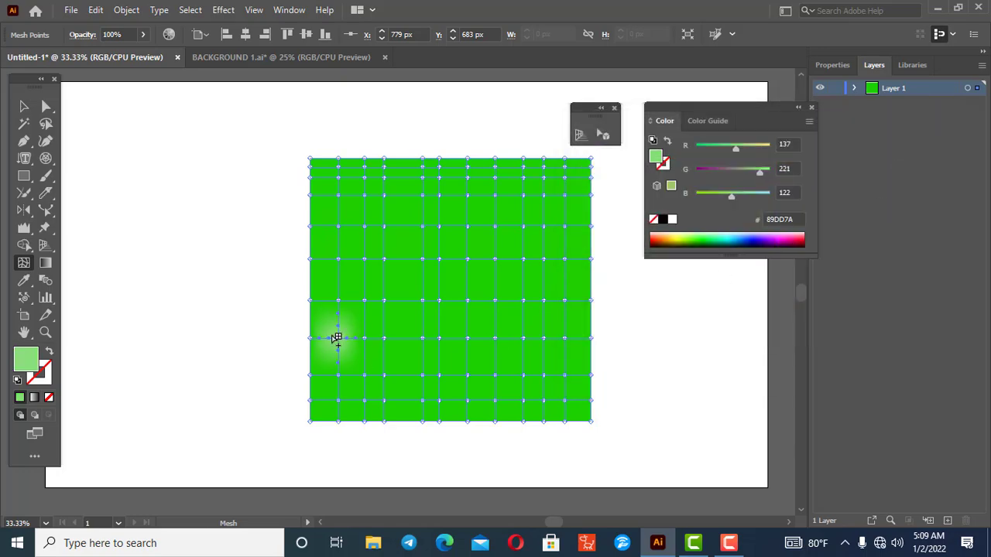
Step: Recolour the mesh point in the same row, just right of the rectangle's middle, to turquoise 00E7B6
{"action": "scroll", "coordinate": [334, 352], "scroll_direction": "up", "scroll_amount": 1}
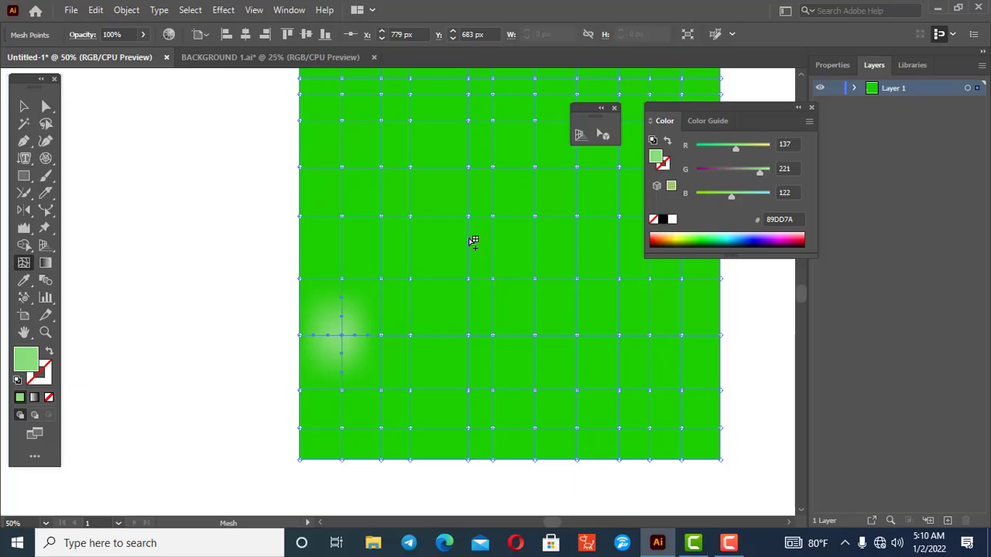
{"action": "left_click", "coordinate": [535, 337]}
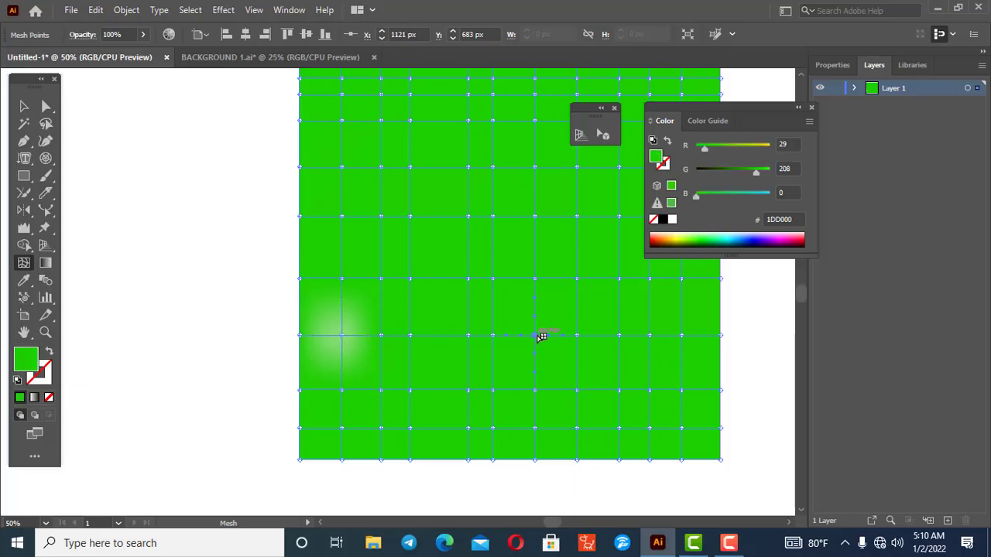
{"action": "left_click", "coordinate": [752, 238]}
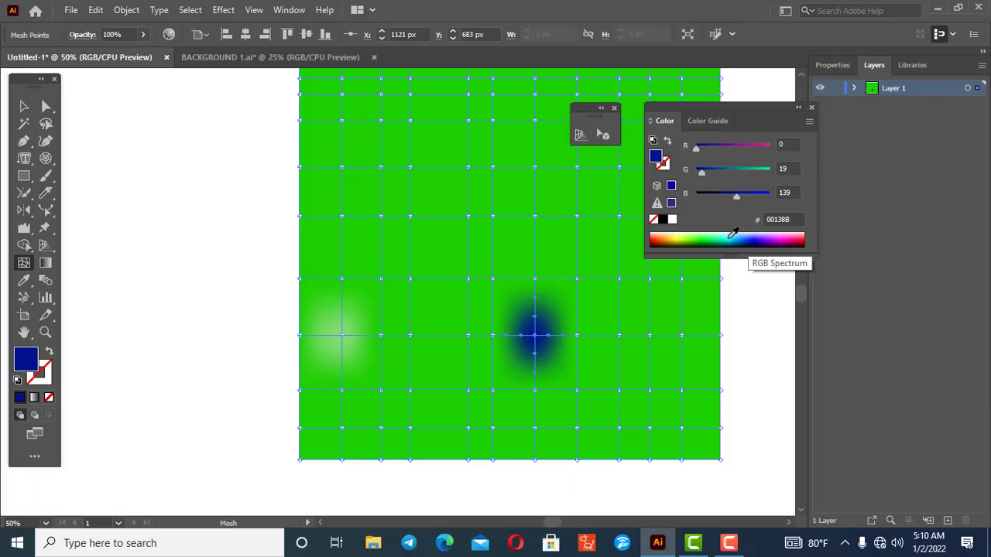
{"action": "left_click", "coordinate": [733, 234]}
{"action": "left_click", "coordinate": [726, 233]}
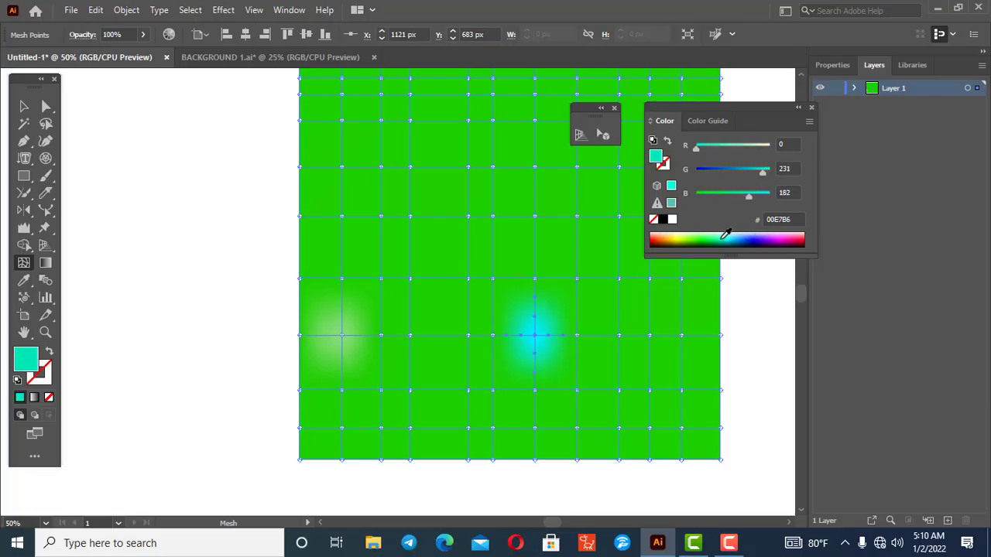
Step: Recolour the mesh point above and between the light green and turquoise spots to dark grey 2F352E
{"action": "left_click", "coordinate": [410, 216]}
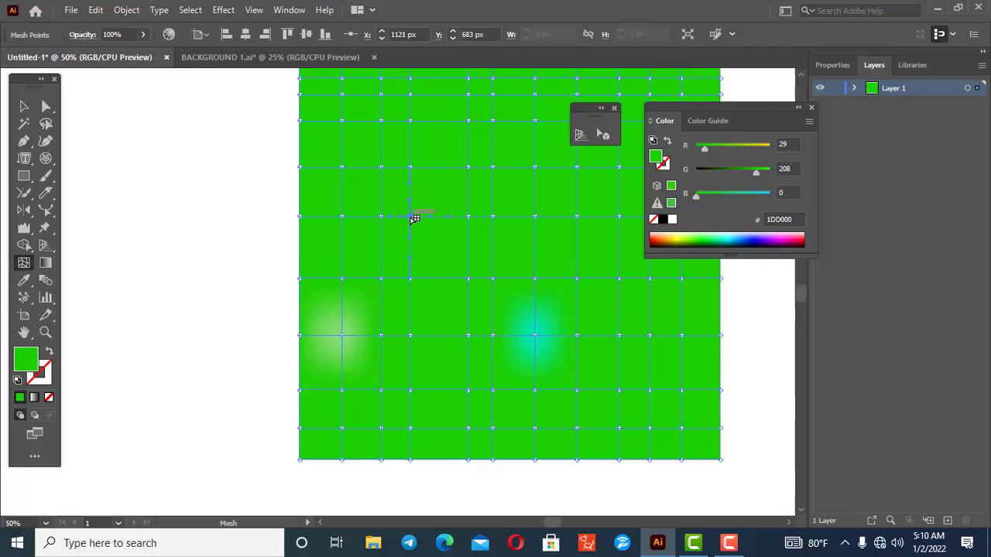
{"action": "double_click", "coordinate": [17, 367]}
{"action": "left_click_drag", "start_coordinate": [591, 269], "coordinate": [602, 304]}
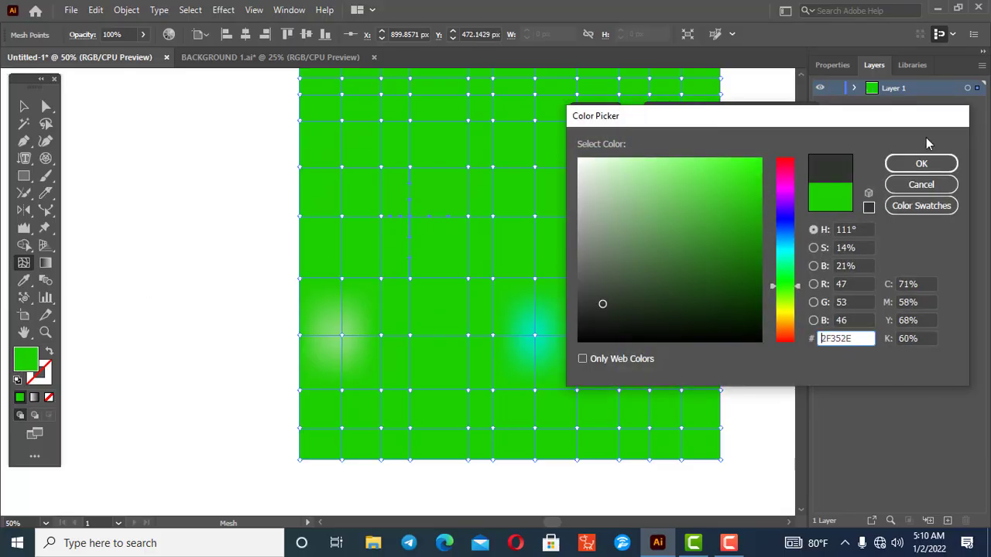
{"action": "left_click", "coordinate": [923, 161]}
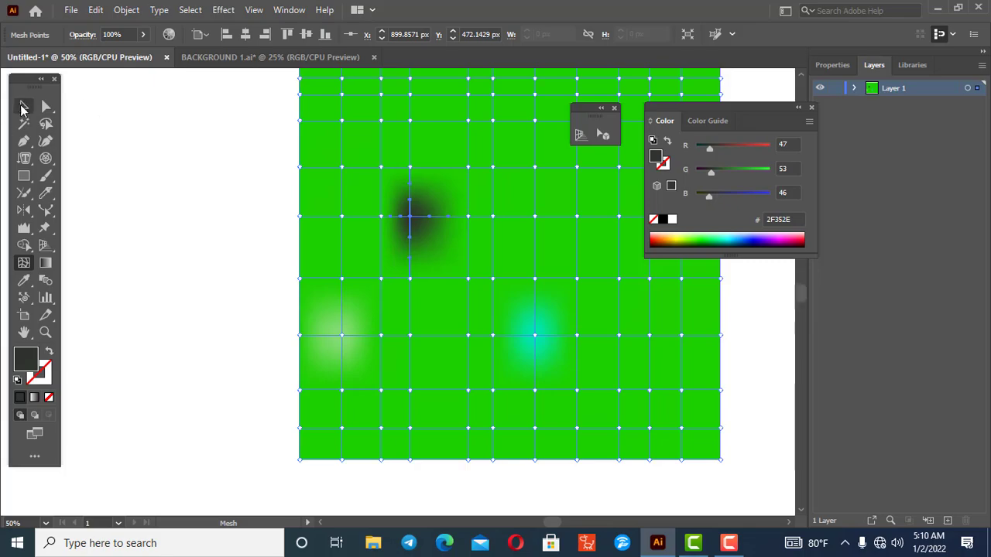
Step: Delete the green gradient-mesh rectangle from the artboard
{"action": "left_click", "coordinate": [24, 107]}
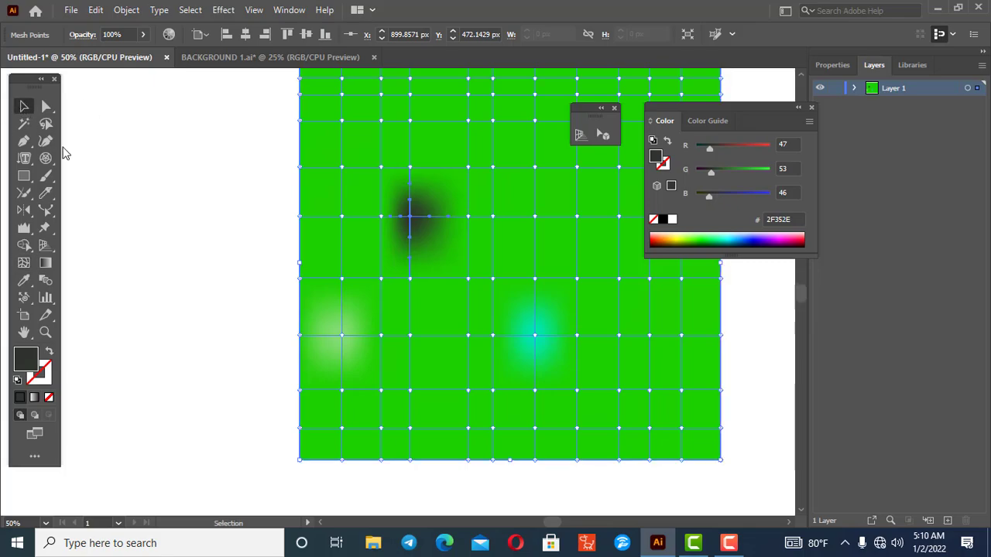
{"action": "left_click", "coordinate": [205, 240]}
{"action": "scroll", "coordinate": [205, 240], "scroll_direction": "down", "scroll_amount": 2}
{"action": "left_click_drag", "start_coordinate": [189, 160], "coordinate": [416, 315]}
{"action": "key", "text": "Delete"}
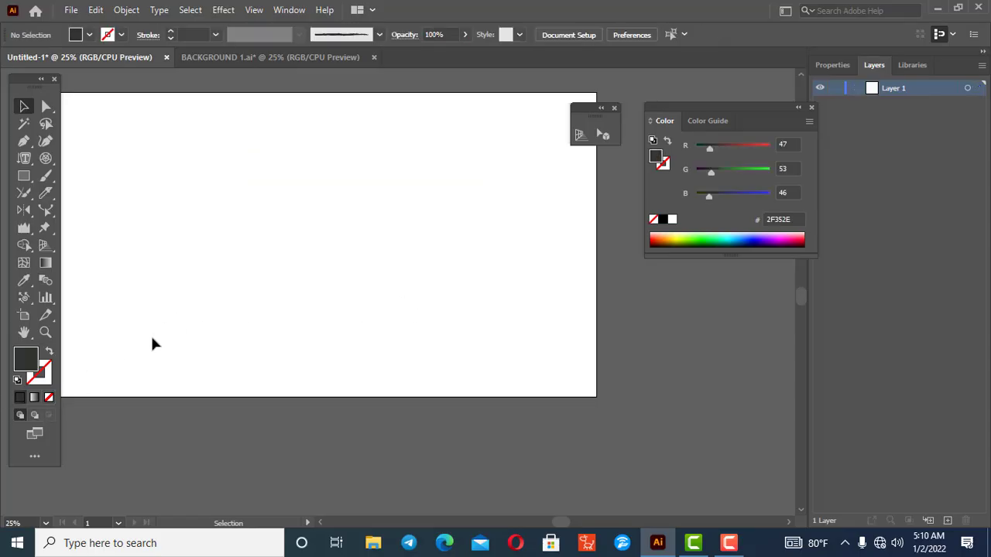
Step: Draw an upright rectangle in the artboard's upper-left area, fill it with green 4AE529 and deselect it
{"action": "scroll", "coordinate": [152, 340], "scroll_direction": "up", "scroll_amount": 1}
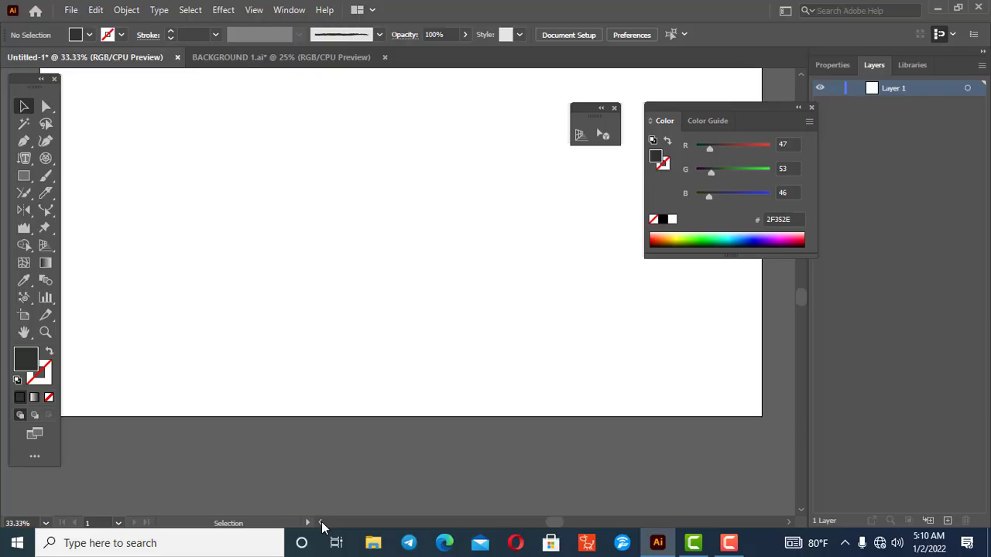
{"action": "left_click", "coordinate": [24, 175]}
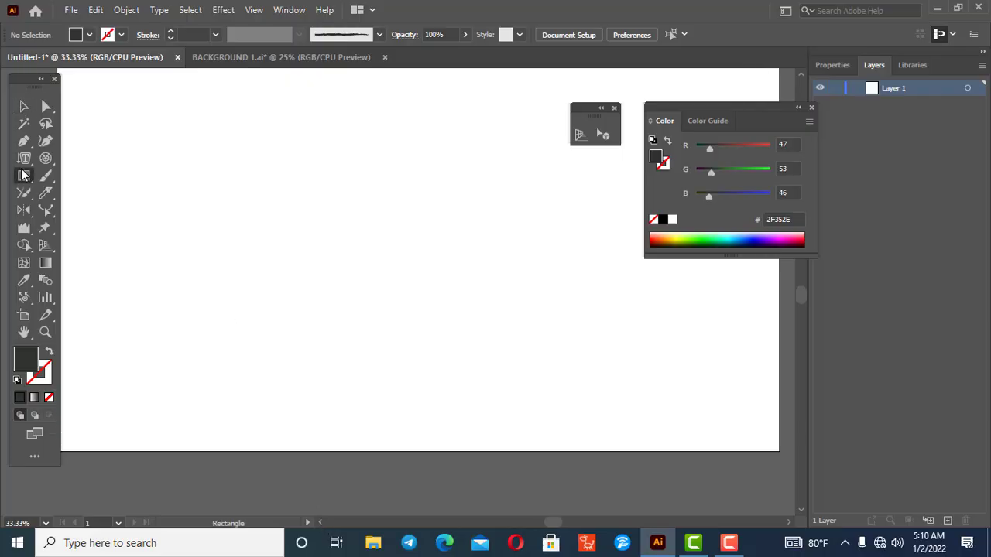
{"action": "left_click_drag", "start_coordinate": [235, 136], "coordinate": [344, 270]}
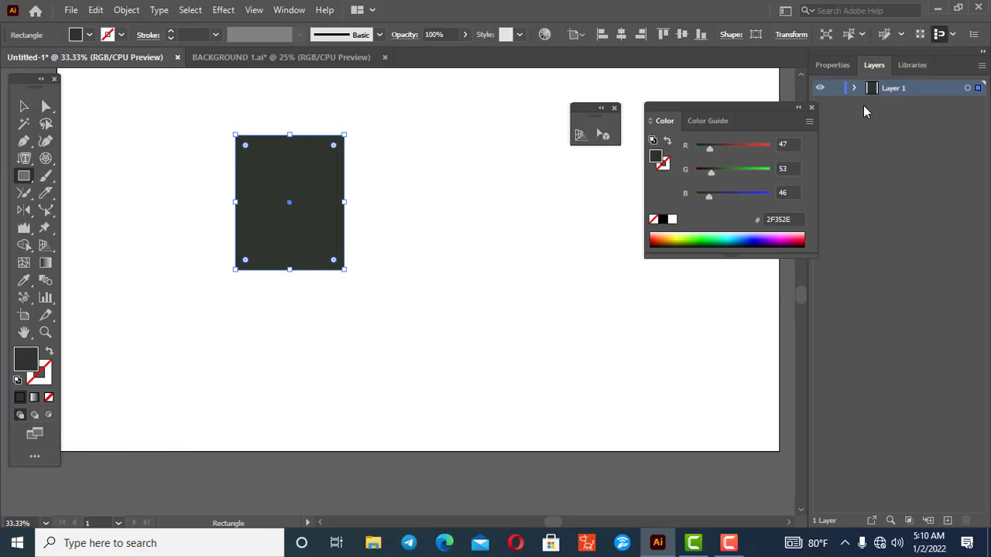
{"action": "double_click", "coordinate": [23, 368]}
{"action": "left_click", "coordinate": [726, 176]}
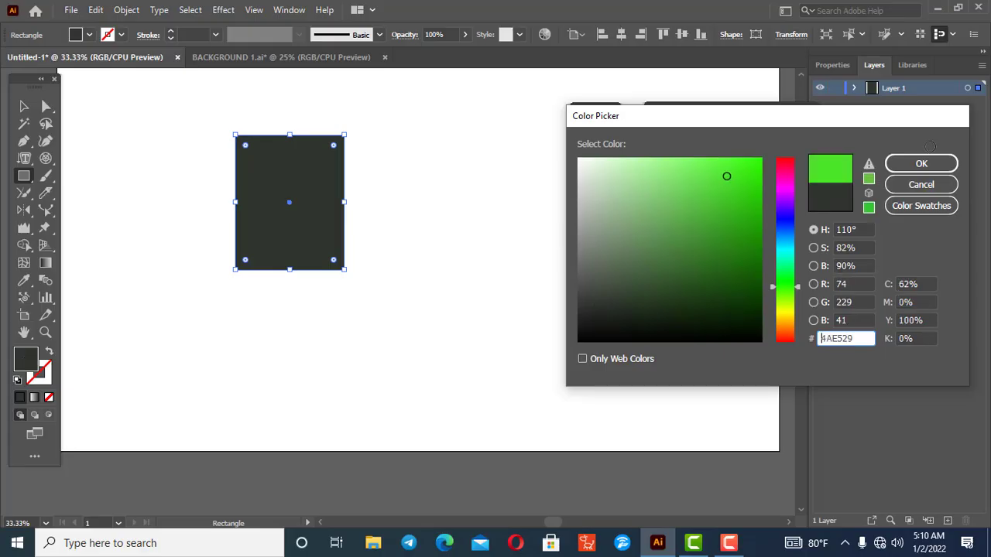
{"action": "left_click", "coordinate": [921, 164]}
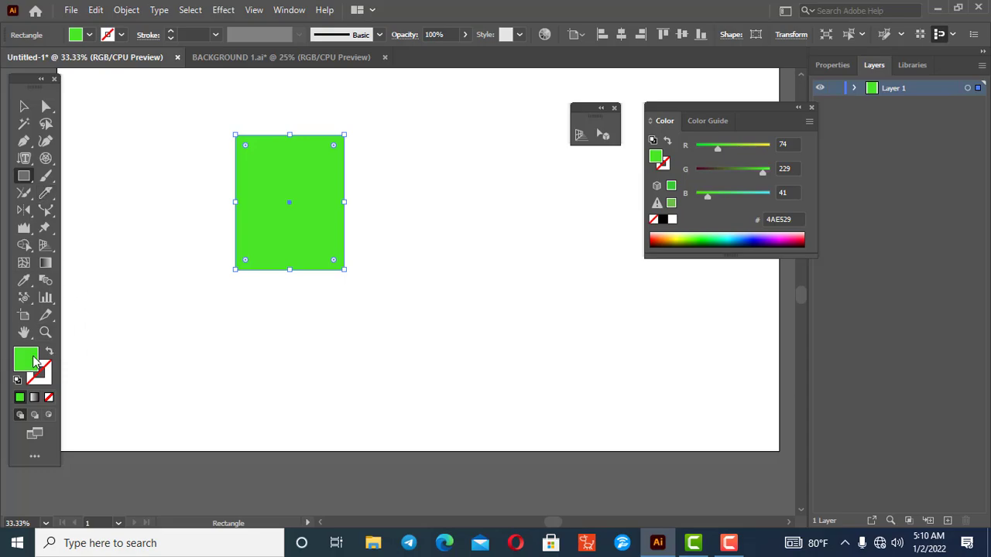
{"action": "left_click", "coordinate": [23, 106]}
{"action": "left_click", "coordinate": [96, 139]}
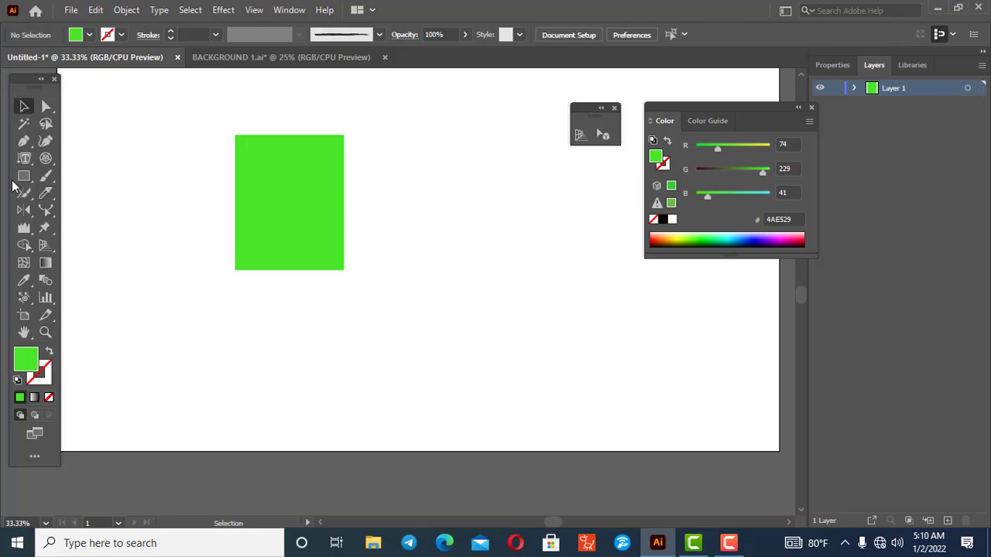
Step: Set the fill to blue 0713E2, then draw a rectangle over the green rectangle's lower part and delete it
{"action": "left_click", "coordinate": [23, 177]}
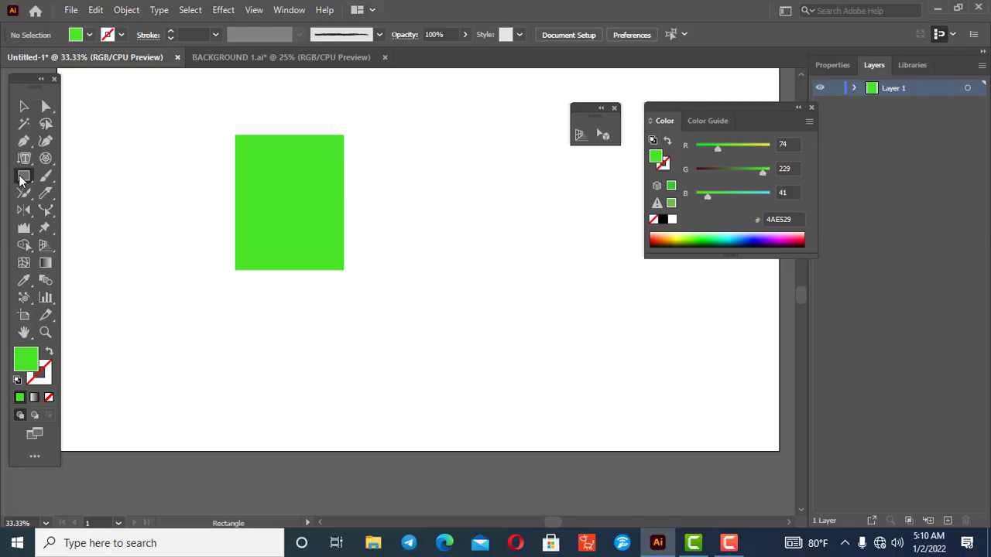
{"action": "double_click", "coordinate": [31, 368]}
{"action": "left_click", "coordinate": [788, 220]}
{"action": "left_click", "coordinate": [757, 177]}
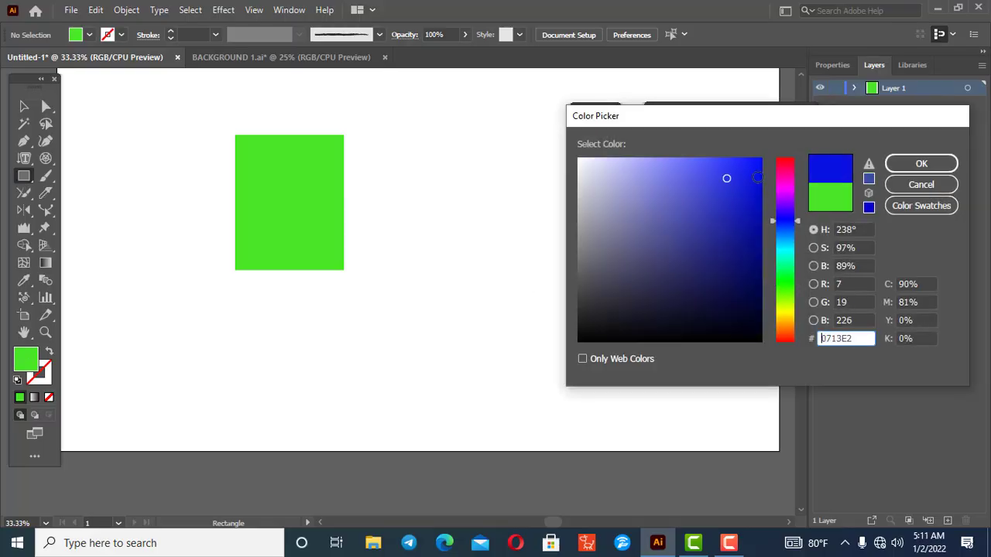
{"action": "left_click", "coordinate": [913, 164]}
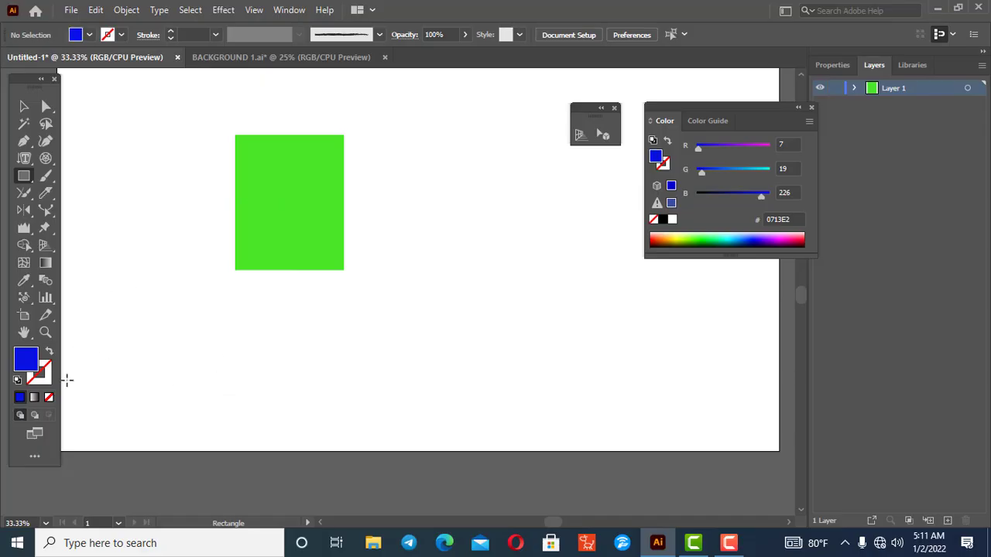
{"action": "left_click_drag", "start_coordinate": [195, 210], "coordinate": [338, 328]}
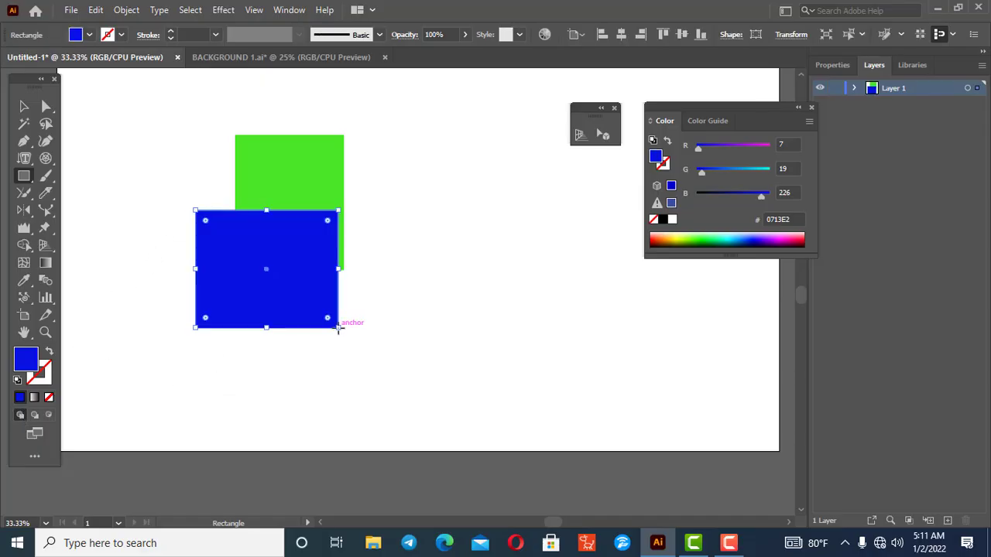
{"action": "key", "text": "Delete"}
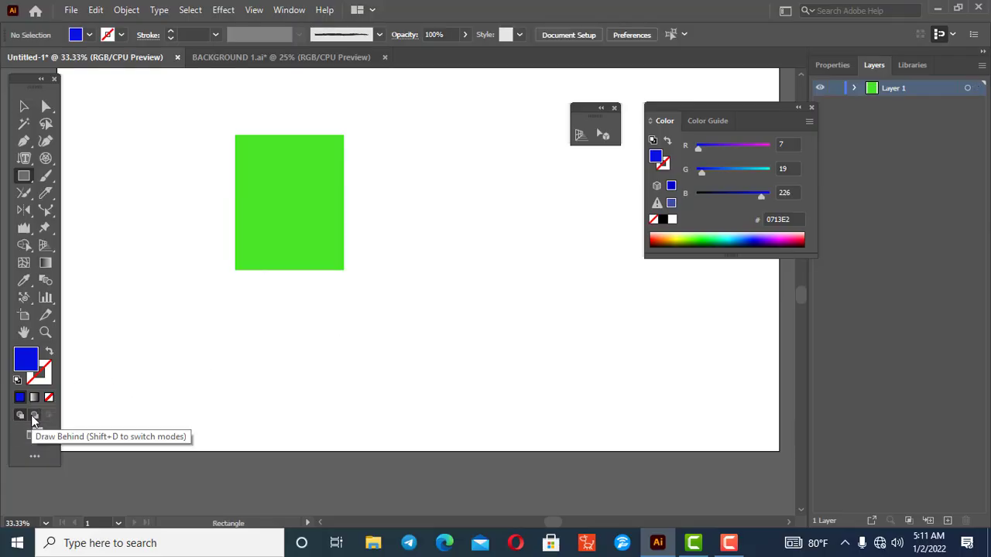
Step: Draw a blue rectangle behind the green one using Draw Behind mode, then delete it
{"action": "left_click", "coordinate": [33, 416]}
{"action": "left_click_drag", "start_coordinate": [216, 166], "coordinate": [346, 337]}
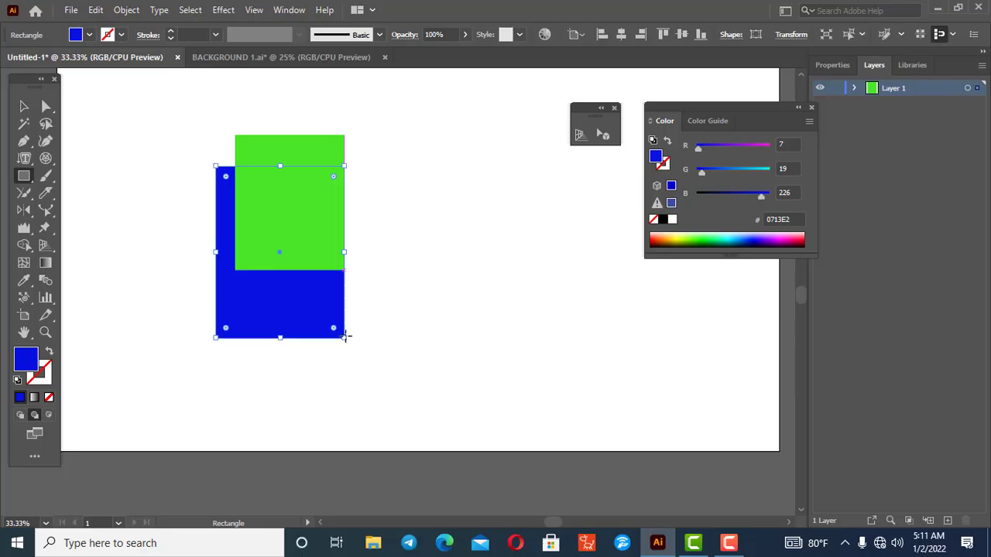
{"action": "key", "text": "Delete"}
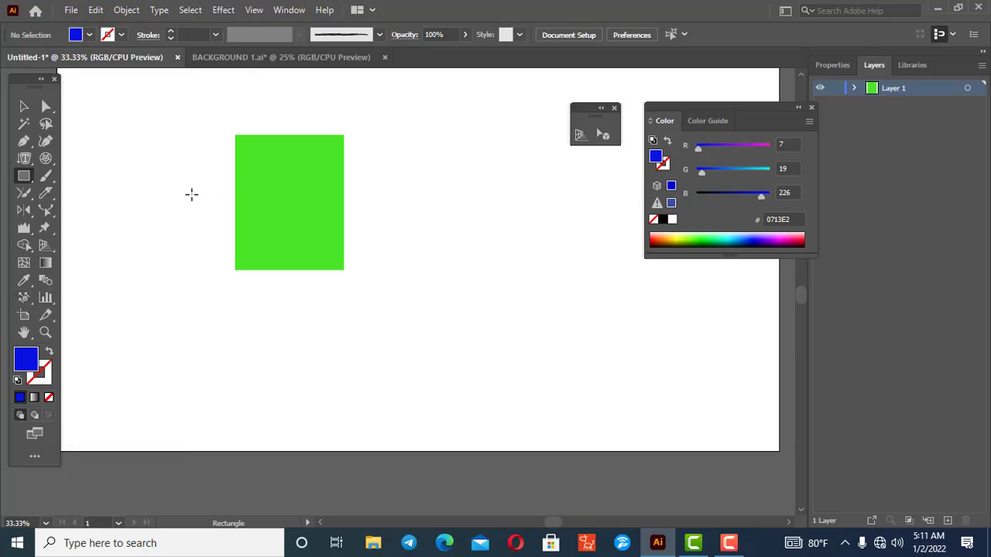
Step: Draw a blue square over the green rectangle's lower-left corner in Draw Normal mode and a smaller blue rectangle over its upper-left corner in Draw Behind mode
{"action": "left_click_drag", "start_coordinate": [192, 195], "coordinate": [297, 299]}
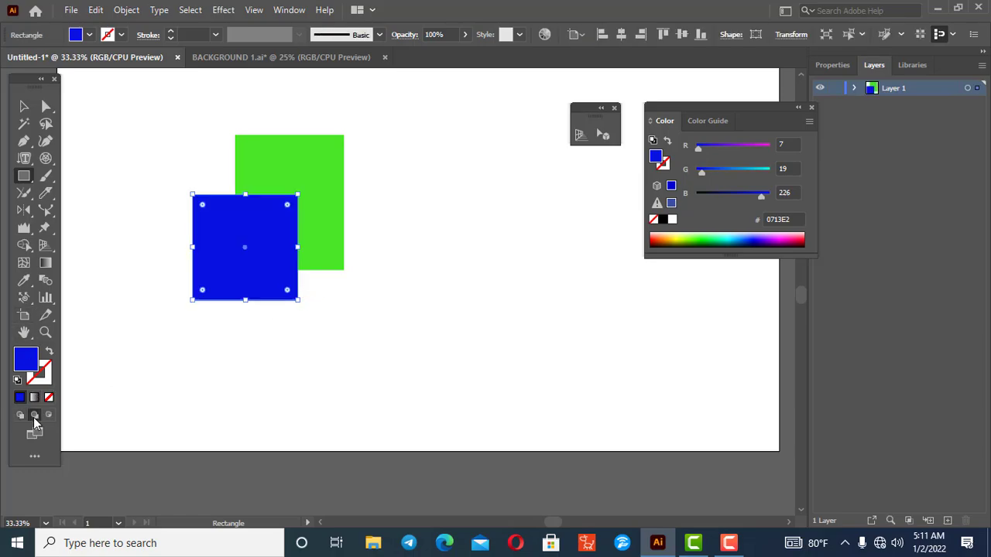
{"action": "left_click_drag", "start_coordinate": [226, 122], "coordinate": [279, 183]}
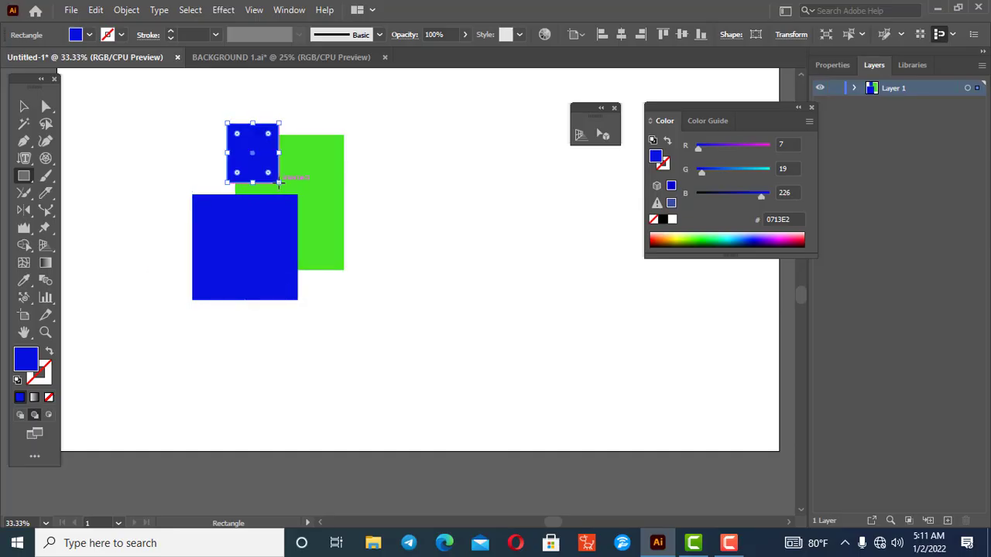
Step: Make the small blue rectangle a Draw Inside container, draw a rectangle over the green area in that mode, and leave the mode
{"action": "left_click", "coordinate": [50, 415]}
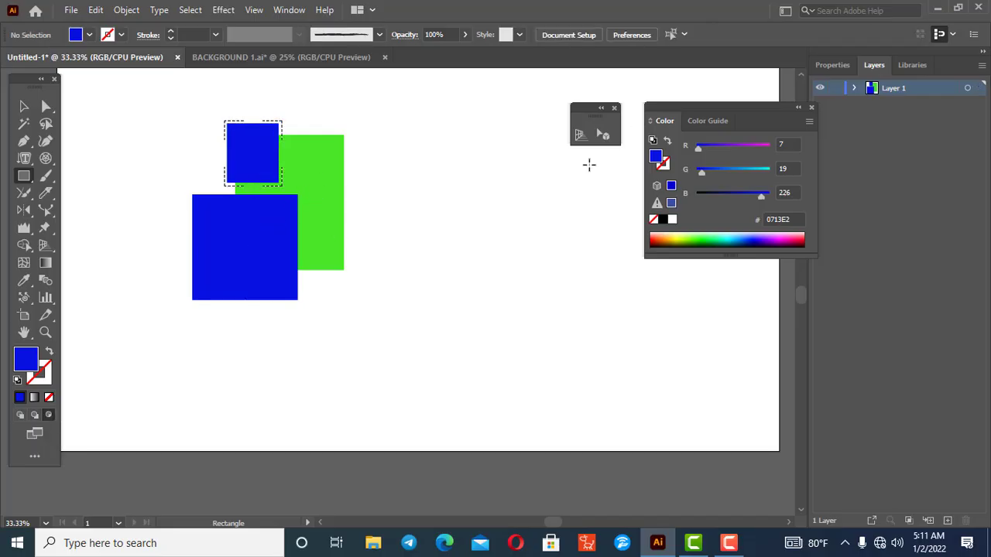
{"action": "left_click_drag", "start_coordinate": [336, 175], "coordinate": [278, 240]}
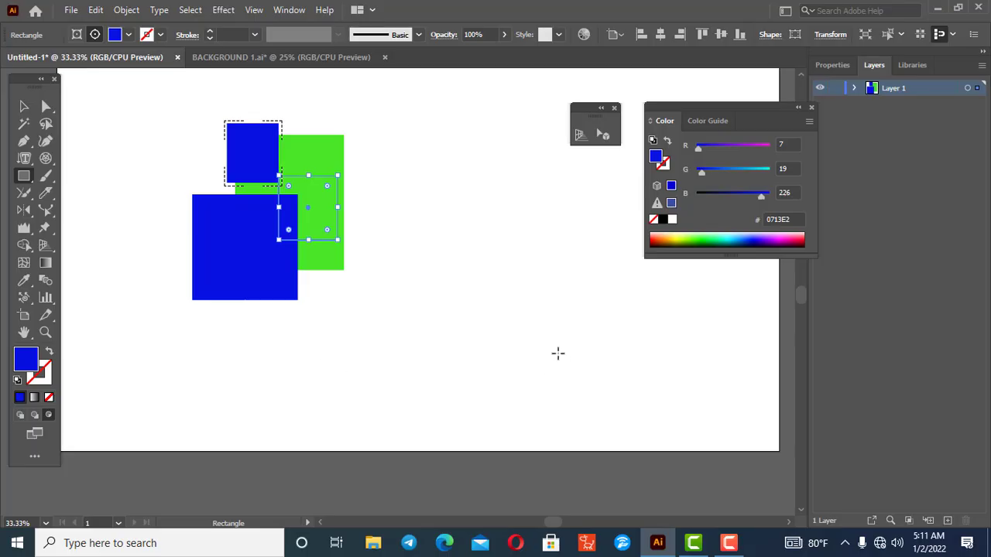
{"action": "left_click", "coordinate": [23, 106]}
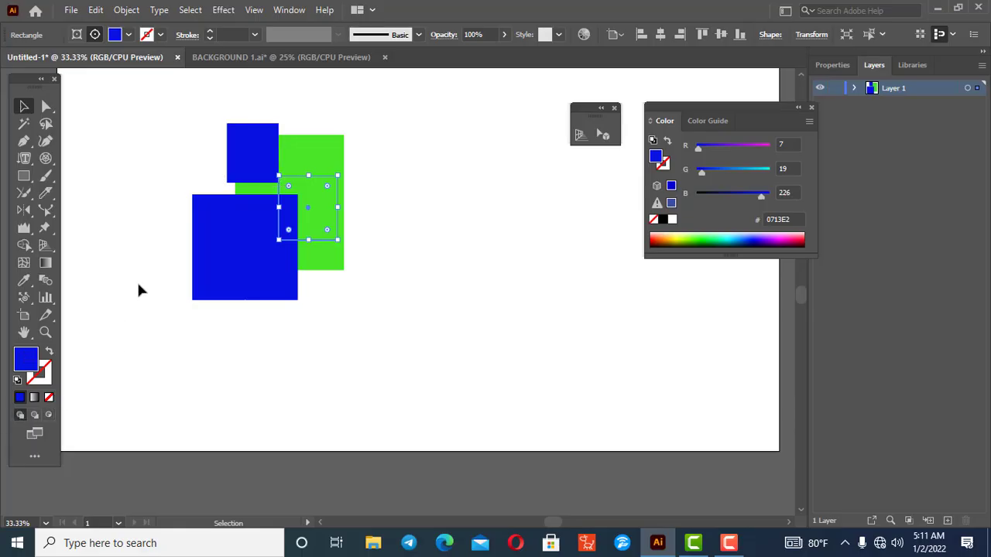
Step: Delete the green rectangle and the small blue rectangle with its contents, leaving only the large blue square
{"action": "left_click", "coordinate": [179, 126]}
{"action": "left_click_drag", "start_coordinate": [189, 111], "coordinate": [332, 160]}
{"action": "key", "text": "Delete"}
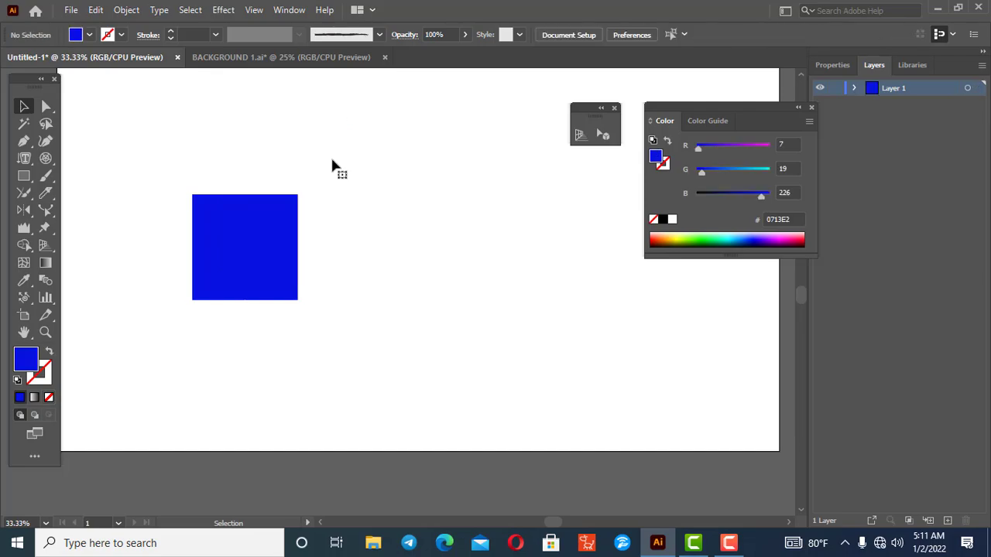
Step: Reset the blue square to the default white fill and black stroke, and set its stroke weight to 11 pt
{"action": "left_click", "coordinate": [220, 276]}
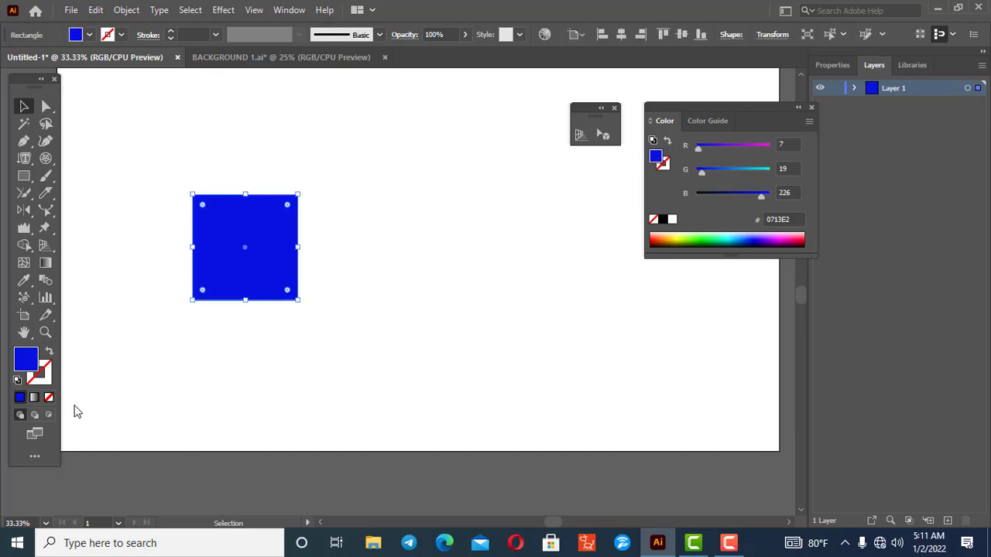
{"action": "left_click", "coordinate": [17, 382]}
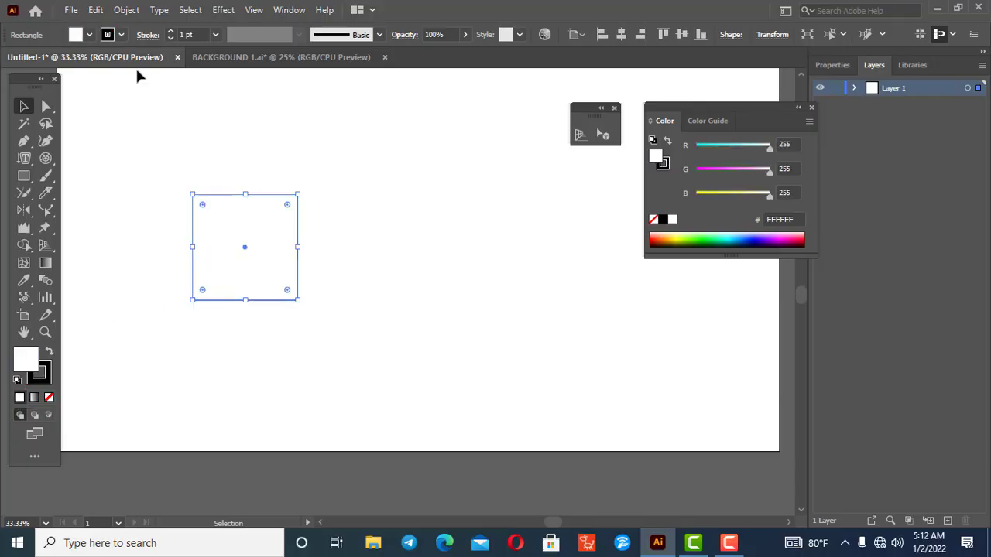
{"action": "left_click", "coordinate": [171, 31]}
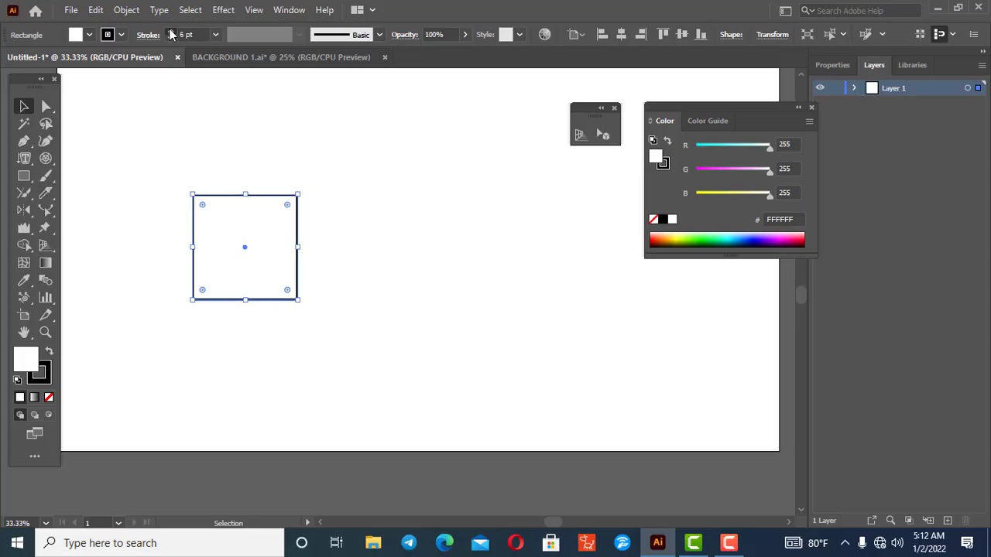
{"action": "left_click", "coordinate": [170, 31]}
{"action": "left_click", "coordinate": [170, 31]}
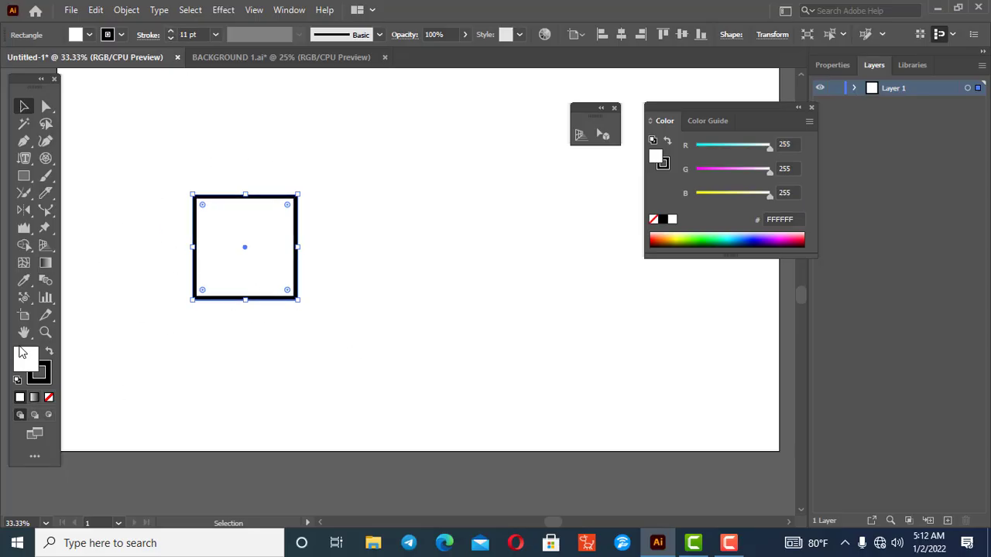
Step: Apply the white-to-black linear gradient to both the fill and the stroke of the square
{"action": "left_click", "coordinate": [35, 399]}
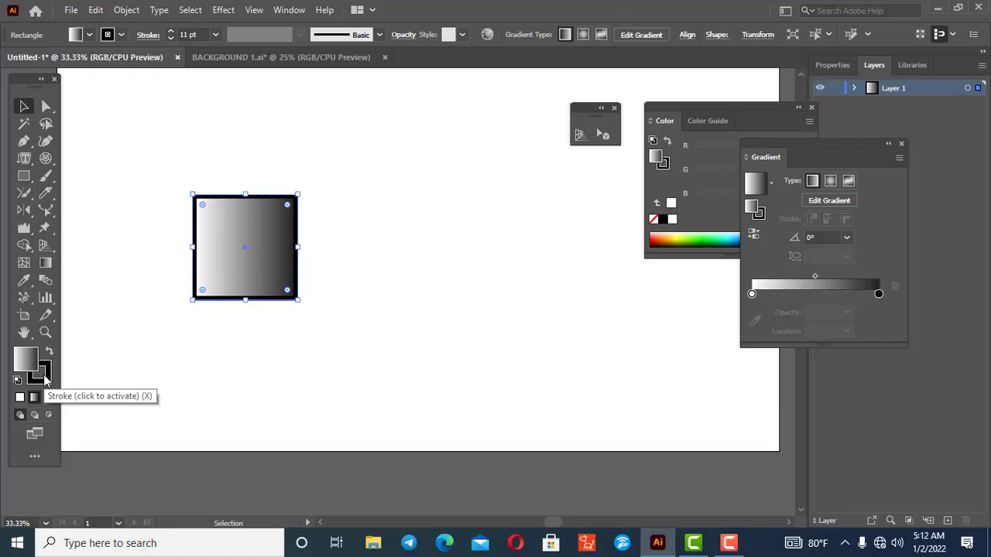
{"action": "left_click", "coordinate": [44, 377]}
{"action": "left_click", "coordinate": [34, 397]}
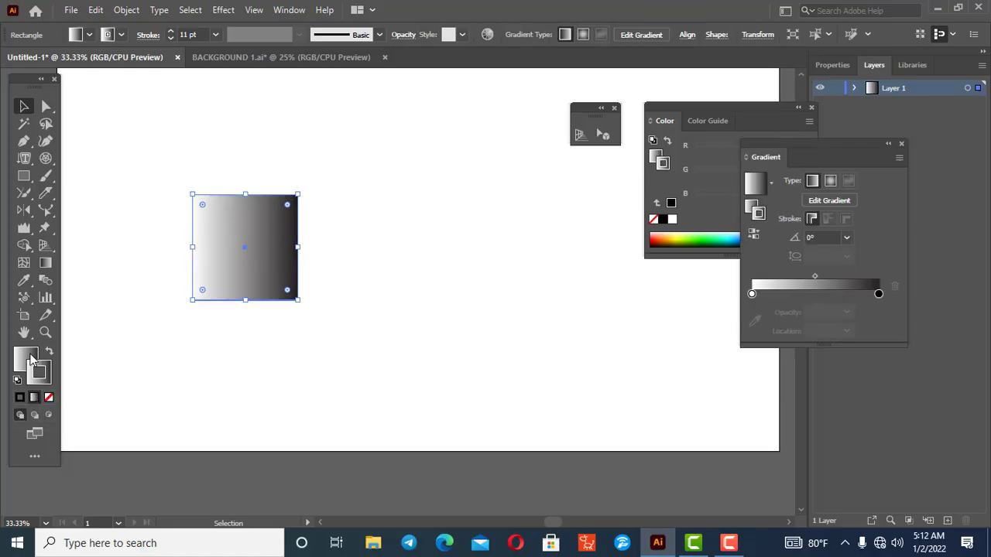
Step: Remove the square's fill, change its stroke from gradient to solid black, and deselect it
{"action": "left_click", "coordinate": [31, 360]}
{"action": "left_click", "coordinate": [48, 396]}
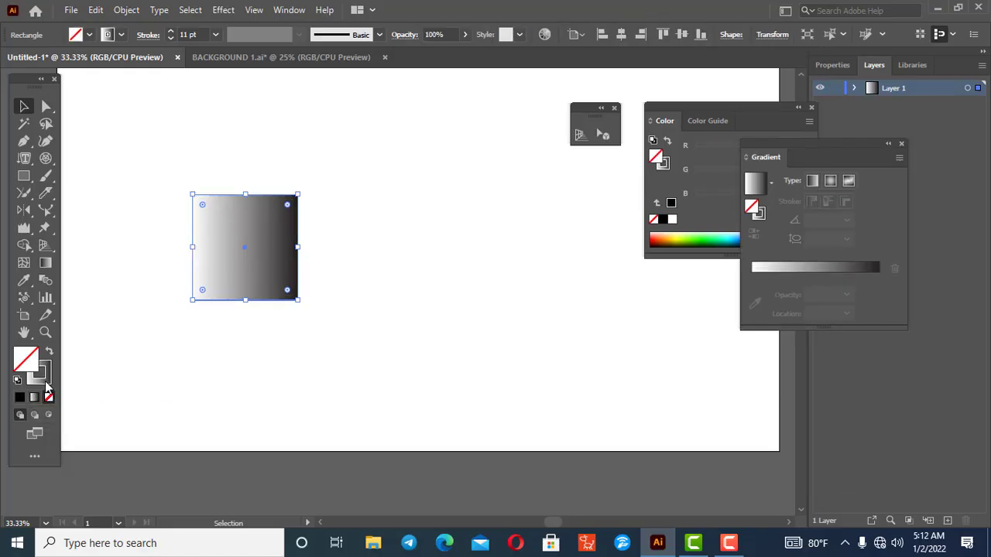
{"action": "left_click", "coordinate": [45, 380]}
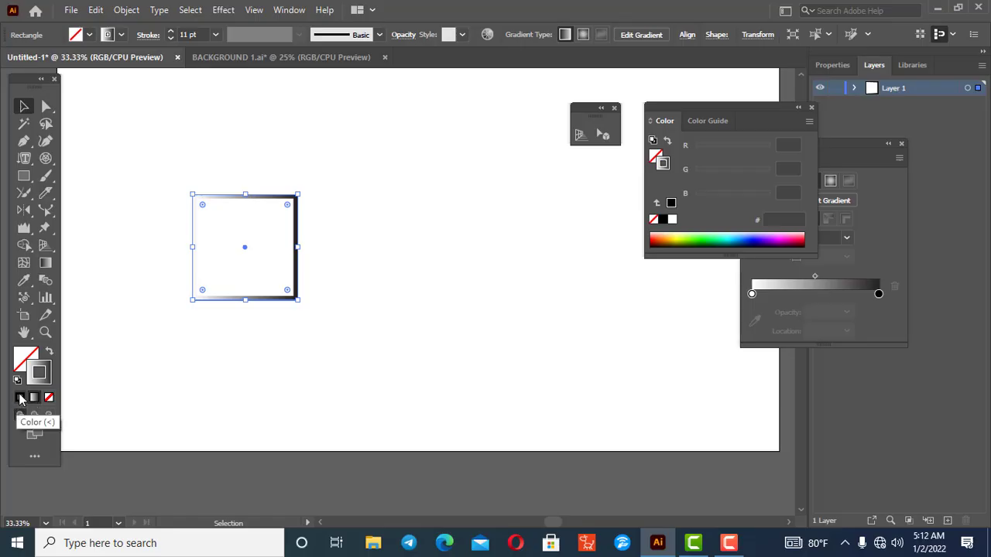
{"action": "left_click", "coordinate": [20, 398]}
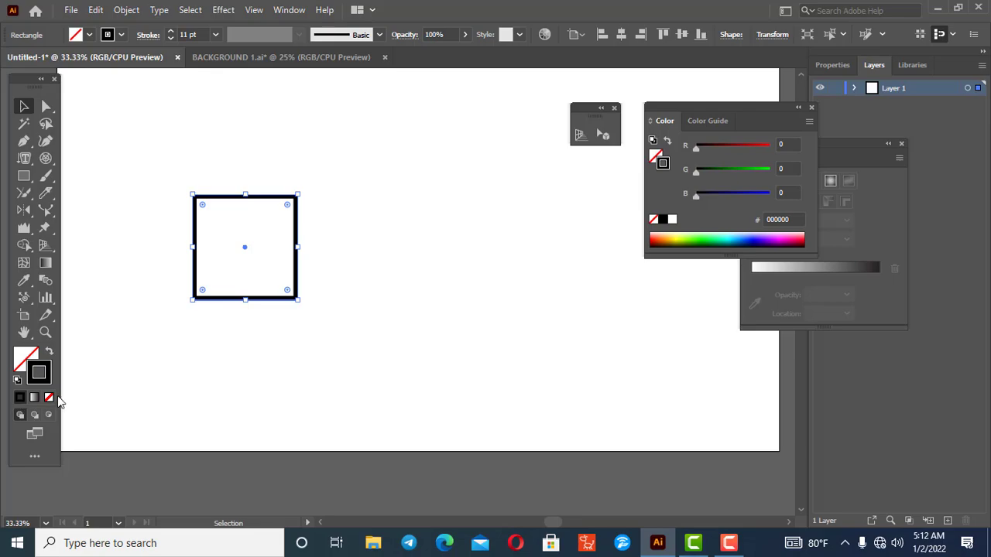
{"action": "left_click", "coordinate": [161, 347]}
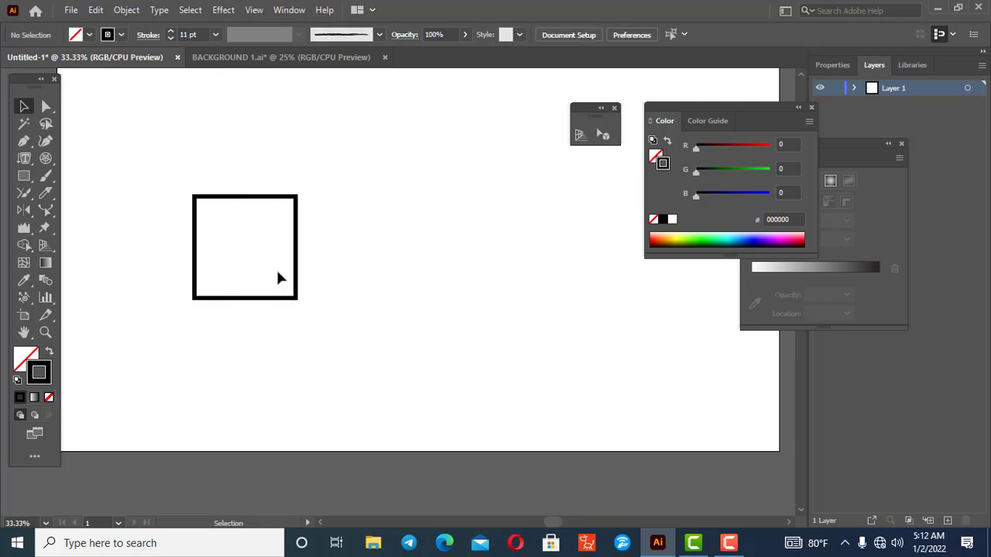
Step: Select the outlined square and give it a solid cyan fill, colour 00FFE5
{"action": "left_click", "coordinate": [272, 301]}
{"action": "left_click", "coordinate": [271, 302]}
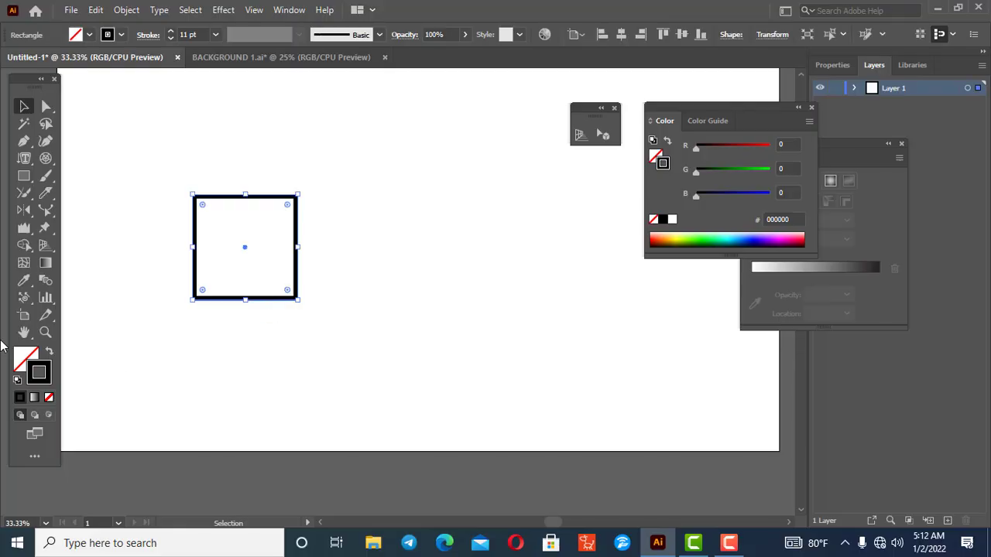
{"action": "left_click", "coordinate": [21, 397]}
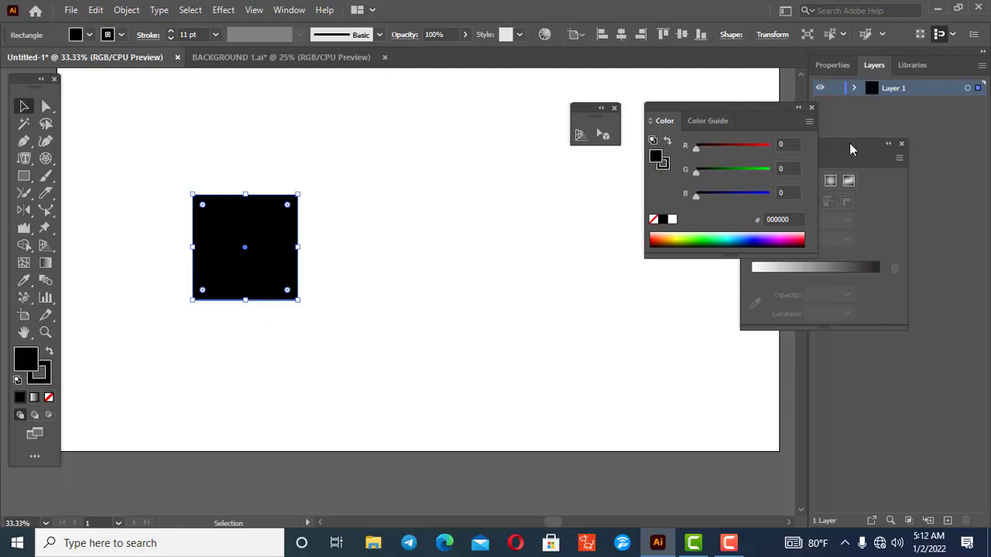
{"action": "left_click", "coordinate": [727, 233]}
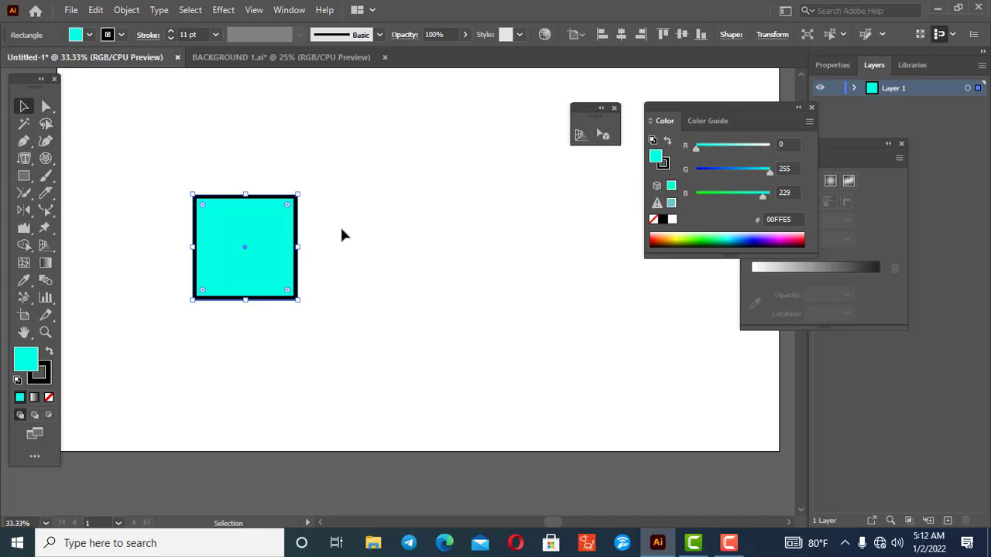
Step: Close the floating perspective tools, Color and Gradient panels to clear the workspace
{"action": "scroll", "coordinate": [339, 225], "scroll_direction": "up", "scroll_amount": 1}
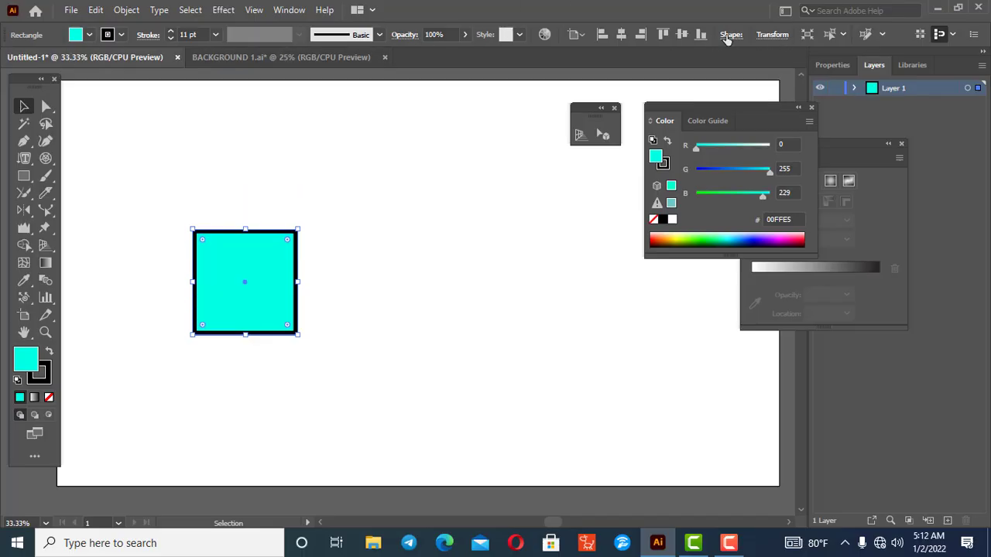
{"action": "left_click", "coordinate": [773, 34]}
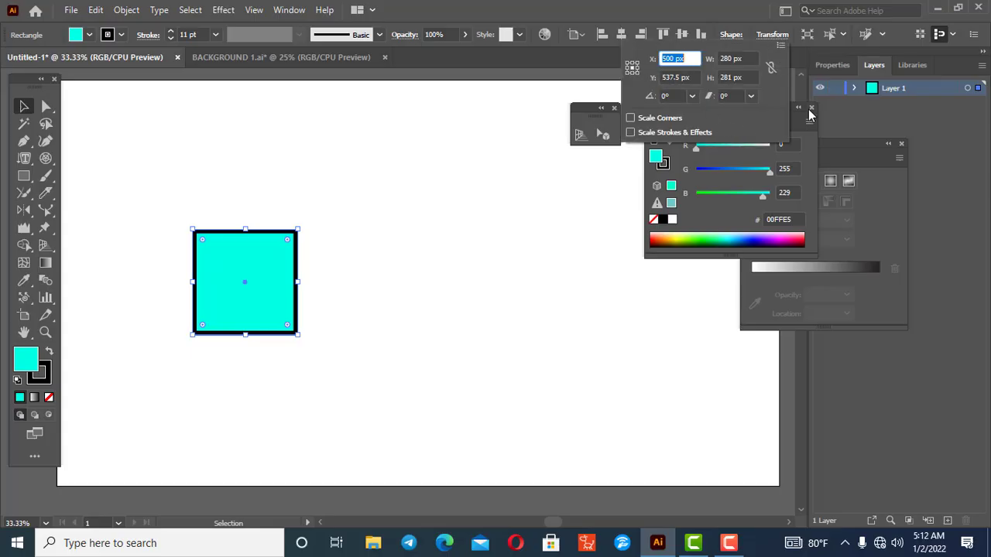
{"action": "left_click", "coordinate": [615, 108]}
{"action": "left_click", "coordinate": [810, 108]}
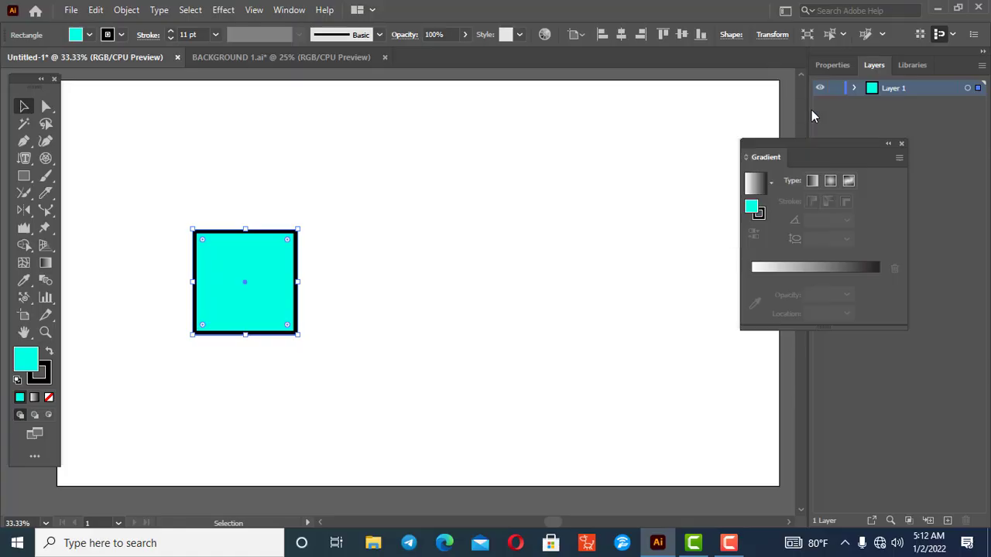
{"action": "left_click", "coordinate": [902, 145]}
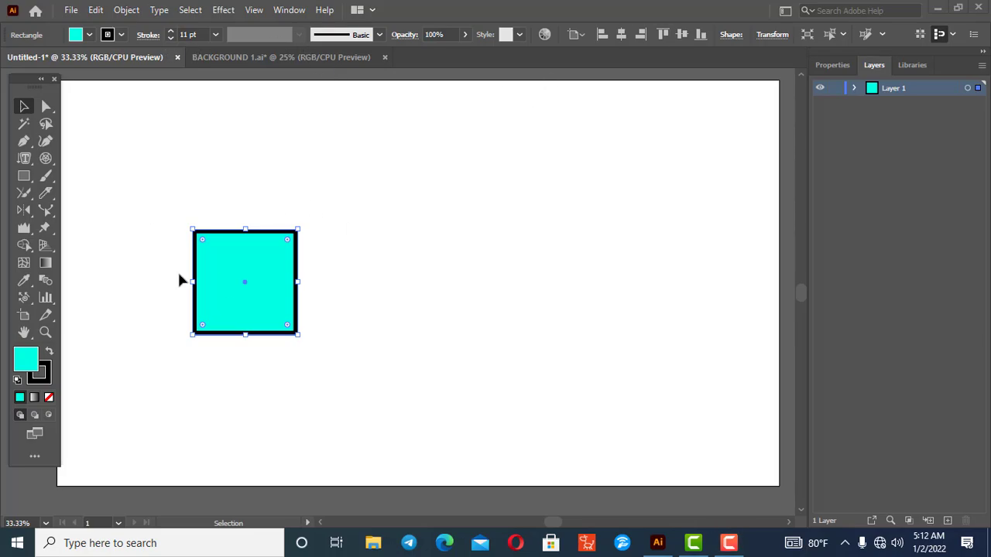
Step: Move the cyan square horizontally by raising its X position to 512 px
{"action": "left_click", "coordinate": [780, 35]}
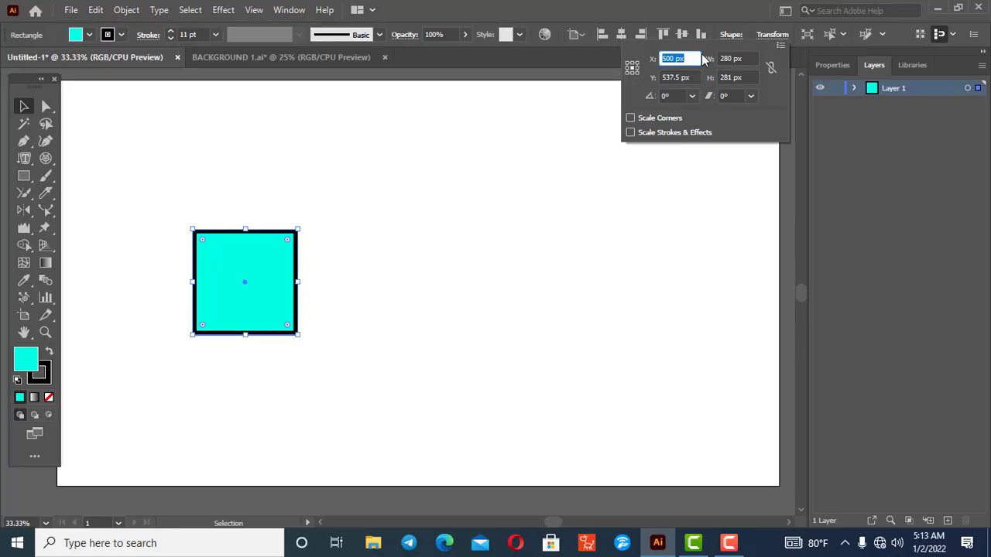
{"action": "key", "text": "Up"}
{"action": "key", "text": "Up"}
{"action": "key", "text": "Up"}
{"action": "key", "text": "Up"}
{"action": "key", "text": "Up"}
{"action": "key", "text": "Up"}
{"action": "key", "text": "Up"}
{"action": "key", "text": "Up"}
{"action": "key", "text": "Up"}
{"action": "key", "text": "Up"}
{"action": "key", "text": "Up"}
{"action": "key", "text": "Up"}
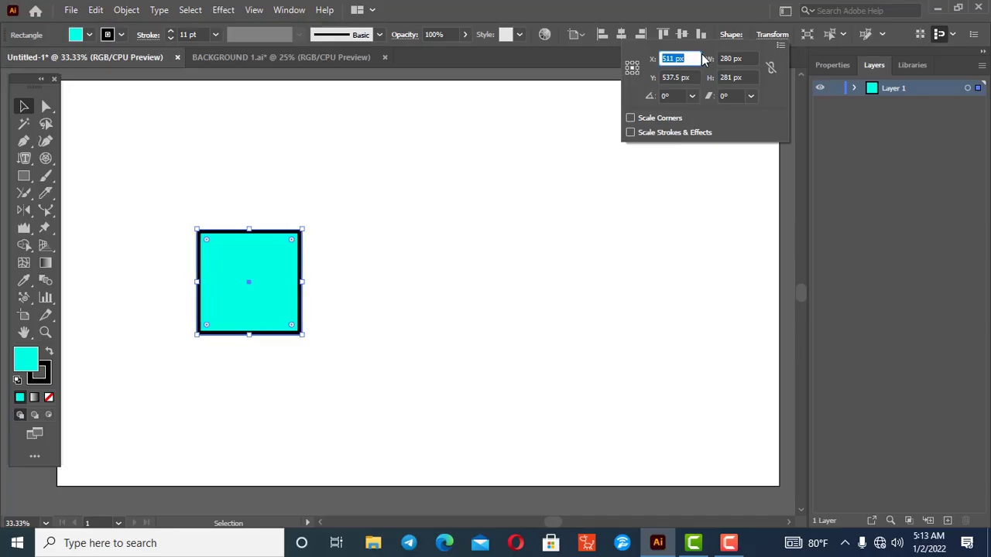
Step: Move the square vertically by lowering its Y position to 529 px
{"action": "left_click_drag", "start_coordinate": [690, 77], "coordinate": [646, 74]}
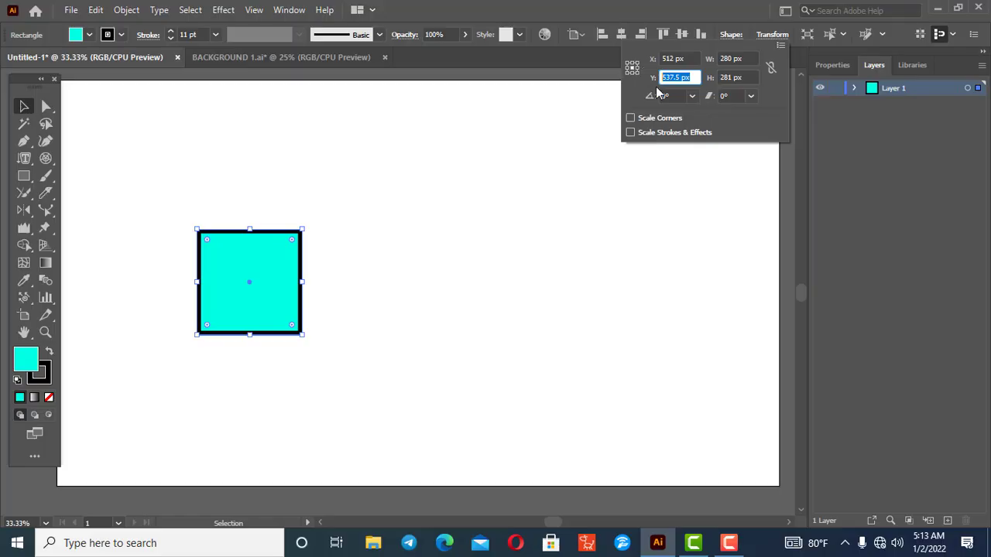
{"action": "key", "text": "Down"}
{"action": "key", "text": "Down"}
{"action": "key", "text": "Down"}
{"action": "key", "text": "Down"}
{"action": "key", "text": "Down"}
{"action": "key", "text": "Down"}
{"action": "key", "text": "Down"}
{"action": "key", "text": "Down"}
{"action": "key", "text": "Down"}
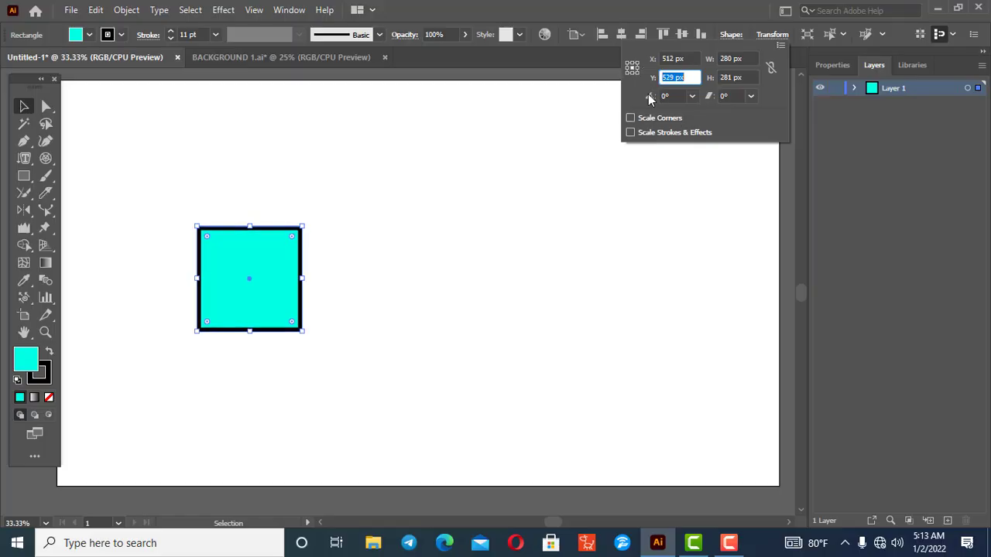
Step: Enlarge the square to a width and height of 330 px each
{"action": "left_click", "coordinate": [741, 59]}
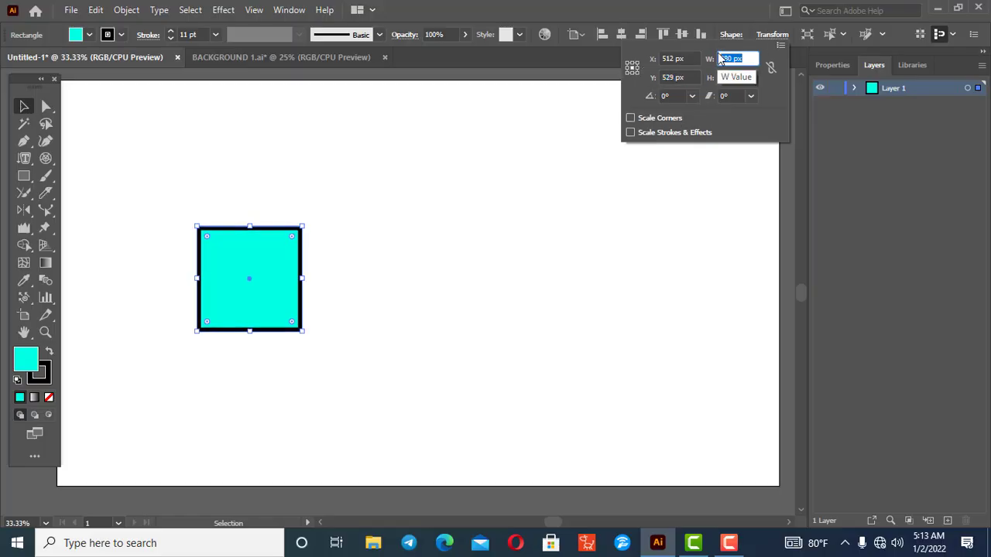
{"action": "key", "text": "shift+Up"}
{"action": "key", "text": "shift+Up"}
{"action": "key", "text": "shift+Up"}
{"action": "key", "text": "shift+Up"}
{"action": "key", "text": "shift+Up"}
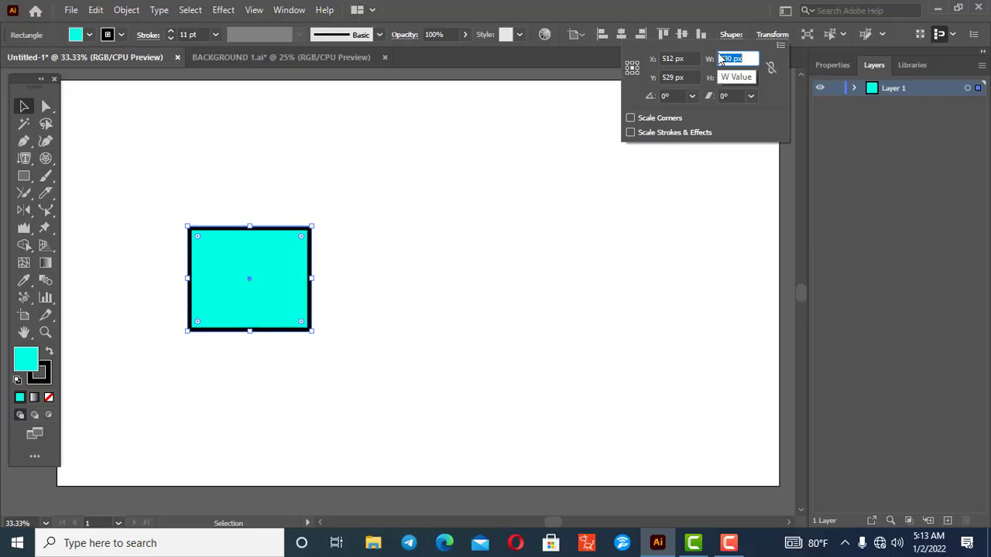
{"action": "left_click", "coordinate": [750, 82]}
{"action": "key", "text": "shift+Up"}
{"action": "key", "text": "shift+Up"}
{"action": "key", "text": "shift+Up"}
{"action": "key", "text": "shift+Up"}
{"action": "key", "text": "shift+Up"}
{"action": "key", "text": "Tab"}
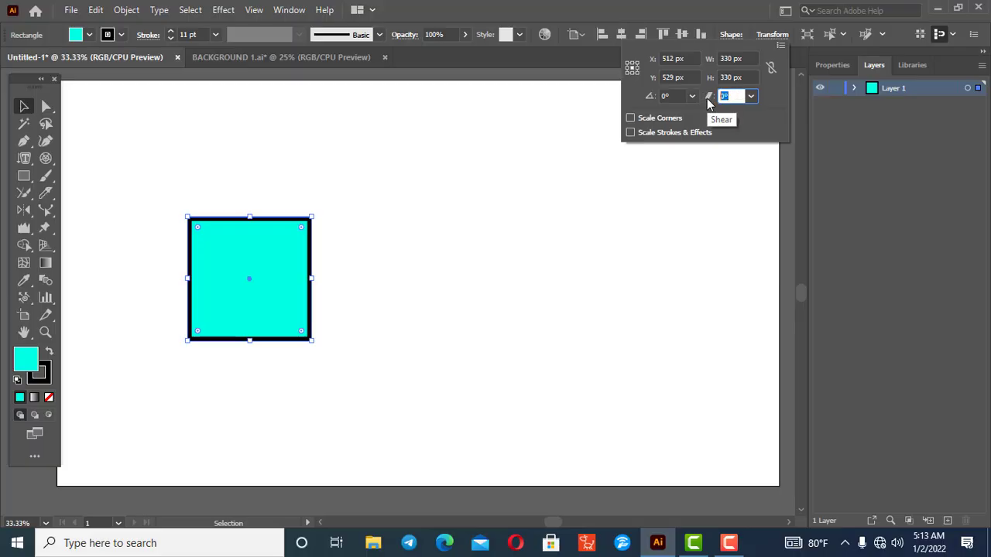
Step: Try shearing the square horizontally into a parallelogram, and undo the shear
{"action": "key", "text": "shift+Up"}
{"action": "key", "text": "shift+Up"}
{"action": "key", "text": "shift+Up"}
{"action": "key", "text": "shift+Up"}
{"action": "key", "text": "shift+Down"}
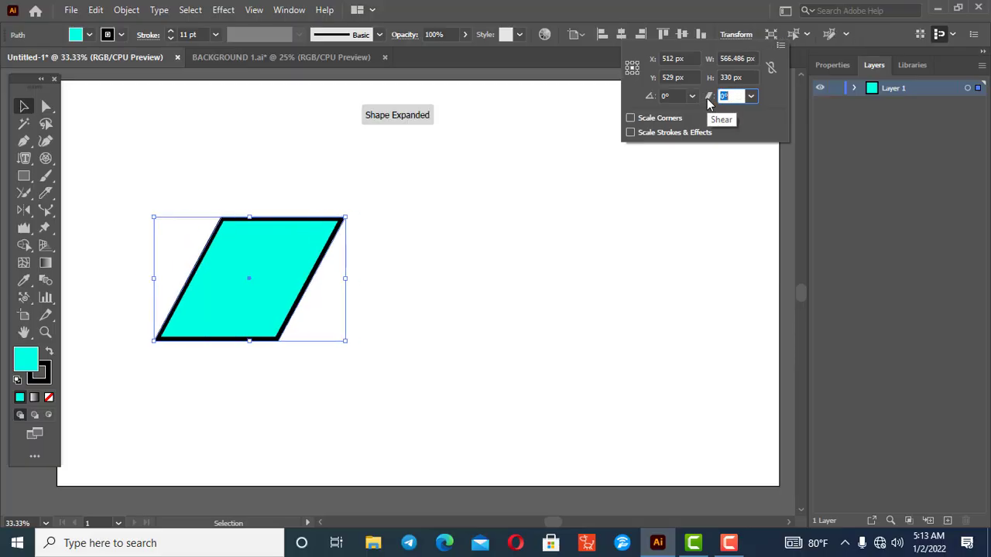
{"action": "key", "text": "ctrl+z"}
Step: Rotate the square about its centre by raising its rotation angle in large increments
{"action": "left_click", "coordinate": [671, 95]}
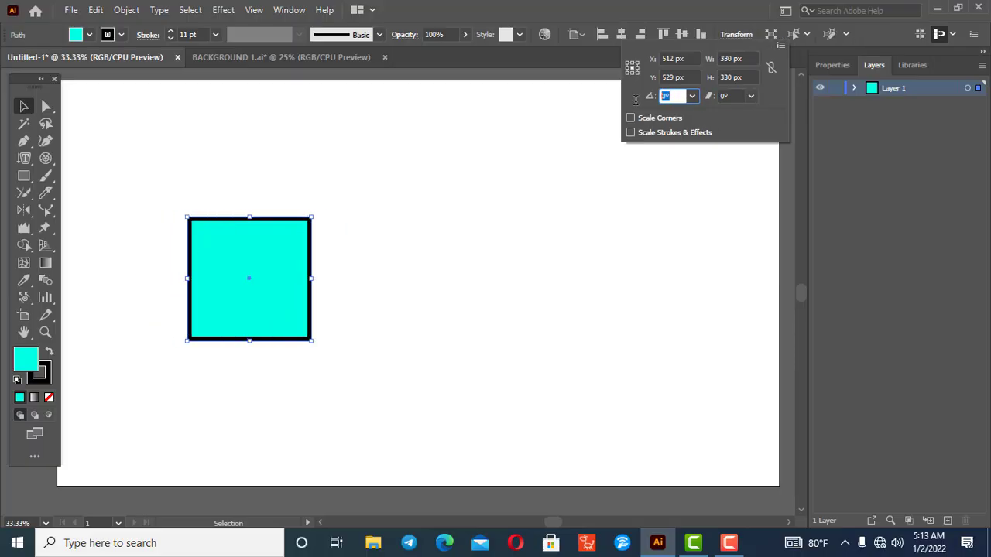
{"action": "key", "text": "shift+Up"}
{"action": "key", "text": "shift+Up"}
{"action": "key", "text": "shift+Up"}
{"action": "key", "text": "shift+Up"}
{"action": "key", "text": "shift+Up"}
{"action": "key", "text": "shift+Up"}
{"action": "key", "text": "shift+Up"}
{"action": "key", "text": "shift+Up"}
{"action": "key", "text": "shift+Up"}
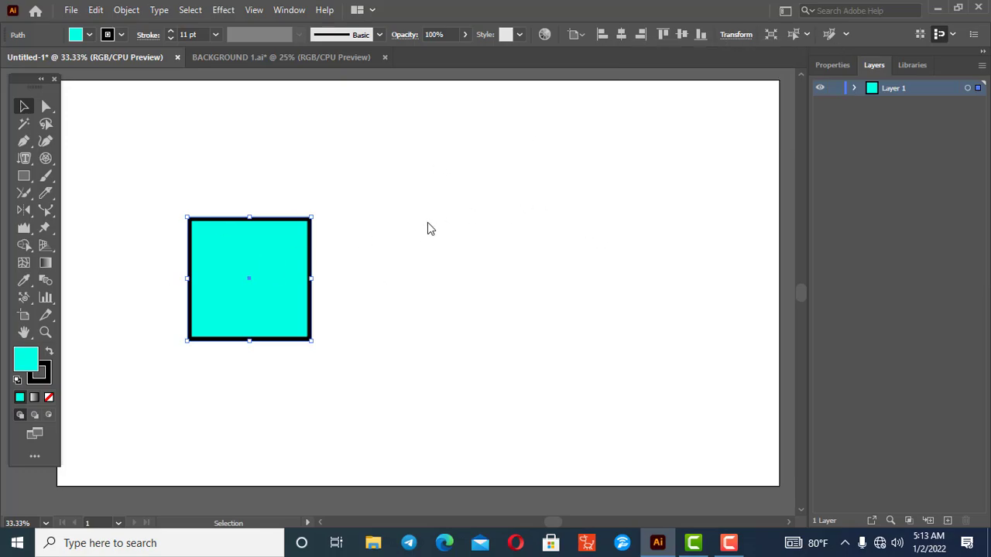
Step: Align the square to the artboard's left edge, its right edge, and finally its horizontal centre
{"action": "scroll", "coordinate": [238, 274], "scroll_direction": "down", "scroll_amount": 1}
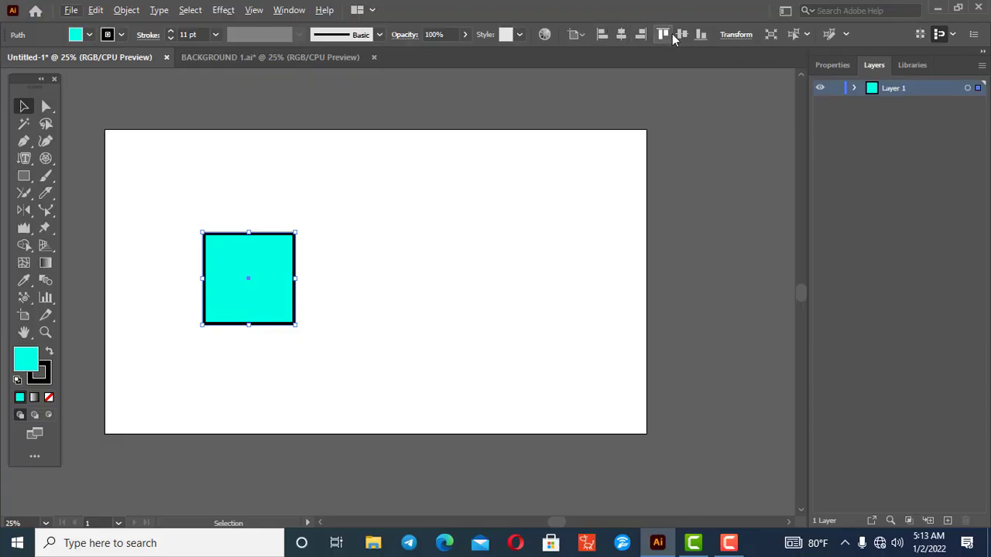
{"action": "left_click", "coordinate": [603, 36]}
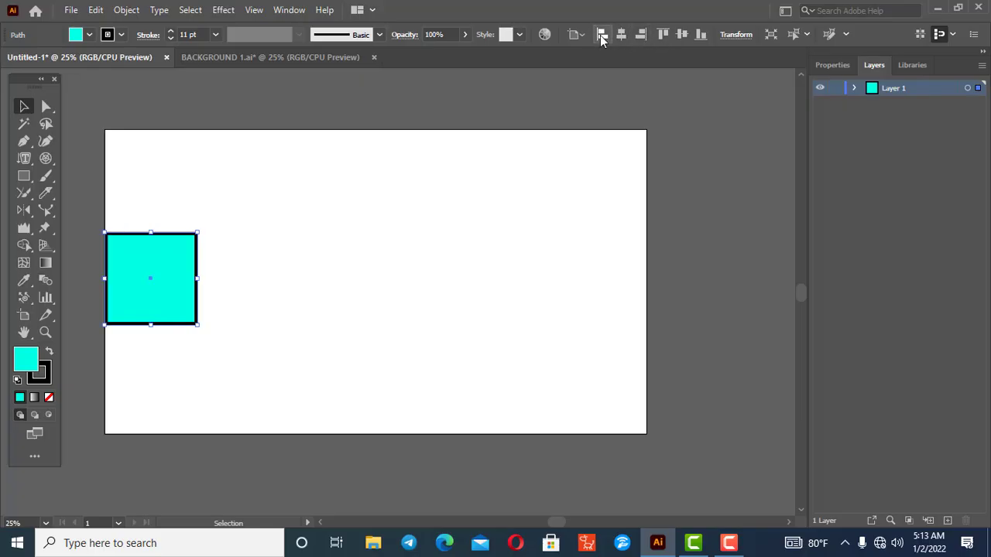
{"action": "left_click", "coordinate": [639, 35]}
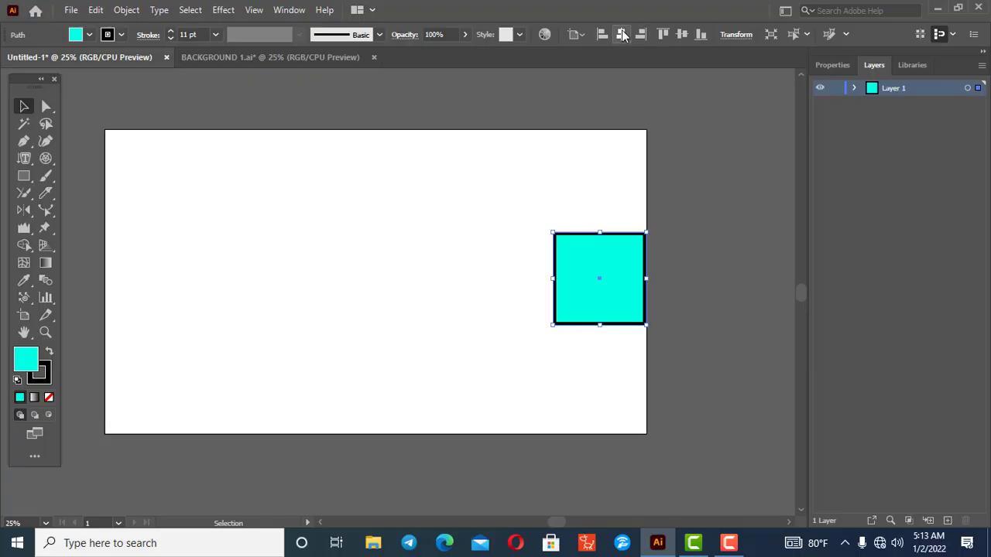
{"action": "left_click", "coordinate": [621, 35]}
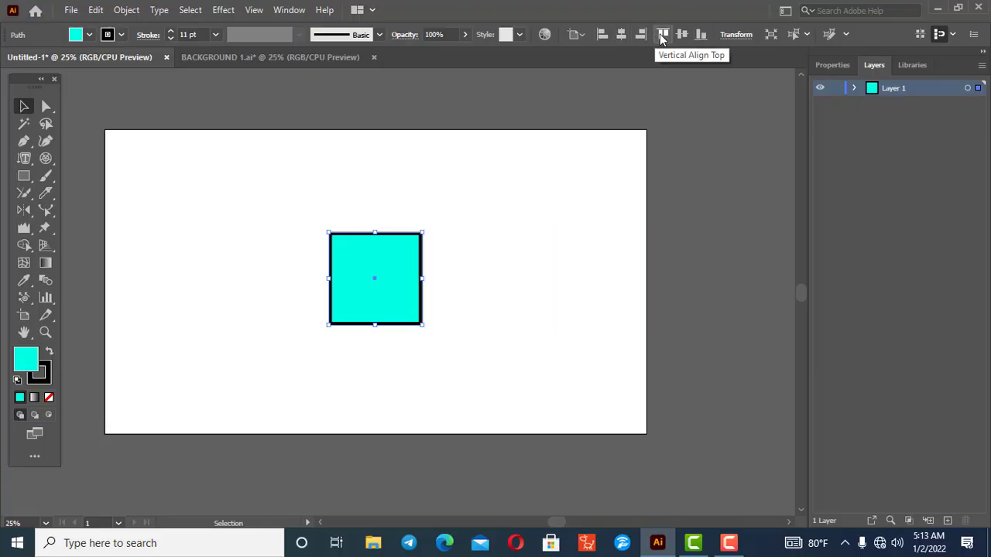
Step: Align the square to the artboard's top edge, its bottom edge, and finally its vertical centre
{"action": "left_click", "coordinate": [662, 35]}
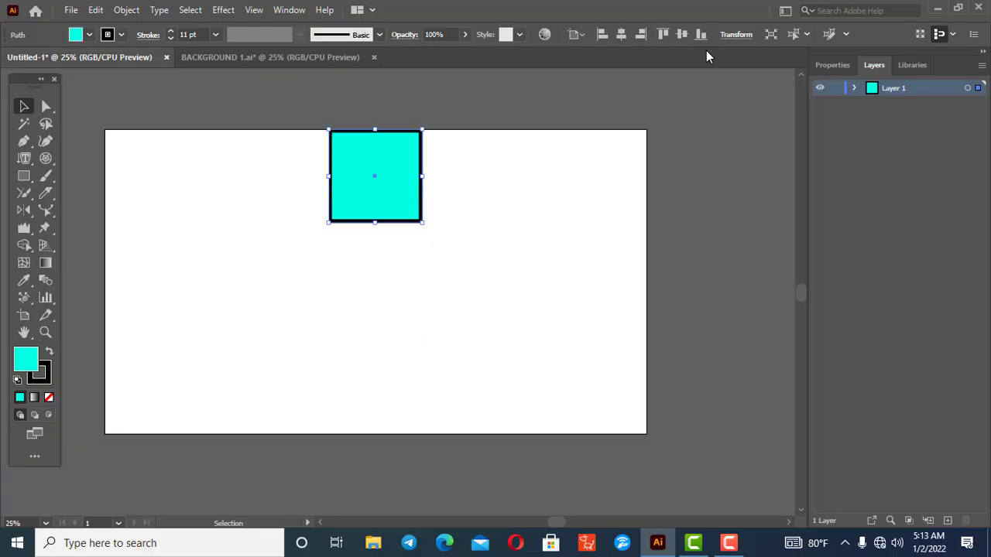
{"action": "left_click", "coordinate": [702, 34]}
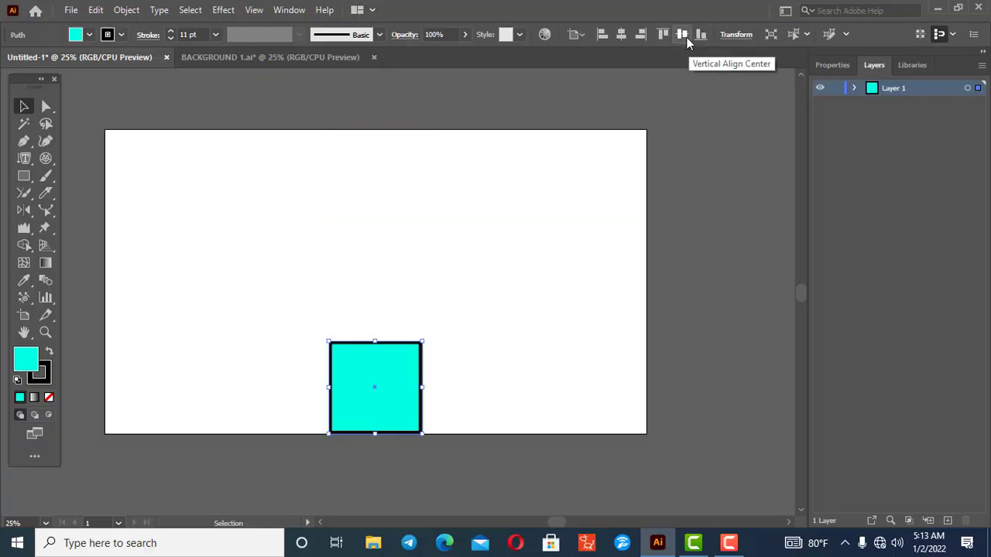
{"action": "left_click", "coordinate": [682, 35]}
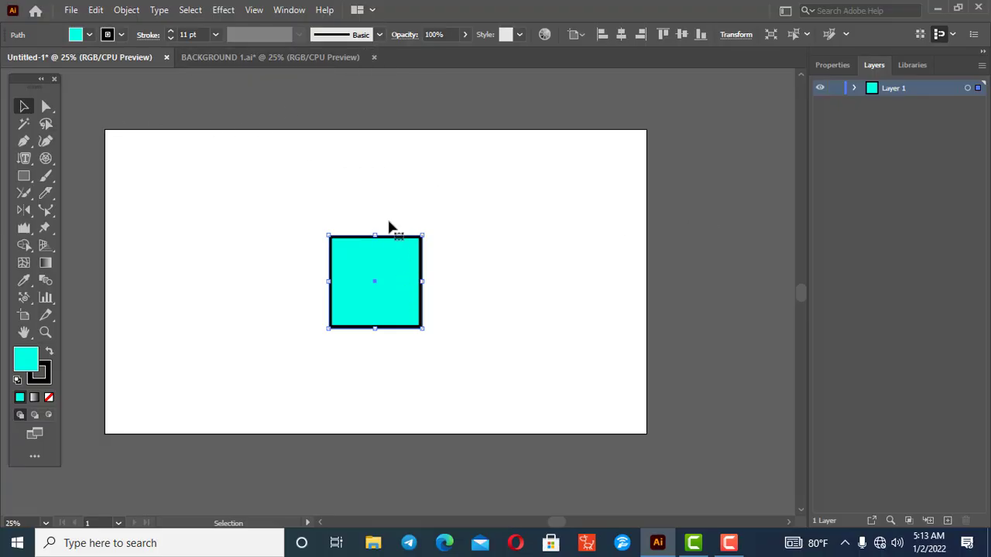
Step: Switch to the BACKGROUND 1.ai document to show the lesson's title artwork
{"action": "left_click", "coordinate": [462, 278]}
{"action": "left_click", "coordinate": [368, 299]}
{"action": "left_click", "coordinate": [221, 56]}
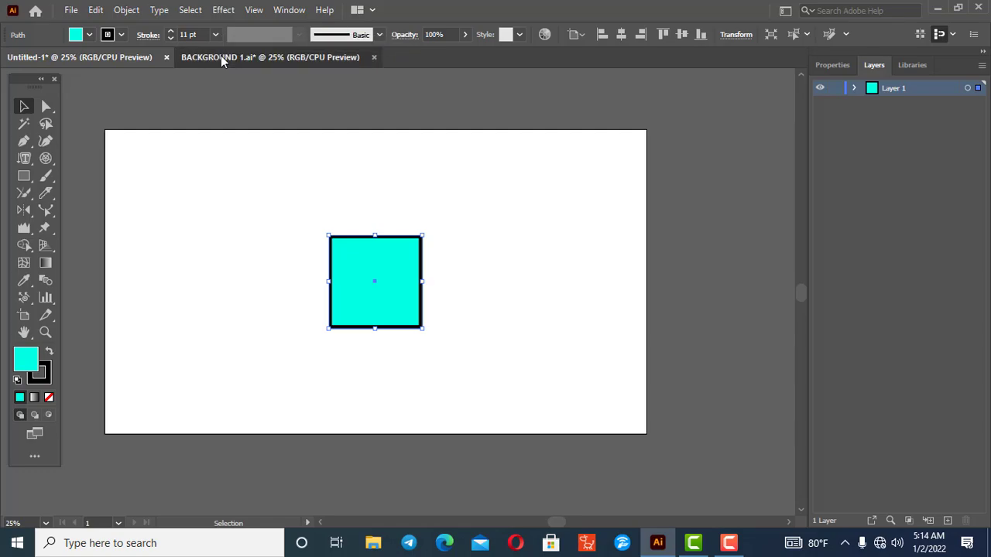
{"action": "left_click", "coordinate": [321, 522]}
{"action": "scroll", "coordinate": [301, 489], "scroll_direction": "up", "scroll_amount": 1}
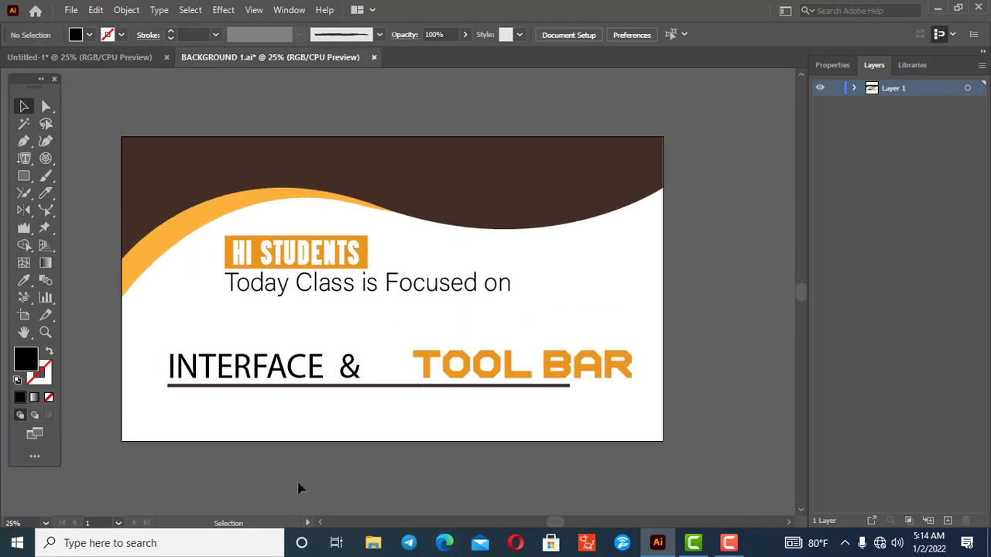